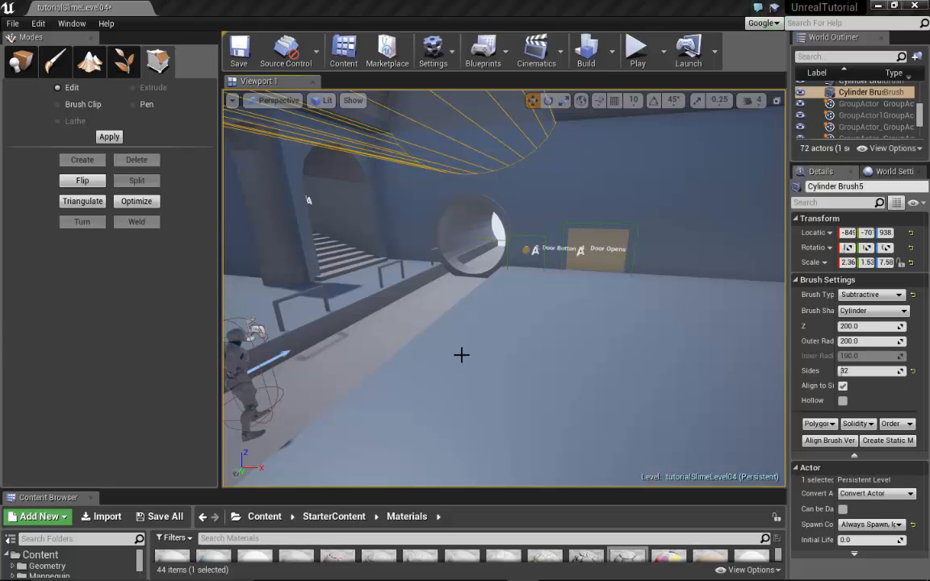
# Step: Examine the hall's pipe tunnel, door button, door and arched stairway
pyautogui.moveTo(504, 288); pyautogui.dragTo(815, 145, button='right')
pyautogui.press('w')
pyautogui.press('w')
pyautogui.press('w')
pyautogui.press('w')
pyautogui.press('w')
pyautogui.press('w')
pyautogui.moveTo(503, 288)
pyautogui.mouseDown(button='right')
pyautogui.moveTo(490, 276)
pyautogui.moveTo(750, 290)
pyautogui.moveTo(630, 286)
pyautogui.moveTo(795, 271)
pyautogui.moveTo(848, 279)
pyautogui.mouseUp(button='right')
pyautogui.press('w')
pyautogui.press('w')
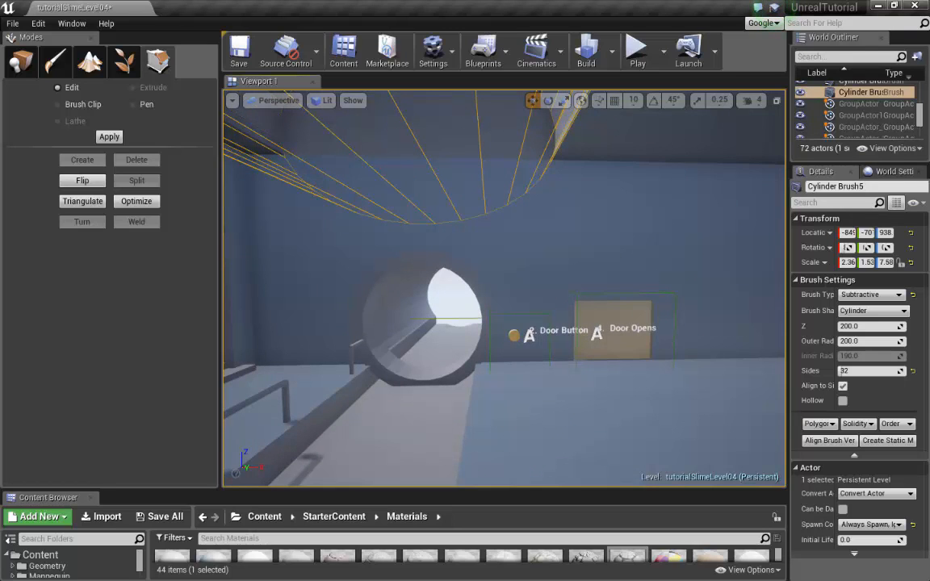
pyautogui.moveTo(504, 288); pyautogui.dragTo(339, 330, button='right')
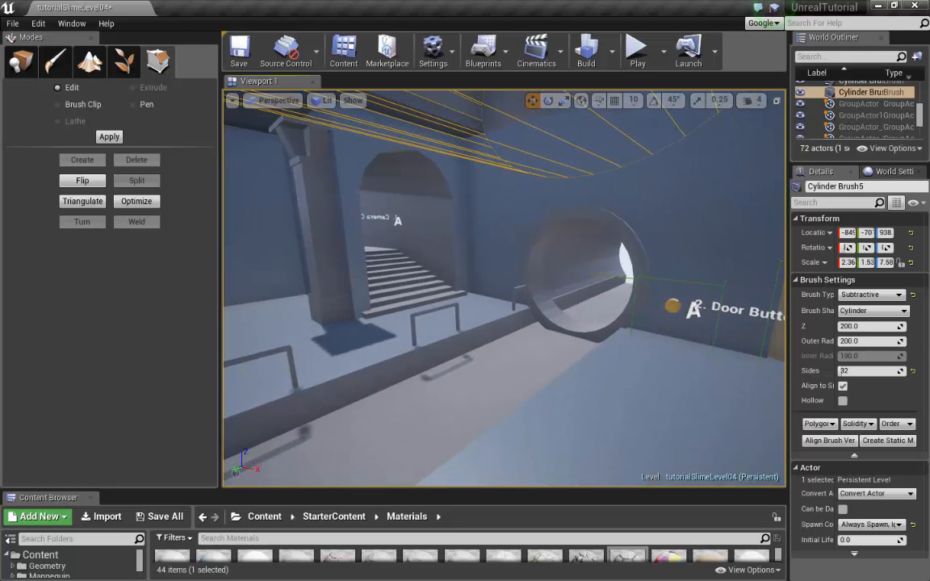
pyautogui.press('s')
pyautogui.moveTo(503, 288); pyautogui.dragTo(234, 291, button='right')
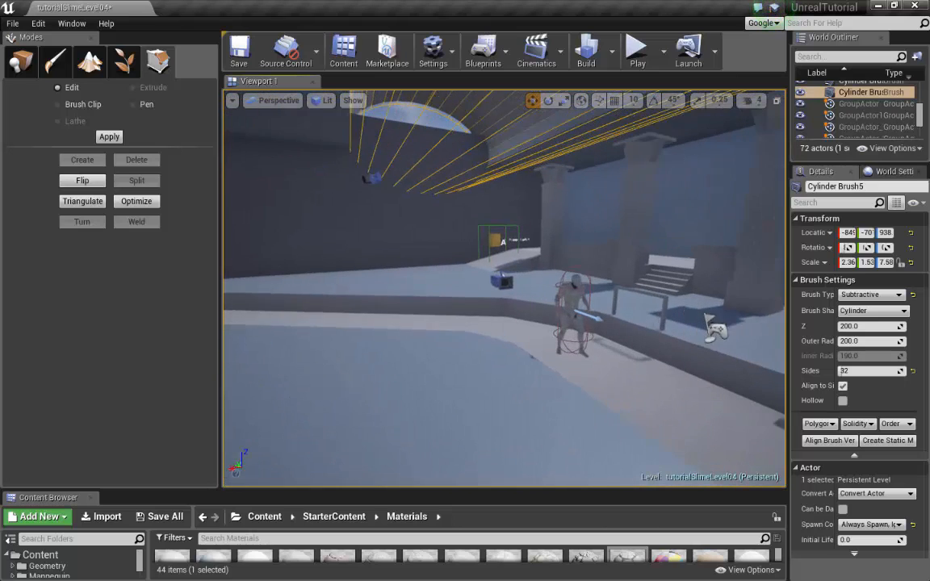
pyautogui.press('w')
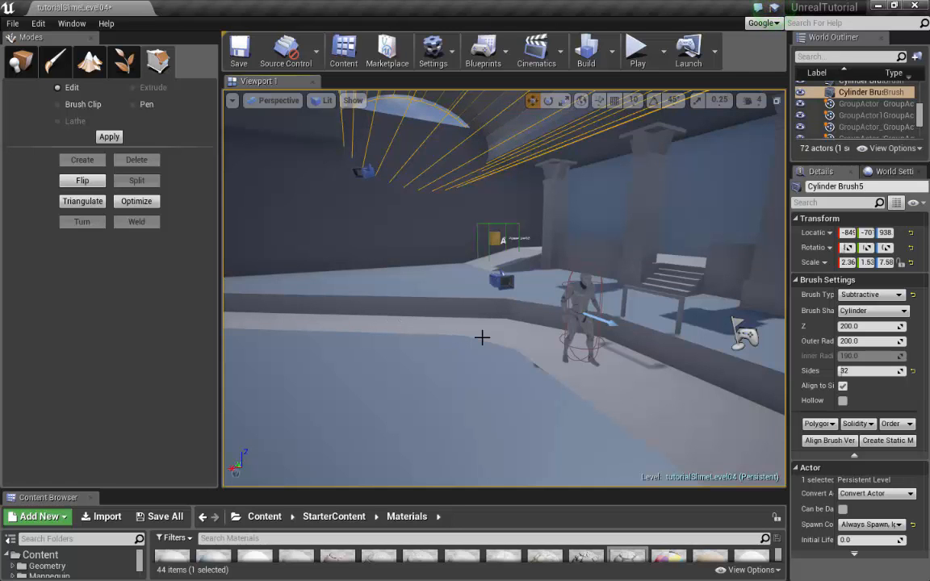
pyautogui.moveTo(482, 338)
pyautogui.mouseDown(button='right')
pyautogui.moveTo(723, 304)
pyautogui.moveTo(629, 311)
pyautogui.moveTo(589, 307)
pyautogui.moveTo(581, 295)
pyautogui.moveTo(678, 307)
pyautogui.moveTo(689, 318)
pyautogui.mouseUp(button='right')
pyautogui.press('s')
pyautogui.press('w')
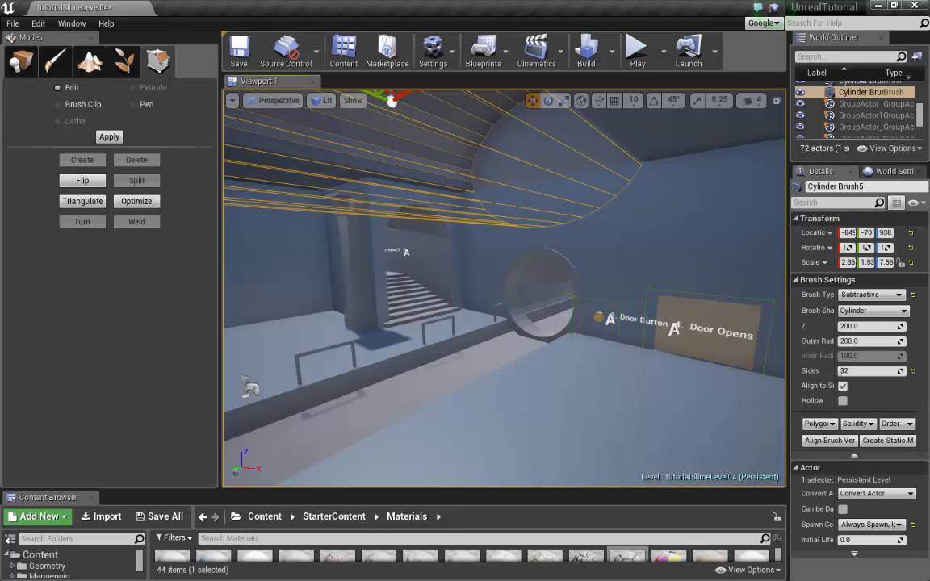
pyautogui.moveTo(688, 318); pyautogui.dragTo(613, 314, button='right')
pyautogui.press('w')
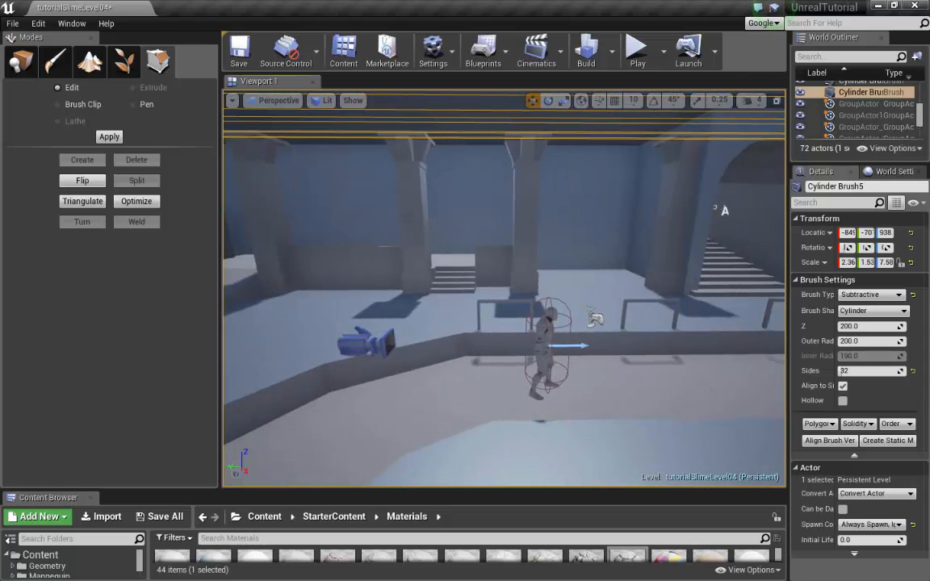
# Step: Inspect the column side and the far corner of the hall around the player start
pyautogui.moveTo(613, 314)
pyautogui.mouseDown(button='right')
pyautogui.moveTo(775, 316)
pyautogui.moveTo(920, 343)
pyautogui.mouseUp(button='right')
pyautogui.press('a')
pyautogui.press('s')
pyautogui.press('a')
pyautogui.press('a')
pyautogui.press('w')
pyautogui.moveTo(404, 315); pyautogui.dragTo(718, 292, button='right')
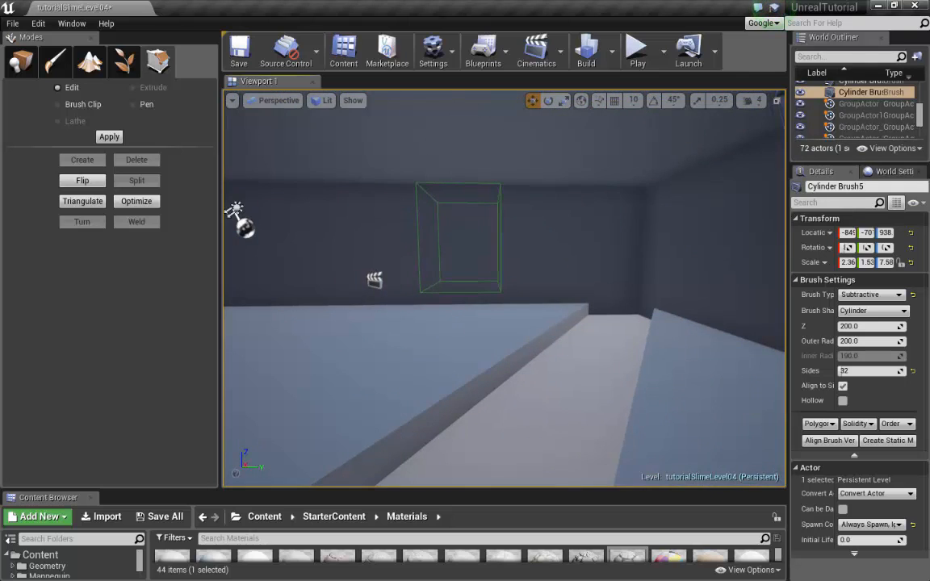
pyautogui.moveTo(629, 290)
pyautogui.mouseDown(button='right')
pyautogui.moveTo(436, 363)
pyautogui.moveTo(307, 372)
pyautogui.moveTo(276, 339)
pyautogui.moveTo(289, 310)
pyautogui.moveTo(231, 283)
pyautogui.moveTo(226, 294)
pyautogui.moveTo(224, 282)
pyautogui.moveTo(224, 292)
pyautogui.moveTo(225, 284)
pyautogui.moveTo(490, 329)
pyautogui.mouseUp(button='right')
pyautogui.press('w')
pyautogui.press('w')
pyautogui.press('w')
pyautogui.press('w')
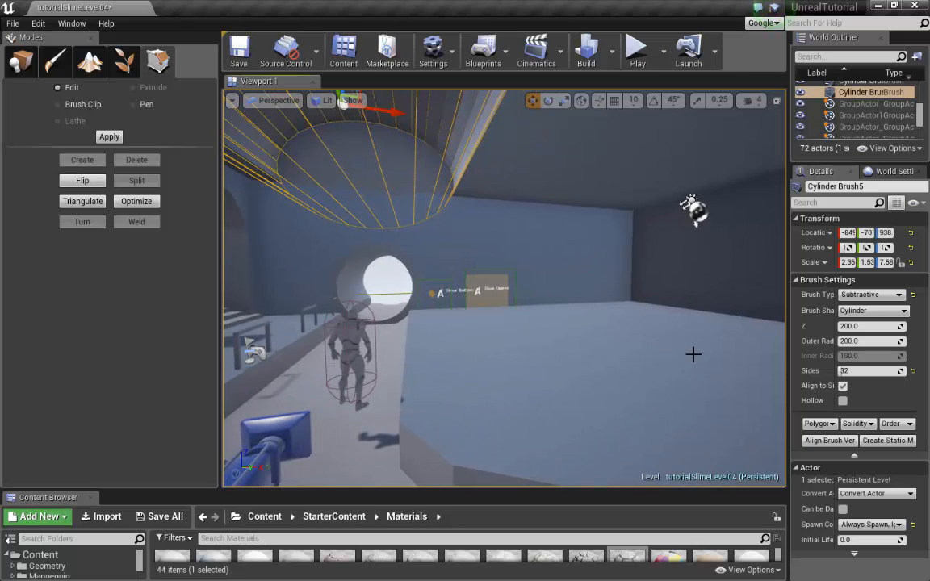
# Step: Deselect the cylinder brush, play-test the level and run the character through the hall up the Camera Clue stairs
pyautogui.click(644, 355)
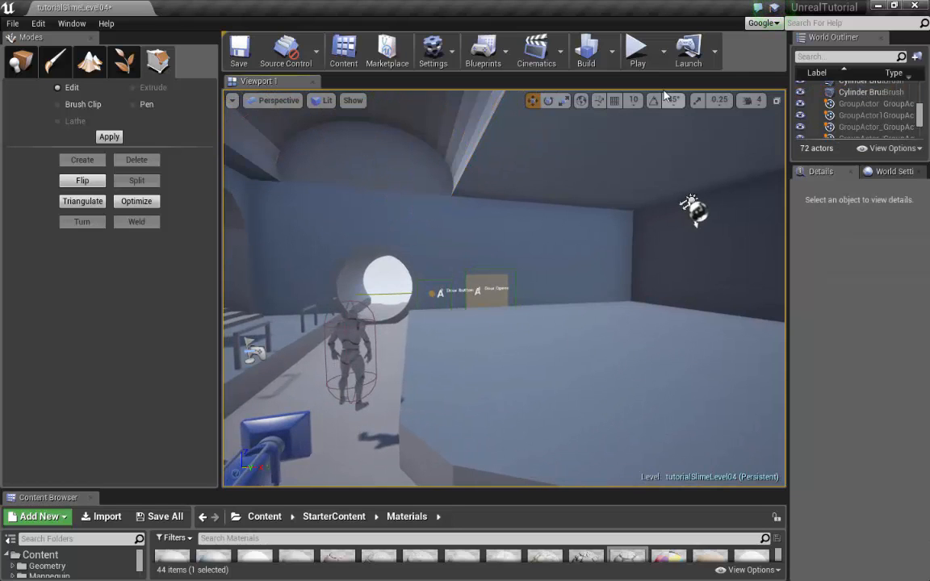
pyautogui.click(637, 50)
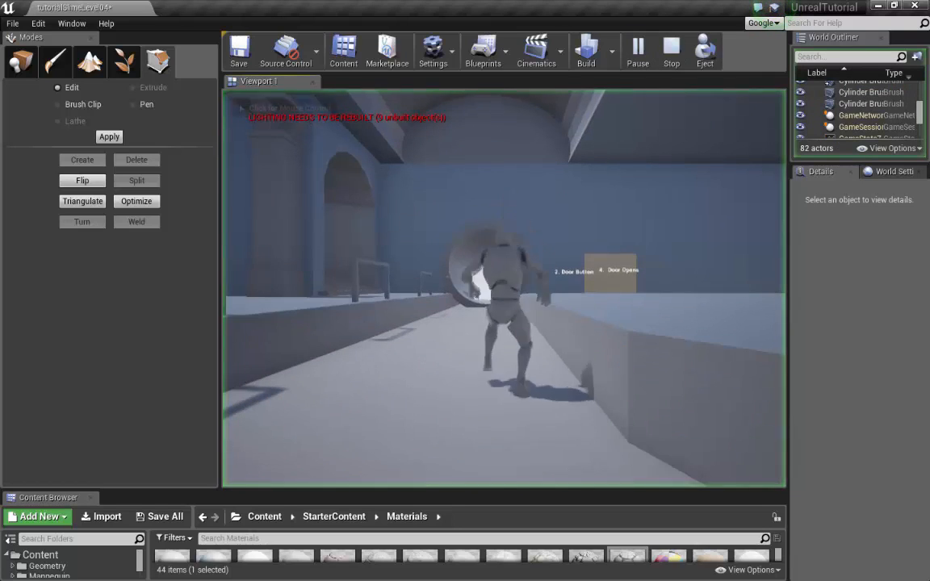
pyautogui.press('w')
pyautogui.press('d')
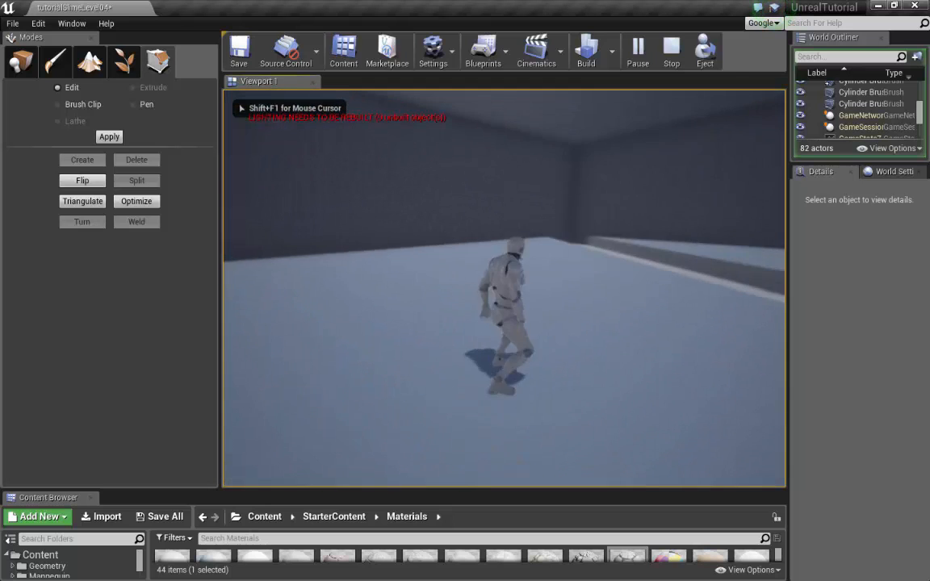
pyautogui.press('w')
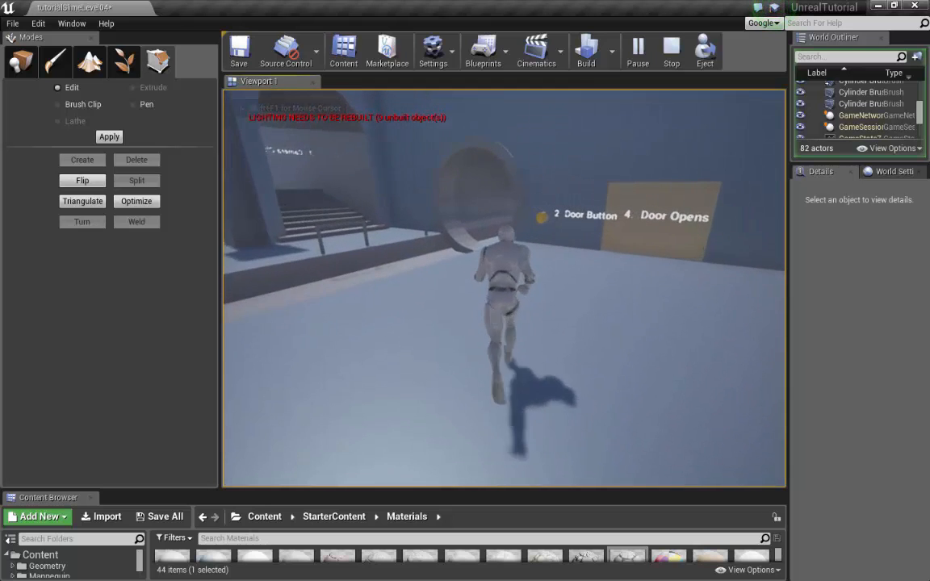
pyautogui.press('w')
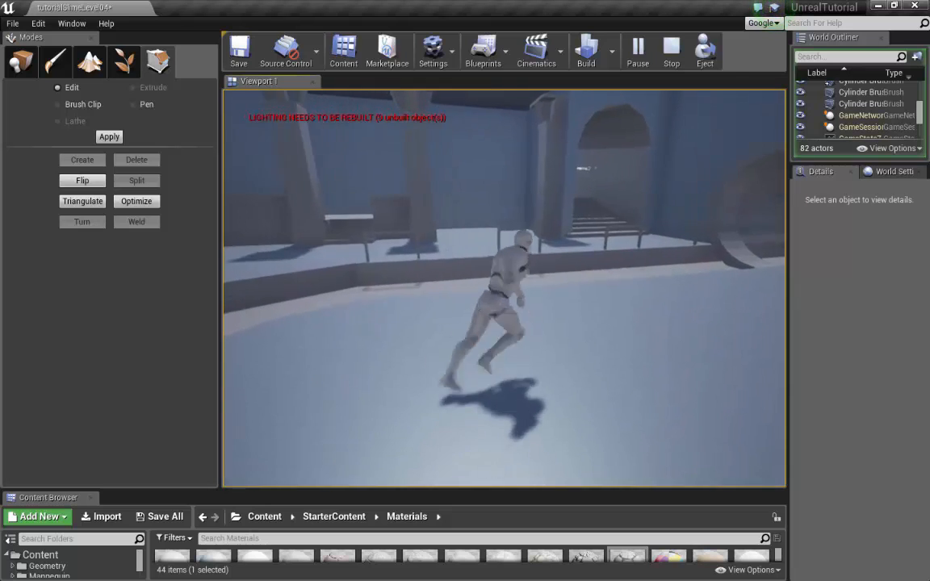
pyautogui.press('w')
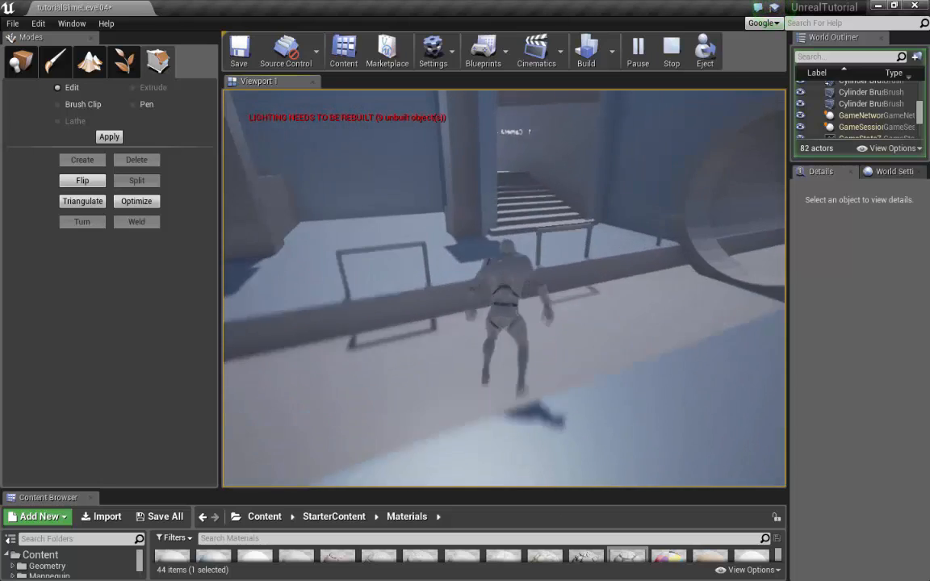
pyautogui.press('w')
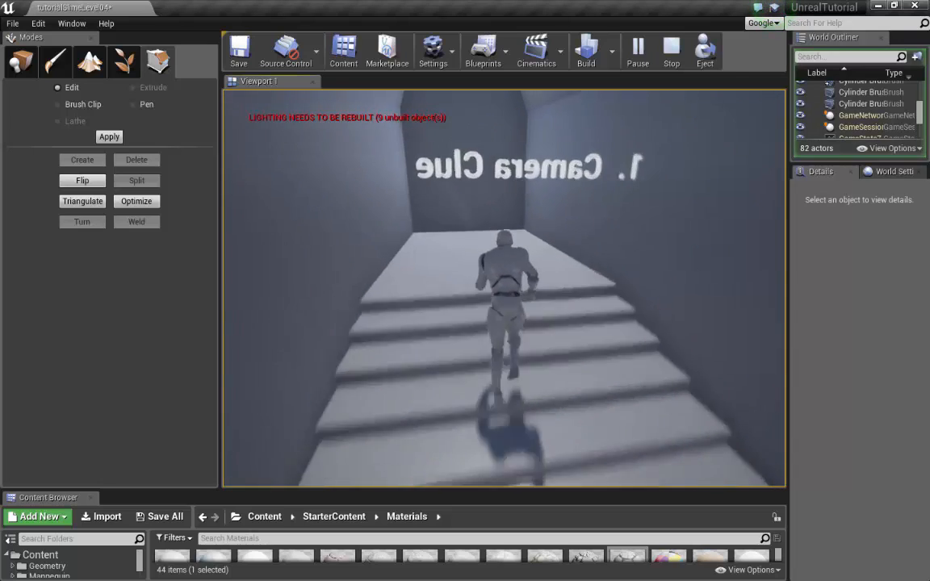
# Step: Run and jump the character back down the Camera Clue stairs into the hall and end the play session
pyautogui.press('d')
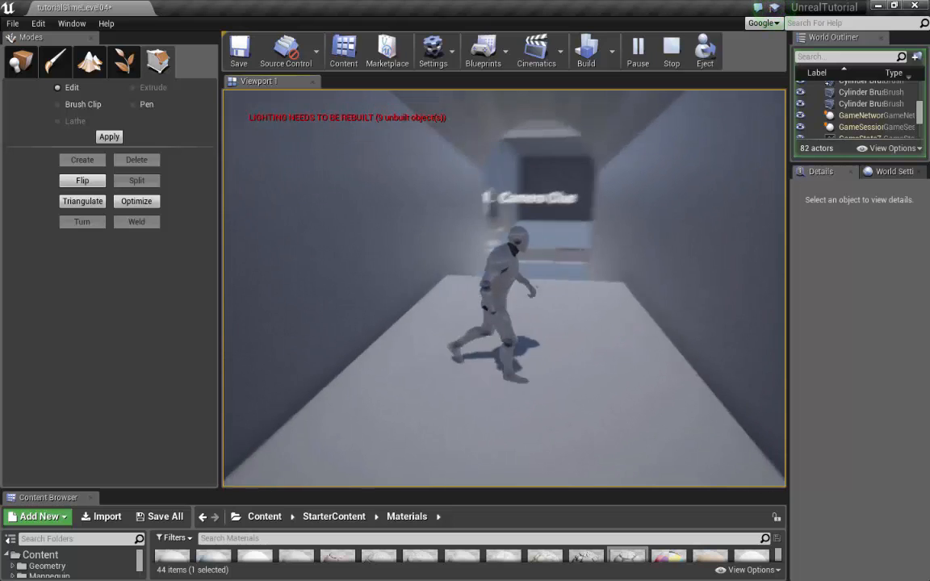
pyautogui.press('w')
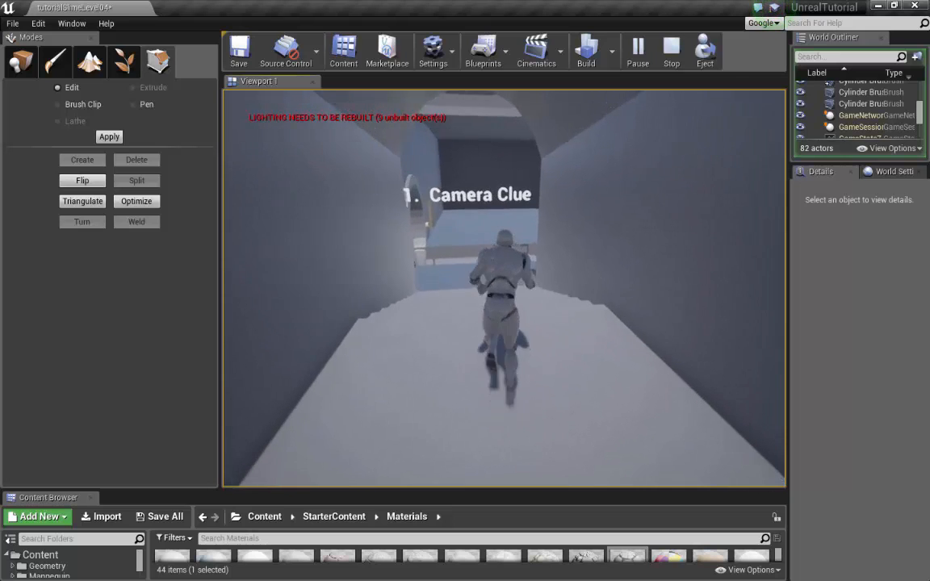
pyautogui.press('s')
pyautogui.press('space')
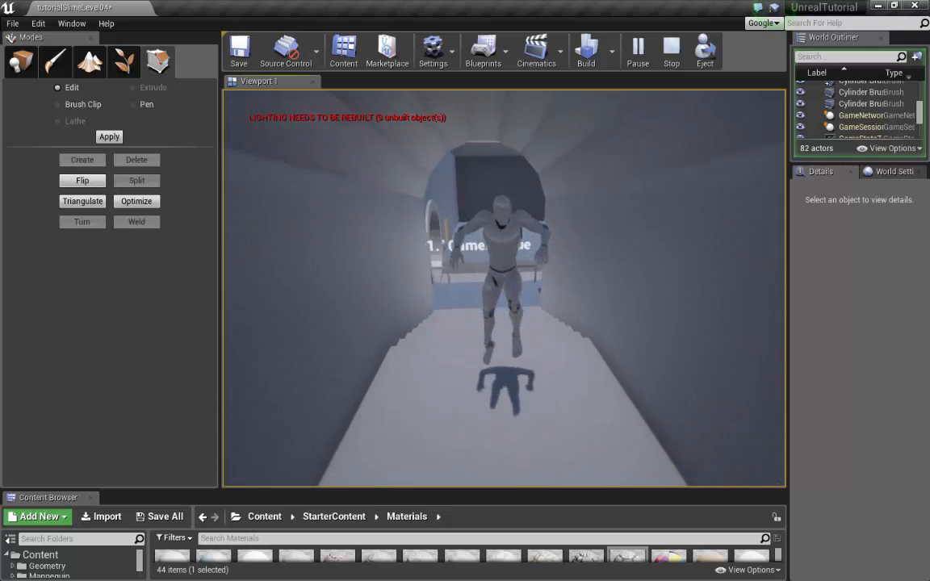
pyautogui.press('space')
pyautogui.press('w')
pyautogui.press('w')
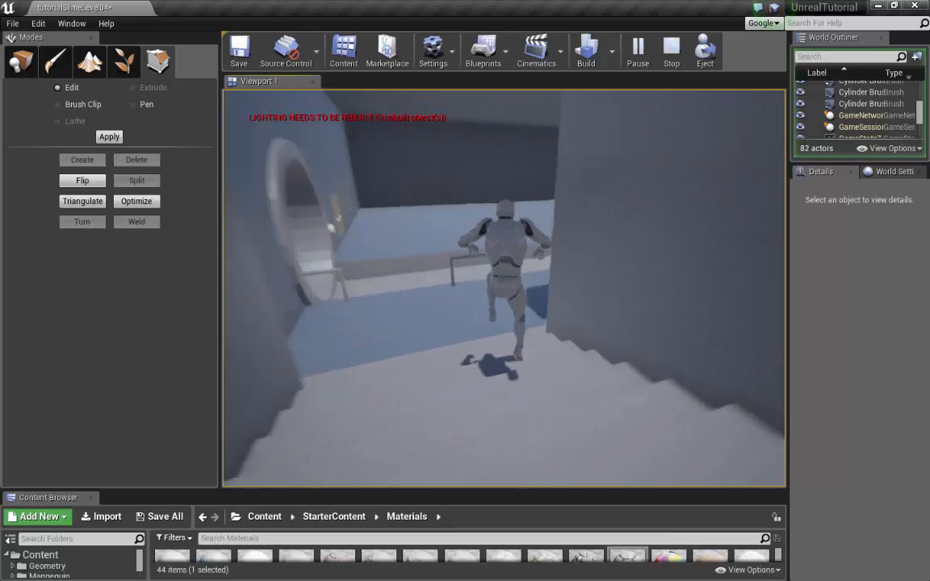
pyautogui.press('d')
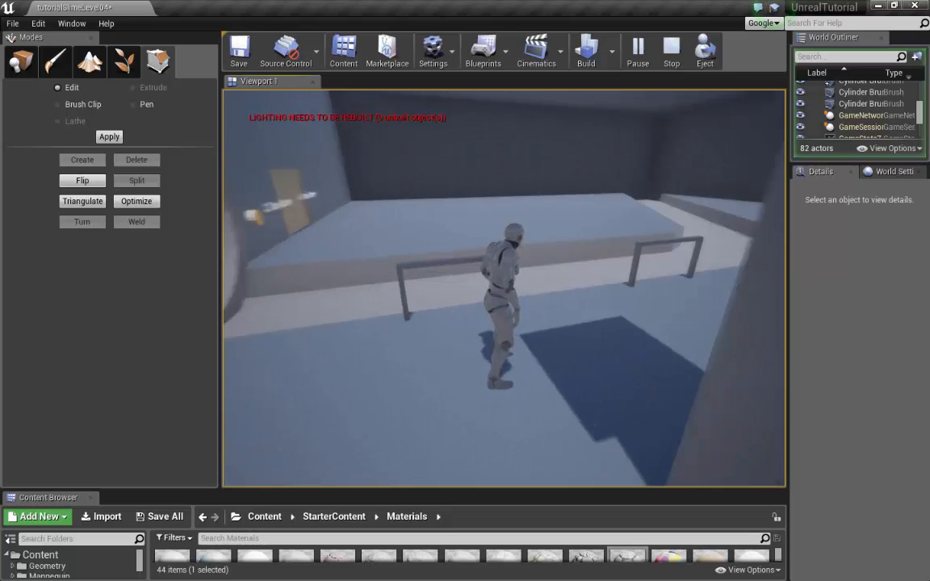
pyautogui.press('Escape')
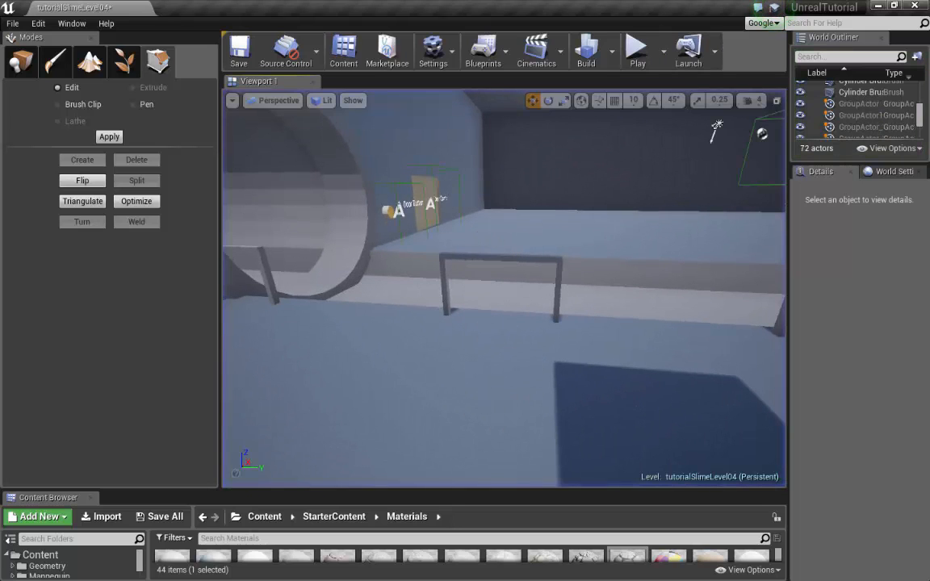
# Step: Move the Trigger_CameraDoor volume from the hall into the arched opening of the Camera Clue stairway
pyautogui.moveTo(462, 391); pyautogui.dragTo(678, 294, button='right')
pyautogui.press('w')
pyautogui.press('w')
pyautogui.moveTo(459, 353); pyautogui.dragTo(290, 387, button='right')
pyautogui.click(471, 365)
pyautogui.press('d')
pyautogui.press('s')
pyautogui.moveTo(762, 333); pyautogui.dragTo(672, 217)
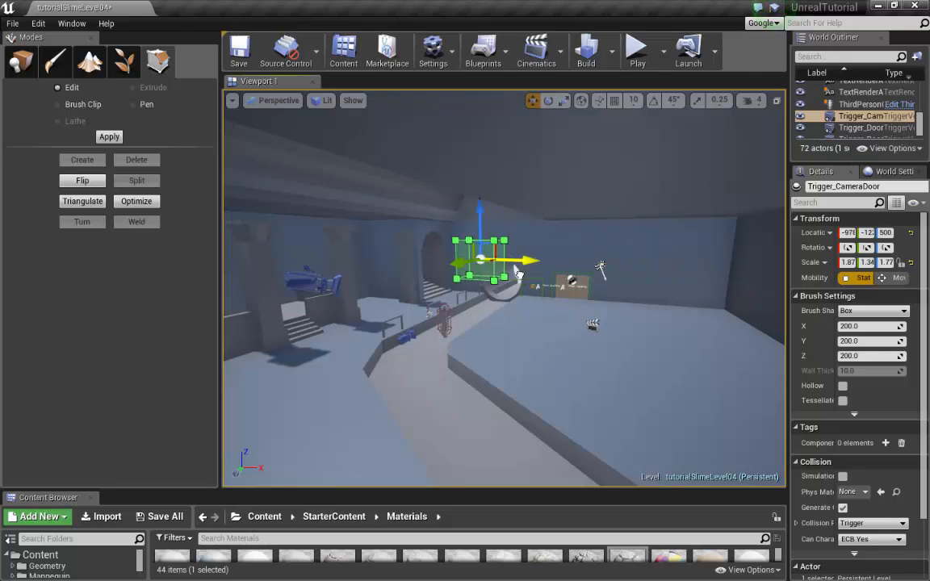
pyautogui.press('f')
pyautogui.press('d')
pyautogui.moveTo(504, 276); pyautogui.dragTo(387, 266, button='right')
pyautogui.moveTo(530, 266); pyautogui.dragTo(365, 267)
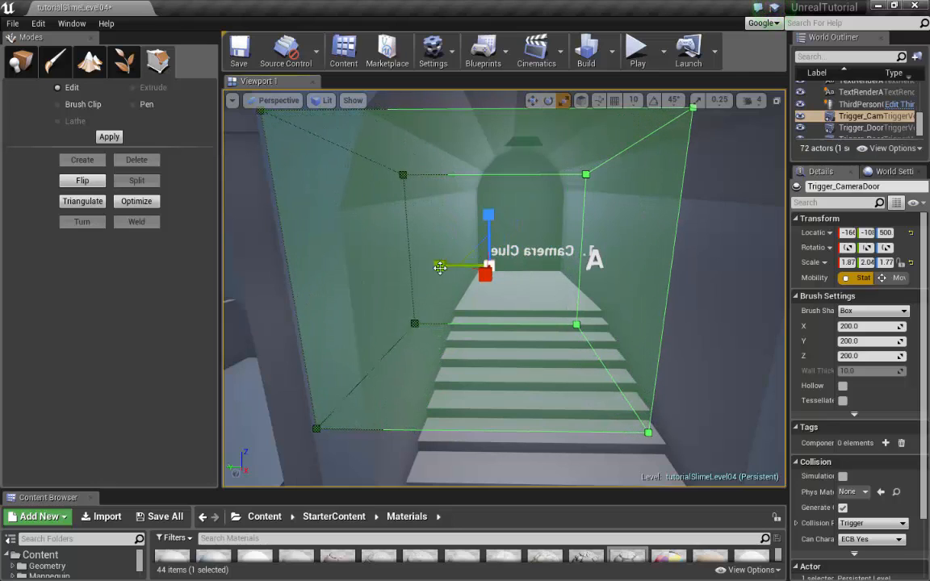
# Step: Scale Trigger_CameraDoor to about 2.25 in Y and 2.16 in Z, and place it at about Z 455 to span the stairway
pyautogui.moveTo(446, 265); pyautogui.dragTo(468, 265)
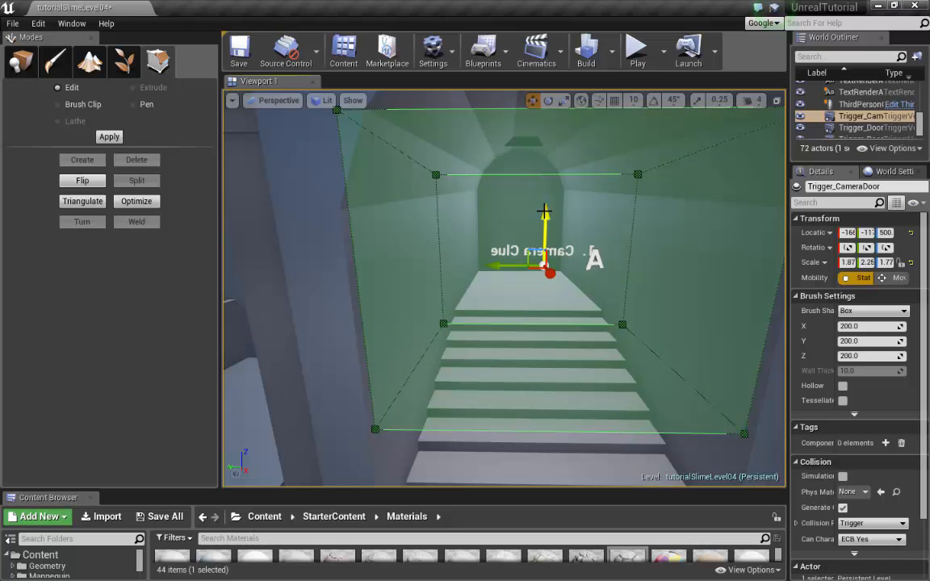
pyautogui.moveTo(544, 212); pyautogui.dragTo(545, 276)
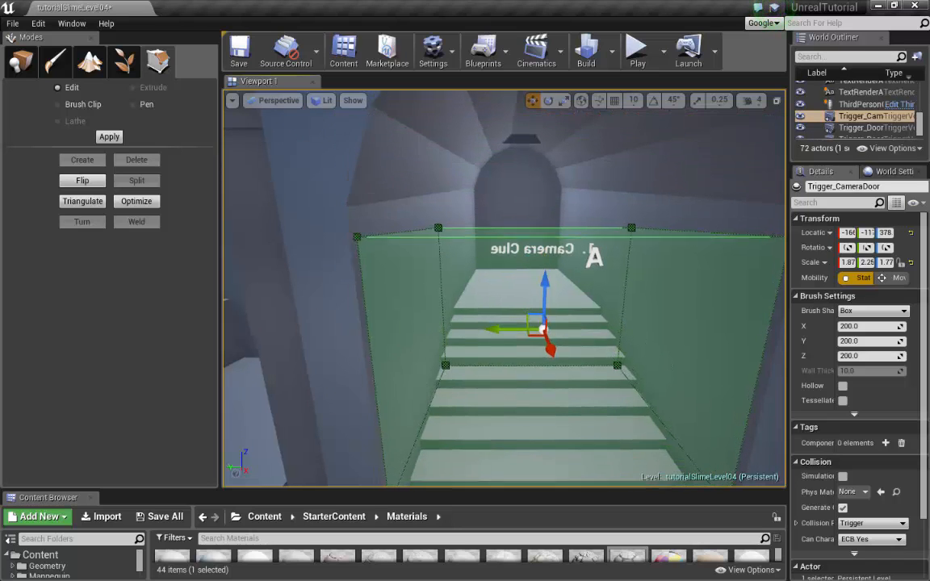
pyautogui.moveTo(545, 276); pyautogui.dragTo(560, 339, button='right')
pyautogui.press('w')
pyautogui.press('s')
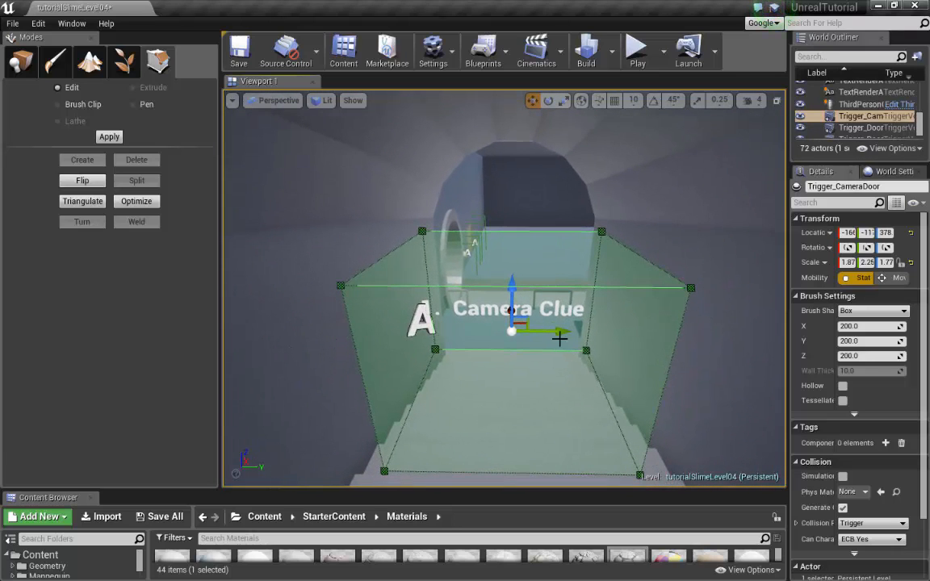
pyautogui.moveTo(512, 284); pyautogui.dragTo(510, 266)
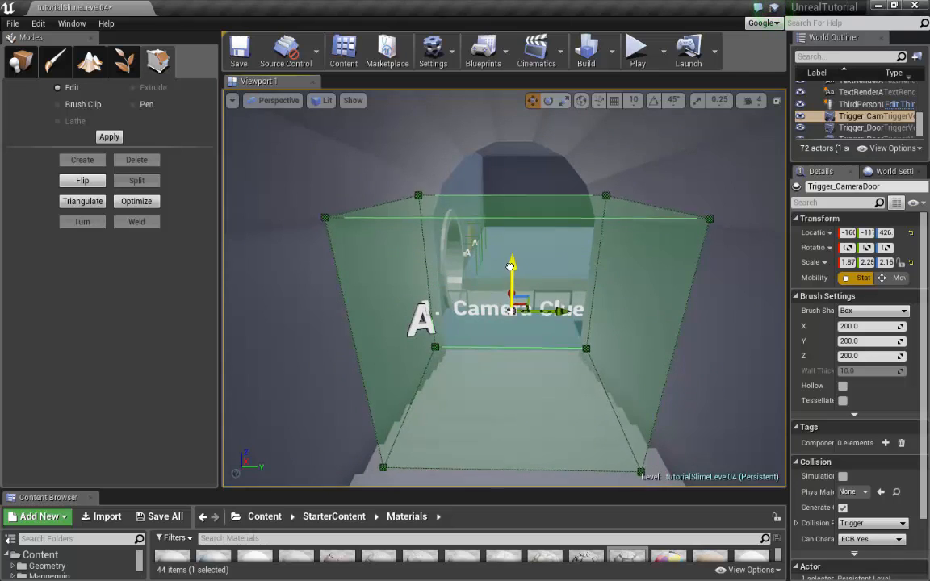
# Step: Check how the trigger volume fits the Camera Clue stairway and what is visible through it from the steps
pyautogui.press('d')
pyautogui.moveTo(602, 307); pyautogui.dragTo(872, 339, button='right')
pyautogui.press('a')
pyautogui.press('d')
pyautogui.press('f')
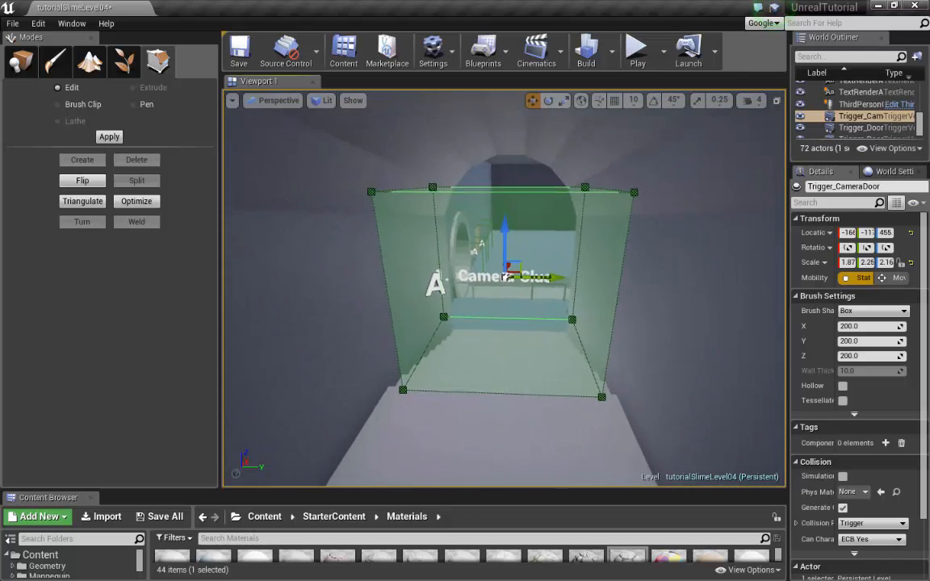
pyautogui.press('w')
pyautogui.moveTo(505, 307); pyautogui.dragTo(387, 323, button='right')
pyautogui.press('w')
pyautogui.press('w')
pyautogui.press('w')
pyautogui.press('w')
pyautogui.press('w')
pyautogui.moveTo(523, 188); pyautogui.dragTo(492, 201, button='right')
pyautogui.press('w')
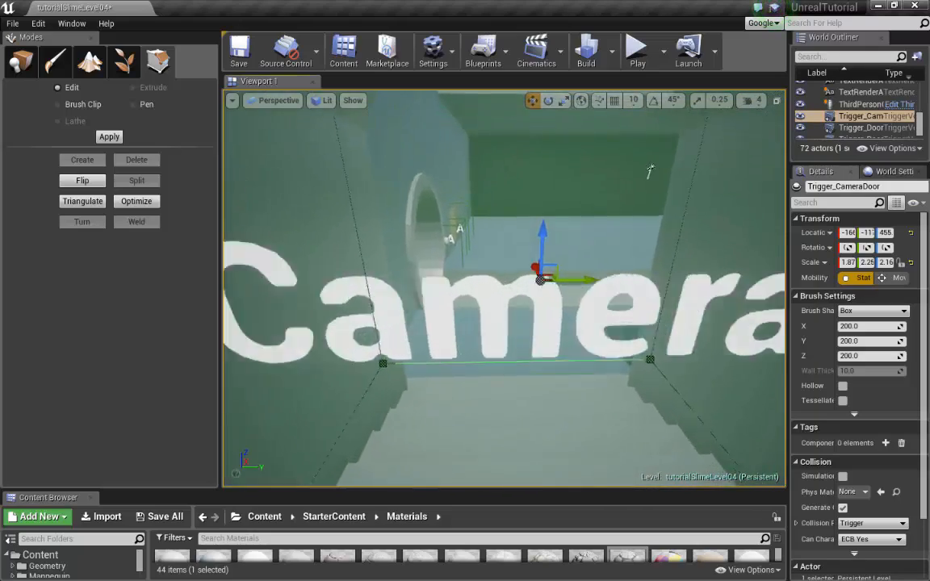
pyautogui.press('s')
pyautogui.press('s')
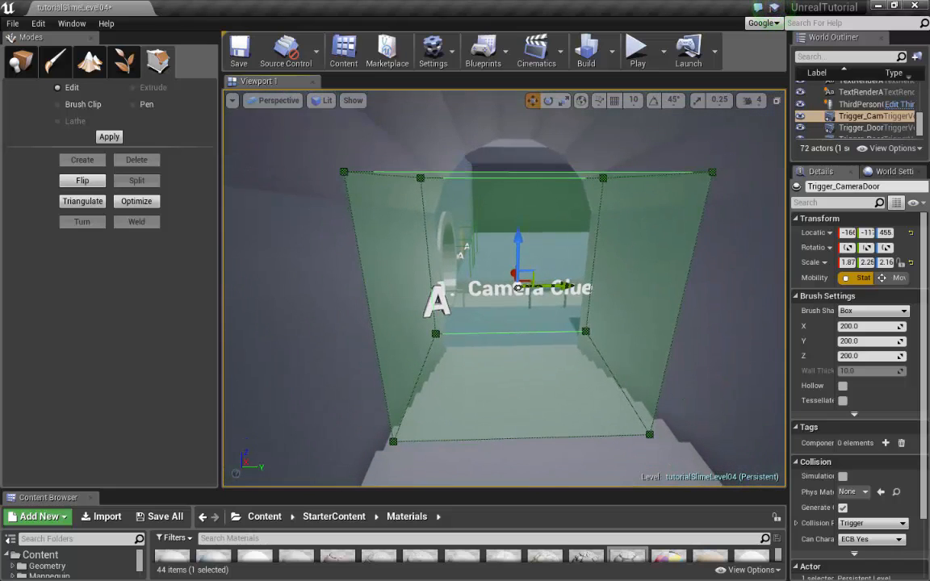
# Step: Follow the player's path down the stairs to check the views of the pipe tunnel, door button and hall
pyautogui.press('w')
pyautogui.moveTo(492, 201); pyautogui.dragTo(416, 184, button='right')
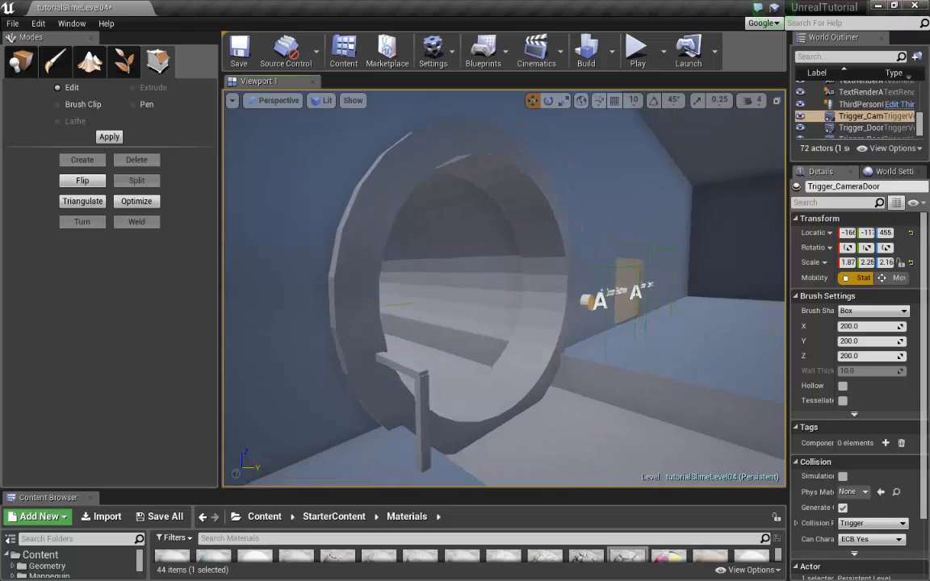
pyautogui.press('w')
pyautogui.moveTo(503, 288); pyautogui.dragTo(694, 259, button='right')
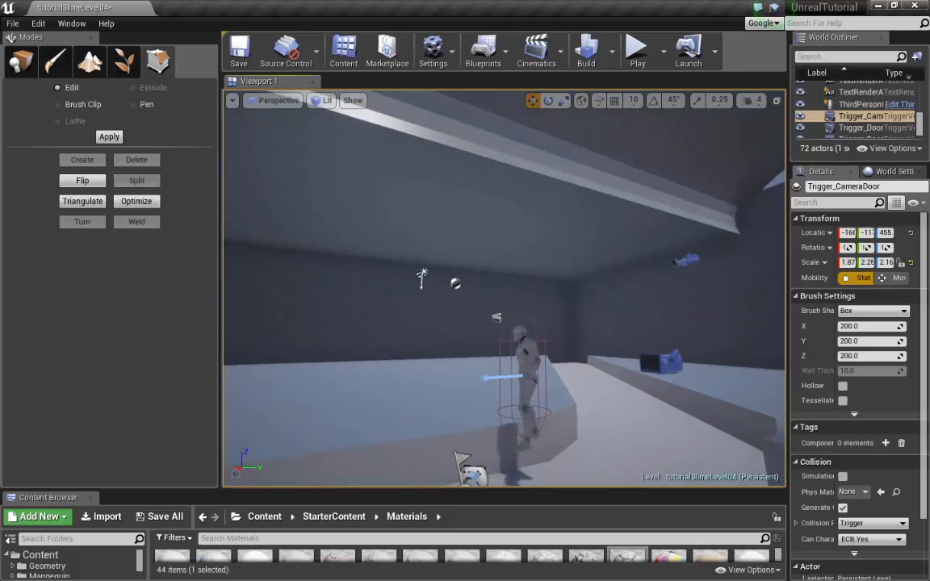
pyautogui.moveTo(613, 333); pyautogui.dragTo(718, 327, button='right')
pyautogui.press('w')
pyautogui.press('w')
pyautogui.press('s')
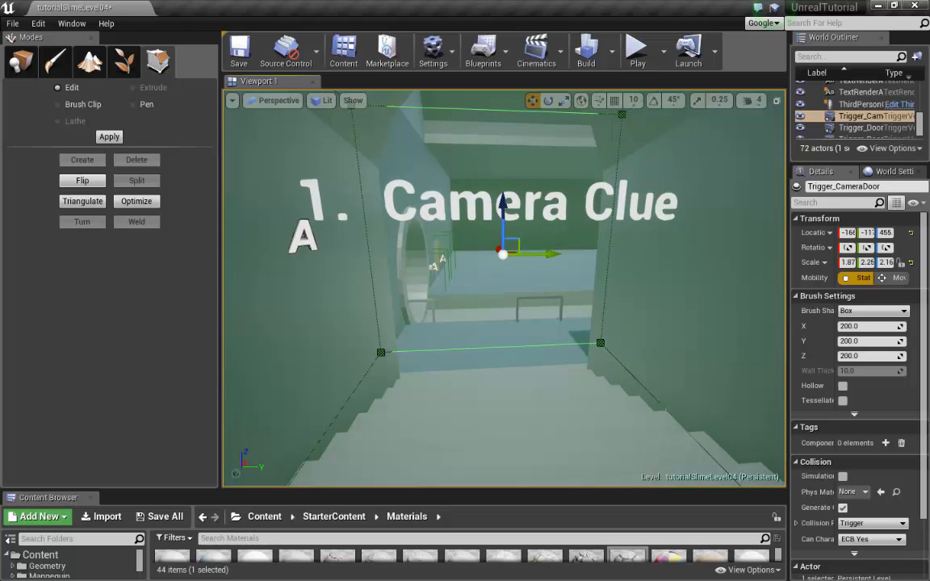
pyautogui.press('w')
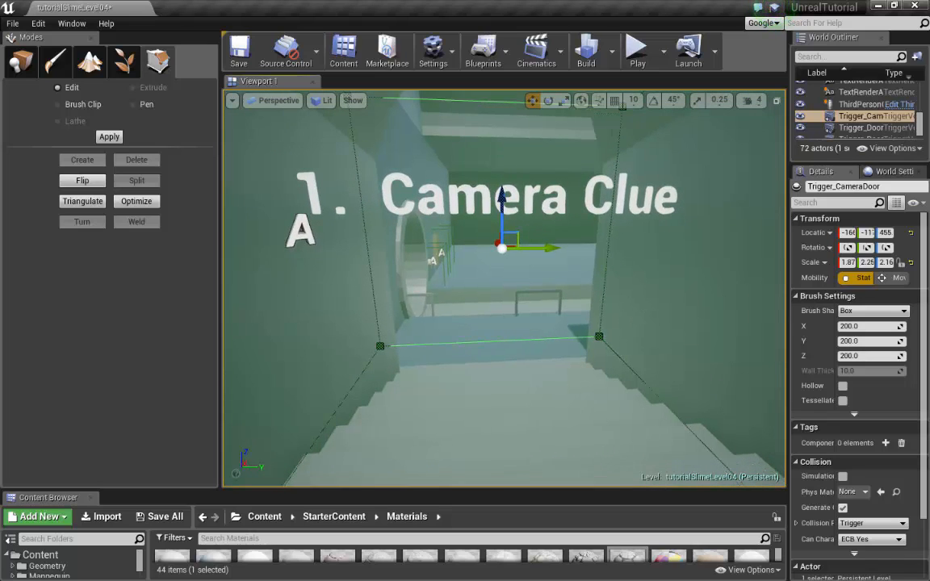
pyautogui.press('w')
pyautogui.moveTo(503, 288); pyautogui.dragTo(484, 246, button='right')
pyautogui.press('s')
pyautogui.press('w')
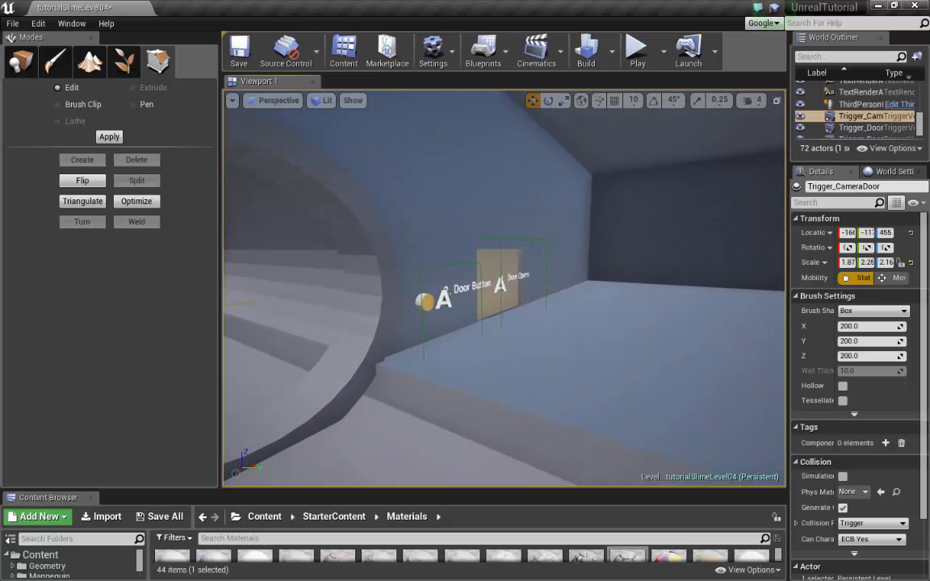
# Step: Examine the door button, the Door Opens door and the Power Switch area from within the hall
pyautogui.press('w')
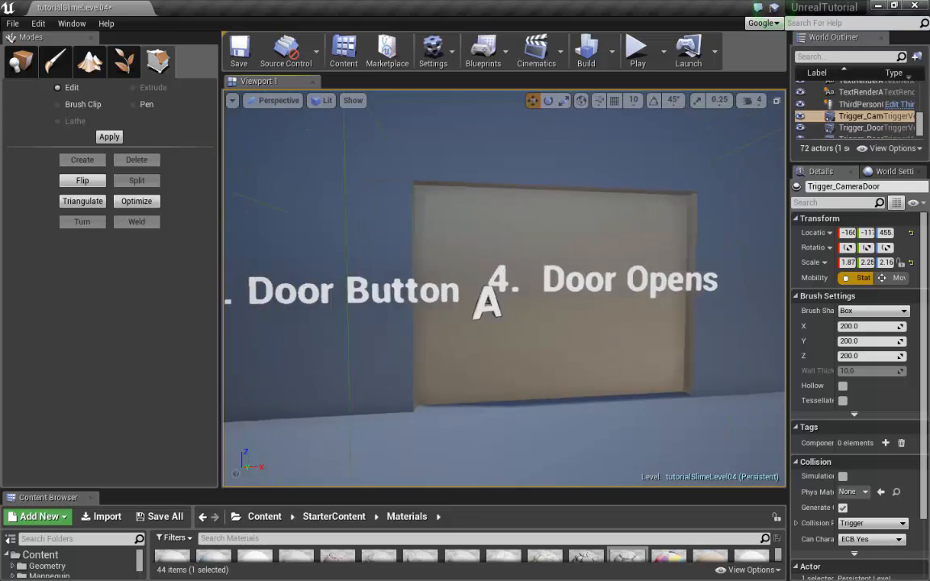
pyautogui.press('w')
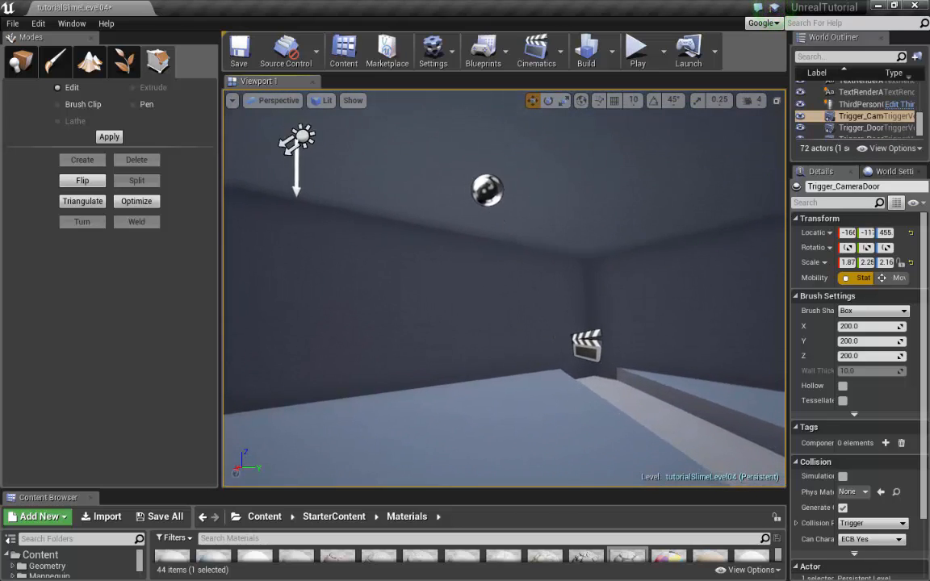
pyautogui.moveTo(503, 288); pyautogui.dragTo(270, 287, button='right')
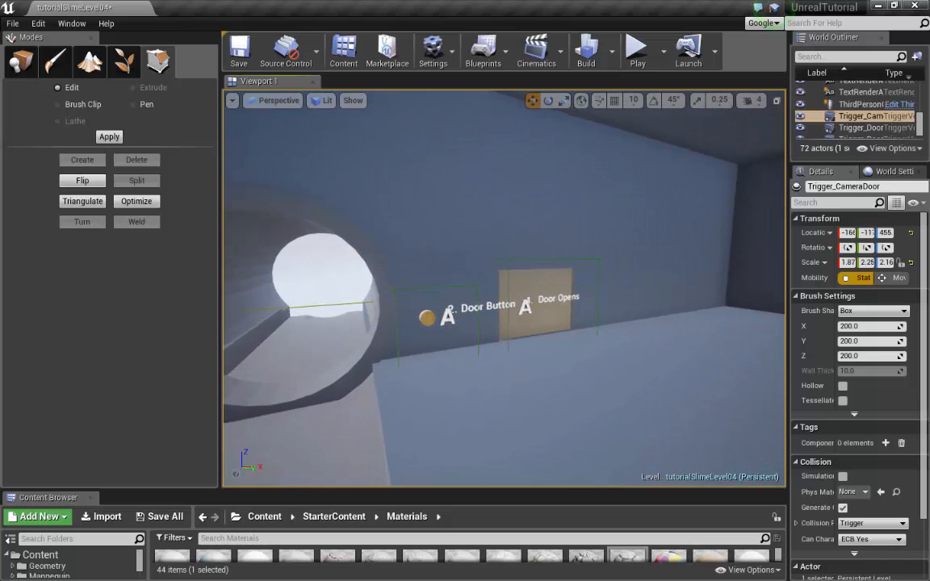
pyautogui.moveTo(504, 288); pyautogui.dragTo(517, 292, button='right')
pyautogui.press('w')
pyautogui.moveTo(504, 287); pyautogui.dragTo(739, 271, button='right')
pyautogui.press('s')
pyautogui.press('w')
pyautogui.press('f')
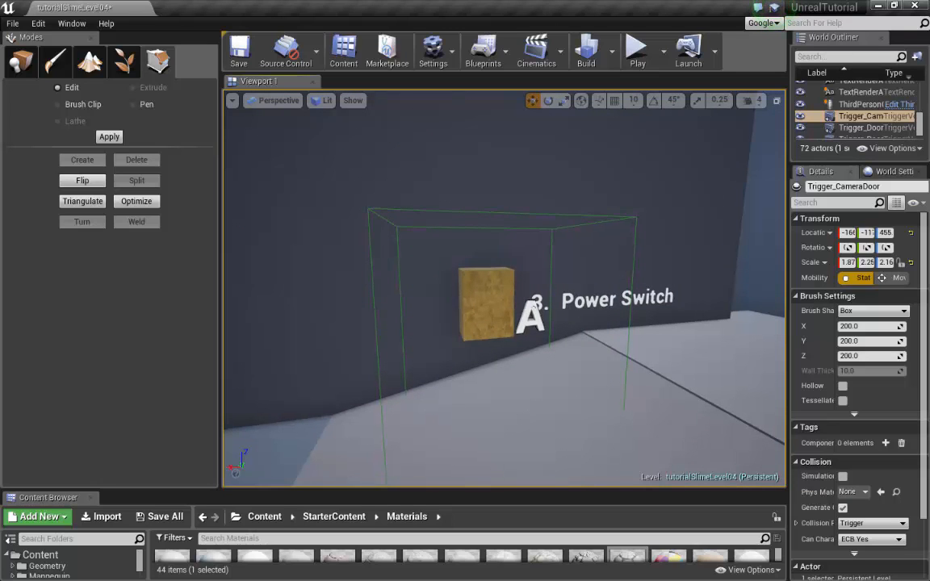
# Step: Follow the route between the Power Switch, pipe tunnel and Camera Clue archway to check the hall's sightlines, and clear the selection
pyautogui.moveTo(504, 288); pyautogui.dragTo(308, 327, button='right')
pyautogui.moveTo(503, 288); pyautogui.dragTo(642, 331, button='right')
pyautogui.press('s')
pyautogui.press('w')
pyautogui.press('w')
pyautogui.press('s')
pyautogui.press('w')
pyautogui.press('w')
pyautogui.press('s')
pyautogui.press('w')
pyautogui.press('w')
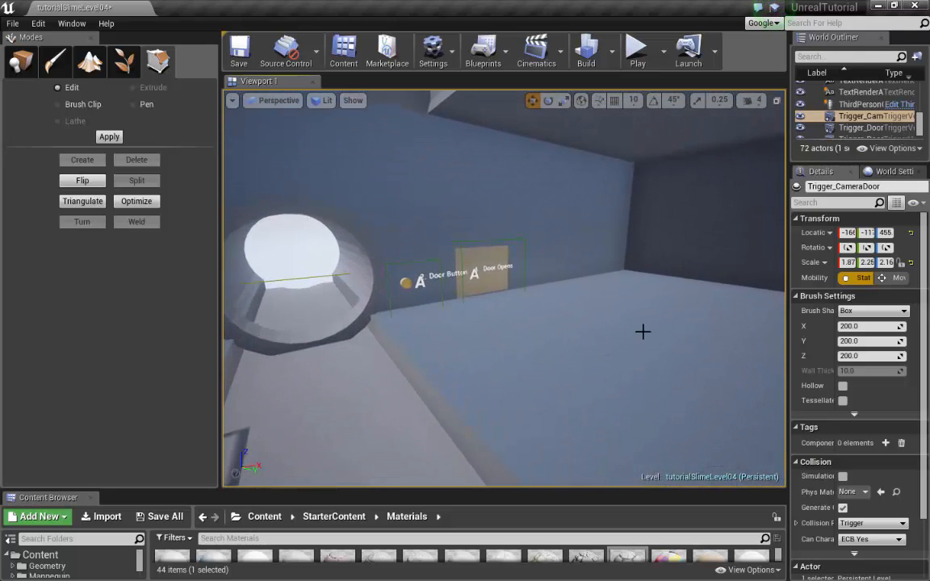
pyautogui.press('Escape')
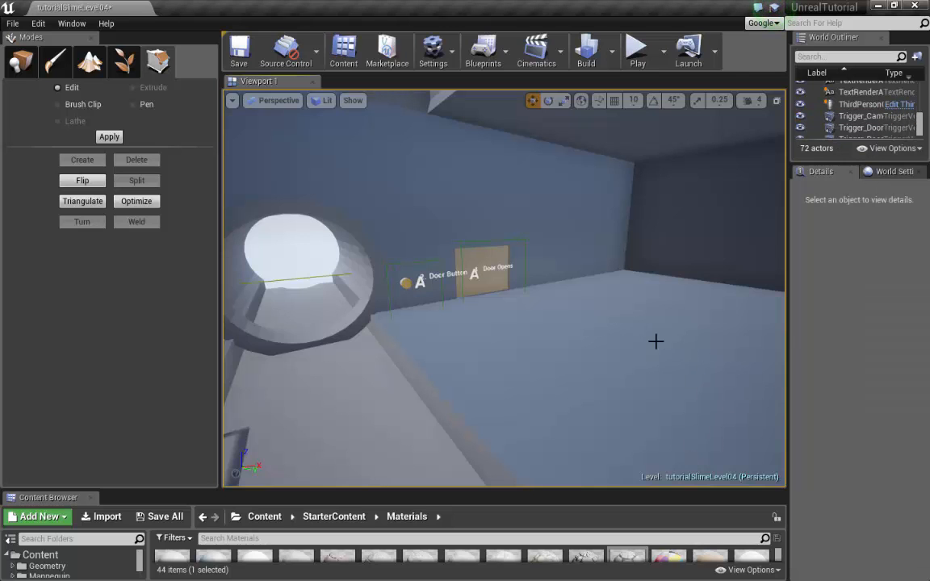
pyautogui.moveTo(596, 326); pyautogui.dragTo(367, 295, button='right')
pyautogui.press('w')
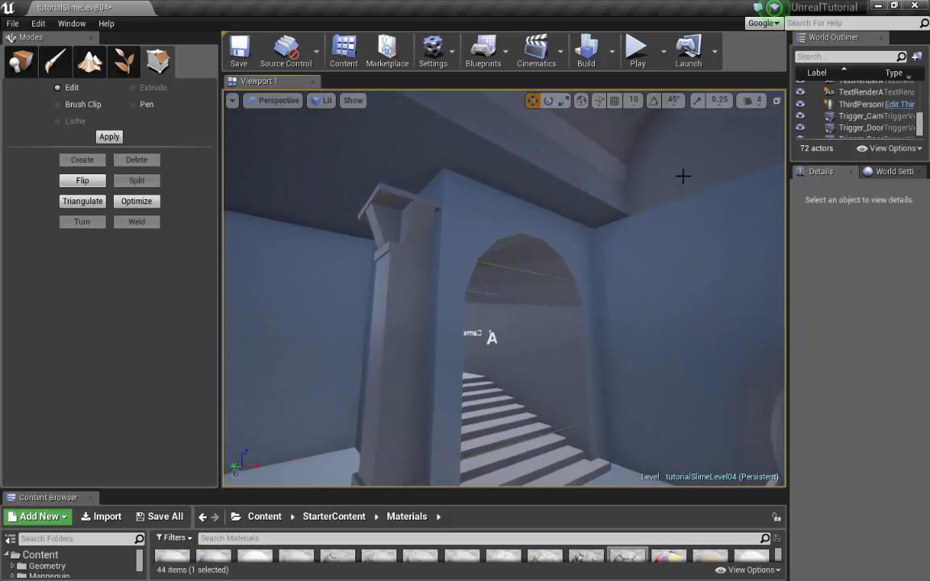
# Step: Move ThirdPersonCharacter from the hall channel to the top of the Camera Clue stairway, at about Z 433
pyautogui.click(637, 55)
pyautogui.press('Escape')
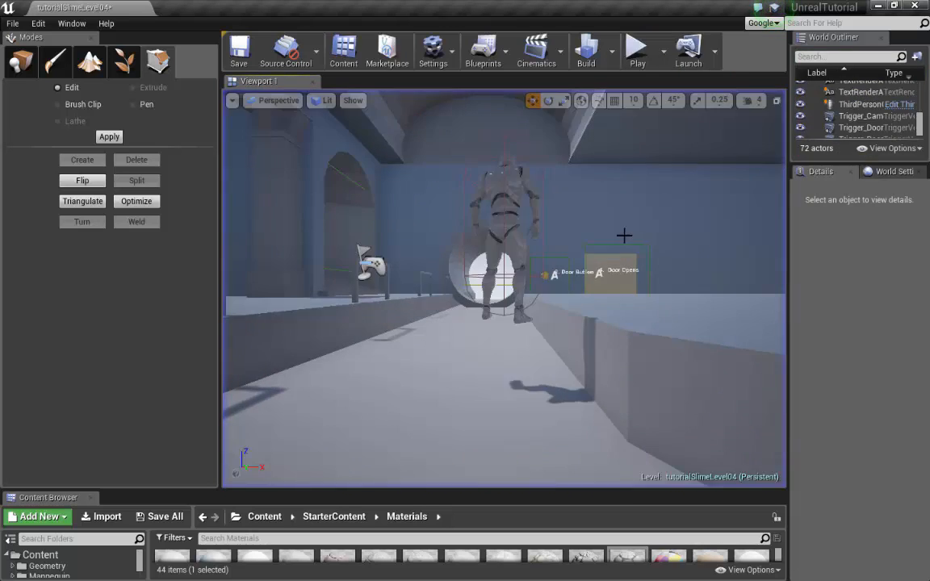
pyautogui.click(591, 167)
pyautogui.press('d')
pyautogui.moveTo(592, 166); pyautogui.dragTo(415, 241, button='right')
pyautogui.press('w')
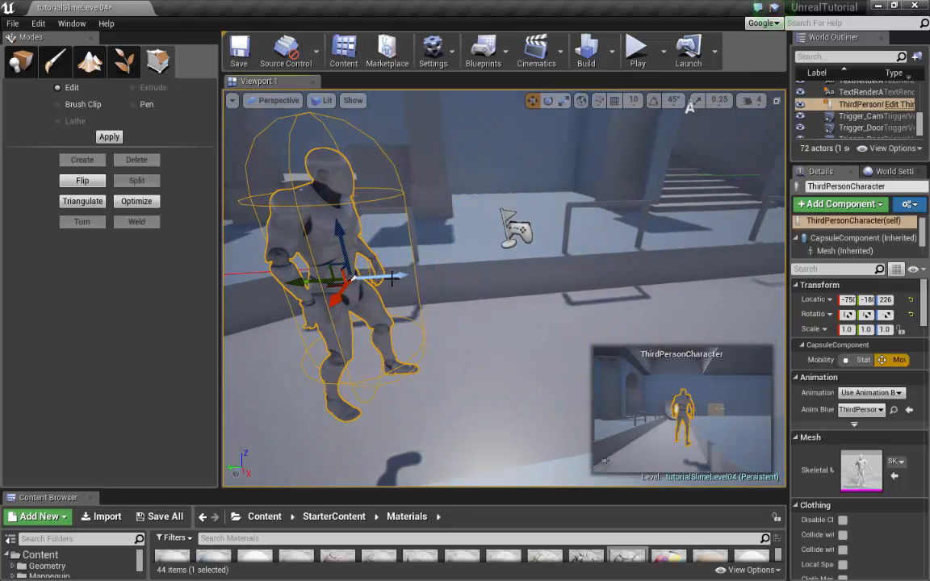
pyautogui.moveTo(312, 278); pyautogui.dragTo(762, 258)
pyautogui.moveTo(508, 210); pyautogui.dragTo(661, 200, button='right')
pyautogui.moveTo(413, 220); pyautogui.dragTo(322, 240, button='right')
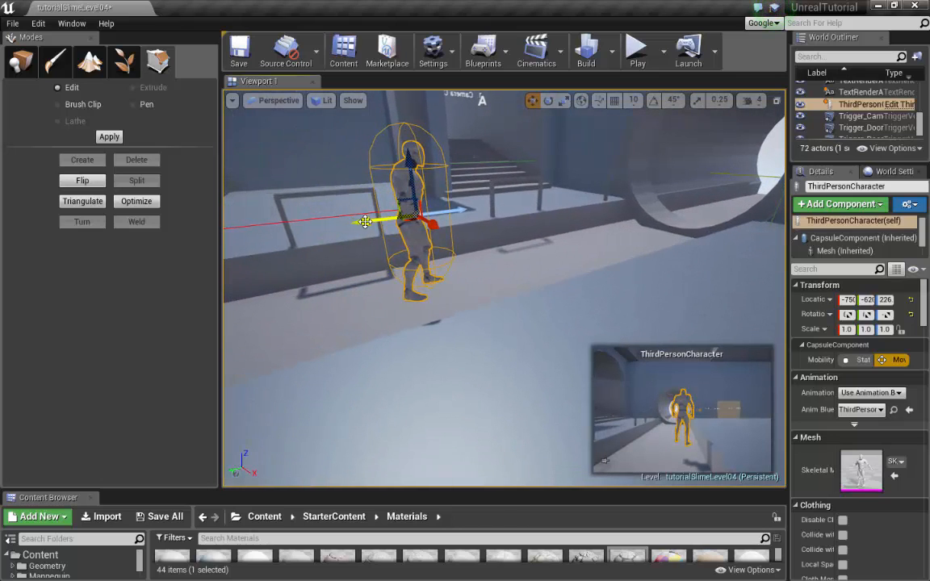
pyautogui.moveTo(380, 218); pyautogui.dragTo(482, 100)
pyautogui.moveTo(472, 150); pyautogui.dragTo(457, 118)
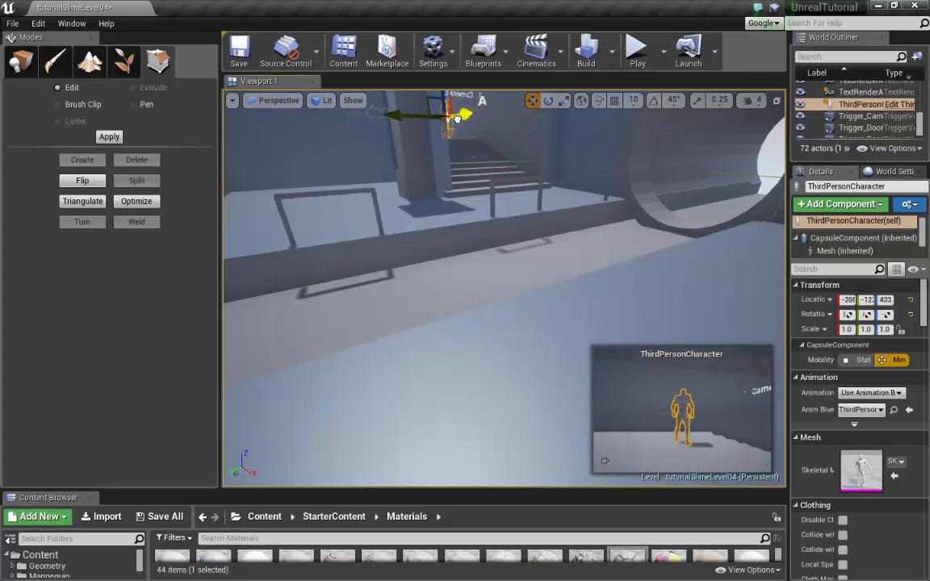
pyautogui.press('w')
pyautogui.moveTo(512, 163); pyautogui.dragTo(518, 188, button='right')
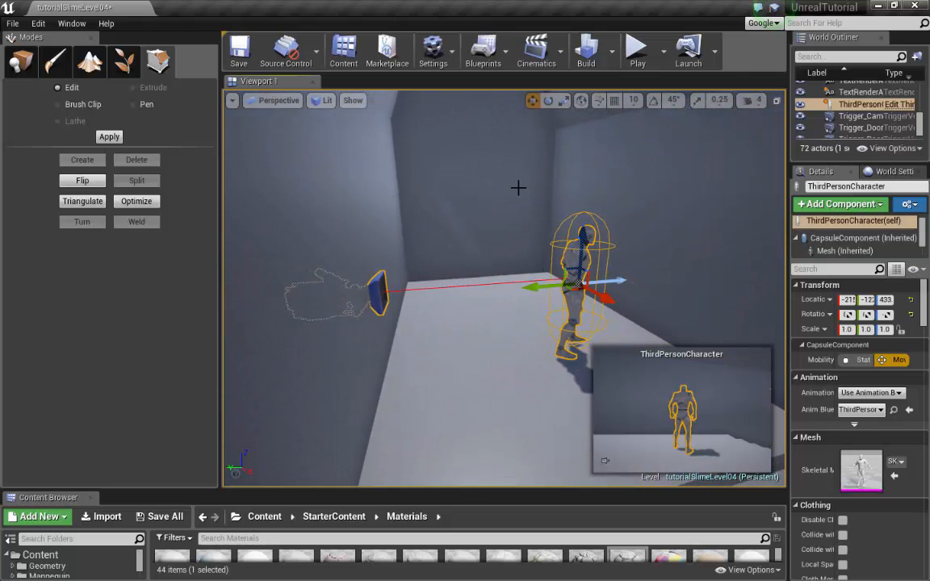
# Step: Turn ThirdPersonCharacter to face down the Camera Clue stairway and line it up with the corridor's centre
pyautogui.moveTo(572, 309); pyautogui.dragTo(491, 311)
pyautogui.press('a')
pyautogui.moveTo(618, 323)
pyautogui.mouseDown(button='right')
pyautogui.moveTo(662, 318)
pyautogui.moveTo(702, 331)
pyautogui.moveTo(614, 331)
pyautogui.mouseUp(button='right')
pyautogui.press('w')
pyautogui.press('s')
pyautogui.press('w')
pyautogui.press('a')
pyautogui.press('w')
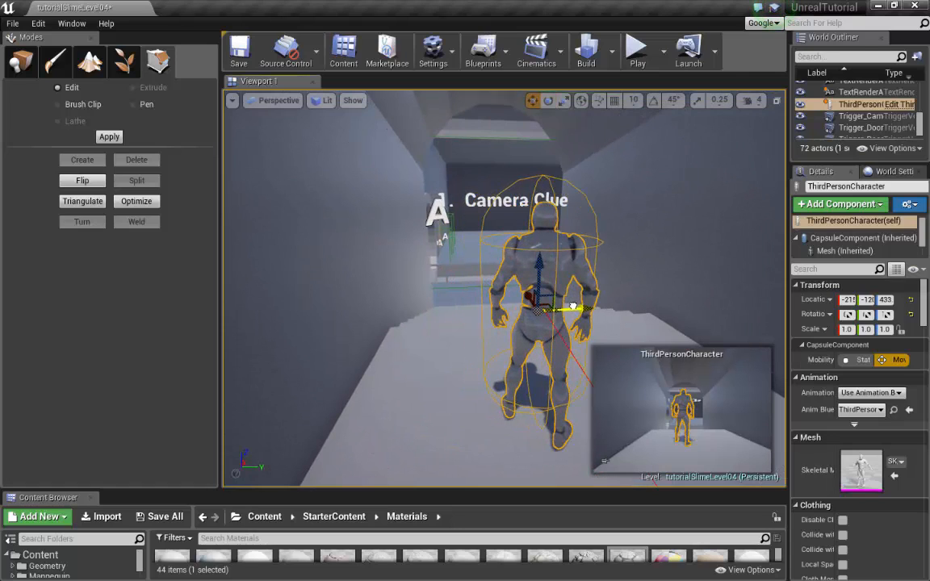
pyautogui.scroll(-4, 692, 301)
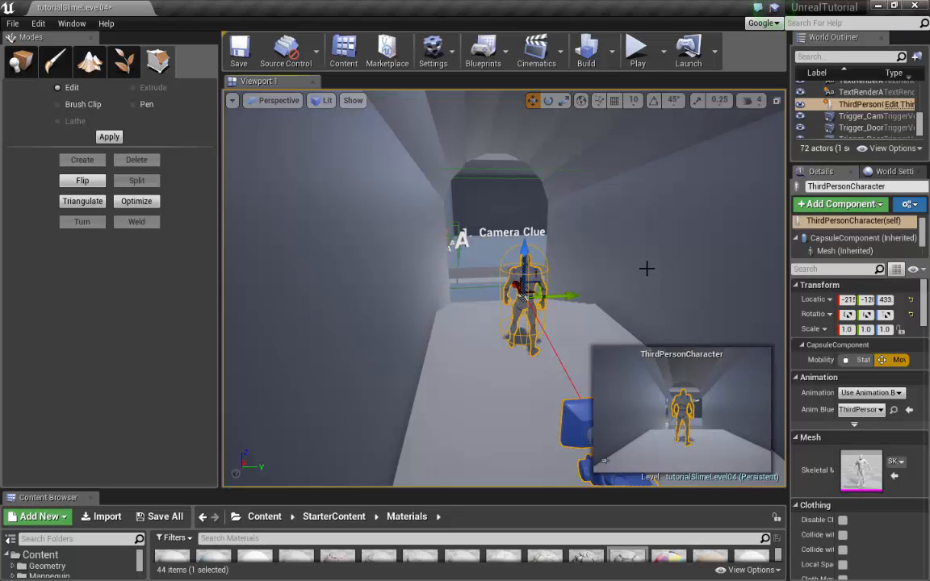
pyautogui.moveTo(646, 268)
pyautogui.mouseDown(button='right')
pyautogui.moveTo(667, 332)
pyautogui.moveTo(657, 312)
pyautogui.moveTo(664, 281)
pyautogui.moveTo(694, 266)
pyautogui.moveTo(636, 298)
pyautogui.moveTo(639, 274)
pyautogui.mouseUp(button='right')
pyautogui.press('w')
pyautogui.press('s')
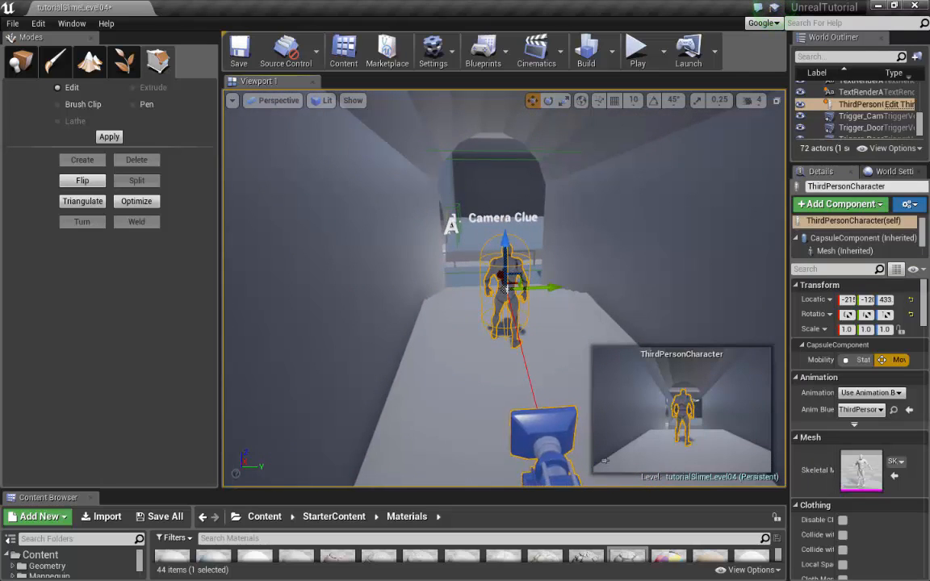
# Step: Play-test the level by running the character down the Camera Clue stairs and through the hall to the Power Switch
pyautogui.click(637, 54)
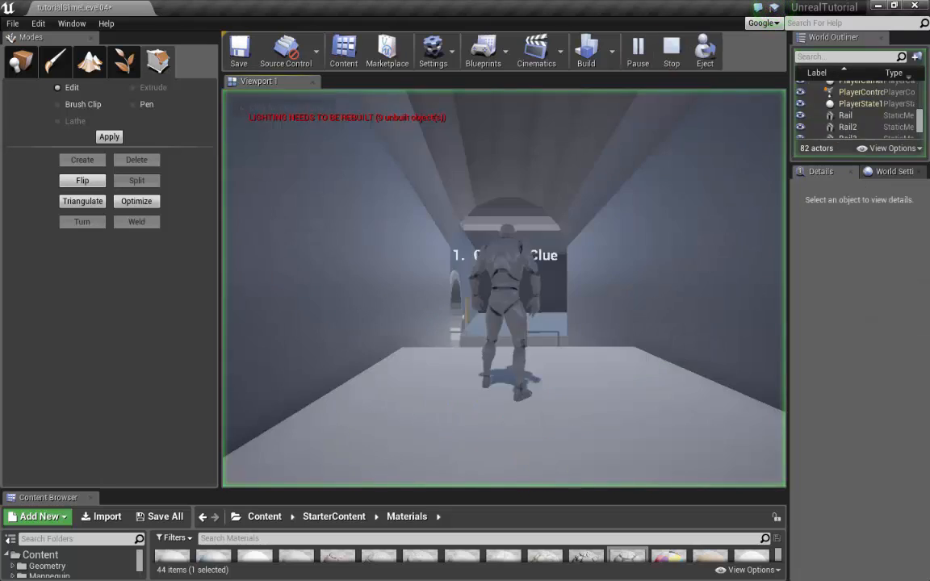
pyautogui.press('w')
pyautogui.press('w')
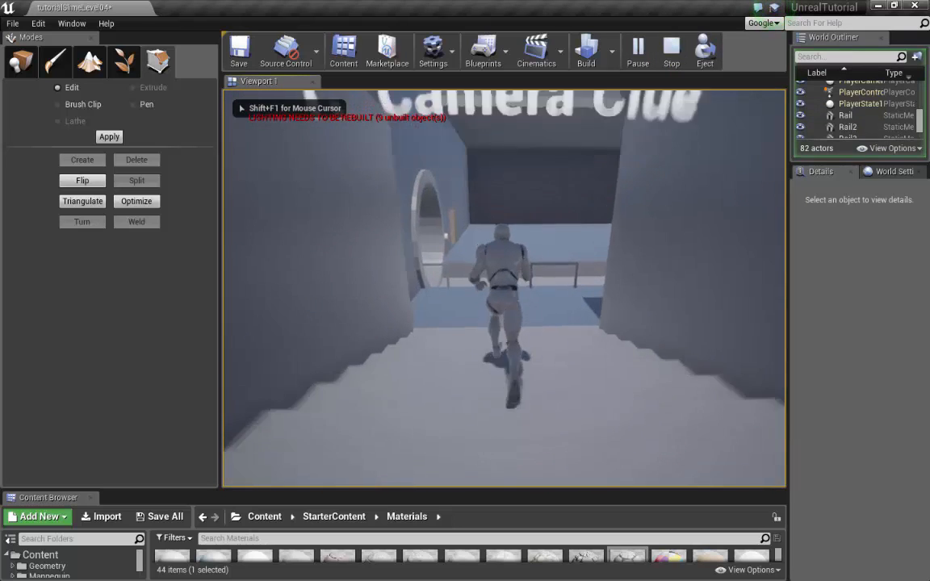
pyautogui.press('w')
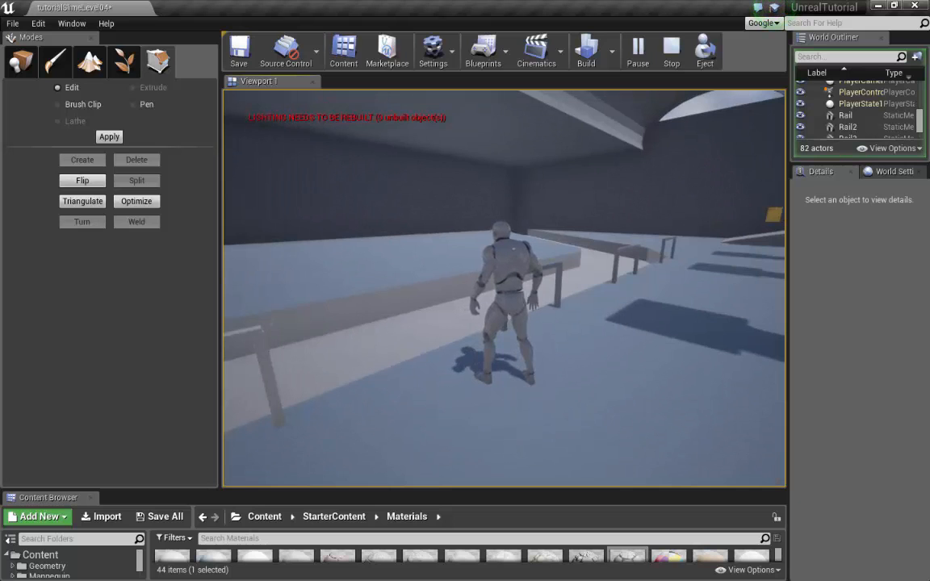
pyautogui.press('w')
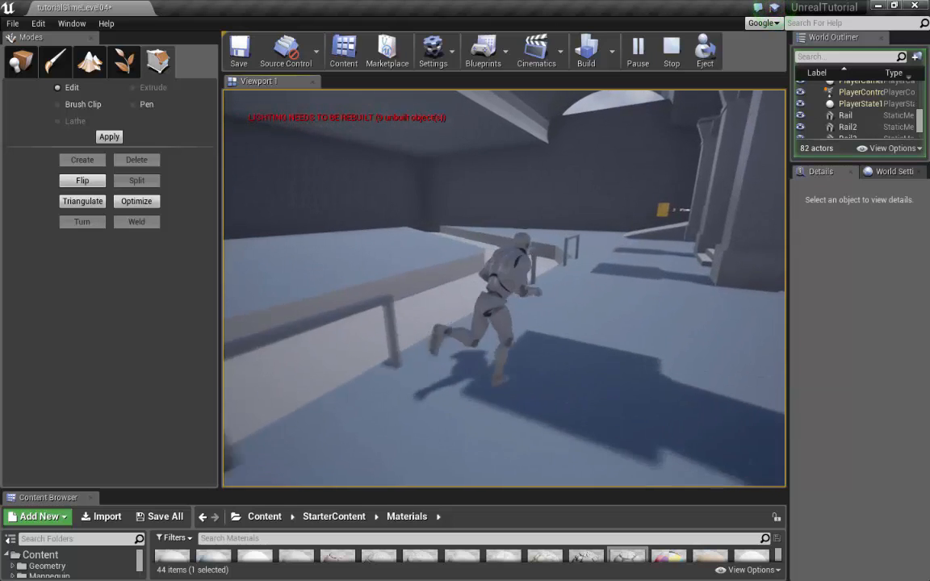
pyautogui.press('w')
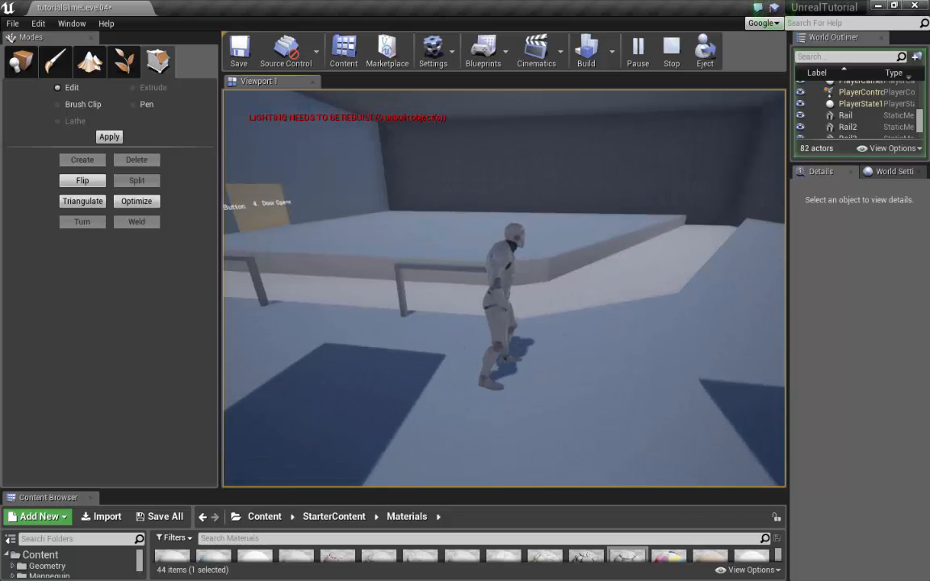
pyautogui.press('d')
pyautogui.press('w')
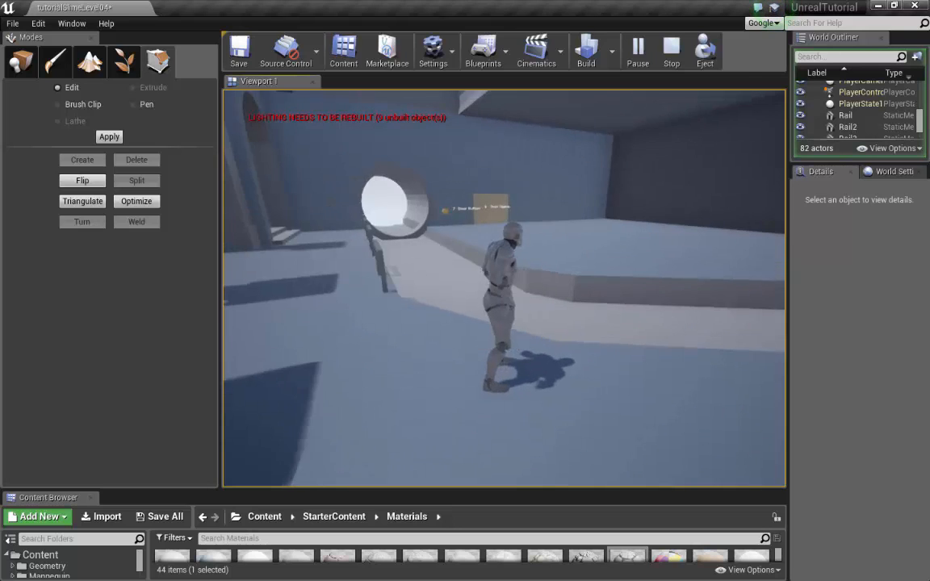
pyautogui.press('a')
pyautogui.press('w')
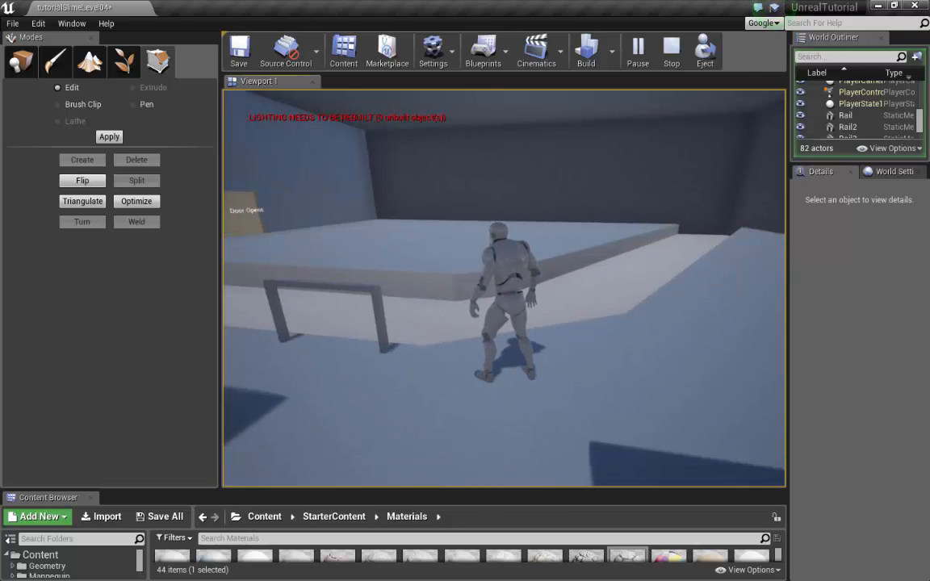
pyautogui.press('w')
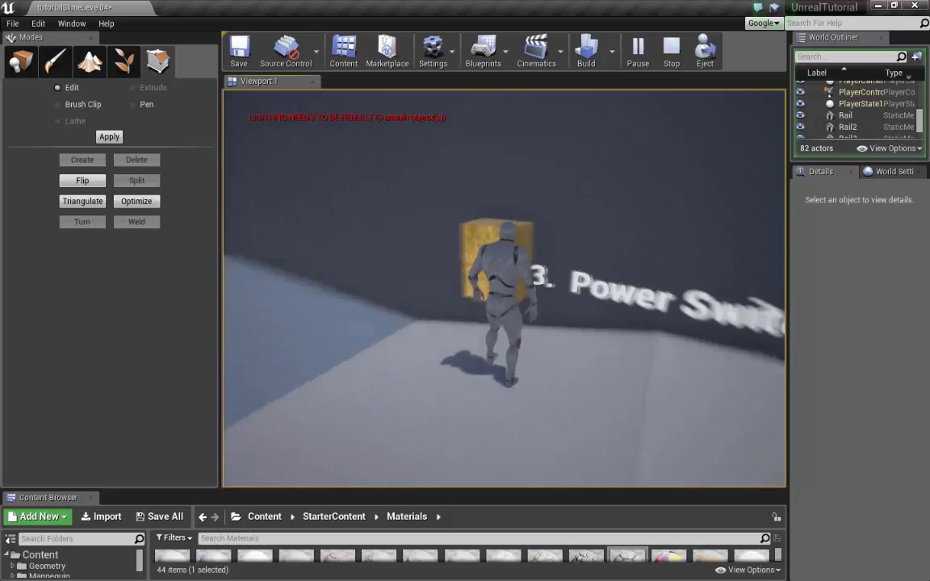
# Step: Run the character across the hall past the Door Button and door, and revisit the Camera Clue stairs
pyautogui.press('a')
pyautogui.press('w')
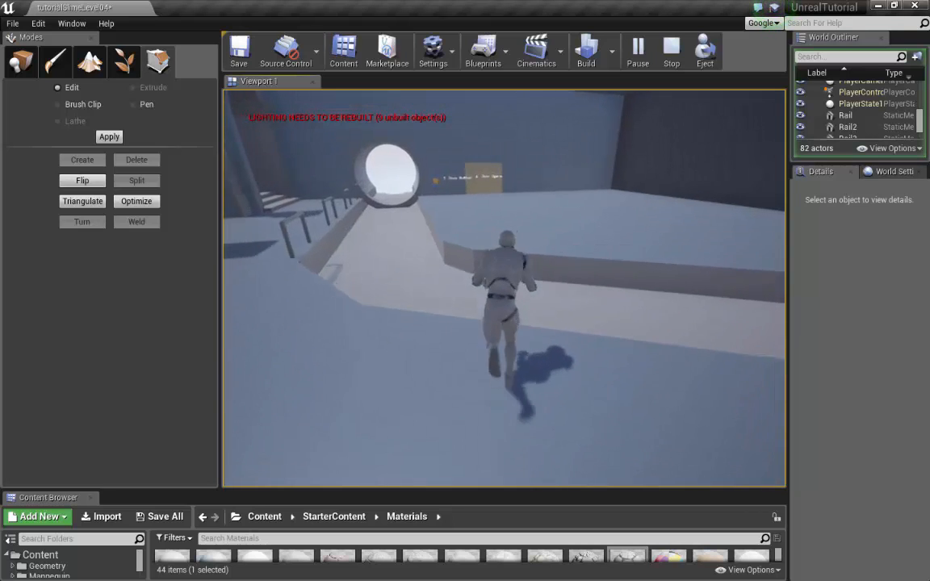
pyautogui.press('space')
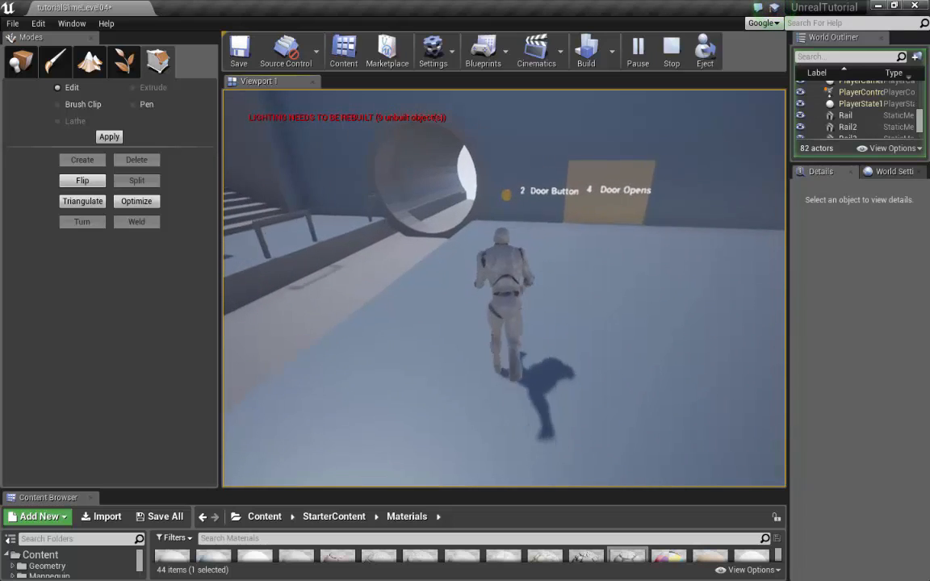
pyautogui.press('d')
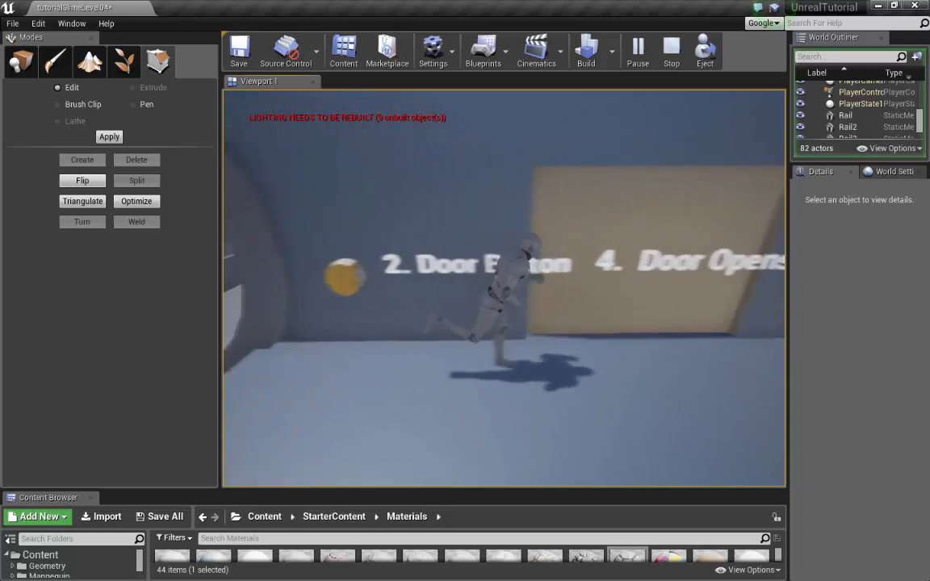
pyautogui.press('w')
pyautogui.press('a')
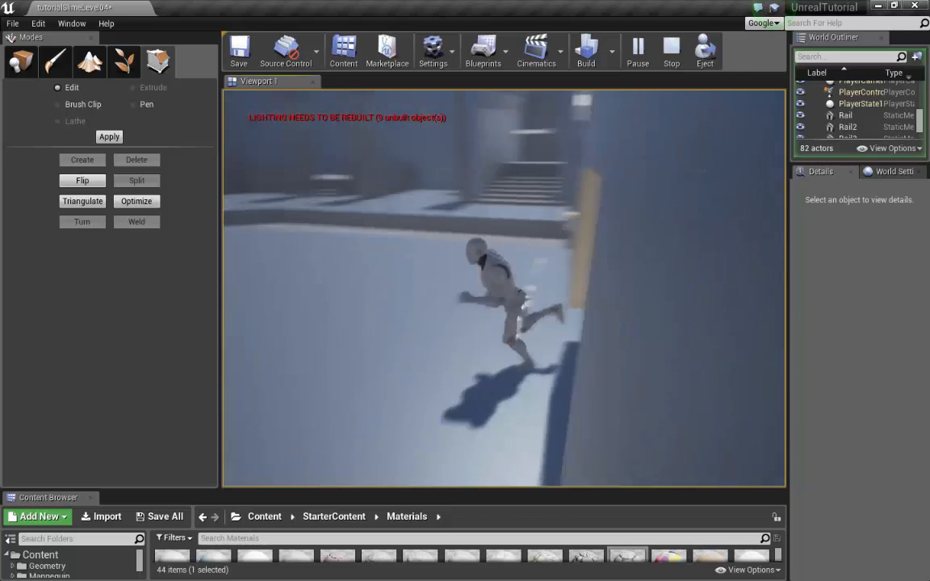
pyautogui.press('w')
pyautogui.press('space')
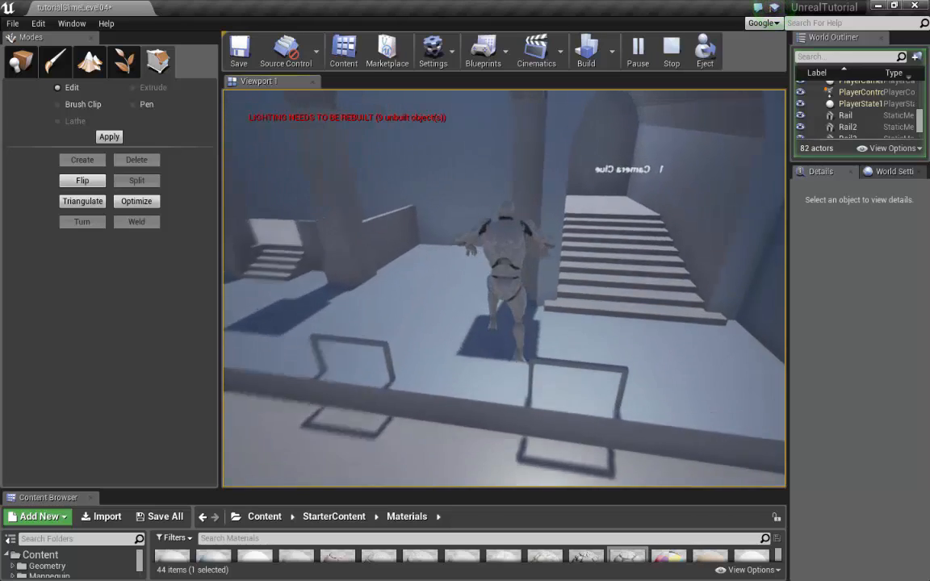
pyautogui.press('d')
pyautogui.press('w')
pyautogui.press('a')
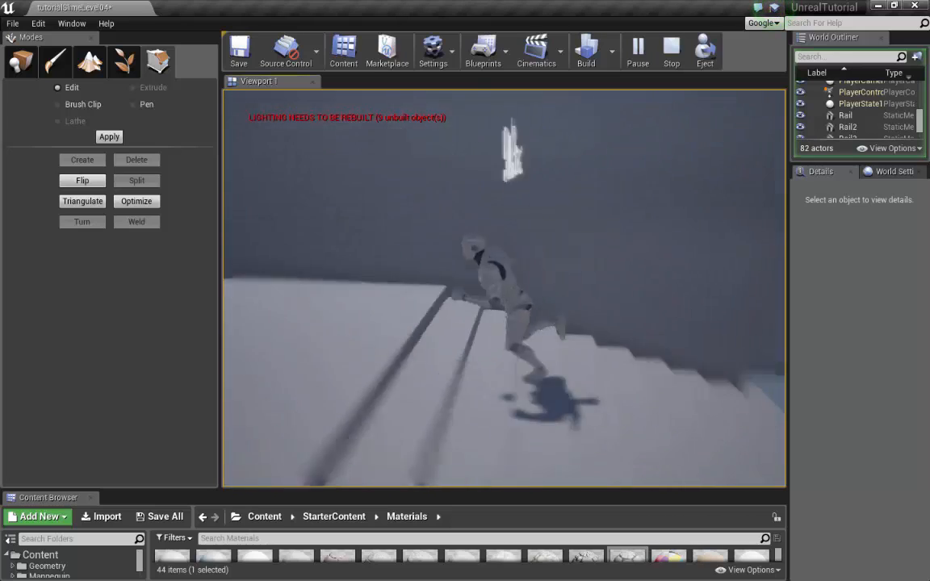
pyautogui.press('w')
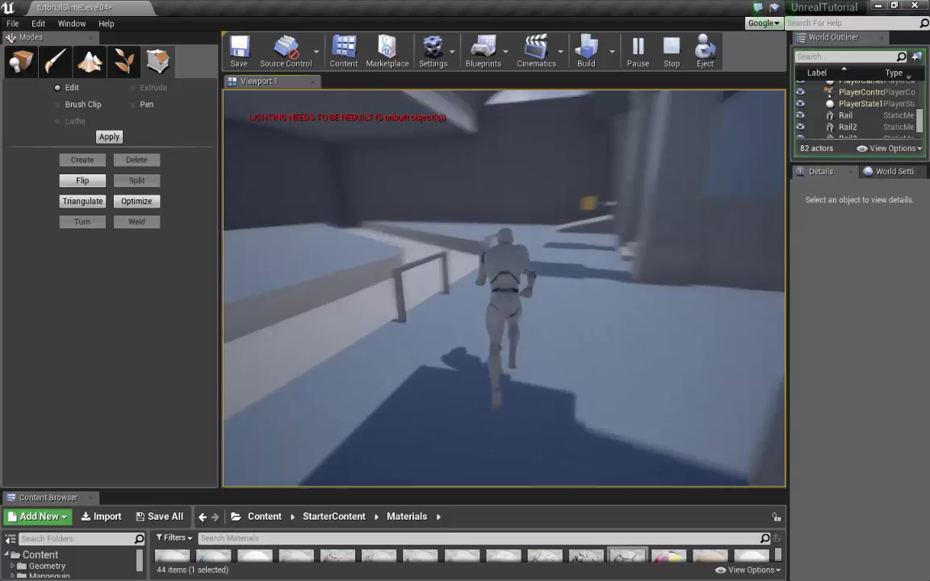
# Step: Run the character across the raised platform toward the Power Switch and examine the ramp area around it
pyautogui.press('w')
pyautogui.press('space')
pyautogui.press('space')
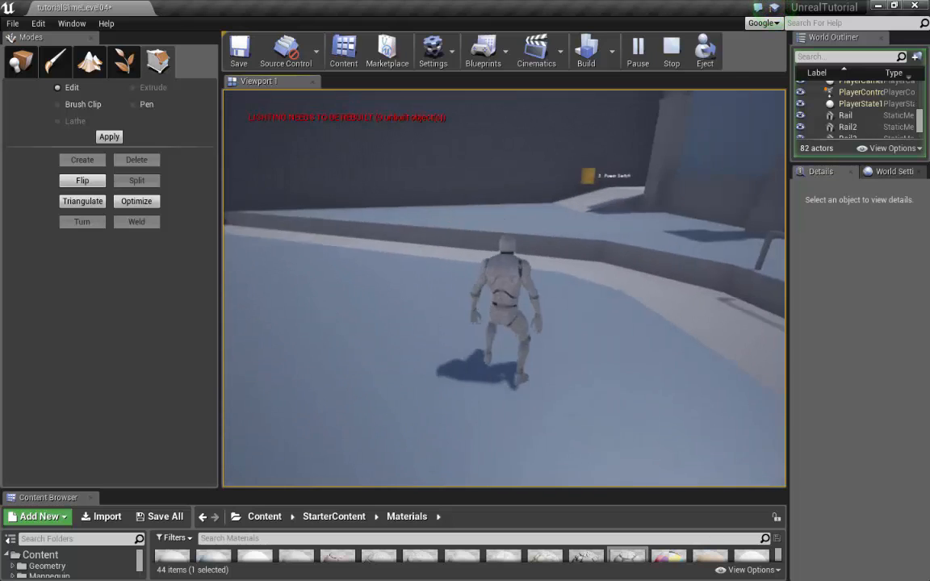
pyautogui.press('w')
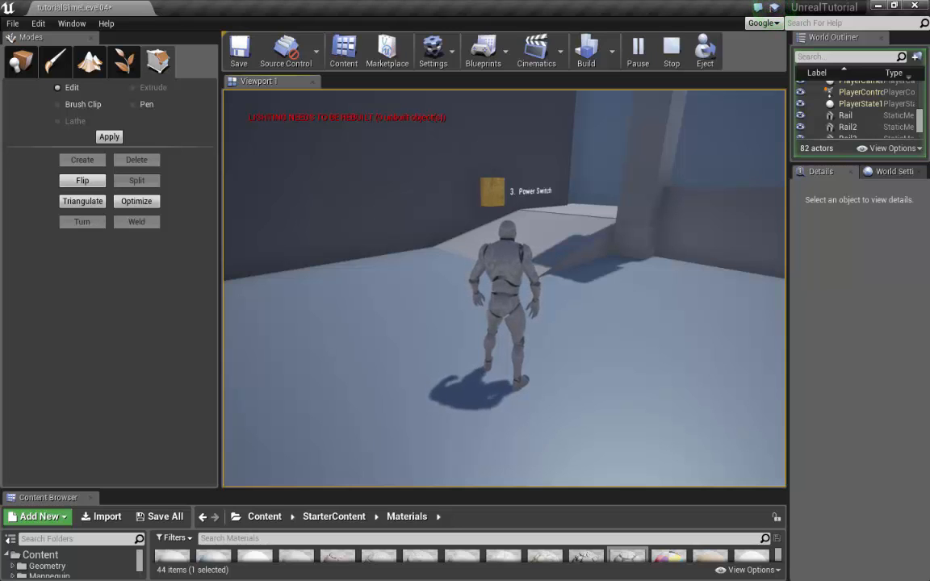
pyautogui.press('w')
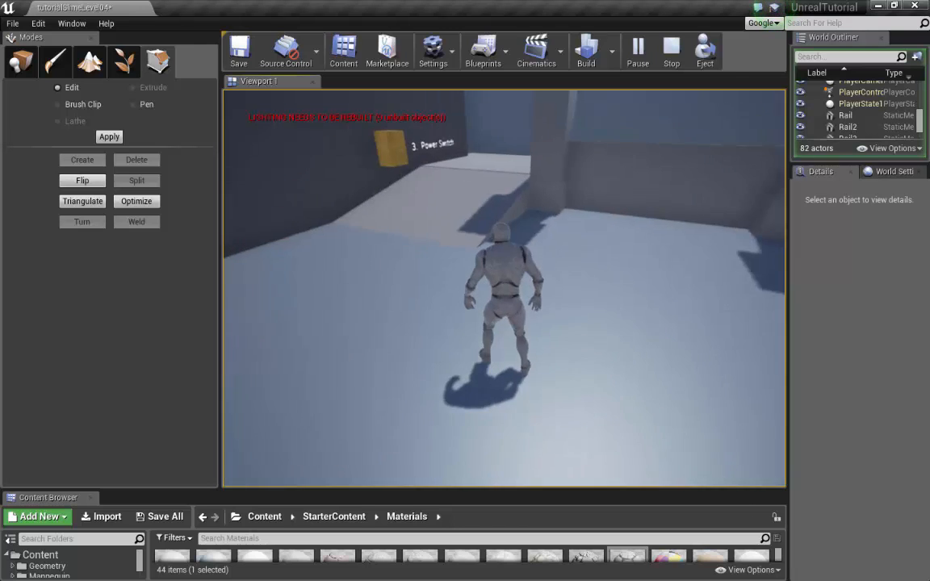
pyautogui.press('w')
pyautogui.press('s')
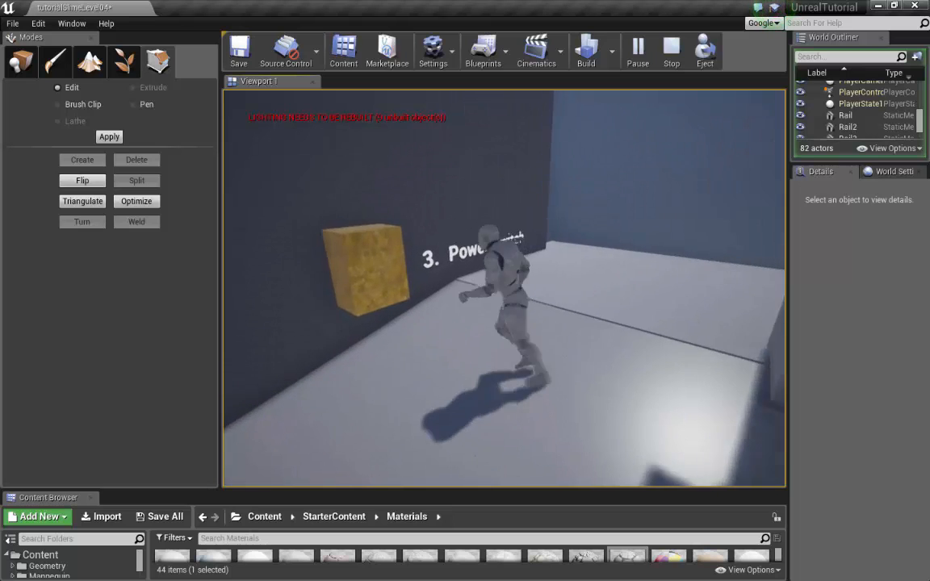
pyautogui.press('d')
pyautogui.press('w')
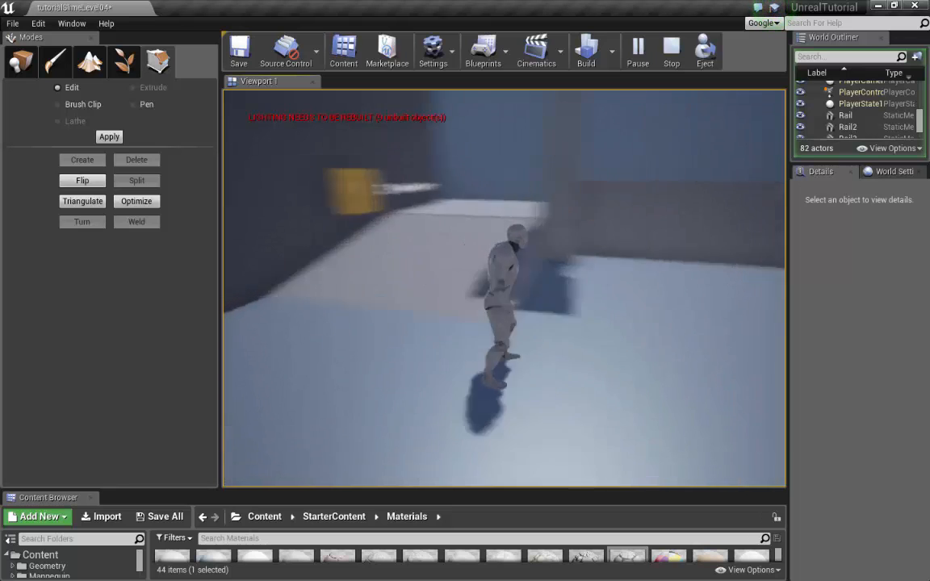
# Step: Run and jump the character across the hall toward the Power Switch, and end the play session
pyautogui.press('space')
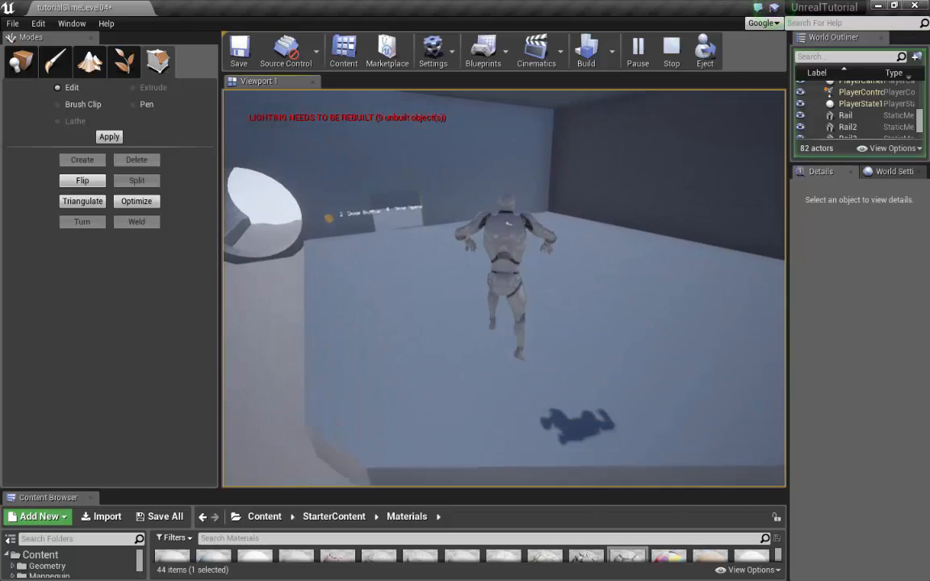
pyautogui.press('d')
pyautogui.press('w')
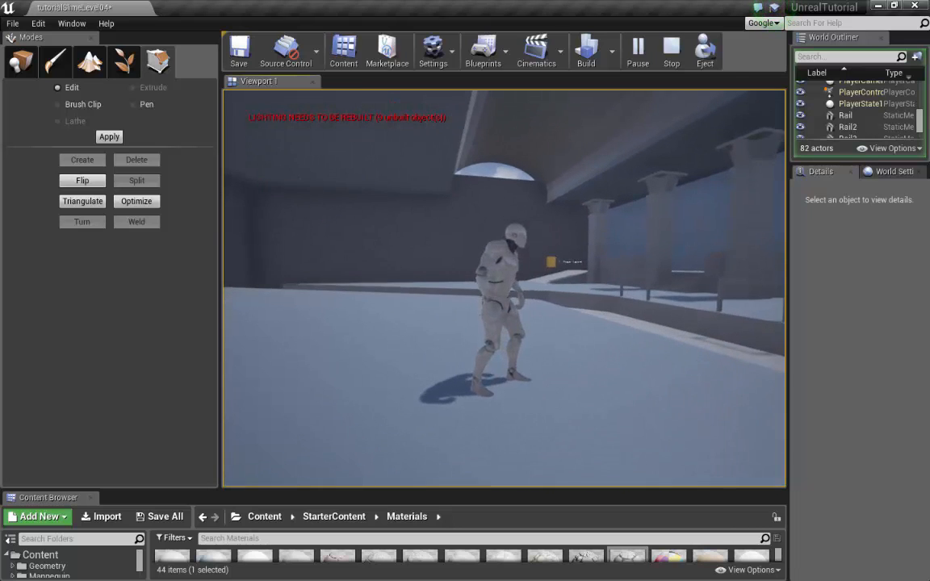
pyautogui.press('w')
pyautogui.press('space')
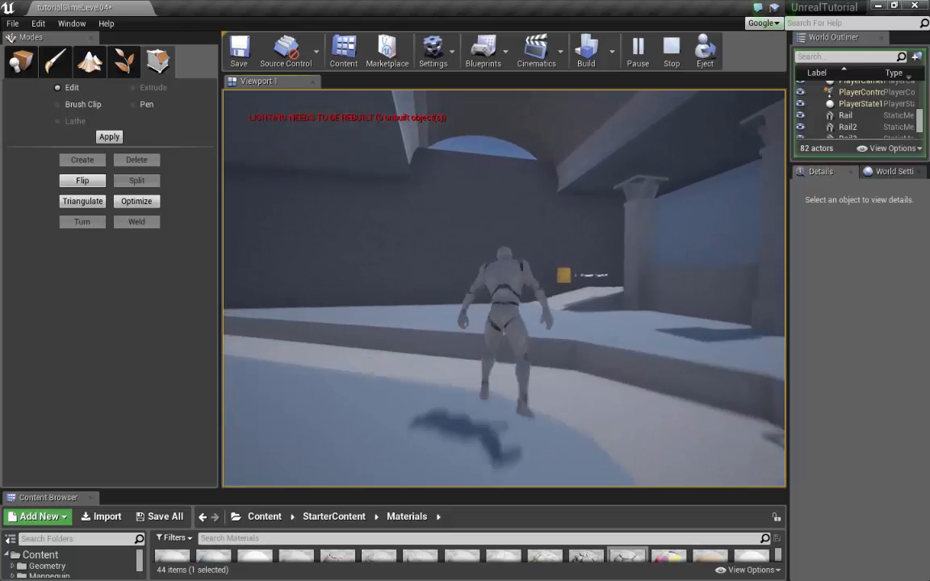
pyautogui.press('Escape')
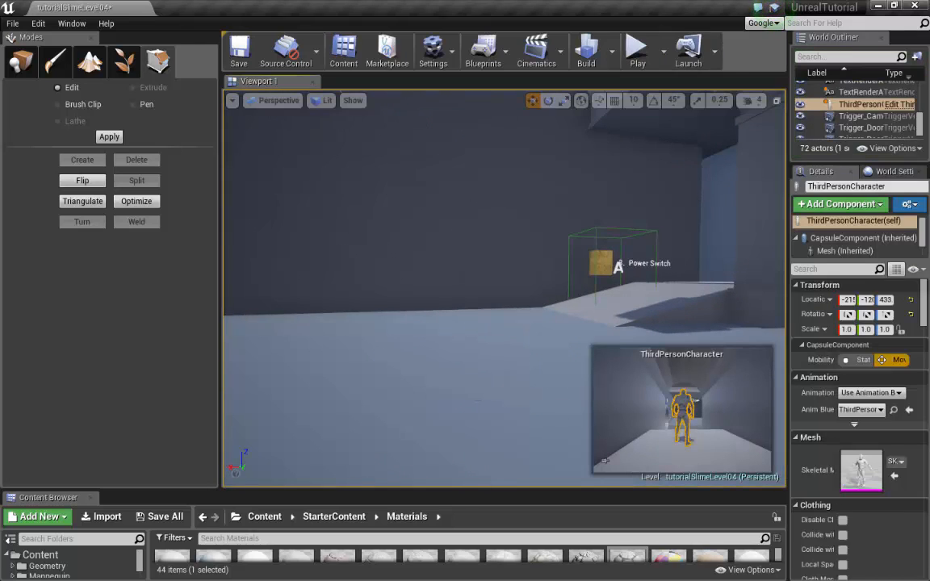
# Step: Compare the level with the concept image GameConceptArt.jpg, and bring the view back to ThirdPersonCharacter
pyautogui.moveTo(929, 86); pyautogui.dragTo(618, 61)
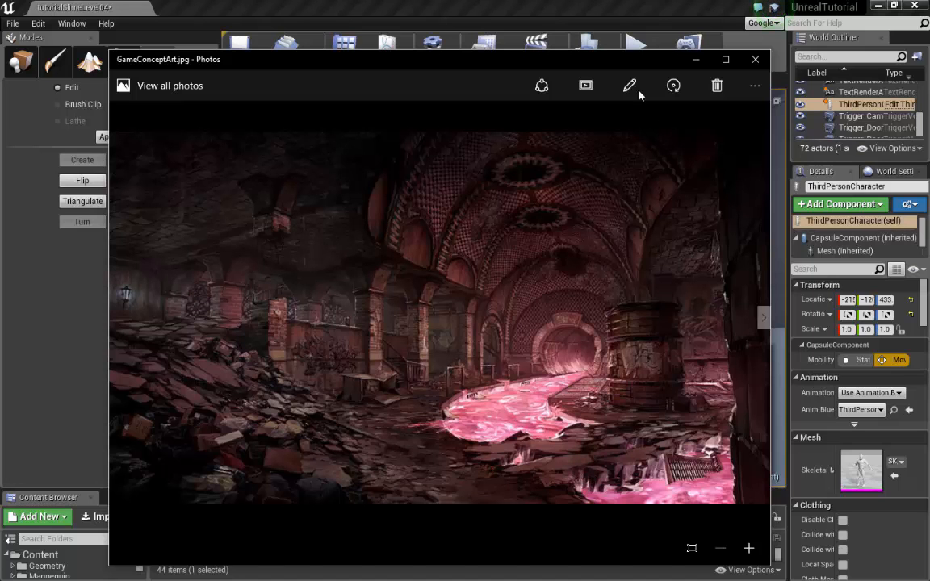
pyautogui.moveTo(601, 67); pyautogui.dragTo(929, 68)
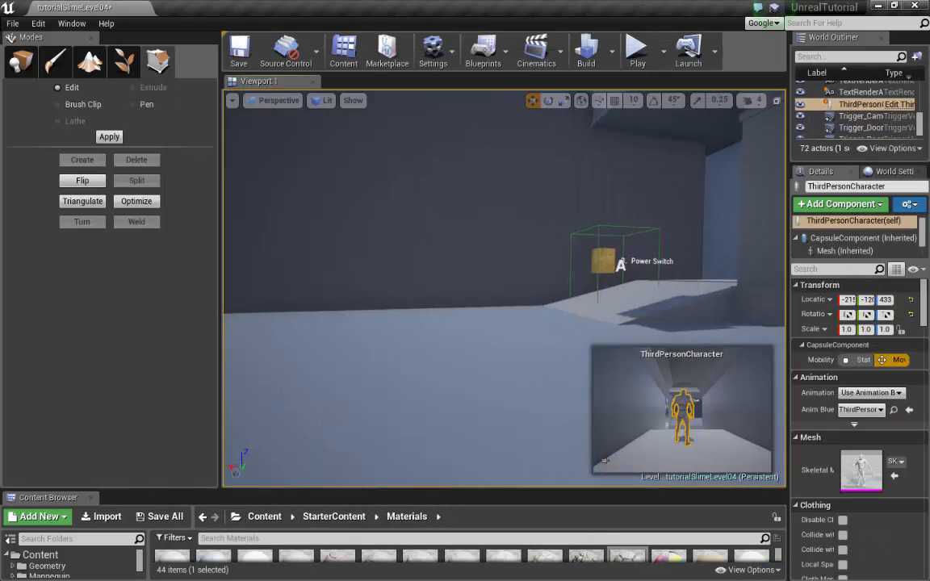
pyautogui.press('f')
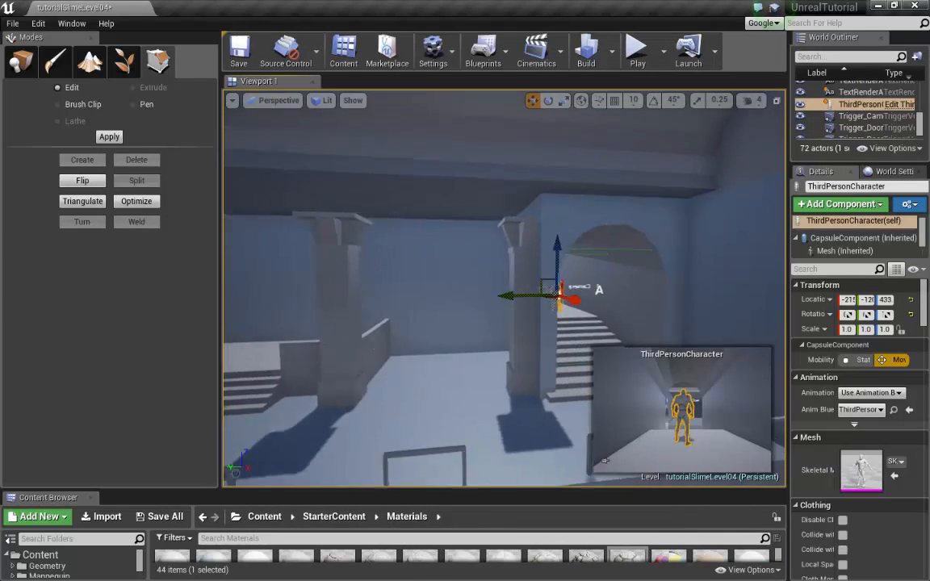
# Step: Scale Wall5 beside the Power Switch to about 4.75 in Y and 16.4 in Z, and shift it outward from the hall
pyautogui.moveTo(504, 288); pyautogui.dragTo(387, 258, button='right')
pyautogui.moveTo(644, 214)
pyautogui.mouseDown(button='right')
pyautogui.moveTo(549, 214)
pyautogui.moveTo(678, 218)
pyautogui.moveTo(645, 214)
pyautogui.mouseUp(button='right')
pyautogui.click(498, 279)
pyautogui.scroll(-3, 505, 283)
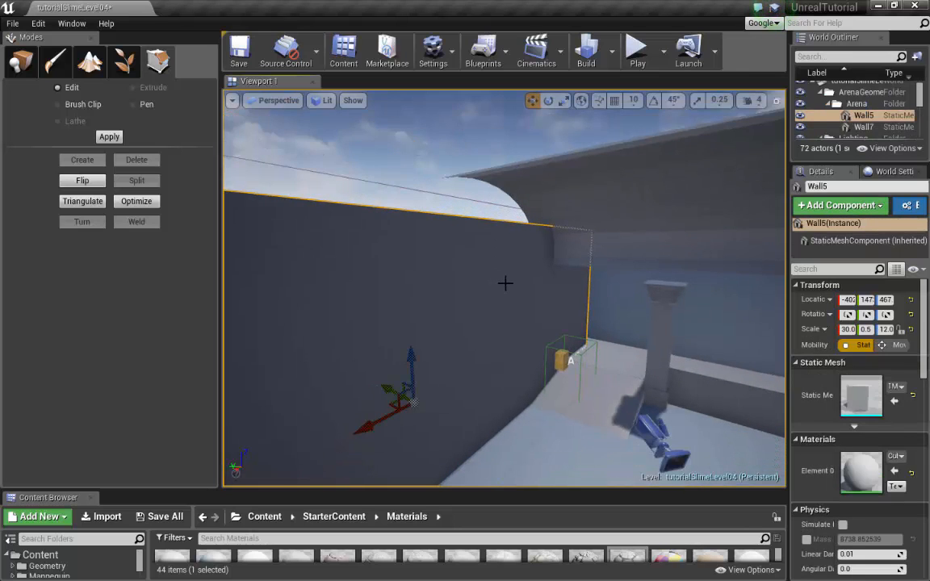
pyautogui.moveTo(523, 310)
pyautogui.mouseDown(button='right')
pyautogui.moveTo(581, 339)
pyautogui.moveTo(521, 311)
pyautogui.mouseUp(button='right')
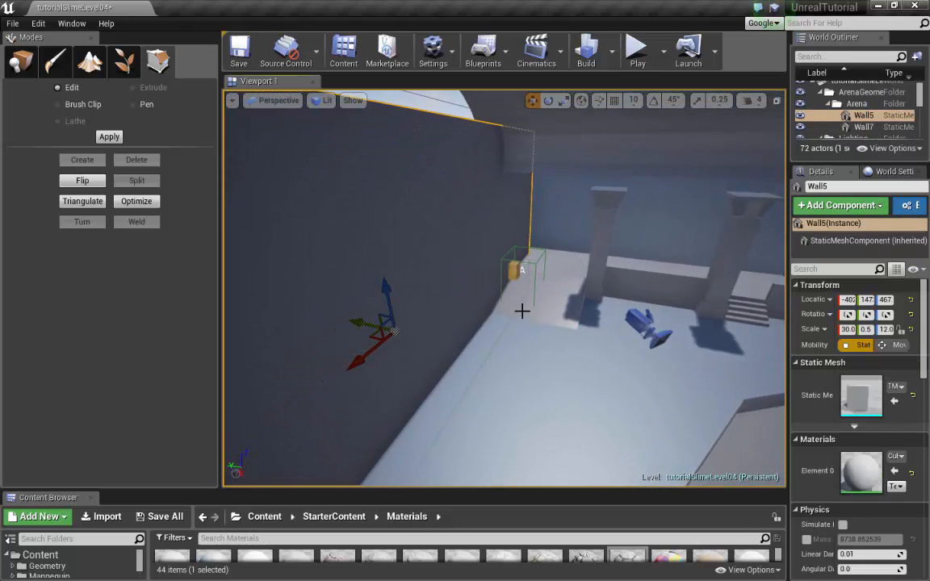
pyautogui.press('r')
pyautogui.scroll(-1, 522, 311)
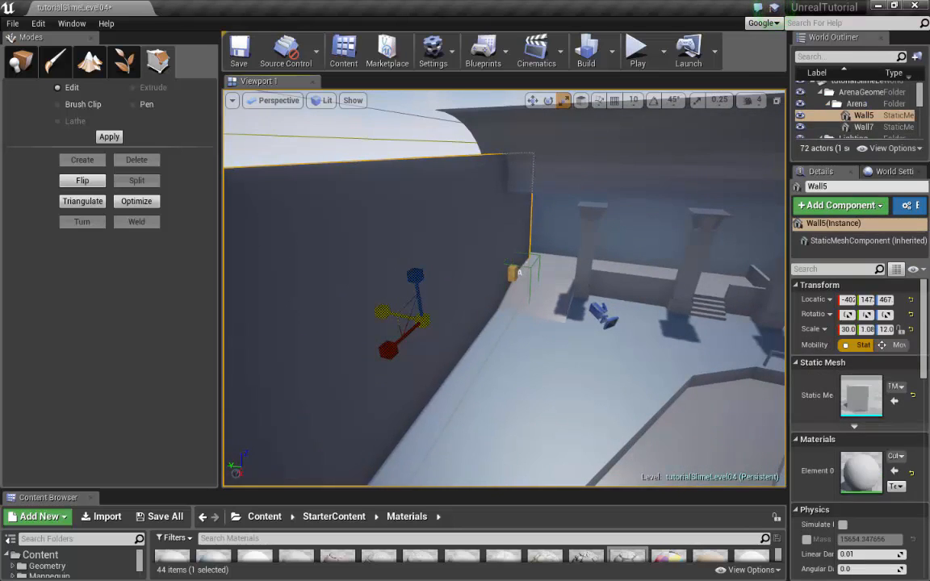
pyautogui.moveTo(514, 272); pyautogui.dragTo(537, 268)
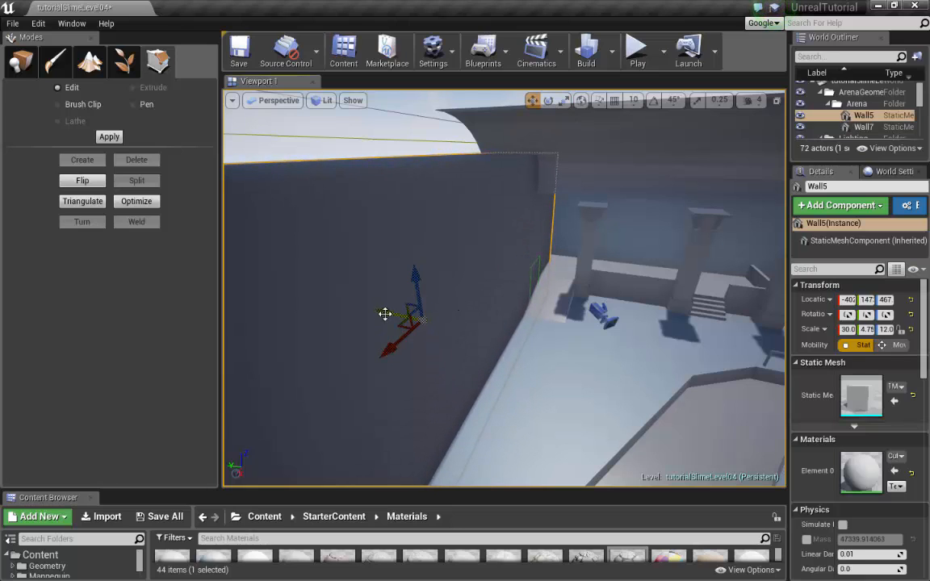
pyautogui.moveTo(389, 309); pyautogui.dragTo(368, 306)
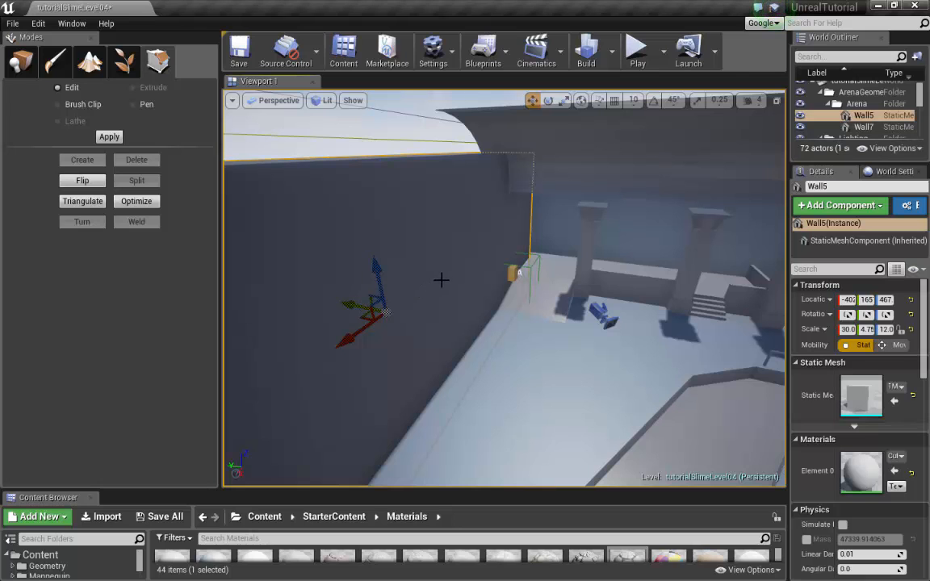
pyautogui.moveTo(388, 259); pyautogui.dragTo(388, 214)
# Step: Stretch the four hall pillars, Pillar2 through Pillar5, to a Z scale of about 1.15 and move them up
pyautogui.moveTo(380, 263); pyautogui.dragTo(242, 250, button='right')
pyautogui.moveTo(504, 288); pyautogui.dragTo(515, 430, button='right')
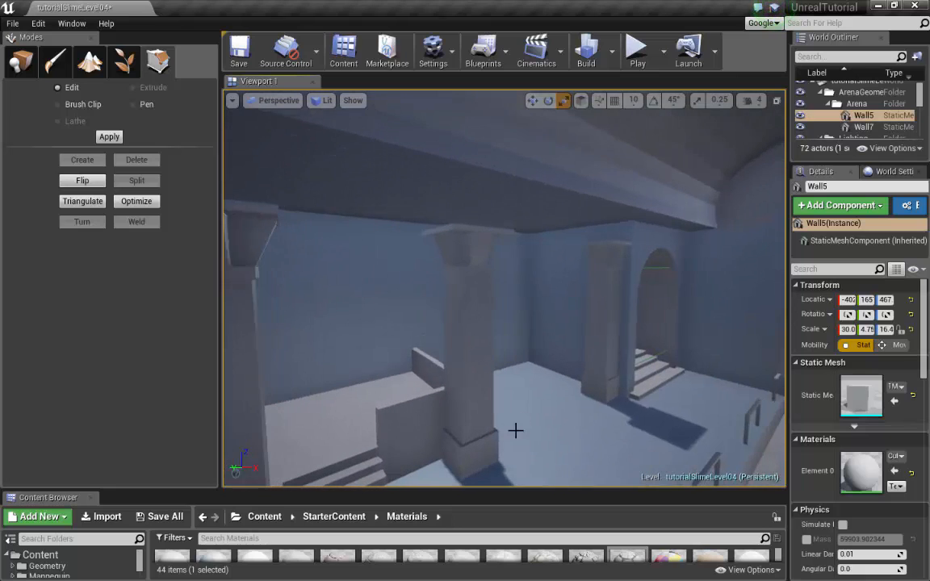
pyautogui.click(466, 391)
pyautogui.keyDown('ctrl'); pyautogui.click(604, 319); pyautogui.keyUp('ctrl')
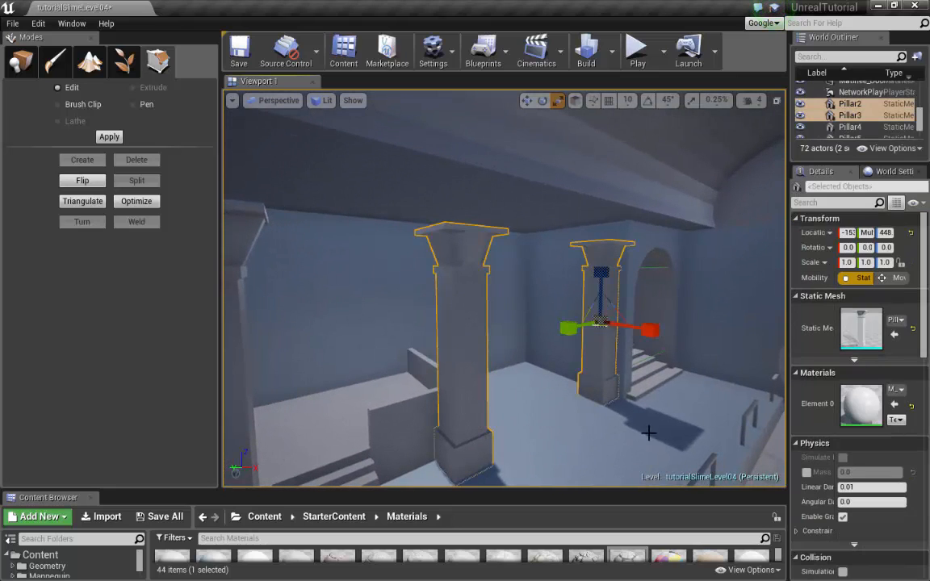
pyautogui.moveTo(647, 431); pyautogui.dragTo(516, 404, button='right')
pyautogui.keyDown('ctrl'); pyautogui.click(625, 347); pyautogui.keyUp('ctrl')
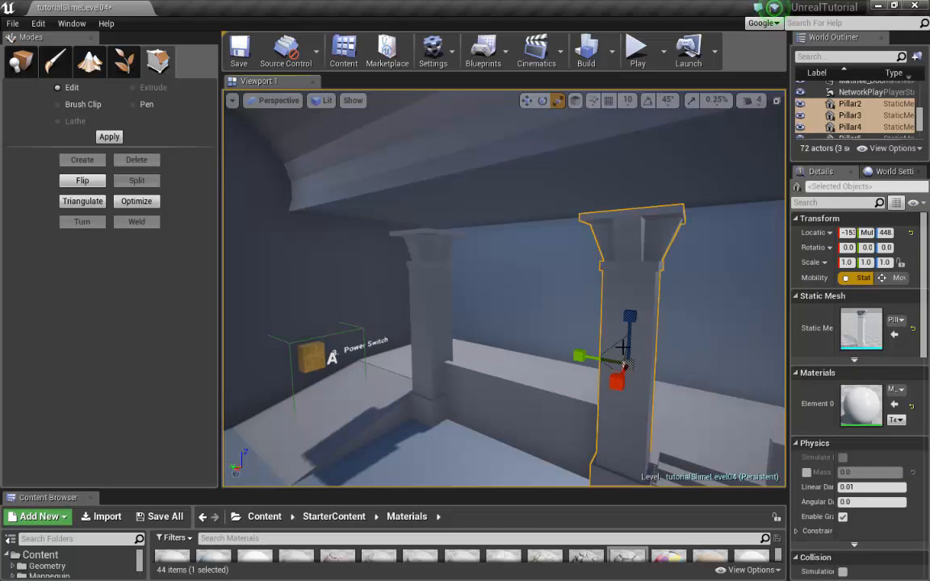
pyautogui.keyDown('ctrl'); pyautogui.click(421, 285); pyautogui.keyUp('ctrl')
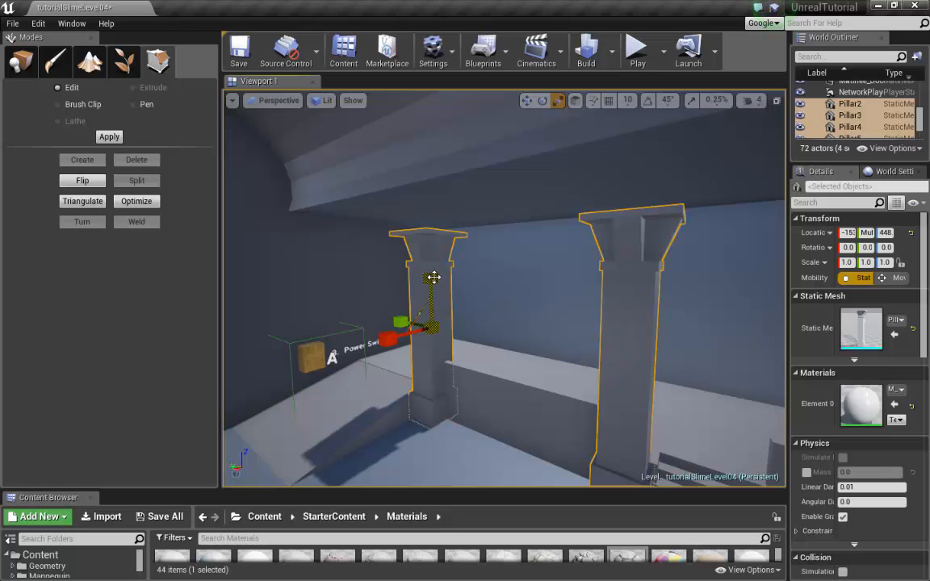
pyautogui.moveTo(885, 261); pyautogui.dragTo(905, 261)
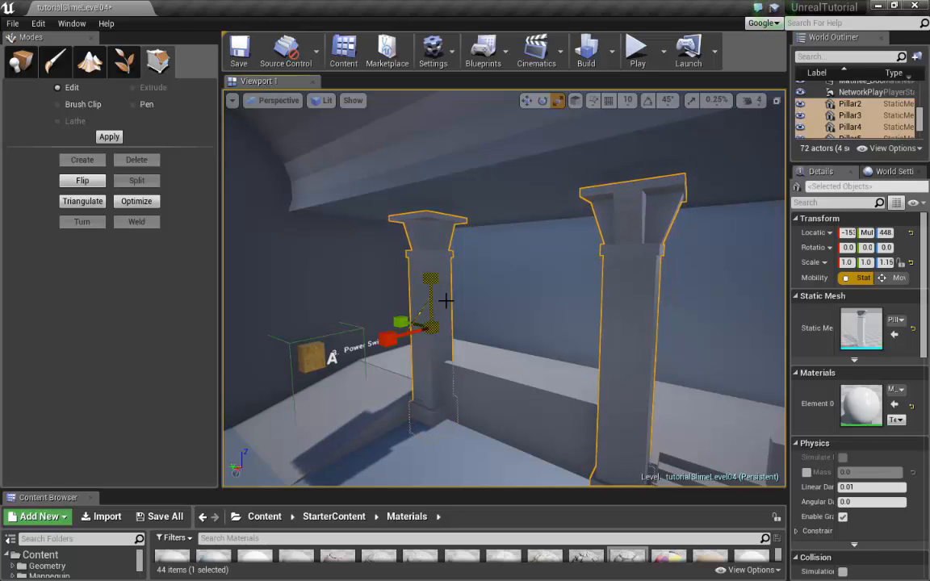
pyautogui.moveTo(433, 280); pyautogui.dragTo(439, 269)
# Step: Consult GameConceptArt.jpg and duplicate the four pillars into a second row nearer the back wall
pyautogui.moveTo(474, 336); pyautogui.dragTo(702, 343, button='right')
pyautogui.moveTo(929, 66); pyautogui.dragTo(726, 55)
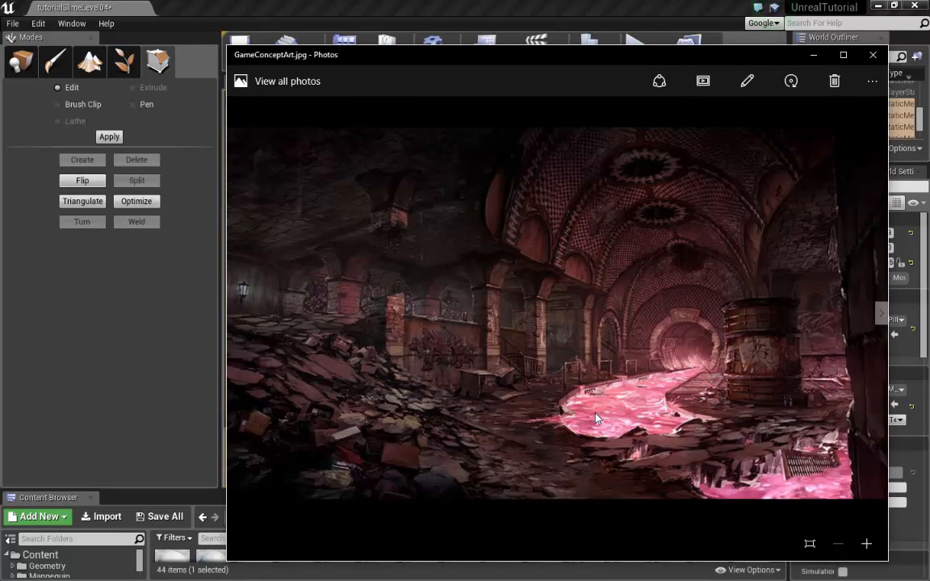
pyautogui.moveTo(614, 52); pyautogui.dragTo(929, 53)
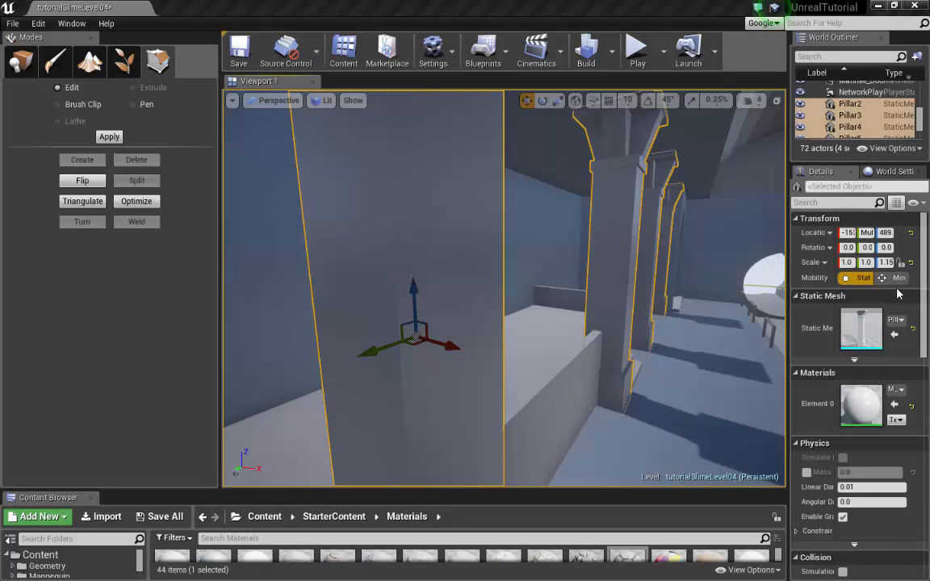
pyautogui.scroll(-4, 654, 287)
pyautogui.moveTo(653, 287); pyautogui.dragTo(682, 292, button='right')
pyautogui.hotkey('ctrl', 'w')
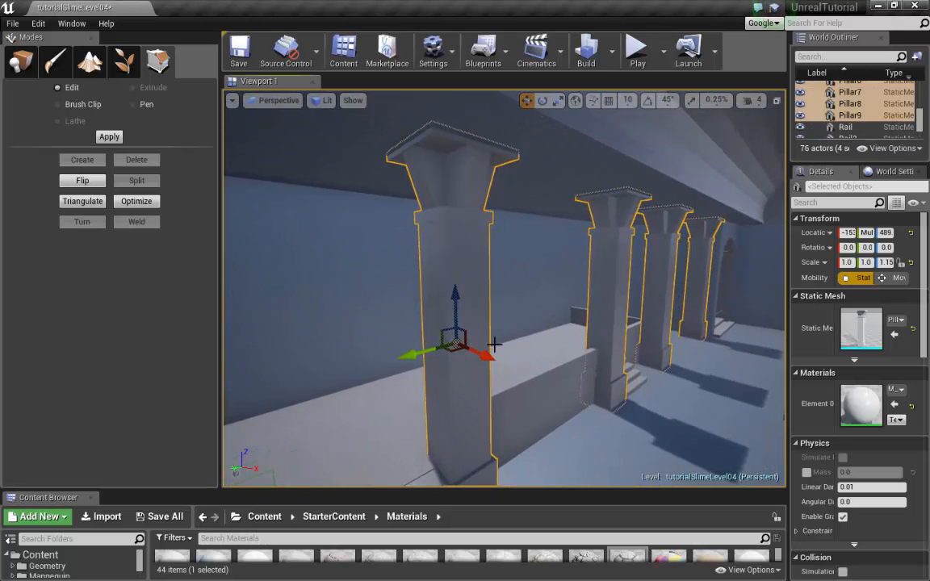
pyautogui.moveTo(487, 356); pyautogui.dragTo(412, 311)
pyautogui.moveTo(457, 344)
pyautogui.mouseDown(button='right')
pyautogui.moveTo(557, 343)
pyautogui.moveTo(457, 344)
pyautogui.mouseUp(button='right')
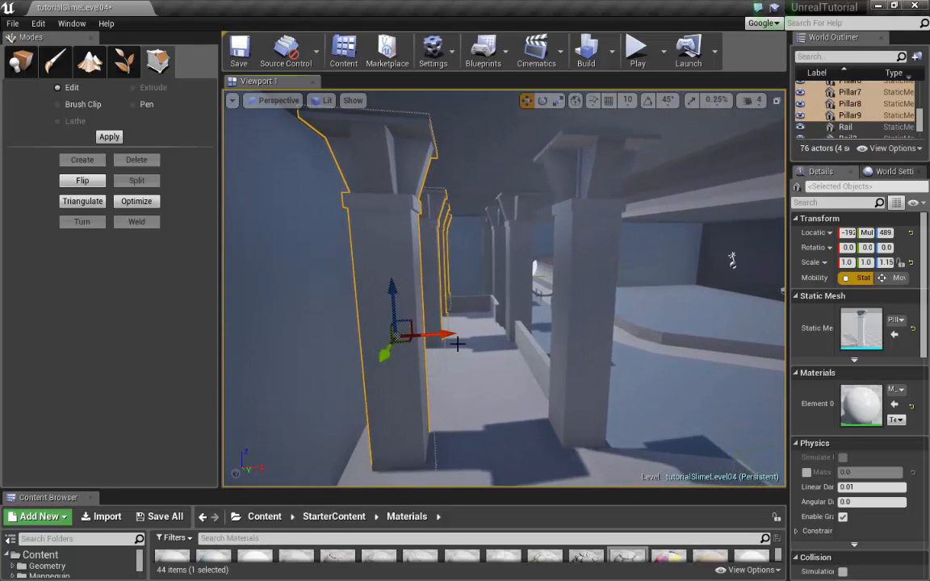
pyautogui.moveTo(447, 336); pyautogui.dragTo(461, 334)
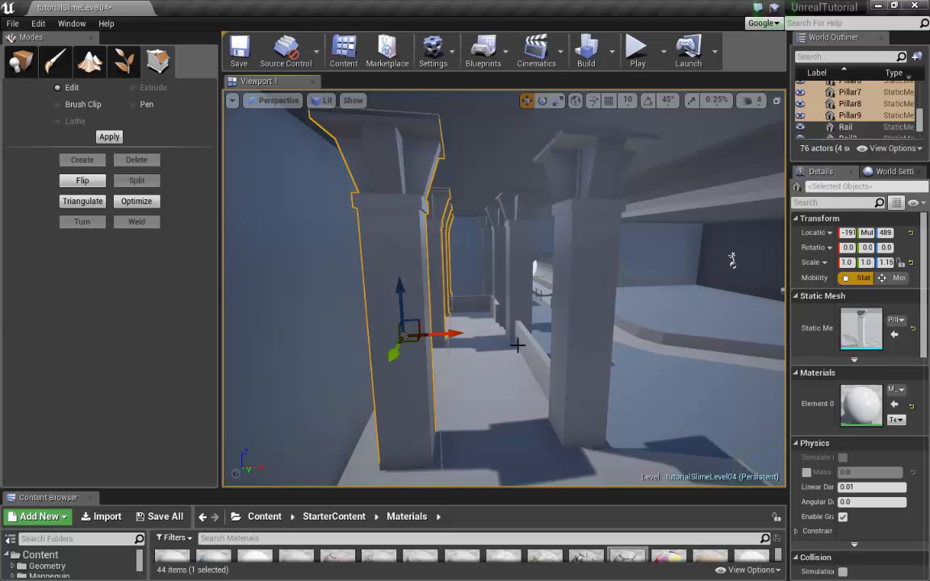
# Step: Move Brush_BackWall3 back, away from the second row of pillars
pyautogui.moveTo(517, 345)
pyautogui.mouseDown(button='right')
pyautogui.moveTo(420, 345)
pyautogui.moveTo(575, 345)
pyautogui.moveTo(415, 345)
pyautogui.moveTo(547, 345)
pyautogui.moveTo(488, 331)
pyautogui.mouseUp(button='right')
pyautogui.click(502, 367)
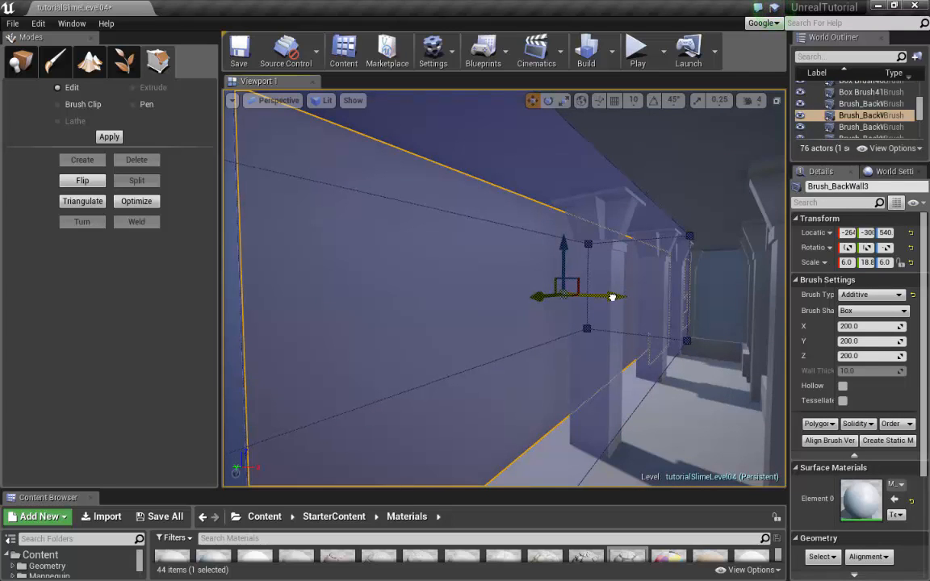
pyautogui.moveTo(612, 297); pyautogui.dragTo(578, 301)
# Step: Lengthen Wall5 to an X scale of about 34.4 and shift it toward the back wall to close the gap
pyautogui.moveTo(706, 348)
pyautogui.mouseDown(button='right')
pyautogui.moveTo(602, 348)
pyautogui.moveTo(476, 387)
pyautogui.mouseUp(button='right')
pyautogui.click(570, 313)
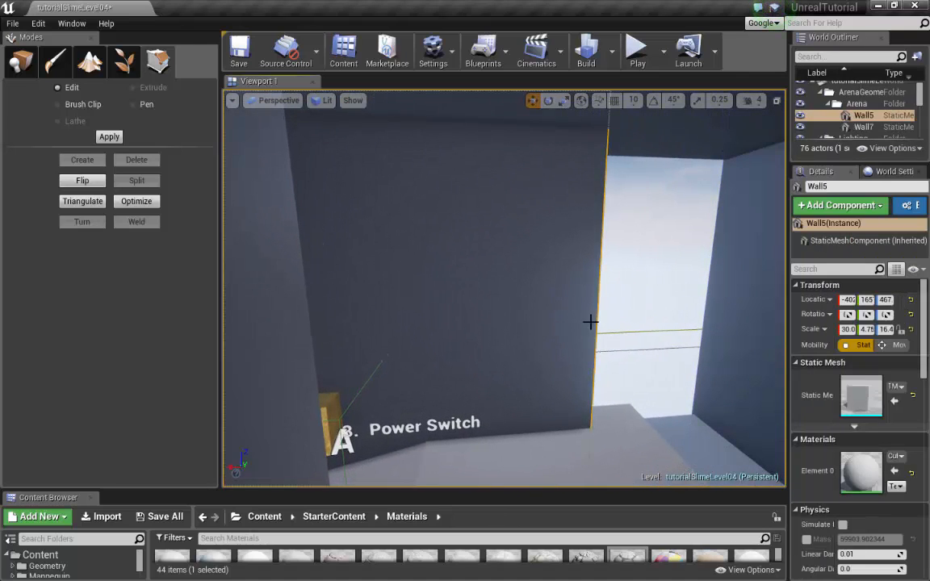
pyautogui.scroll(-4, 514, 322)
pyautogui.moveTo(438, 322); pyautogui.dragTo(185, 349, button='right')
pyautogui.press('w')
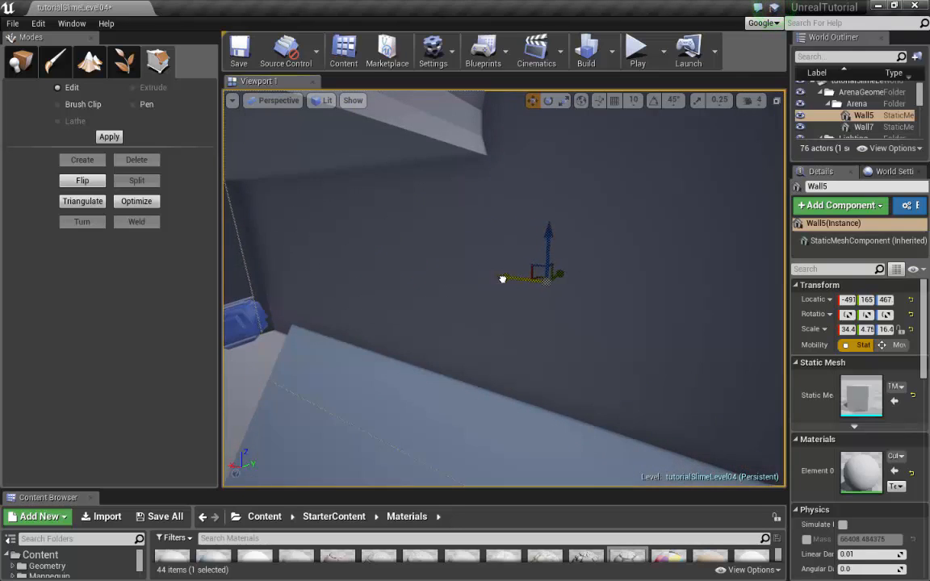
pyautogui.moveTo(502, 278); pyautogui.dragTo(525, 280)
pyautogui.moveTo(476, 346); pyautogui.dragTo(767, 345, button='right')
pyautogui.press('w')
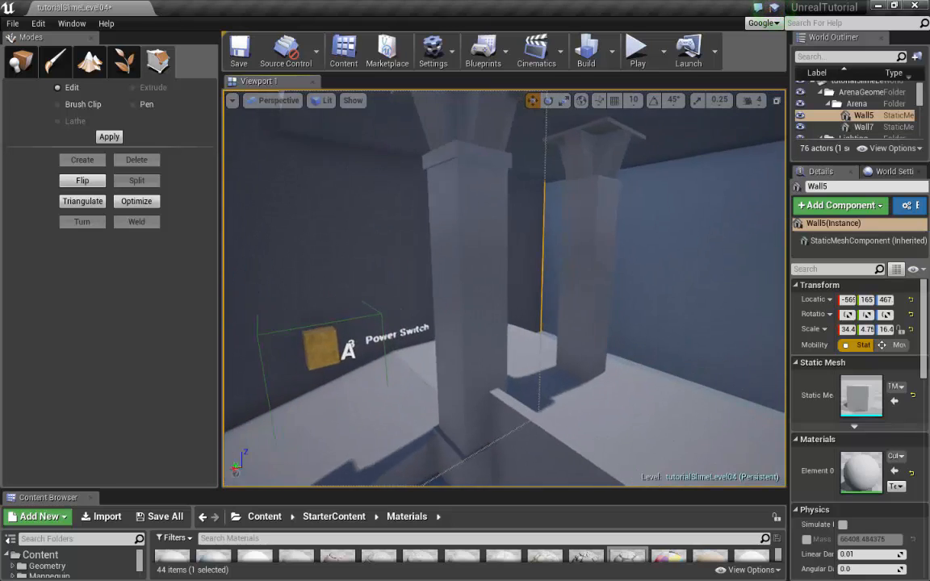
# Step: Try to select the rear side faces of platform brushes Box Brush7 and Box Brush10 together for geometry editing
pyautogui.moveTo(504, 288)
pyautogui.mouseDown(button='right')
pyautogui.moveTo(584, 288)
pyautogui.moveTo(549, 298)
pyautogui.moveTo(486, 367)
pyautogui.mouseUp(button='right')
pyautogui.press('s')
pyautogui.click(556, 332)
pyautogui.moveTo(556, 332)
pyautogui.mouseDown(button='right')
pyautogui.moveTo(516, 331)
pyautogui.moveTo(560, 311)
pyautogui.mouseUp(button='right')
pyautogui.keyDown('ctrl'); pyautogui.click(475, 331); pyautogui.keyUp('ctrl')
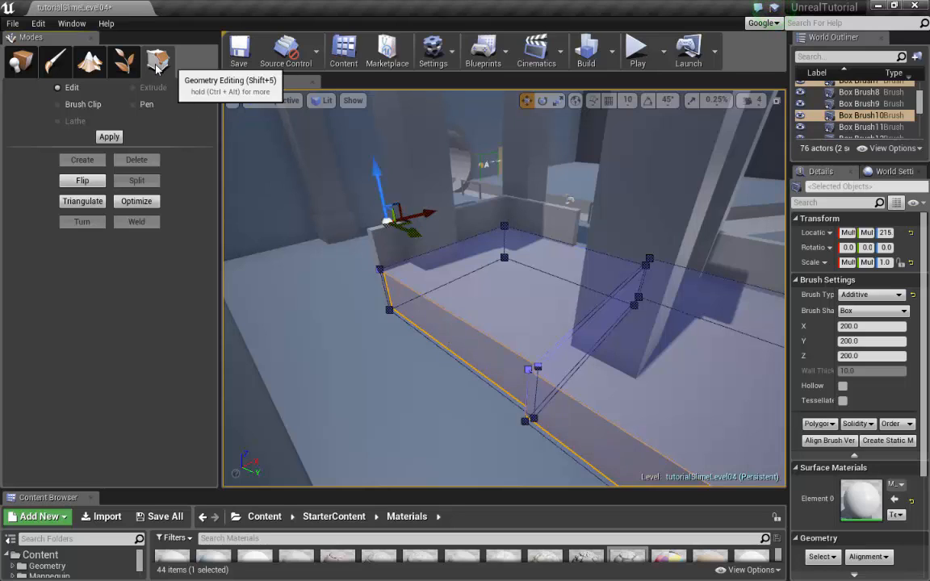
pyautogui.click(462, 338)
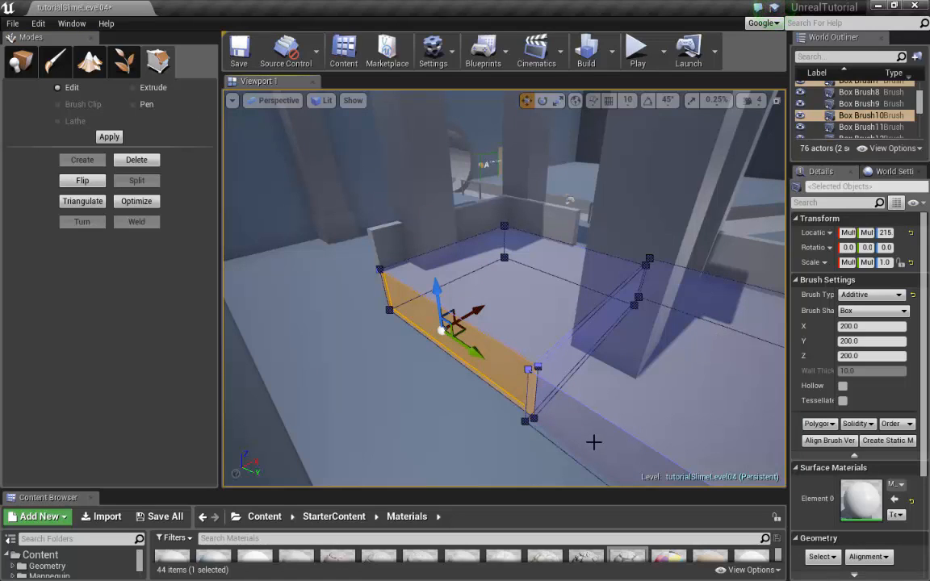
pyautogui.keyDown('ctrl'); pyautogui.click(593, 436); pyautogui.keyUp('ctrl')
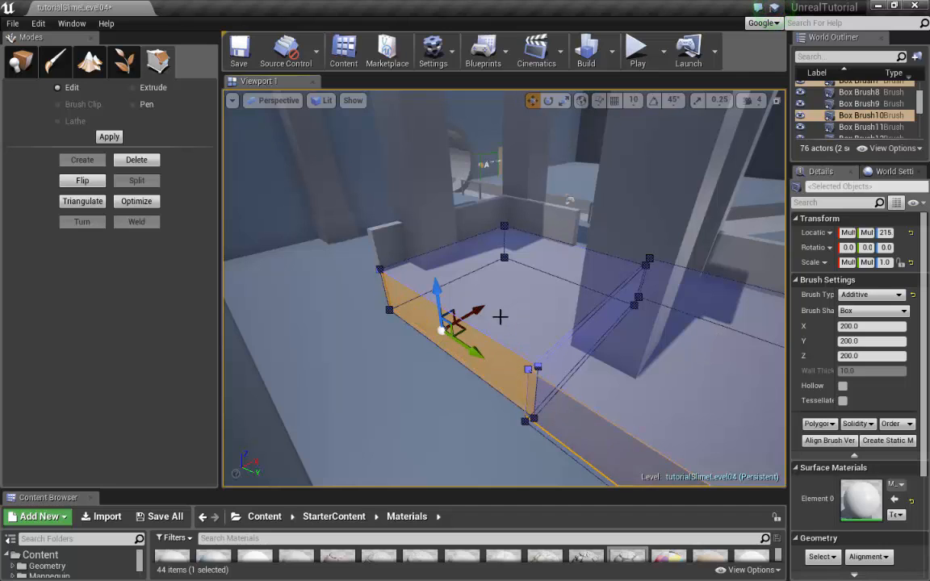
# Step: Reselect both platform brushes, try moving their rear faces toward the back wall, and undo the move
pyautogui.click(501, 387)
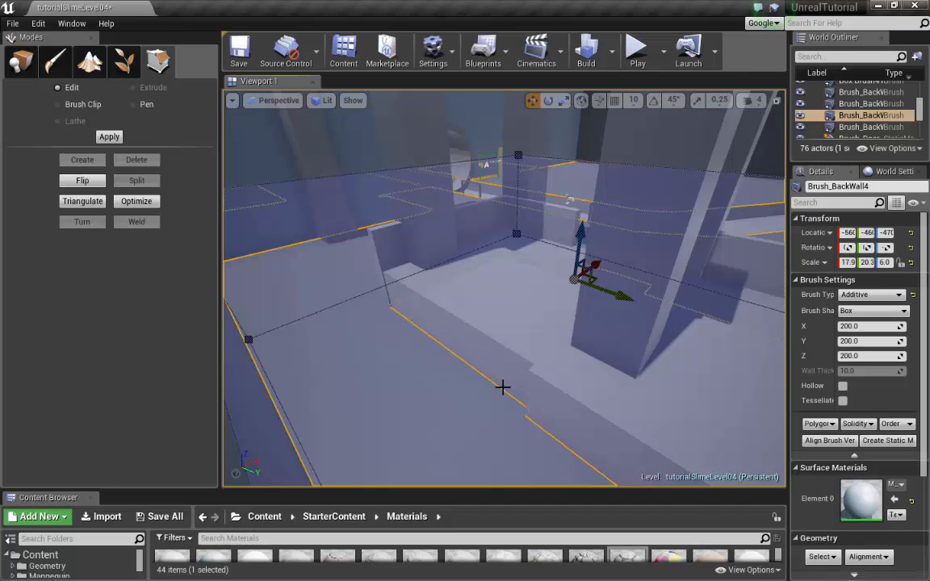
pyautogui.click(562, 385)
pyautogui.keyDown('ctrl'); pyautogui.click(515, 338); pyautogui.keyUp('ctrl')
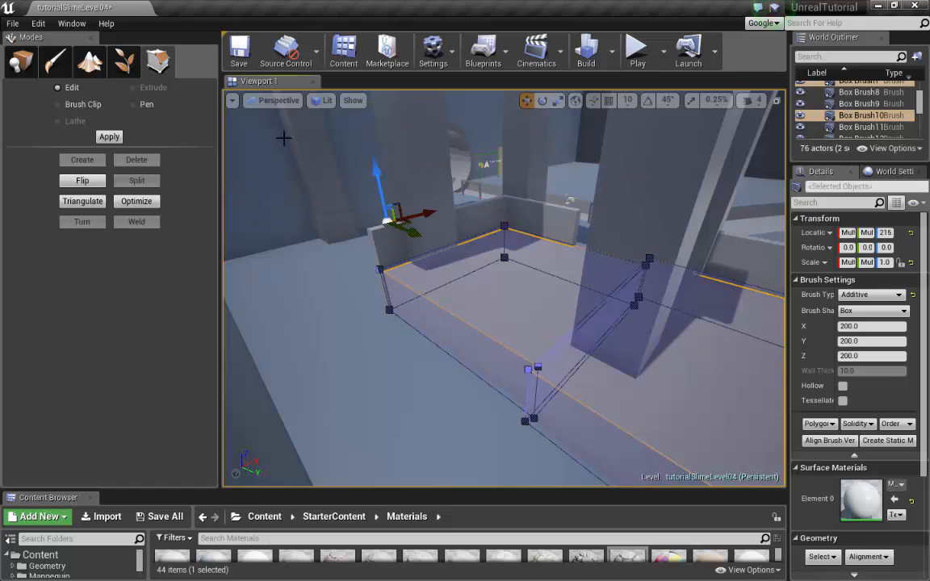
pyautogui.click(609, 442)
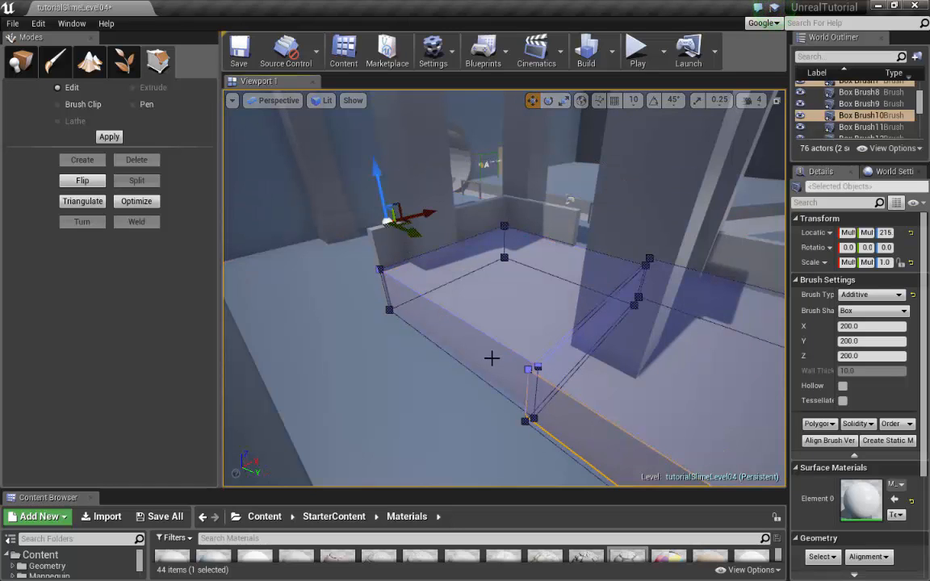
pyautogui.click(492, 356)
pyautogui.moveTo(478, 310); pyautogui.dragTo(450, 328)
pyautogui.hotkey('ctrl', 'z')
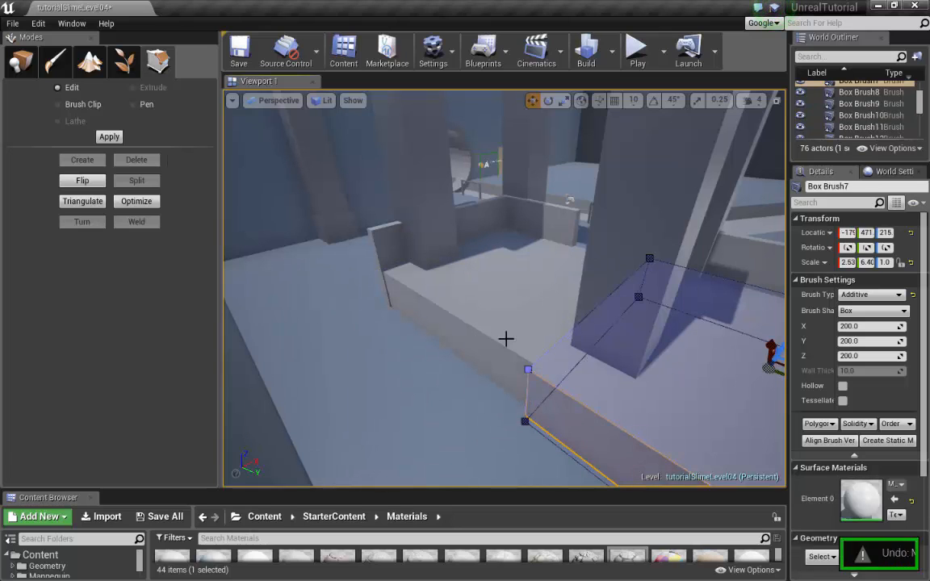
# Step: Extend the rear face of Box Brush7 outward to the back wall
pyautogui.click(573, 388)
pyautogui.press('f')
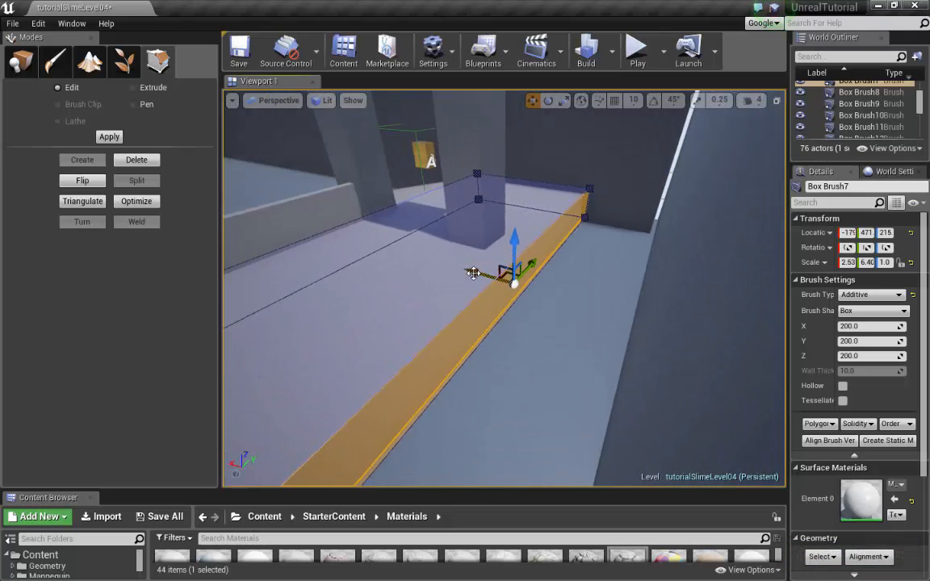
pyautogui.moveTo(473, 273); pyautogui.dragTo(593, 342)
# Step: Extend the rear face of platform brush Box Brush10 outward to the back wall
pyautogui.moveTo(593, 342)
pyautogui.mouseDown(button='right')
pyautogui.moveTo(493, 355)
pyautogui.moveTo(532, 305)
pyautogui.mouseUp(button='right')
pyautogui.click(466, 290)
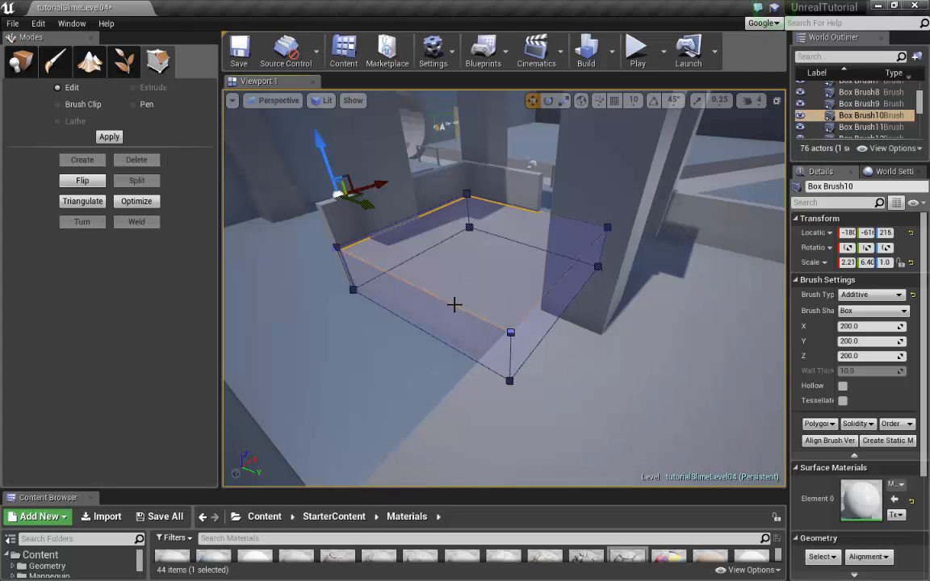
pyautogui.click(403, 267)
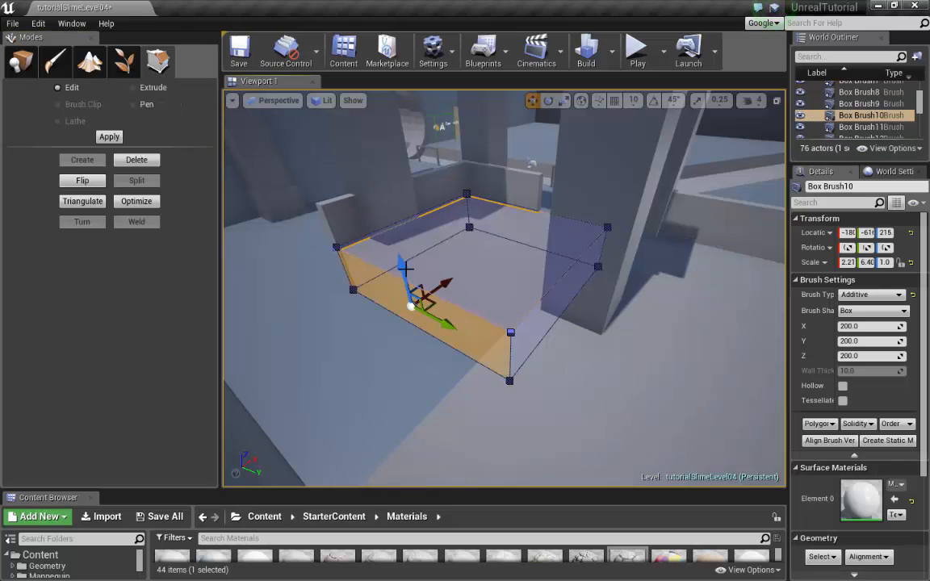
pyautogui.moveTo(445, 281); pyautogui.dragTo(366, 347)
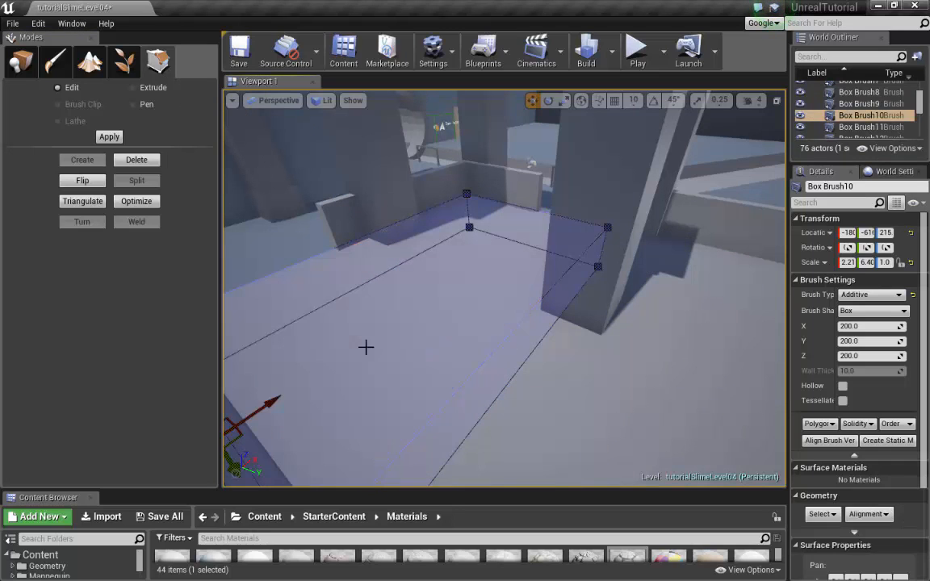
# Step: Extend the end face of the low wall Box Brush12 along the platform edge to the back wall
pyautogui.click(347, 211)
pyautogui.moveTo(347, 210); pyautogui.dragTo(446, 230, button='right')
pyautogui.click(493, 274)
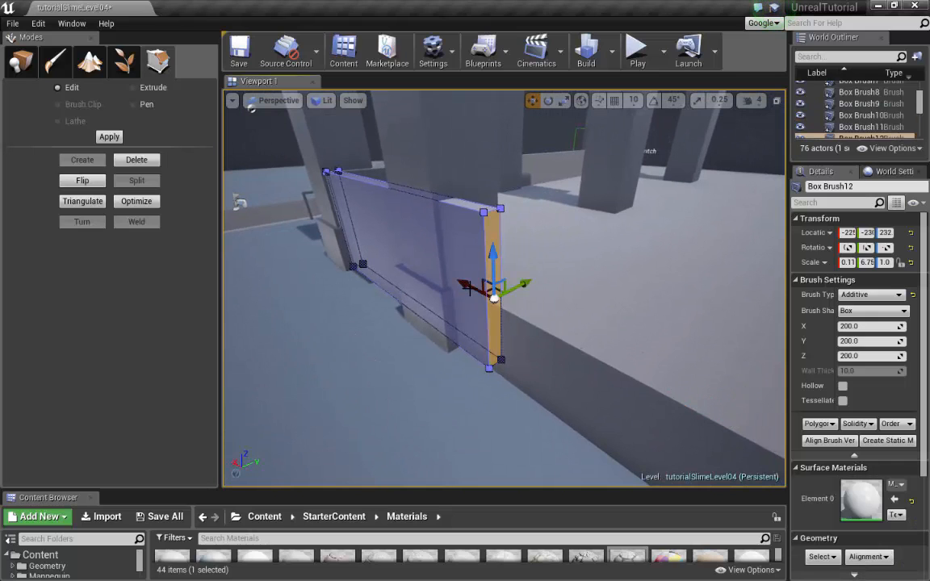
pyautogui.moveTo(470, 288); pyautogui.dragTo(620, 380)
pyautogui.scroll(-5, 596, 351)
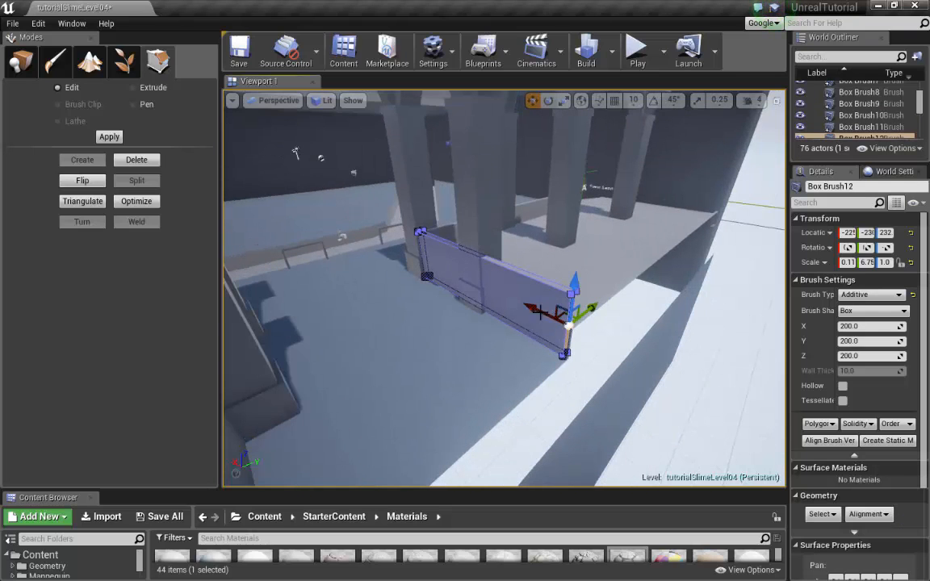
pyautogui.moveTo(540, 313); pyautogui.dragTo(583, 332)
# Step: Select Pillar7 and Pillar3 together and shift both slightly in the negative Y direction
pyautogui.moveTo(537, 326)
pyautogui.mouseDown(button='right')
pyautogui.moveTo(621, 318)
pyautogui.moveTo(589, 319)
pyautogui.moveTo(613, 311)
pyautogui.moveTo(532, 355)
pyautogui.moveTo(476, 363)
pyautogui.moveTo(339, 351)
pyautogui.moveTo(310, 318)
pyautogui.moveTo(326, 335)
pyautogui.moveTo(310, 339)
pyautogui.mouseUp(button='right')
pyautogui.click(548, 318)
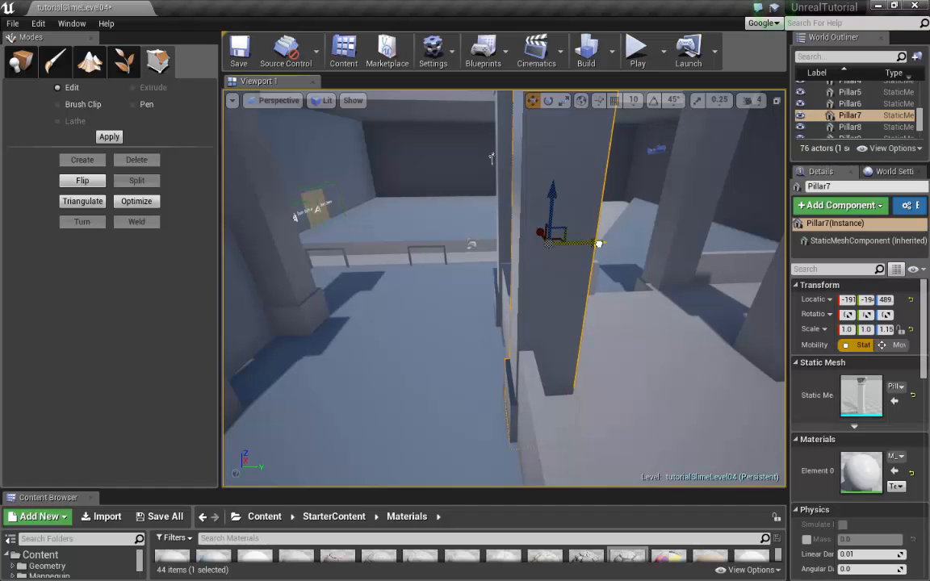
pyautogui.moveTo(597, 244); pyautogui.dragTo(581, 245)
pyautogui.hotkey('ctrl', 'z')
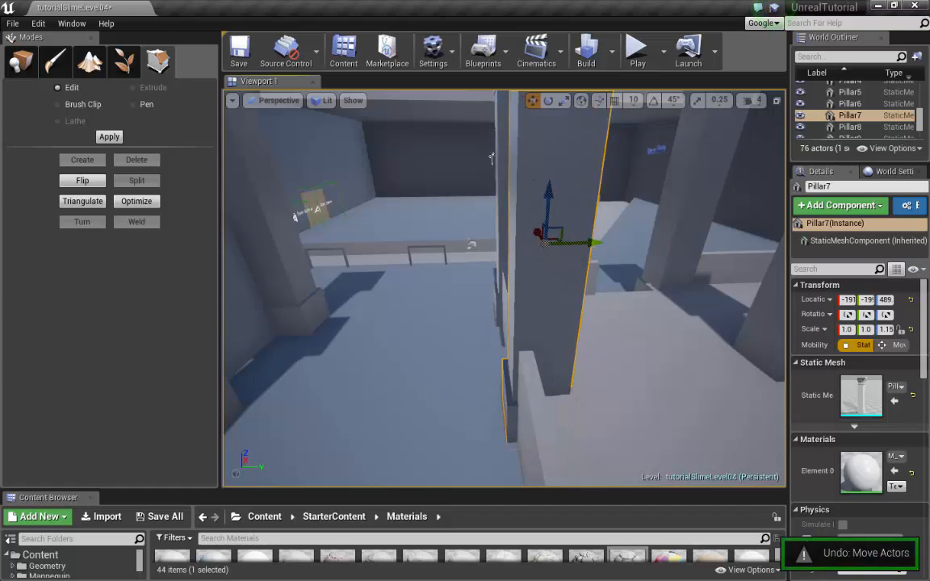
pyautogui.moveTo(560, 317); pyautogui.dragTo(614, 290, button='right')
pyautogui.keyDown('ctrl'); pyautogui.click(477, 253); pyautogui.keyUp('ctrl')
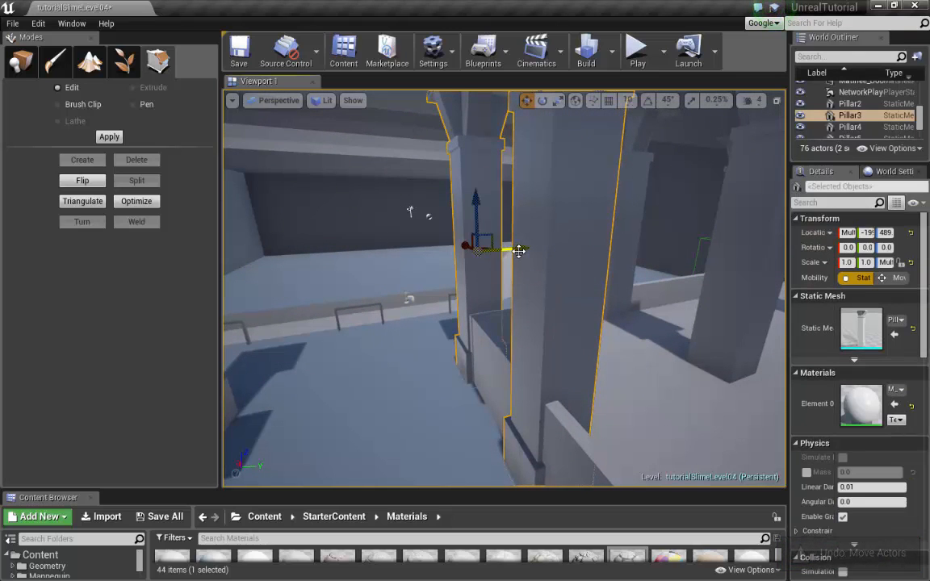
pyautogui.moveTo(518, 251); pyautogui.dragTo(508, 254)
# Step: Select Pillar8, Pillar9 and the neighbouring pillar in their row, and move duplicates of all three toward the back wall
pyautogui.moveTo(538, 287); pyautogui.dragTo(600, 318, button='right')
pyautogui.press('w')
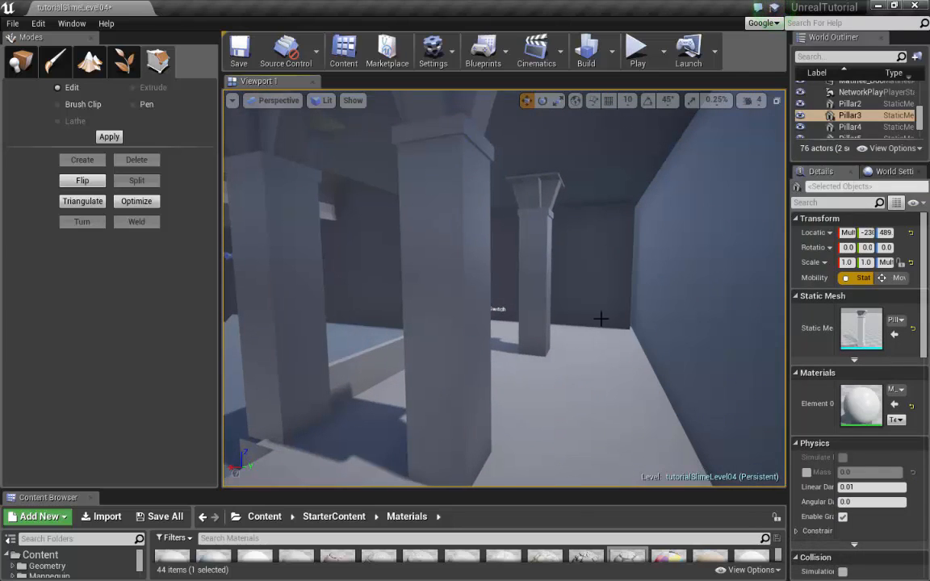
pyautogui.click(536, 296)
pyautogui.keyDown('ctrl'); pyautogui.click(477, 370); pyautogui.keyUp('ctrl')
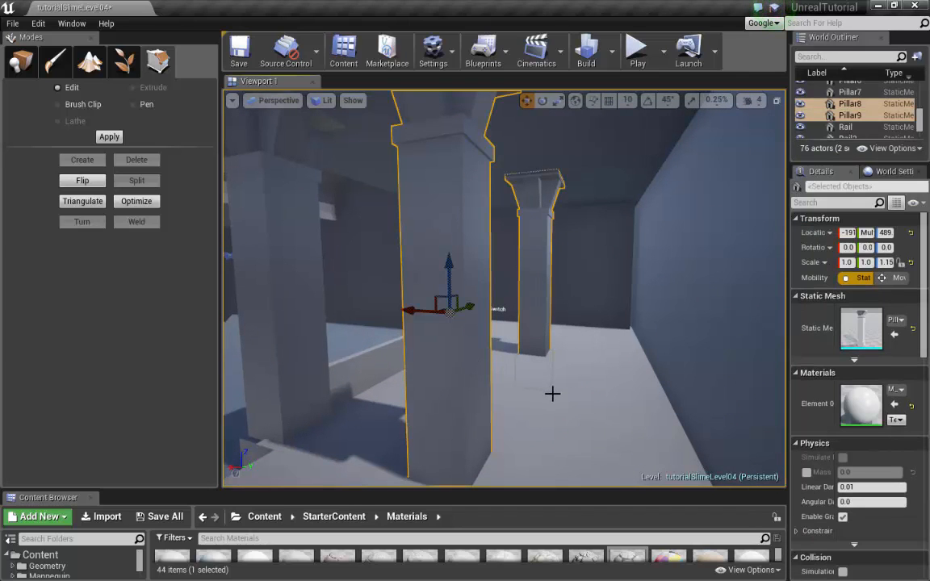
pyautogui.moveTo(552, 394); pyautogui.dragTo(263, 394, button='right')
pyautogui.press('w')
pyautogui.keyDown('ctrl'); pyautogui.click(573, 362); pyautogui.keyUp('ctrl')
pyautogui.moveTo(573, 361); pyautogui.dragTo(620, 387, button='right')
pyautogui.press('s')
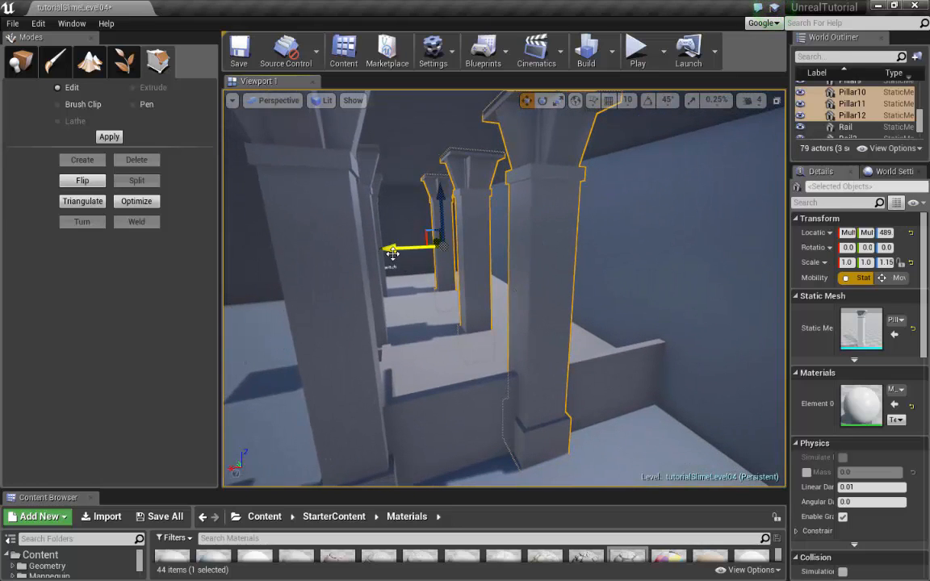
pyautogui.moveTo(392, 253); pyautogui.dragTo(463, 257)
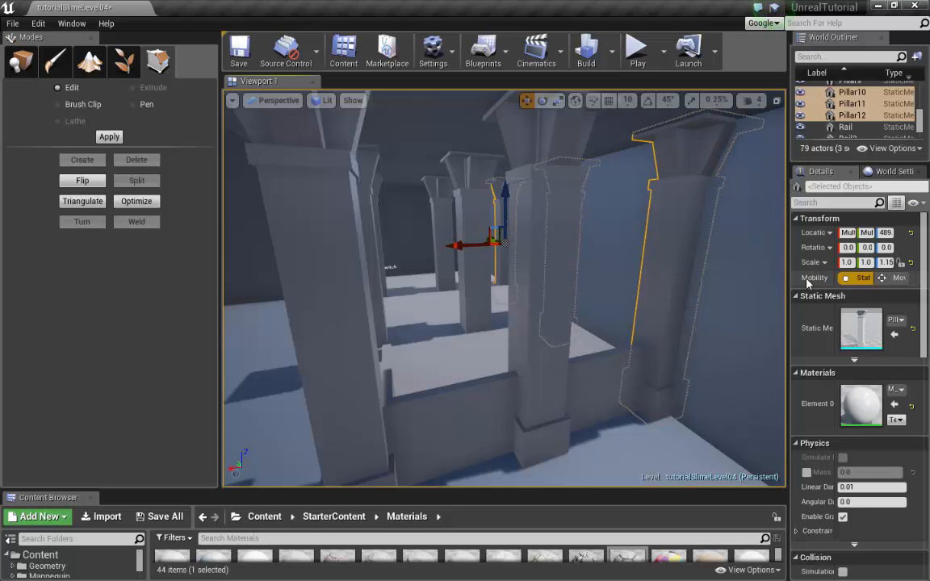
# Step: Compare the concept art image GameConceptArt.jpg with the slime channel area of the level
pyautogui.moveTo(929, 152); pyautogui.dragTo(680, 94)
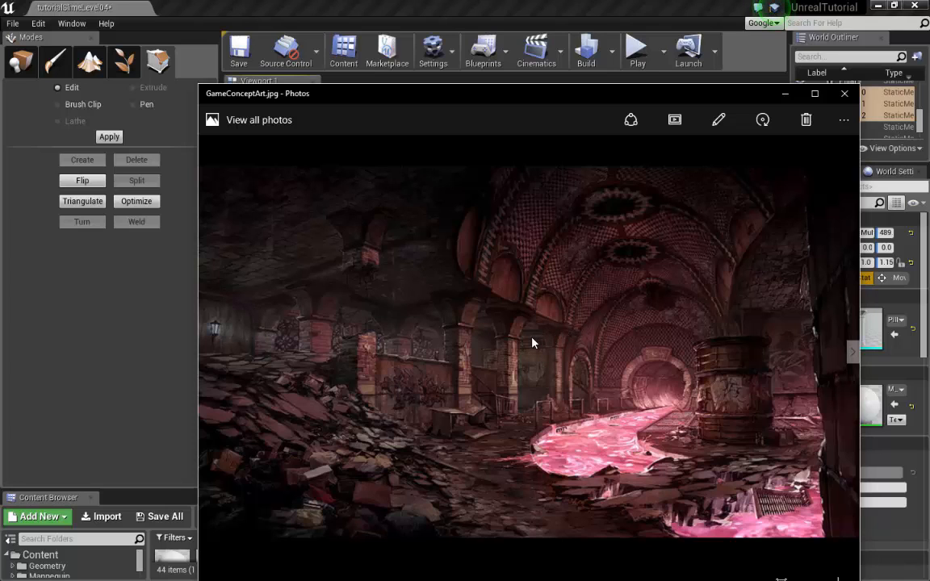
pyautogui.moveTo(544, 108); pyautogui.dragTo(929, 108)
pyautogui.moveTo(604, 244)
pyautogui.mouseDown(button='right')
pyautogui.moveTo(573, 243)
pyautogui.moveTo(597, 298)
pyautogui.moveTo(500, 266)
pyautogui.moveTo(355, 270)
pyautogui.moveTo(274, 238)
pyautogui.moveTo(242, 242)
pyautogui.moveTo(290, 275)
pyautogui.moveTo(597, 246)
pyautogui.mouseUp(button='right')
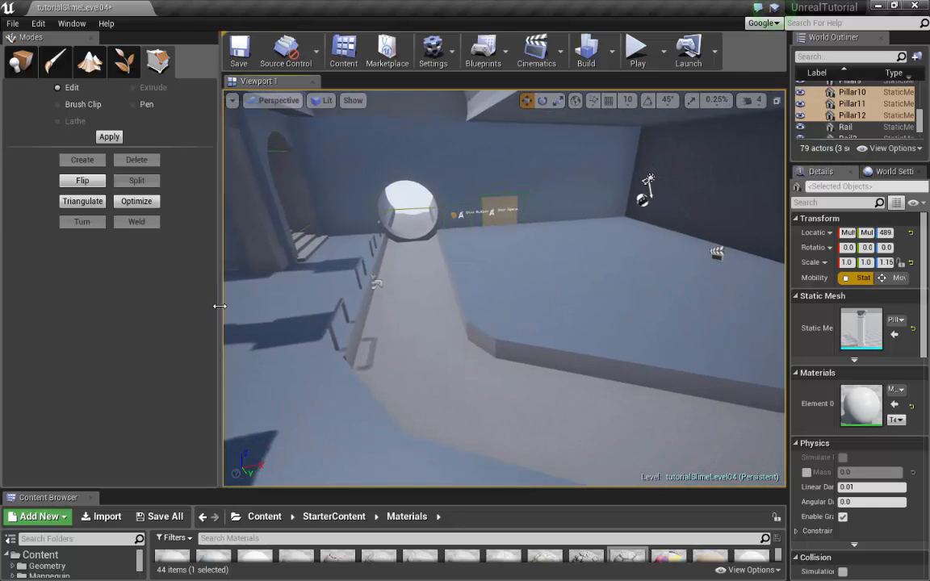
# Step: Enlarge the Content Browser, switch to Place mode and adjust the Modes panel's width to show the full class names
pyautogui.moveTo(220, 306); pyautogui.dragTo(153, 305)
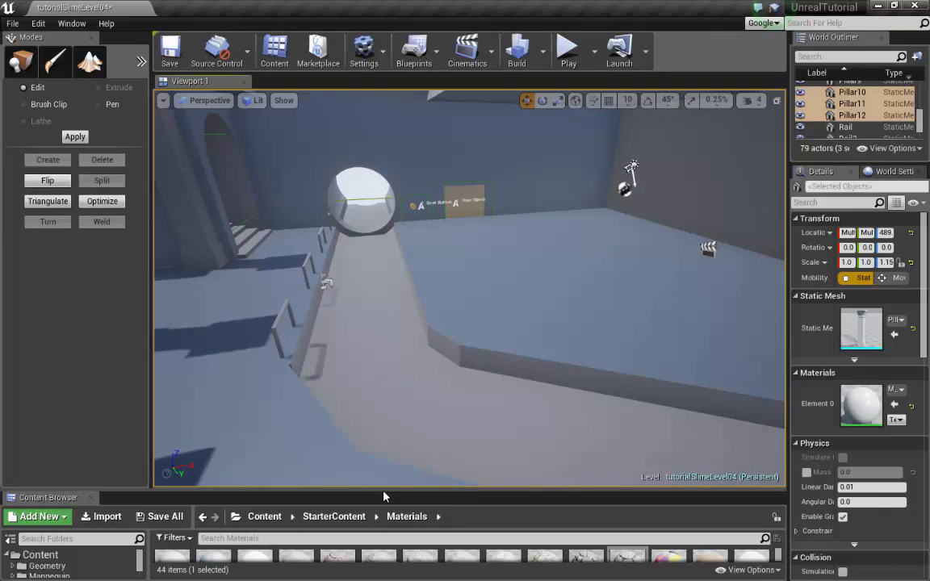
pyautogui.moveTo(384, 492); pyautogui.dragTo(384, 426)
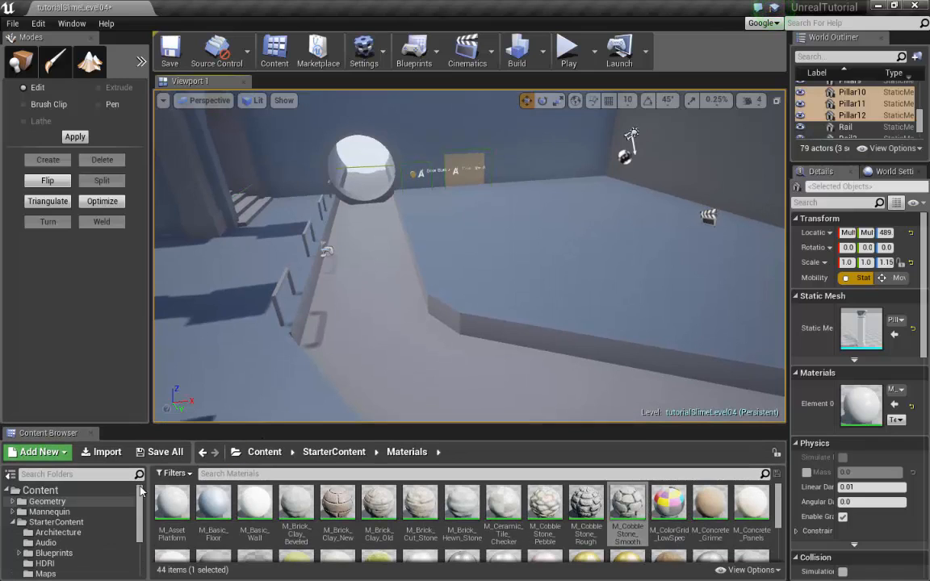
pyautogui.click(21, 60)
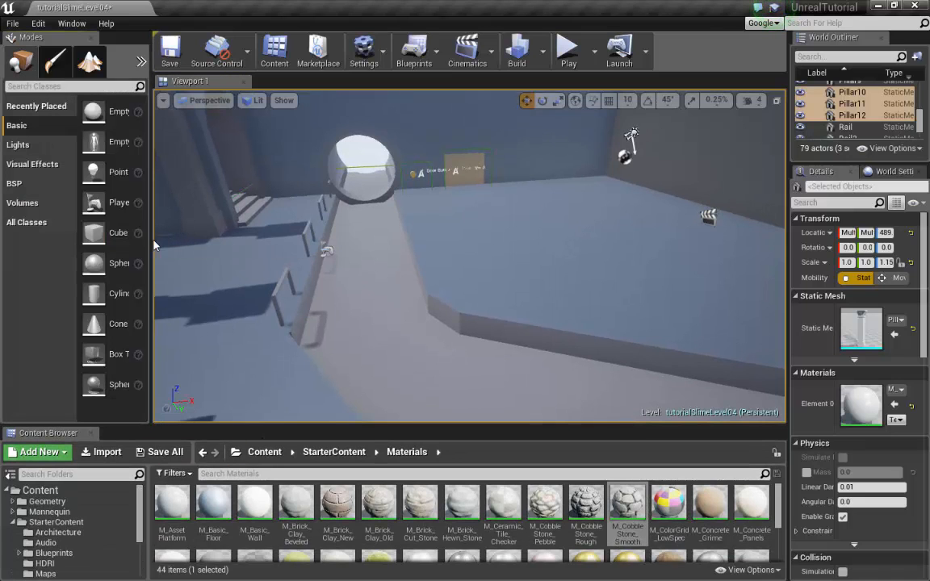
pyautogui.moveTo(154, 245); pyautogui.dragTo(201, 245)
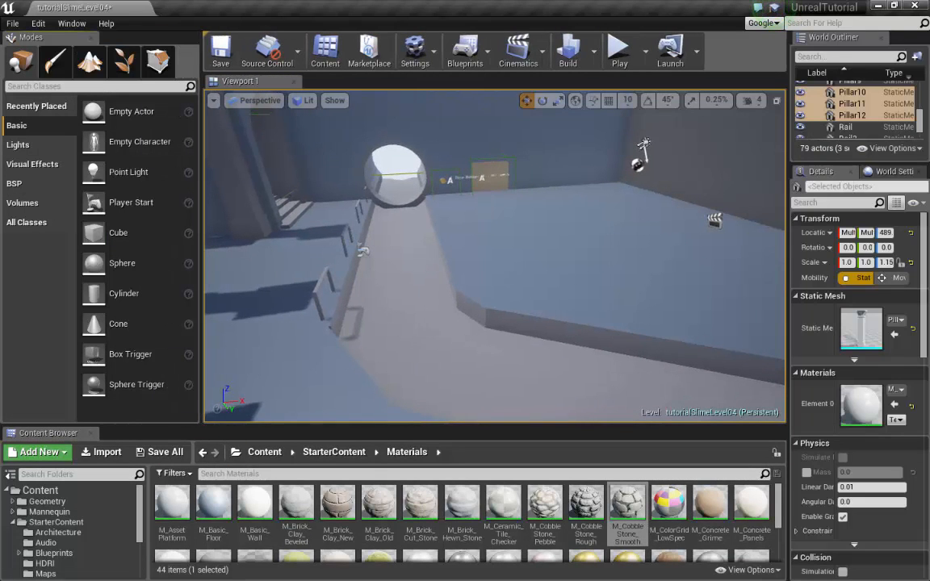
# Step: Check the barrel in the concept art and place an additive BSP cylinder beside the slime channel, raised to Z about 288
pyautogui.moveTo(929, 126); pyautogui.dragTo(520, 69)
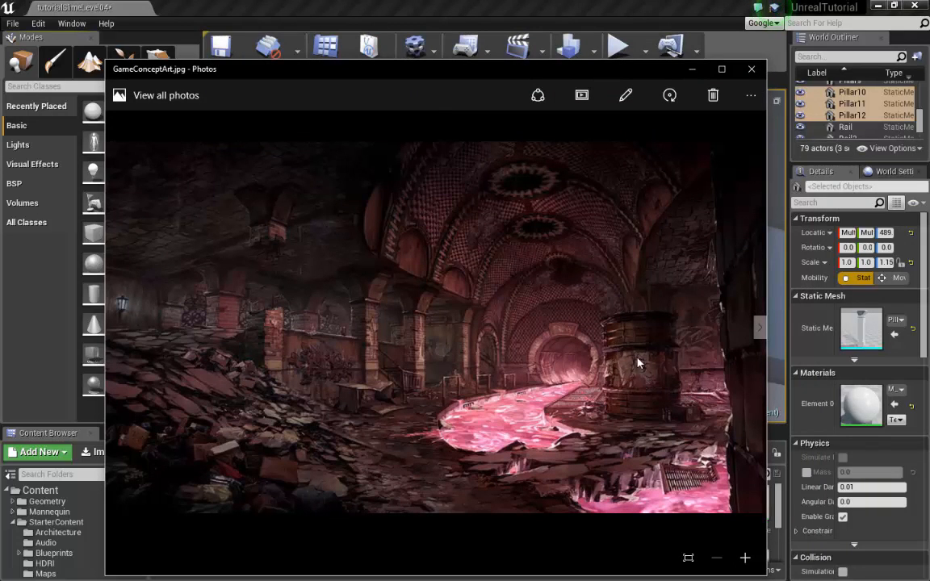
pyautogui.moveTo(523, 72); pyautogui.dragTo(929, 96)
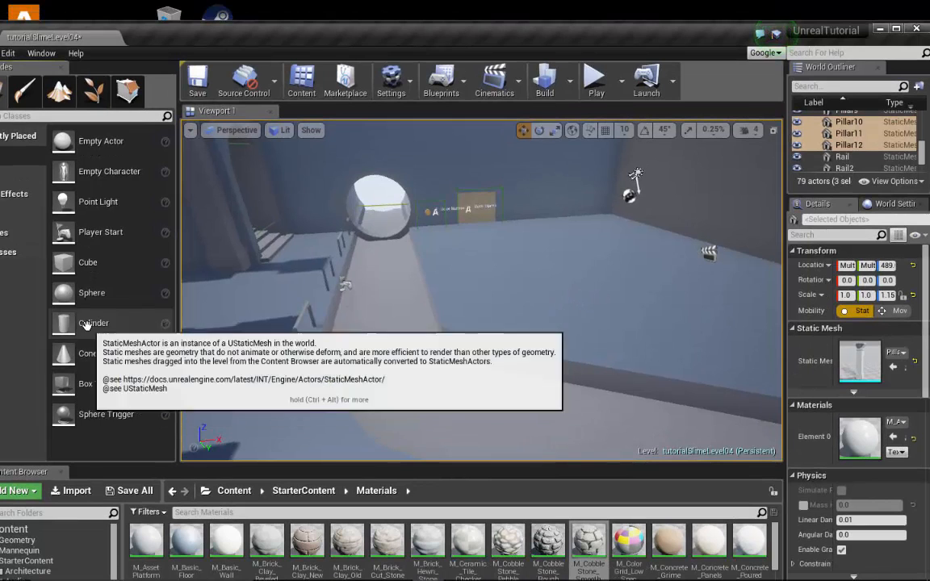
pyautogui.moveTo(178, 267); pyautogui.dragTo(351, 279)
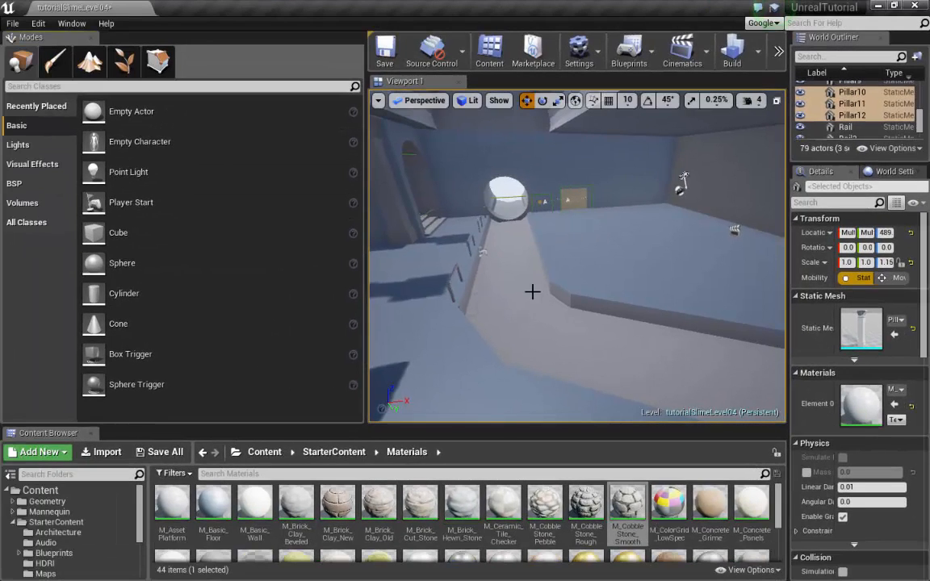
pyautogui.click(32, 185)
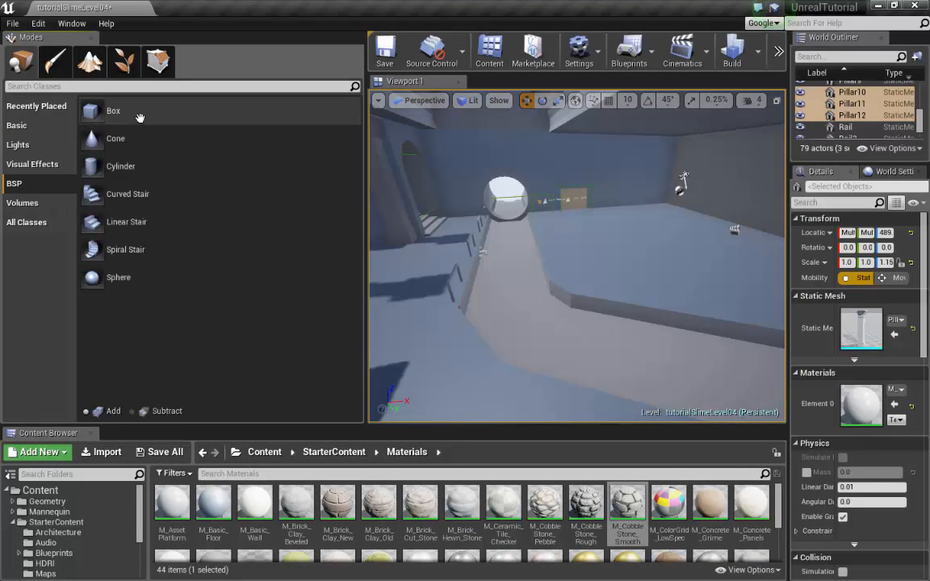
pyautogui.click(119, 166)
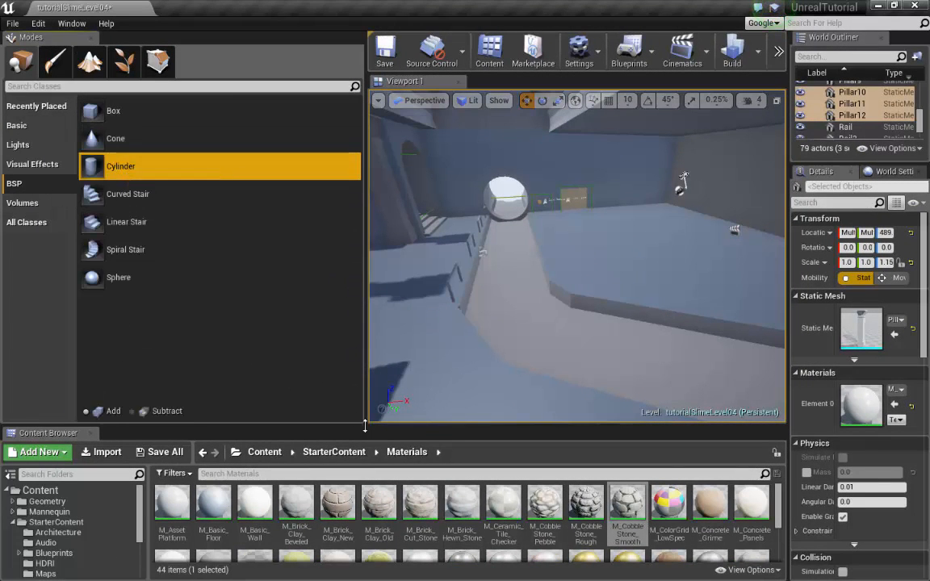
pyautogui.click(171, 504)
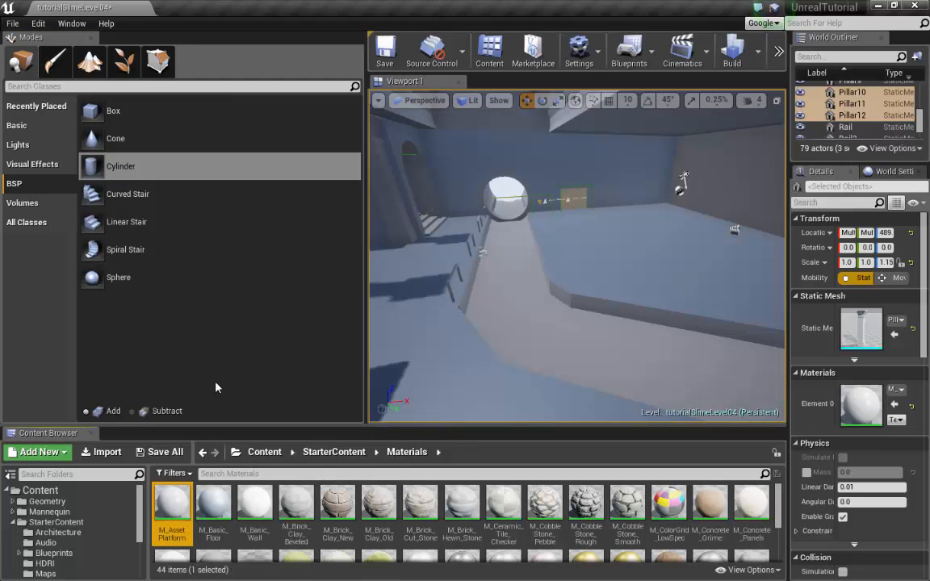
pyautogui.moveTo(118, 166)
pyautogui.mouseDown()
pyautogui.moveTo(452, 206)
pyautogui.moveTo(599, 266)
pyautogui.mouseUp()
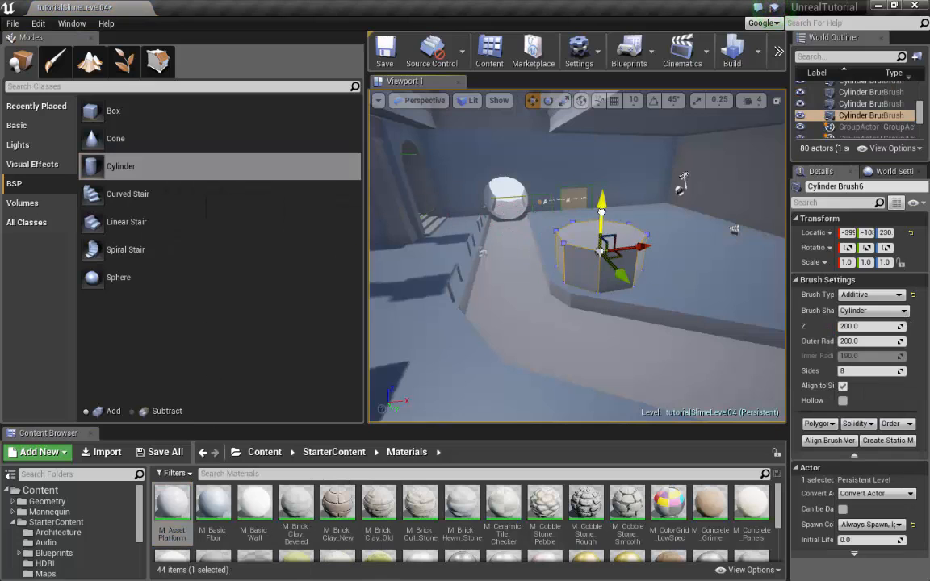
pyautogui.moveTo(601, 211); pyautogui.dragTo(602, 201)
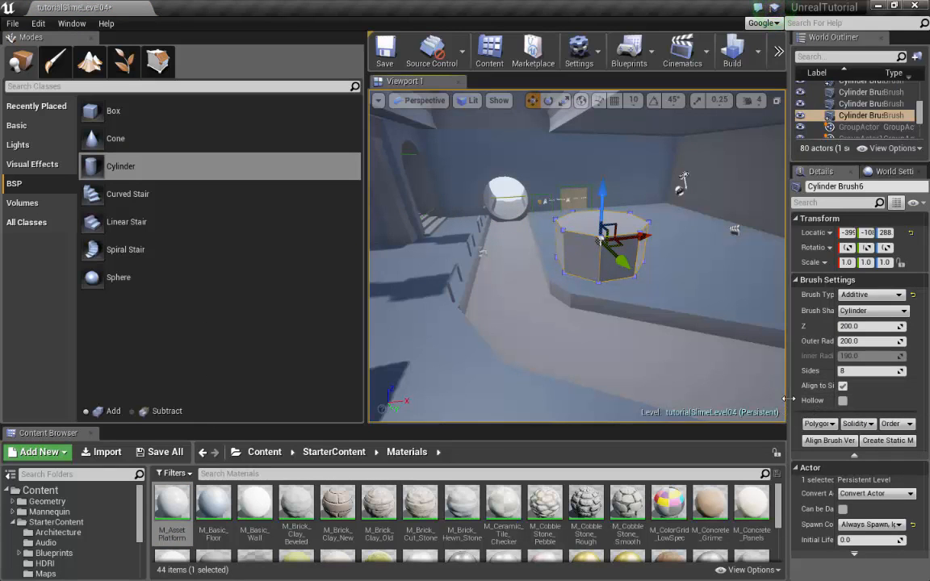
# Step: Widen the Details panel, narrow the Modes panel, and set the cylinder brush's number of sides to 32
pyautogui.moveTo(787, 399); pyautogui.dragTo(686, 391)
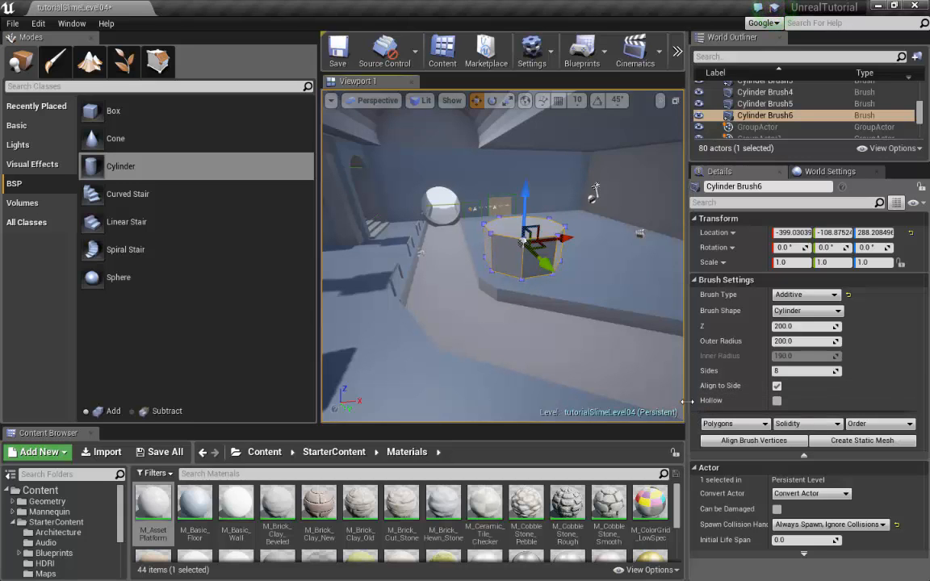
pyautogui.moveTo(688, 401); pyautogui.dragTo(715, 406)
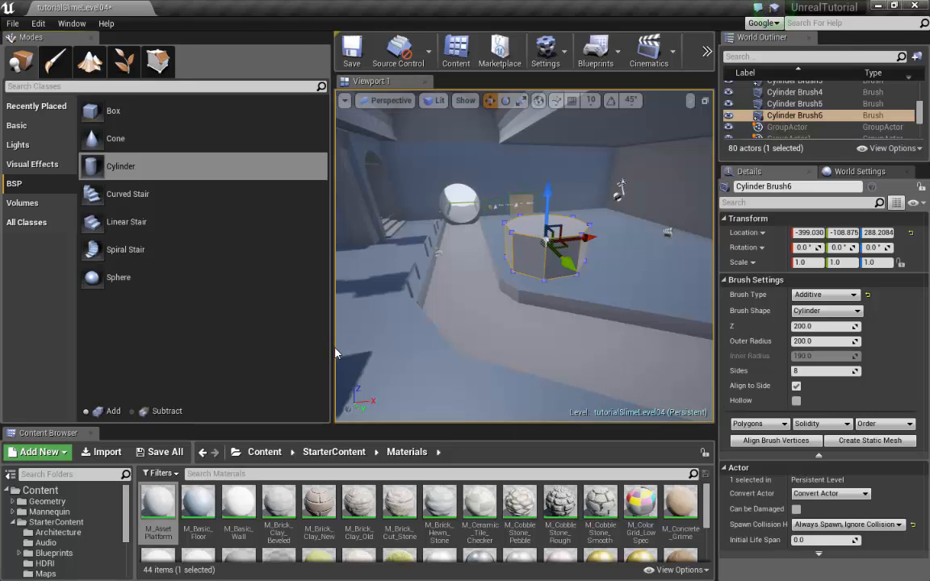
pyautogui.moveTo(331, 348); pyautogui.dragTo(178, 357)
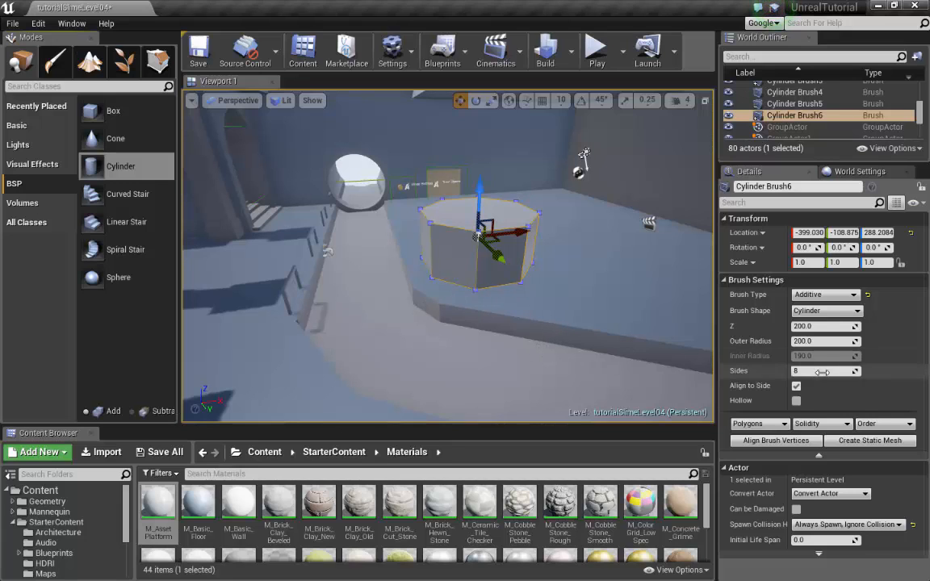
pyautogui.click(815, 371)
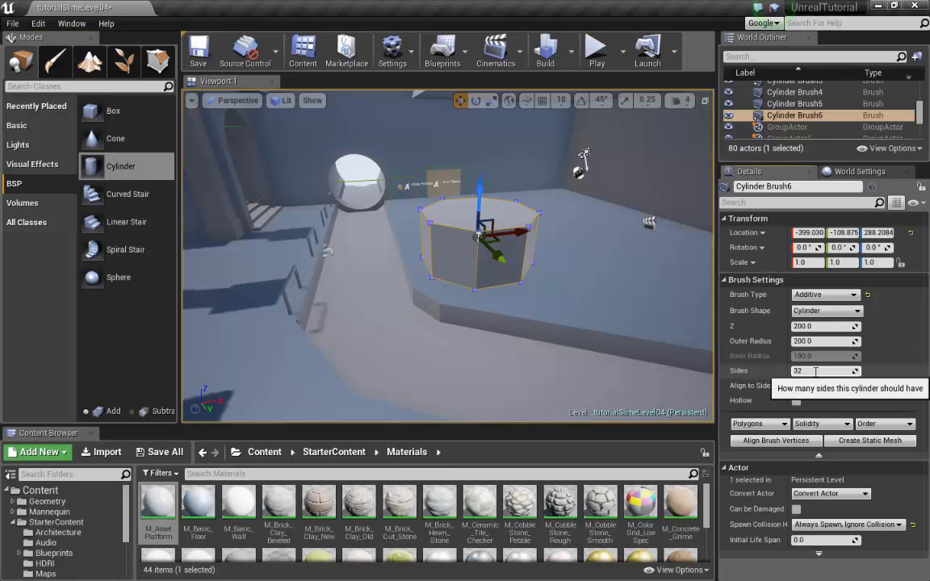
pyautogui.write('32')
pyautogui.press('Return')
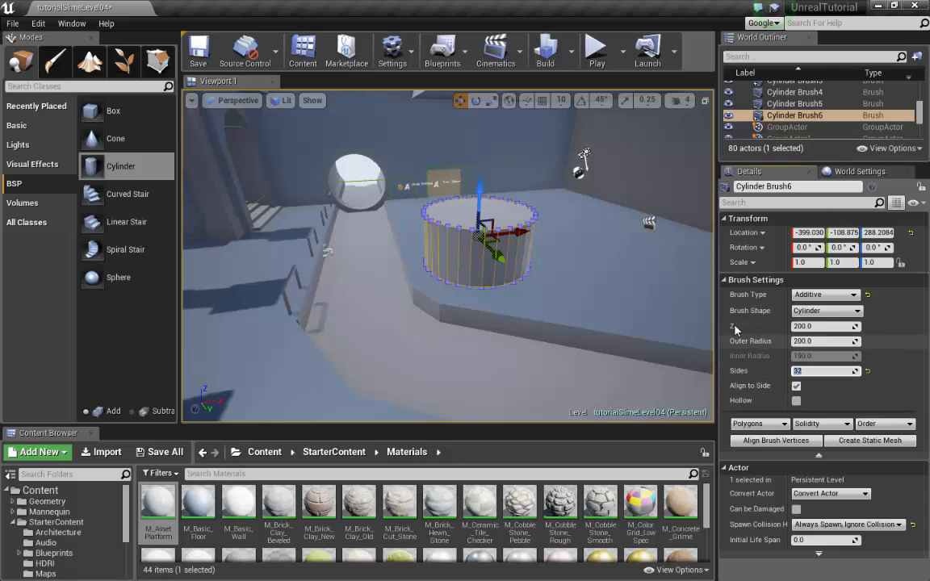
# Step: Examine the cylinder brush's size and placement beside the slime channel from several viewpoints
pyautogui.moveTo(430, 194); pyautogui.dragTo(449, 128, button='right')
pyautogui.press('s')
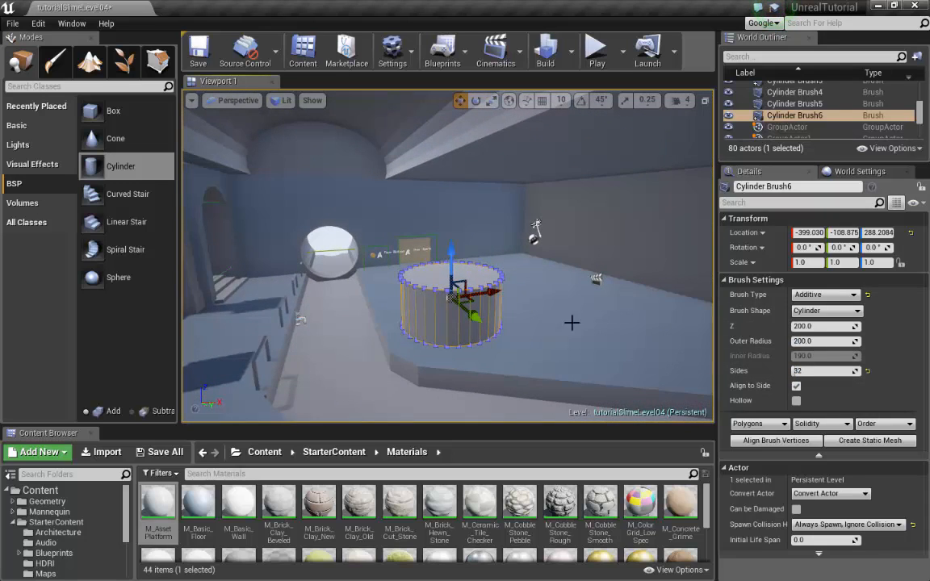
pyautogui.moveTo(462, 294); pyautogui.dragTo(421, 358, button='right')
pyautogui.press('s')
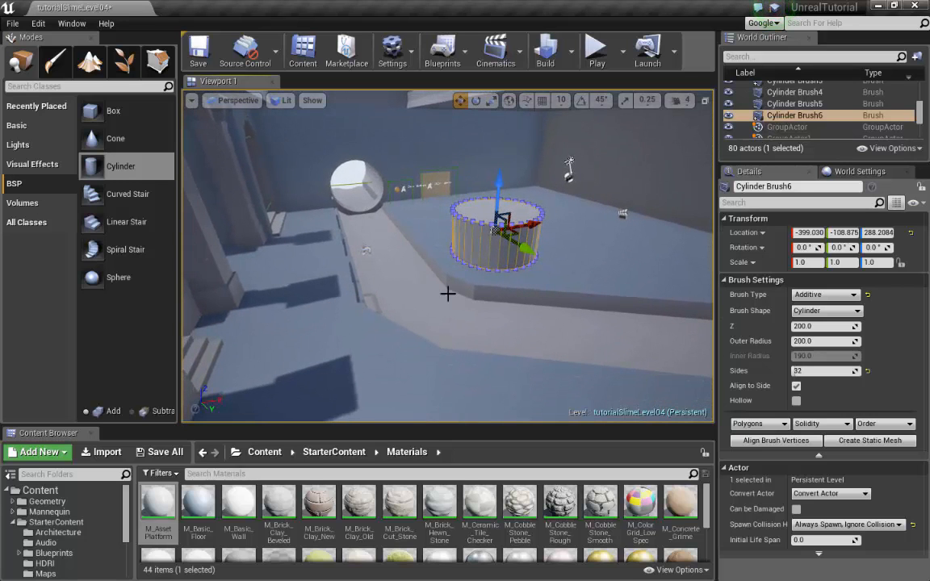
pyautogui.moveTo(531, 322); pyautogui.dragTo(419, 310, button='right')
pyautogui.press('w')
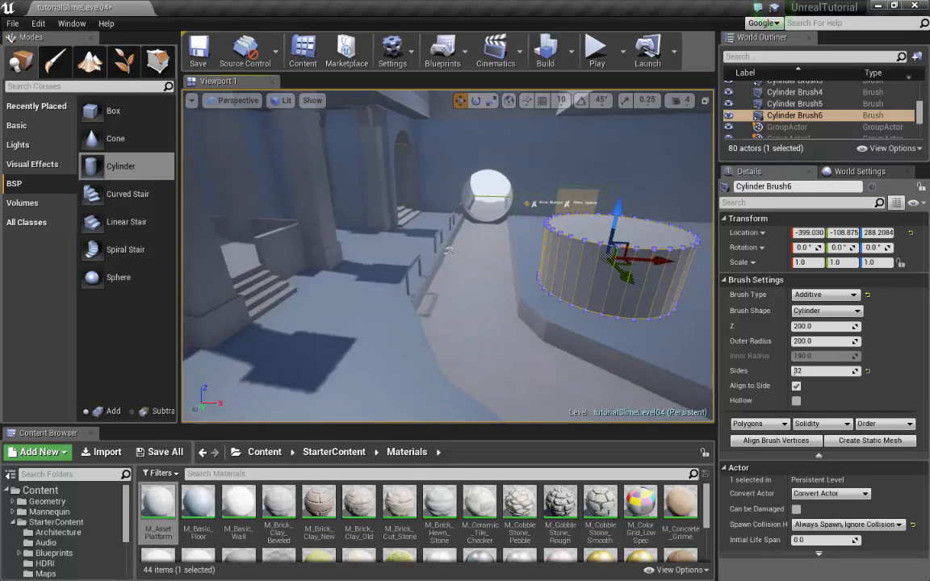
pyautogui.moveTo(554, 236); pyautogui.dragTo(516, 243, button='right')
pyautogui.press('s')
pyautogui.moveTo(525, 357); pyautogui.dragTo(653, 356, button='right')
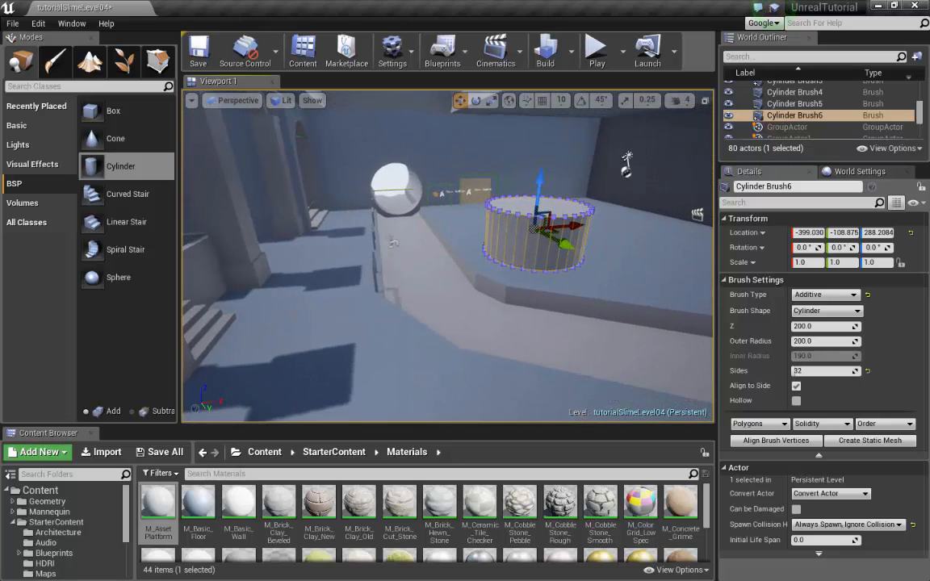
# Step: Stretch the cylinder brush beside the slime channel to a Z scale of about 1.81 and raise it to Z about 301
pyautogui.moveTo(457, 304); pyautogui.dragTo(646, 307, button='right')
pyautogui.press('w')
pyautogui.press('s')
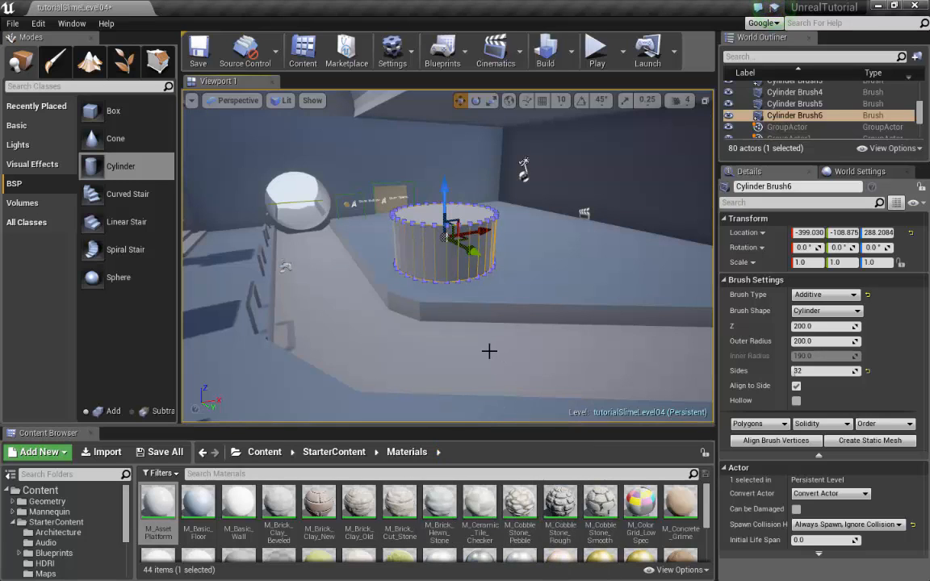
pyautogui.moveTo(489, 351); pyautogui.dragTo(509, 358, button='right')
pyautogui.moveTo(426, 190)
pyautogui.mouseDown()
pyautogui.moveTo(430, 154)
pyautogui.moveTo(419, 186)
pyautogui.mouseUp()
pyautogui.press('r')
pyautogui.press('w')
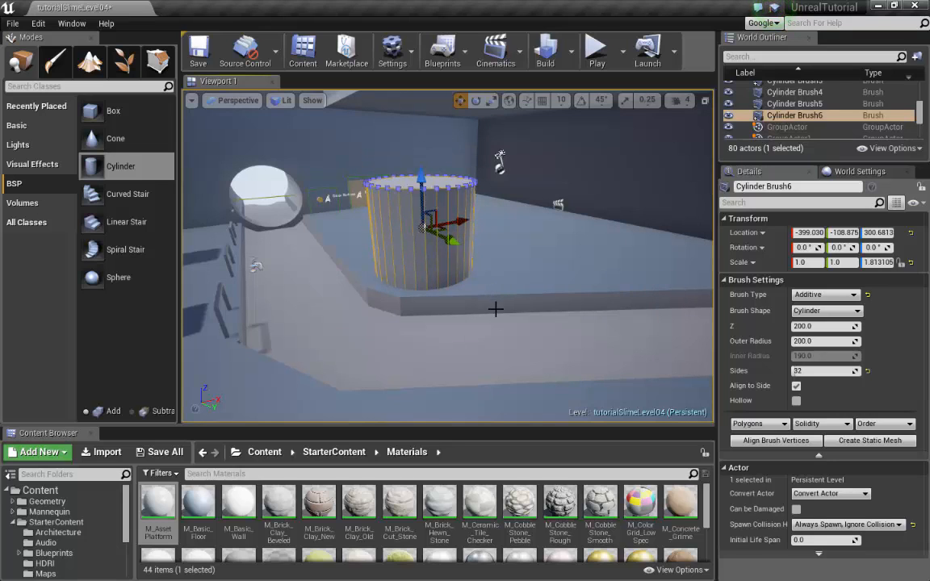
# Step: Reduce the cylinder's outer radius to about 162 and move it to about X -329, Y -160 on the raised platform
pyautogui.press('r')
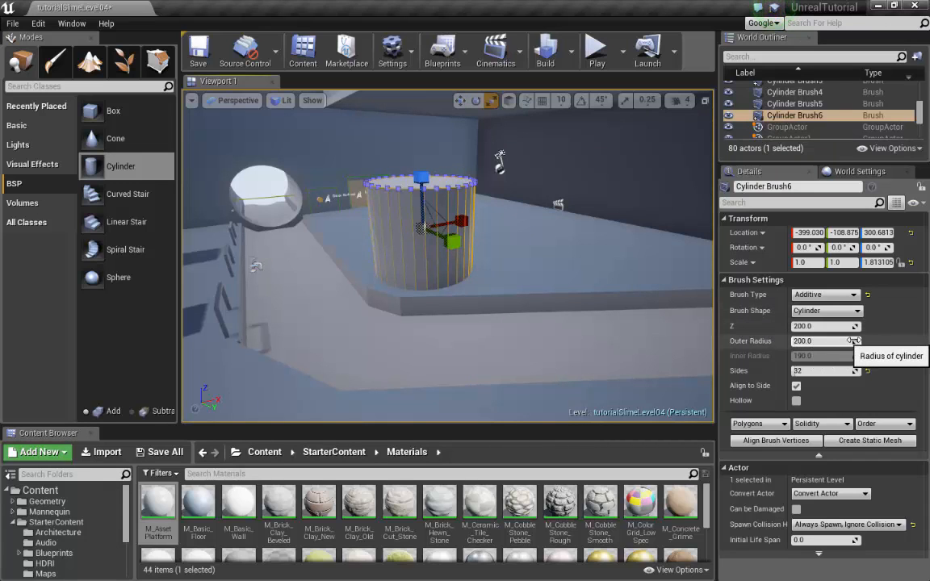
pyautogui.moveTo(852, 340); pyautogui.dragTo(843, 341)
pyautogui.moveTo(425, 275); pyautogui.dragTo(467, 294, button='right')
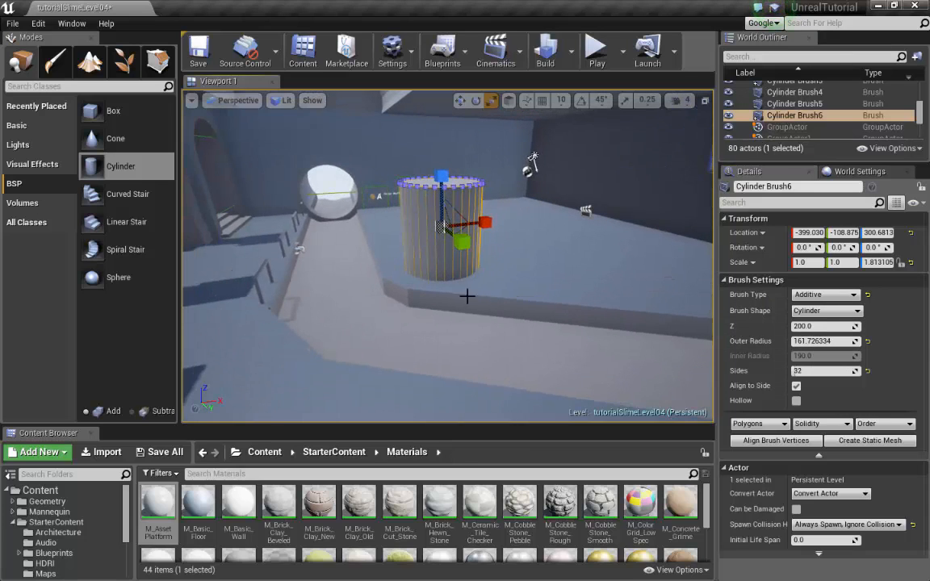
pyautogui.press('w')
pyautogui.moveTo(485, 225); pyautogui.dragTo(472, 242)
pyautogui.moveTo(472, 242); pyautogui.dragTo(550, 182, button='right')
# Step: Play-test the level, running and jumping the character across to the cylinder to judge its scale, and end the test
pyautogui.click(597, 50)
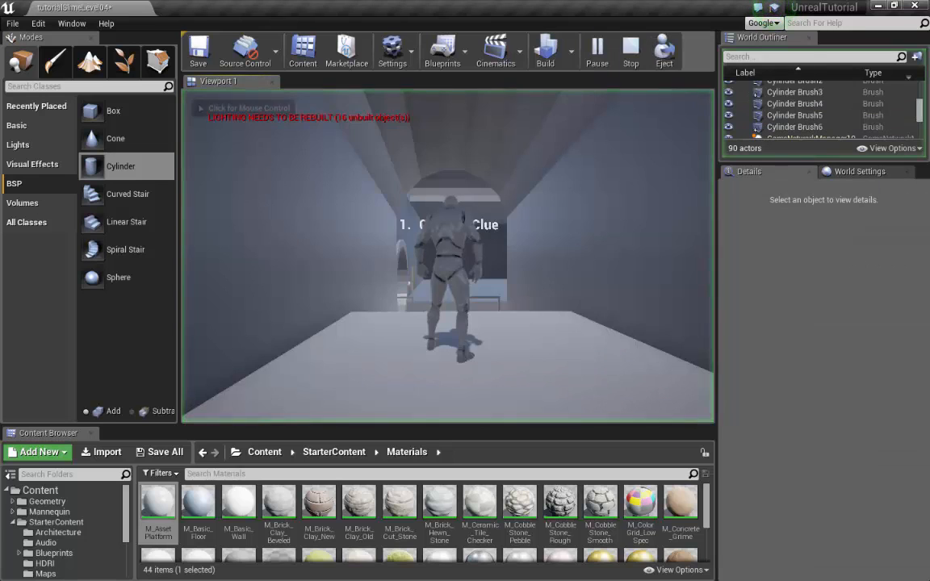
pyautogui.press('w')
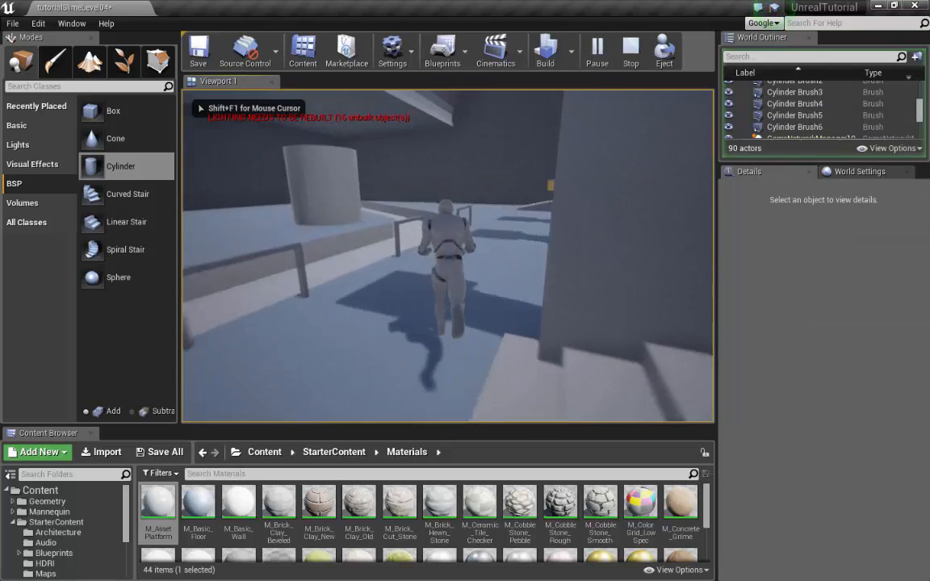
pyautogui.press('space')
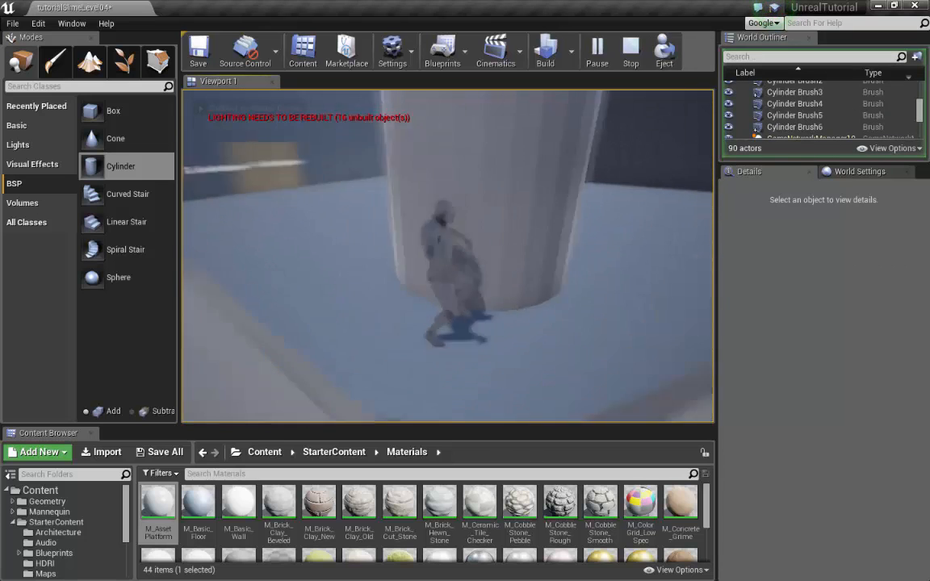
pyautogui.press('a')
pyautogui.press('w')
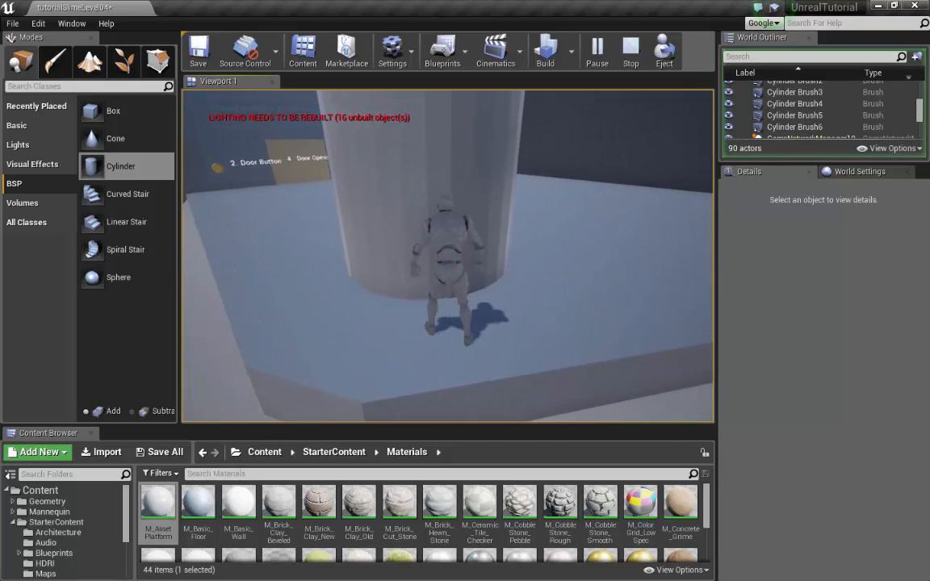
pyautogui.press('Escape')
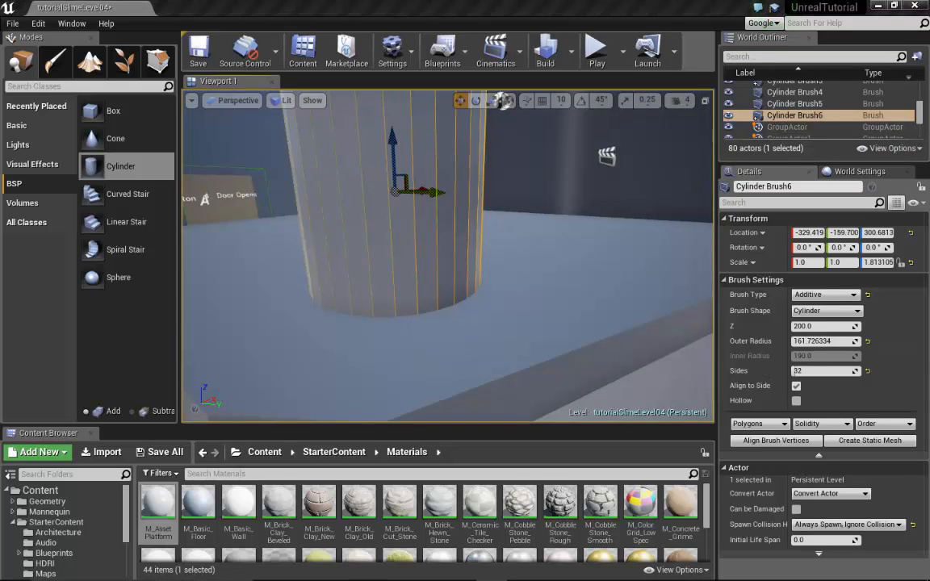
# Step: Compare the barrel and the floor around the slime with the concept art, and return to the level
pyautogui.moveTo(929, 110); pyautogui.dragTo(517, 46)
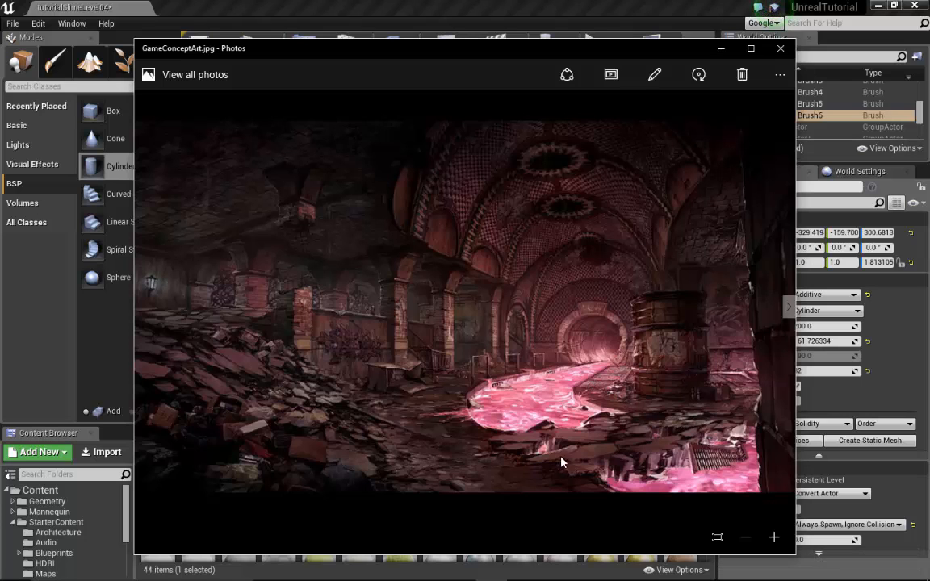
pyautogui.moveTo(608, 49); pyautogui.dragTo(929, 33)
pyautogui.press('f')
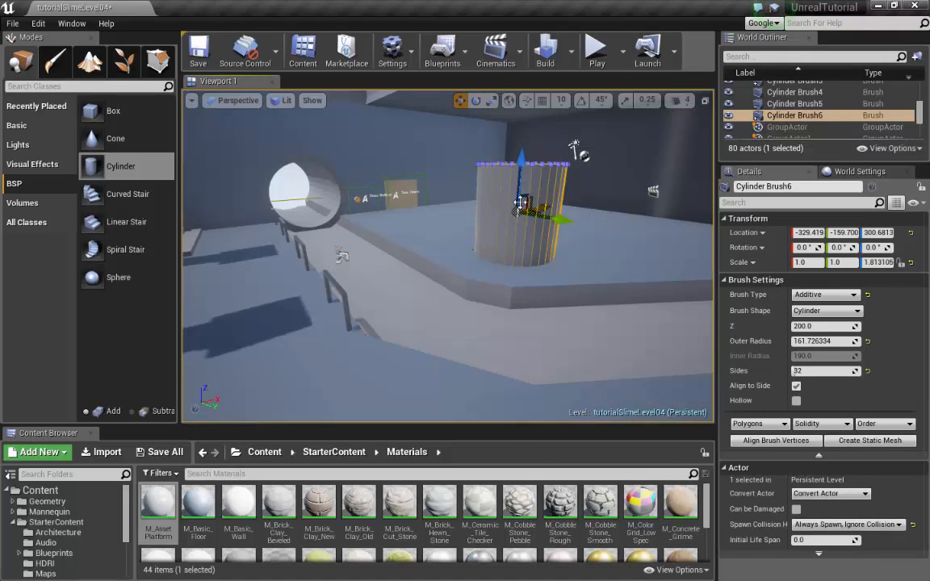
# Step: Duplicate the box platform behind the pillars near the Power Switch and move the copy to about X -1143
pyautogui.moveTo(564, 257); pyautogui.dragTo(500, 251, button='right')
pyautogui.moveTo(423, 227)
pyautogui.mouseDown(button='right')
pyautogui.moveTo(380, 223)
pyautogui.moveTo(234, 243)
pyautogui.moveTo(177, 236)
pyautogui.moveTo(421, 222)
pyautogui.mouseUp(button='right')
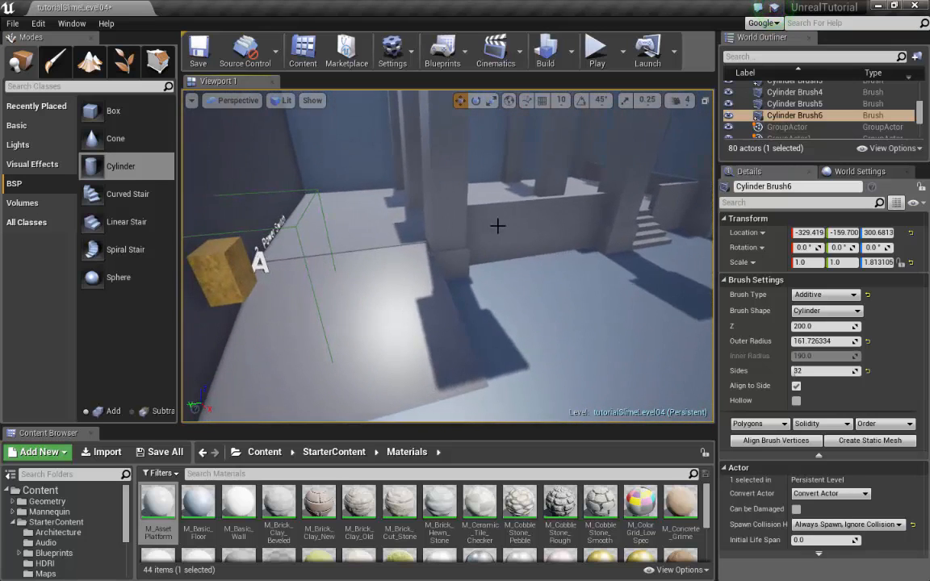
pyautogui.click(389, 231)
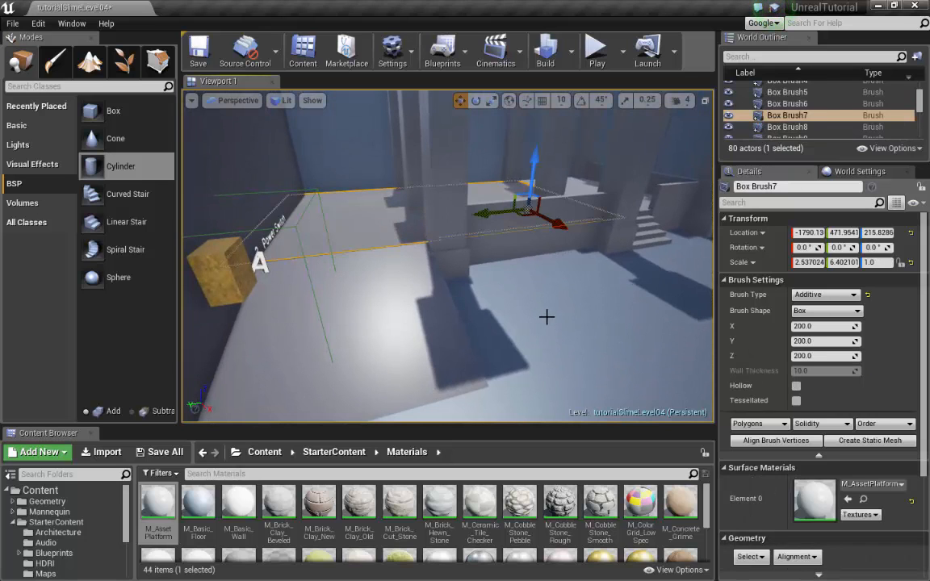
pyautogui.hotkey('ctrl', 'w')
pyautogui.moveTo(558, 223); pyautogui.dragTo(708, 292)
pyautogui.moveTo(694, 288); pyautogui.dragTo(855, 287, button='right')
pyautogui.moveTo(568, 323); pyautogui.dragTo(560, 328, button='right')
# Step: Scale the copied box to about 0.80 in X and 2.66 in Y, and rotate it about 45.5° around Z
pyautogui.press('r')
pyautogui.scroll(-4, 546, 321)
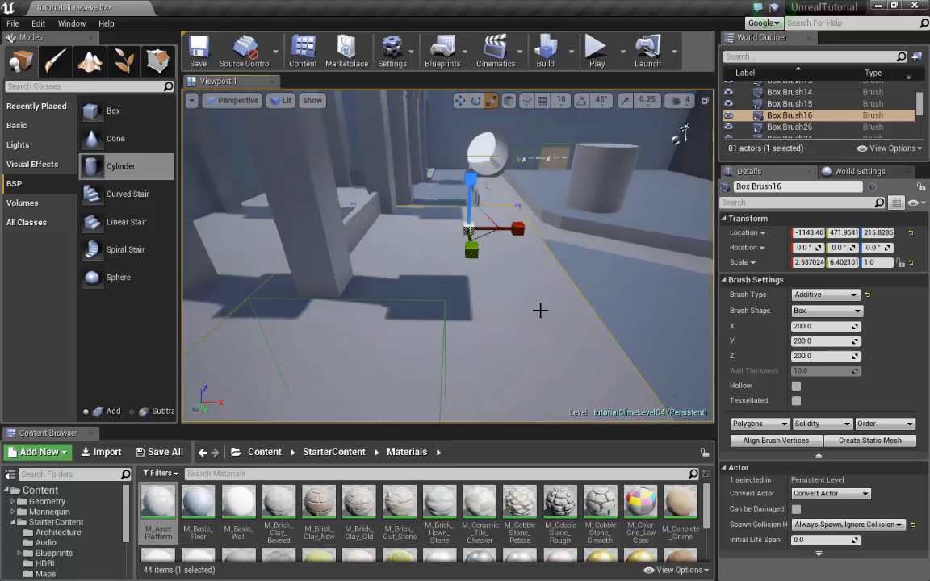
pyautogui.moveTo(515, 230); pyautogui.dragTo(485, 242)
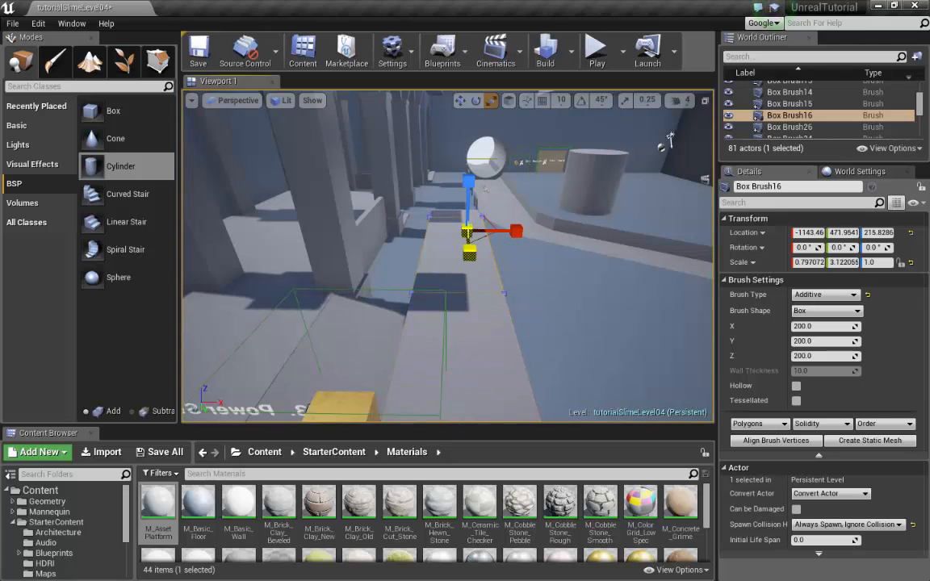
pyautogui.moveTo(469, 252); pyautogui.dragTo(469, 250)
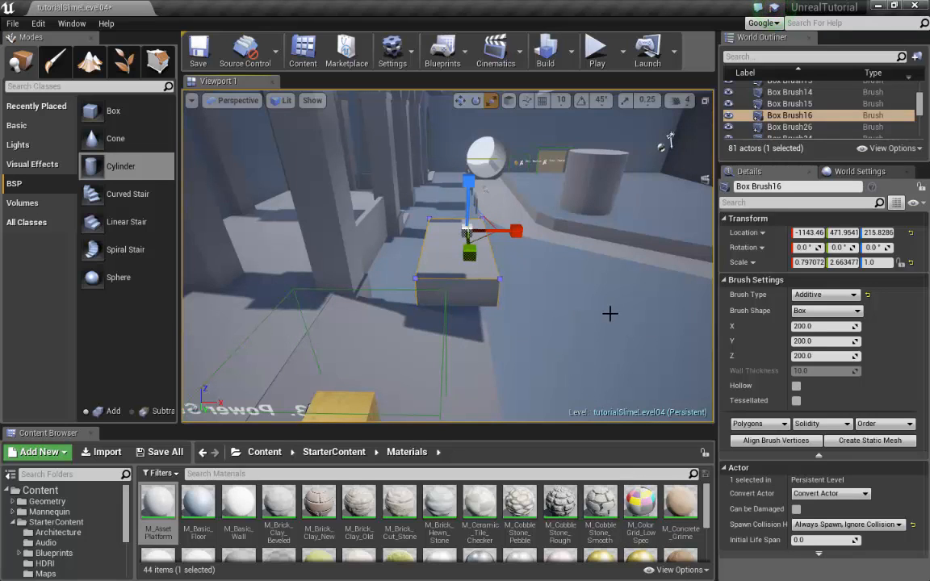
pyautogui.press('e')
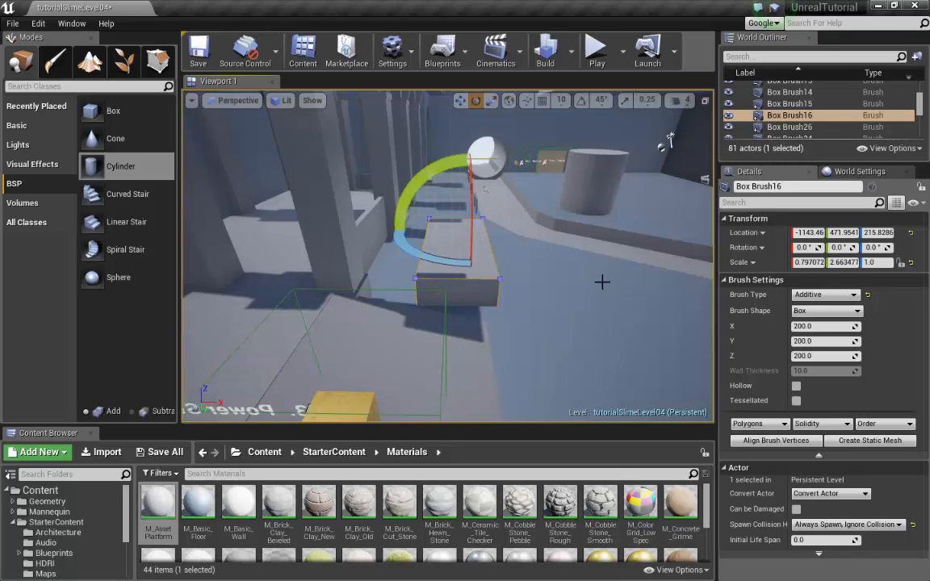
pyautogui.moveTo(442, 264)
pyautogui.mouseDown()
pyautogui.moveTo(546, 242)
pyautogui.moveTo(565, 258)
pyautogui.moveTo(667, 268)
pyautogui.mouseUp()
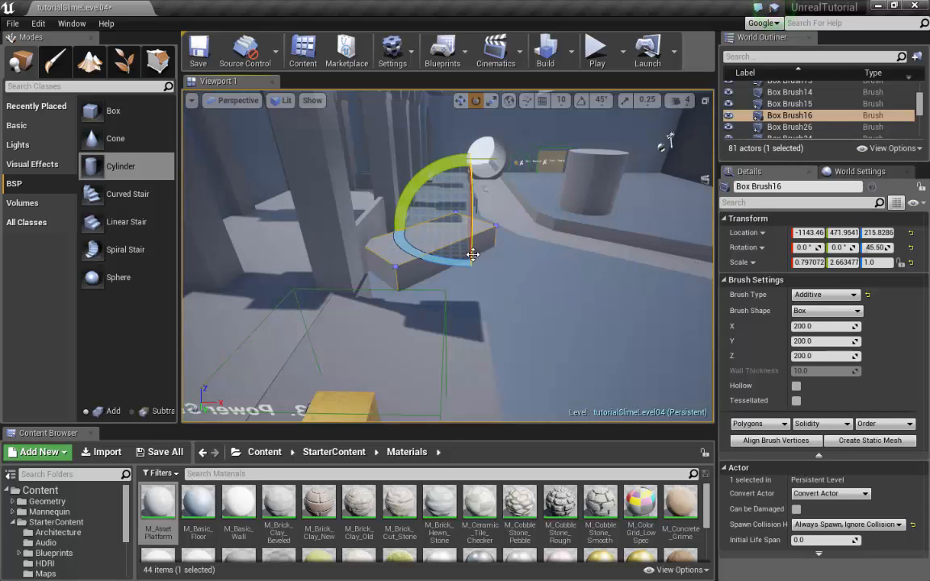
# Step: Move the rotated box across the slime channel in front of the cylinder, to about X -383, Y 248, Z 134
pyautogui.press('w')
pyautogui.moveTo(513, 231)
pyautogui.mouseDown()
pyautogui.moveTo(582, 245)
pyautogui.moveTo(598, 258)
pyautogui.moveTo(571, 212)
pyautogui.moveTo(639, 212)
pyautogui.mouseUp()
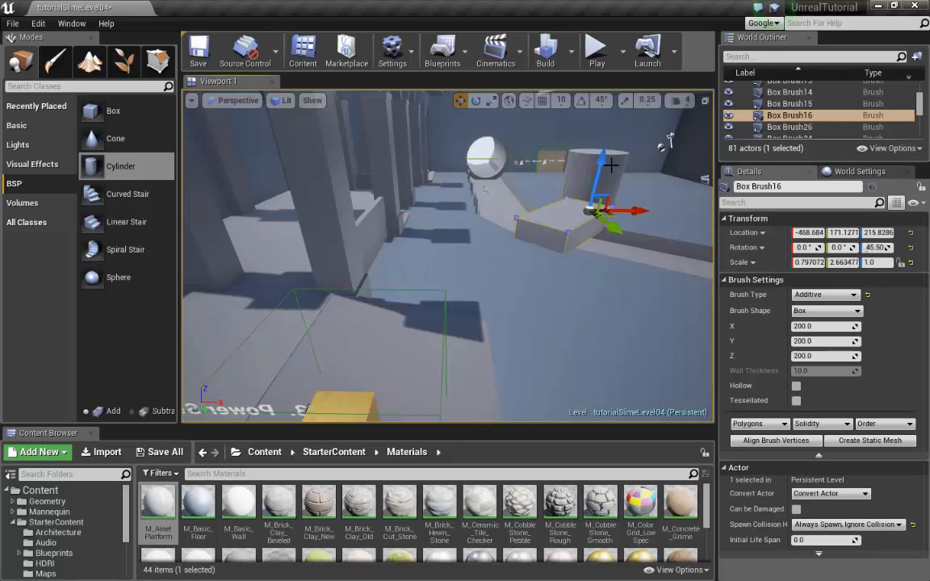
pyautogui.moveTo(604, 162); pyautogui.dragTo(601, 184)
pyautogui.moveTo(626, 240); pyautogui.dragTo(645, 218)
pyautogui.press('w')
pyautogui.moveTo(626, 267)
pyautogui.mouseDown(button='right')
pyautogui.moveTo(625, 218)
pyautogui.moveTo(625, 267)
pyautogui.mouseUp(button='right')
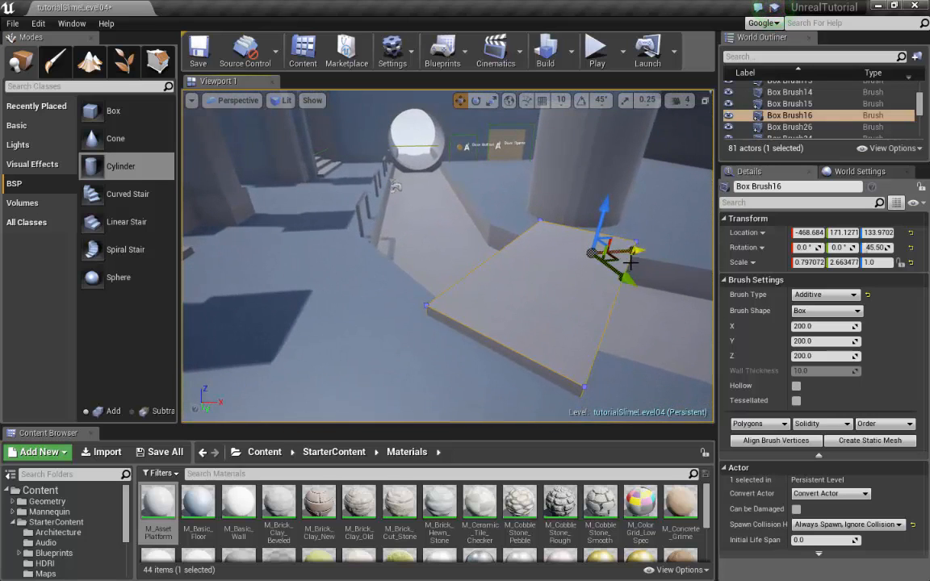
pyautogui.moveTo(625, 267)
pyautogui.mouseDown()
pyautogui.moveTo(631, 282)
pyautogui.moveTo(652, 266)
pyautogui.moveTo(683, 276)
pyautogui.mouseUp()
pyautogui.moveTo(684, 276); pyautogui.dragTo(710, 289, button='right')
pyautogui.press('d')
pyautogui.press('a')
# Step: Turn the box over the slime channel to about 37.9° around Z and shift it to Y about 227
pyautogui.press('e')
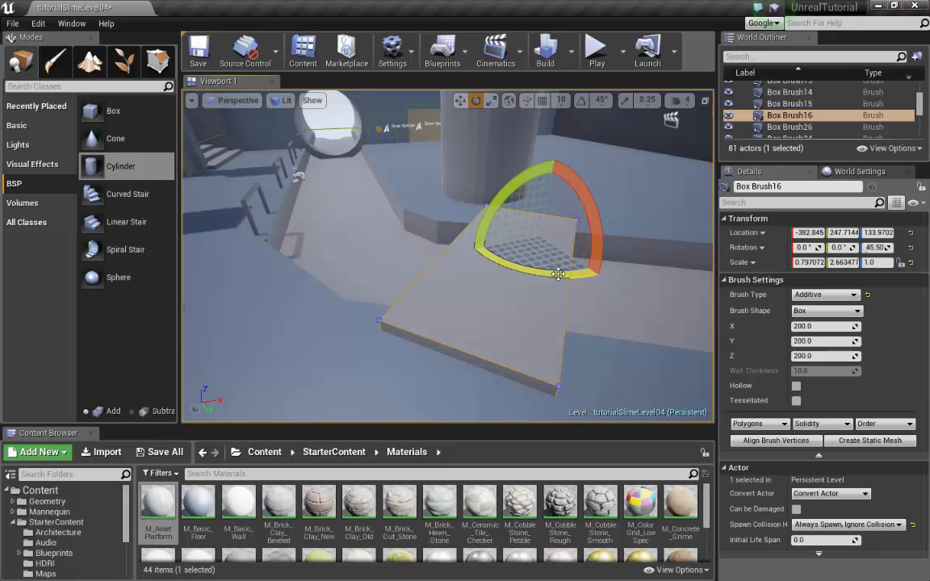
pyautogui.moveTo(559, 272); pyautogui.dragTo(588, 225)
pyautogui.press('w')
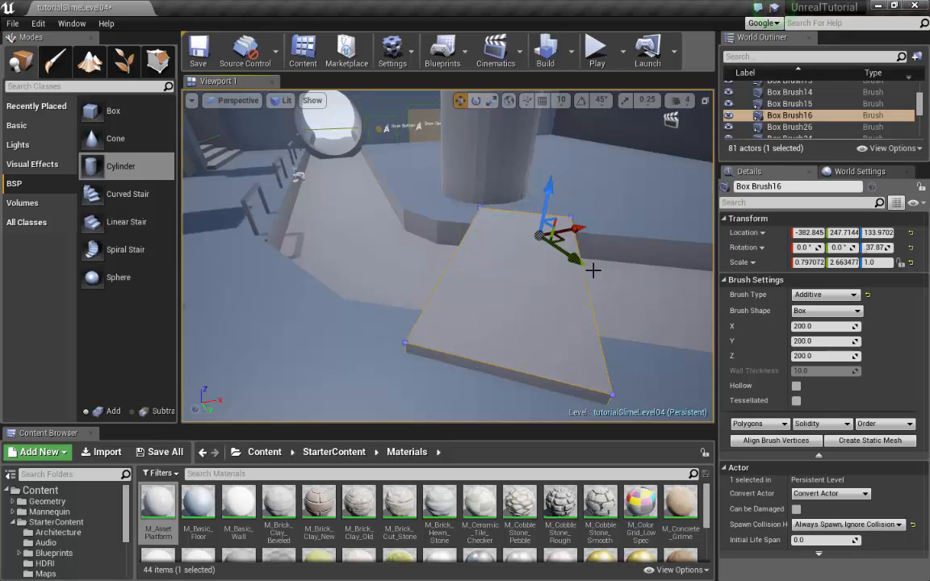
pyautogui.moveTo(579, 261); pyautogui.dragTo(572, 255)
pyautogui.press('d')
pyautogui.moveTo(650, 276)
pyautogui.mouseDown(button='right')
pyautogui.moveTo(565, 286)
pyautogui.moveTo(648, 276)
pyautogui.mouseUp(button='right')
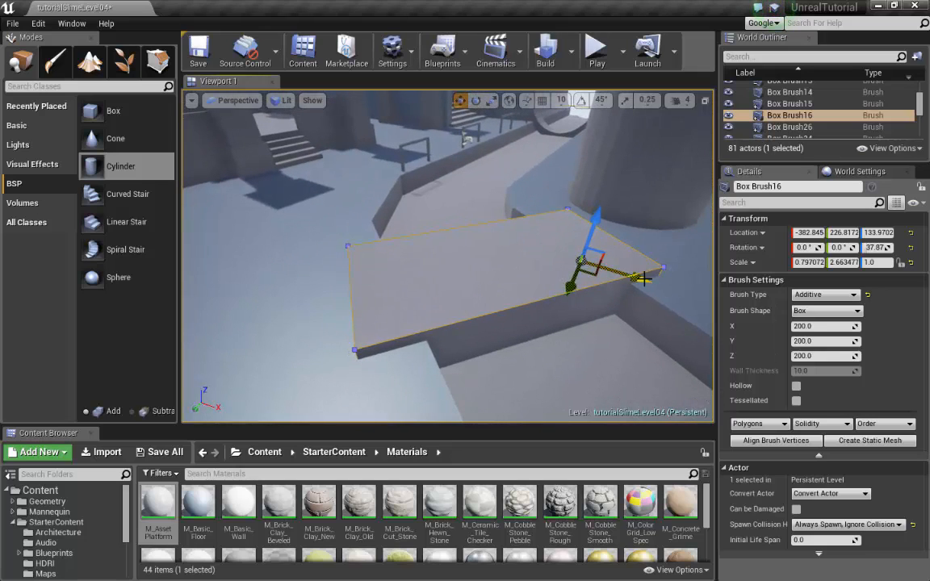
# Step: Narrow the box over the slime channel to an X scale of about 0.64 and lower it to Z about 126
pyautogui.press('e')
pyautogui.press('r')
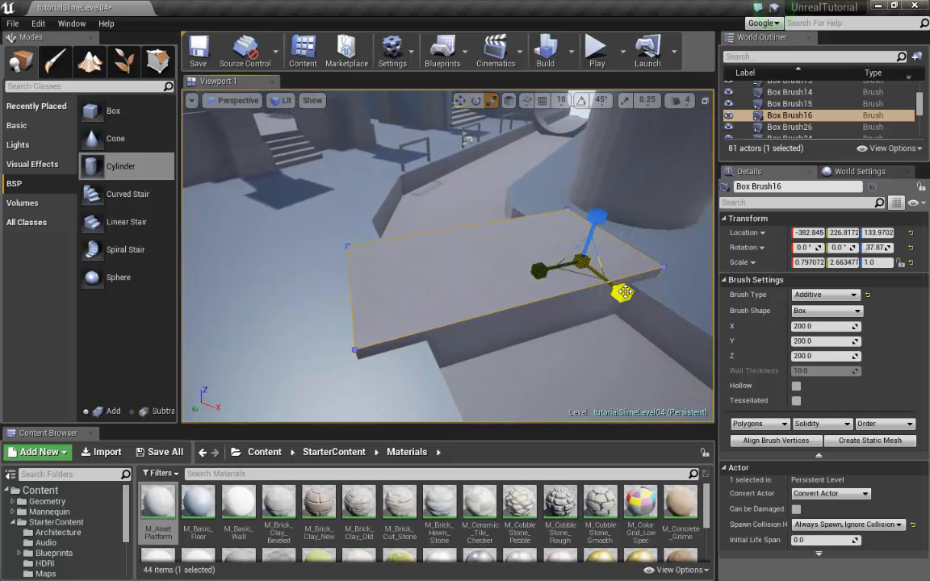
pyautogui.moveTo(626, 294)
pyautogui.mouseDown()
pyautogui.moveTo(615, 296)
pyautogui.moveTo(626, 295)
pyautogui.mouseUp()
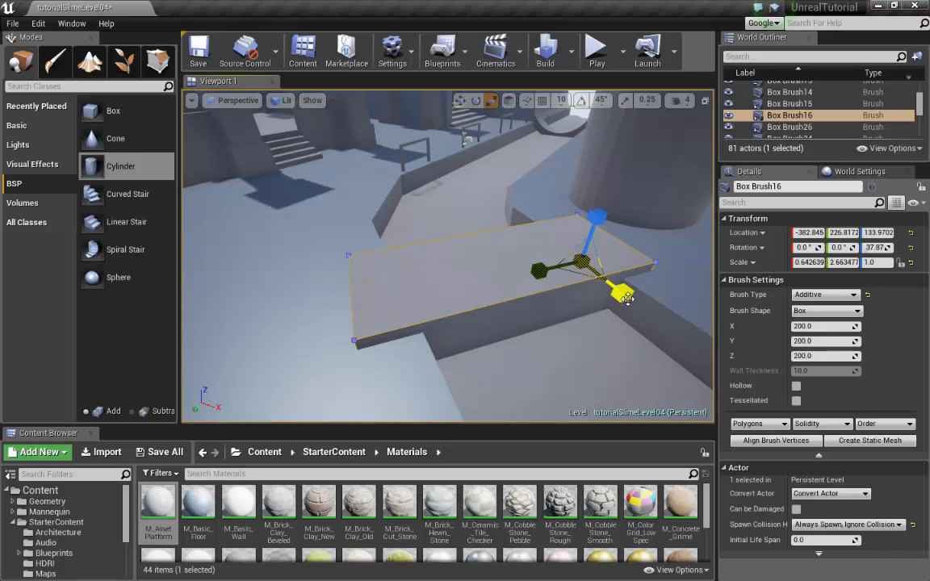
pyautogui.press('w')
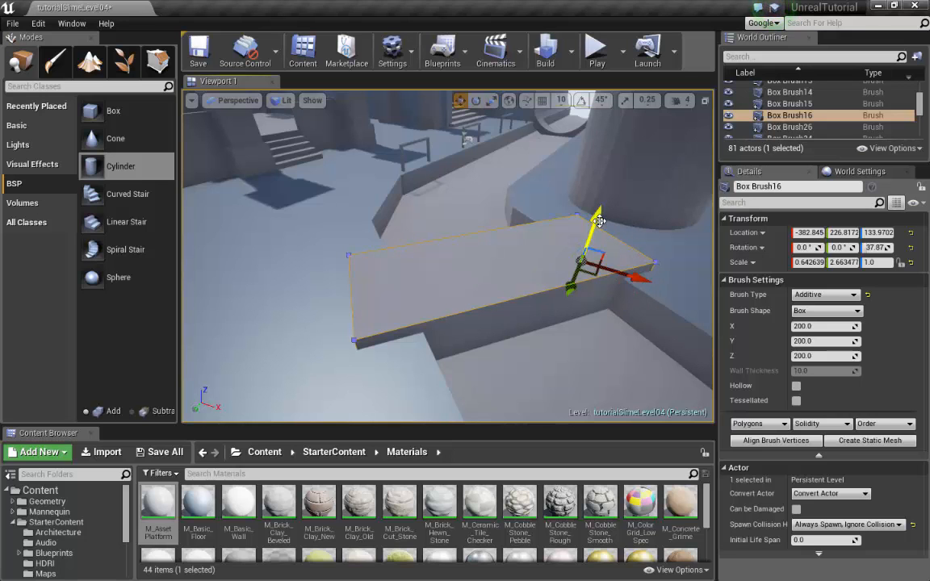
pyautogui.moveTo(600, 221); pyautogui.dragTo(598, 227)
pyautogui.moveTo(598, 227)
pyautogui.mouseDown(button='right')
pyautogui.moveTo(694, 194)
pyautogui.moveTo(686, 179)
pyautogui.mouseUp(button='right')
pyautogui.moveTo(599, 285); pyautogui.dragTo(599, 285, button='right')
# Step: Check the concept art and shift the box farther along the slime channel to about X -233, Y 344
pyautogui.moveTo(928, 60); pyautogui.dragTo(697, 65)
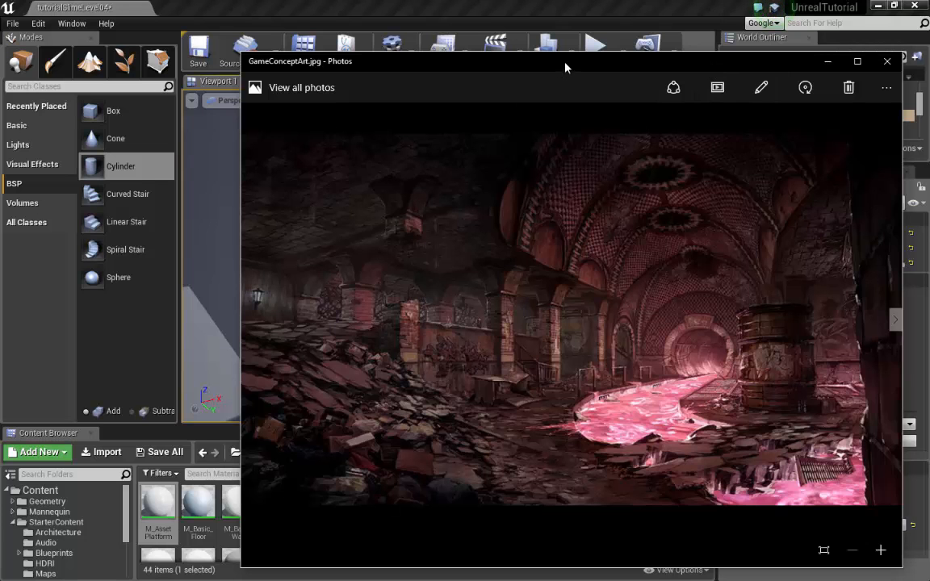
pyautogui.moveTo(565, 67); pyautogui.dragTo(929, 97)
pyautogui.moveTo(575, 241); pyautogui.dragTo(570, 236, button='right')
pyautogui.moveTo(623, 242); pyautogui.dragTo(656, 272)
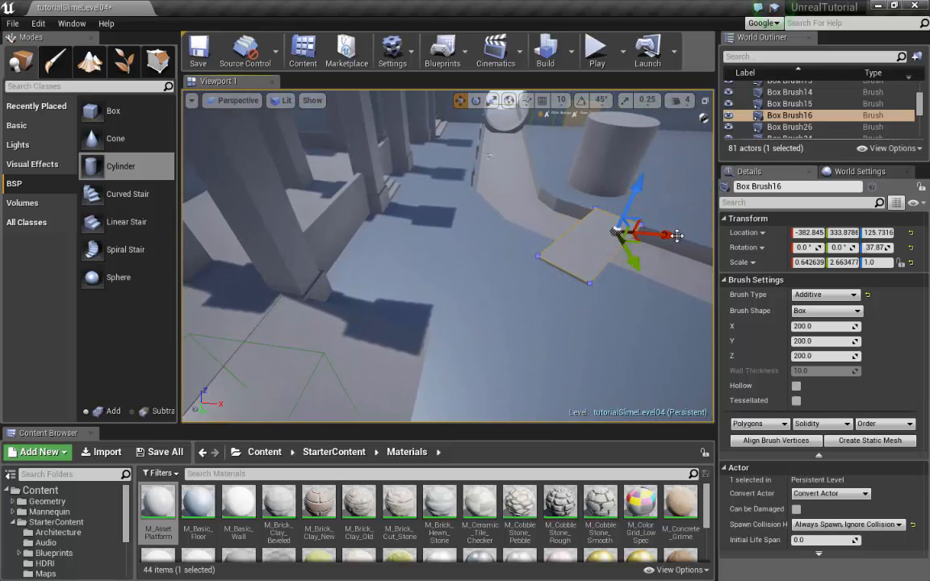
pyautogui.moveTo(668, 235)
pyautogui.mouseDown()
pyautogui.moveTo(693, 258)
pyautogui.moveTo(678, 272)
pyautogui.mouseUp()
pyautogui.moveTo(615, 345)
pyautogui.mouseDown(button='right')
pyautogui.moveTo(575, 346)
pyautogui.moveTo(622, 342)
pyautogui.mouseUp(button='right')
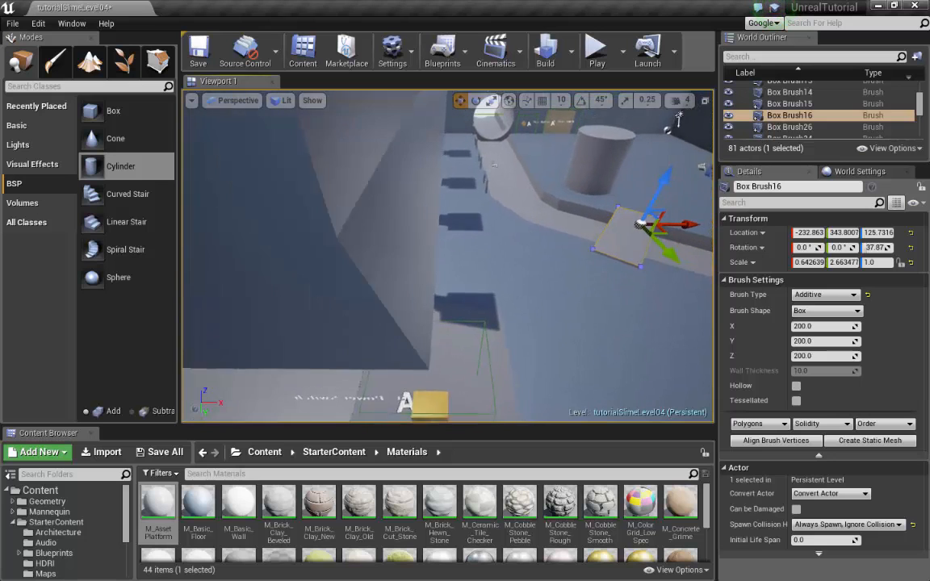
# Step: Play-test the level by running from the entrance tunnel over the slime channel to the power switch and around the nearby pillars
pyautogui.click(596, 51)
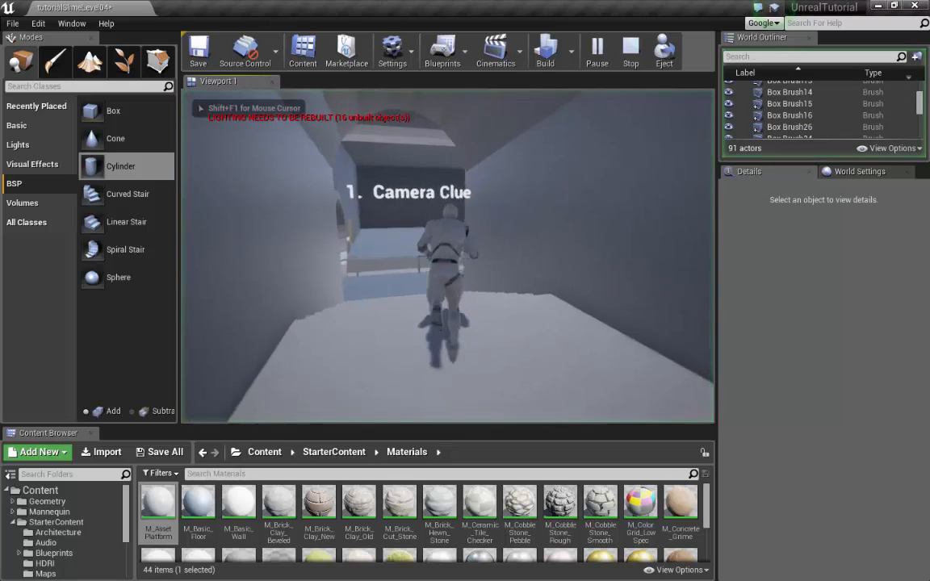
pyautogui.press('w')
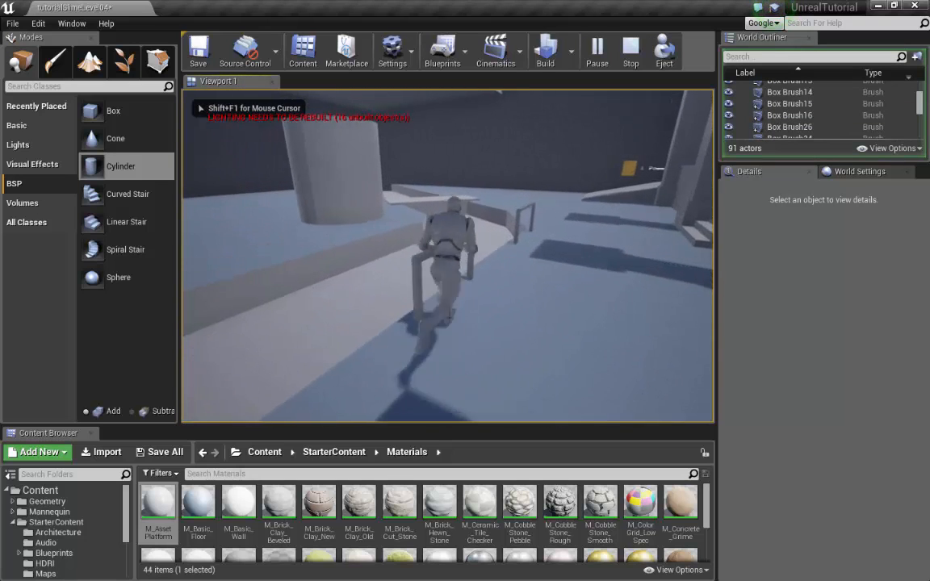
pyautogui.press('w')
pyautogui.press('space')
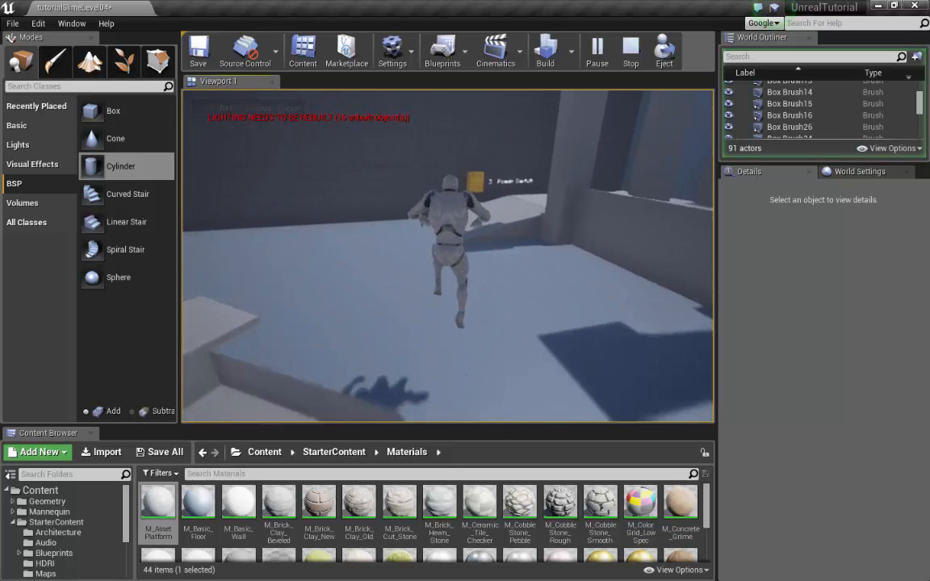
pyautogui.press('w')
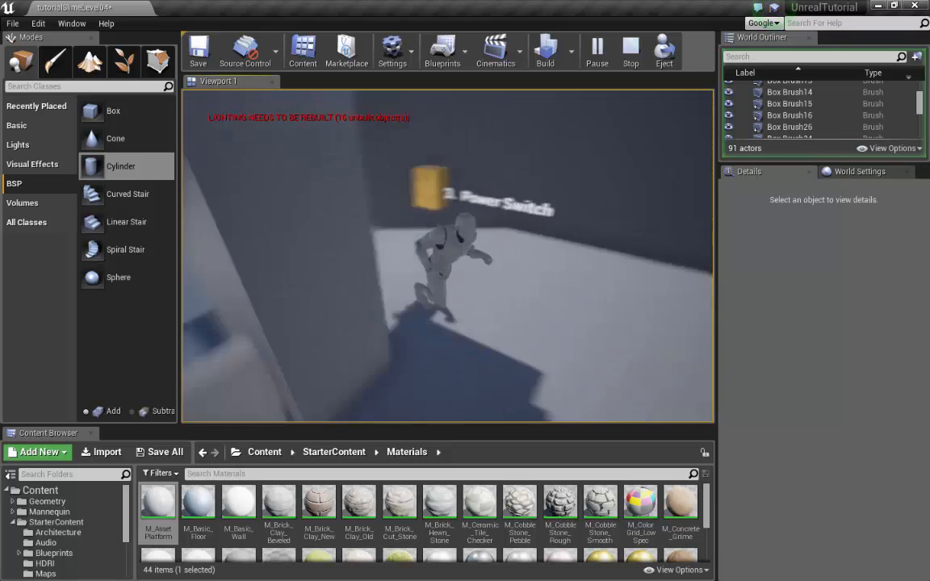
pyautogui.press('w')
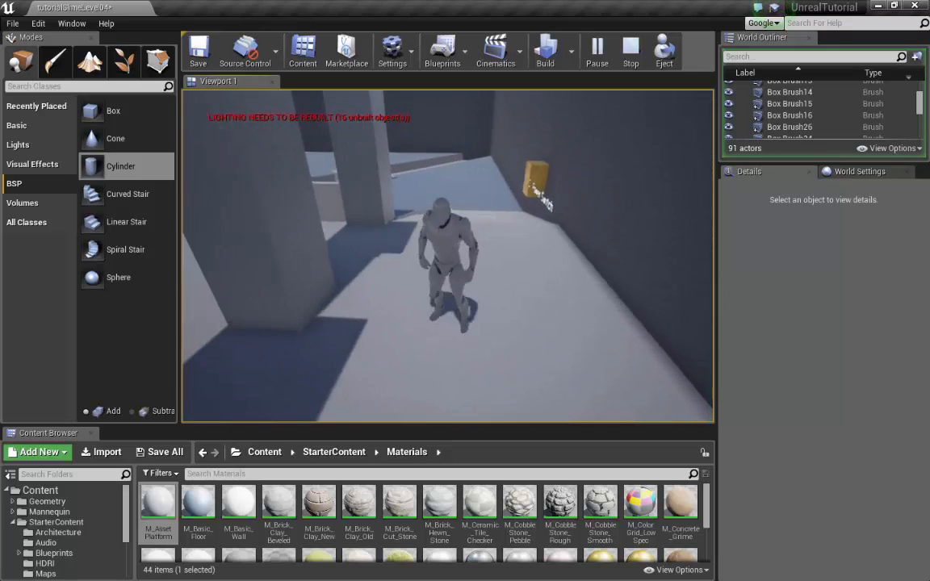
pyautogui.press('w')
pyautogui.press('s')
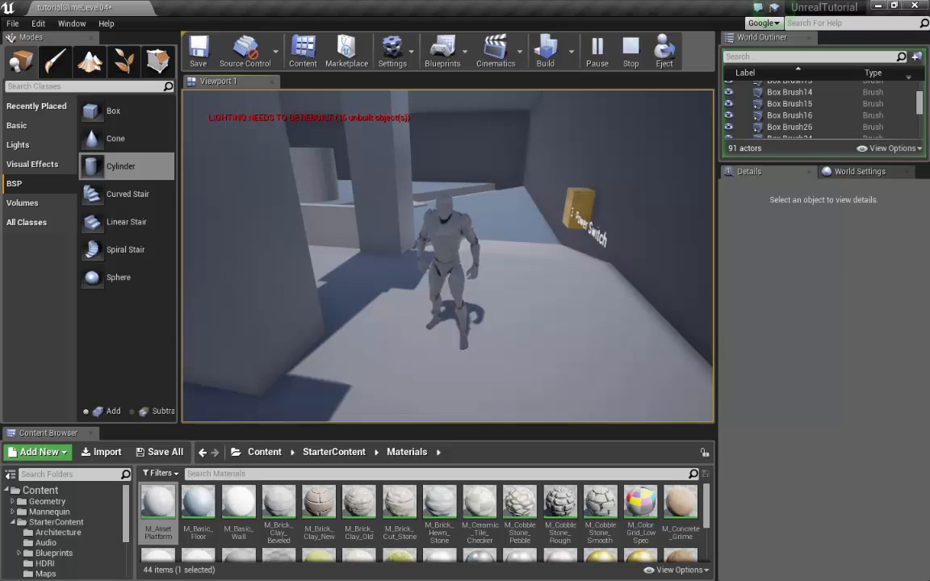
pyautogui.press('w')
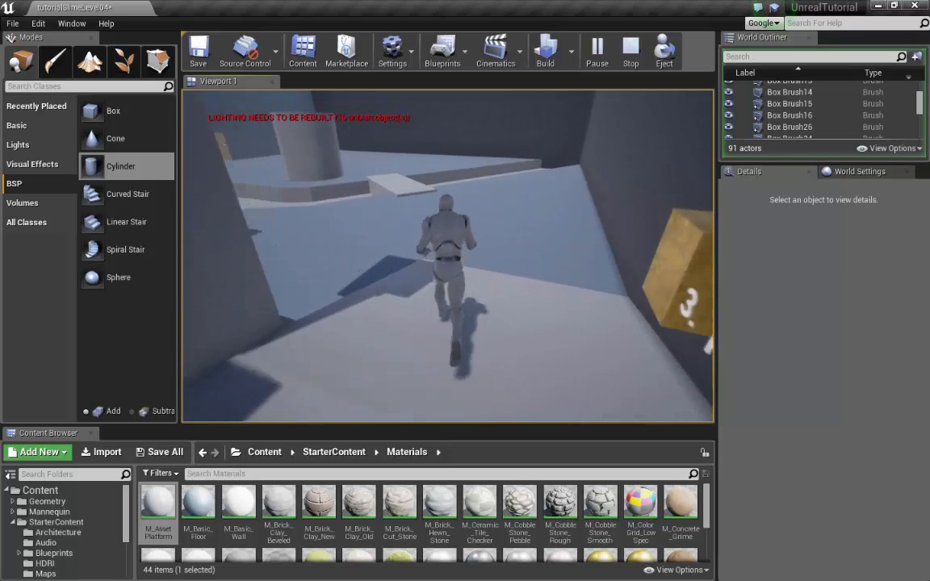
pyautogui.press('w')
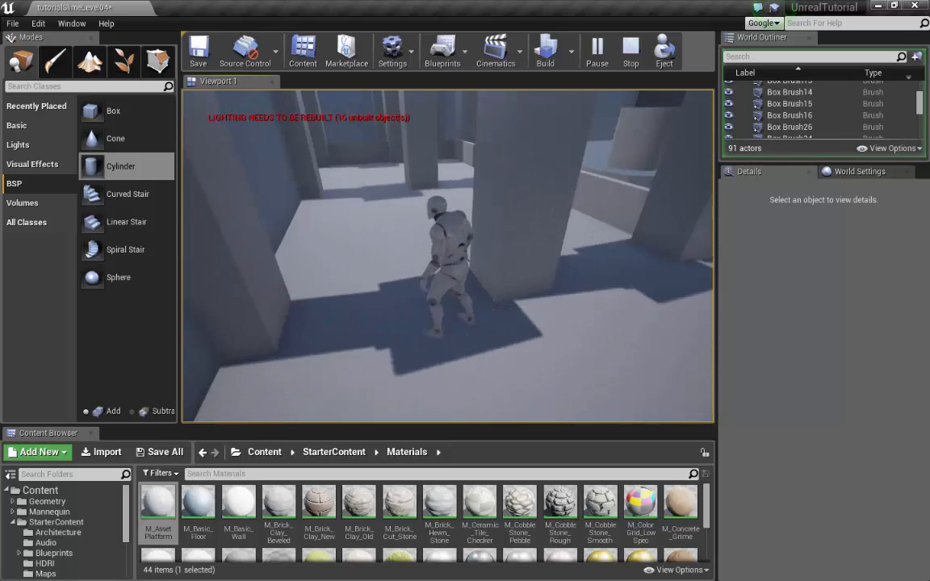
# Step: Test the box crossing over the slime channel and the space around the large barrel in play, then end the play-test
pyautogui.press('w')
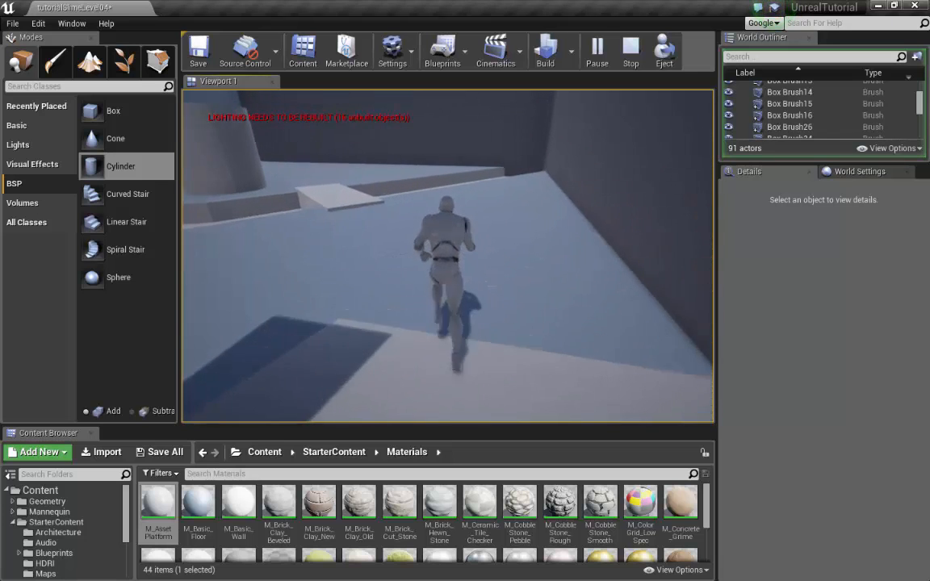
pyautogui.press('w')
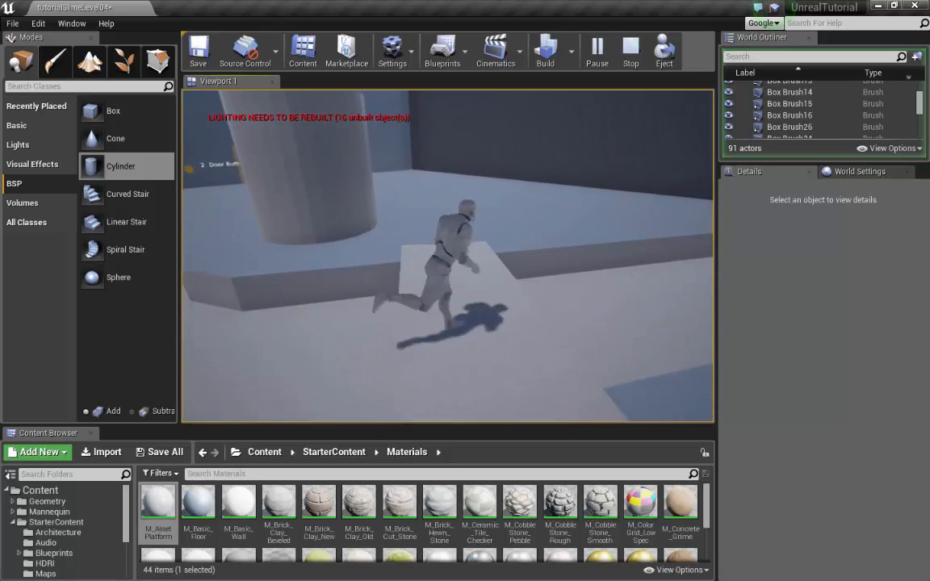
pyautogui.press('w')
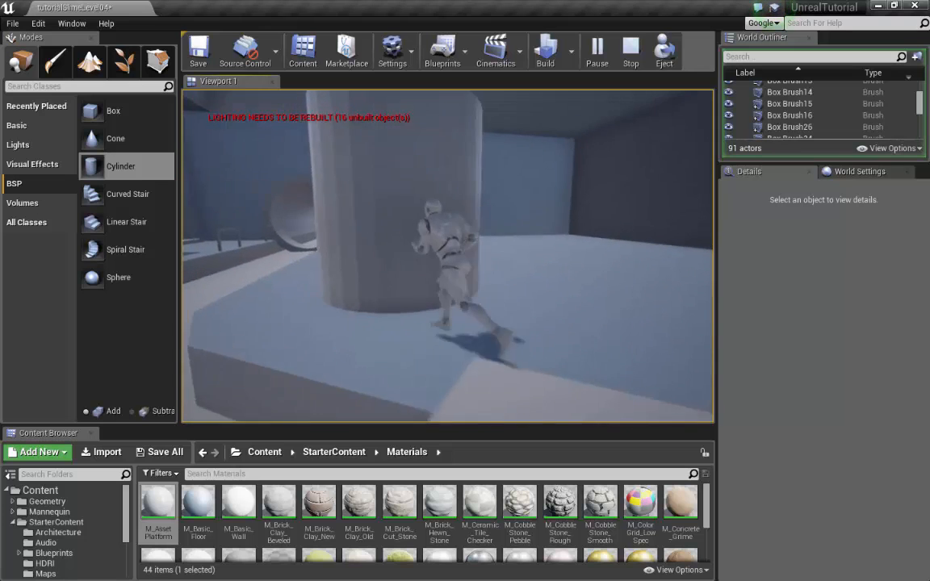
pyautogui.press('a')
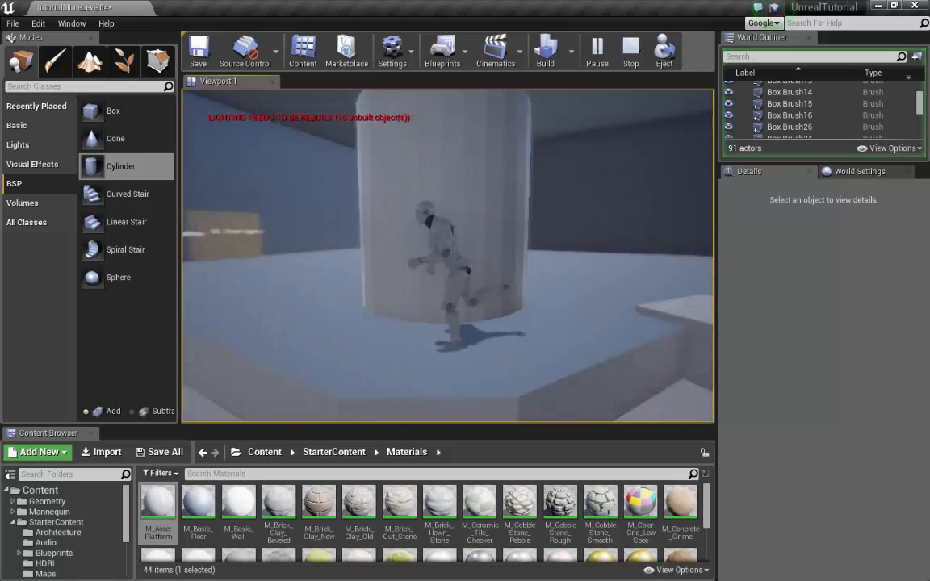
pyautogui.press('d')
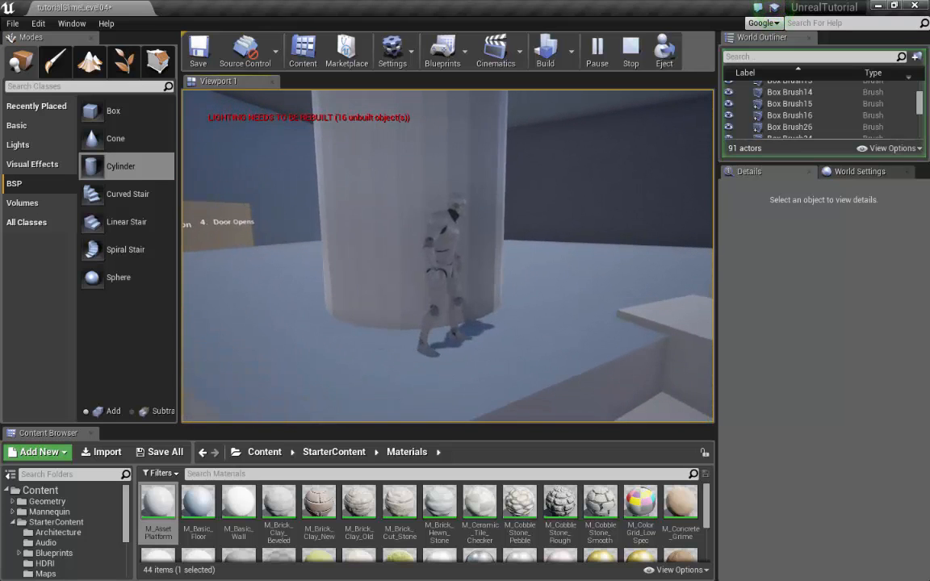
pyautogui.press('d')
pyautogui.press('a')
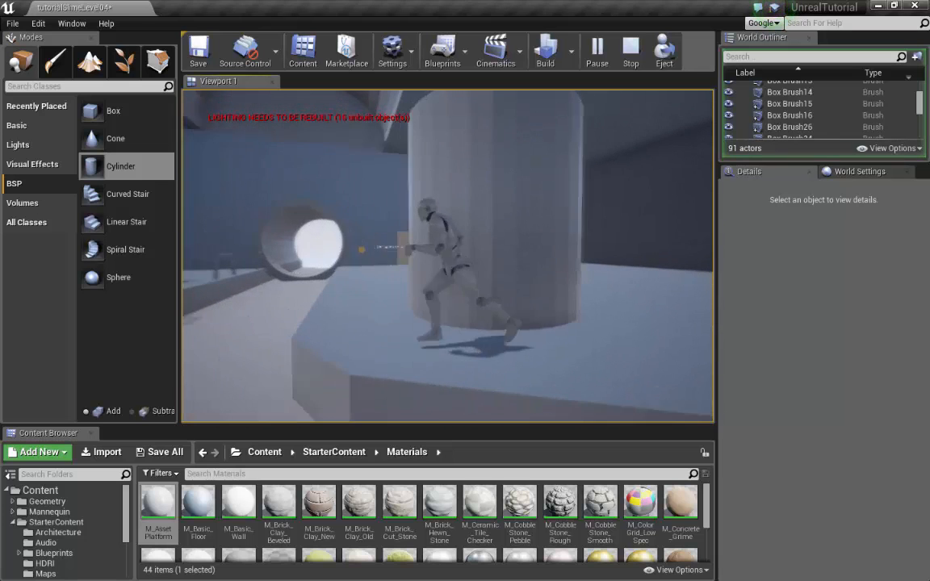
pyautogui.press('s')
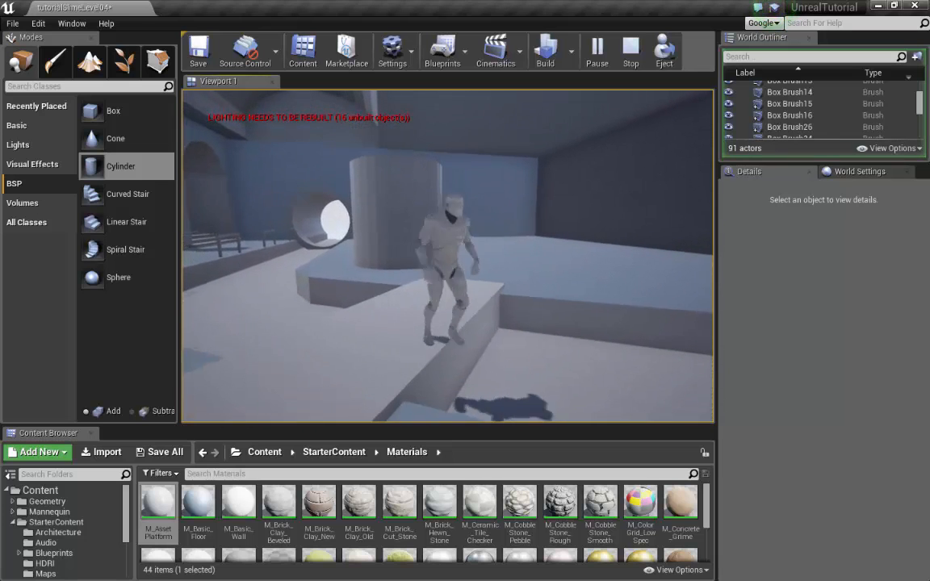
pyautogui.press('w')
pyautogui.press('a')
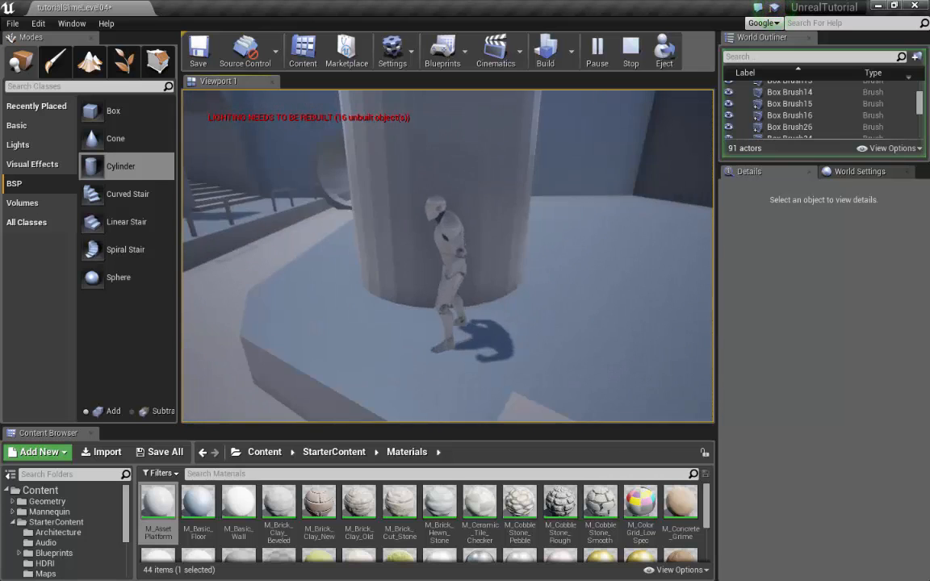
pyautogui.press('d')
pyautogui.press('s')
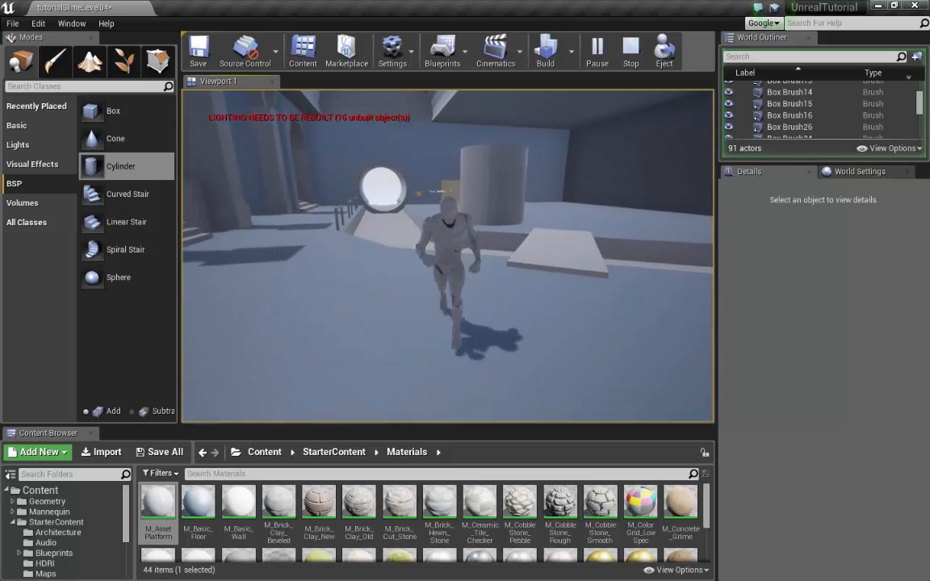
pyautogui.press('w')
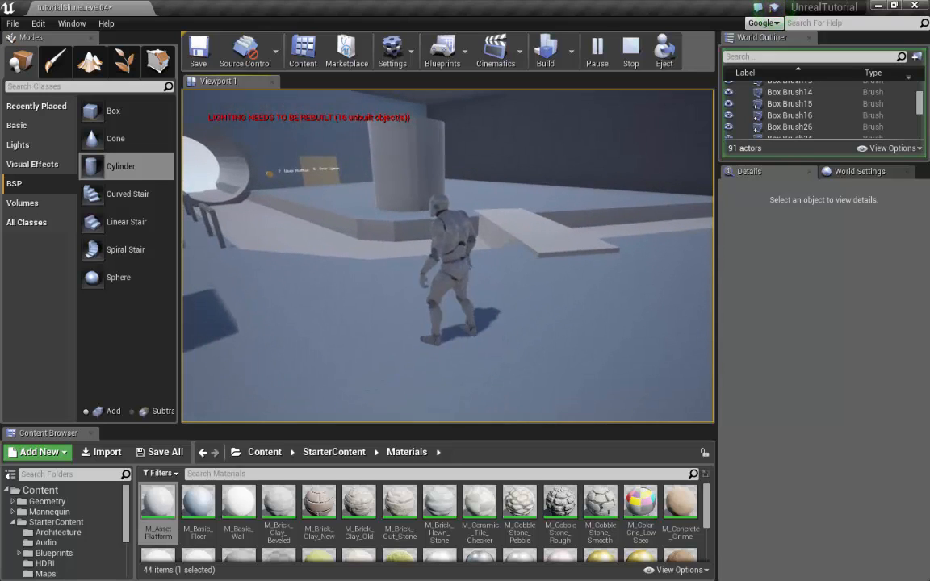
pyautogui.press('d')
pyautogui.press('s')
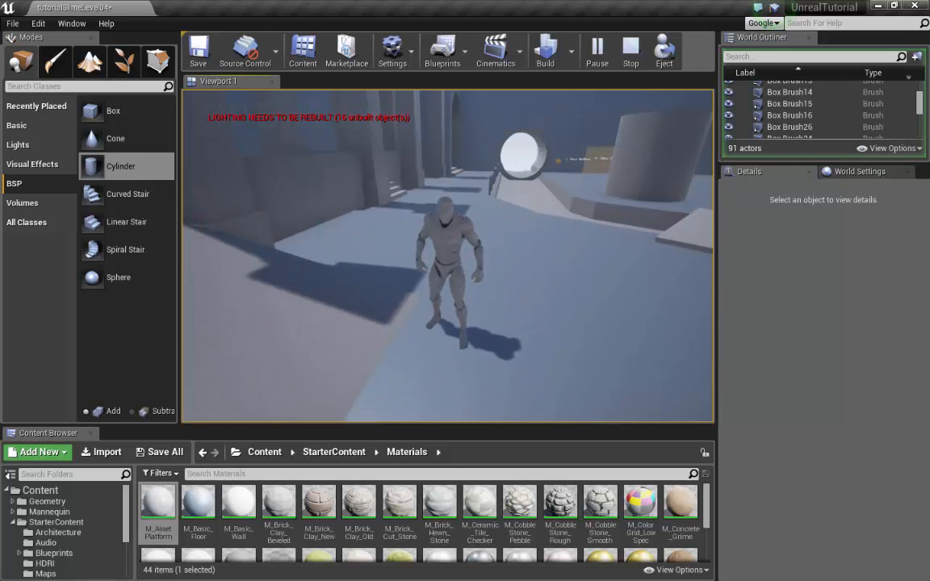
pyautogui.press('Escape')
# Step: Duplicate the large barrel cylinder in place and flatten the copy to a Z scale of about 0.37
pyautogui.moveTo(524, 241)
pyautogui.mouseDown(button='right')
pyautogui.moveTo(582, 278)
pyautogui.moveTo(613, 201)
pyautogui.moveTo(620, 113)
pyautogui.moveTo(674, 182)
pyautogui.mouseUp(button='right')
pyautogui.press('w')
pyautogui.click(502, 286)
pyautogui.moveTo(595, 322); pyautogui.dragTo(595, 340, button='right')
pyautogui.press('s')
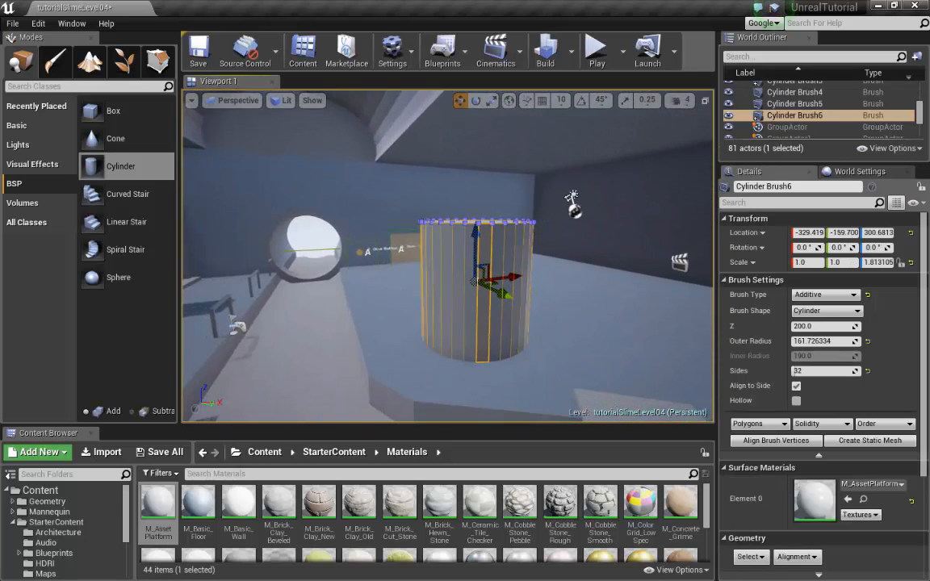
pyautogui.hotkey('ctrl', 'w')
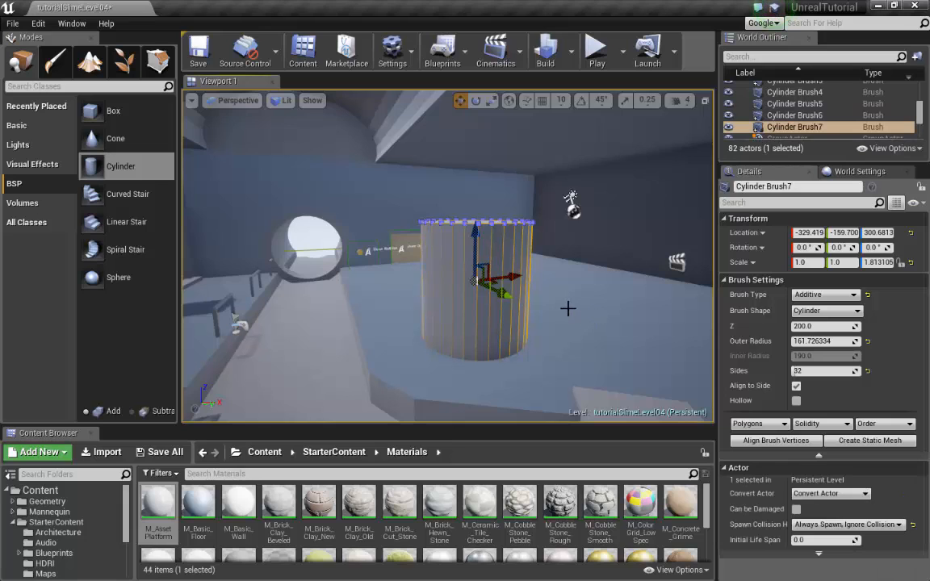
pyautogui.press('r')
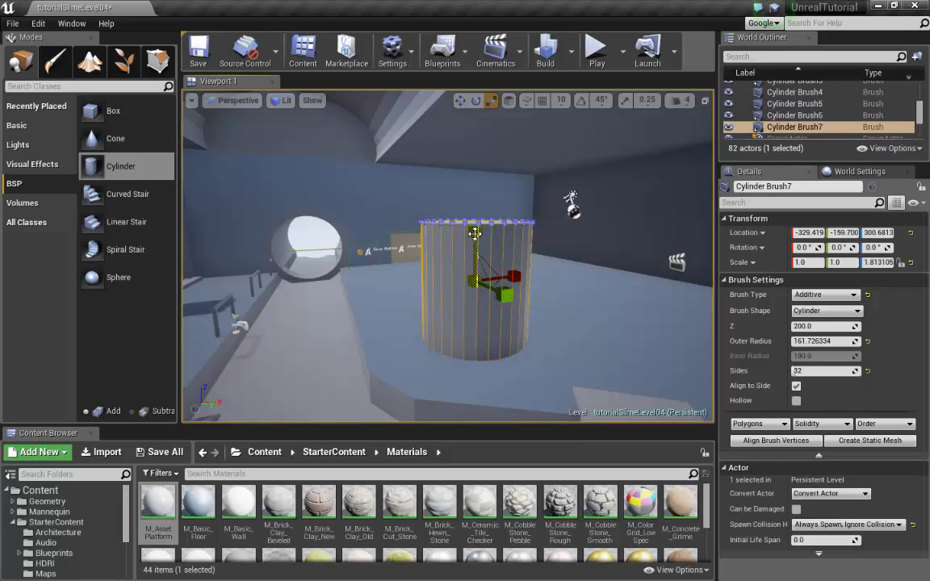
pyautogui.moveTo(475, 239); pyautogui.dragTo(475, 284)
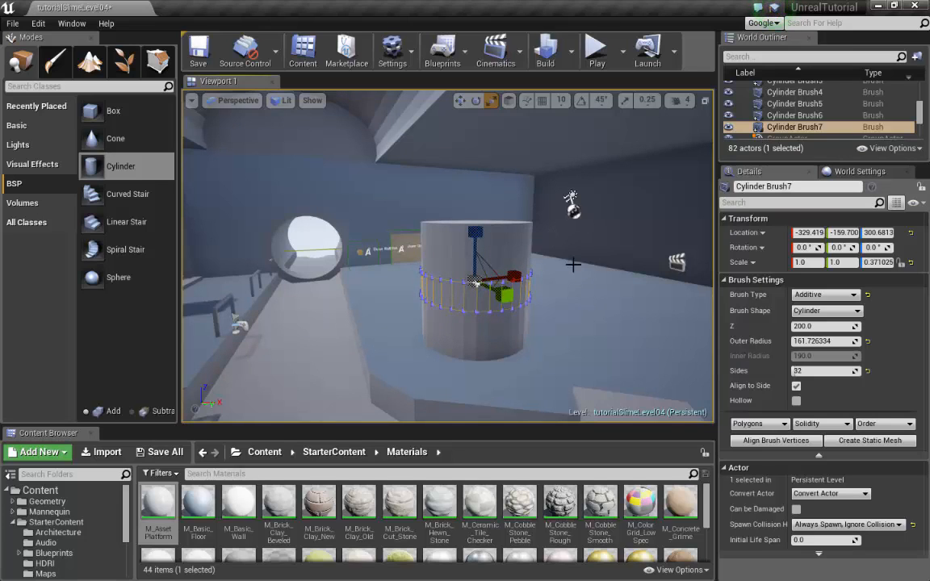
# Step: Move the flattened cylinder copy out in front of the barrel to about X -454, Y 25 and make it a subtractive brush
pyautogui.moveTo(572, 264); pyautogui.dragTo(548, 268, button='right')
pyautogui.press('w')
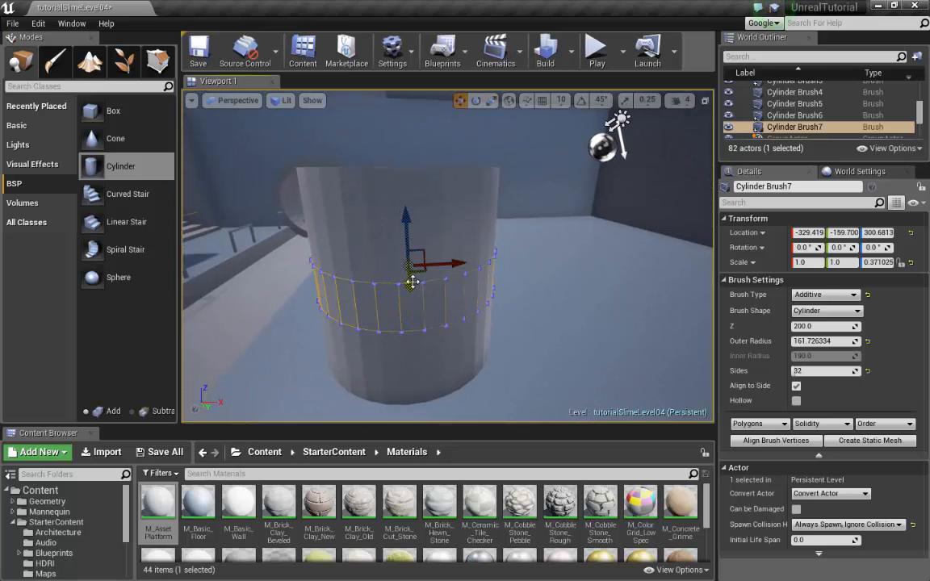
pyautogui.moveTo(412, 282)
pyautogui.mouseDown()
pyautogui.moveTo(411, 322)
pyautogui.moveTo(403, 298)
pyautogui.moveTo(416, 305)
pyautogui.mouseUp()
pyautogui.moveTo(416, 305)
pyautogui.mouseDown(button='right')
pyautogui.moveTo(544, 292)
pyautogui.moveTo(523, 299)
pyautogui.mouseUp(button='right')
pyautogui.moveTo(484, 261); pyautogui.dragTo(443, 313)
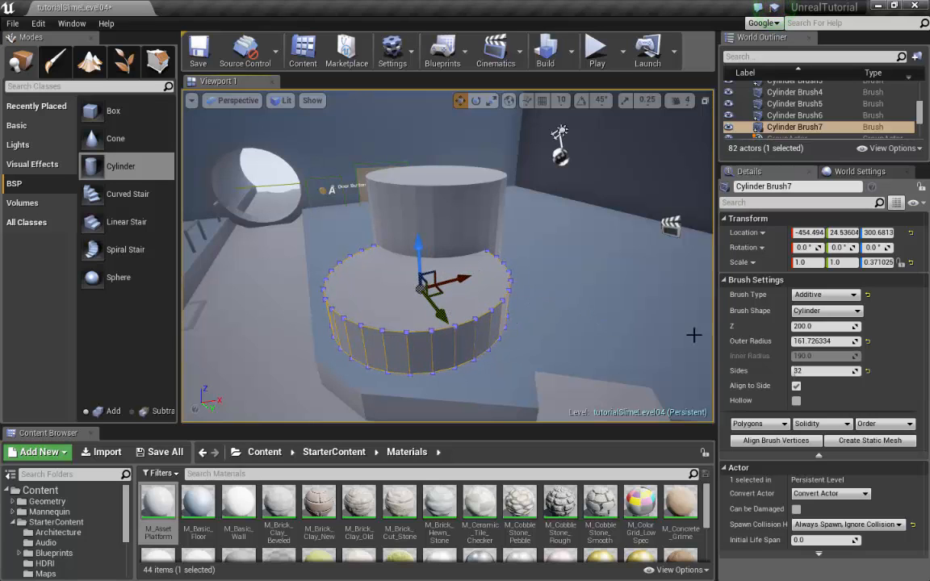
pyautogui.click(825, 294)
pyautogui.click(799, 314)
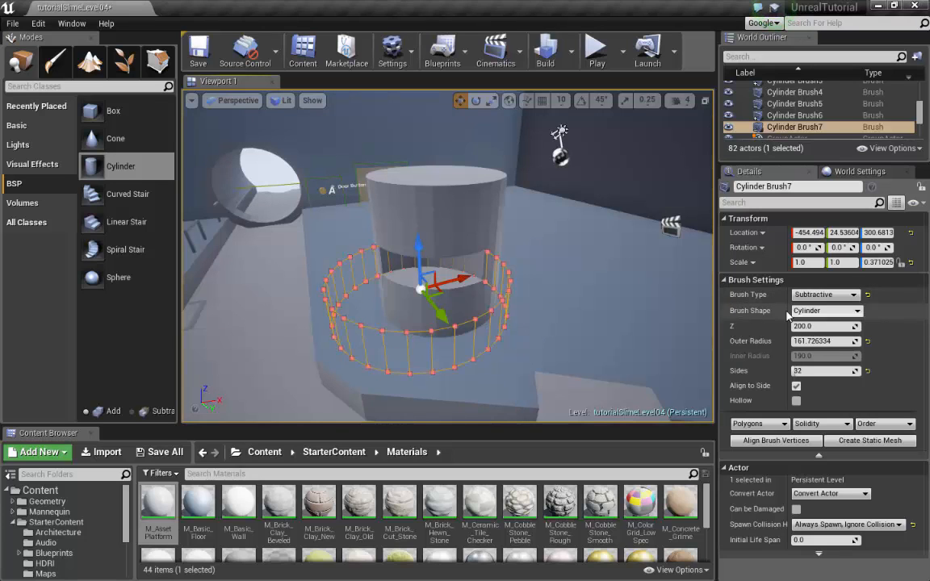
# Step: Shift the subtractive cylinder to about X -484, Y 52 and thin it to an X scale of about 0.10
pyautogui.moveTo(507, 283)
pyautogui.mouseDown(button='right')
pyautogui.moveTo(460, 283)
pyautogui.moveTo(506, 283)
pyautogui.mouseUp(button='right')
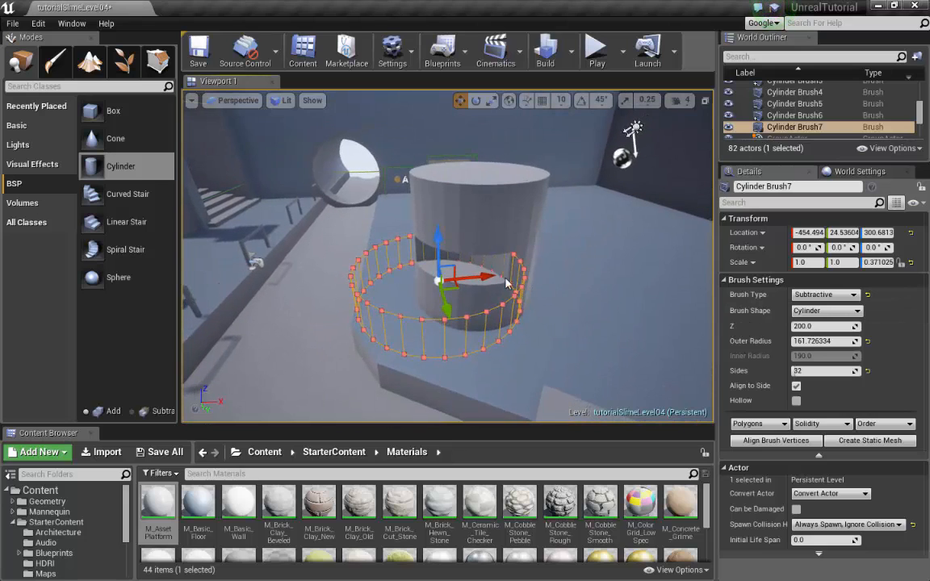
pyautogui.moveTo(488, 276)
pyautogui.mouseDown()
pyautogui.moveTo(456, 289)
pyautogui.moveTo(433, 321)
pyautogui.mouseUp()
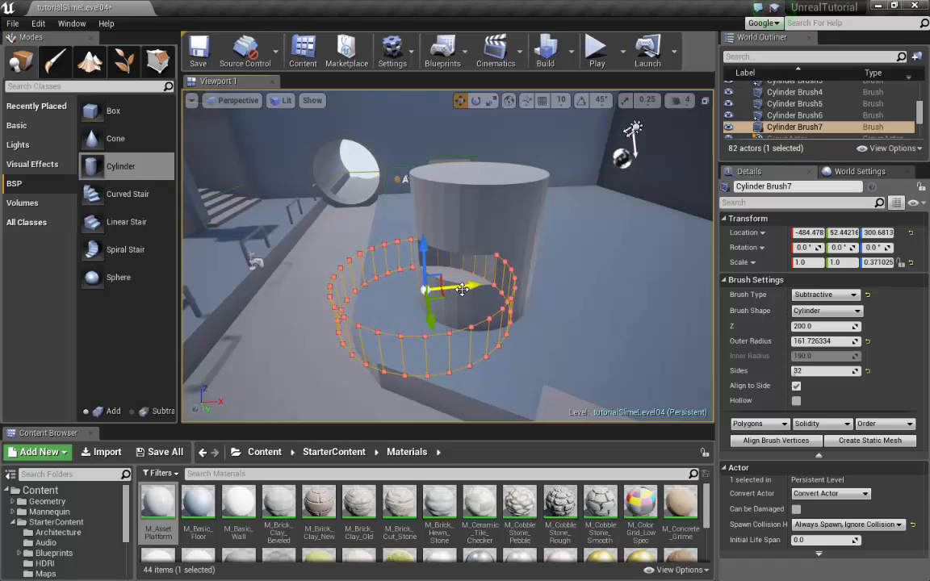
pyautogui.press('r')
pyautogui.moveTo(471, 291); pyautogui.dragTo(428, 295)
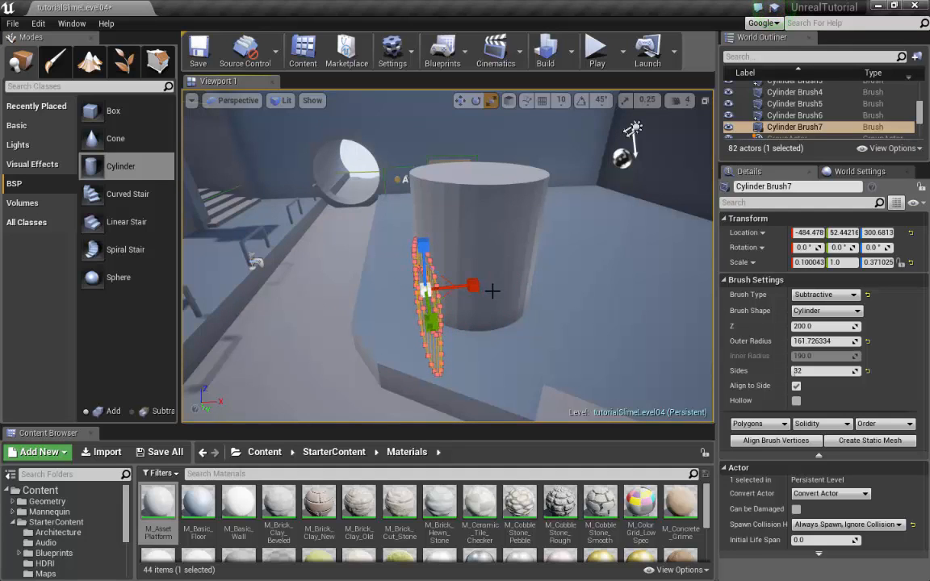
# Step: Rotate the thin subtractive brush to -47.5° around Z, shorten its Y scale to about 0.51 and set it against the barrel at about X -439, Y -32
pyautogui.press('e')
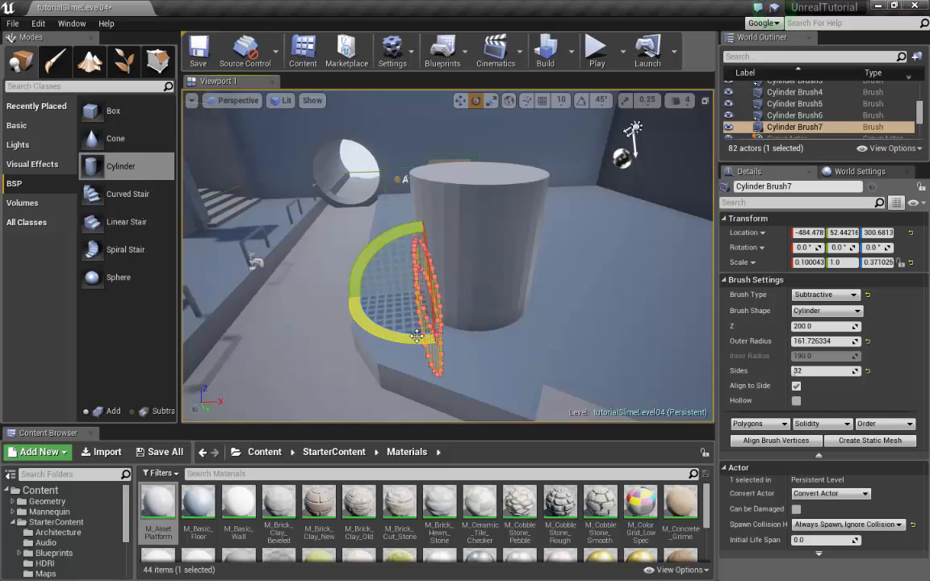
pyautogui.moveTo(491, 307)
pyautogui.mouseDown()
pyautogui.moveTo(460, 314)
pyautogui.moveTo(447, 301)
pyautogui.moveTo(430, 354)
pyautogui.mouseUp()
pyautogui.press('r')
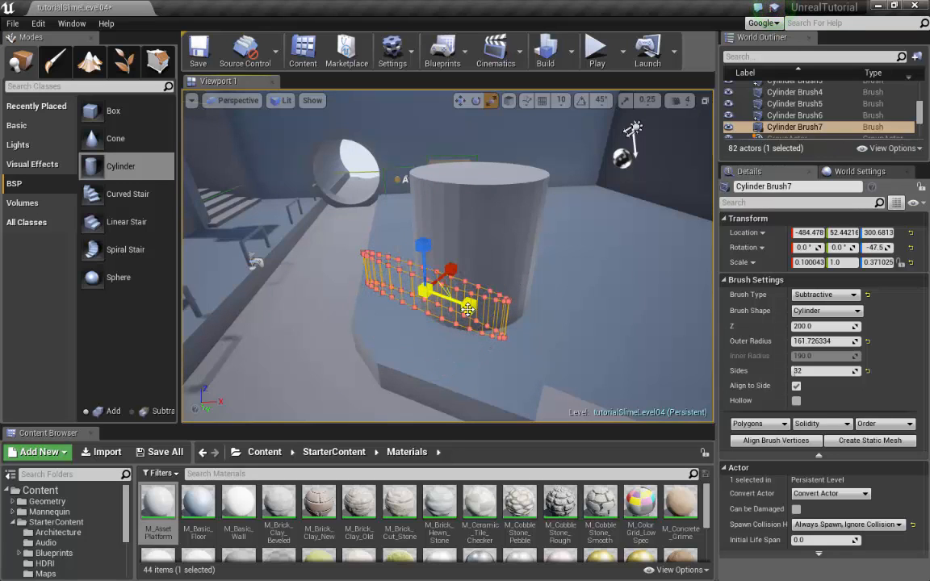
pyautogui.moveTo(468, 308); pyautogui.dragTo(456, 304)
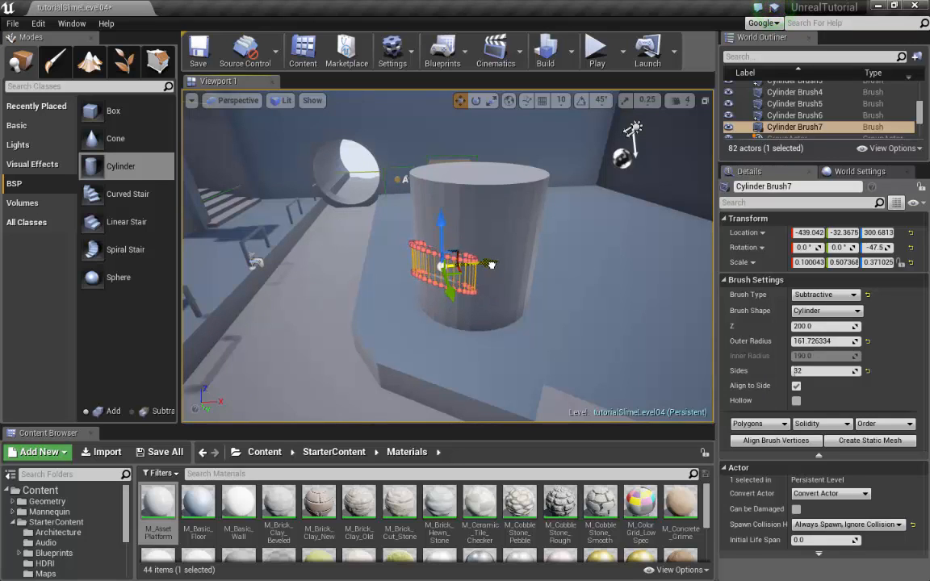
# Step: Position the barrel's subtractive brush at about X -425, Z 335 and stretch it to a Z scale of about 0.73
pyautogui.moveTo(520, 309)
pyautogui.mouseDown(button='right')
pyautogui.moveTo(508, 309)
pyautogui.moveTo(629, 309)
pyautogui.moveTo(519, 309)
pyautogui.mouseUp(button='right')
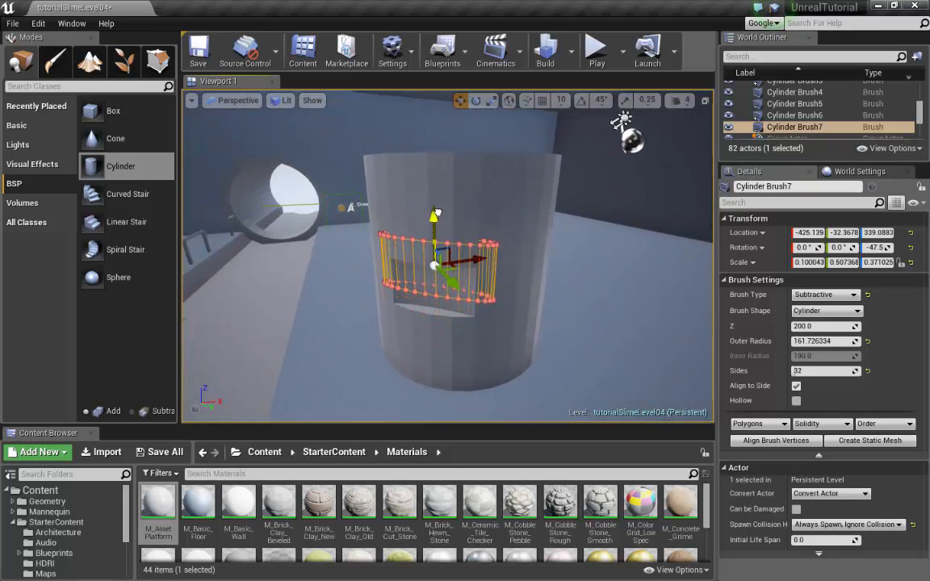
pyautogui.moveTo(559, 263)
pyautogui.mouseDown(button='right')
pyautogui.moveTo(509, 264)
pyautogui.moveTo(559, 264)
pyautogui.mouseUp(button='right')
pyautogui.moveTo(352, 188); pyautogui.dragTo(357, 209)
pyautogui.moveTo(466, 250)
pyautogui.mouseDown(button='right')
pyautogui.moveTo(476, 249)
pyautogui.moveTo(421, 198)
pyautogui.moveTo(533, 230)
pyautogui.mouseUp(button='right')
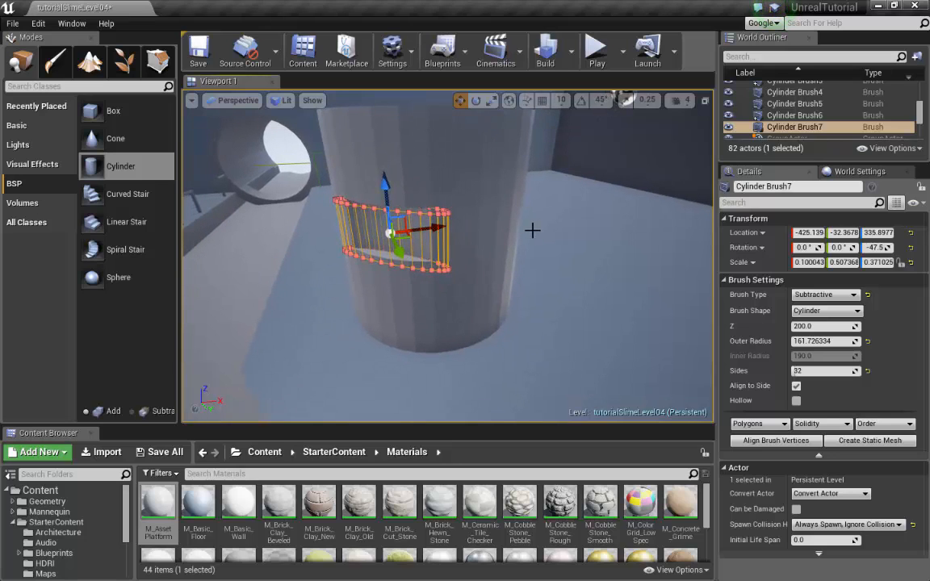
pyautogui.press('r')
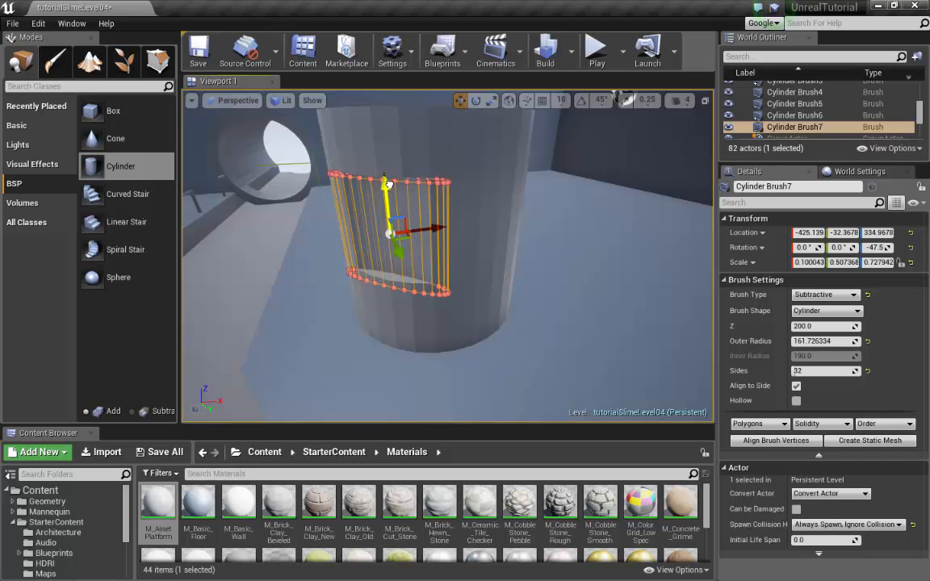
# Step: Lower the barrel's subtractive brush to about Z 324 and widen it to a Y scale of about 0.63
pyautogui.moveTo(514, 230)
pyautogui.mouseDown(button='right')
pyautogui.moveTo(568, 222)
pyautogui.moveTo(504, 246)
pyautogui.moveTo(432, 248)
pyautogui.moveTo(520, 263)
pyautogui.mouseUp(button='right')
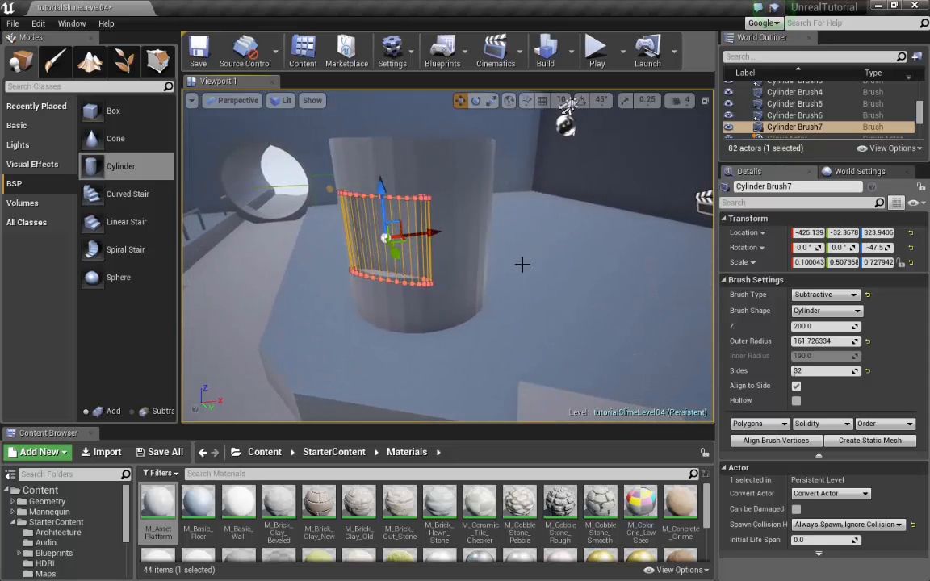
pyautogui.press('r')
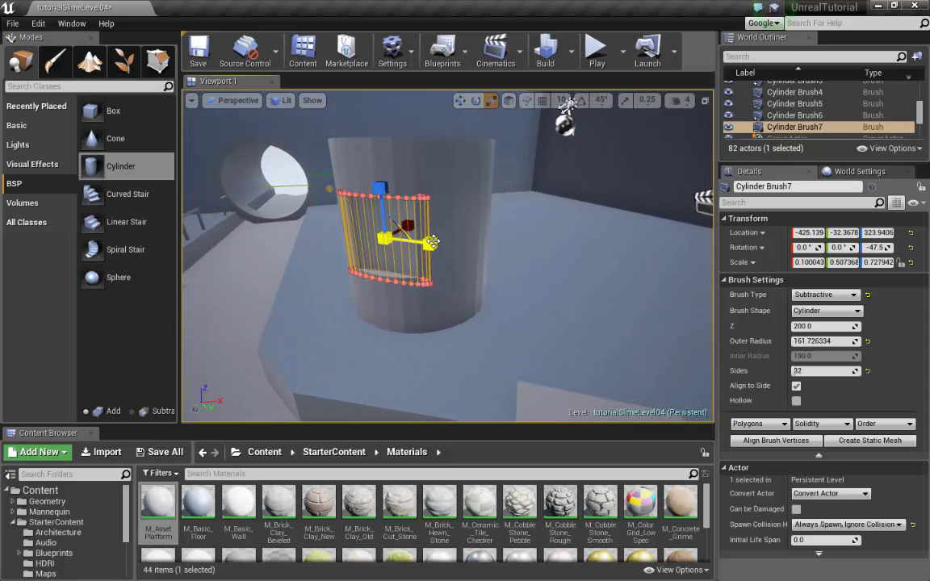
pyautogui.press('f')
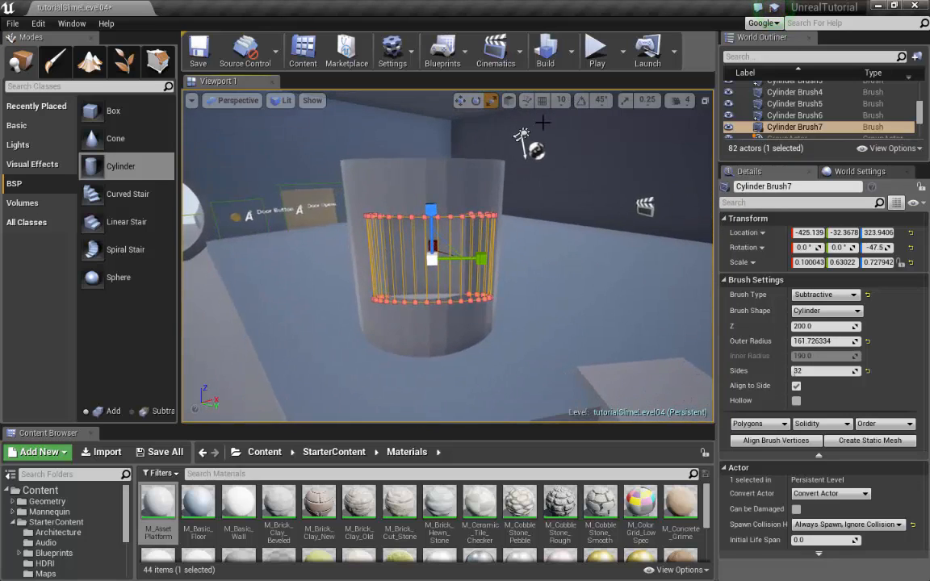
# Step: Play-test the level, crossing to the barrel's platform to examine the opening's height and width against the character
pyautogui.click(596, 50)
pyautogui.press('w')
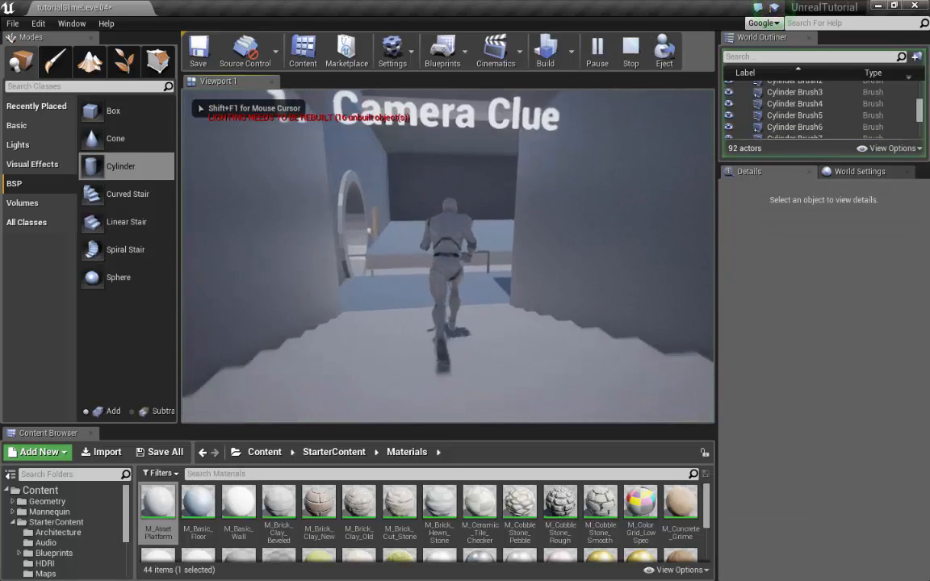
pyautogui.press('a')
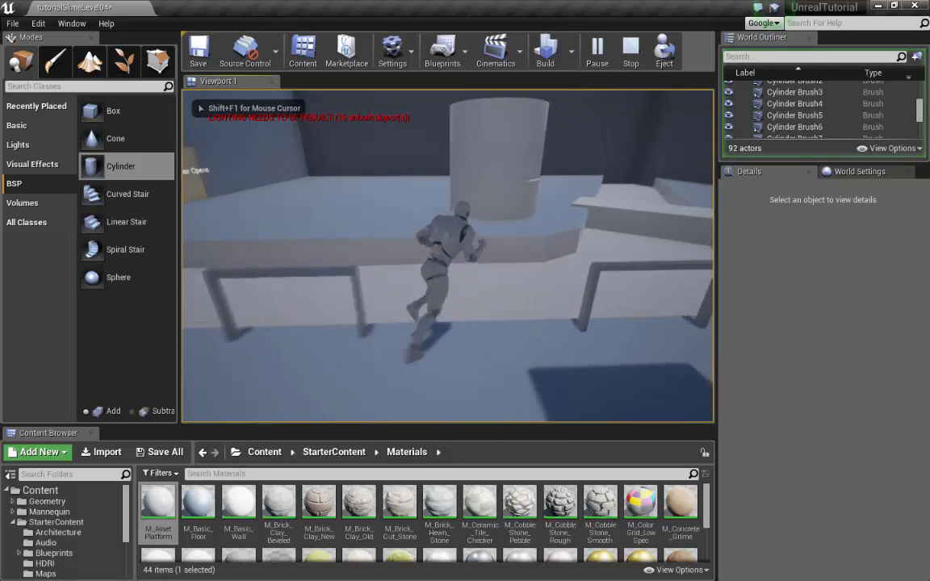
pyautogui.press('space')
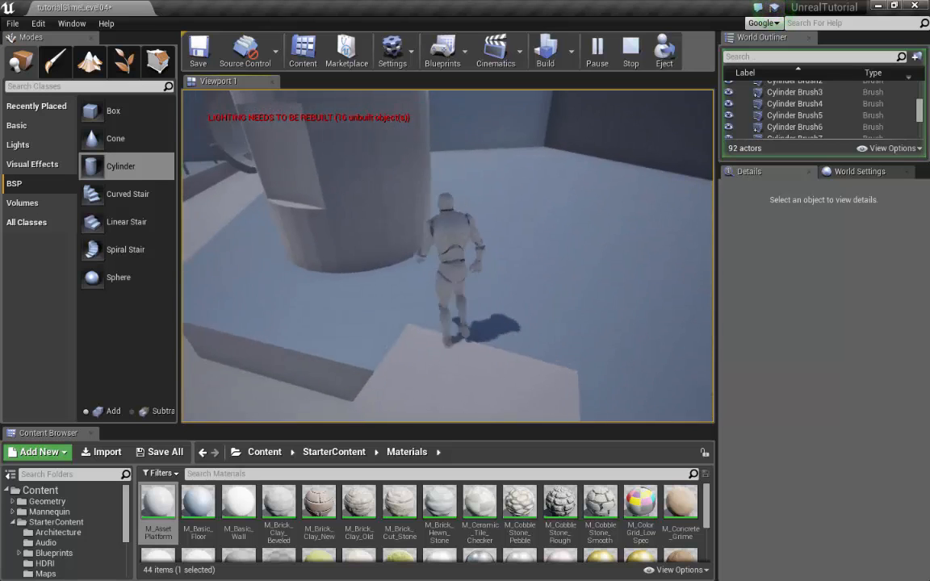
pyautogui.press('w')
pyautogui.press('d')
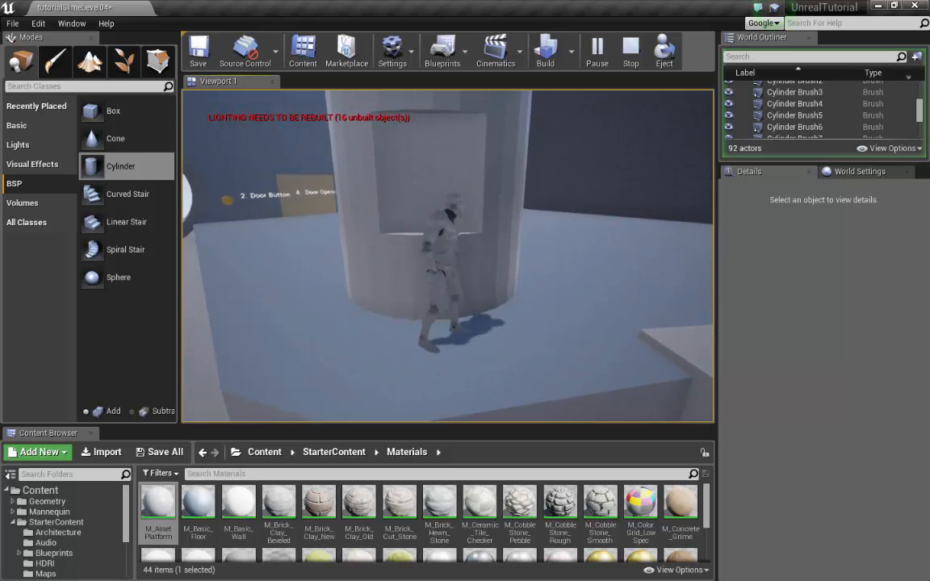
pyautogui.press('a')
pyautogui.press('s')
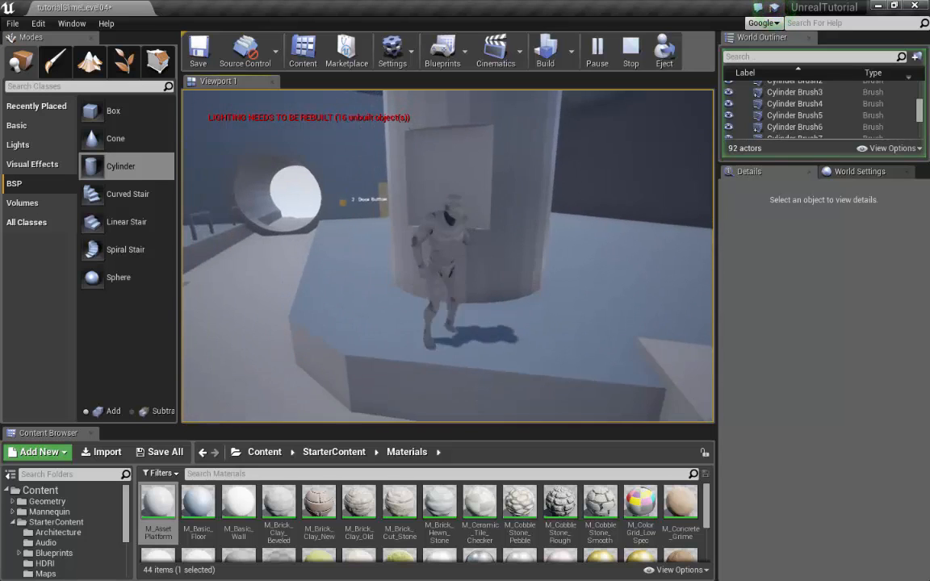
pyautogui.press('w')
pyautogui.press('a')
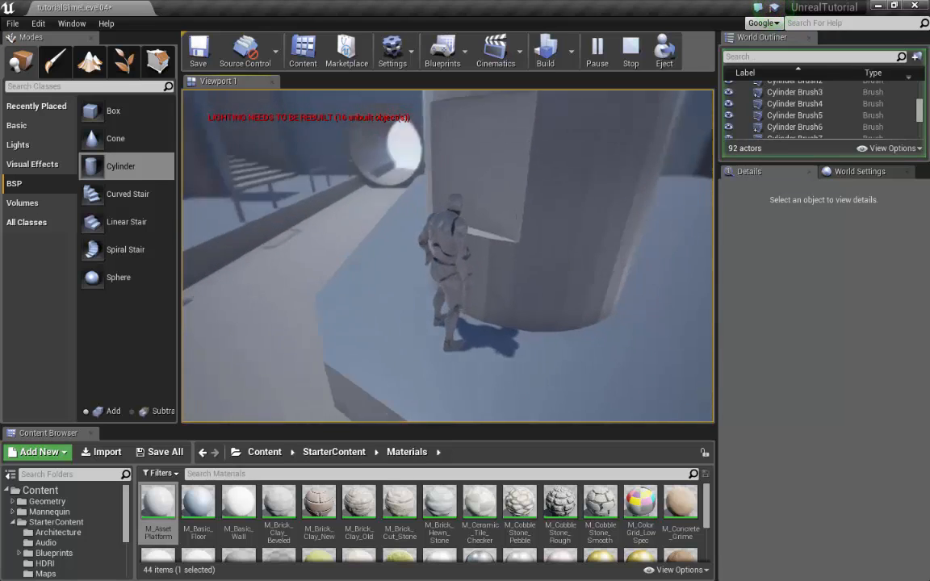
pyautogui.press('Escape')
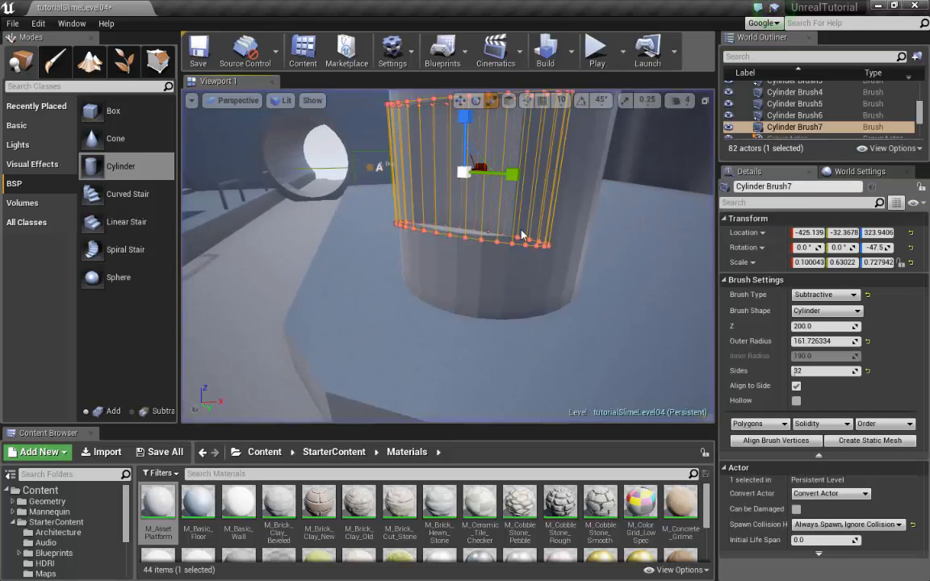
# Step: Lower the barrel's subtractive brush to about Z 294 and widen it to a Y scale of about 0.78
pyautogui.moveTo(546, 179); pyautogui.dragTo(547, 144, button='right')
pyautogui.press('w')
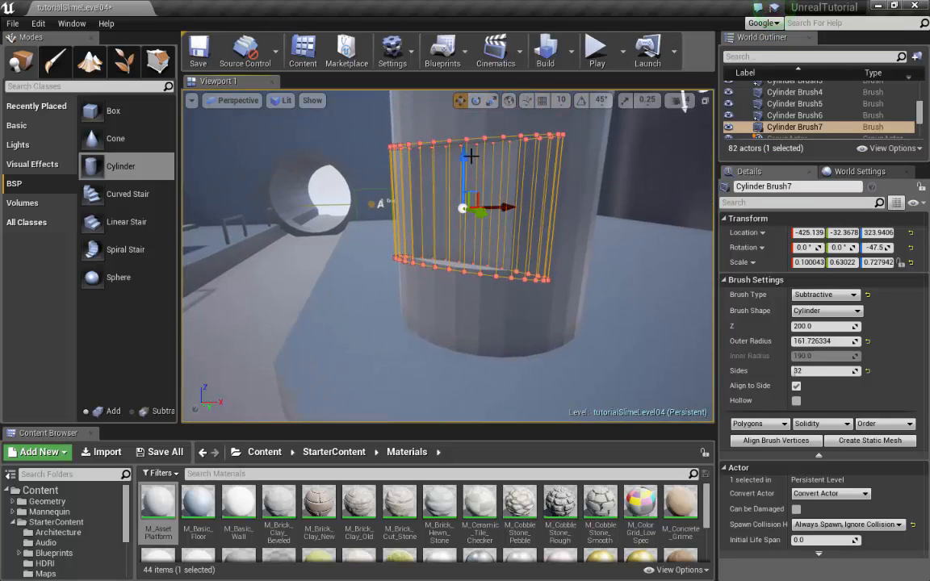
pyautogui.moveTo(465, 158); pyautogui.dragTo(465, 182)
pyautogui.scroll(-5, 637, 145)
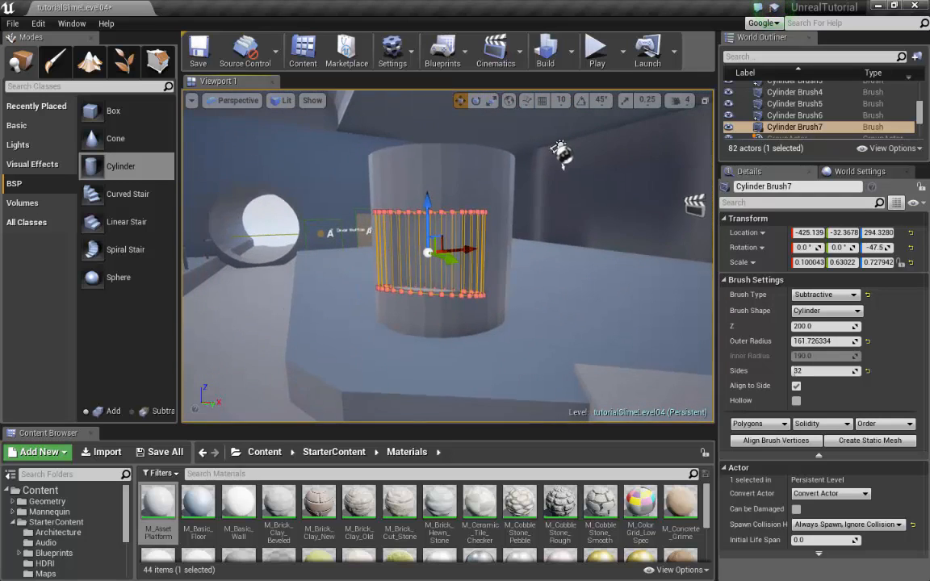
pyautogui.moveTo(637, 241)
pyautogui.keyDown('alt'); pyautogui.mouseDown()
pyautogui.moveTo(557, 241)
pyautogui.moveTo(638, 241)
pyautogui.mouseUp(); pyautogui.keyUp('alt')
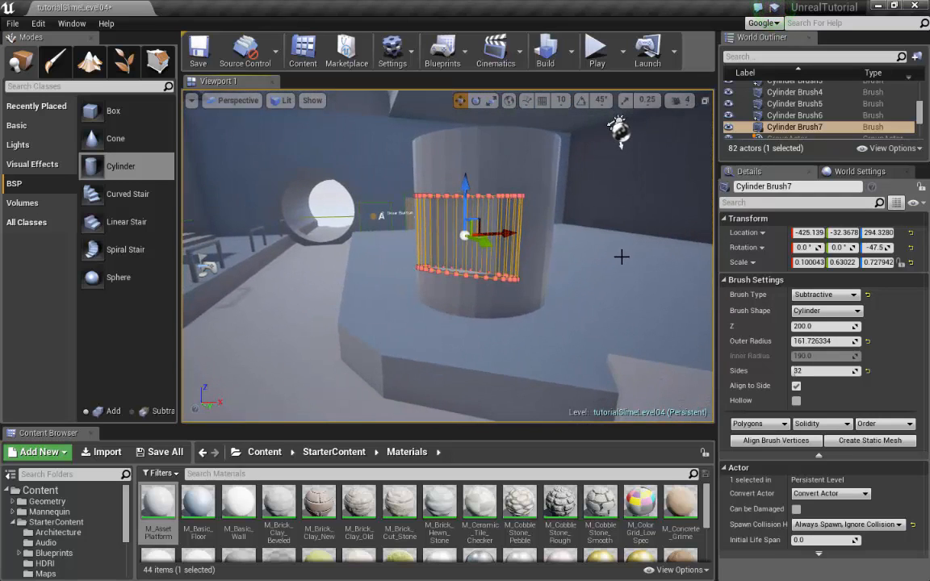
pyautogui.press('r')
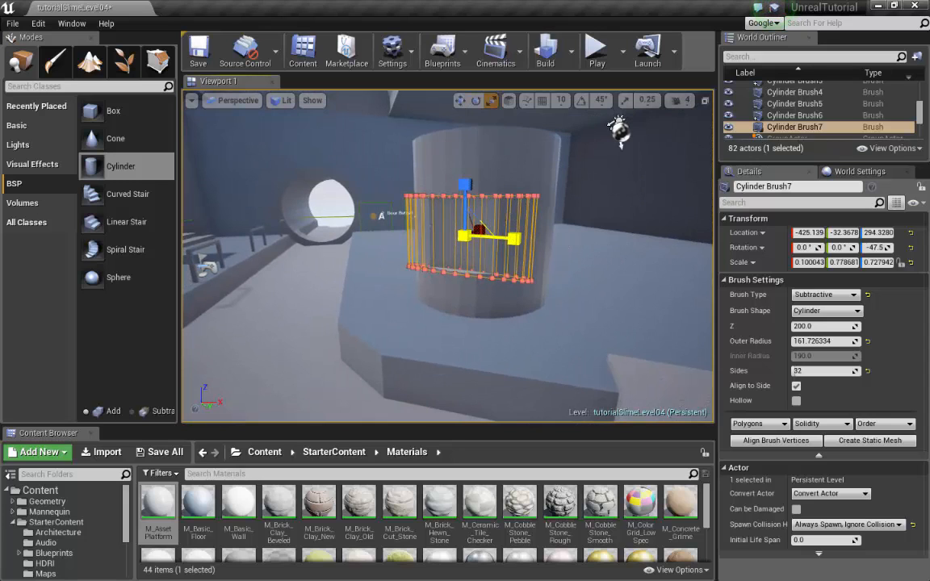
# Step: Shift the widened subtractive brush along the barrel's side to about X -422, Y -42
pyautogui.keyDown('alt'); pyautogui.moveTo(546, 213); pyautogui.dragTo(433, 213); pyautogui.keyUp('alt')
pyautogui.press('w')
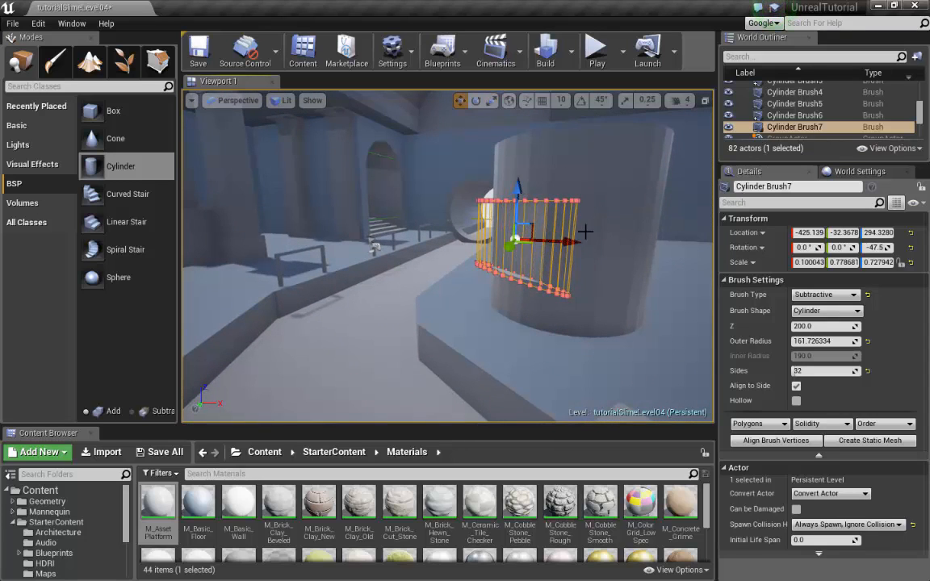
pyautogui.moveTo(575, 238); pyautogui.dragTo(579, 240)
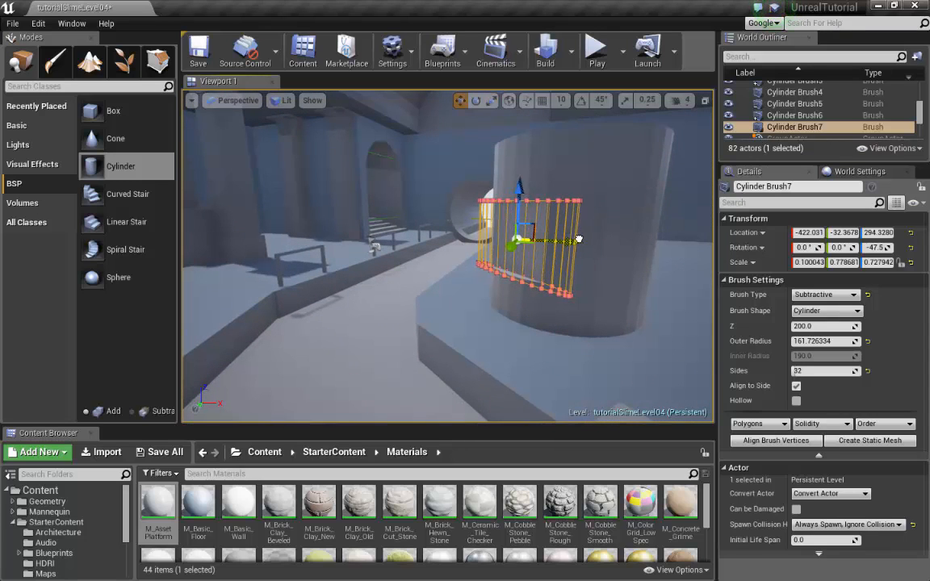
pyautogui.press('f')
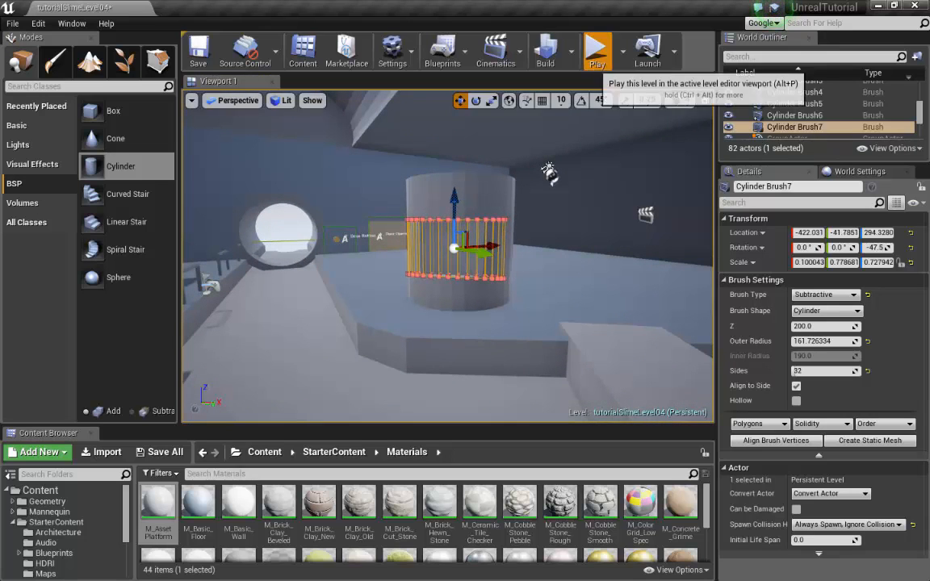
# Step: Play-test the level again, running up to the barrel to check the lowered and widened opening
pyautogui.click(596, 50)
pyautogui.press('w')
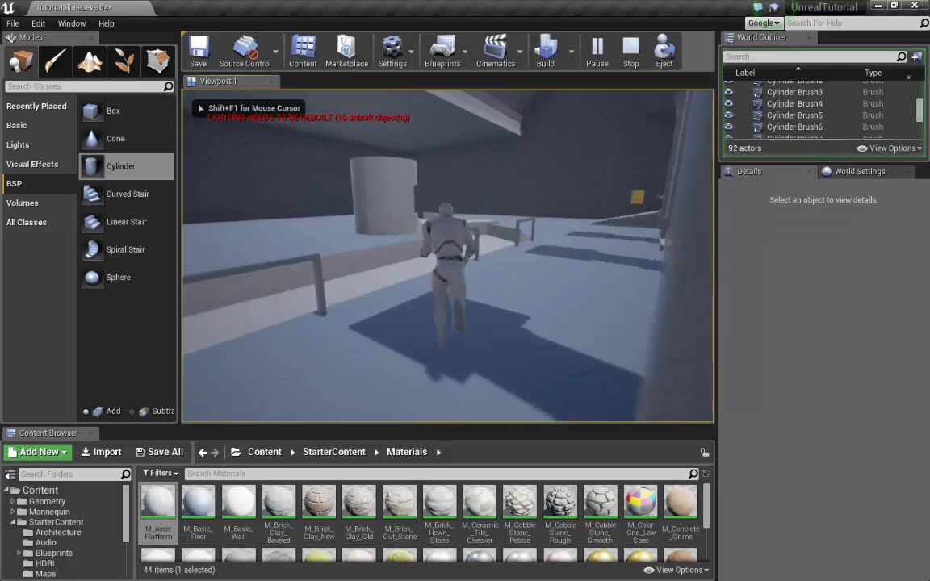
pyautogui.press('space')
pyautogui.press('w')
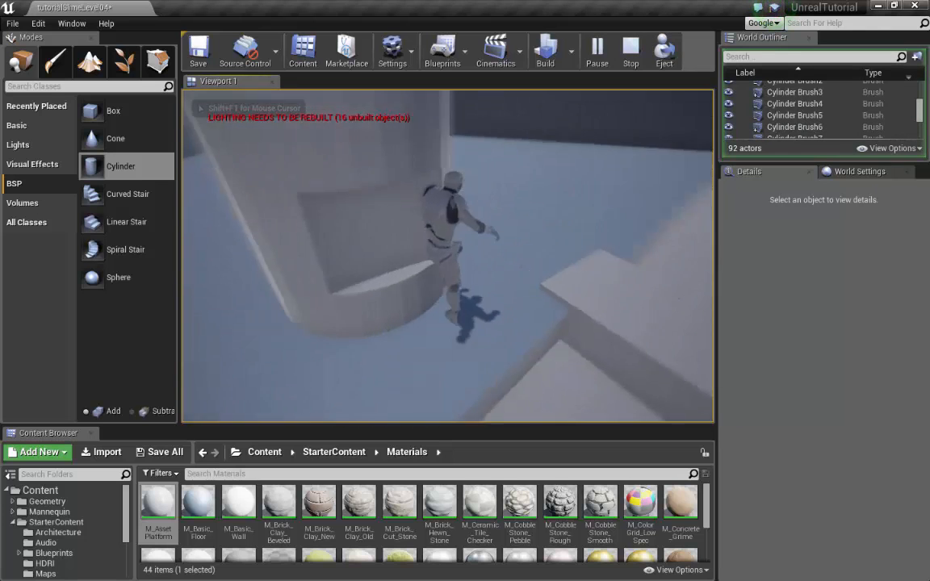
pyautogui.press('w')
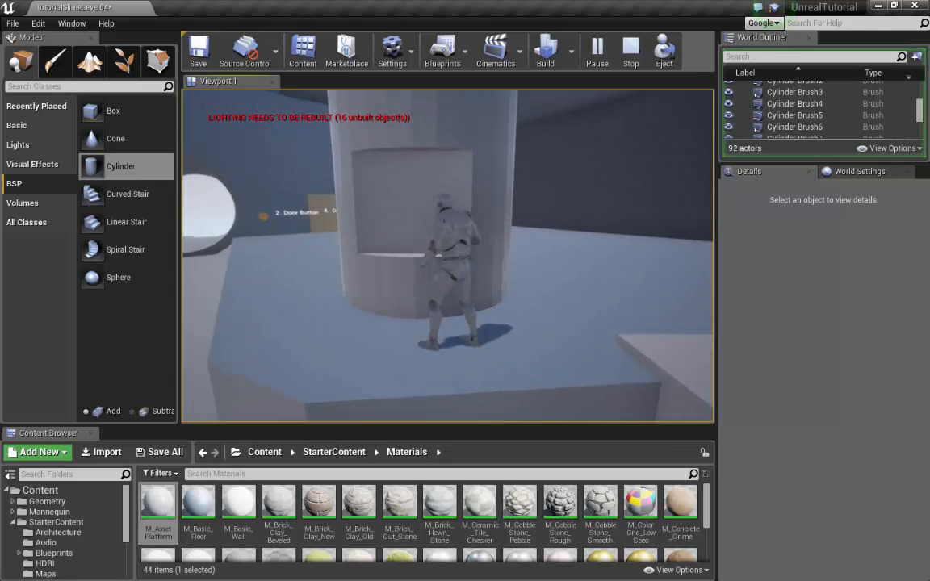
pyautogui.press('w')
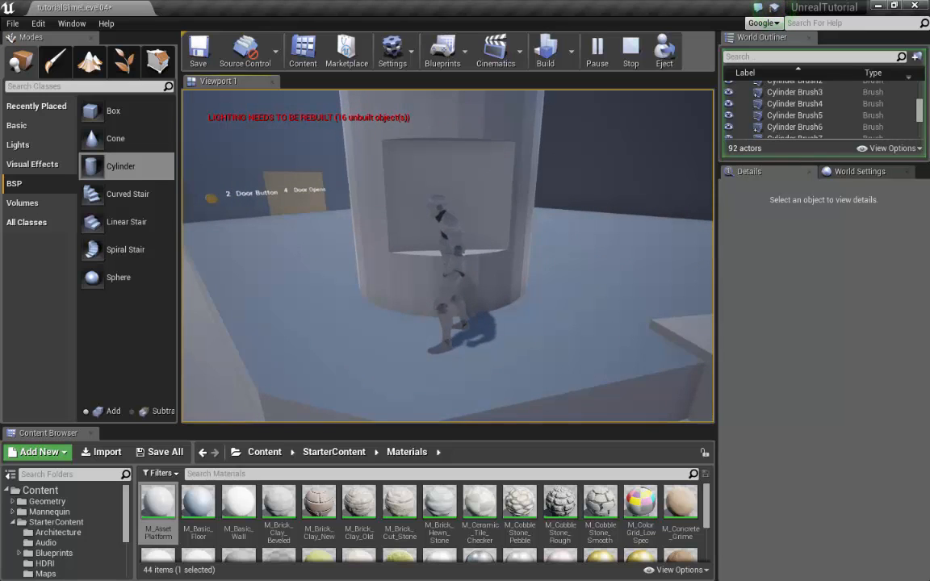
pyautogui.press('Escape')
# Step: Duplicate the additive barrel cylinder and flatten the copy to a Z scale of about 0.15
pyautogui.moveTo(618, 245)
pyautogui.mouseDown(button='right')
pyautogui.moveTo(521, 244)
pyautogui.moveTo(539, 260)
pyautogui.moveTo(539, 240)
pyautogui.mouseUp(button='right')
pyautogui.click(494, 197)
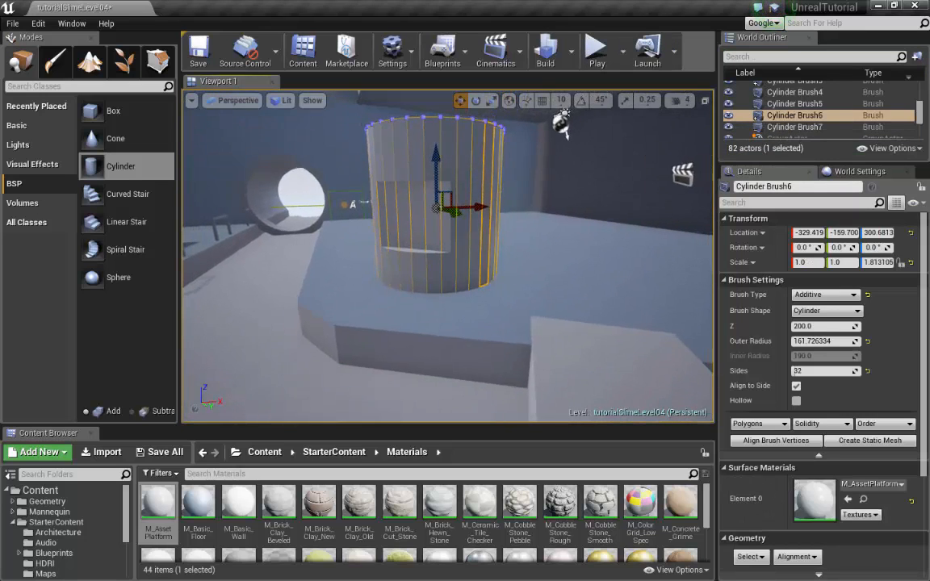
pyautogui.hotkey('ctrl', 'w')
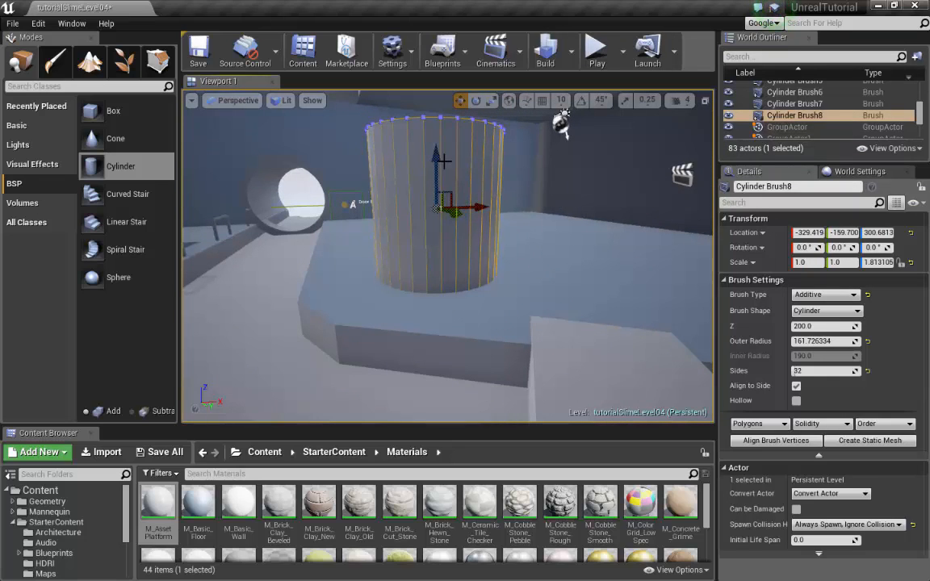
pyautogui.press('r')
pyautogui.moveTo(436, 154); pyautogui.dragTo(437, 209)
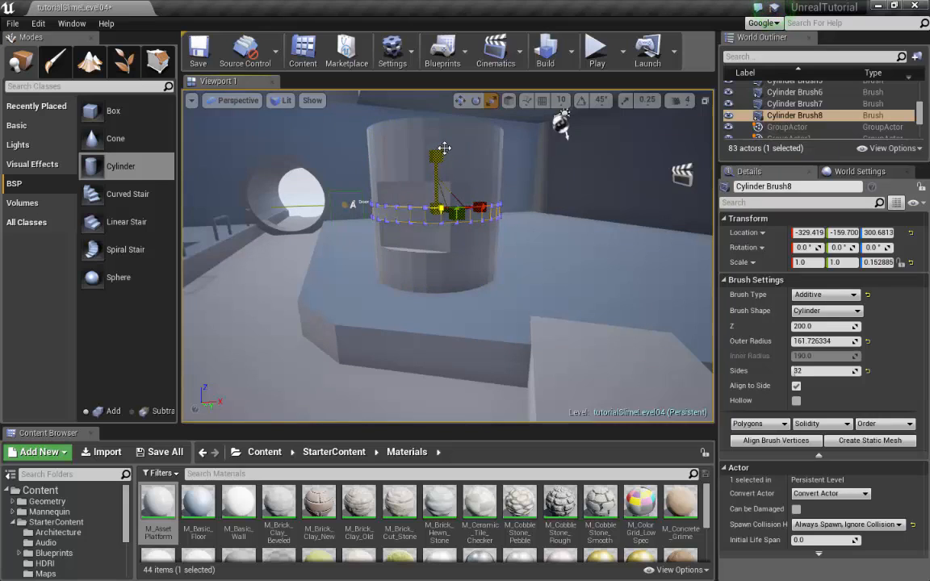
# Step: Raise the flattened cylinder copy to the barrel's top at about Z 481
pyautogui.press('w')
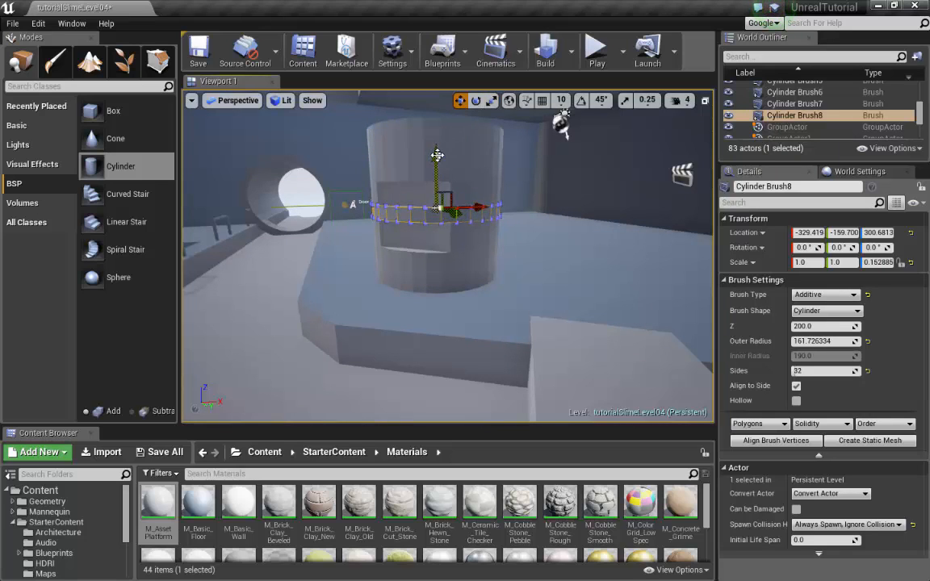
pyautogui.moveTo(437, 155)
pyautogui.mouseDown()
pyautogui.moveTo(437, 97)
pyautogui.moveTo(437, 130)
pyautogui.moveTo(437, 111)
pyautogui.mouseUp()
pyautogui.moveTo(437, 110)
pyautogui.mouseDown(button='right')
pyautogui.moveTo(437, 124)
pyautogui.moveTo(428, 116)
pyautogui.moveTo(470, 141)
pyautogui.moveTo(484, 121)
pyautogui.moveTo(499, 190)
pyautogui.mouseUp(button='right')
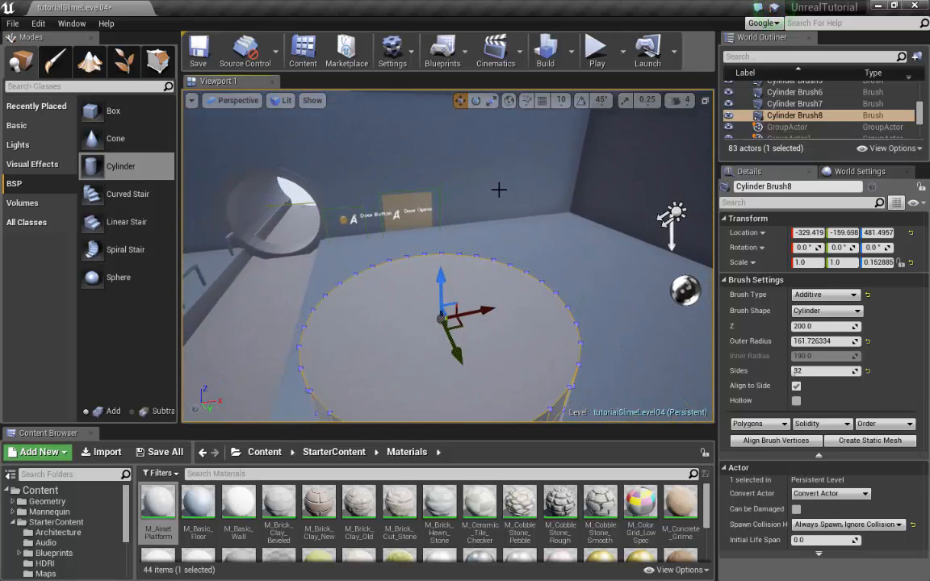
# Step: Widen the rim disc on the barrel to about 1.08 in X and Y and thin its Z scale to about 0.08
pyautogui.press('r')
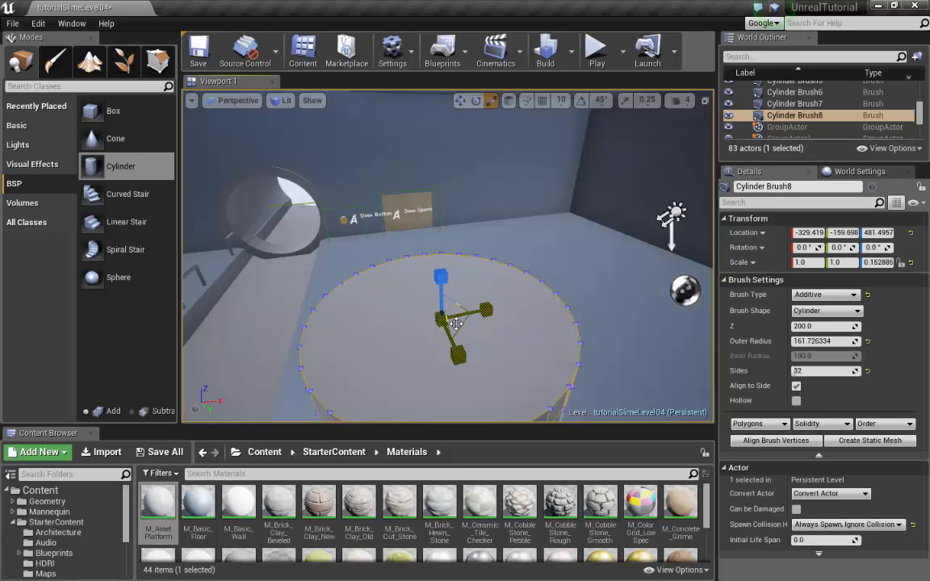
pyautogui.moveTo(455, 322)
pyautogui.mouseDown()
pyautogui.moveTo(467, 311)
pyautogui.moveTo(451, 314)
pyautogui.mouseUp()
pyautogui.press('s')
pyautogui.moveTo(577, 339)
pyautogui.mouseDown(button='right')
pyautogui.moveTo(557, 396)
pyautogui.moveTo(546, 237)
pyautogui.mouseUp(button='right')
pyautogui.press('w')
pyautogui.moveTo(409, 195); pyautogui.dragTo(412, 209)
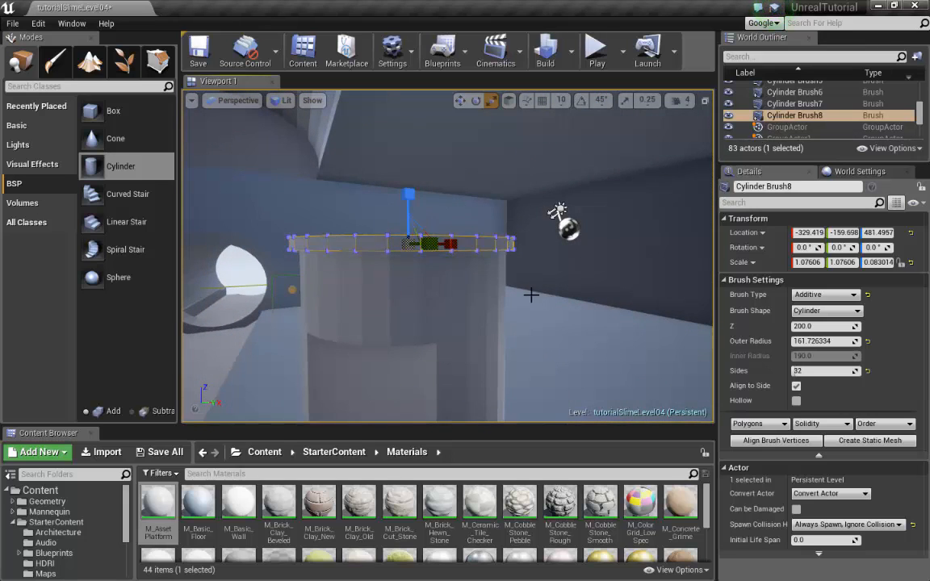
pyautogui.press('w')
pyautogui.moveTo(531, 300)
pyautogui.mouseDown(button='right')
pyautogui.moveTo(565, 331)
pyautogui.moveTo(555, 297)
pyautogui.moveTo(555, 359)
pyautogui.moveTo(528, 369)
pyautogui.moveTo(528, 299)
pyautogui.mouseUp(button='right')
pyautogui.press('s')
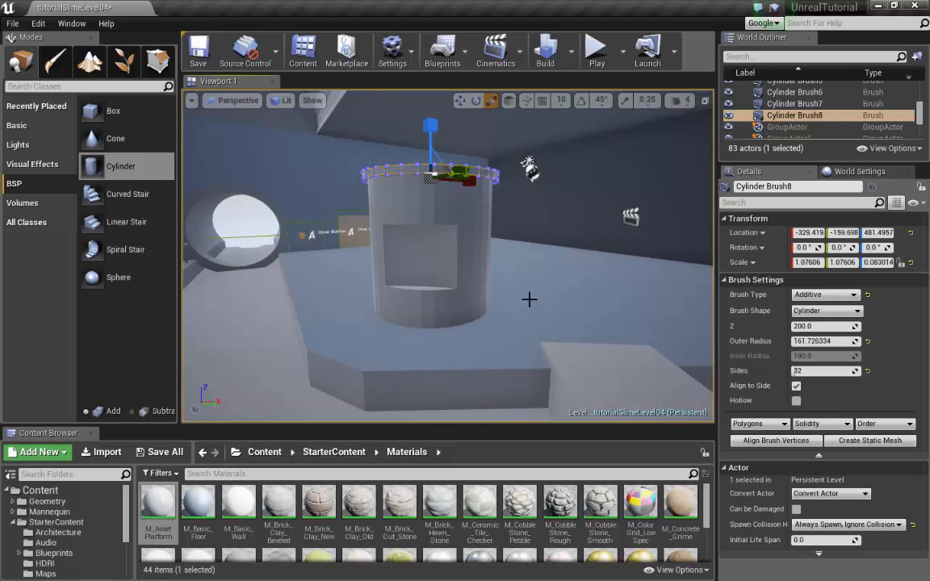
# Step: Duplicate the rim disc and lower the copy to about Z 430, between the barrel's rim and opening
pyautogui.hotkey('ctrl', 'w')
pyautogui.press('w')
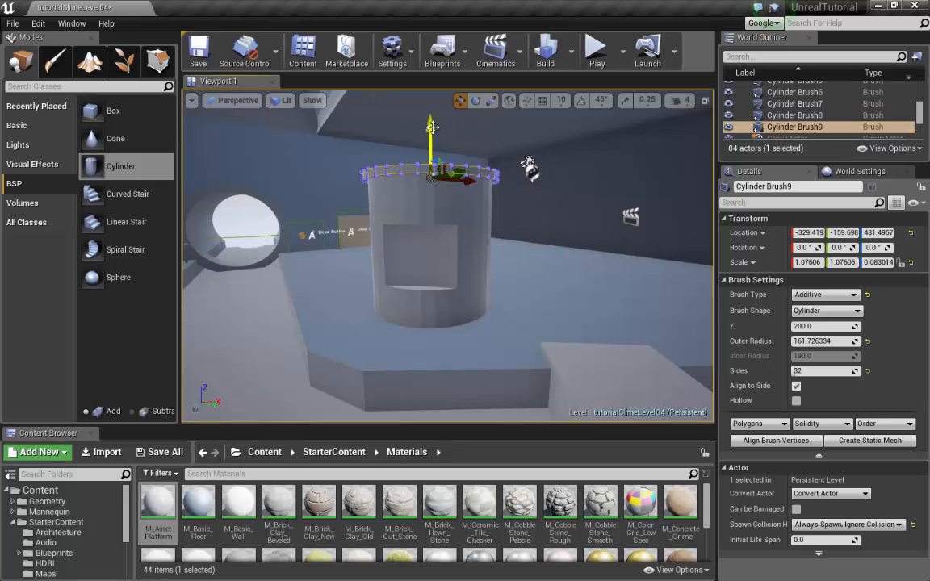
pyautogui.moveTo(432, 127); pyautogui.dragTo(433, 156)
# Step: Thin the band between the barrel's rim and opening to a Z scale of 0.05
pyautogui.press('r')
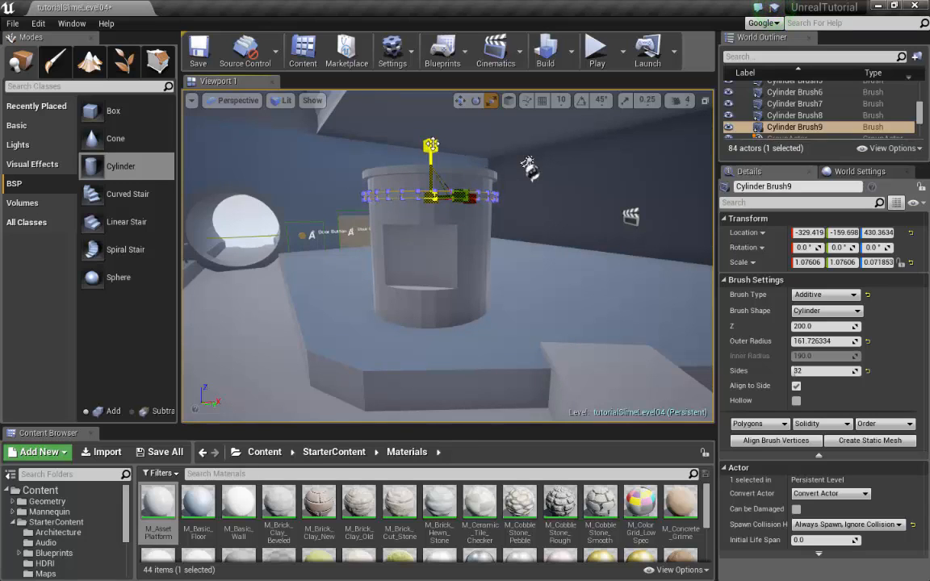
pyautogui.click(877, 262)
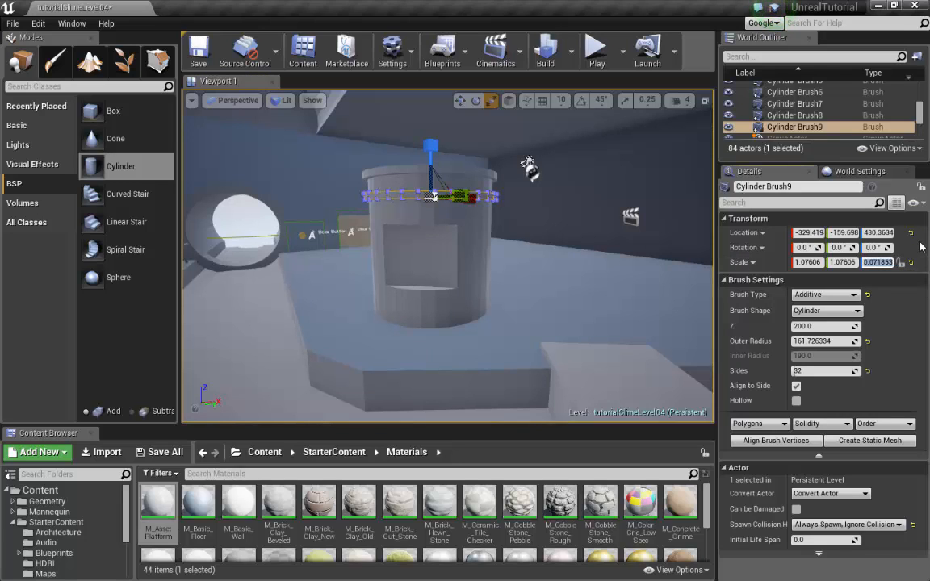
pyautogui.press('Return')
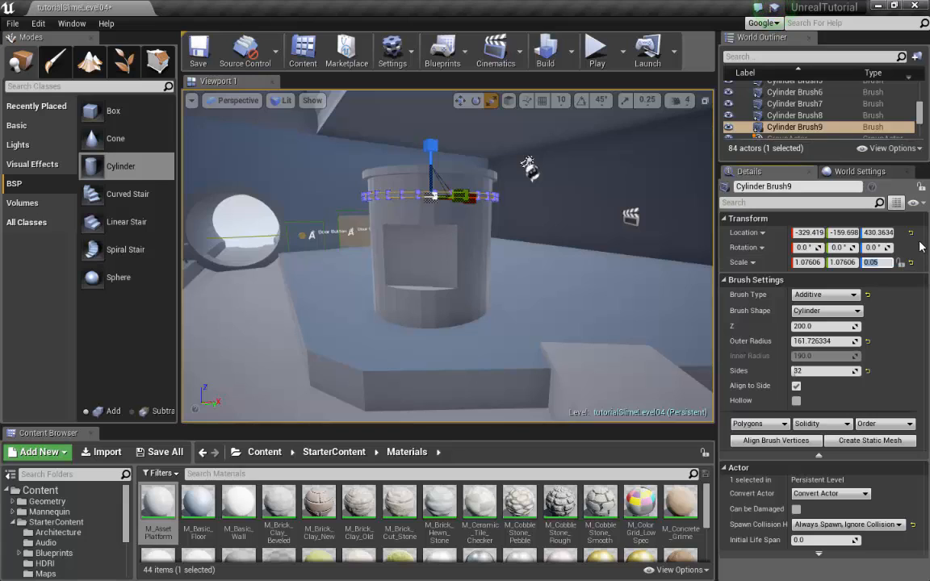
# Step: Set the thin band's X and Y scale to 1
pyautogui.click(853, 263)
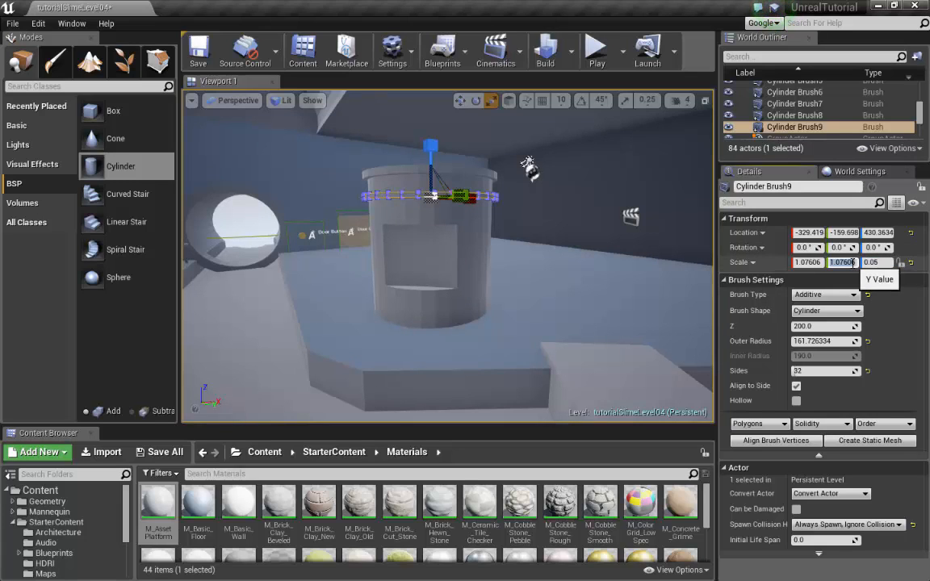
pyautogui.write('1')
pyautogui.press('Return')
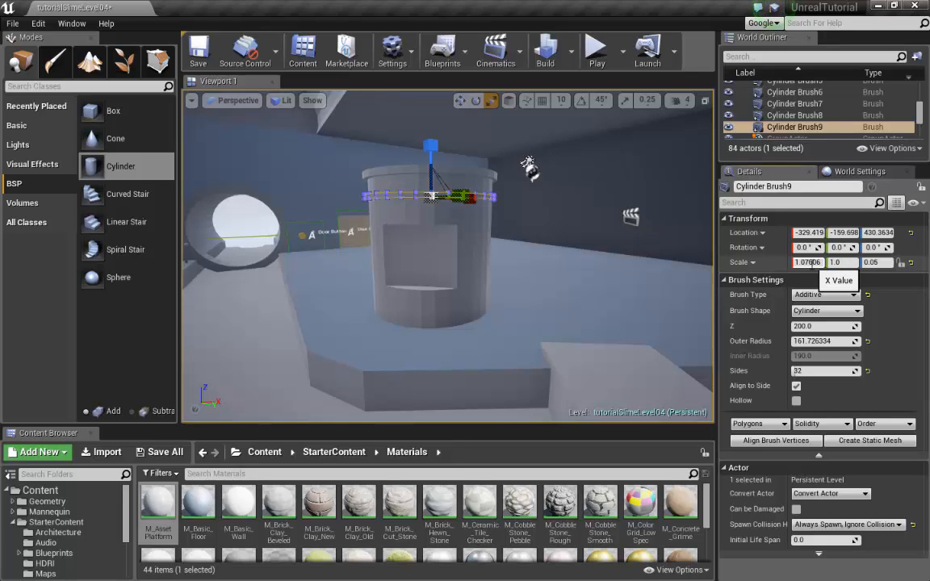
pyautogui.click(811, 263)
pyautogui.write('1')
pyautogui.press('Return')
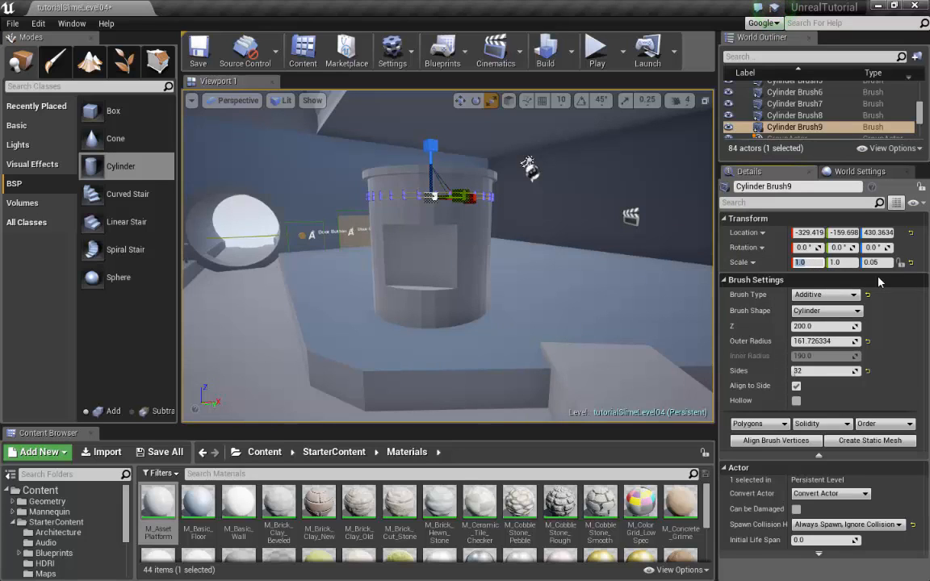
# Step: Set the thin band's X and Y scale to 1.06 so it sits slightly proud of the barrel
pyautogui.write('1')
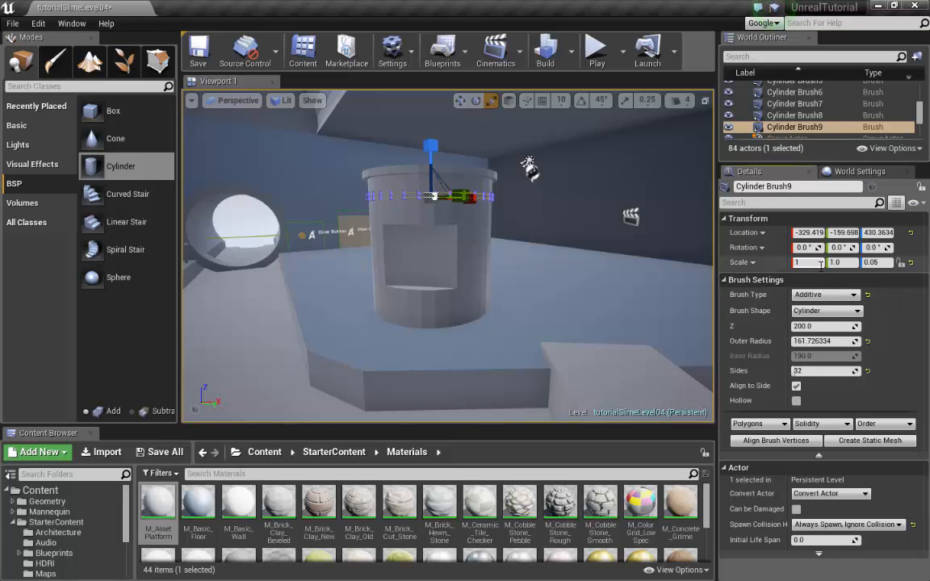
pyautogui.write('.06')
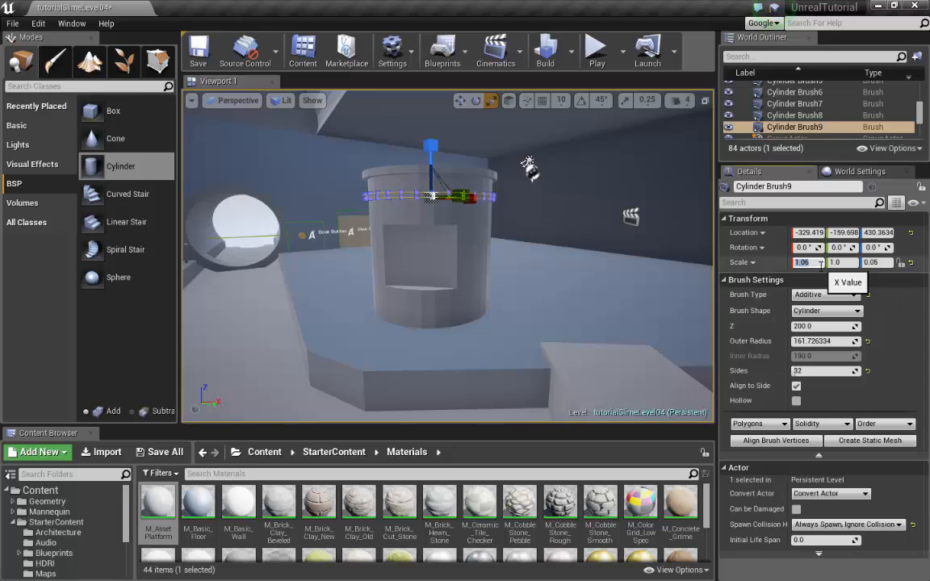
pyautogui.click(843, 263)
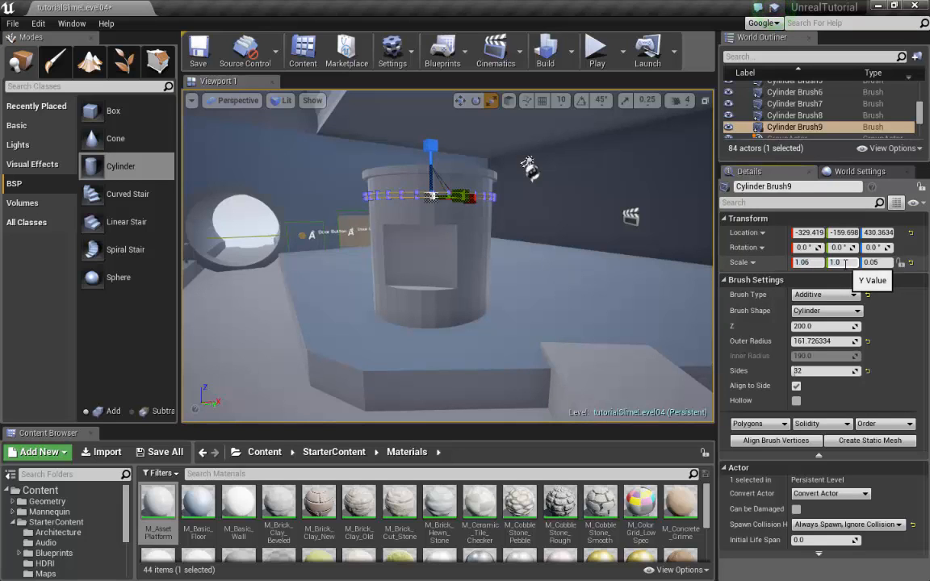
pyautogui.write('1.06')
pyautogui.press('Return')
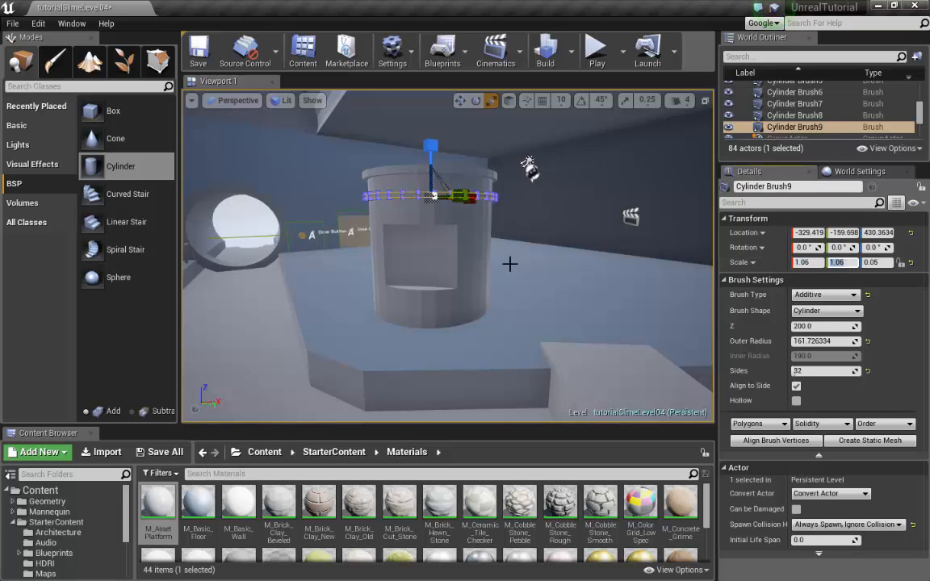
# Step: Play-test the level, running the character up to the barrel to examine its rim and band, and end the test
pyautogui.click(596, 52)
pyautogui.press('w')
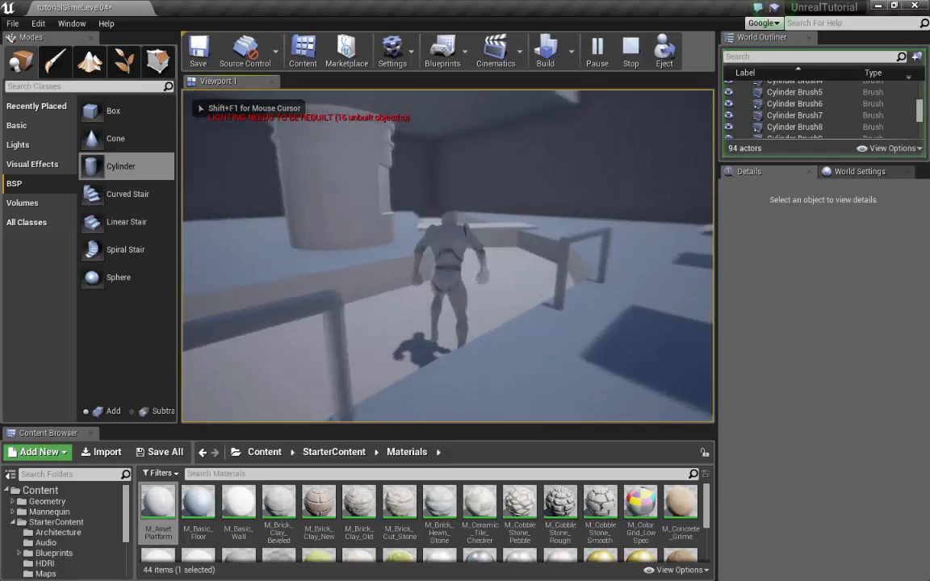
pyautogui.press('space')
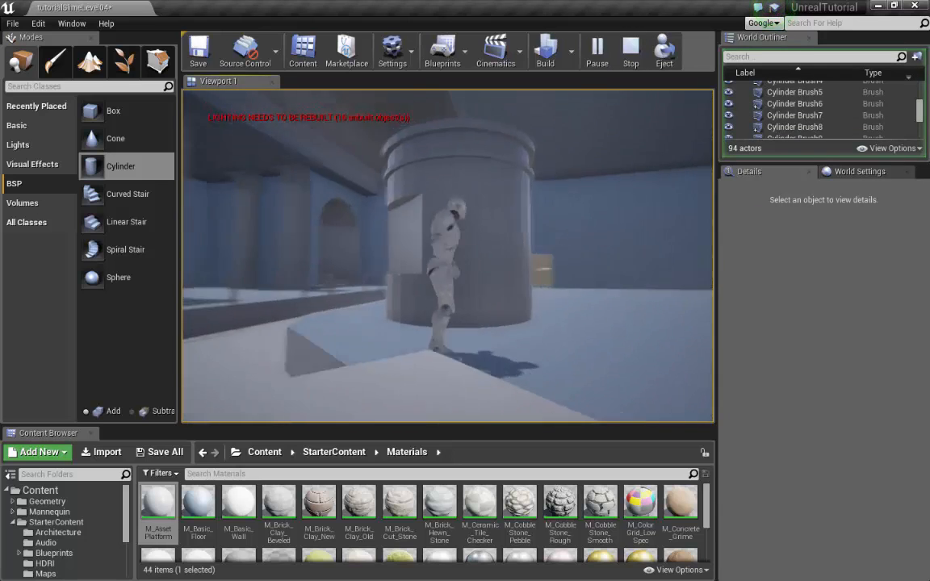
pyautogui.press('s')
pyautogui.press('w')
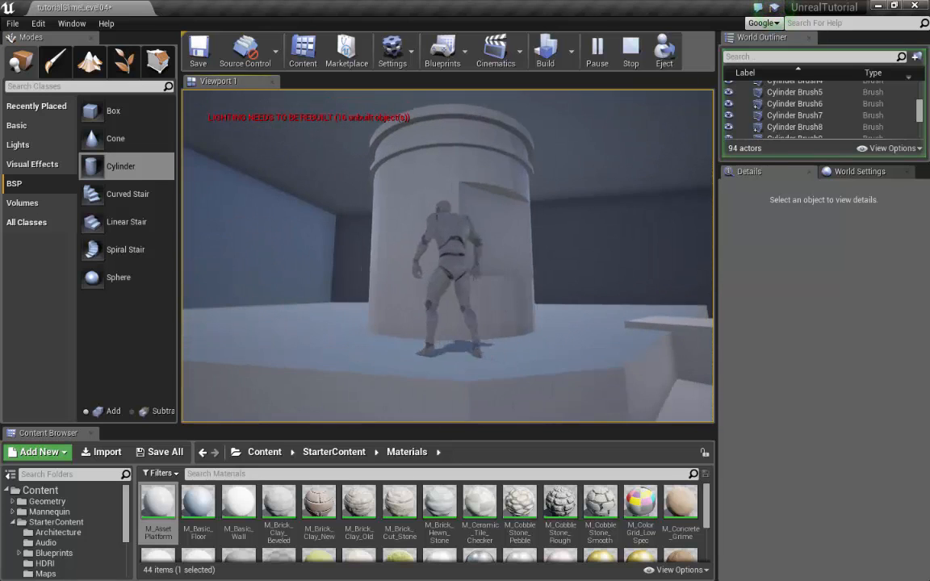
pyautogui.press('a')
pyautogui.press('d')
pyautogui.press('s')
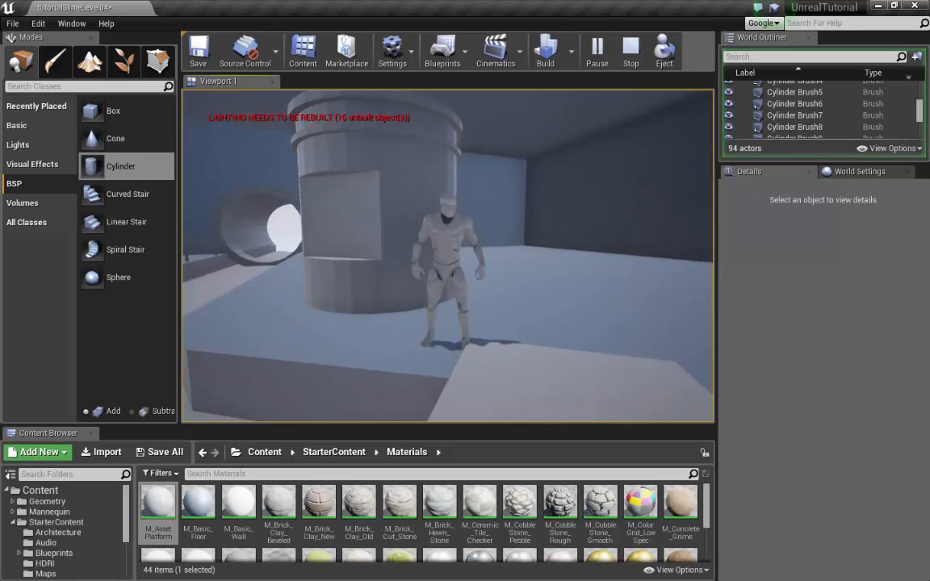
pyautogui.press('Escape')
# Step: Compare the barrel's bands with the concept art image GameConceptArt.jpg and return to a close view of the barrel
pyautogui.moveTo(929, 81); pyautogui.dragTo(576, 72)
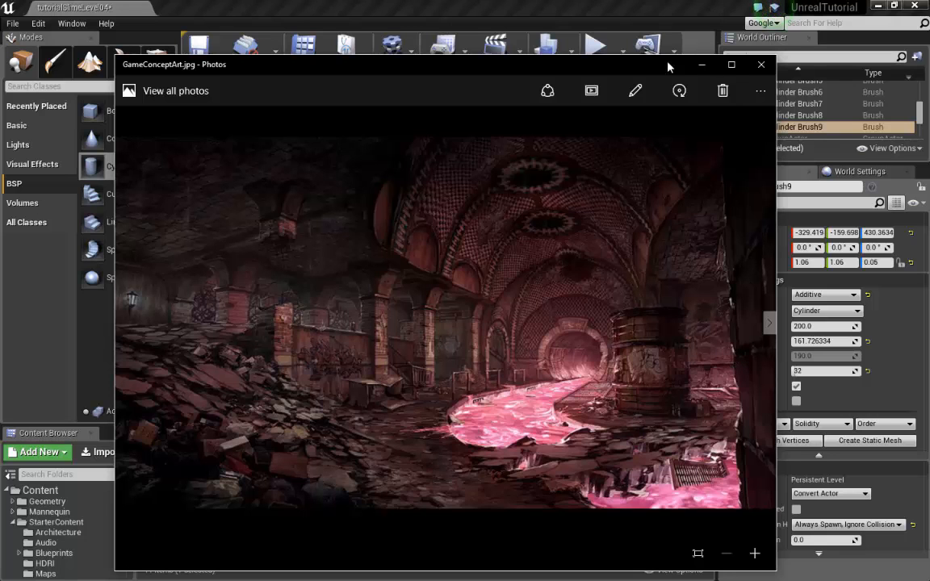
pyautogui.moveTo(668, 66); pyautogui.dragTo(929, 69)
pyautogui.moveTo(671, 196); pyautogui.dragTo(601, 157, button='right')
pyautogui.moveTo(567, 216); pyautogui.dragTo(587, 222, button='right')
pyautogui.press('w')
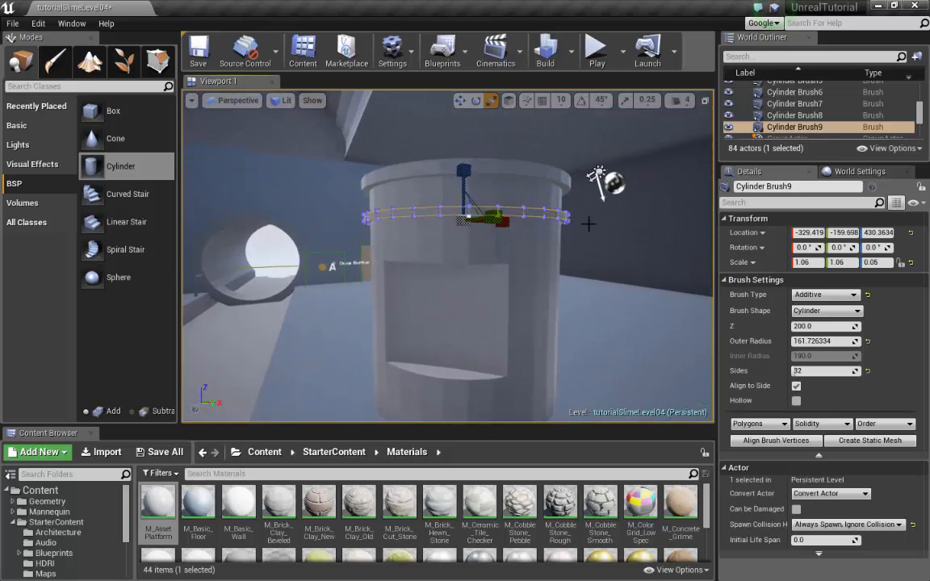
# Step: Duplicate the thin band and lower the copy to about Z 398, just above the barrel's opening
pyautogui.hotkey('ctrl', 'w')
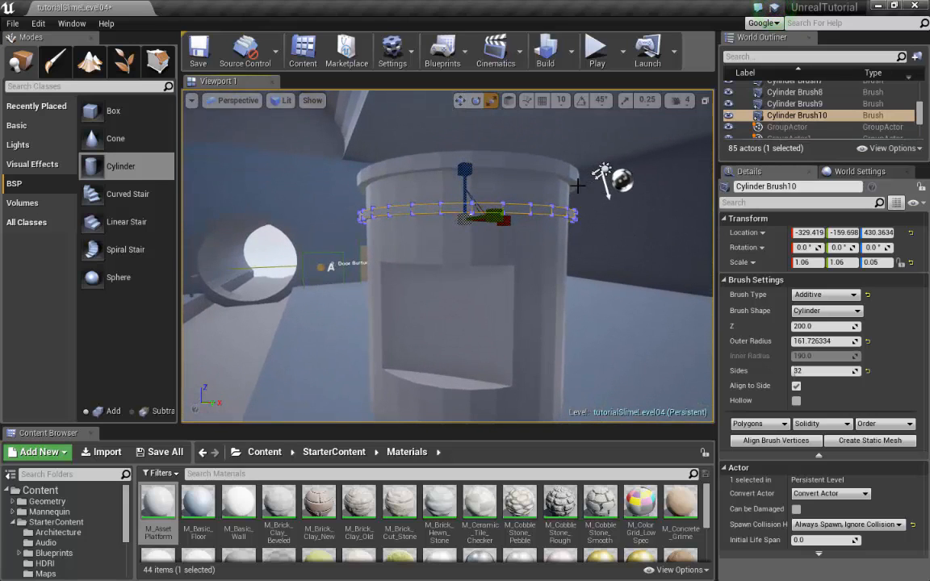
pyautogui.press('w')
pyautogui.moveTo(465, 172); pyautogui.dragTo(464, 191)
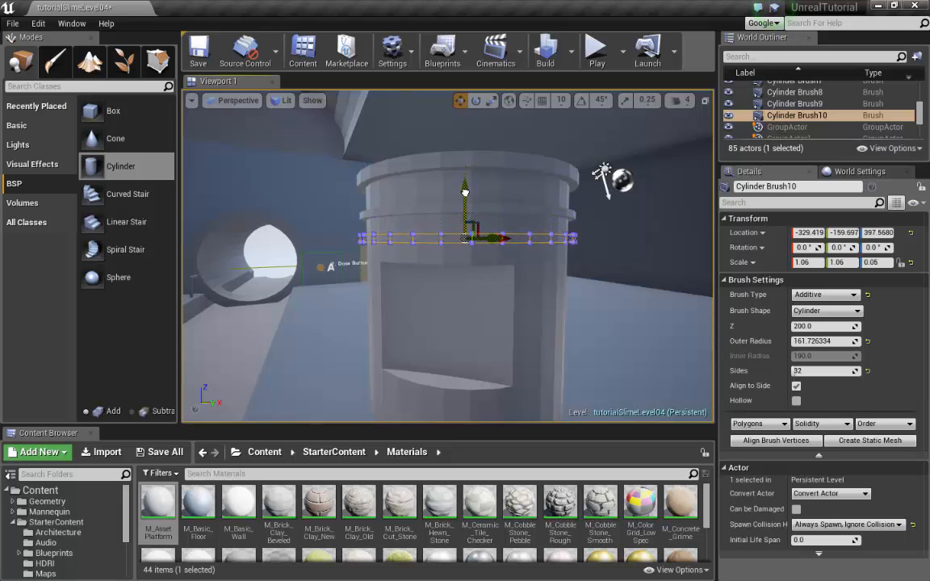
# Step: Duplicate the barrel's top rim twice, placing one copy at the opening's upper edge and the other below the opening at about Z 213
pyautogui.click(511, 172)
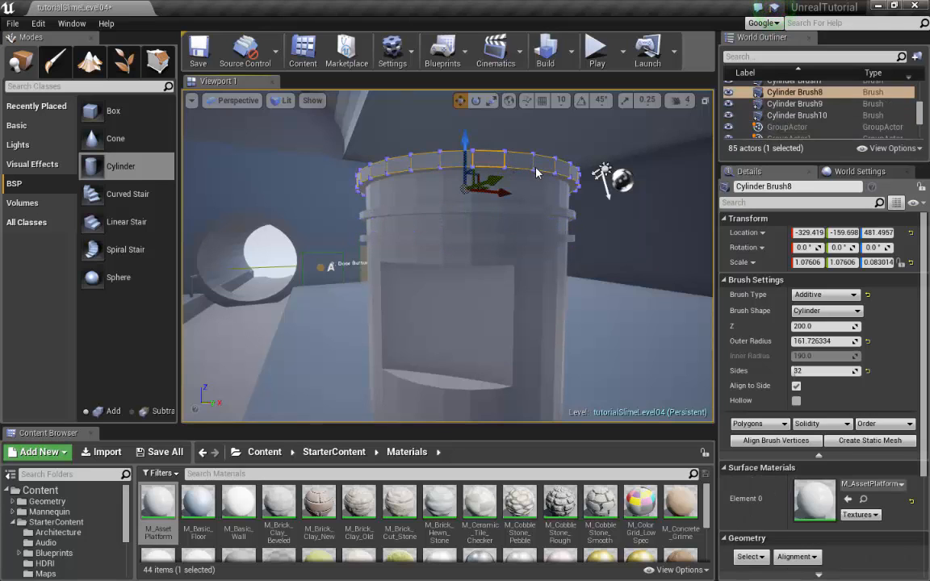
pyautogui.moveTo(472, 139)
pyautogui.keyDown('alt'); pyautogui.mouseDown()
pyautogui.moveTo(461, 209)
pyautogui.moveTo(483, 297)
pyautogui.mouseUp(); pyautogui.keyUp('alt')
pyautogui.hotkey('ctrl', 'w')
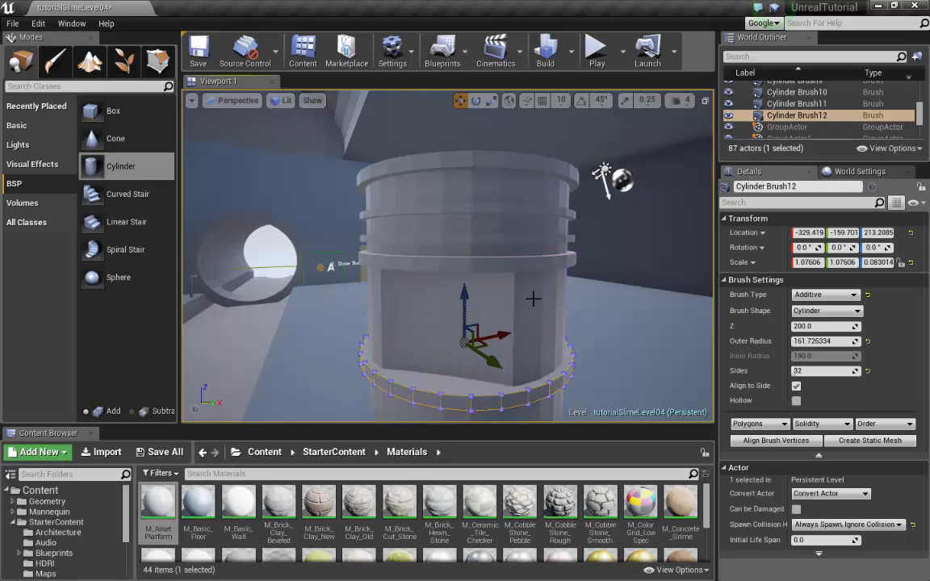
# Step: Duplicate the band below the opening, lower the copy to the barrel's base at about Z 132 and thicken its Z scale to about 0.21
pyautogui.press('a')
pyautogui.moveTo(532, 299)
pyautogui.mouseDown(button='right')
pyautogui.moveTo(544, 321)
pyautogui.moveTo(585, 319)
pyautogui.moveTo(489, 322)
pyautogui.moveTo(546, 298)
pyautogui.mouseUp(button='right')
pyautogui.press('w')
pyautogui.press('d')
pyautogui.press('s')
pyautogui.hotkey('ctrl', 'w')
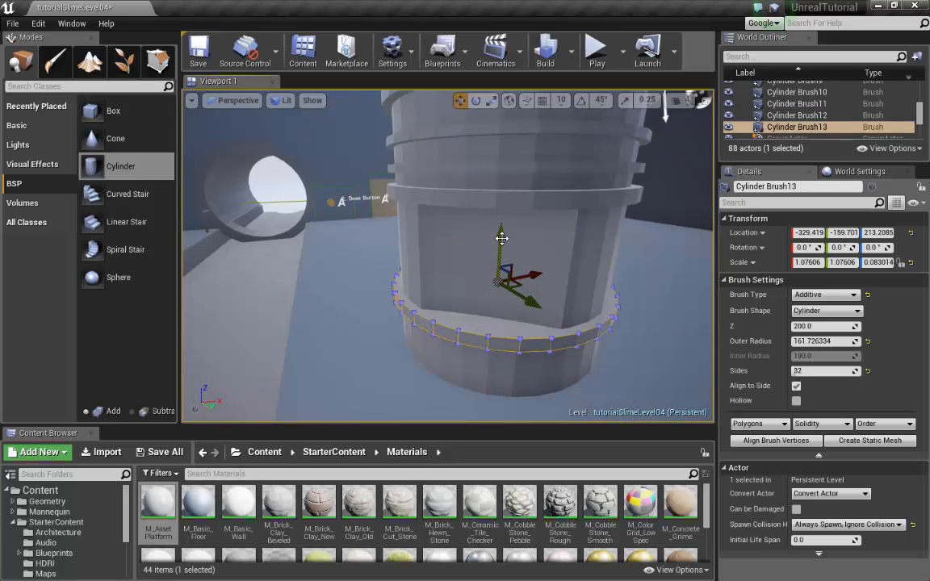
pyautogui.moveTo(501, 237); pyautogui.dragTo(502, 276)
pyautogui.press('r')
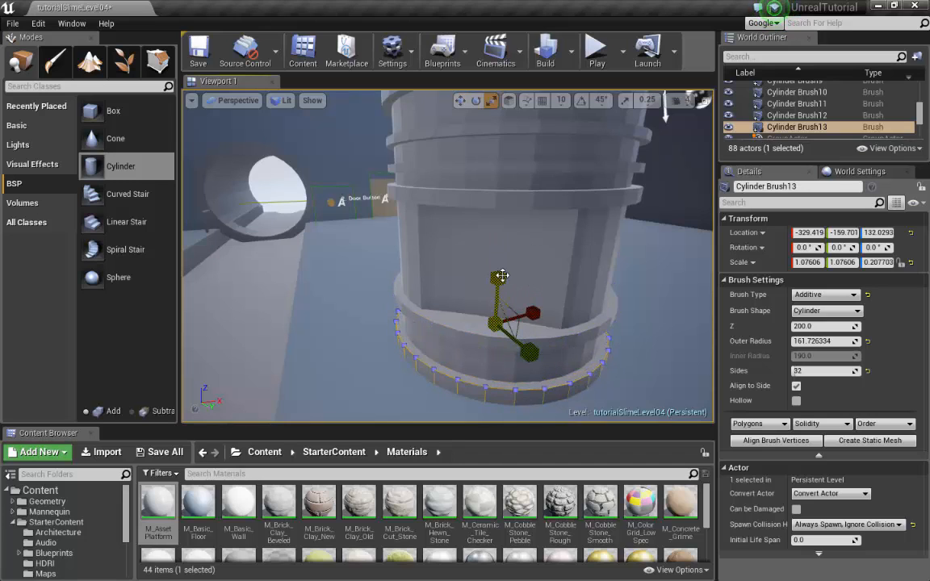
# Step: Set the base ring's X and Y scale to 1.2
pyautogui.click(853, 263)
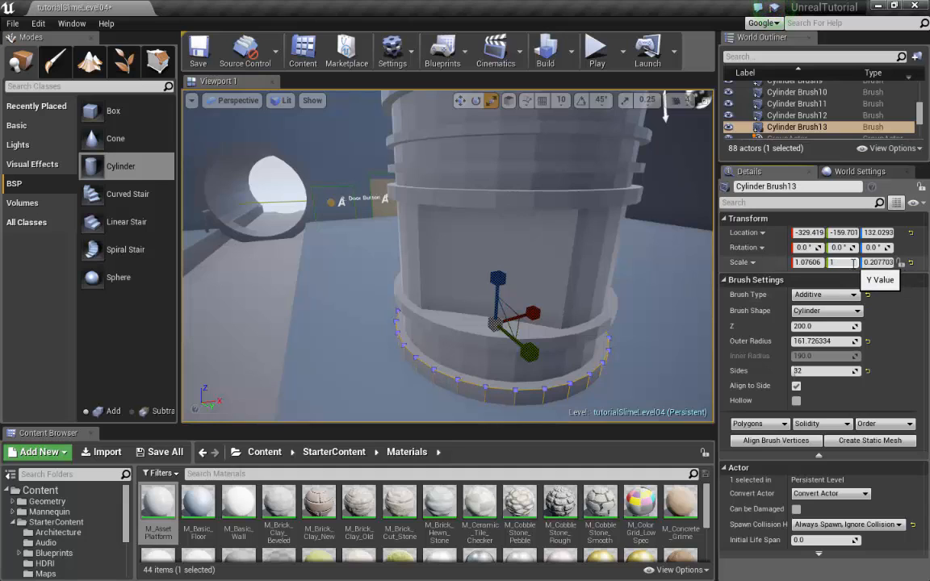
pyautogui.press('Return')
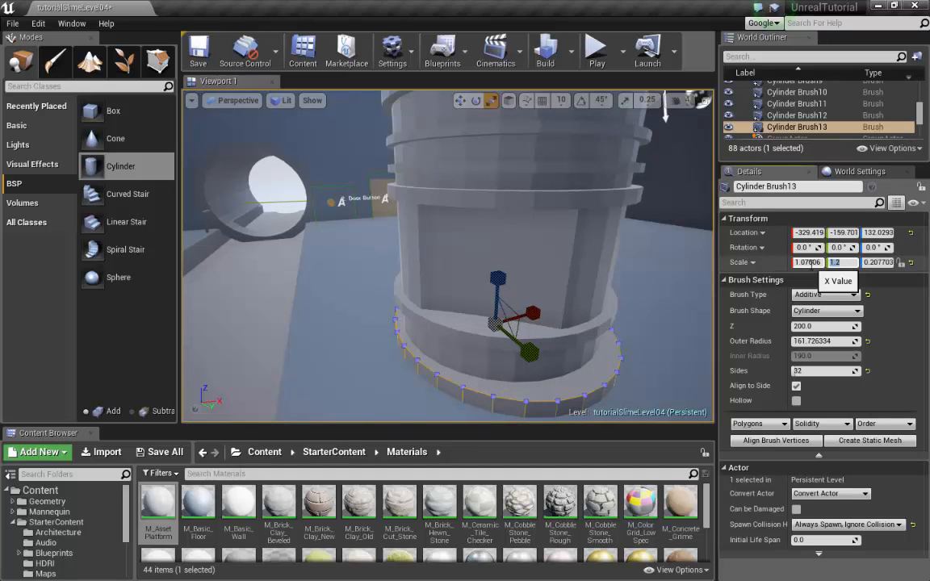
pyautogui.click(808, 263)
pyautogui.write('1.2')
pyautogui.press('Return')
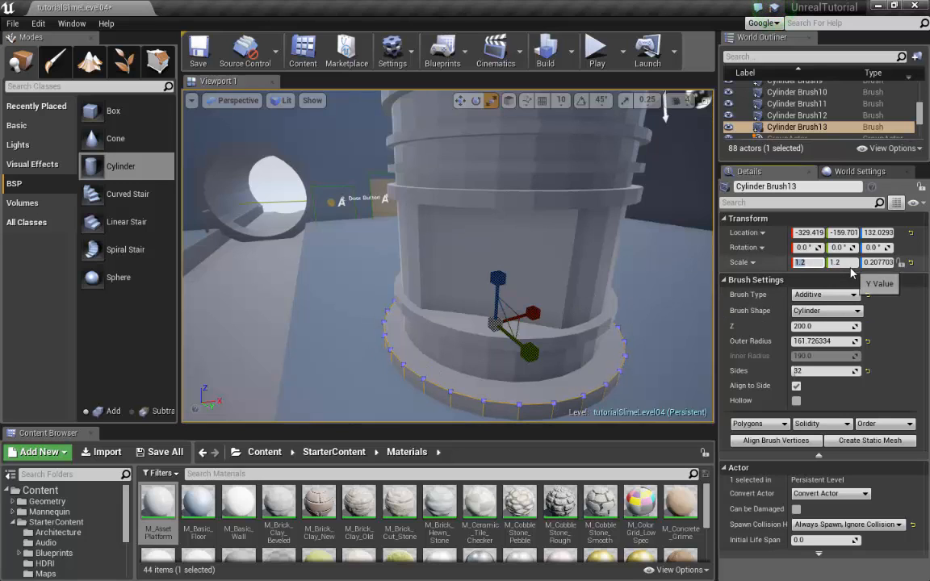
# Step: Set the base ring's X and Y scale to 1.1
pyautogui.write('1')
pyautogui.press('Return')
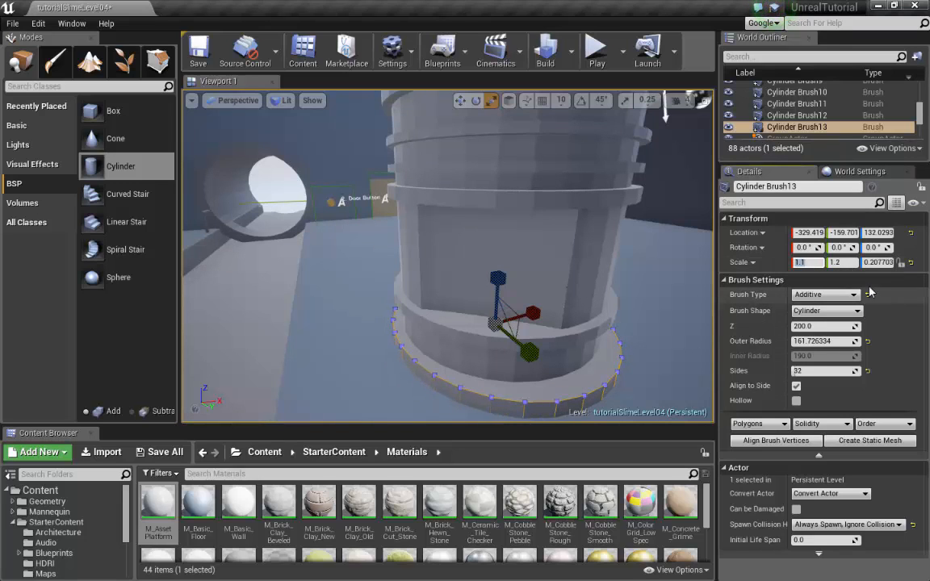
pyautogui.click(851, 264)
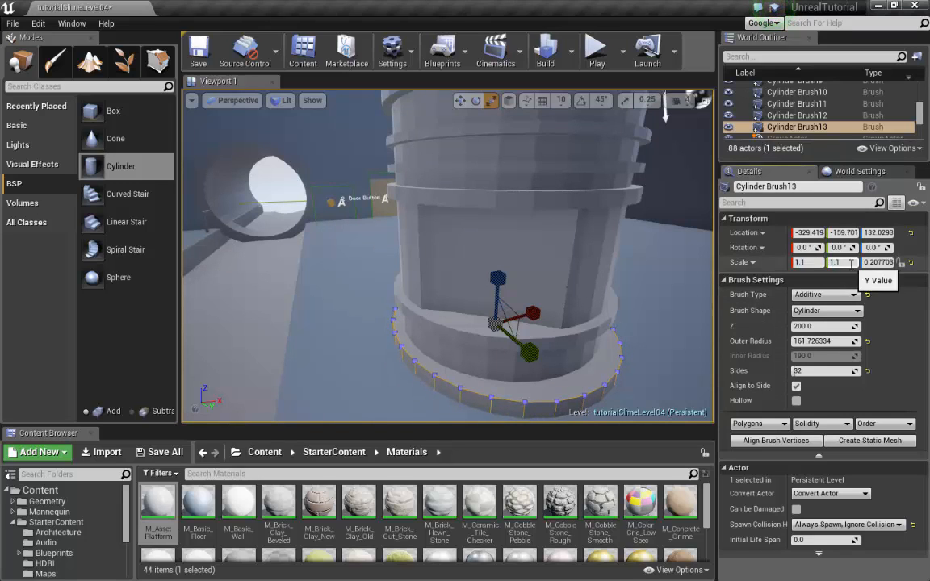
pyautogui.press('Return')
# Step: Play-test the level around the large barrel to check its rim, bands and base ring at player scale, ending the test afterwards
pyautogui.press('s')
pyautogui.moveTo(593, 263); pyautogui.dragTo(586, 206, button='right')
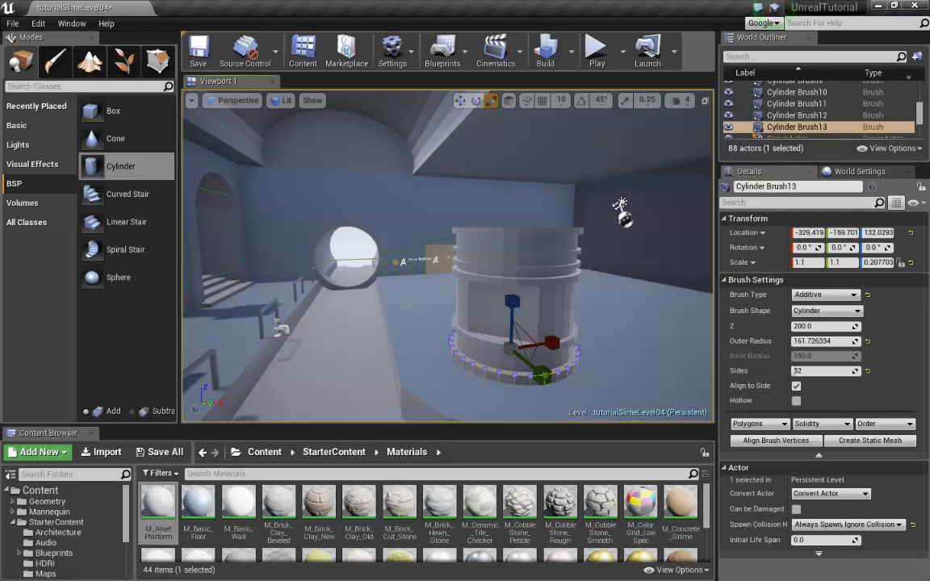
pyautogui.click(596, 50)
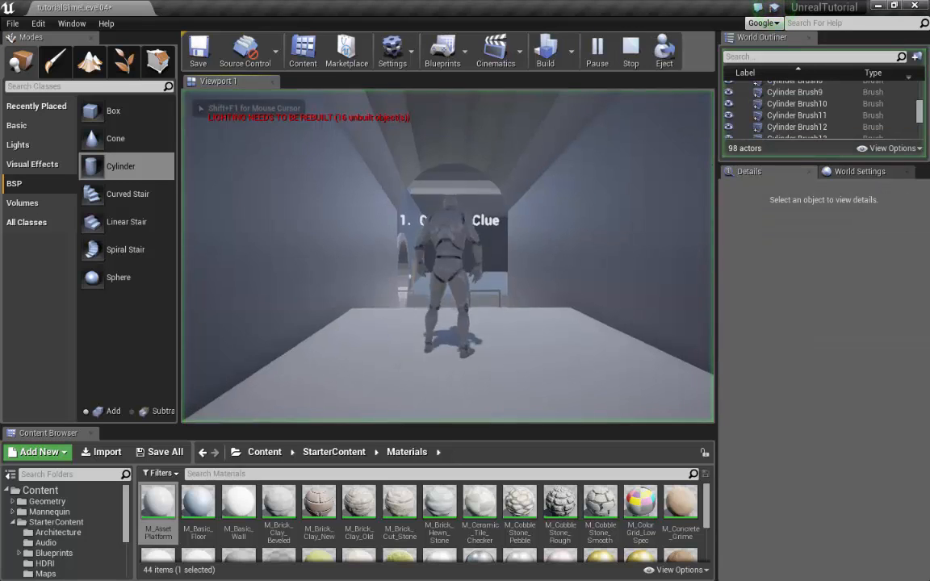
pyautogui.press('w')
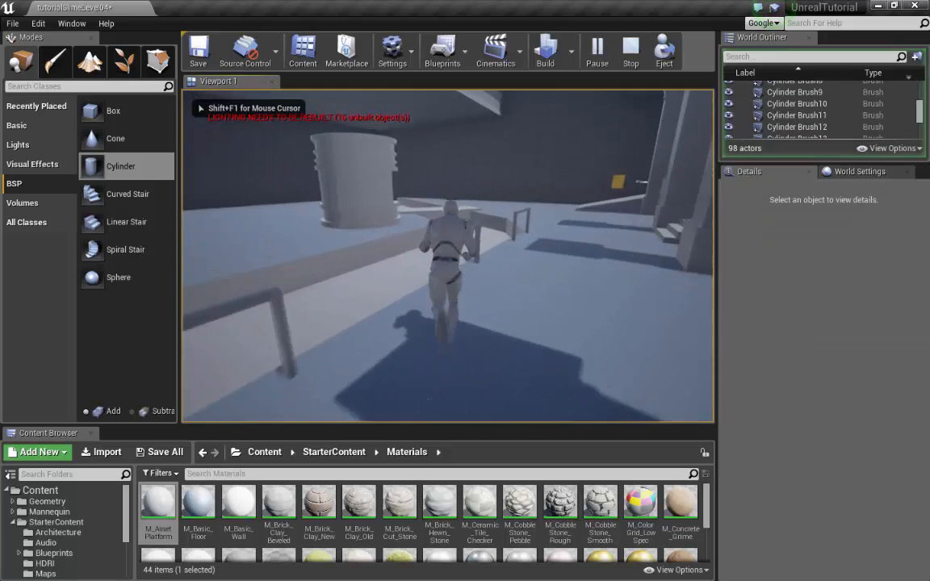
pyautogui.press('w')
pyautogui.press('space')
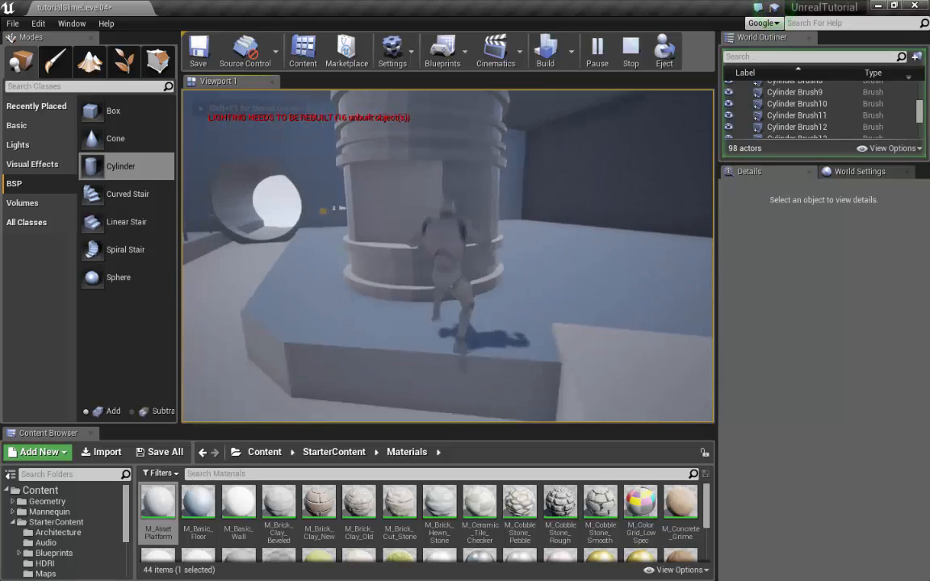
pyautogui.press('w')
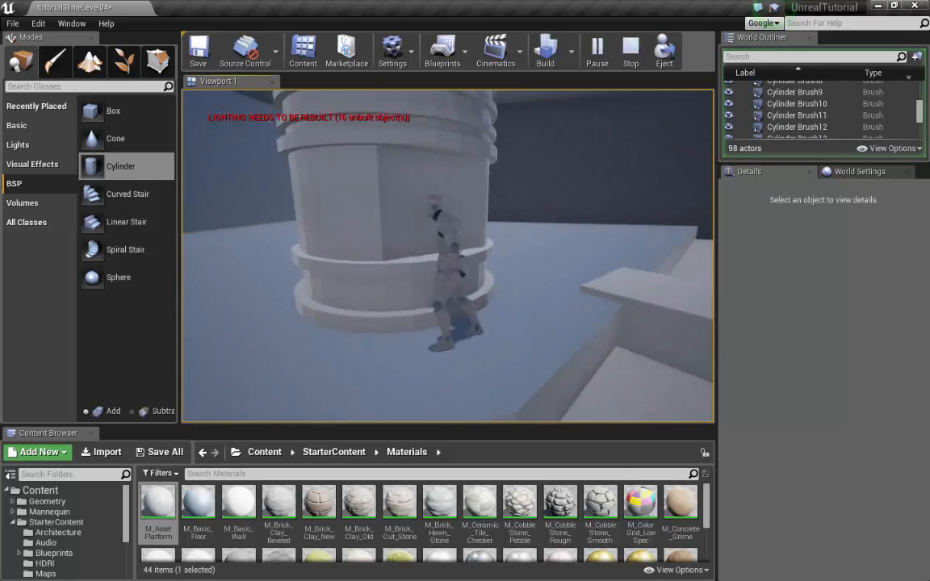
pyautogui.press('w')
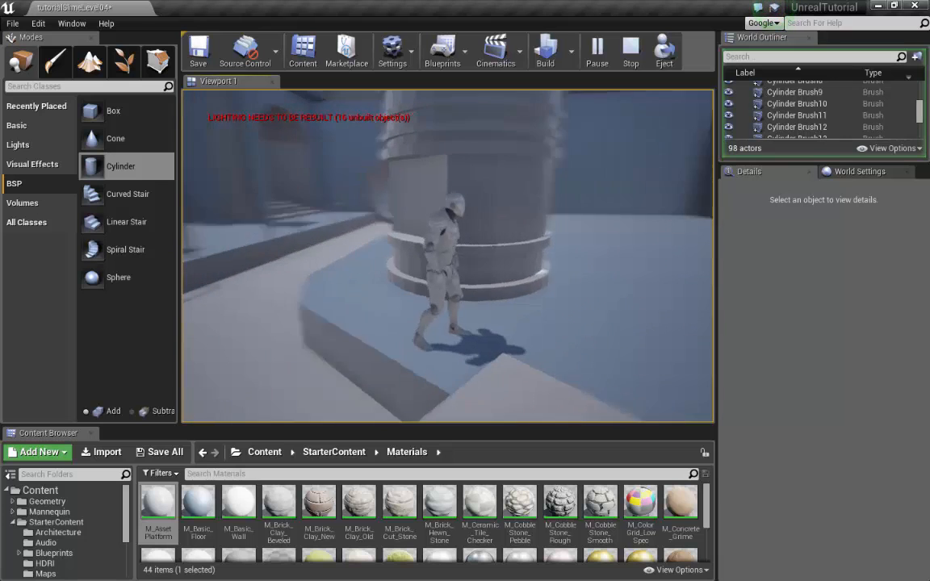
pyautogui.press('w')
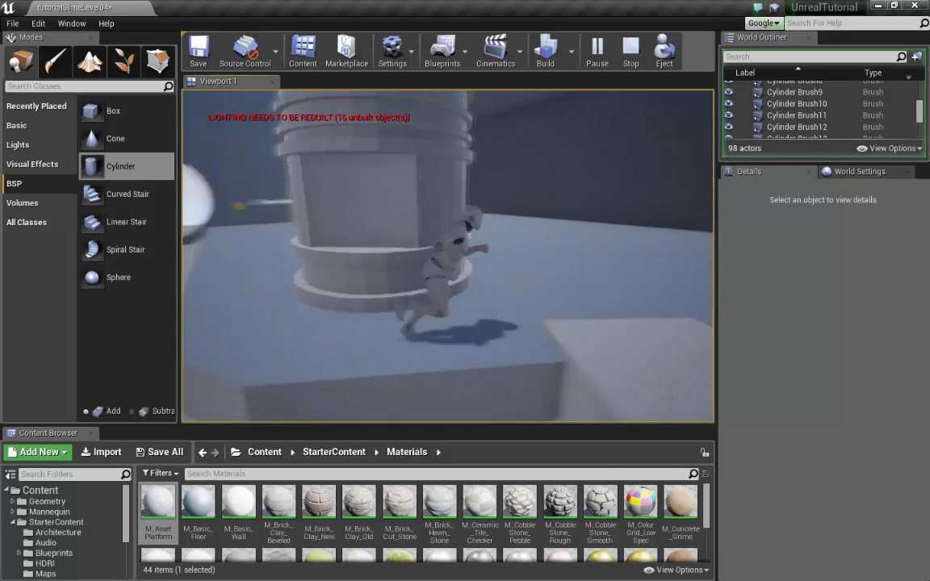
pyautogui.press('w')
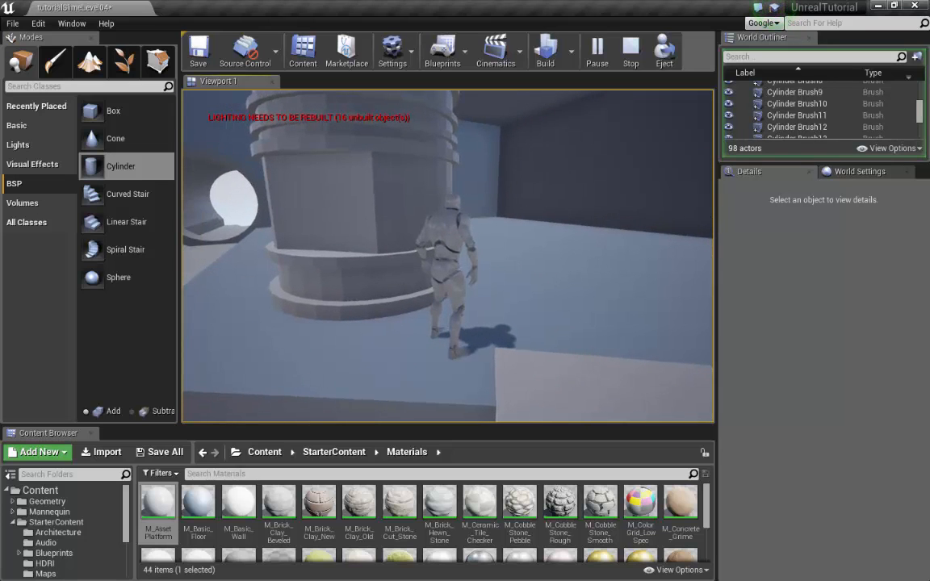
pyautogui.press('Escape')
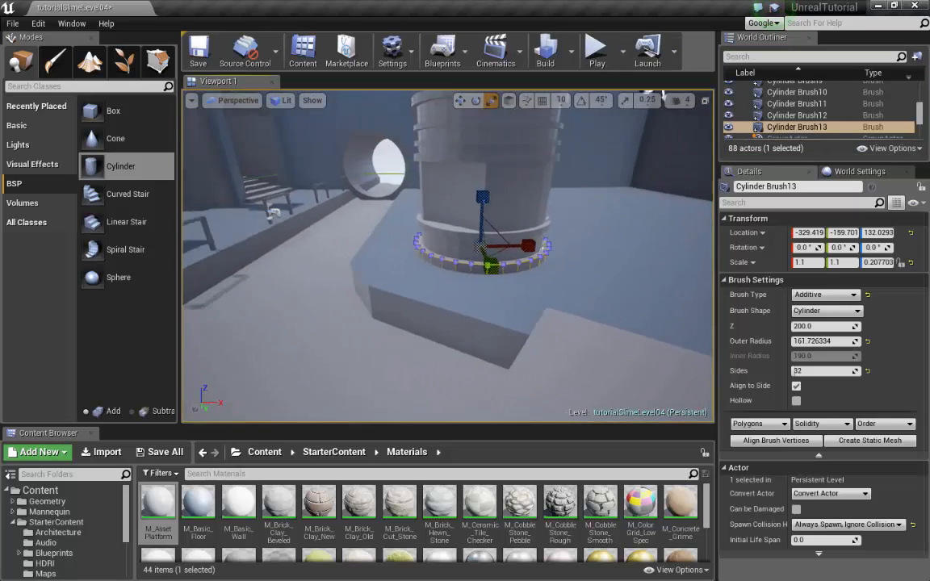
# Step: Compare the pillar and low-wall side of the level with the GameConceptArt.jpg concept art, and minimize the image
pyautogui.moveTo(447, 256); pyautogui.dragTo(279, 260, button='right')
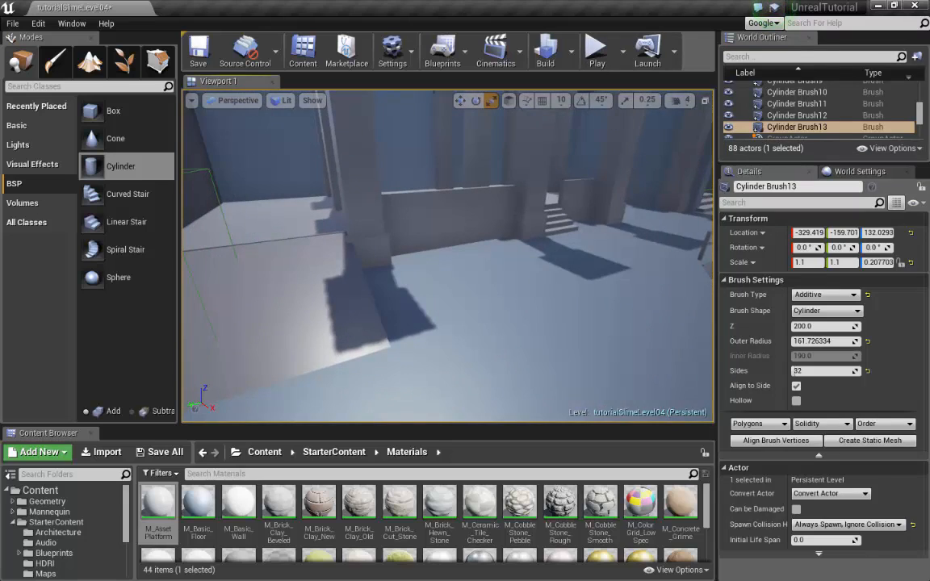
pyautogui.moveTo(929, 94); pyautogui.dragTo(587, 55)
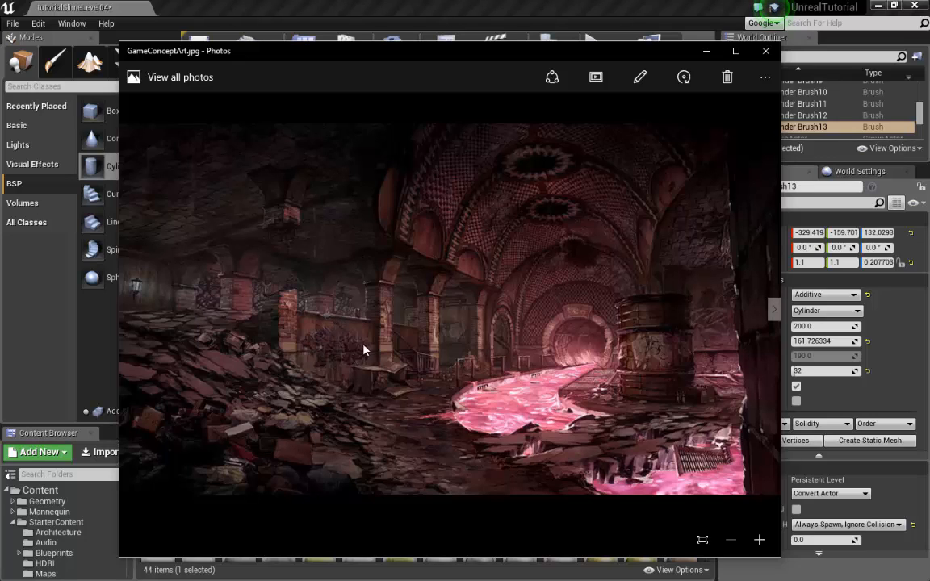
pyautogui.moveTo(609, 51); pyautogui.dragTo(715, 50)
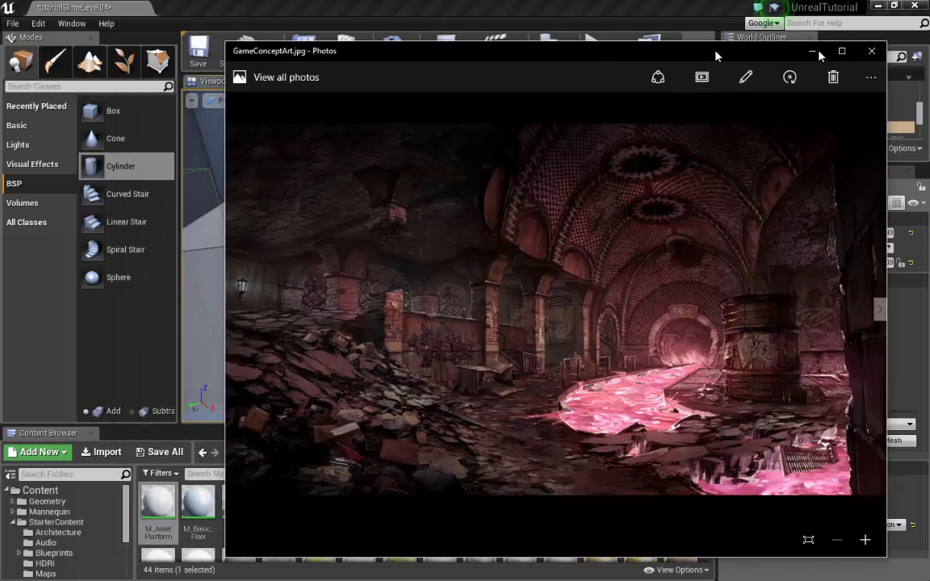
pyautogui.click(812, 51)
# Step: Play-test the route past the pillars, stairs and raised walkway, end the test and recheck the concept art
pyautogui.click(596, 50)
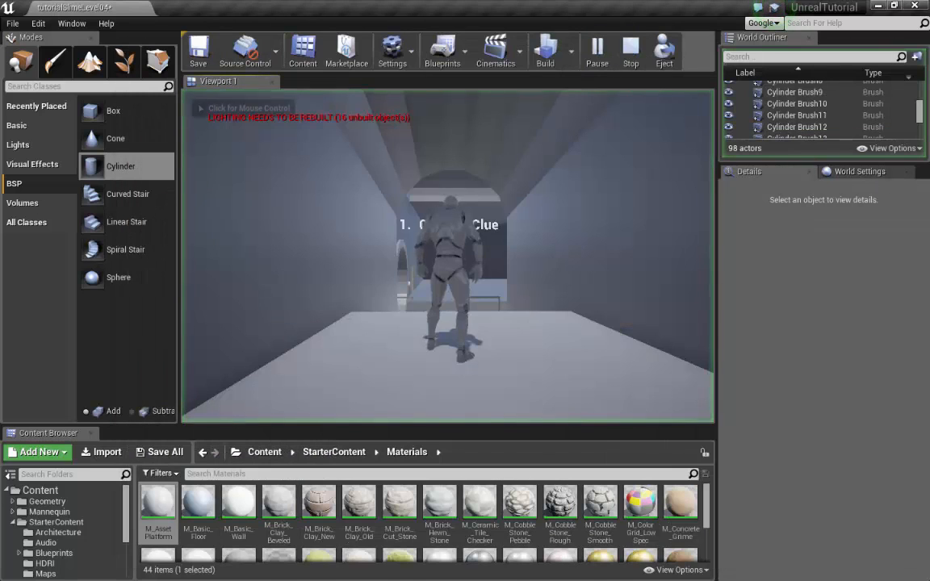
pyautogui.press('w')
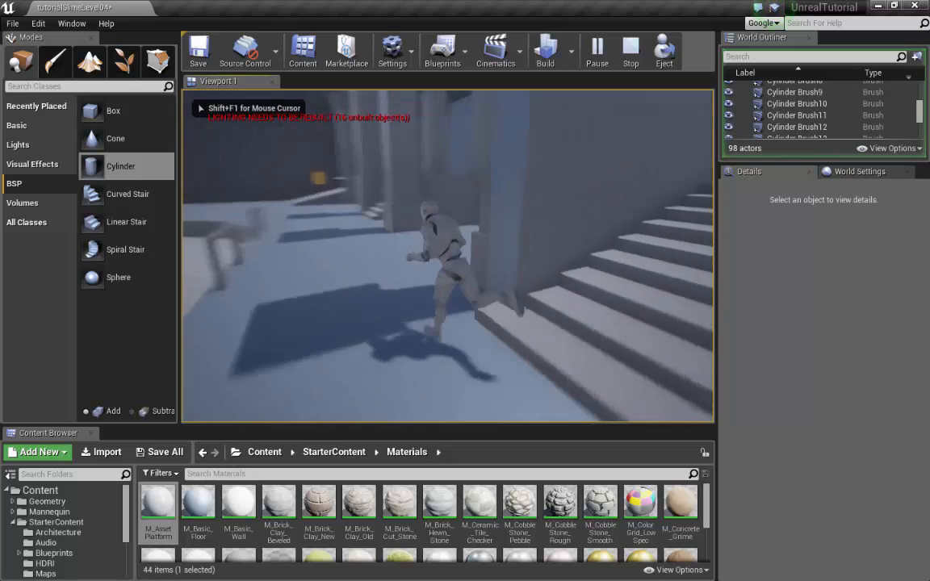
pyautogui.press('w')
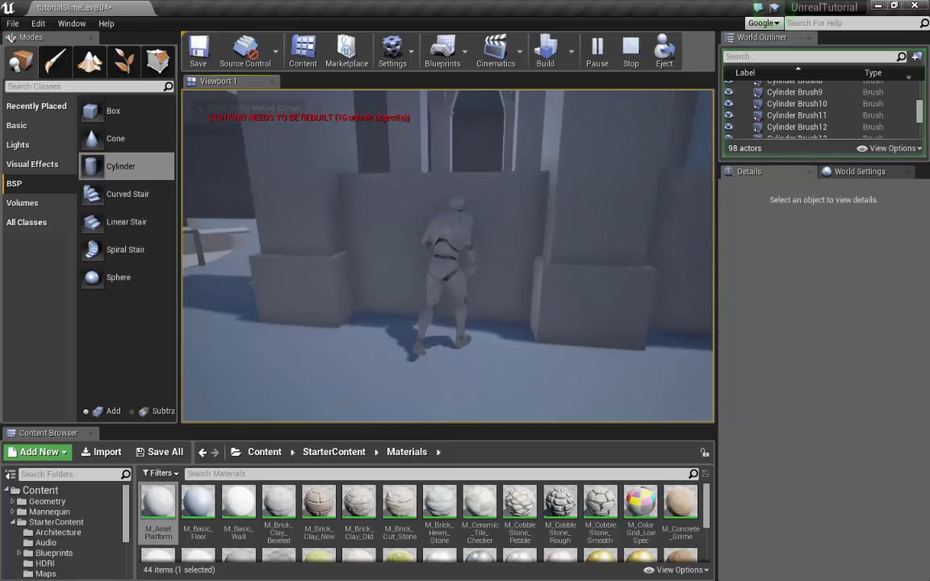
pyautogui.press('w')
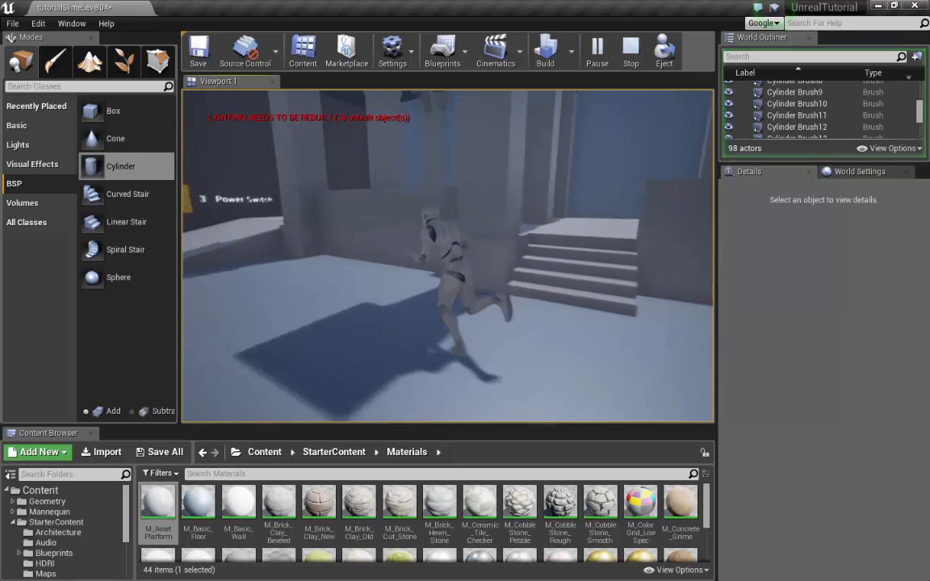
pyautogui.press('d')
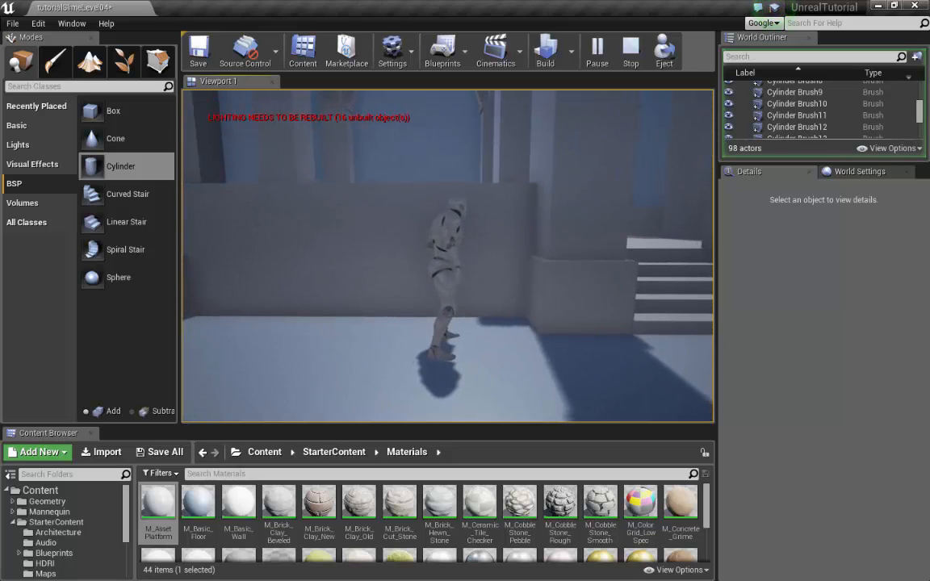
pyautogui.press('d')
pyautogui.press('w')
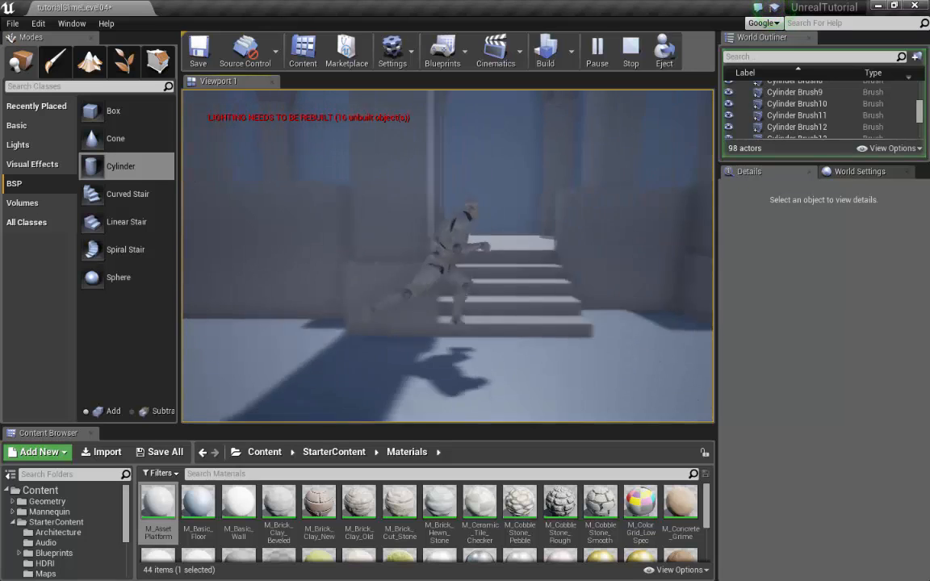
pyautogui.press('a')
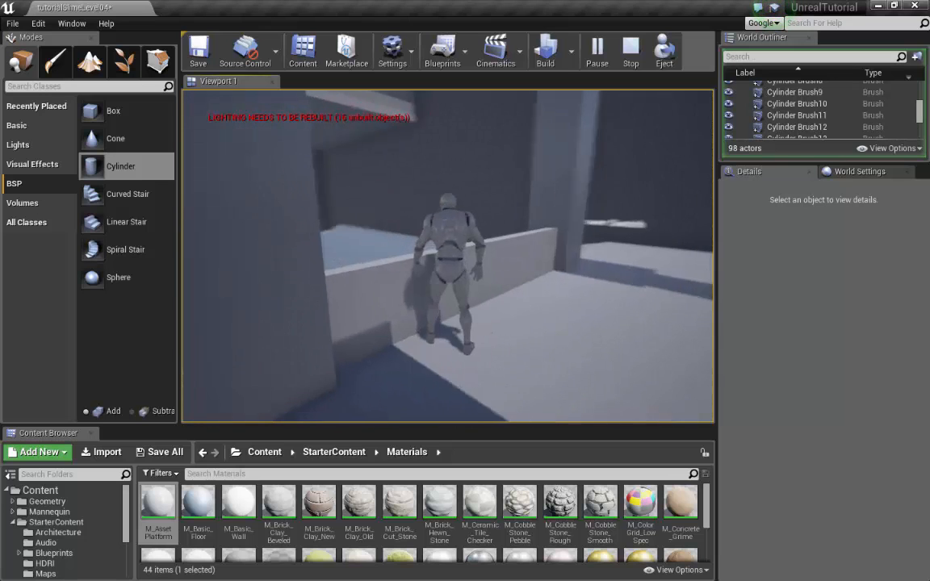
pyautogui.press('a')
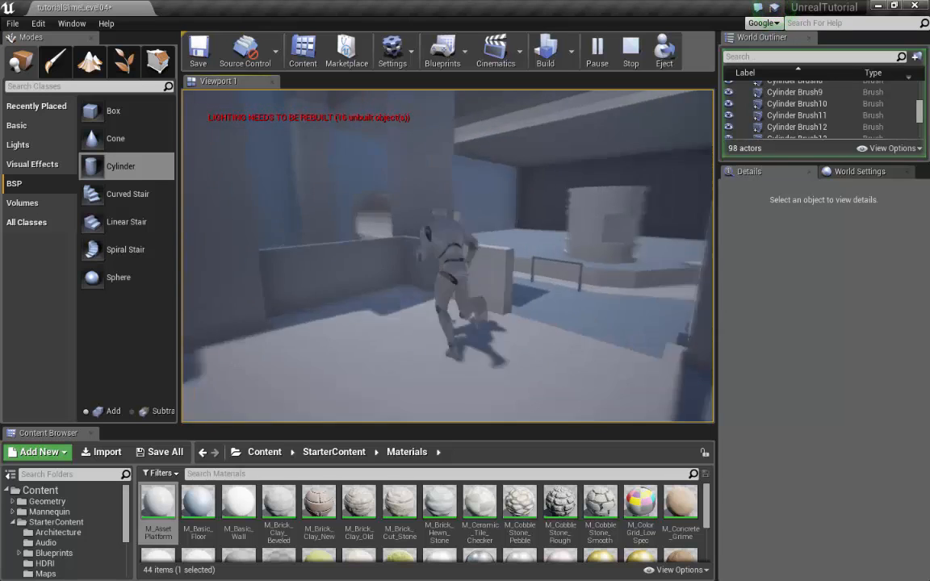
pyautogui.press('w')
pyautogui.press('d')
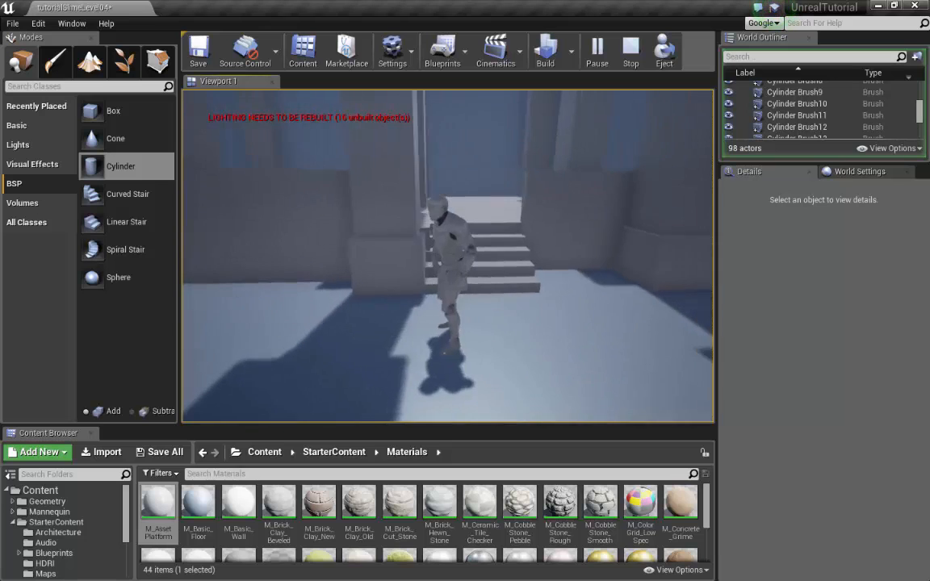
pyautogui.press('s')
pyautogui.press('d')
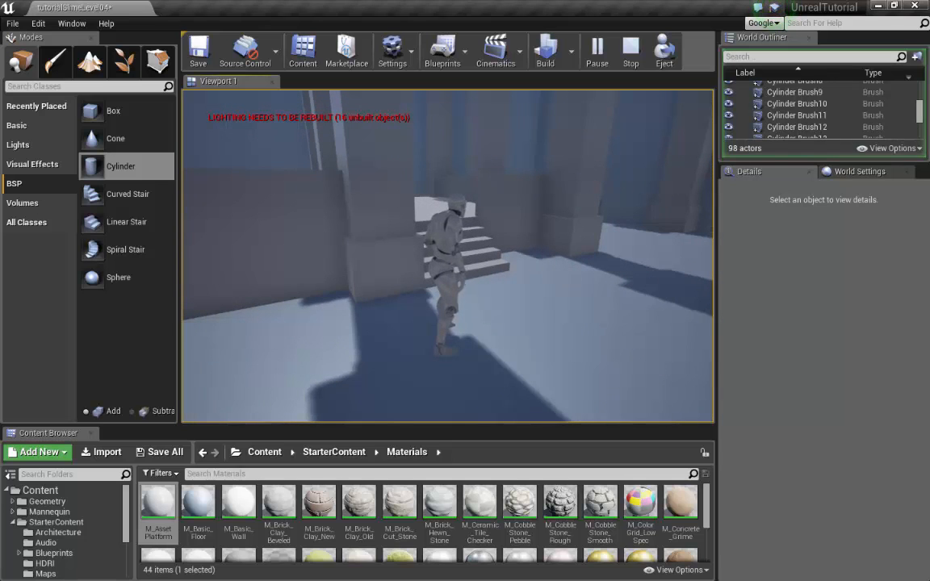
pyautogui.press('Escape')
pyautogui.moveTo(929, 74); pyautogui.dragTo(659, 69)
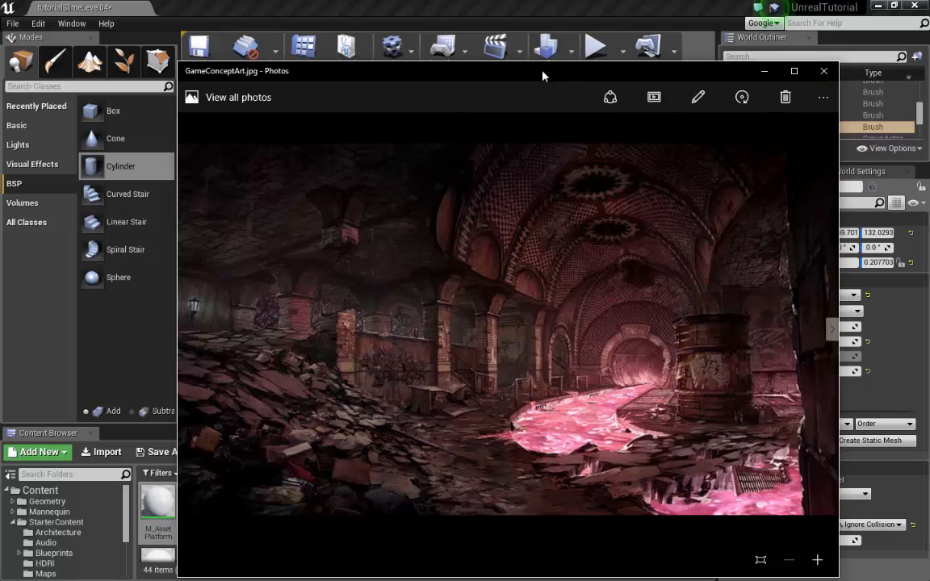
pyautogui.moveTo(545, 75); pyautogui.dragTo(929, 74)
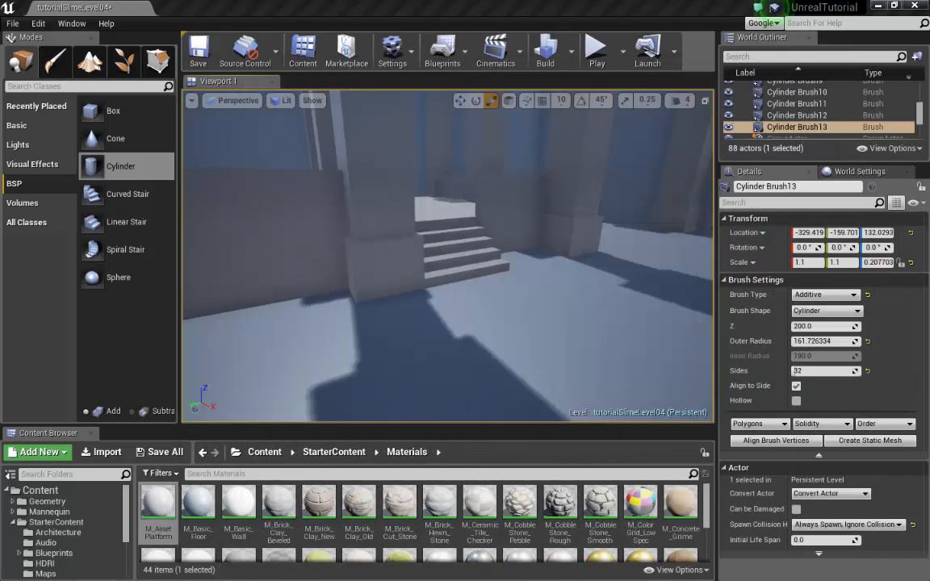
# Step: Duplicate the two subtractive boxes that form the slime channel and set the copies' brush type to Additive
pyautogui.moveTo(596, 216)
pyautogui.mouseDown(button='right')
pyautogui.moveTo(629, 225)
pyautogui.moveTo(678, 212)
pyautogui.moveTo(737, 218)
pyautogui.moveTo(549, 217)
pyautogui.moveTo(574, 229)
pyautogui.mouseUp(button='right')
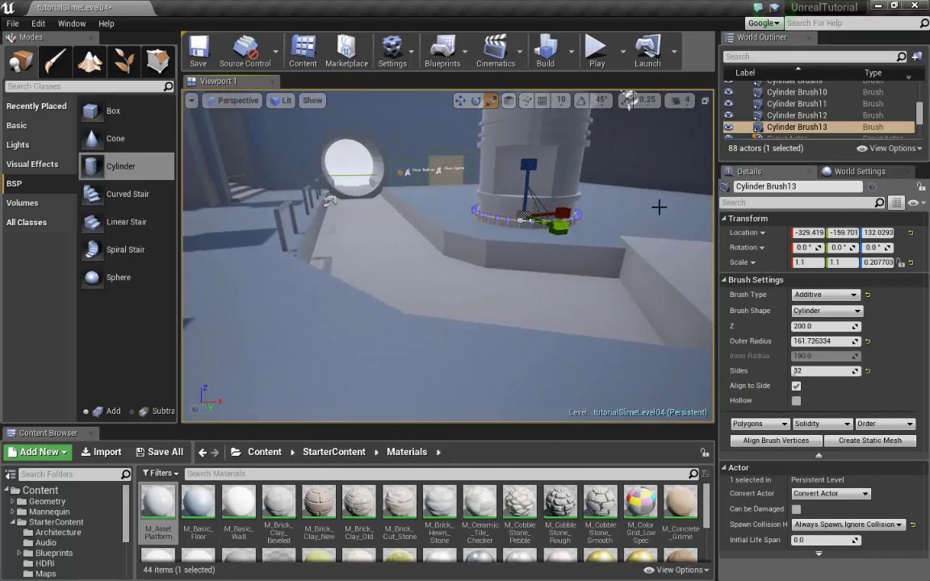
pyautogui.click(573, 256)
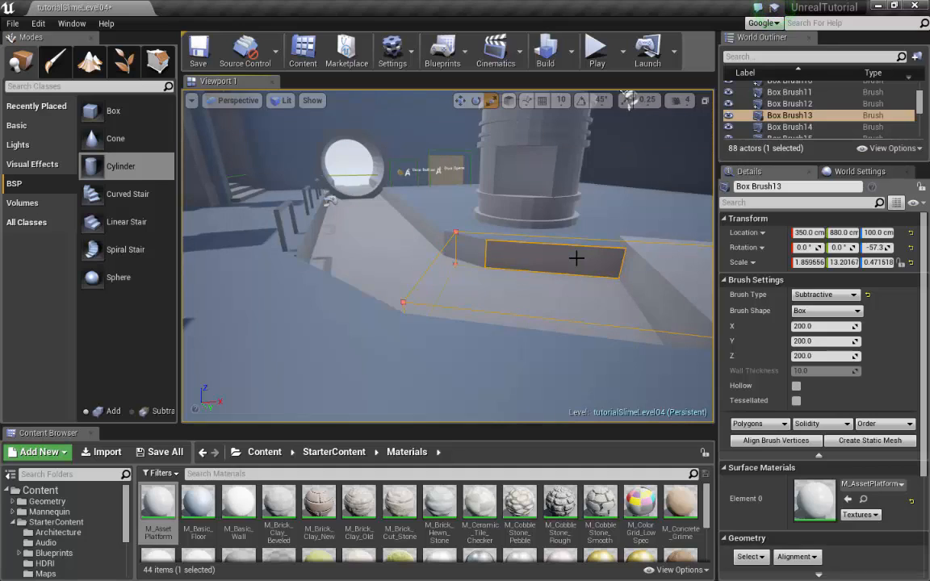
pyautogui.keyDown('ctrl'); pyautogui.click(429, 231); pyautogui.keyUp('ctrl')
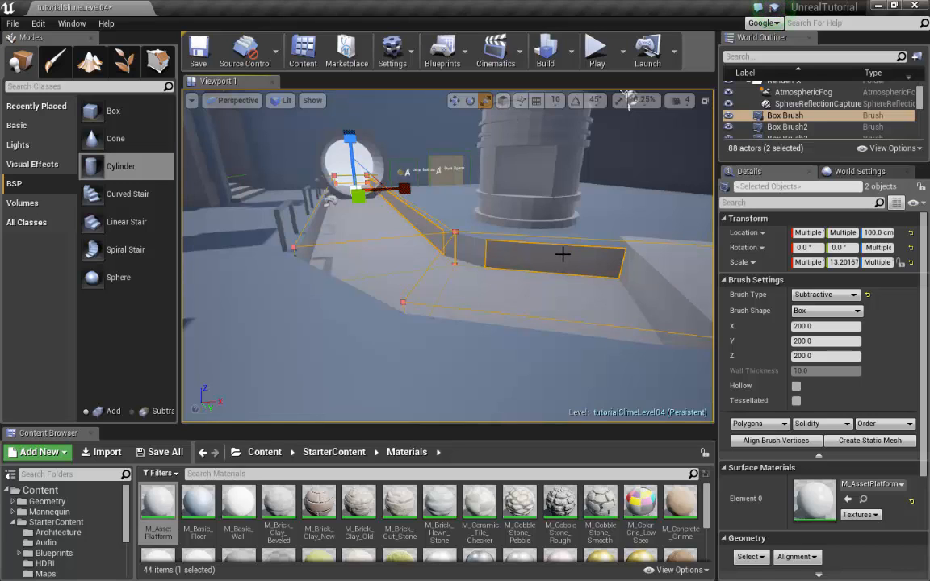
pyautogui.hotkey('ctrl', 'w')
pyautogui.scroll(-1, 604, 241)
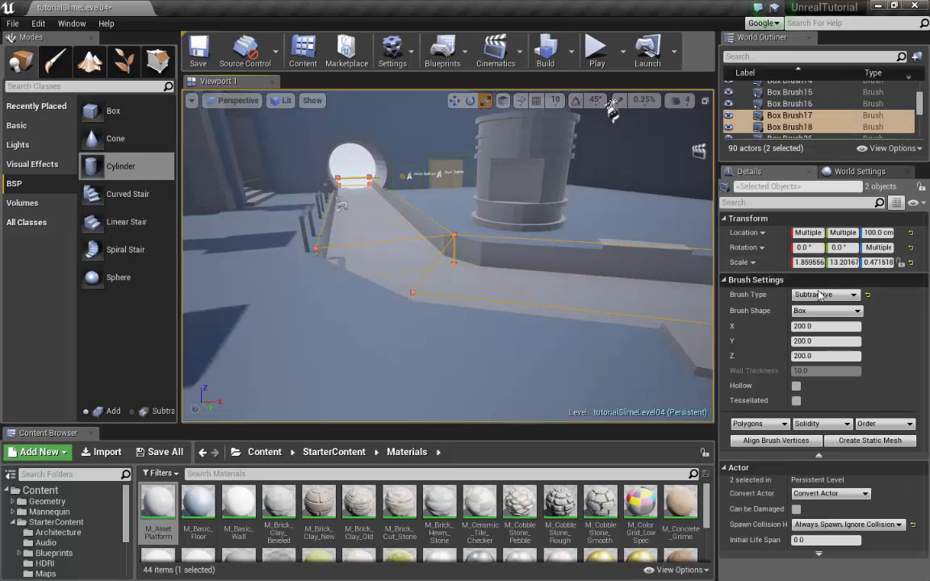
pyautogui.click(857, 296)
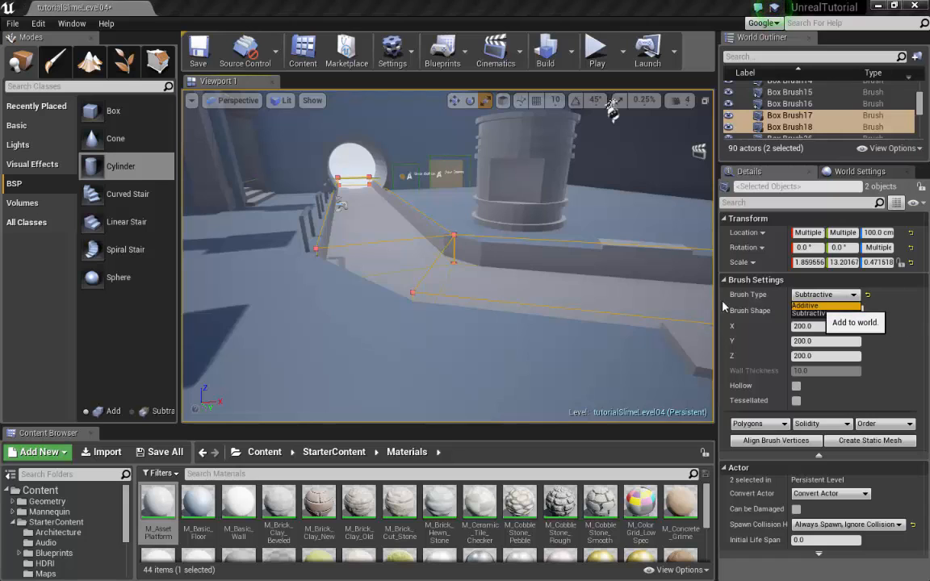
pyautogui.click(805, 305)
# Step: Lower the two additive channel boxes to about Z 54 so they sit inside the channel as the slime surface
pyautogui.press('w')
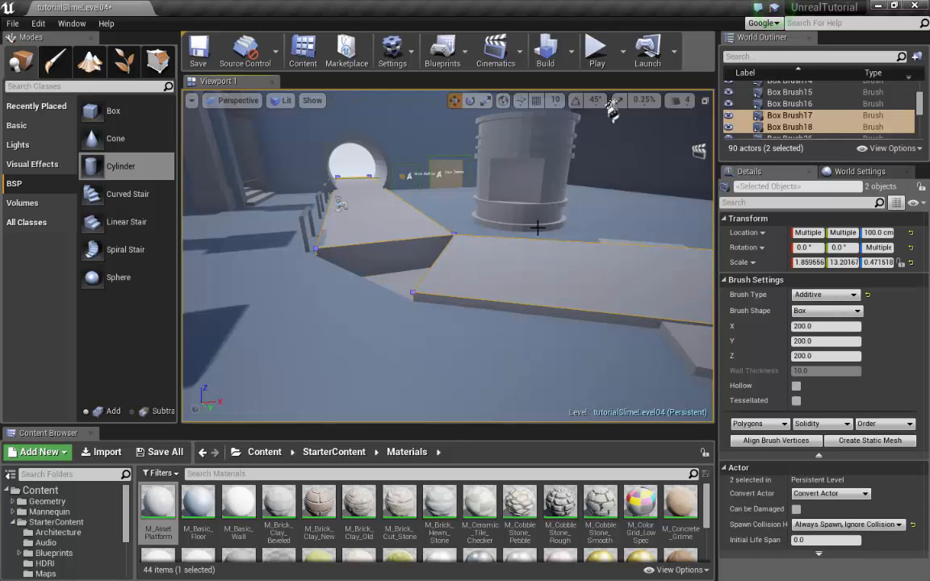
pyautogui.moveTo(537, 227); pyautogui.dragTo(542, 243, button='right')
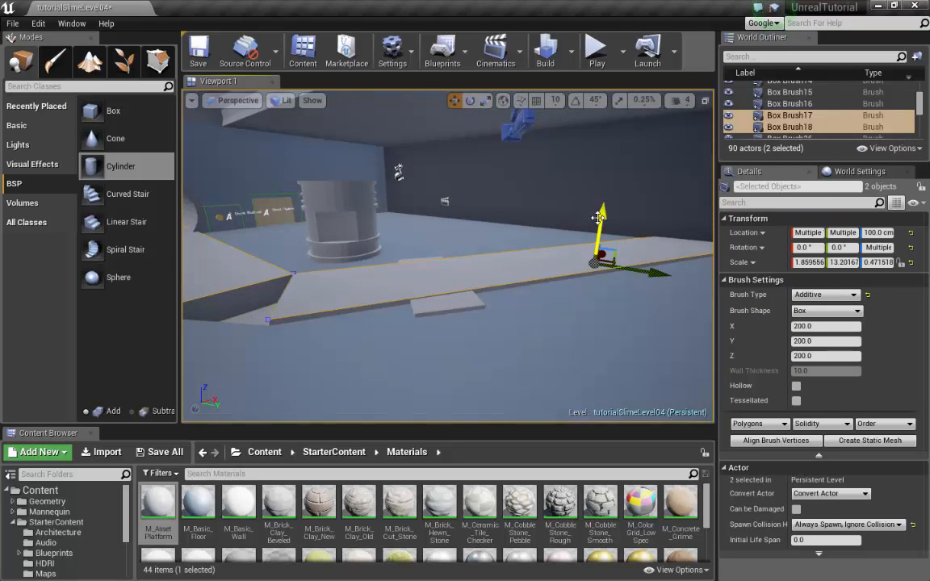
pyautogui.moveTo(597, 216)
pyautogui.mouseDown()
pyautogui.moveTo(589, 226)
pyautogui.moveTo(600, 234)
pyautogui.mouseUp()
pyautogui.moveTo(448, 233); pyautogui.dragTo(310, 182, button='right')
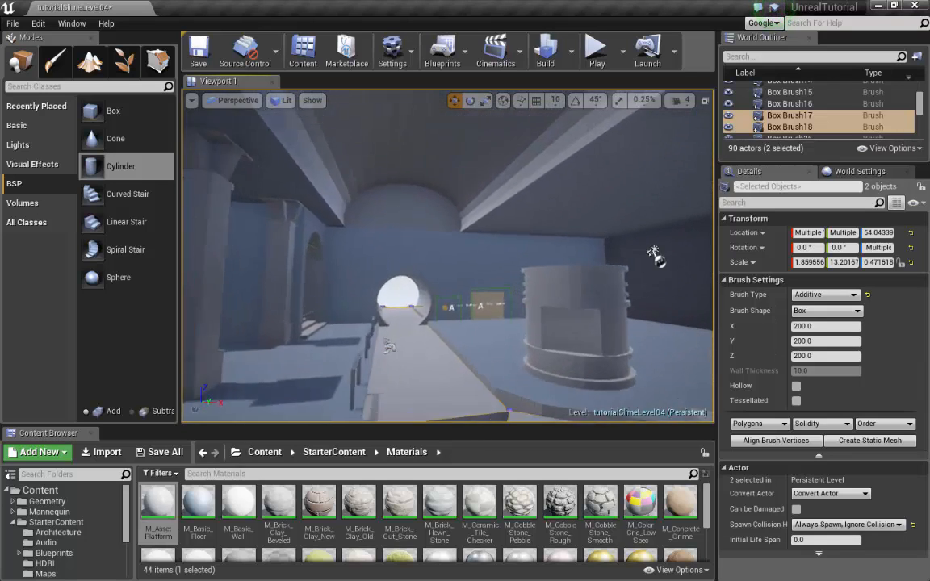
pyautogui.moveTo(465, 284); pyautogui.dragTo(465, 312, button='right')
# Step: Duplicate the M_Water_Lake material in the StarterContent Materials folder
pyautogui.moveTo(485, 431); pyautogui.dragTo(485, 202)
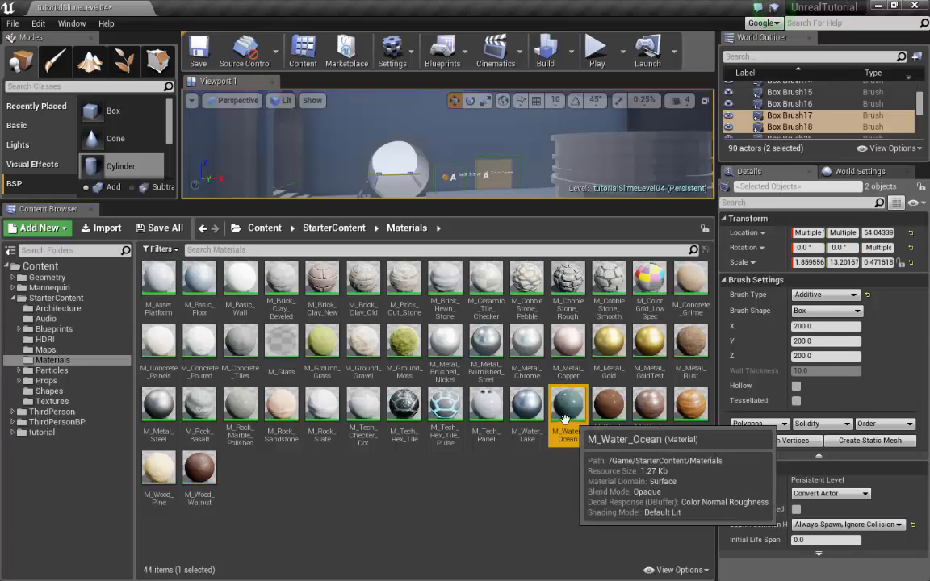
pyautogui.click(526, 408)
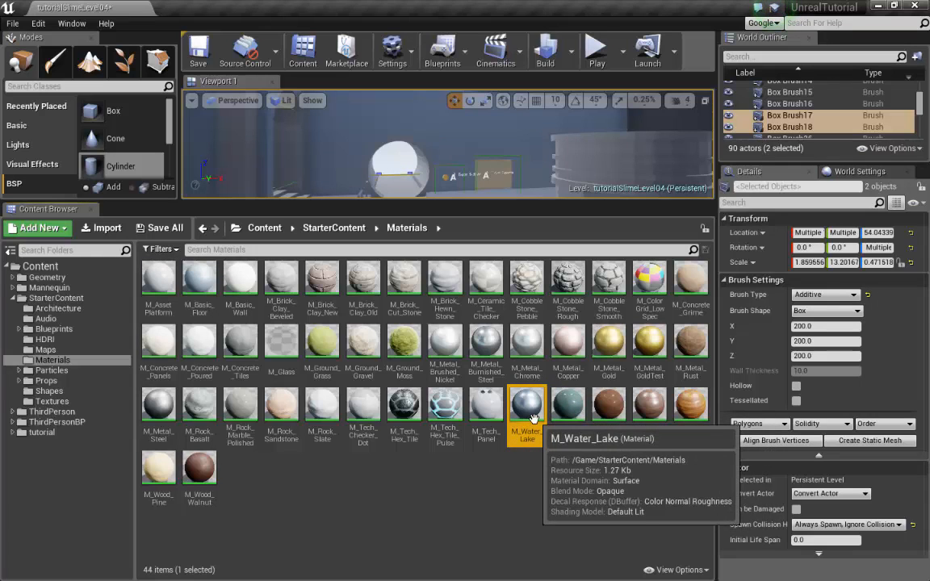
pyautogui.rightClick(527, 413)
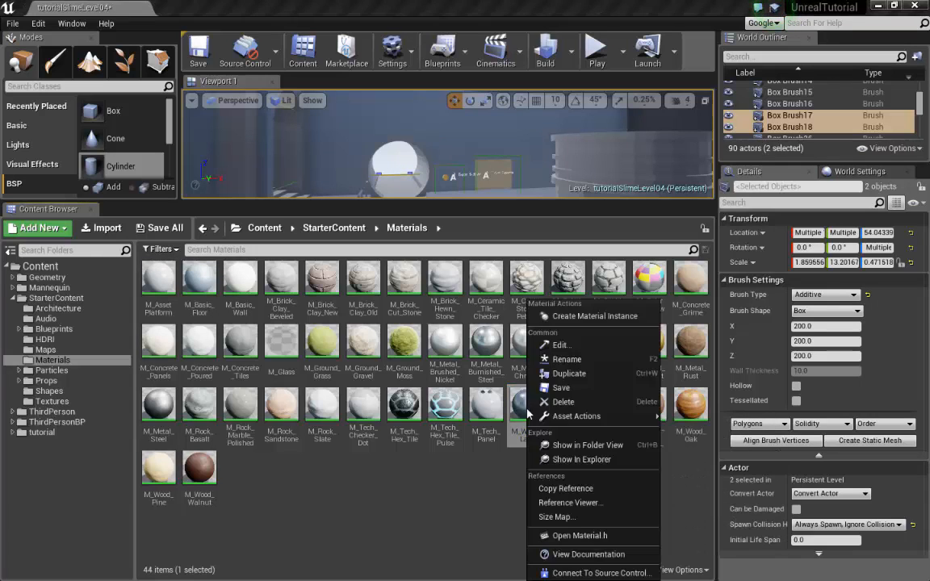
pyautogui.click(567, 373)
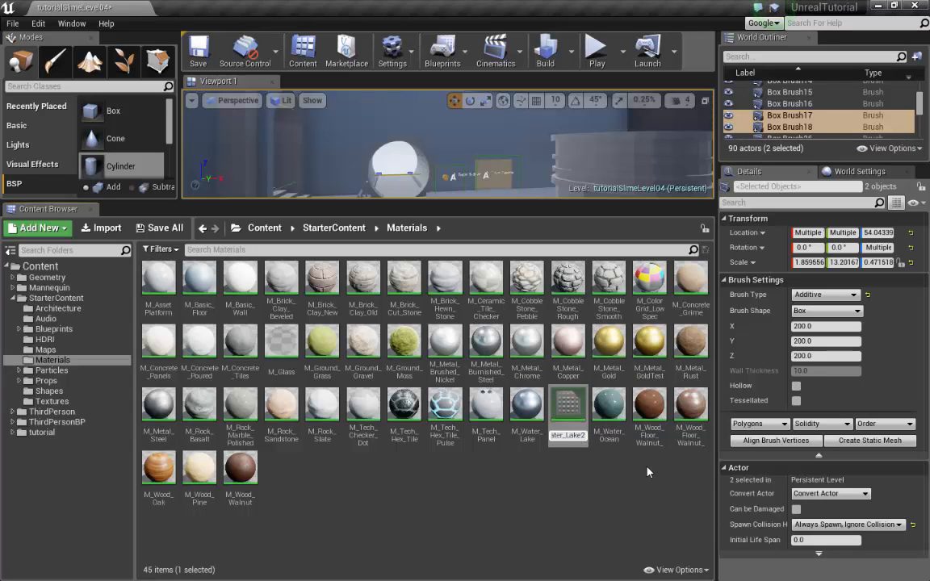
# Step: Name the duplicated lake water material M_Slime
pyautogui.press('BackSpace')
pyautogui.press('BackSpace')
pyautogui.press('BackSpace')
pyautogui.press('BackSpace')
pyautogui.press('BackSpace')
pyautogui.press('BackSpace')
pyautogui.press('BackSpace')
pyautogui.press('BackSpace')
pyautogui.press('BackSpace')
pyautogui.press('BackSpace')
pyautogui.press('BackSpace')
pyautogui.write('Slime')
pyautogui.press('Return')
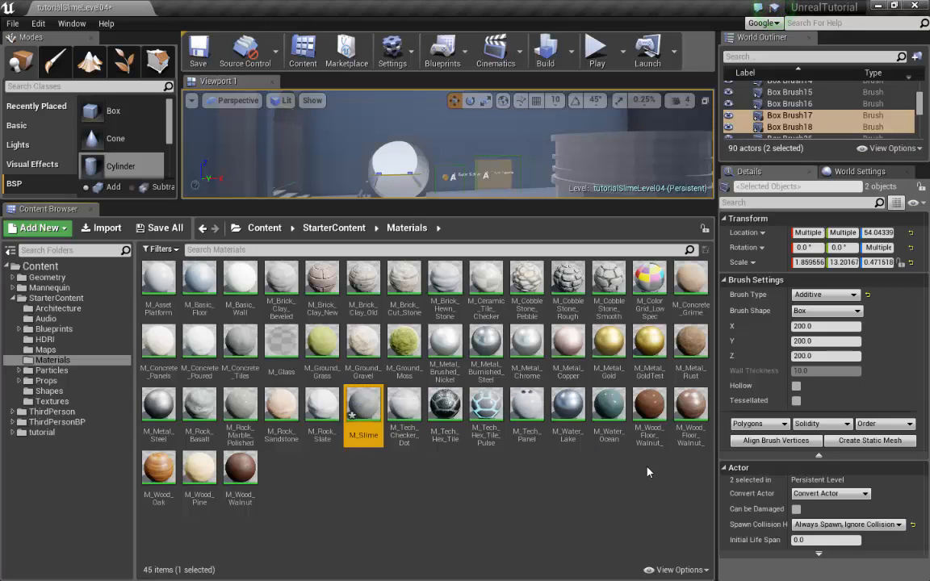
# Step: Copy M_Slime into the tutorial/textures folder, open that folder and enlarge the viewport again
pyautogui.click(13, 434)
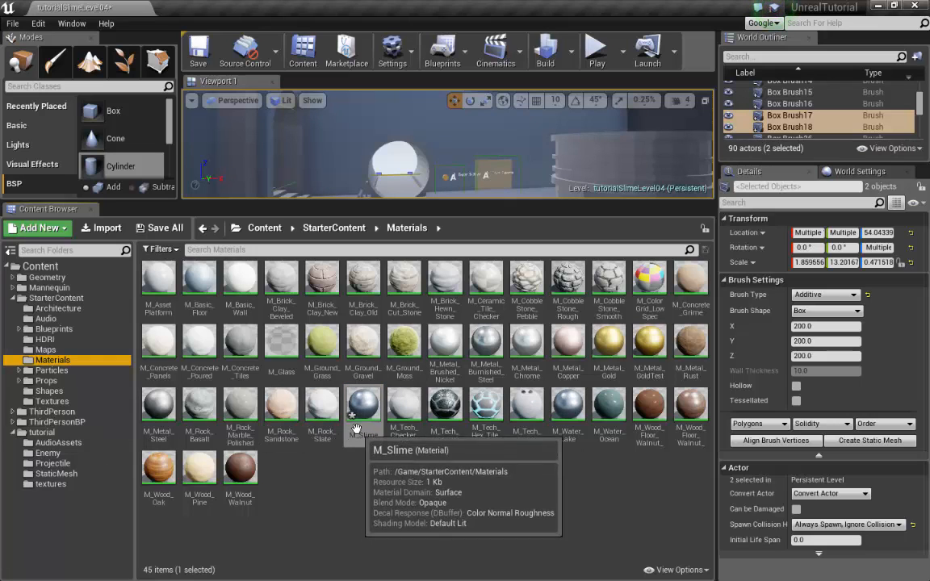
pyautogui.moveTo(362, 412); pyautogui.dragTo(55, 490)
pyautogui.click(80, 502)
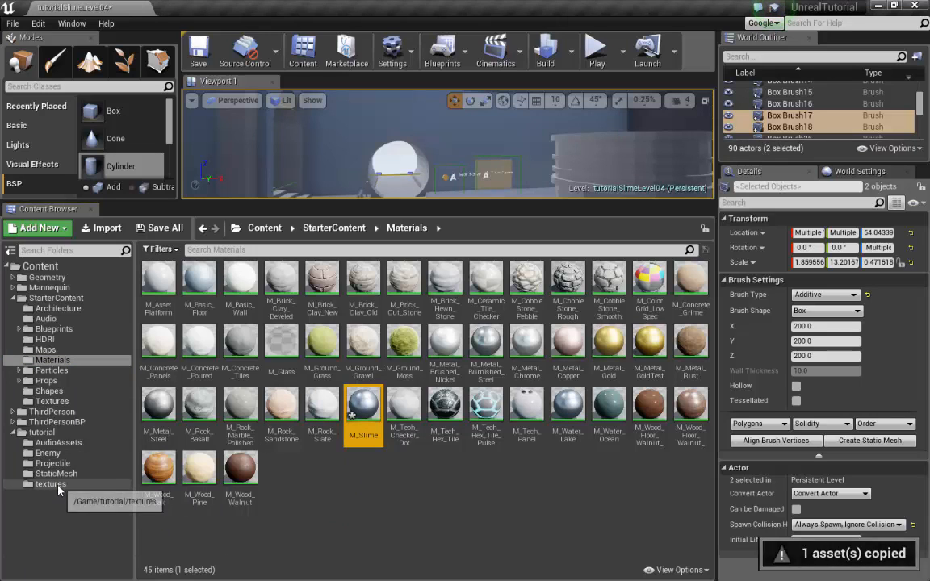
pyautogui.click(56, 486)
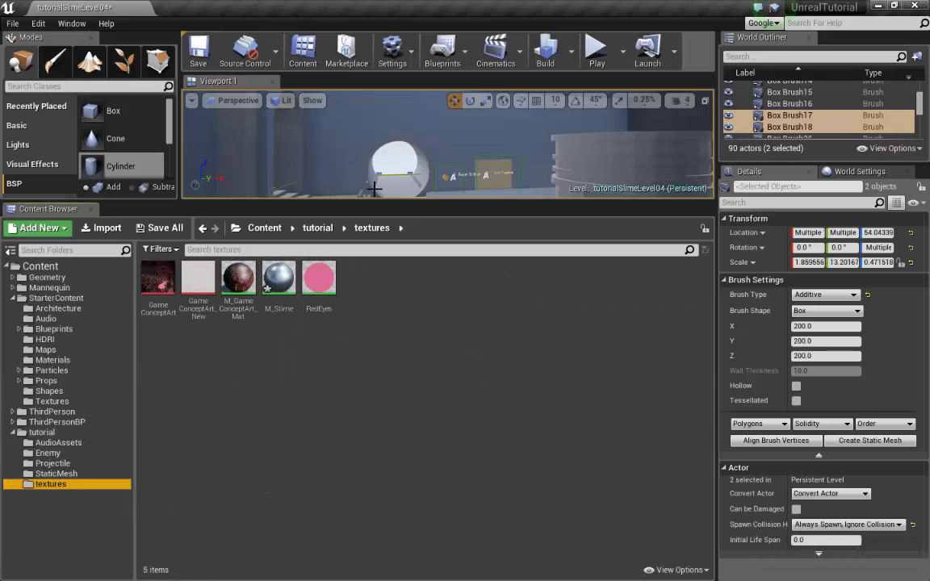
pyautogui.moveTo(377, 202); pyautogui.dragTo(351, 409)
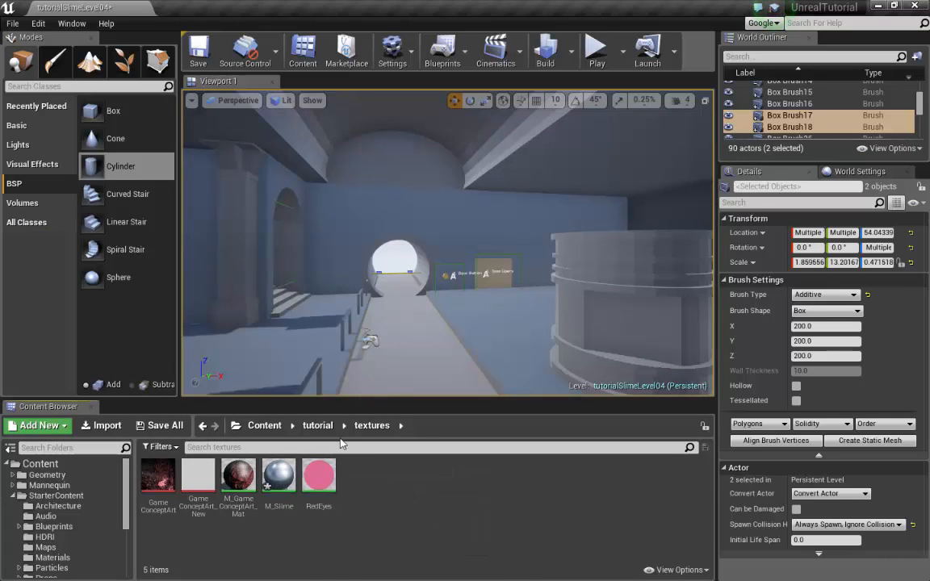
# Step: Open the M_Slime material in a full-size editor and set its Color parameter to magenta (0.439, 0.116, 0.314)
pyautogui.doubleClick(274, 482)
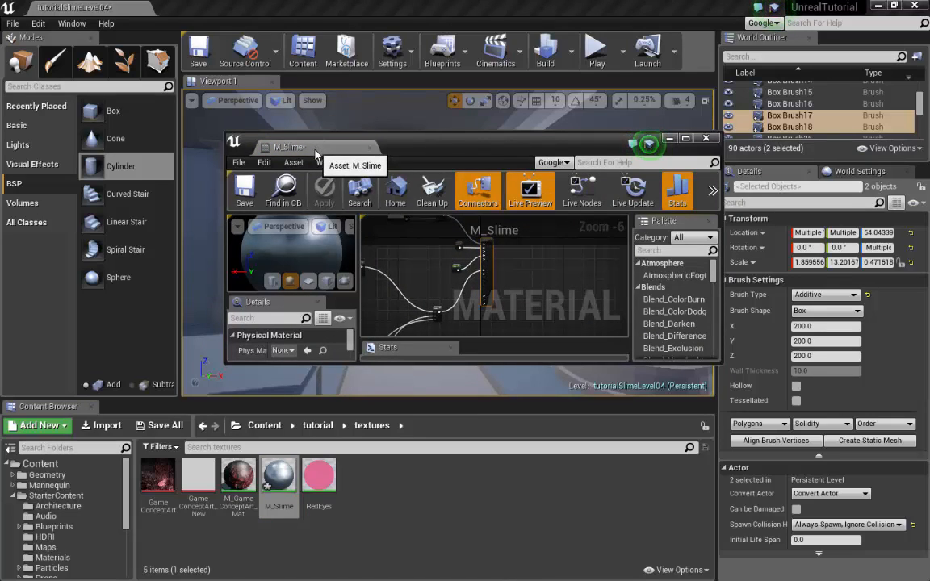
pyautogui.doubleClick(330, 143)
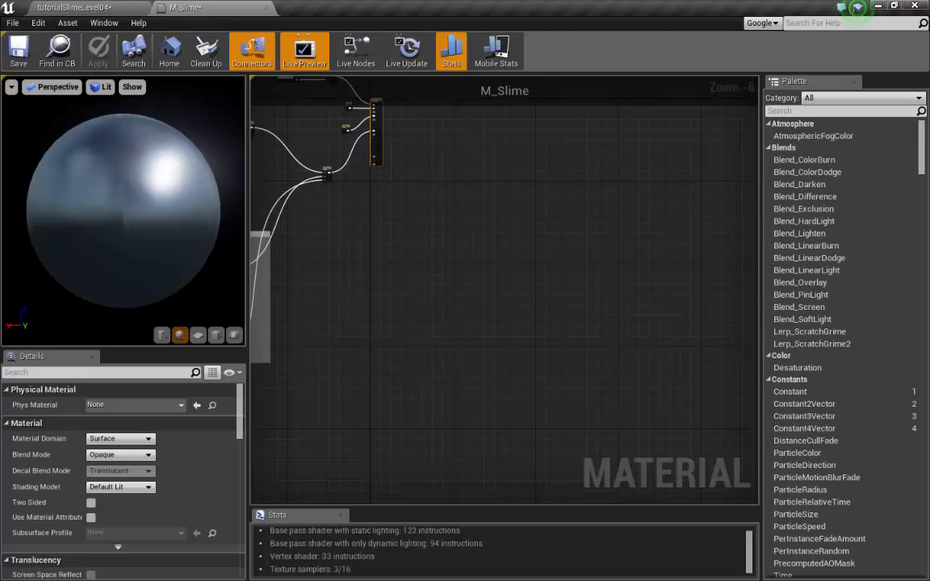
pyautogui.moveTo(293, 145); pyautogui.dragTo(514, 287, button='right')
pyautogui.scroll(4, 507, 263)
pyautogui.moveTo(593, 251); pyautogui.dragTo(540, 376, button='right')
pyautogui.scroll(1, 468, 308)
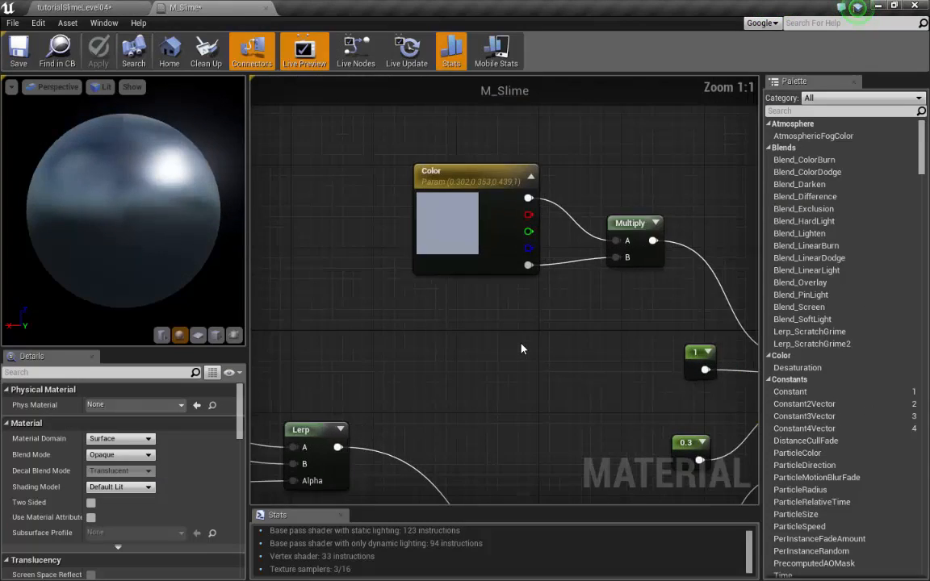
pyautogui.scroll(1, 459, 287)
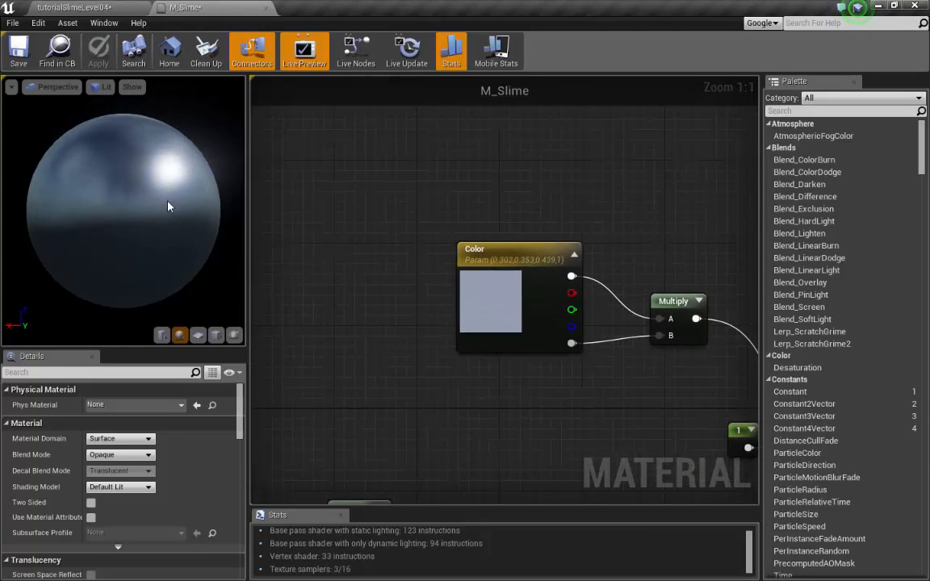
pyautogui.click(484, 301)
pyautogui.doubleClick(484, 301)
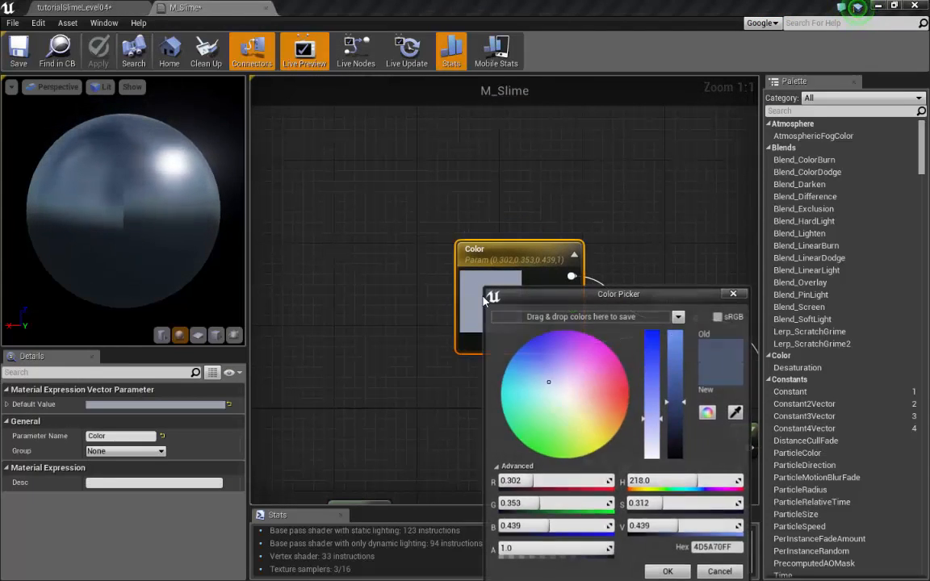
pyautogui.moveTo(570, 405); pyautogui.dragTo(603, 366)
pyautogui.click(668, 572)
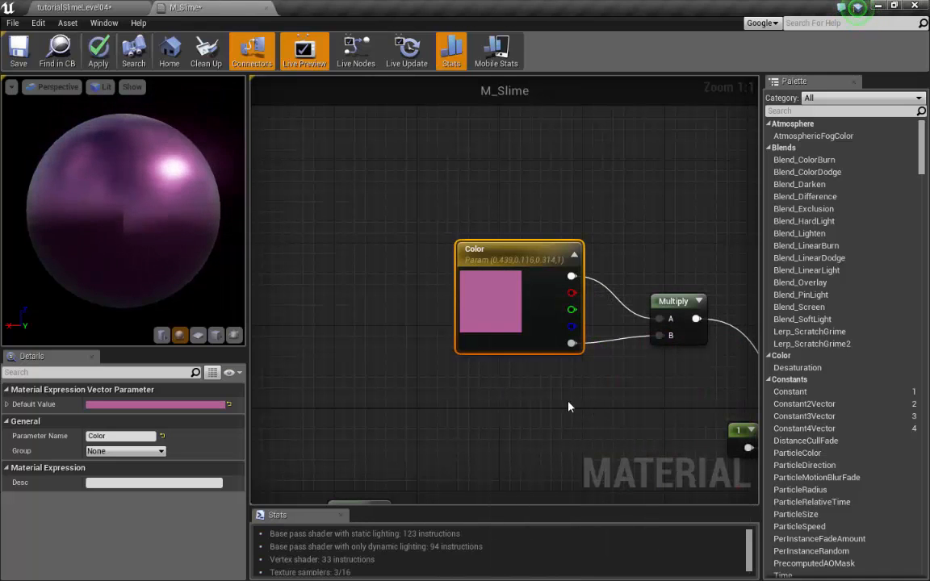
# Step: Add a Constant3Vector node connected to M_Slime's Emissive Color and place it beside the 1 and 0.3 constants
pyautogui.moveTo(638, 421); pyautogui.dragTo(523, 252, button='right')
pyautogui.scroll(-1, 524, 252)
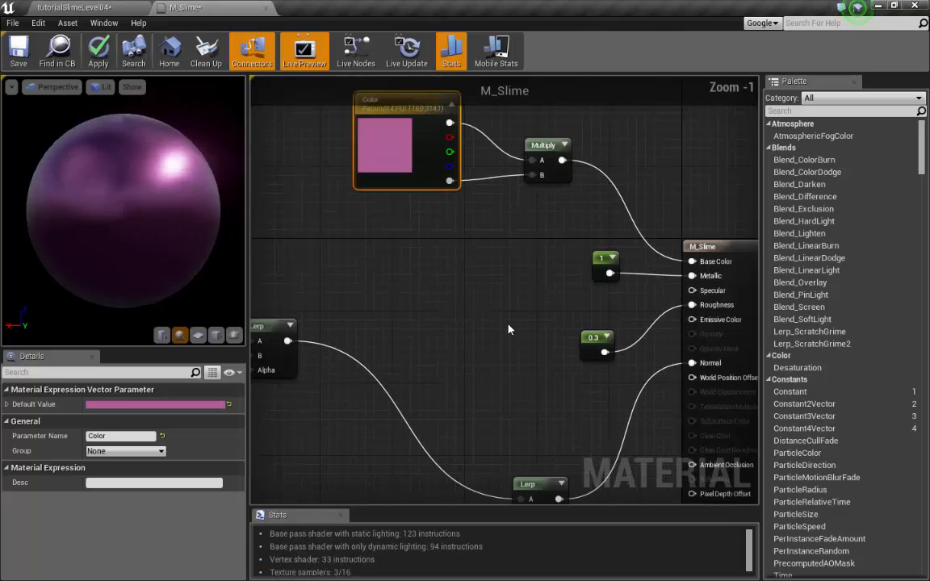
pyautogui.scroll(-1, 514, 328)
pyautogui.moveTo(539, 358); pyautogui.dragTo(440, 362, button='right')
pyautogui.scroll(1, 479, 313)
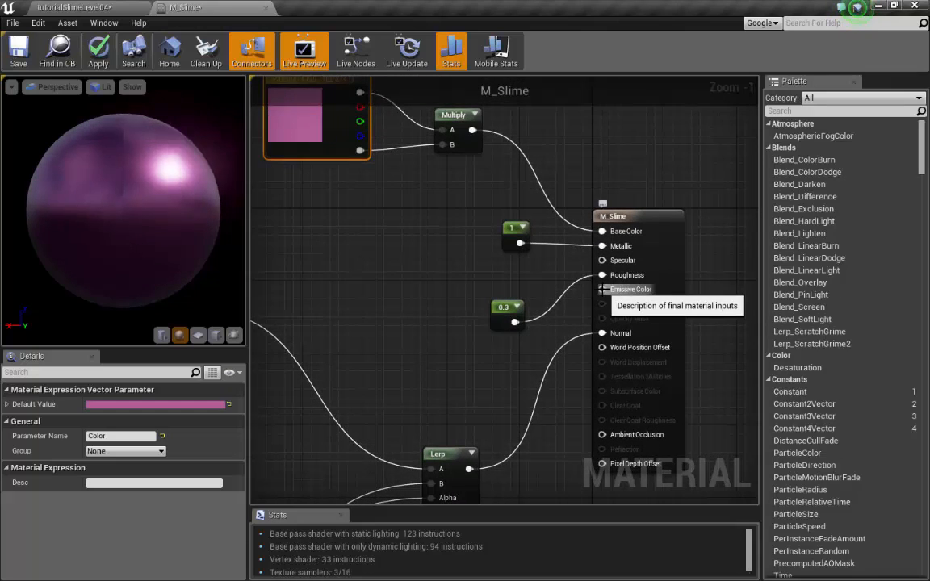
pyautogui.moveTo(601, 288); pyautogui.dragTo(491, 375)
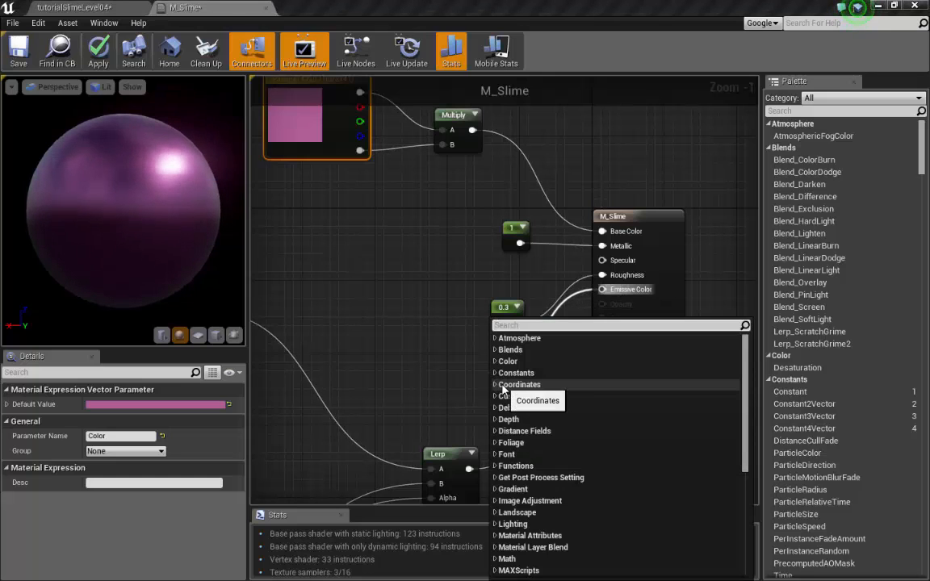
pyautogui.write('constant')
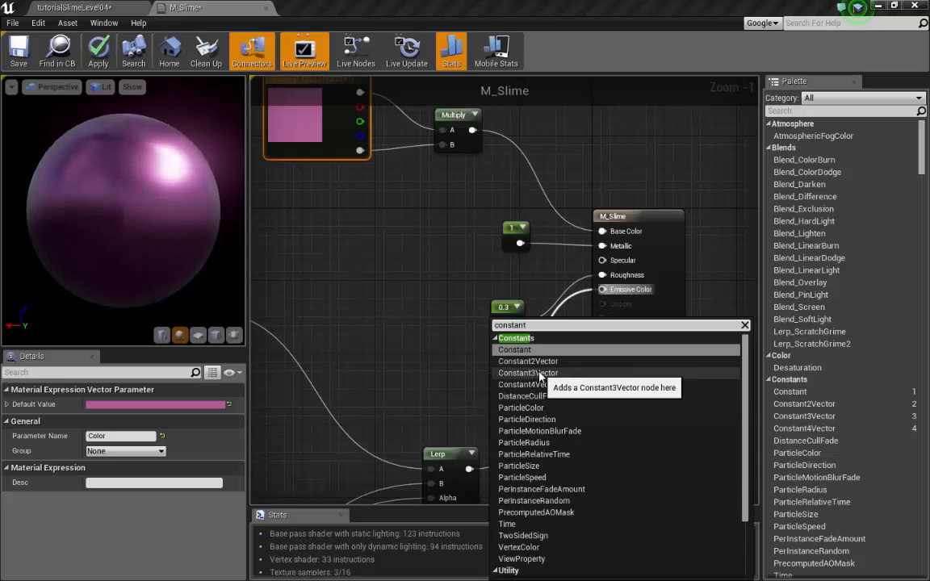
pyautogui.click(539, 373)
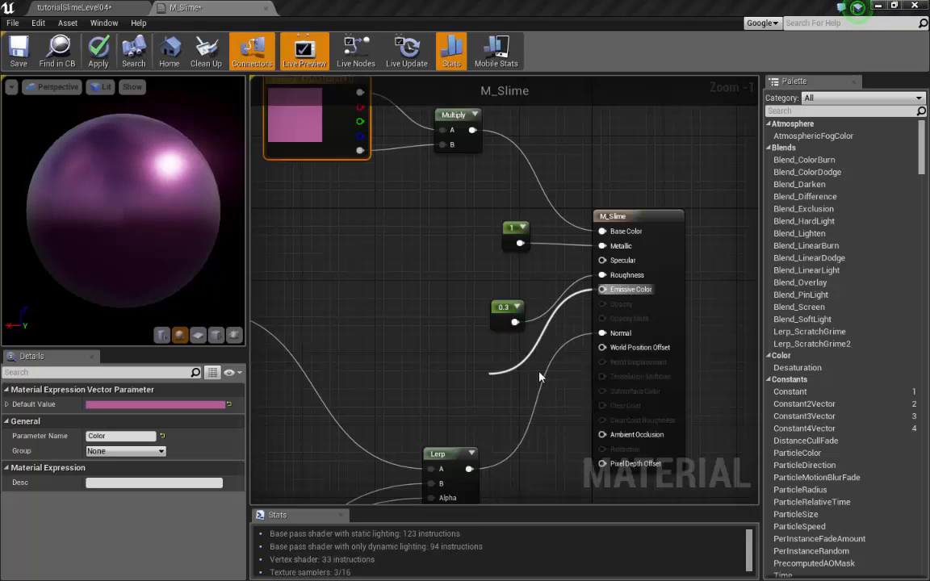
pyautogui.moveTo(511, 382); pyautogui.dragTo(367, 245)
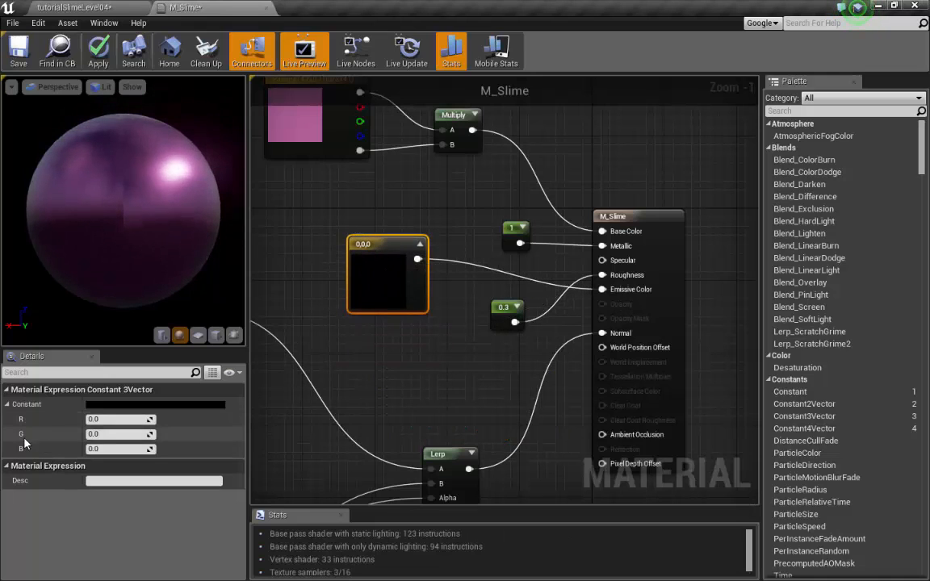
# Step: Set the emissive Constant3Vector colour to pink (0.565, 0.105, 0.431)
pyautogui.click(118, 405)
pyautogui.moveTo(211, 389); pyautogui.dragTo(238, 358)
pyautogui.moveTo(303, 396)
pyautogui.mouseDown()
pyautogui.moveTo(311, 355)
pyautogui.moveTo(310, 394)
pyautogui.mouseUp()
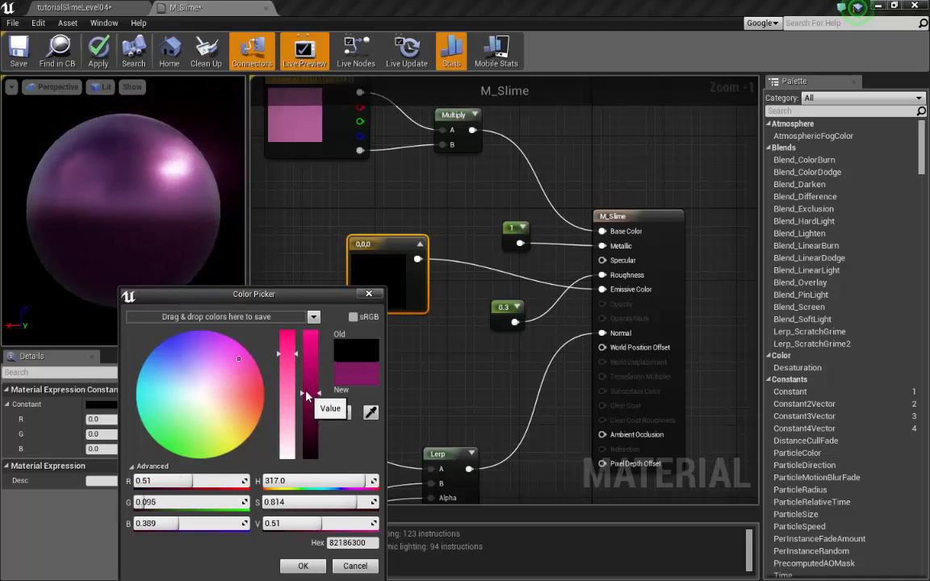
pyautogui.click(306, 386)
pyautogui.click(303, 566)
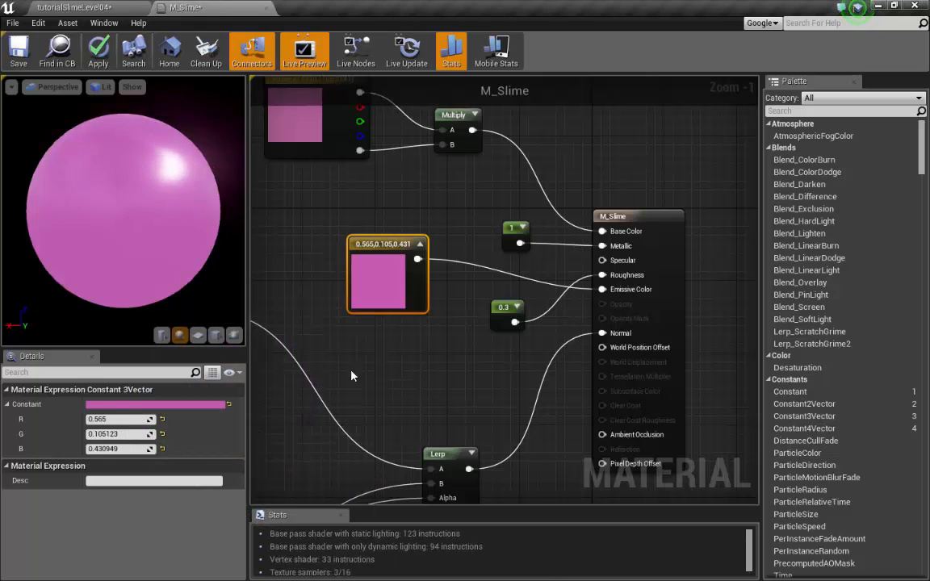
# Step: Darken the emissive Constant3Vector colour to 0.145, 0.027, 0.111 and save the M_Slime material
pyautogui.doubleClick(375, 292)
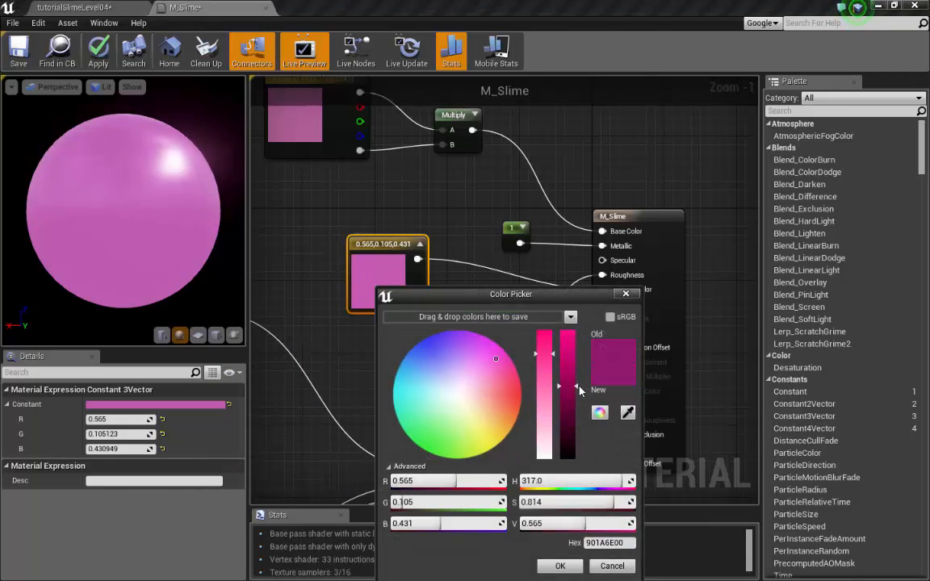
pyautogui.moveTo(575, 399); pyautogui.dragTo(575, 431)
pyautogui.click(560, 566)
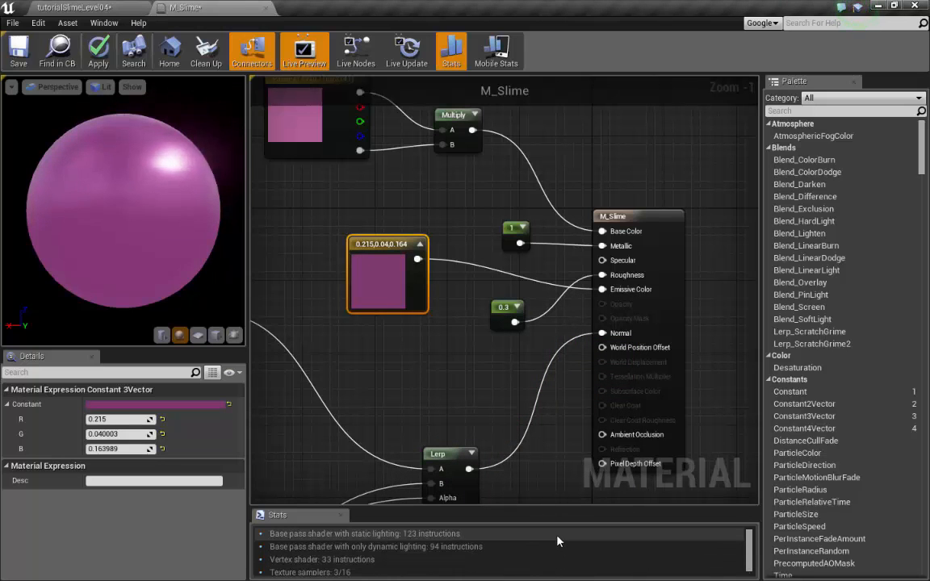
pyautogui.doubleClick(383, 288)
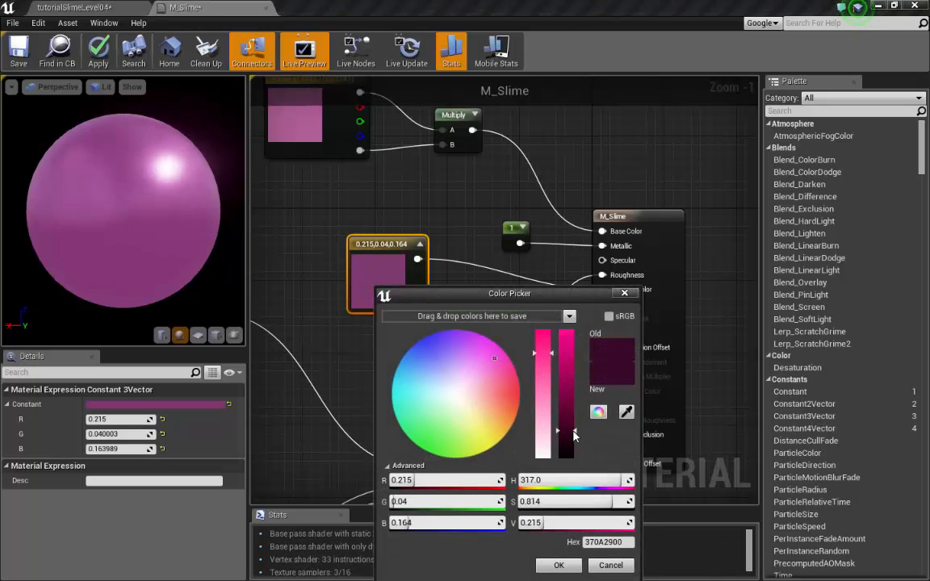
pyautogui.moveTo(573, 433); pyautogui.dragTo(573, 440)
pyautogui.click(570, 568)
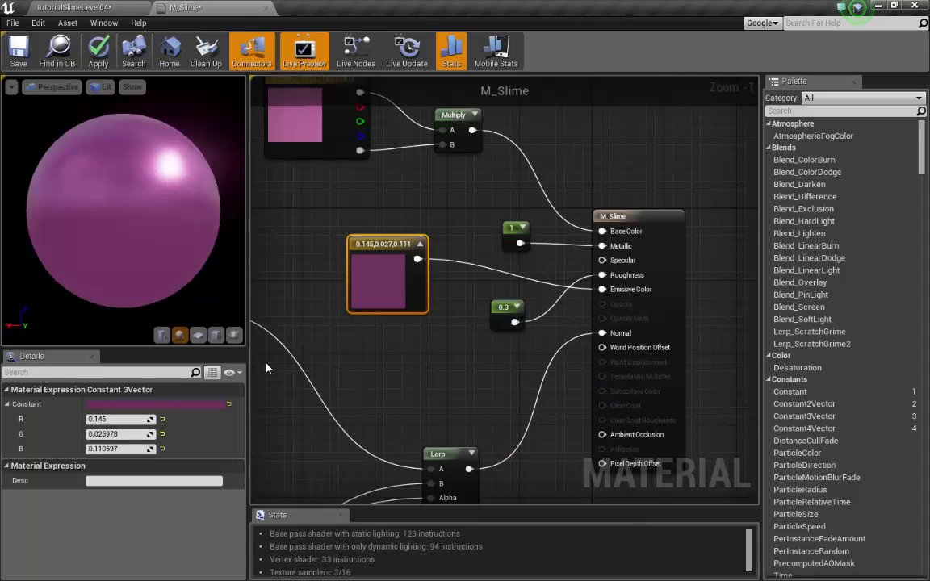
pyautogui.click(19, 51)
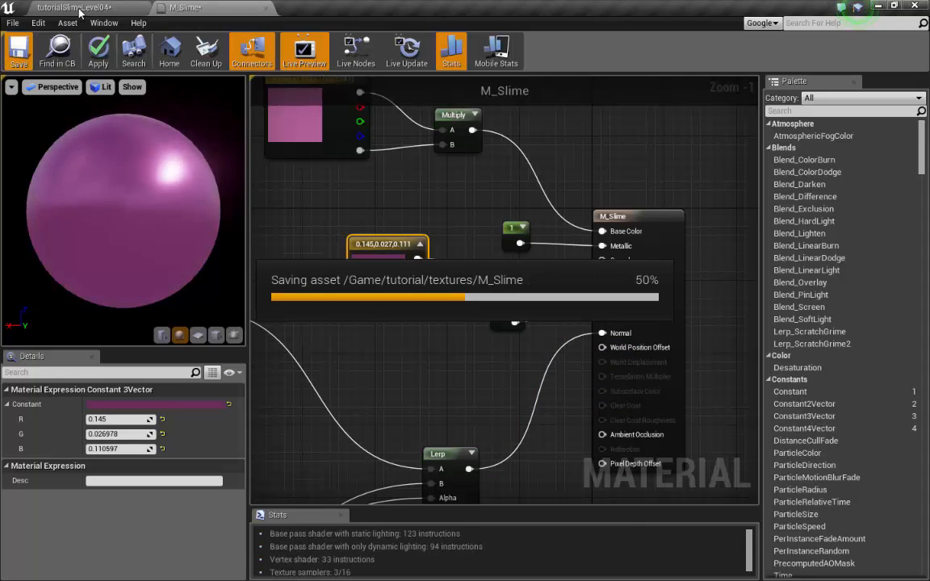
# Step: Return to the level, enlarge the surrounding workspace areas, and apply M_Slime to the top faces of both channel floor strips
pyautogui.click(79, 11)
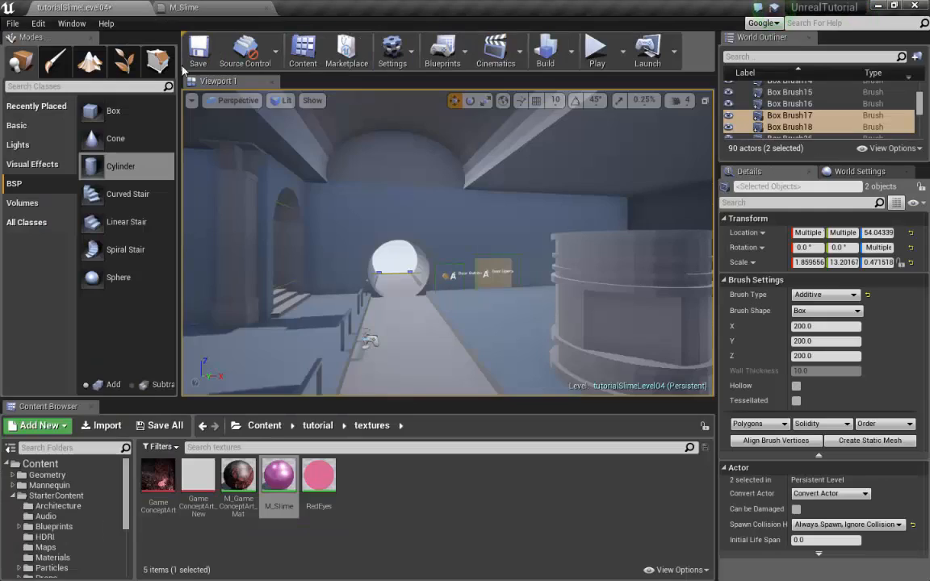
pyautogui.click(278, 480)
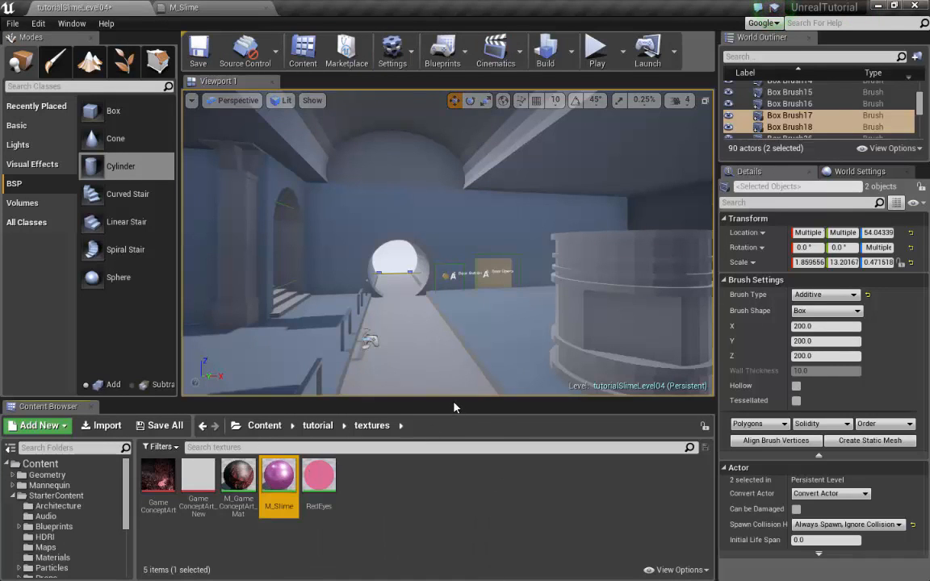
pyautogui.moveTo(454, 403); pyautogui.dragTo(457, 453)
pyautogui.moveTo(409, 361)
pyautogui.mouseDown(button='right')
pyautogui.moveTo(460, 358)
pyautogui.moveTo(452, 388)
pyautogui.mouseUp(button='right')
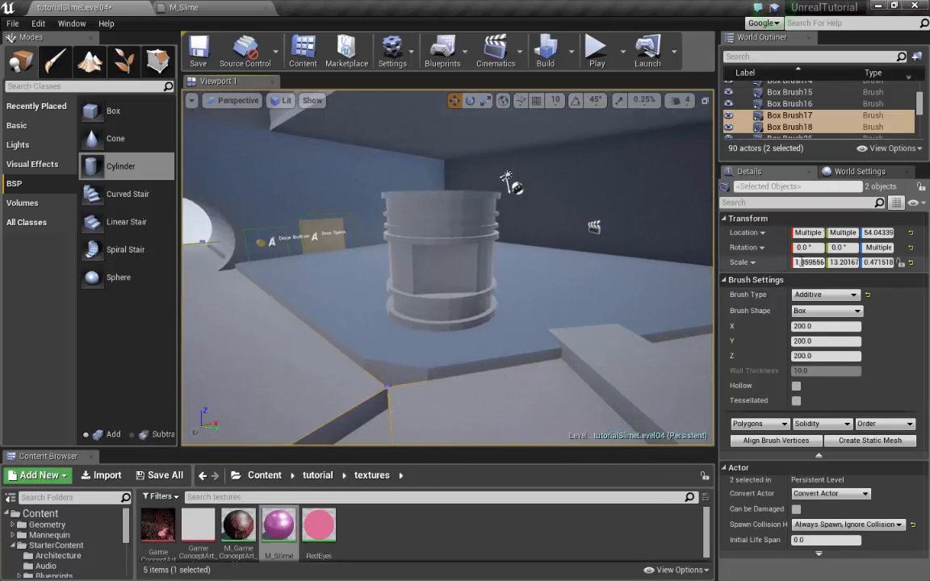
pyautogui.moveTo(714, 313); pyautogui.dragTo(583, 302)
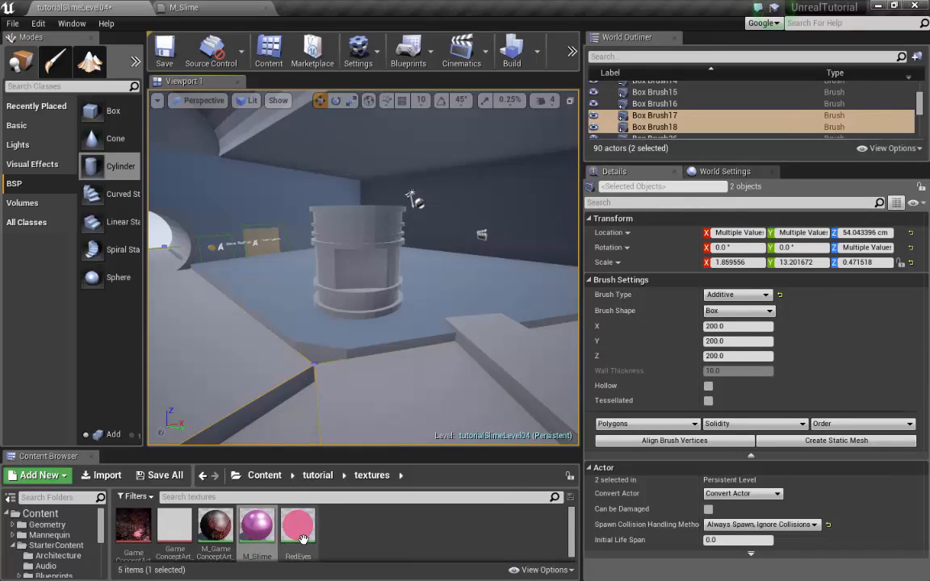
pyautogui.moveTo(257, 526); pyautogui.dragTo(226, 379)
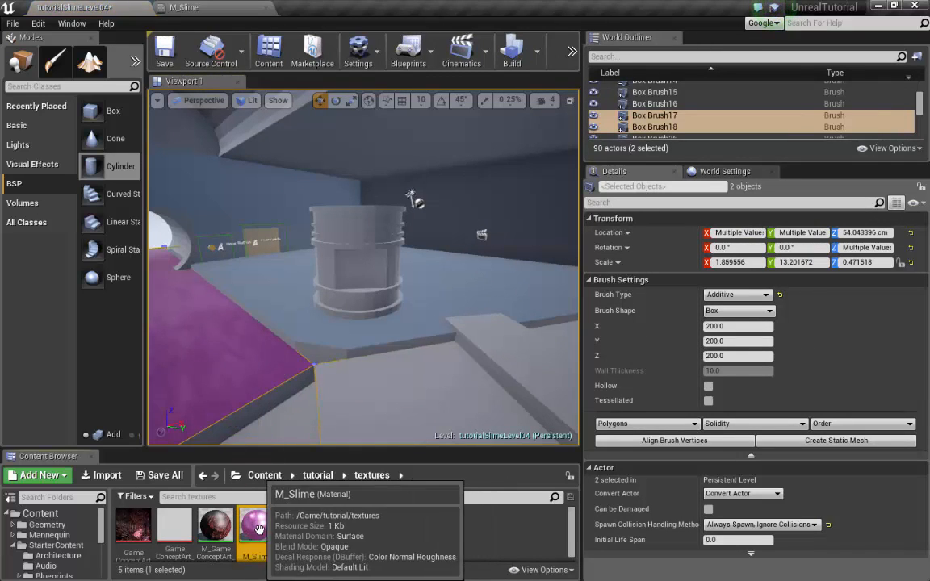
pyautogui.moveTo(259, 529); pyautogui.dragTo(419, 380)
# Step: Switch to Geometry Editing and extend the near end face of Box Brush17 across the grey gap at the channel corner
pyautogui.scroll(-3, 403, 372)
pyautogui.moveTo(403, 372)
pyautogui.mouseDown(button='right')
pyautogui.moveTo(322, 372)
pyautogui.moveTo(399, 372)
pyautogui.mouseUp(button='right')
pyautogui.press('w')
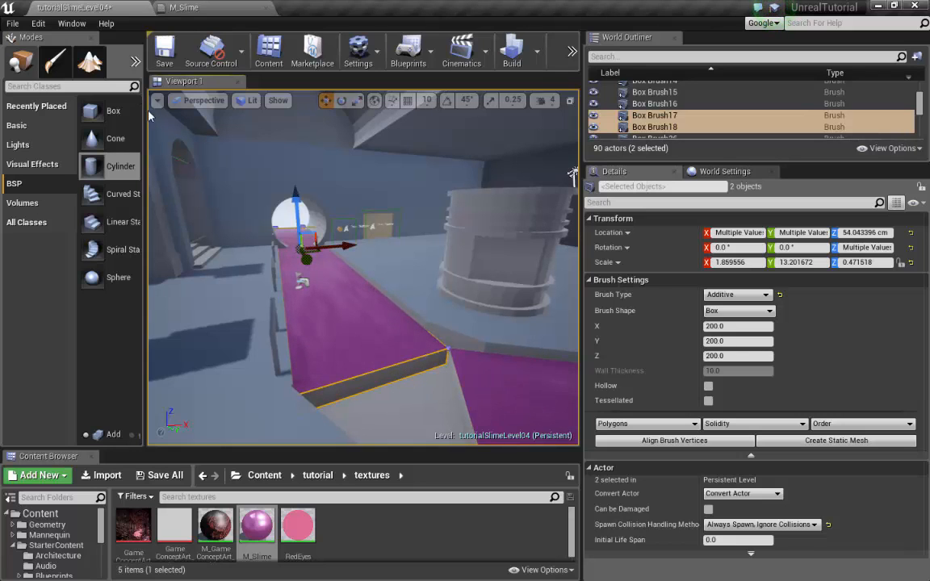
pyautogui.click(166, 151)
pyautogui.moveTo(143, 113); pyautogui.dragTo(308, 113)
pyautogui.click(158, 62)
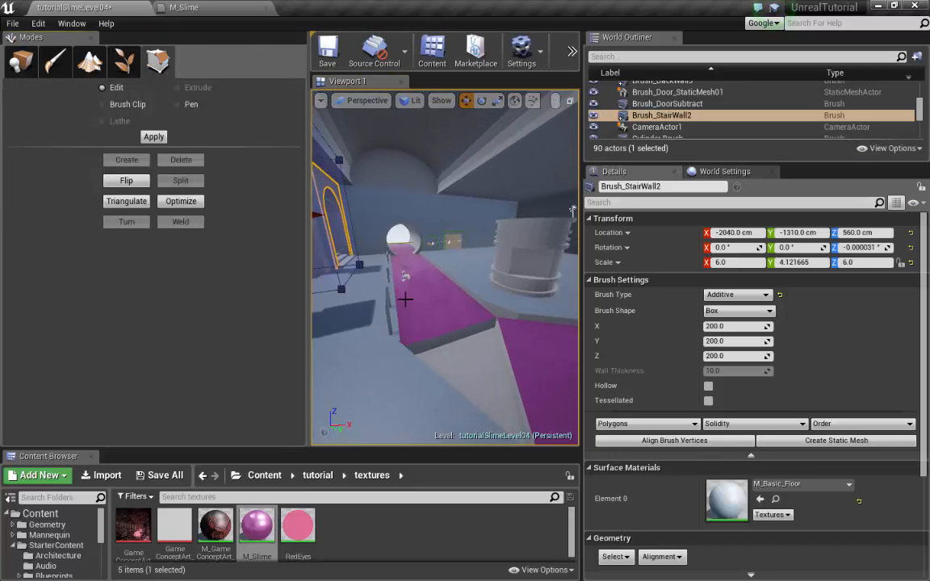
pyautogui.click(455, 330)
pyautogui.click(456, 352)
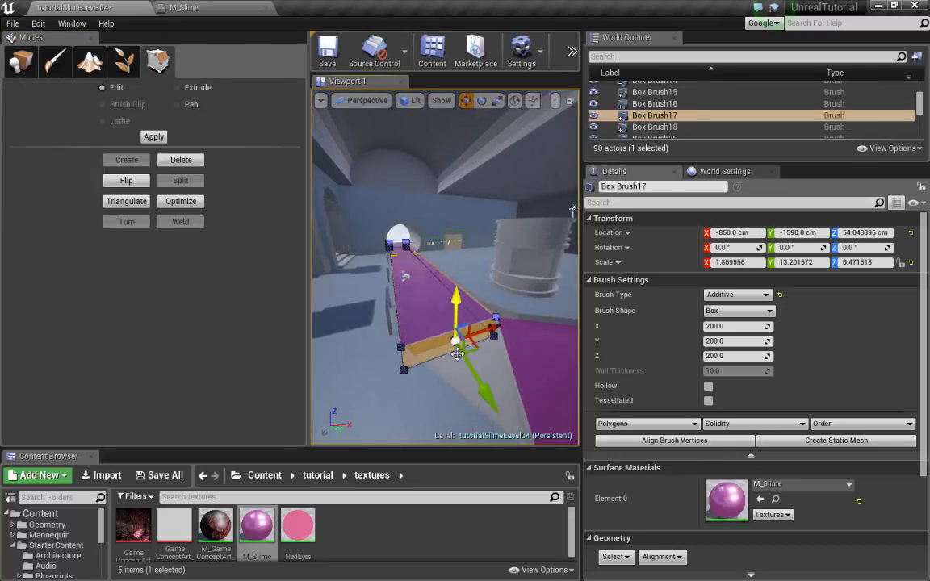
pyautogui.moveTo(475, 378); pyautogui.dragTo(545, 421)
# Step: Examine the corner where the two slime strips meet and the crossing walkway, selecting Box Brush18
pyautogui.scroll(-5, 526, 281)
pyautogui.scroll(-3, 542, 331)
pyautogui.moveTo(526, 293); pyautogui.dragTo(491, 316, button='right')
pyautogui.press('w')
pyautogui.press('s')
pyautogui.press('s')
pyautogui.press('d')
pyautogui.press('a')
pyautogui.press('d')
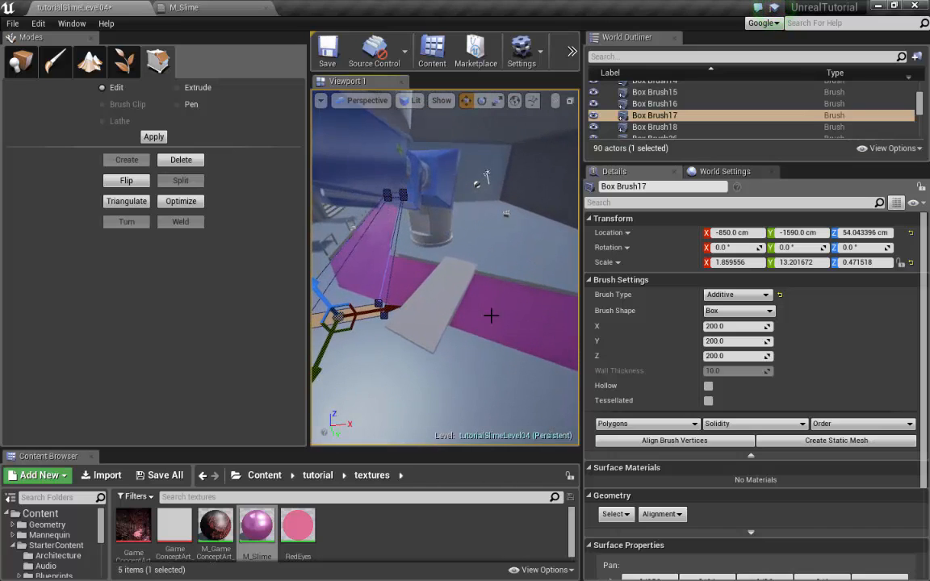
pyautogui.click(491, 315)
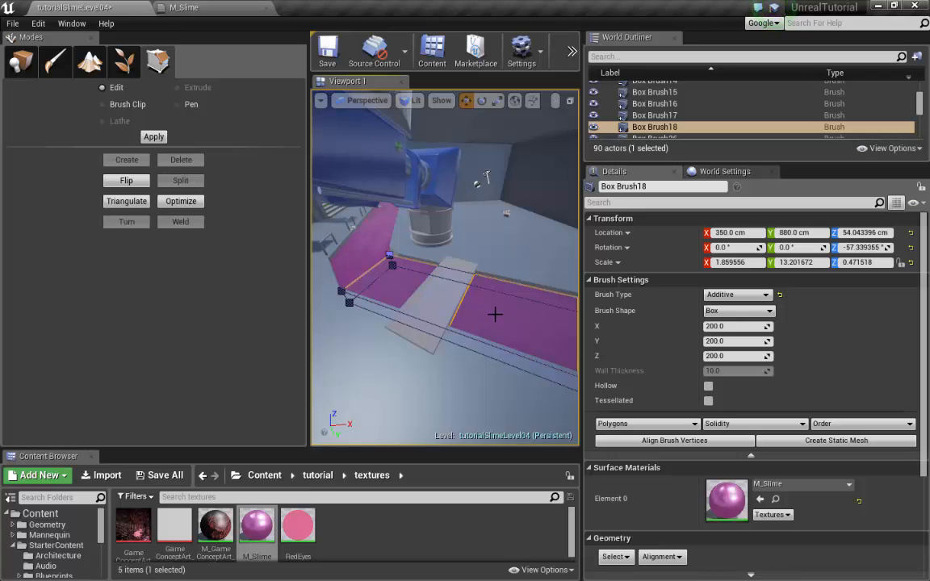
pyautogui.moveTo(495, 314); pyautogui.dragTo(497, 310, button='right')
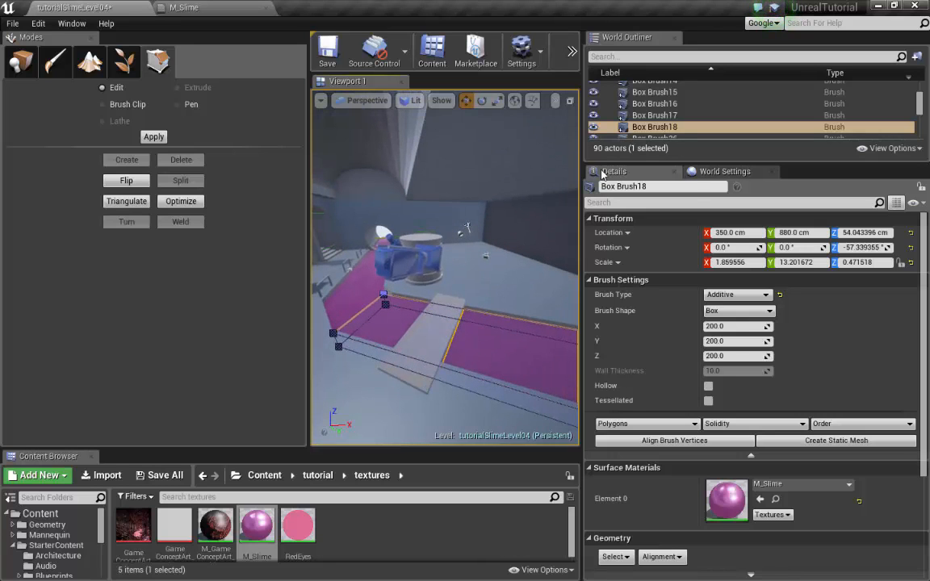
# Step: Widen the viewport and play-test the level, running down the stairs and along the pink slime channel
pyautogui.moveTo(581, 182); pyautogui.dragTo(771, 191)
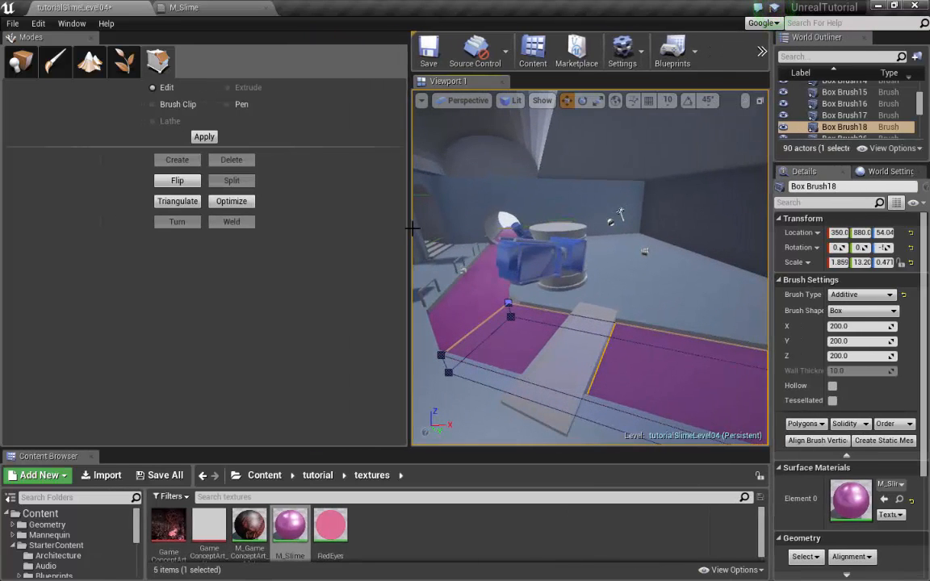
pyautogui.moveTo(407, 225); pyautogui.dragTo(202, 234)
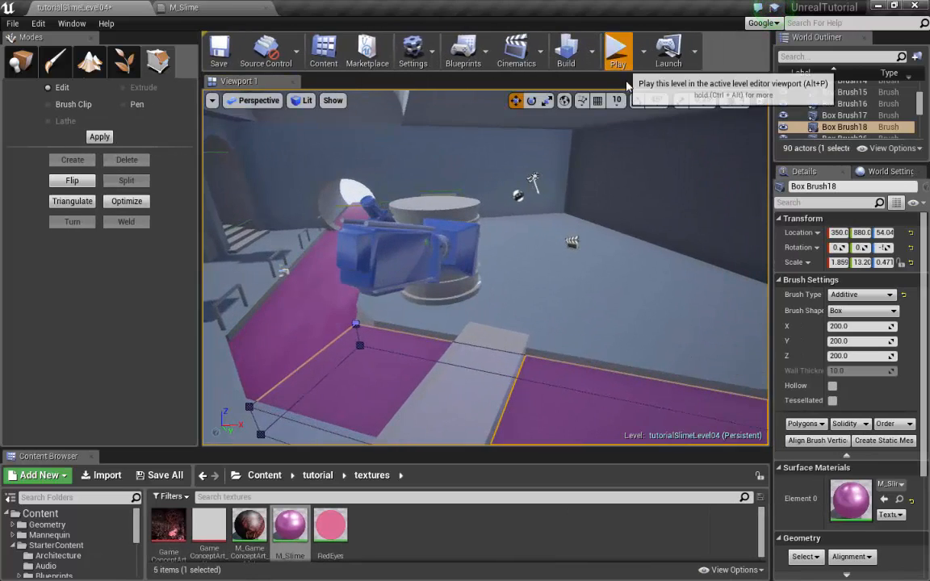
pyautogui.click(626, 74)
pyautogui.press('w')
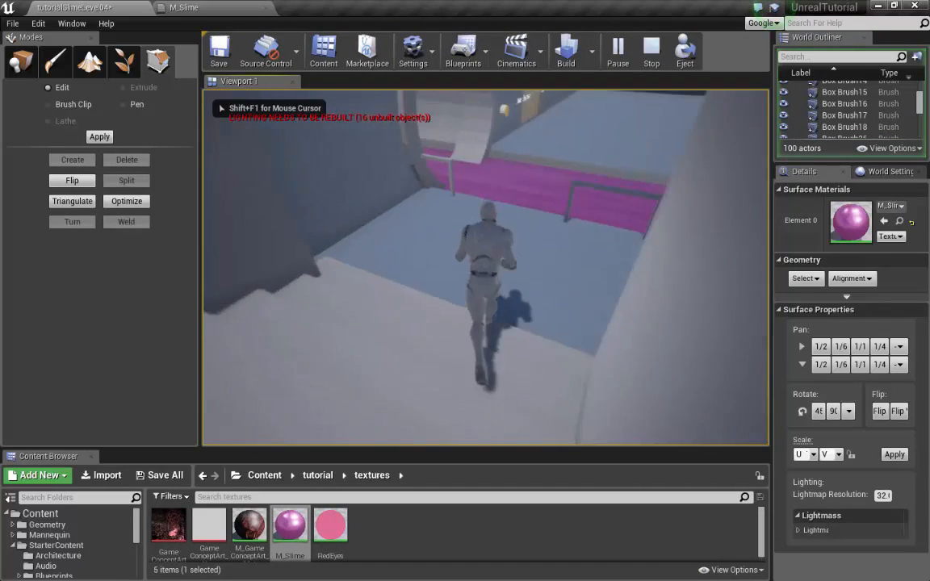
pyautogui.press('w')
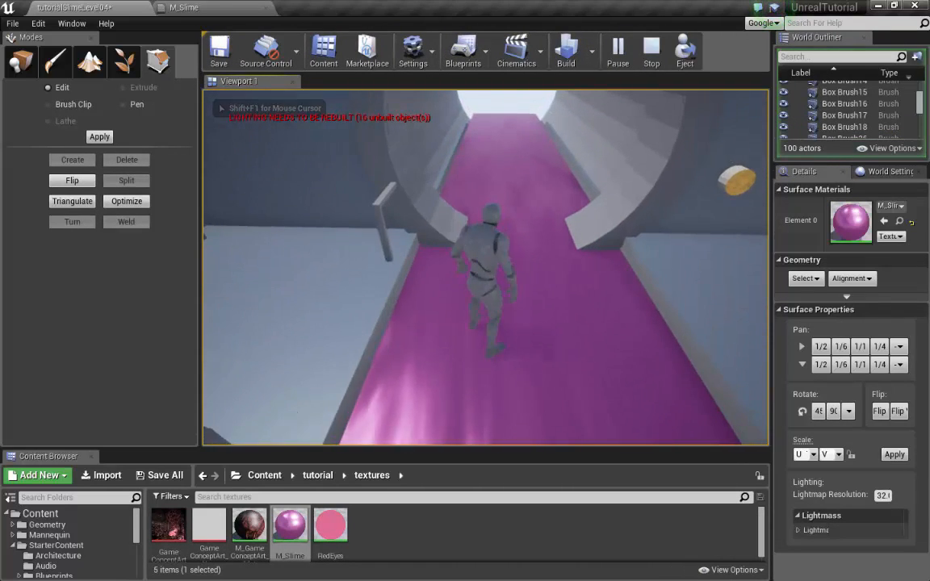
pyautogui.press('w')
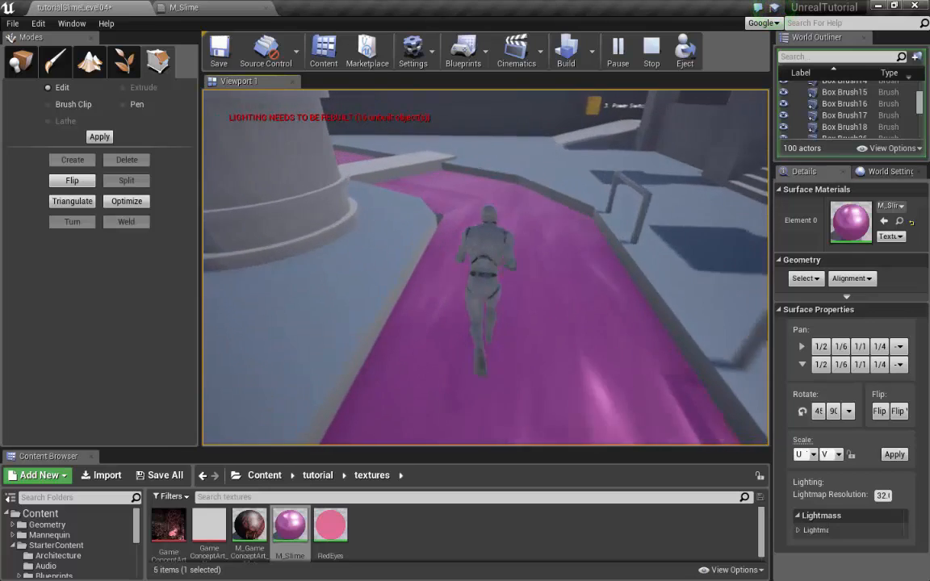
pyautogui.press('w')
pyautogui.press('space')
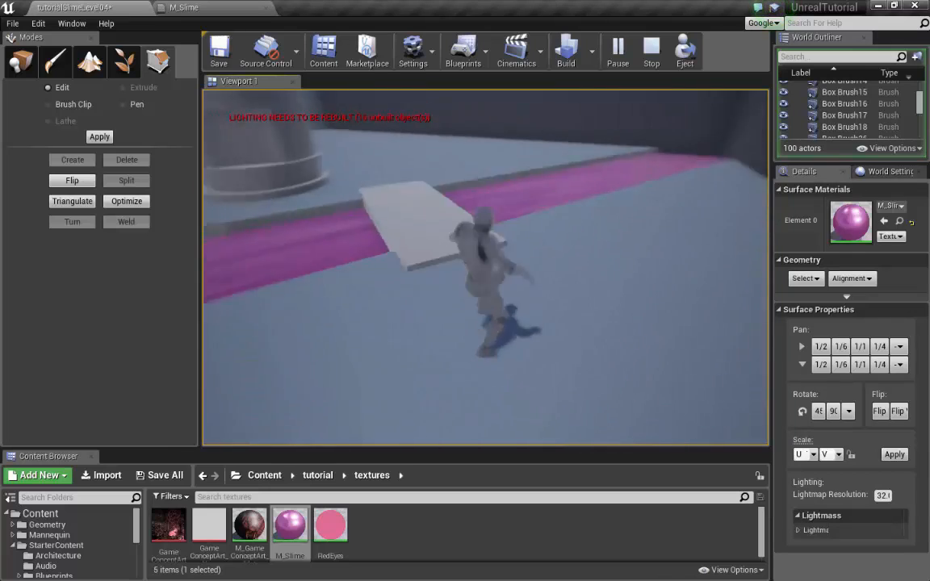
# Step: Continue the play-test across the walkway and around the room to check the slime from several sides, and end it
pyautogui.press('w')
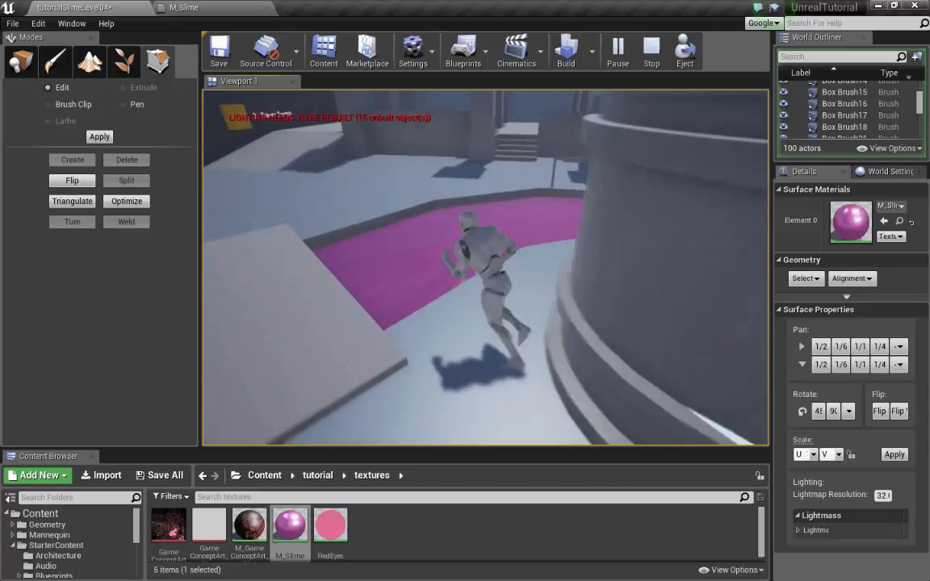
pyautogui.press('w')
pyautogui.press('space')
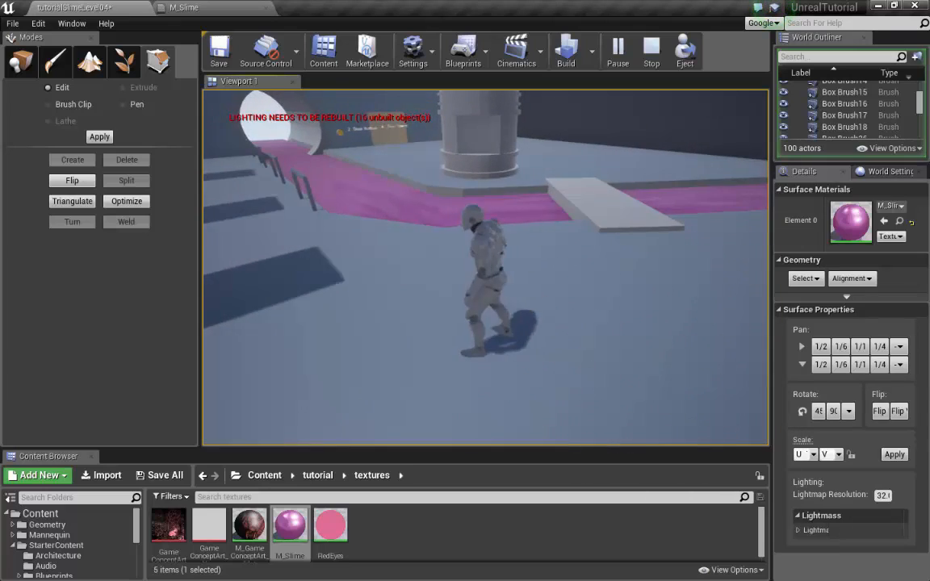
pyautogui.press('w')
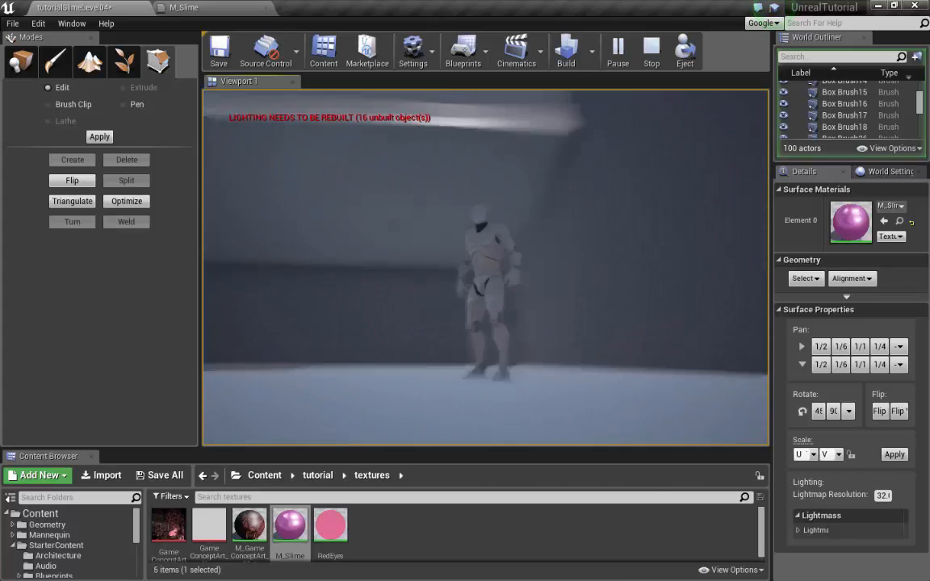
pyautogui.press('w')
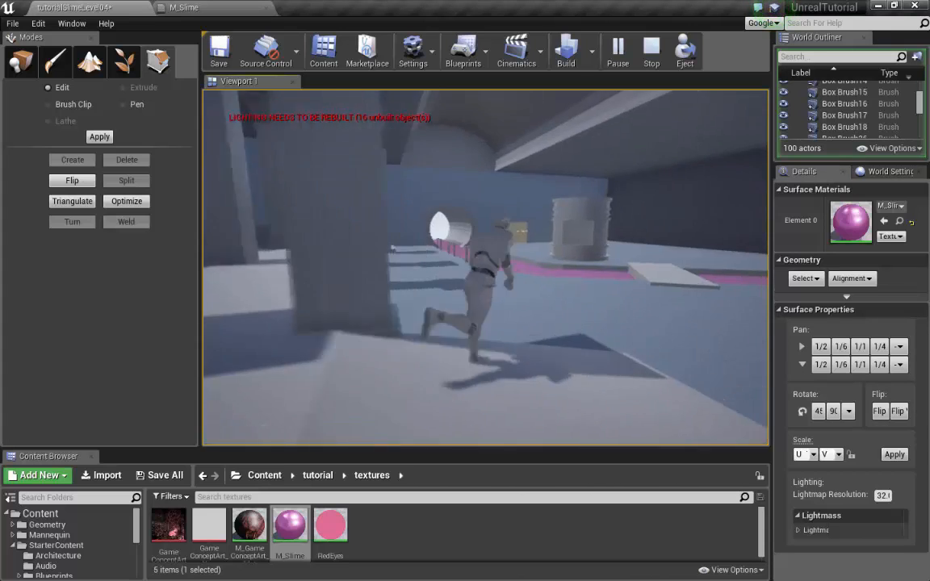
pyautogui.press('space')
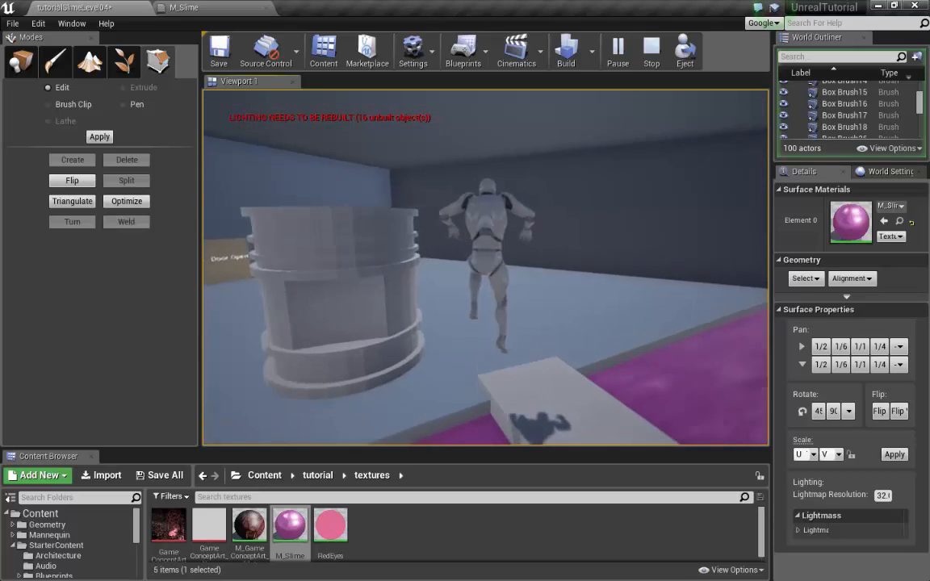
pyautogui.press('Escape')
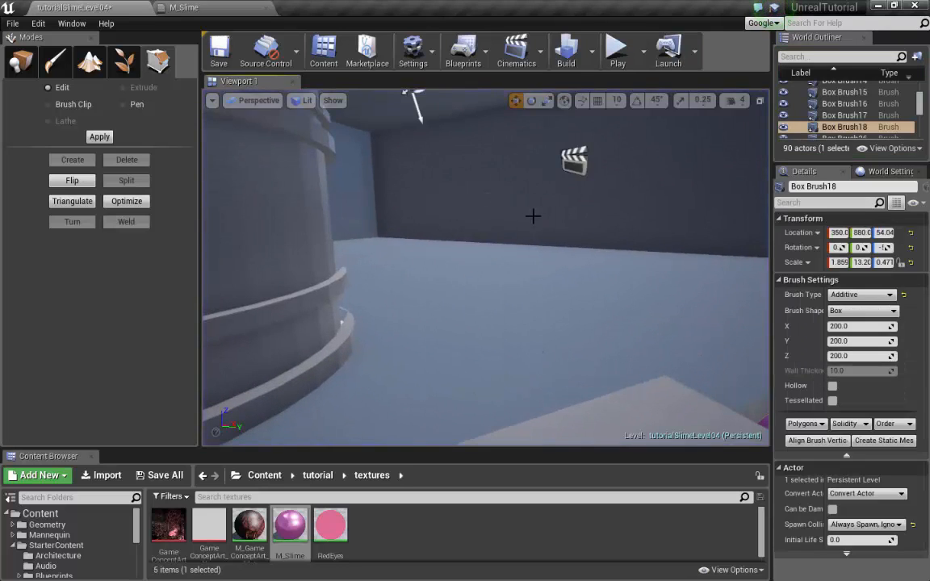
# Step: Change the Camera Clue text label above the stairs to "1. IGC: fly through"
pyautogui.moveTo(533, 216)
pyautogui.mouseDown(button='right')
pyautogui.moveTo(435, 242)
pyautogui.moveTo(355, 217)
pyautogui.moveTo(267, 216)
pyautogui.moveTo(533, 185)
pyautogui.moveTo(533, 218)
pyautogui.mouseUp(button='right')
pyautogui.press('w')
pyautogui.press('s')
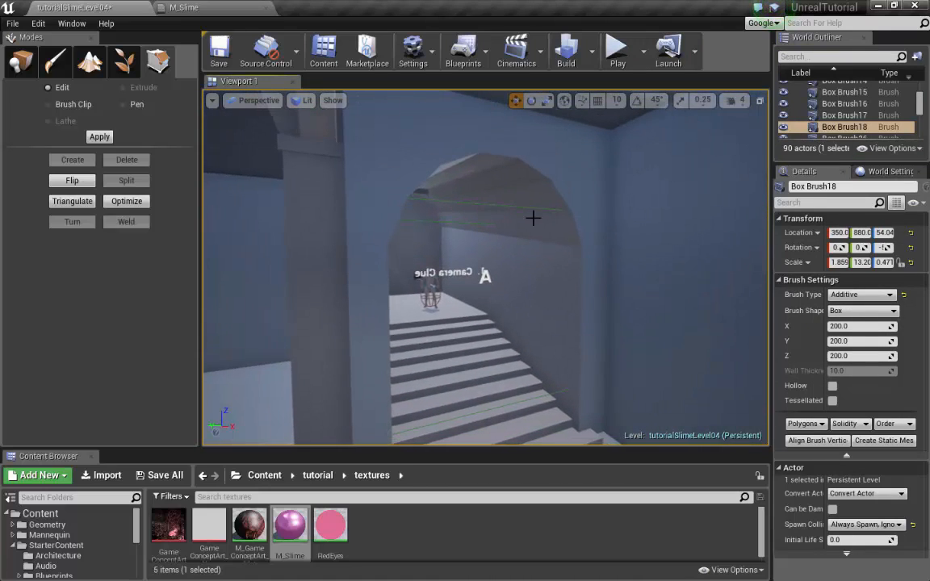
pyautogui.click(457, 292)
pyautogui.press('f')
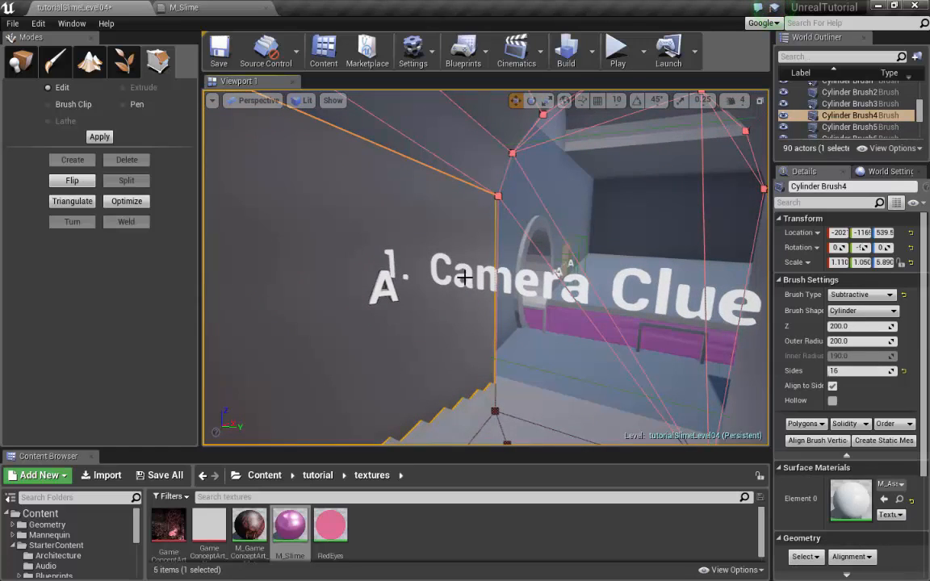
pyautogui.click(476, 277)
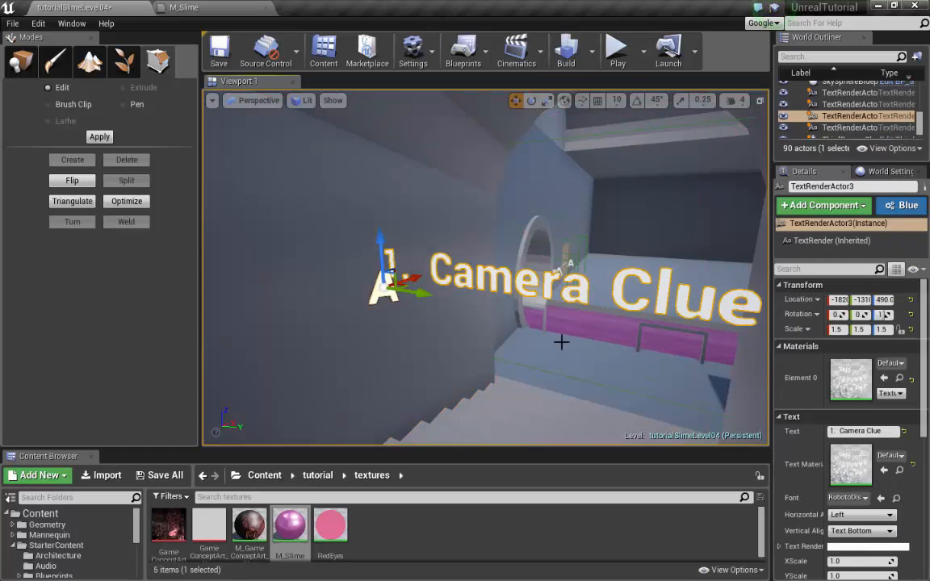
pyautogui.moveTo(770, 416); pyautogui.dragTo(528, 419)
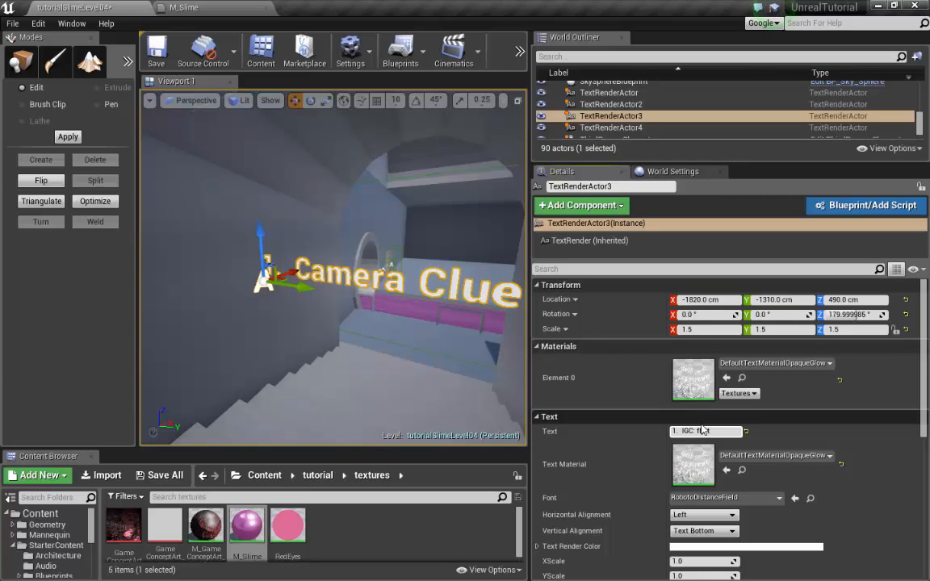
pyautogui.write('hrough')
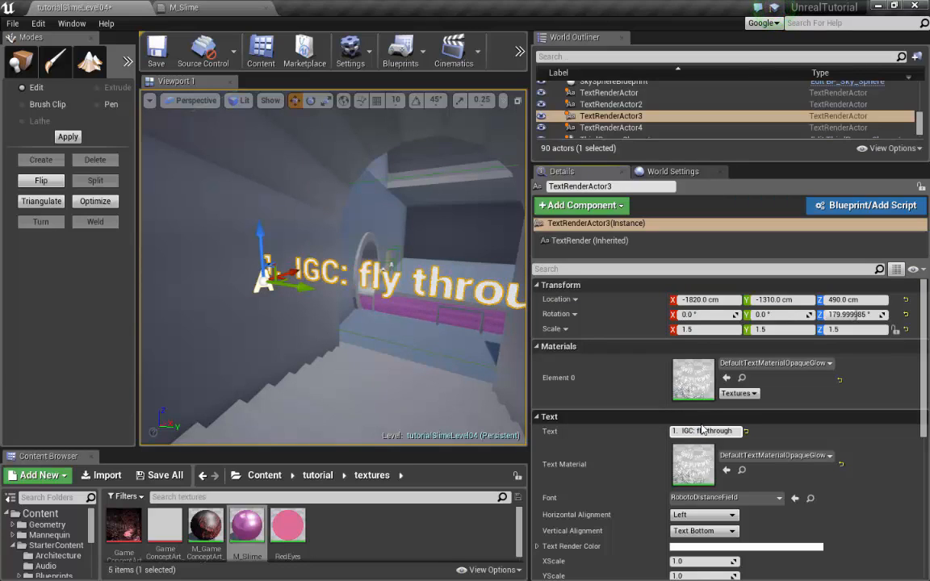
pyautogui.moveTo(440, 322); pyautogui.dragTo(464, 392)
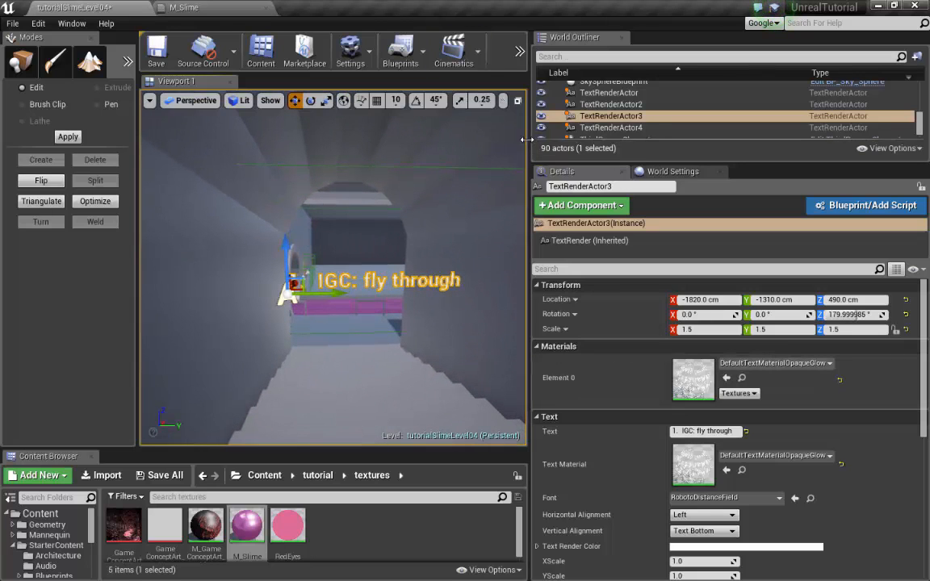
# Step: Enlarge the viewport and examine the Door Button label and yellow button beside the pipe opening
pyautogui.moveTo(540, 144); pyautogui.dragTo(580, 143)
pyautogui.moveTo(452, 323); pyautogui.dragTo(371, 250)
pyautogui.press('w')
pyautogui.moveTo(452, 239); pyautogui.dragTo(452, 267, button='right')
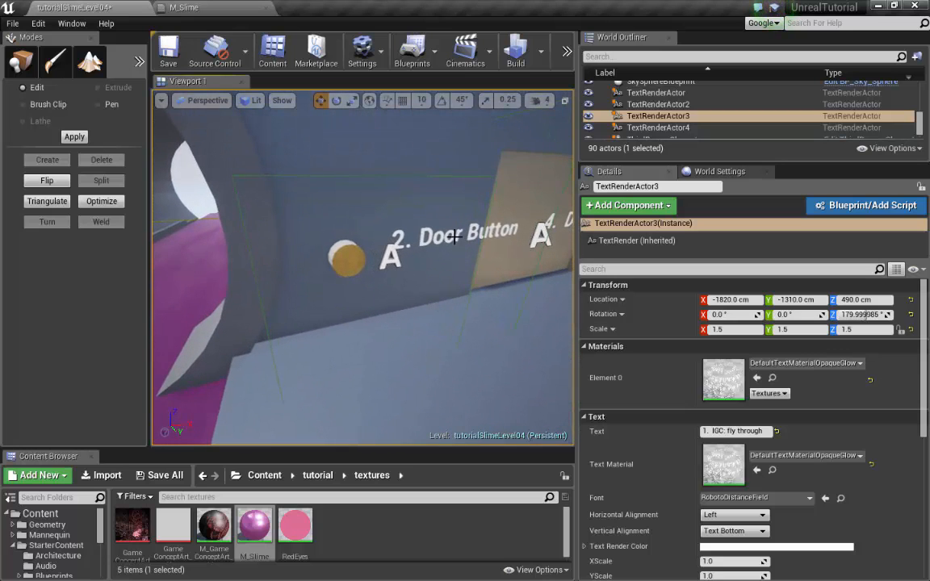
pyautogui.click(449, 237)
pyautogui.moveTo(526, 295); pyautogui.dragTo(525, 292, button='right')
pyautogui.press('w')
pyautogui.press('s')
pyautogui.moveTo(442, 281); pyautogui.dragTo(589, 282, button='right')
pyautogui.press('d')
# Step: Examine the Door Opens and Power Switch labels, selecting each, and the wall near the power switch
pyautogui.click(435, 267)
pyautogui.press('w')
pyautogui.moveTo(452, 303); pyautogui.dragTo(516, 303, button='right')
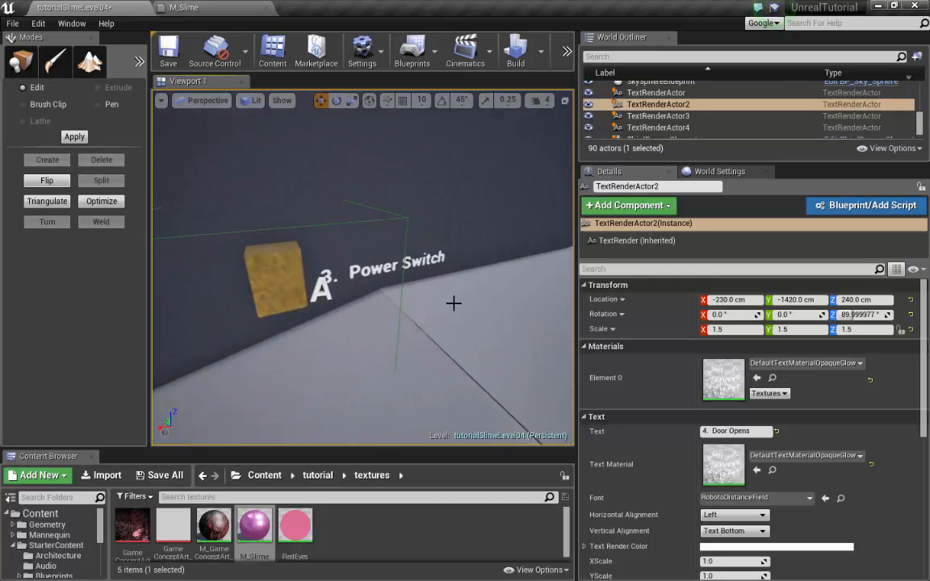
pyautogui.click(378, 270)
pyautogui.press('s')
pyautogui.moveTo(377, 271); pyautogui.dragTo(432, 303, button='right')
pyautogui.press('a')
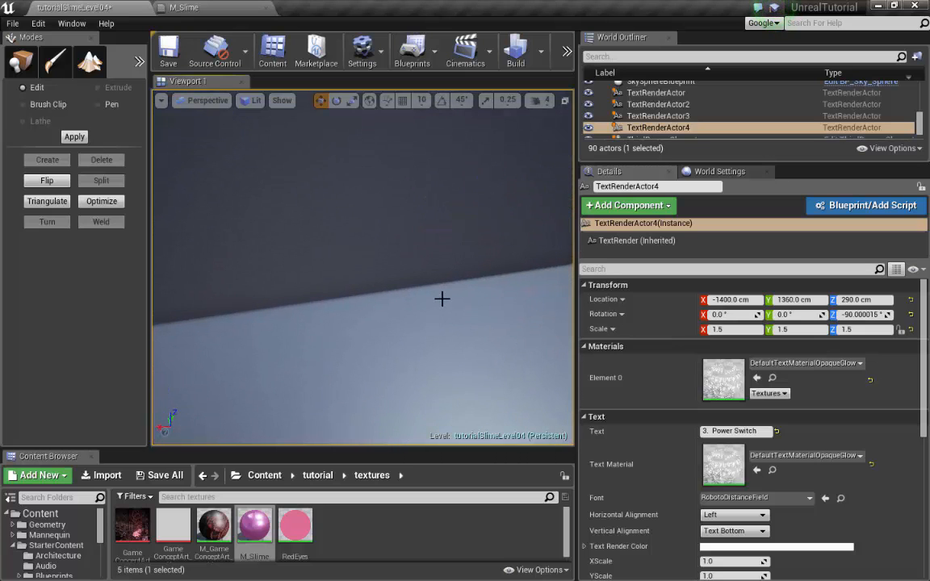
# Step: Switch to Place mode, widen its area and show the BSP brush shapes
pyautogui.click(444, 352)
pyautogui.moveTo(444, 353); pyautogui.dragTo(438, 349, button='right')
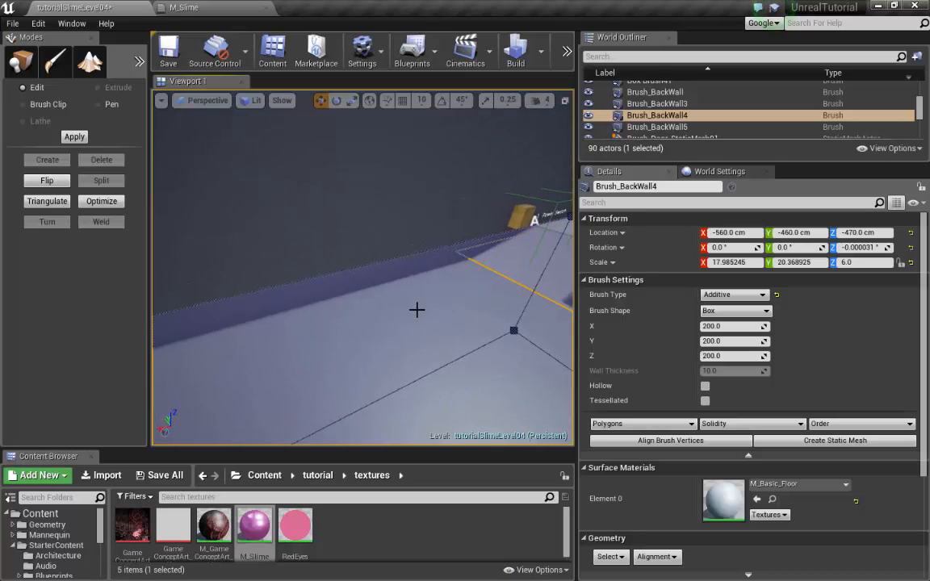
pyautogui.moveTo(416, 309); pyautogui.dragTo(417, 290, button='right')
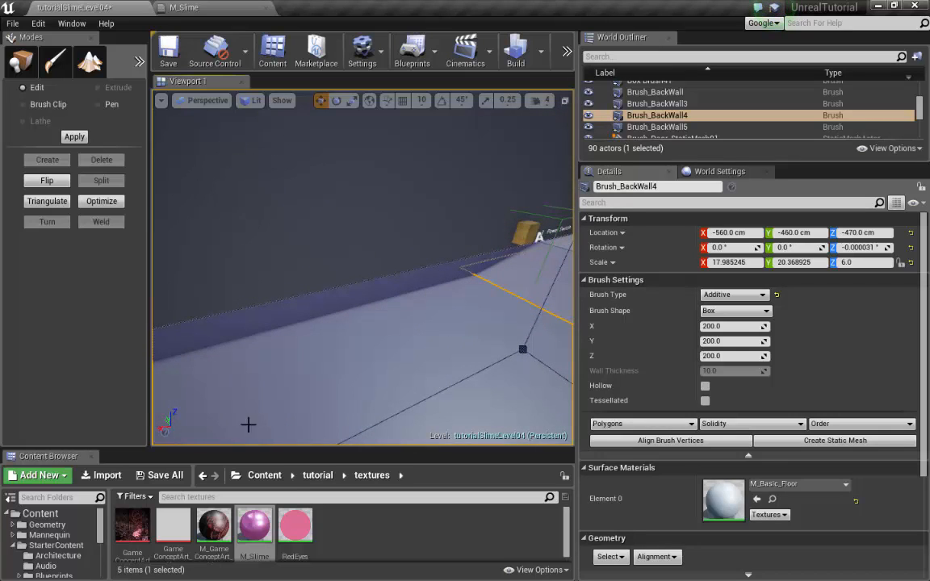
pyautogui.click(22, 61)
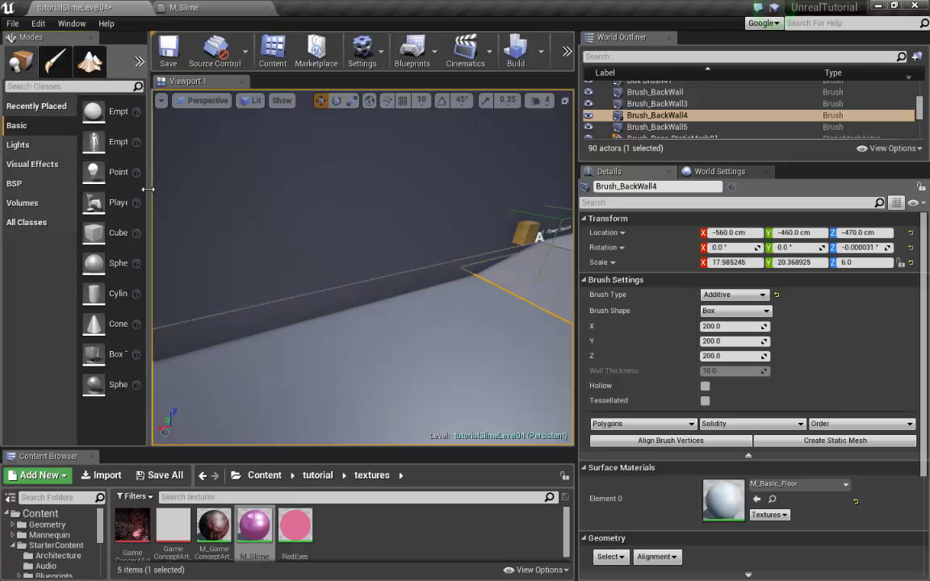
pyautogui.moveTo(150, 201); pyautogui.dragTo(321, 202)
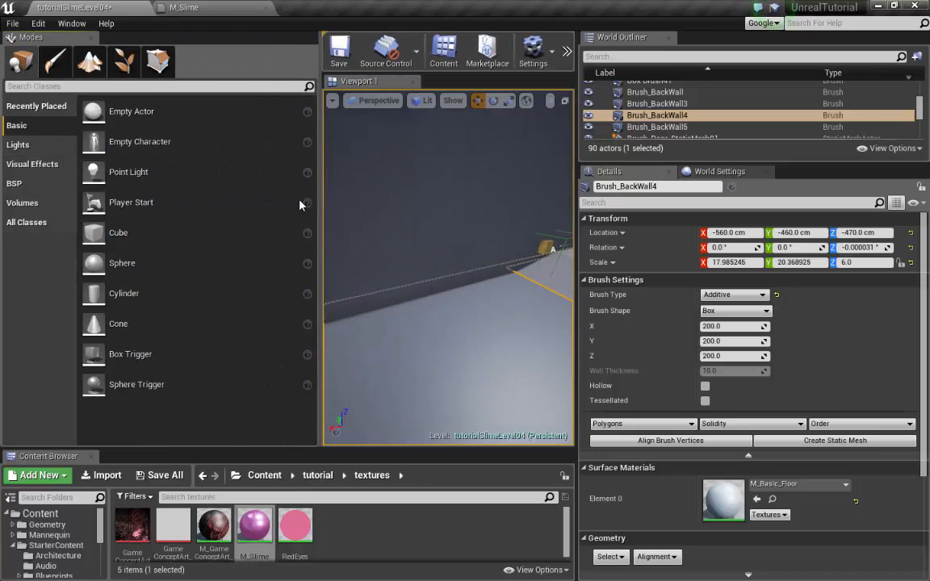
pyautogui.click(22, 181)
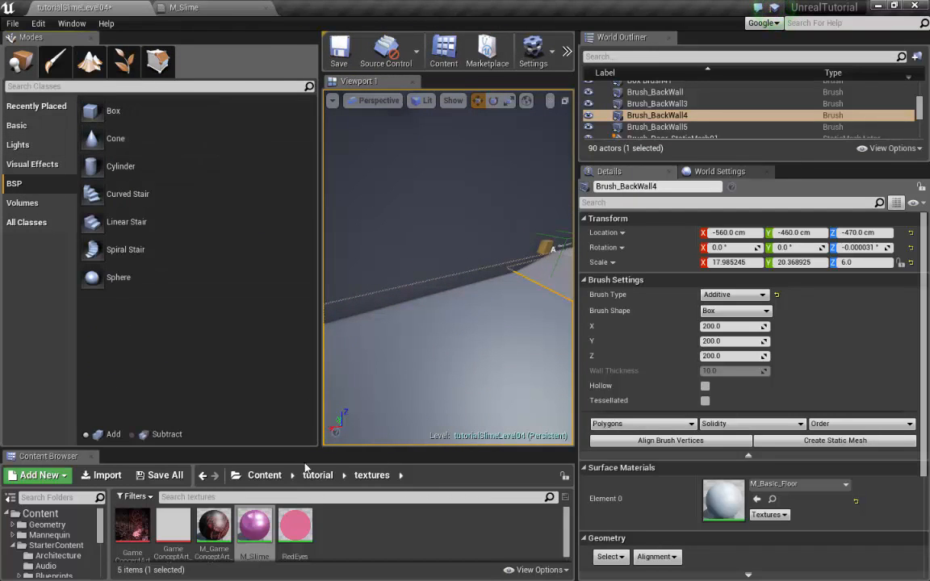
# Step: Copy the M_AssetPlatform material from StarterContent/Materials into tutorial/textures and open that folder
pyautogui.moveTo(304, 446); pyautogui.dragTo(304, 352)
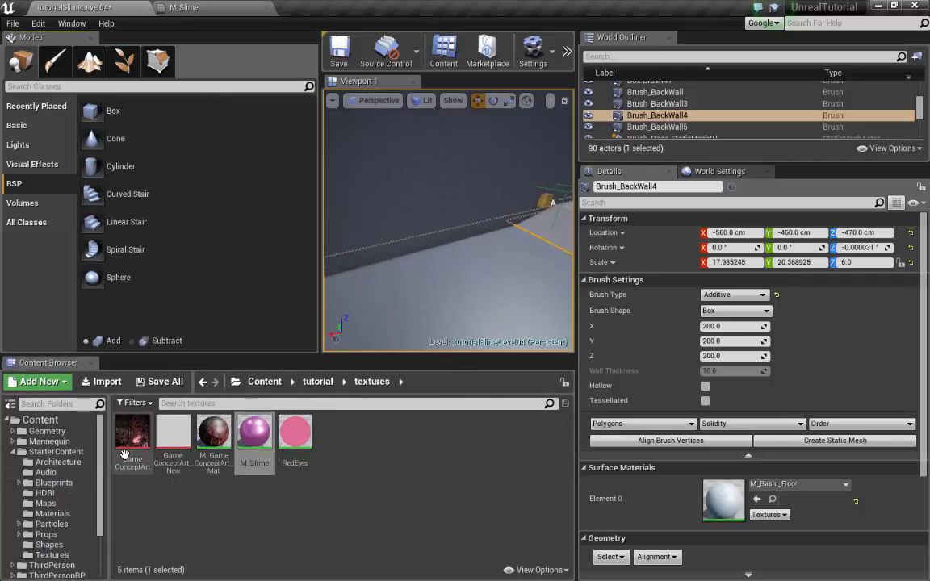
pyautogui.moveTo(103, 462); pyautogui.dragTo(99, 523)
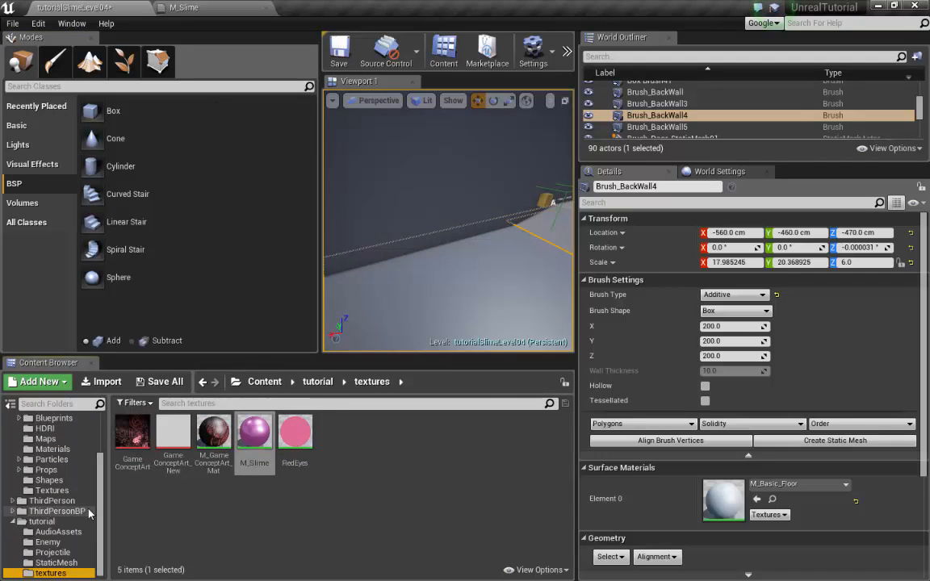
pyautogui.scroll(2, 96, 500)
pyautogui.click(53, 474)
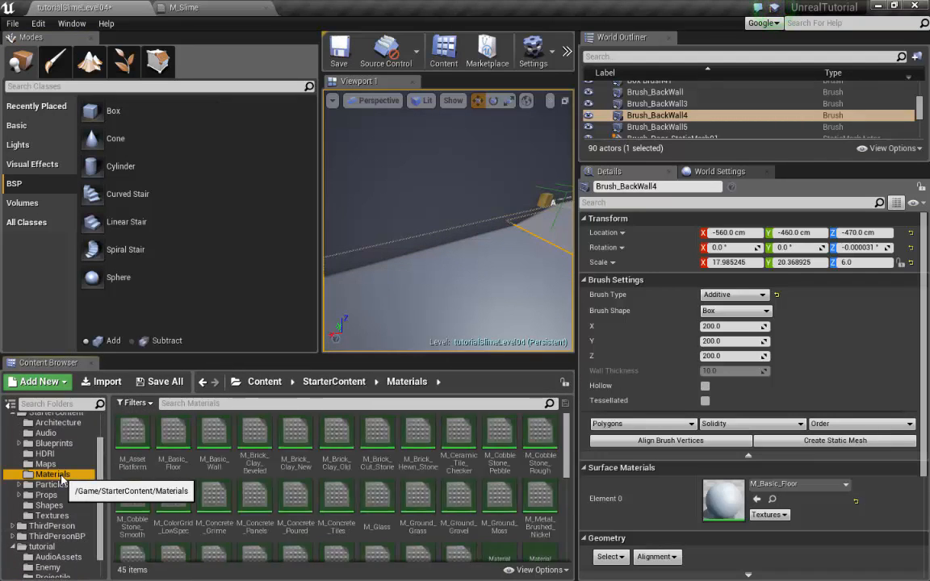
pyautogui.click(141, 444)
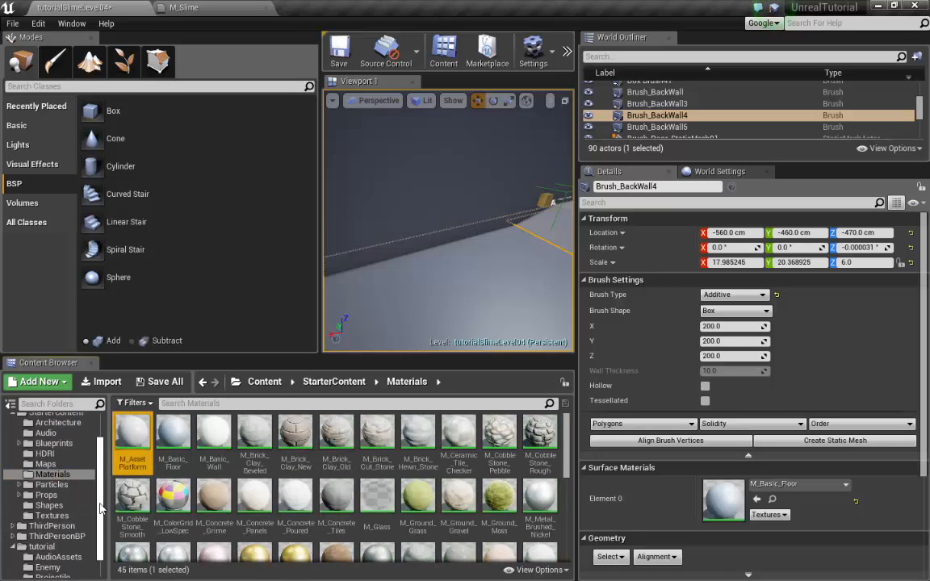
pyautogui.moveTo(100, 507); pyautogui.dragTo(98, 545)
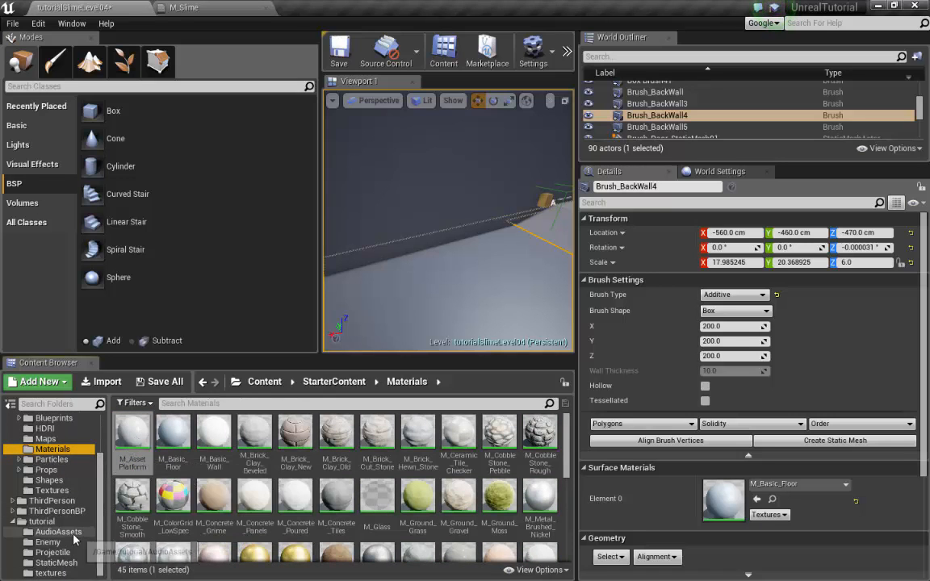
pyautogui.moveTo(138, 438); pyautogui.dragTo(65, 571)
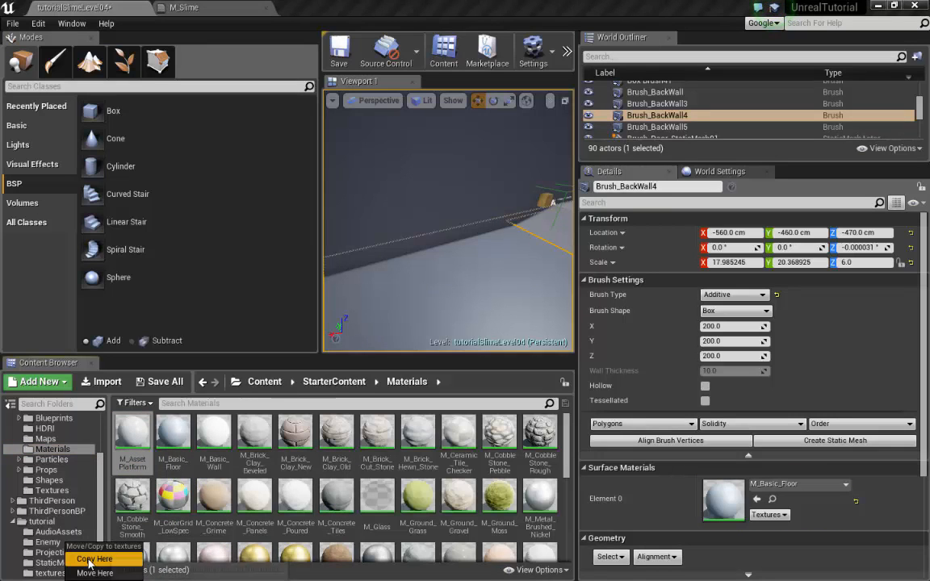
pyautogui.click(80, 516)
pyautogui.click(53, 573)
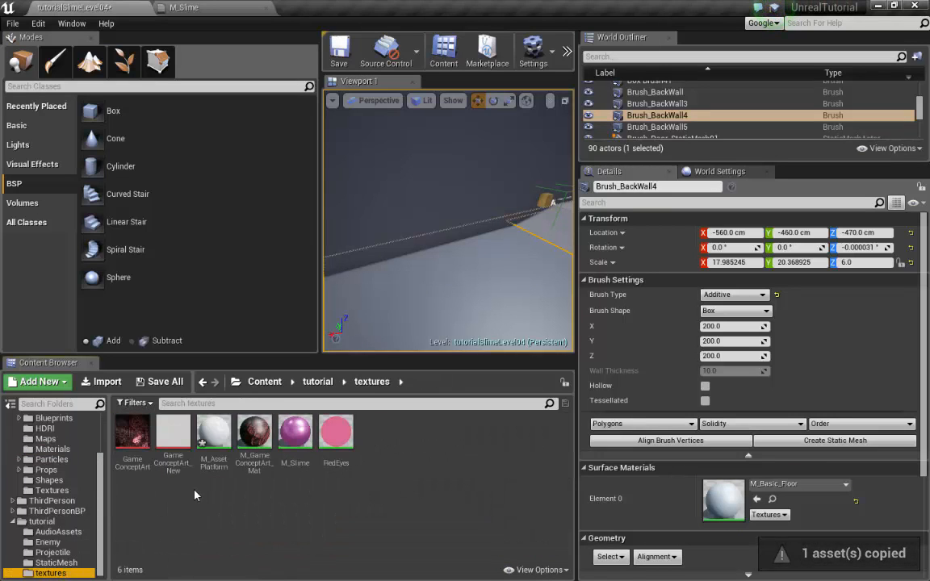
# Step: With M_AssetPlatform selected, add a BSP box brush beside the wall and scale it to about 2.72 in X and 0.26 in Z
pyautogui.click(208, 440)
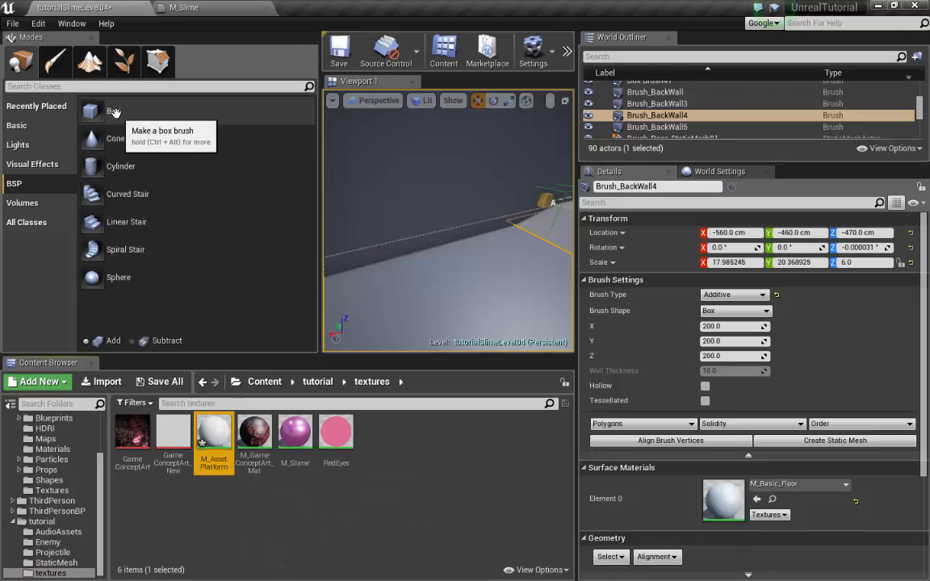
pyautogui.moveTo(114, 112)
pyautogui.mouseDown()
pyautogui.moveTo(373, 183)
pyautogui.moveTo(443, 215)
pyautogui.moveTo(441, 232)
pyautogui.mouseUp()
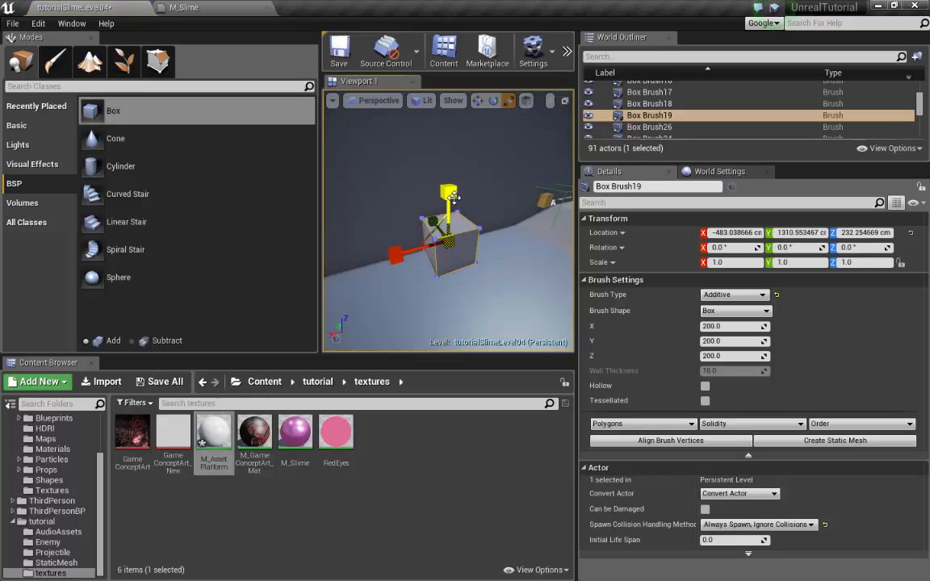
pyautogui.moveTo(448, 192); pyautogui.dragTo(482, 213)
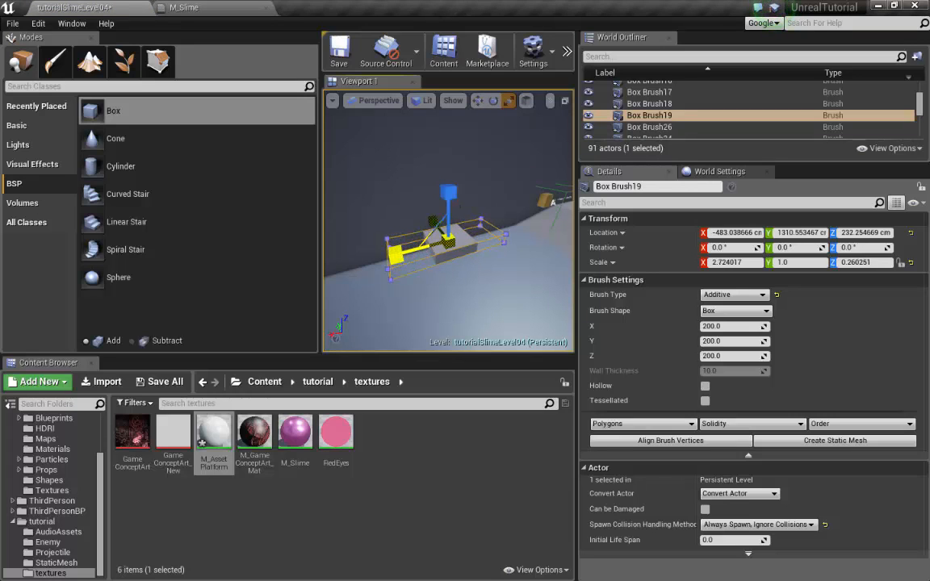
# Step: Use geometry editing to scale the box brush's top face inward and adjust its height, giving the slab sloped sides
pyautogui.click(157, 61)
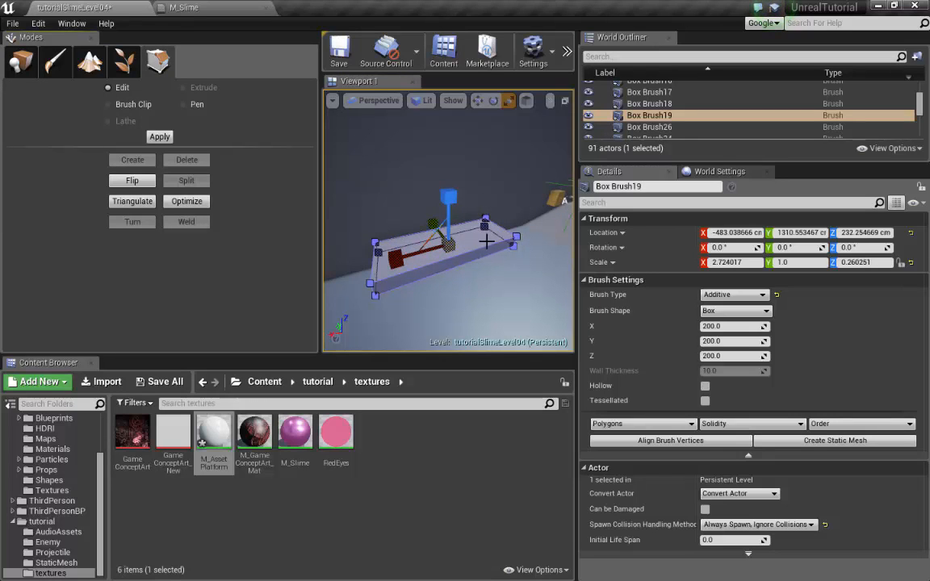
pyautogui.click(485, 241)
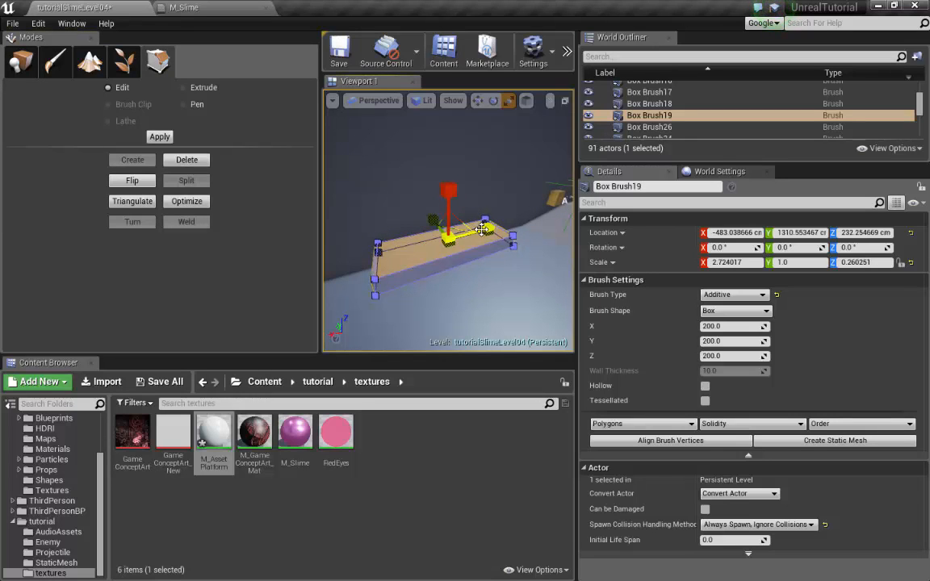
pyautogui.press('w')
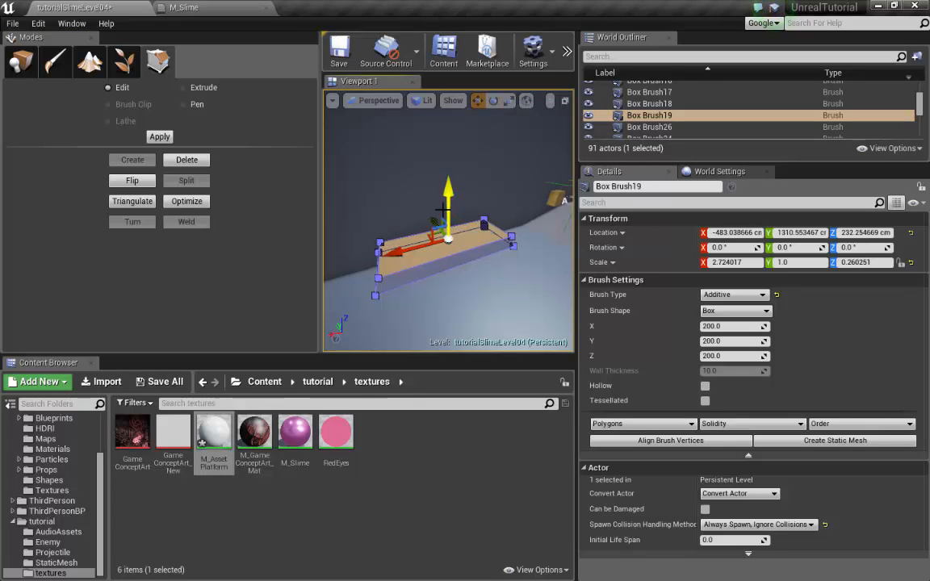
# Step: Return to Place mode and lower the tapered box onto the floor, at a Z location of about 143.8 cm
pyautogui.click(14, 64)
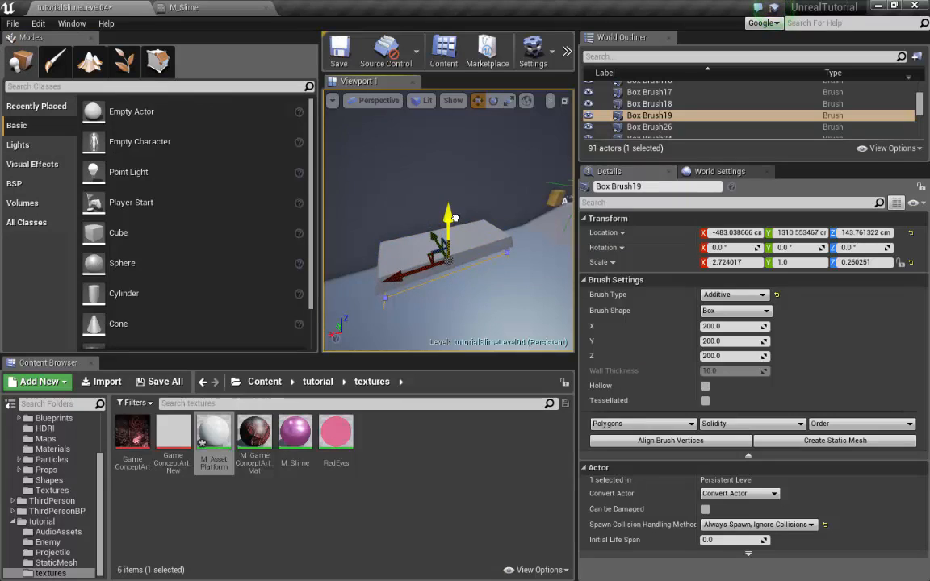
pyautogui.moveTo(454, 217); pyautogui.dragTo(456, 219)
pyautogui.keyDown('alt'); pyautogui.moveTo(505, 292); pyautogui.dragTo(535, 302); pyautogui.keyUp('alt')
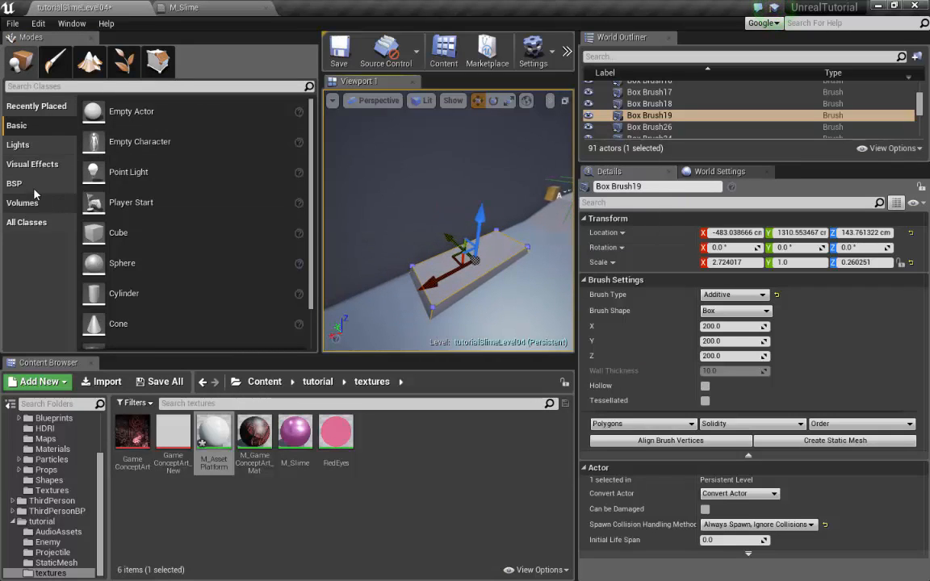
# Step: Add an additive BSP cylinder brush in front of the tapered box
pyautogui.click(32, 186)
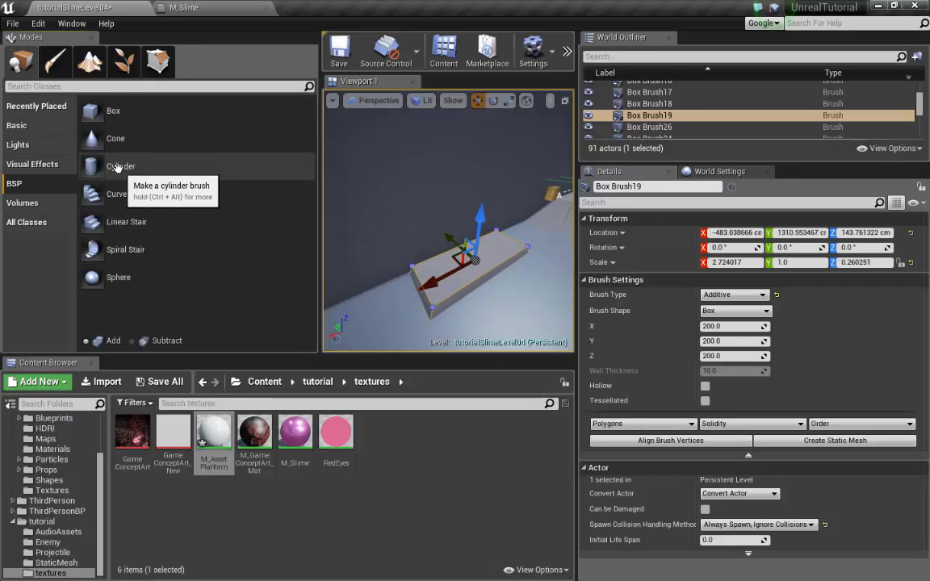
pyautogui.moveTo(117, 167)
pyautogui.mouseDown()
pyautogui.moveTo(380, 193)
pyautogui.moveTo(436, 222)
pyautogui.moveTo(441, 245)
pyautogui.moveTo(510, 269)
pyautogui.mouseUp()
pyautogui.scroll(-3, 556, 276)
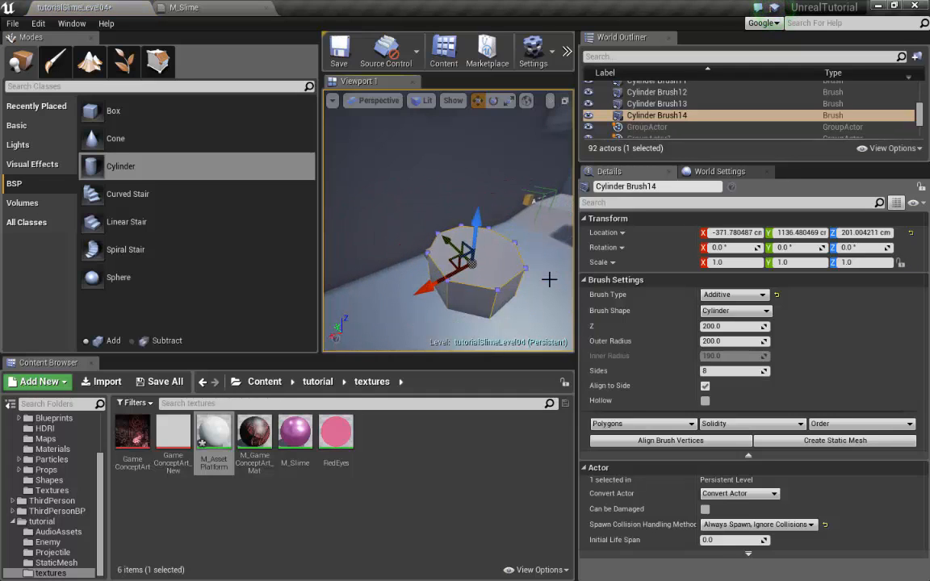
pyautogui.press('e')
pyautogui.moveTo(524, 292); pyautogui.dragTo(507, 333)
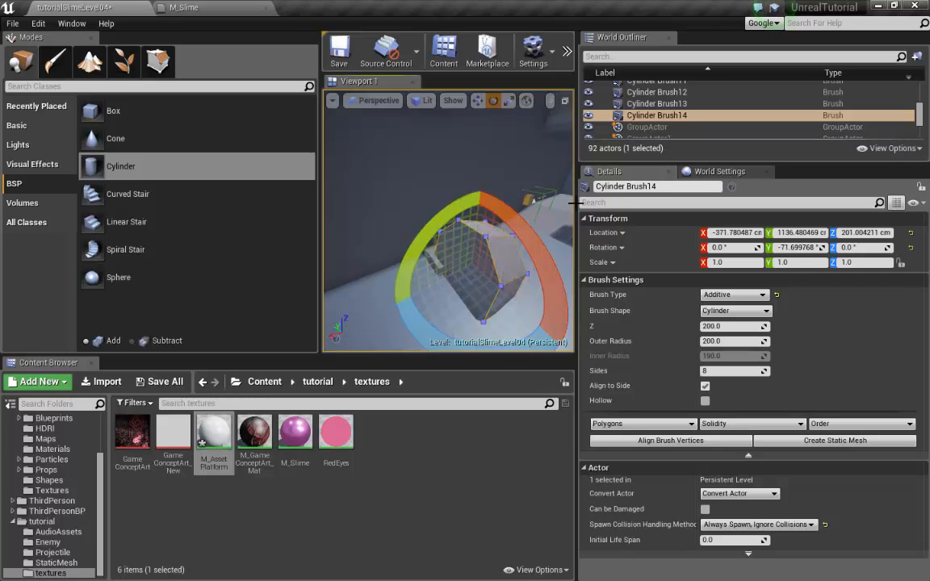
pyautogui.hotkey('ctrl', 'z')
# Step: Enable grid snapping and 45° rotation snapping, and rotate the cylinder brush onto its side so it lies parallel to the wall
pyautogui.moveTo(577, 186); pyautogui.dragTo(823, 186)
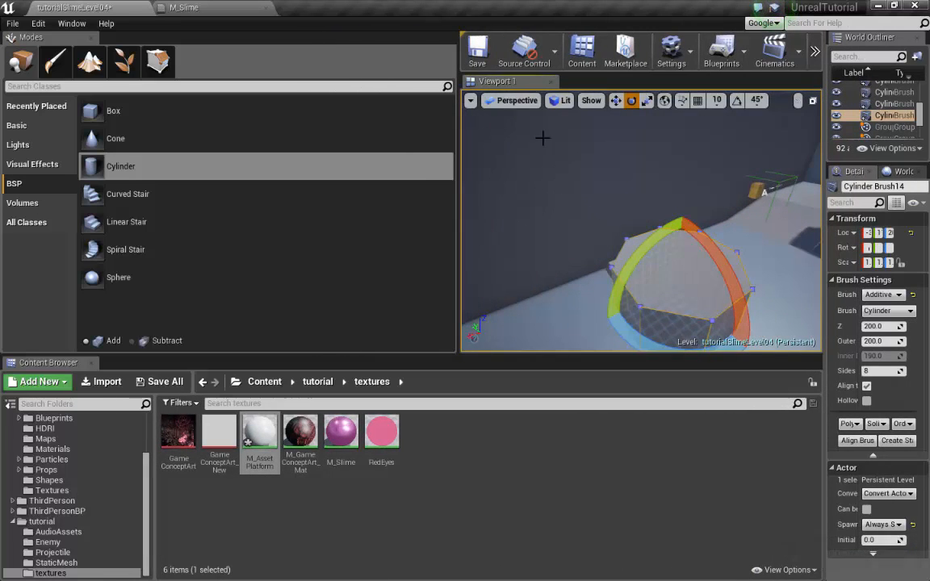
pyautogui.click(697, 100)
pyautogui.moveTo(662, 236); pyautogui.dragTo(601, 321)
pyautogui.moveTo(662, 235); pyautogui.dragTo(600, 306)
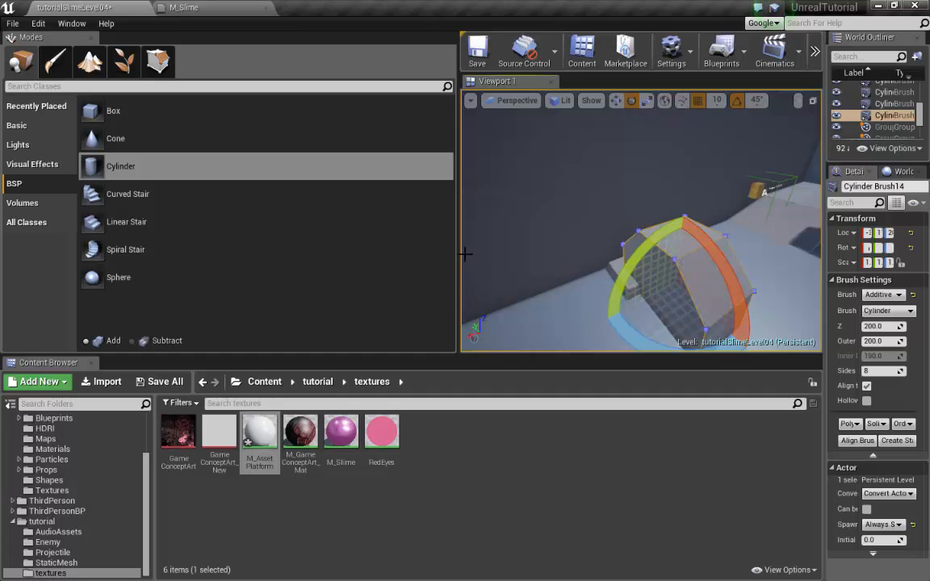
# Step: Enlarge the viewport and set the cylinder brush's number of sides to 24
pyautogui.moveTo(459, 255); pyautogui.dragTo(256, 267)
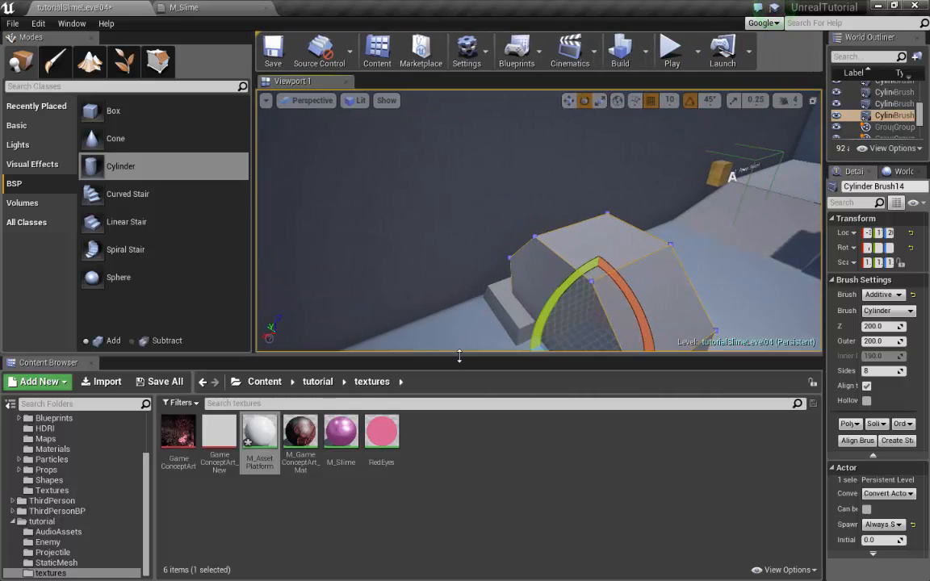
pyautogui.moveTo(458, 356); pyautogui.dragTo(459, 475)
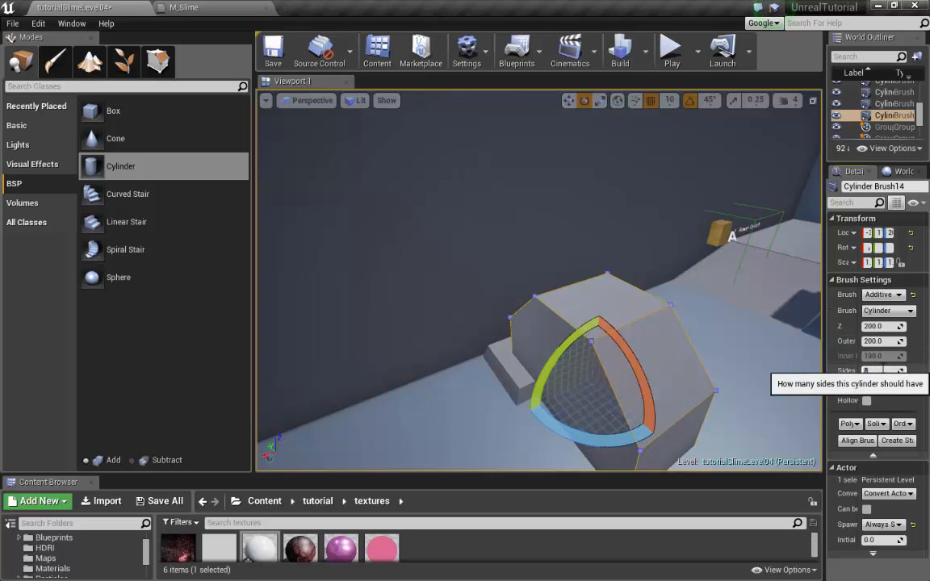
pyautogui.write('24')
pyautogui.press('Return')
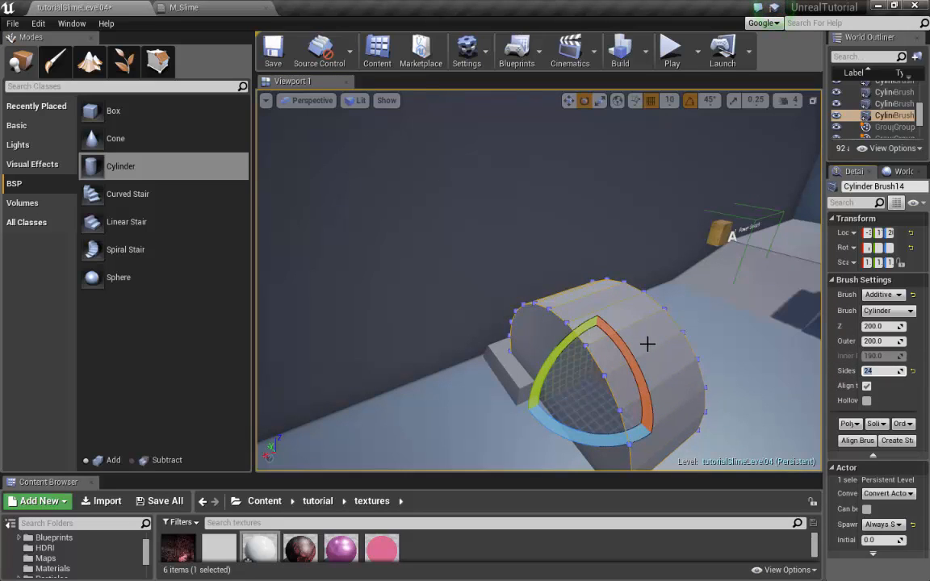
# Step: Scale down the horizontal cylinder's diameter and move it onto the tapered box base
pyautogui.moveTo(674, 295); pyautogui.dragTo(676, 295, button='right')
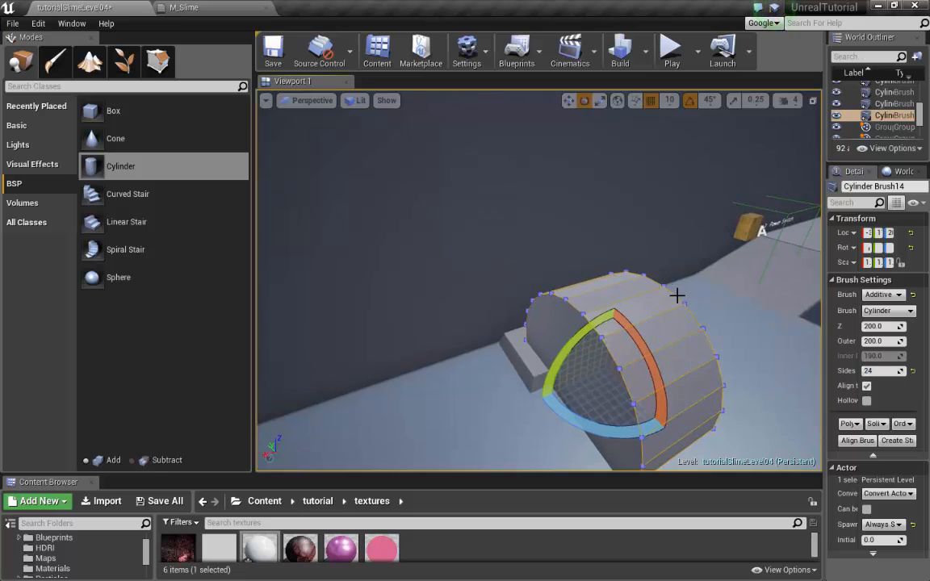
pyautogui.press('r')
pyautogui.moveTo(609, 374); pyautogui.dragTo(569, 389)
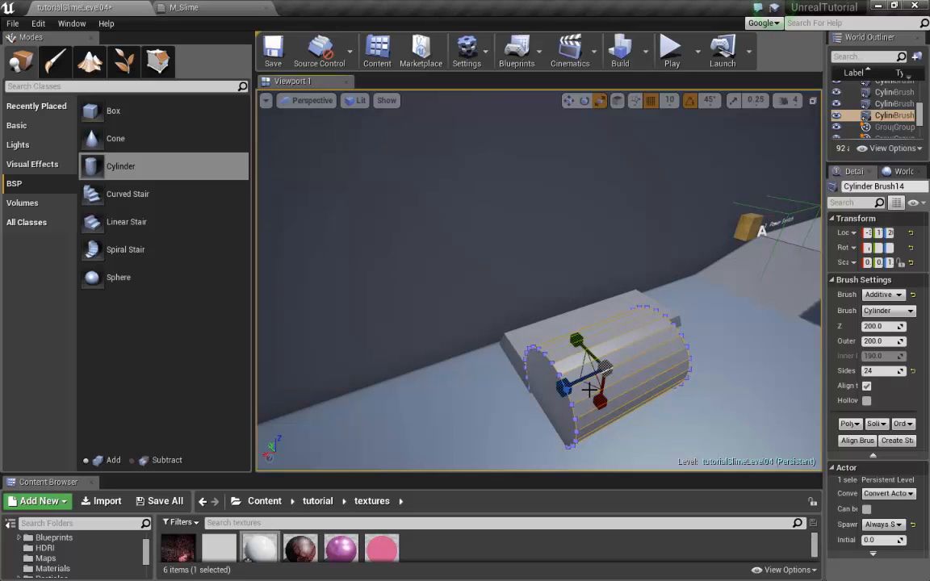
pyautogui.press('w')
pyautogui.moveTo(588, 348)
pyautogui.mouseDown()
pyautogui.moveTo(561, 314)
pyautogui.moveTo(538, 338)
pyautogui.moveTo(562, 330)
pyautogui.mouseUp()
# Step: Slim the horizontal cylinder slightly, lengthen it and align it along the box base
pyautogui.press('e')
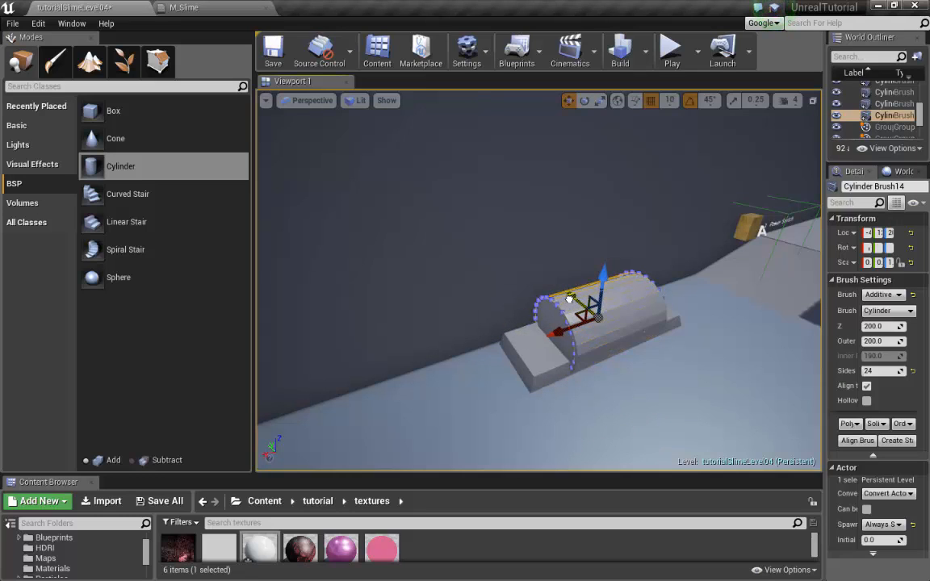
pyautogui.press('r')
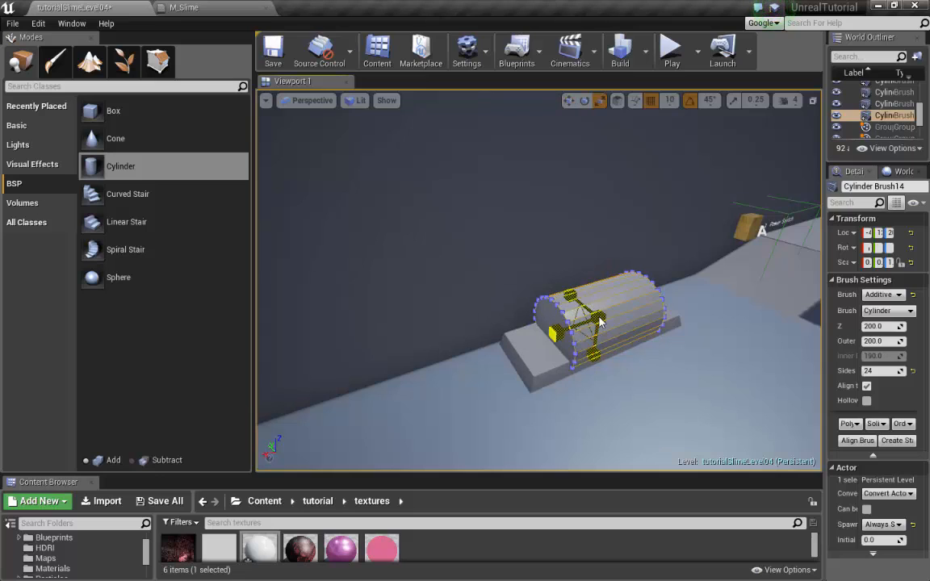
pyautogui.moveTo(593, 321); pyautogui.dragTo(558, 331)
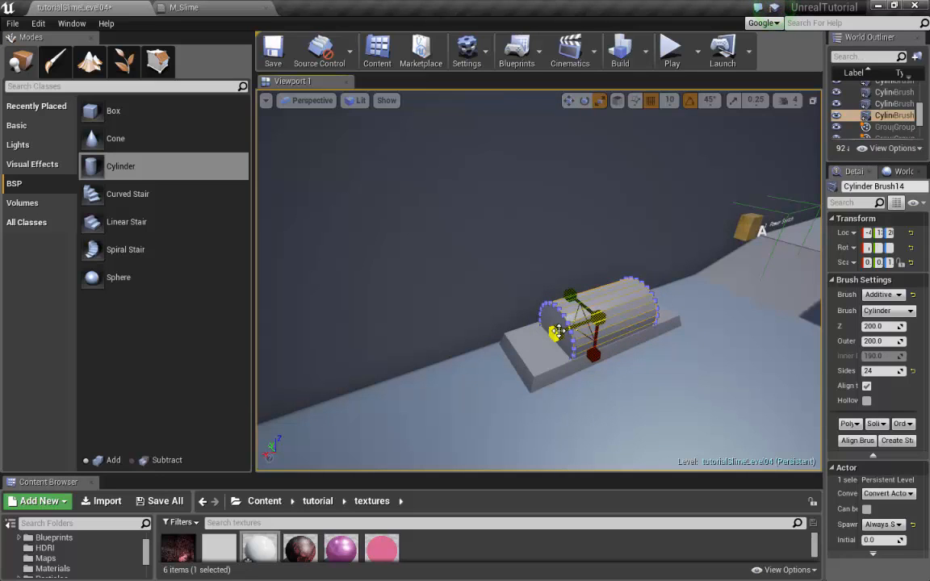
pyautogui.press('w')
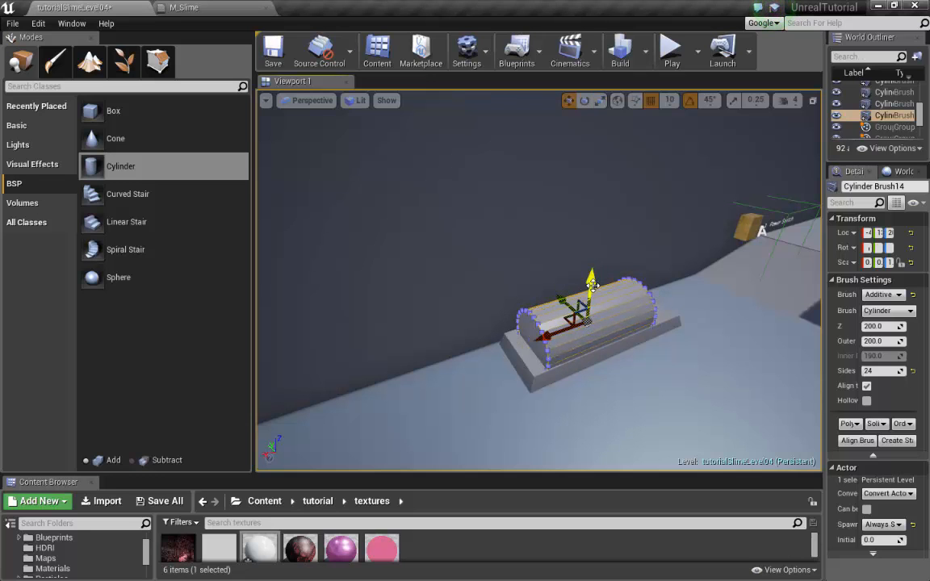
# Step: Raise the horizontal cylinder until it rests on top of the tapered base, and deselect it
pyautogui.moveTo(593, 274); pyautogui.dragTo(593, 267)
pyautogui.press('w')
pyautogui.moveTo(592, 267)
pyautogui.mouseDown(button='right')
pyautogui.moveTo(621, 339)
pyautogui.moveTo(597, 250)
pyautogui.moveTo(557, 210)
pyautogui.moveTo(613, 291)
pyautogui.moveTo(597, 258)
pyautogui.moveTo(613, 315)
pyautogui.mouseUp(button='right')
pyautogui.press('s')
pyautogui.press('w')
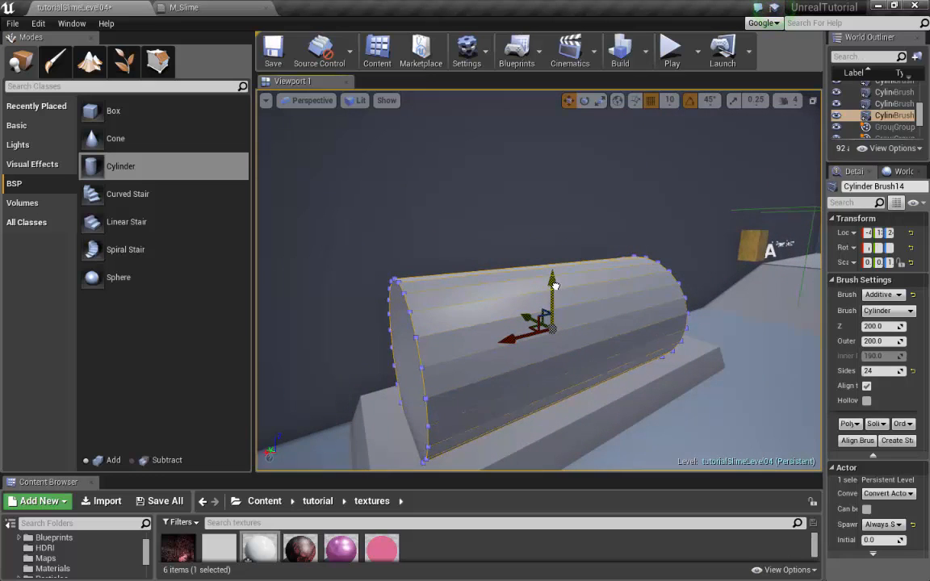
pyautogui.moveTo(555, 286); pyautogui.dragTo(556, 276)
pyautogui.press('s')
pyautogui.moveTo(560, 294)
pyautogui.mouseDown(button='right')
pyautogui.moveTo(613, 287)
pyautogui.moveTo(605, 274)
pyautogui.moveTo(560, 283)
pyautogui.mouseUp(button='right')
pyautogui.press('d')
pyautogui.moveTo(569, 297); pyautogui.dragTo(568, 292)
pyautogui.click(641, 416)
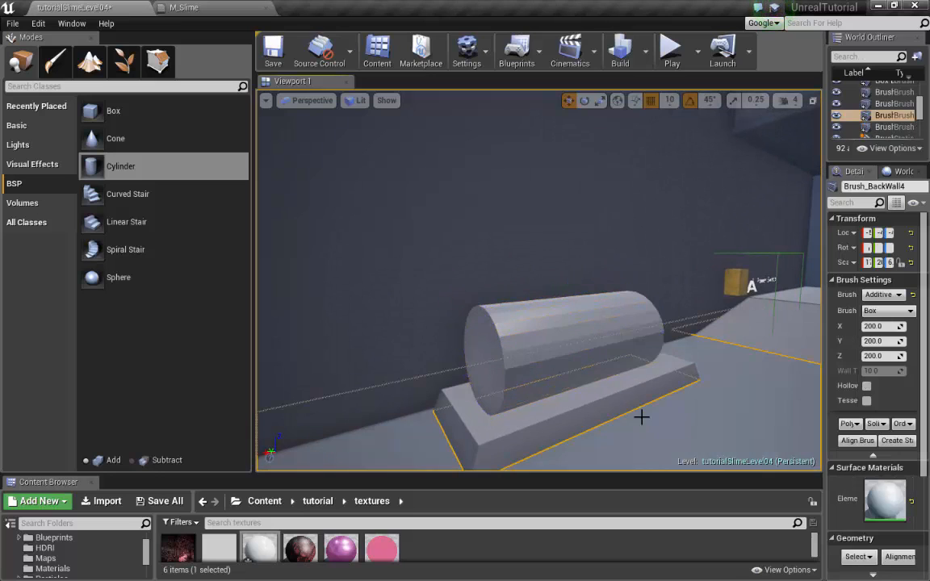
# Step: Duplicate the horizontal cylinder upward and rotate the copy upright
pyautogui.click(568, 340)
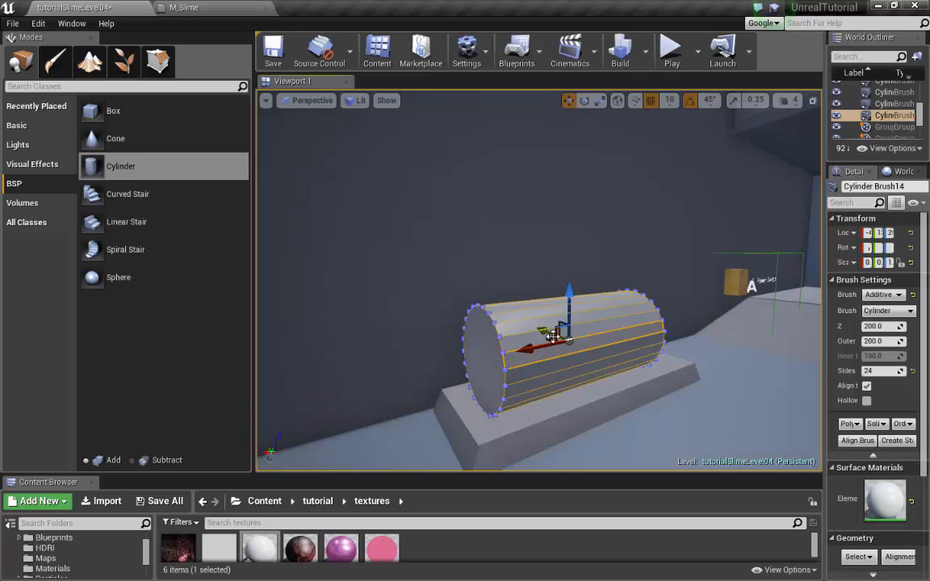
pyautogui.moveTo(569, 311)
pyautogui.keyDown('alt'); pyautogui.mouseDown()
pyautogui.moveTo(569, 276)
pyautogui.moveTo(554, 249)
pyautogui.moveTo(588, 239)
pyautogui.moveTo(524, 312)
pyautogui.mouseUp(); pyautogui.keyUp('alt')
pyautogui.press('e')
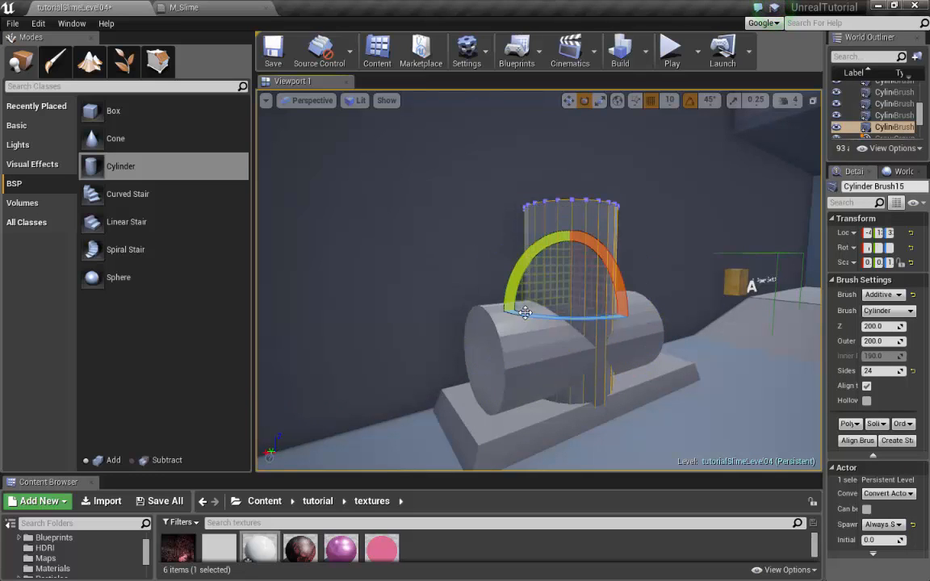
# Step: Scale the upright cylinder's diameter down to form a thin vertical pipe
pyautogui.press('r')
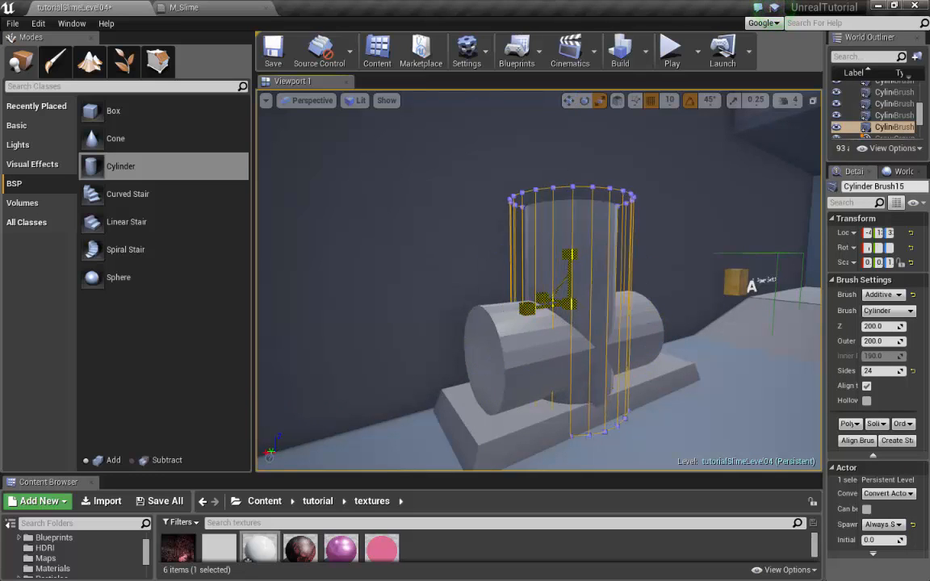
pyautogui.moveTo(596, 302); pyautogui.dragTo(584, 333)
pyautogui.moveTo(585, 333)
pyautogui.mouseDown(button='right')
pyautogui.moveTo(584, 301)
pyautogui.moveTo(584, 334)
pyautogui.mouseUp(button='right')
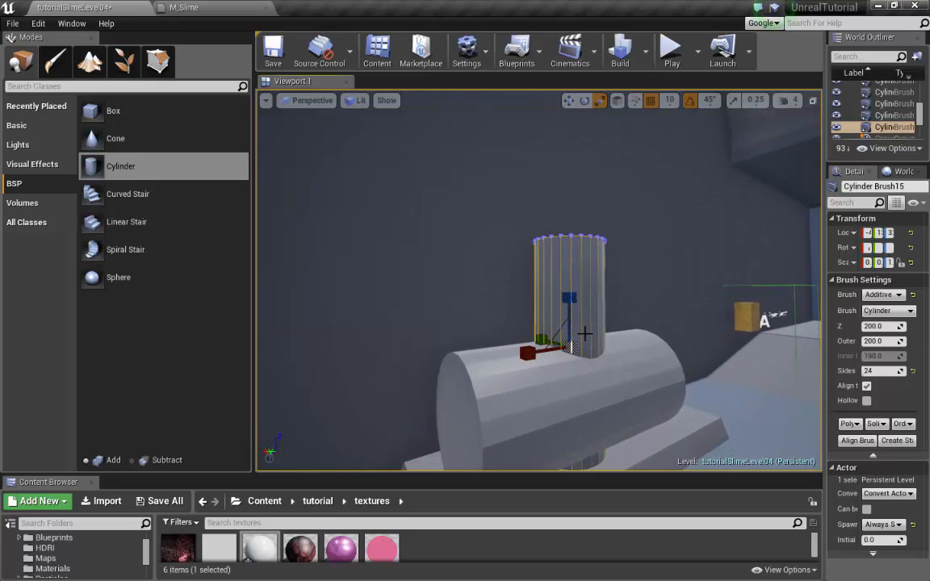
pyautogui.moveTo(572, 350); pyautogui.dragTo(614, 326)
pyautogui.moveTo(614, 326); pyautogui.dragTo(626, 326, button='right')
pyautogui.moveTo(562, 347); pyautogui.dragTo(576, 342)
# Step: Raise the thin vertical cylinder and shift it to the end of the horizontal cylinder nearest the power switch
pyautogui.press('w')
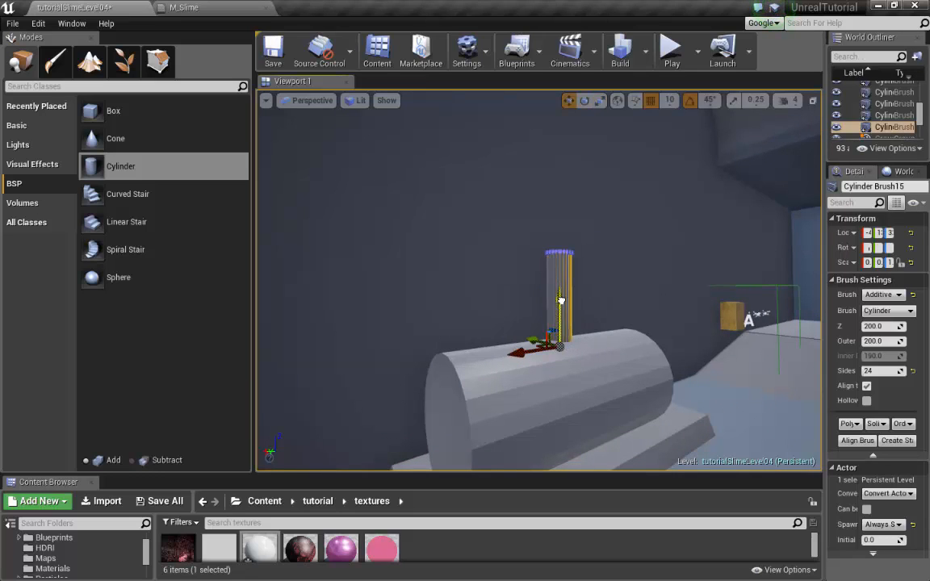
pyautogui.moveTo(560, 301); pyautogui.dragTo(559, 247)
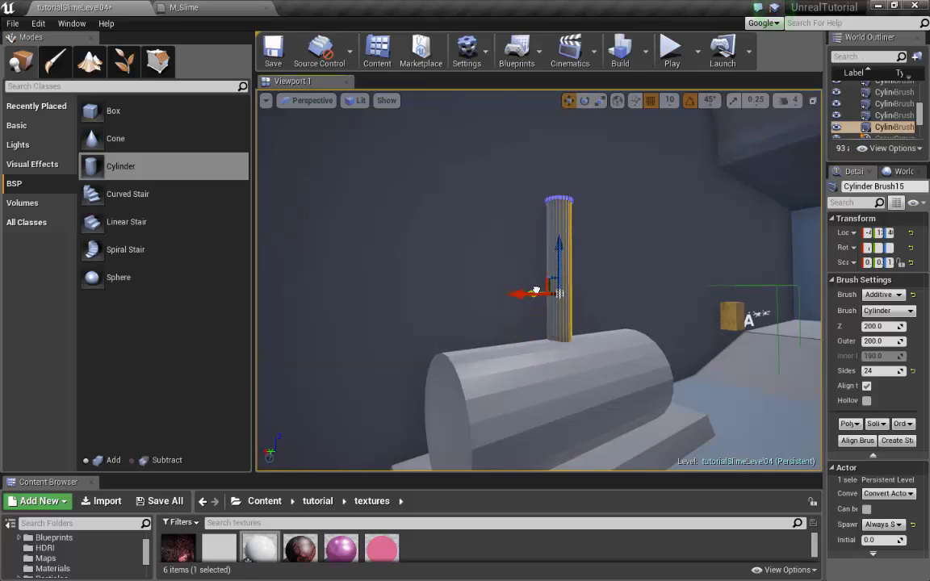
pyautogui.moveTo(535, 291); pyautogui.dragTo(598, 294)
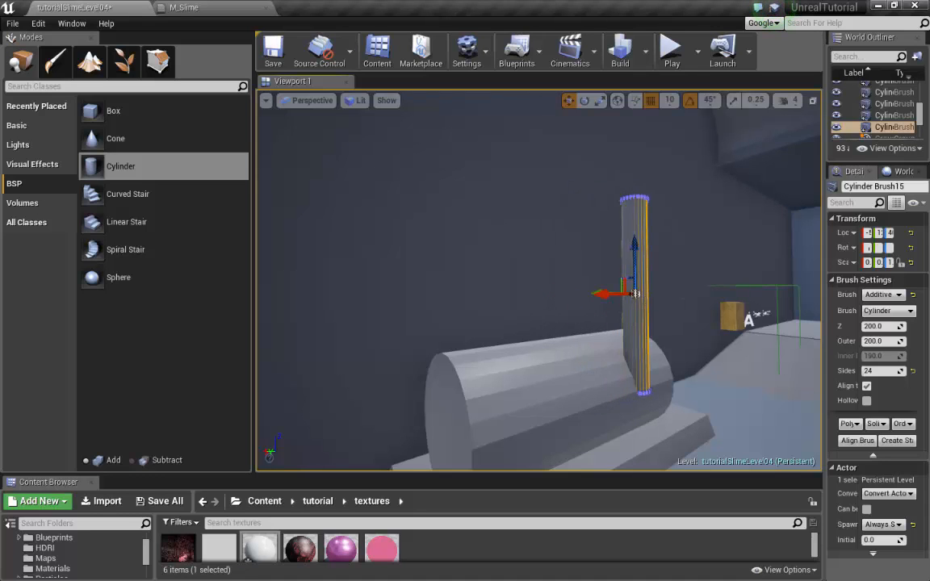
# Step: Shorten the thin vertical cylinder and lower it into the top of the horizontal cylinder's end
pyautogui.moveTo(635, 293); pyautogui.dragTo(617, 312, button='right')
pyautogui.press('r')
pyautogui.moveTo(537, 217)
pyautogui.mouseDown()
pyautogui.moveTo(534, 267)
pyautogui.moveTo(527, 246)
pyautogui.moveTo(504, 303)
pyautogui.moveTo(498, 343)
pyautogui.moveTo(506, 359)
pyautogui.mouseUp()
pyautogui.press('w')
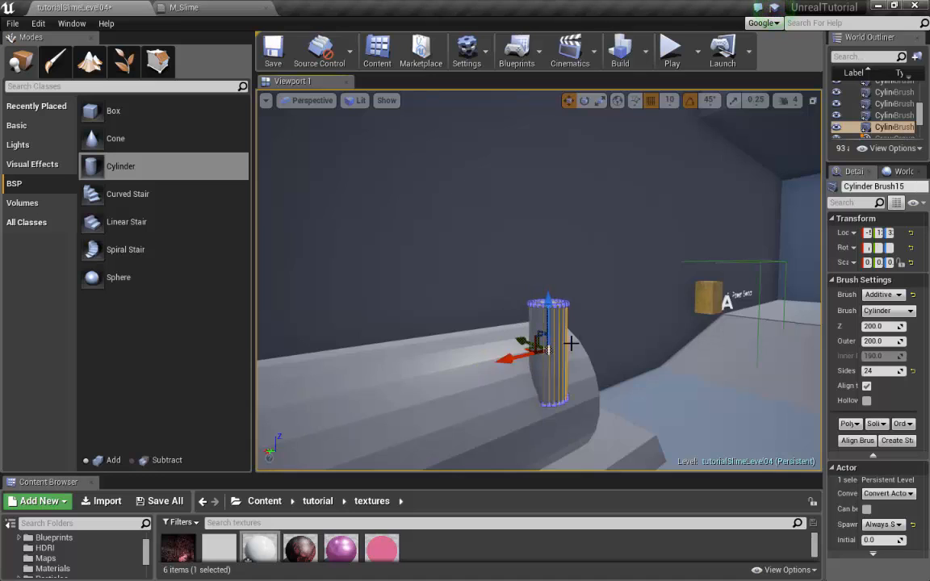
# Step: Duplicate the short vertical cylinder and position the copy directly above it
pyautogui.moveTo(571, 345); pyautogui.dragTo(427, 345, button='right')
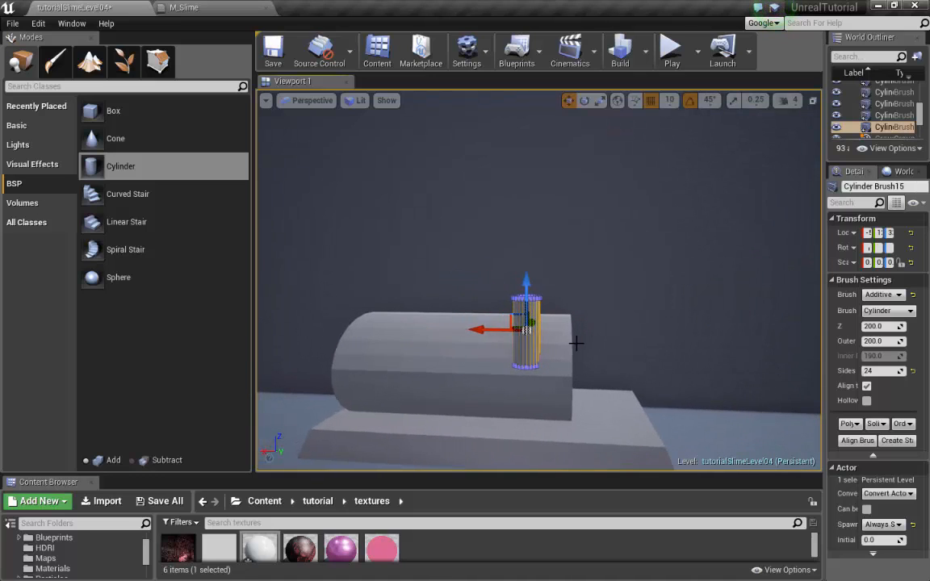
pyautogui.hotkey('ctrl', 'w')
pyautogui.moveTo(530, 281); pyautogui.dragTo(535, 231)
pyautogui.scroll(4, 558, 239)
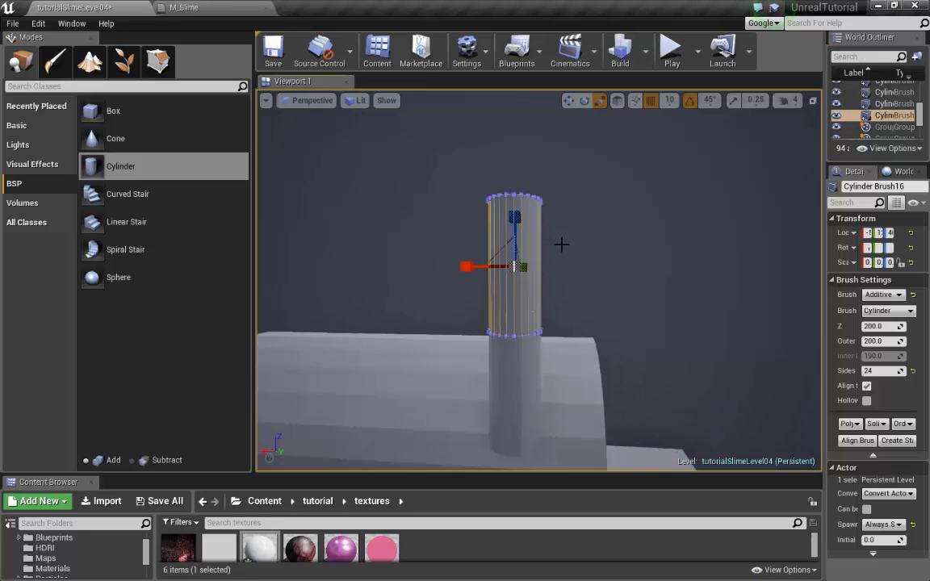
pyautogui.moveTo(561, 243)
pyautogui.mouseDown(button='right')
pyautogui.moveTo(525, 258)
pyautogui.moveTo(508, 201)
pyautogui.moveTo(460, 266)
pyautogui.moveTo(464, 246)
pyautogui.mouseUp(button='right')
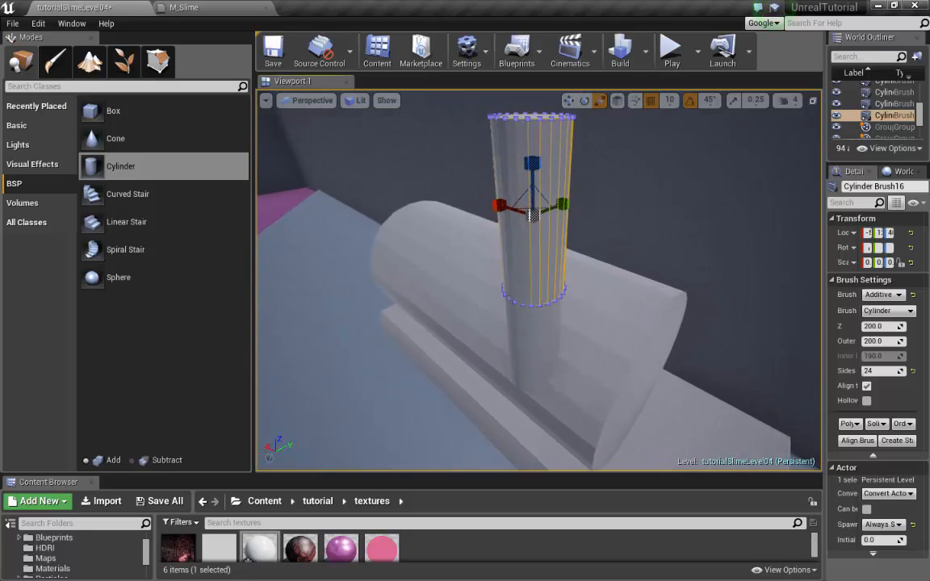
# Step: Scale the duplicated upper cylinder down in diameter and adjust its height to form a thinner pipe on the lower one
pyautogui.moveTo(532, 212)
pyautogui.mouseDown()
pyautogui.moveTo(553, 198)
pyautogui.moveTo(578, 223)
pyautogui.mouseUp()
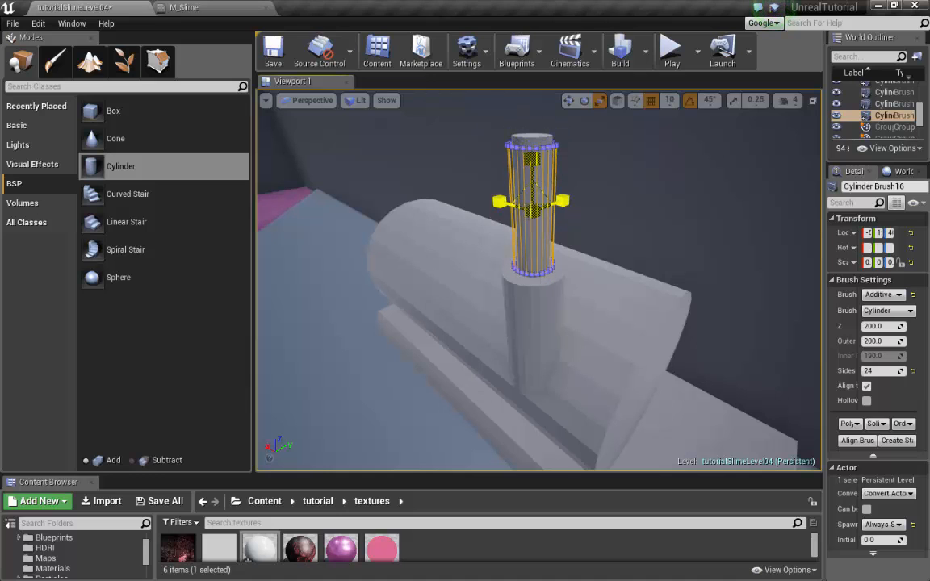
pyautogui.moveTo(558, 185); pyautogui.dragTo(583, 194, button='right')
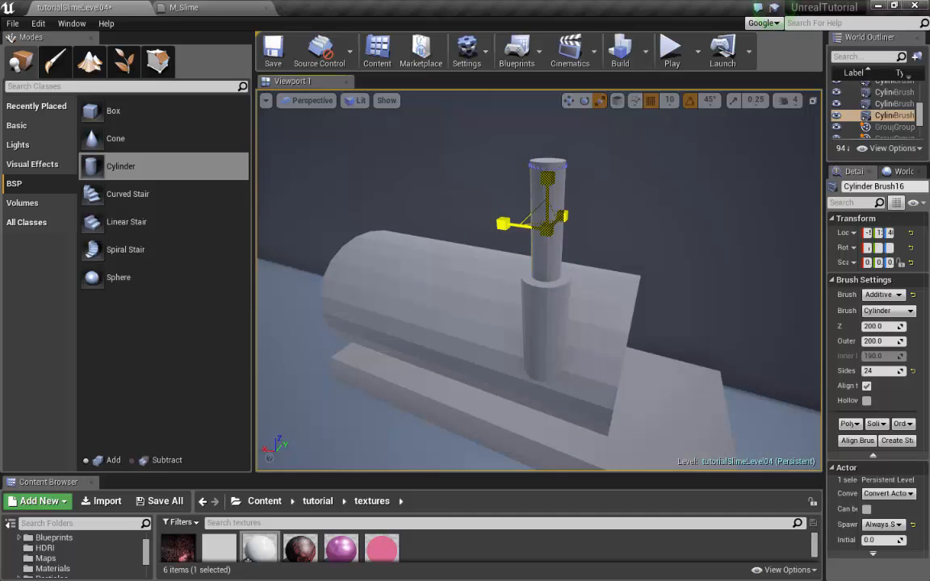
pyautogui.moveTo(547, 229)
pyautogui.mouseDown()
pyautogui.moveTo(565, 210)
pyautogui.moveTo(549, 227)
pyautogui.mouseUp()
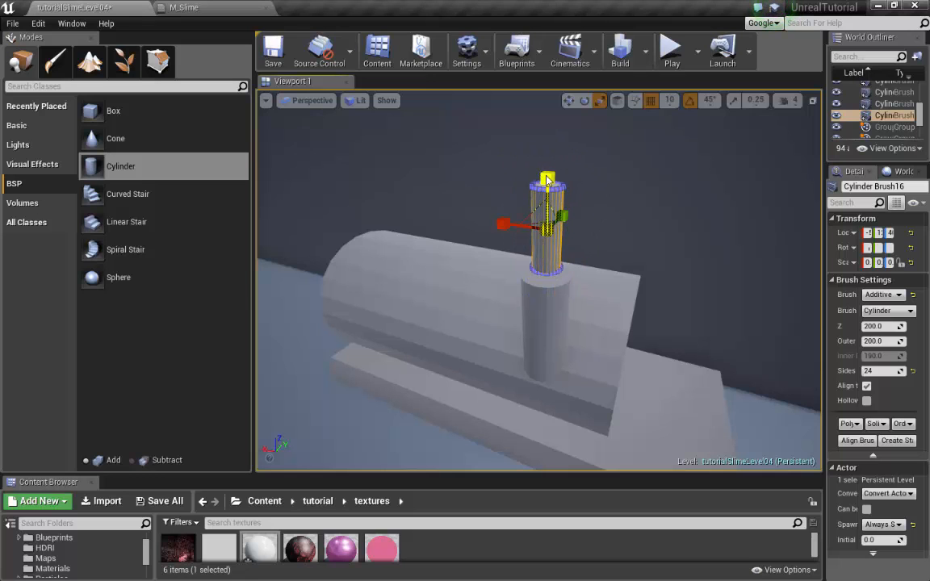
pyautogui.moveTo(546, 180); pyautogui.dragTo(547, 161)
pyautogui.moveTo(612, 254); pyautogui.dragTo(678, 255, button='right')
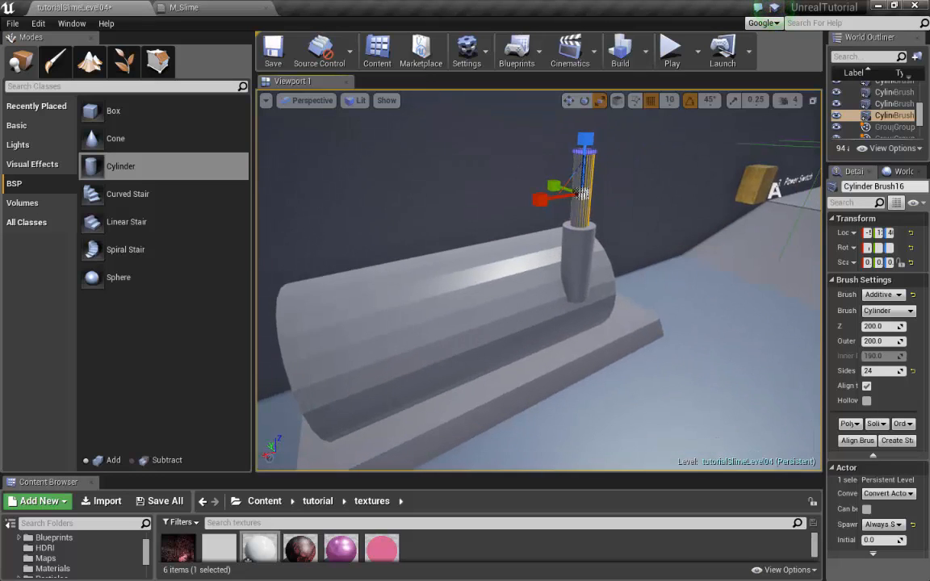
# Step: Duplicate the machine's base box, shrink the copy to a small block and position it under the cylinder end farthest from the power switch
pyautogui.moveTo(581, 194)
pyautogui.mouseDown(button='right')
pyautogui.moveTo(593, 202)
pyautogui.moveTo(571, 326)
pyautogui.mouseUp(button='right')
pyautogui.click(577, 305)
pyautogui.click(562, 320)
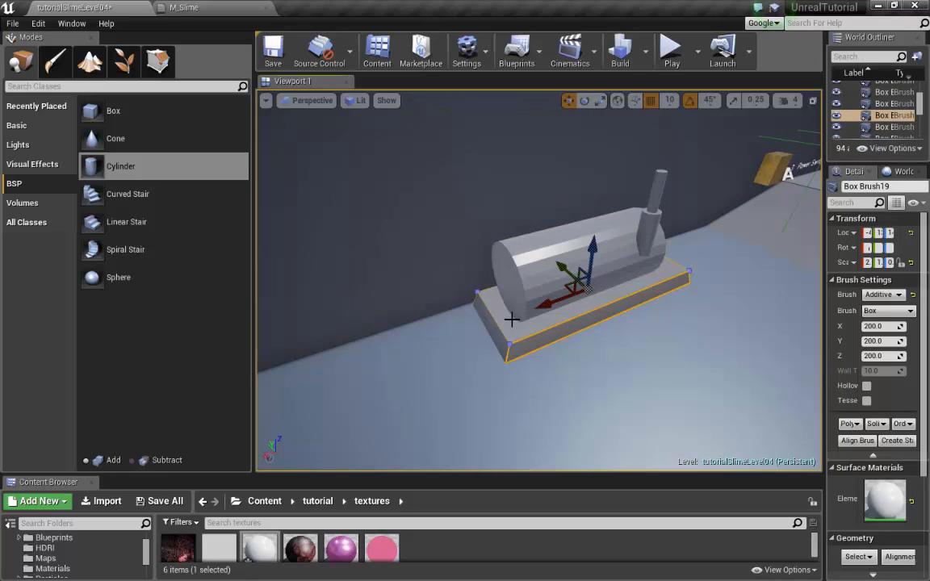
pyautogui.hotkey('ctrl', 'w')
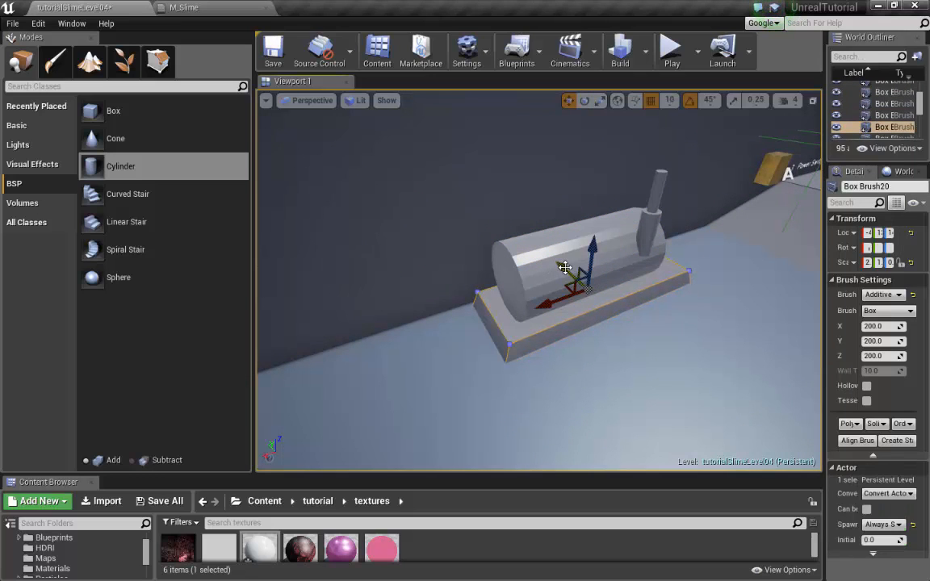
pyautogui.moveTo(565, 268); pyautogui.dragTo(579, 321)
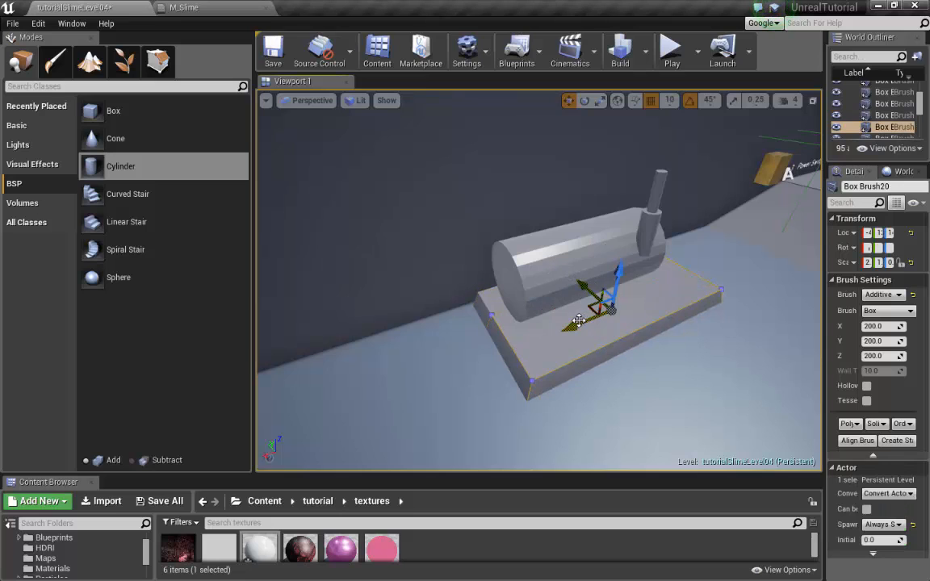
pyautogui.press('r')
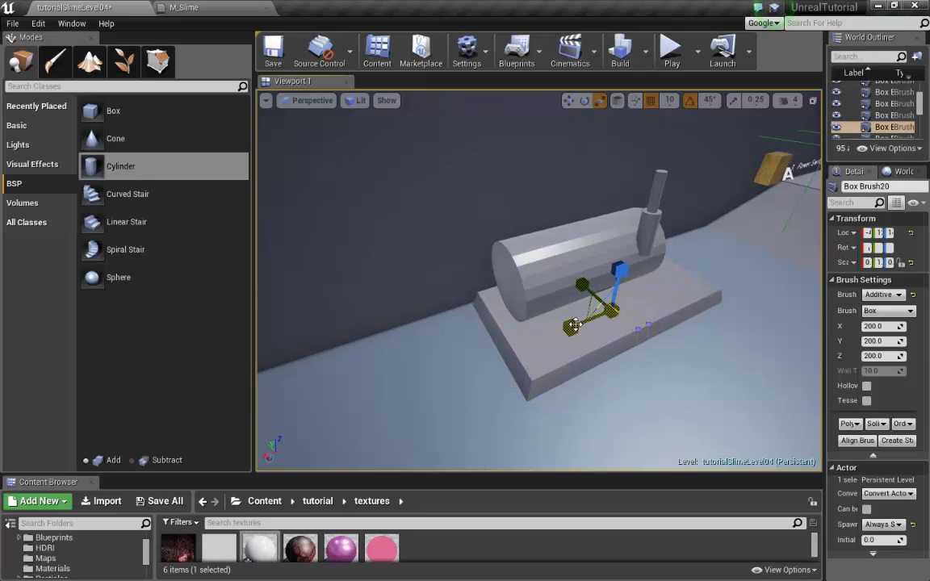
pyautogui.press('w')
pyautogui.moveTo(572, 325)
pyautogui.mouseDown()
pyautogui.moveTo(622, 297)
pyautogui.moveTo(506, 336)
pyautogui.moveTo(515, 333)
pyautogui.moveTo(527, 291)
pyautogui.moveTo(511, 272)
pyautogui.mouseUp()
# Step: Scale the small block across the base's depth and shift it between the base and the horizontal cylinder
pyautogui.press('r')
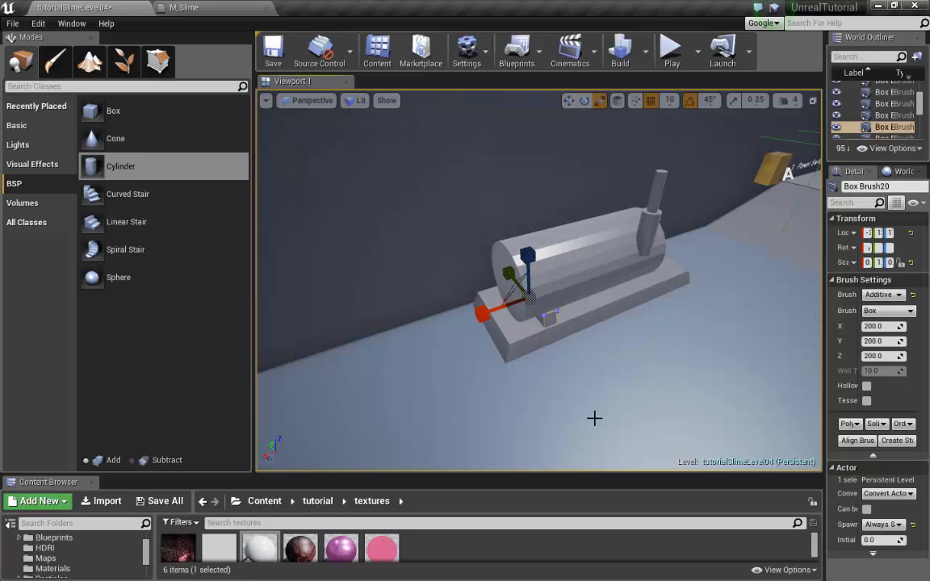
pyautogui.press('a')
pyautogui.moveTo(594, 401); pyautogui.dragTo(718, 387, button='right')
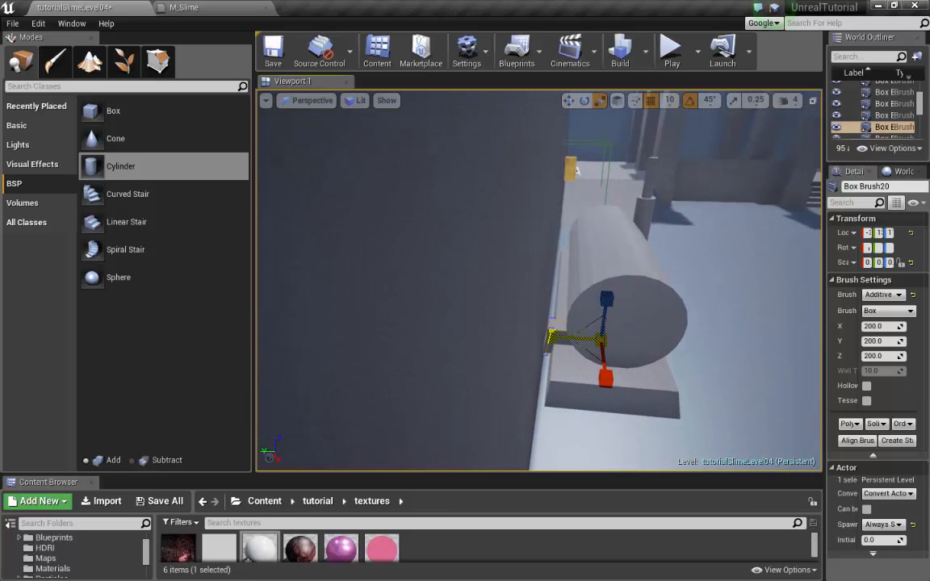
pyautogui.press('w')
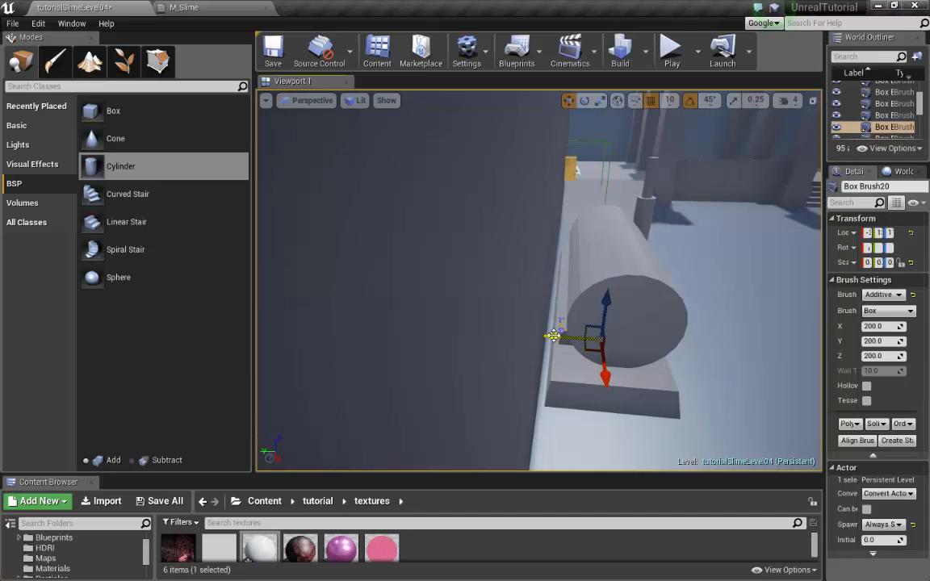
pyautogui.click(625, 377)
pyautogui.press('d')
pyautogui.moveTo(625, 378); pyautogui.dragTo(541, 362, button='right')
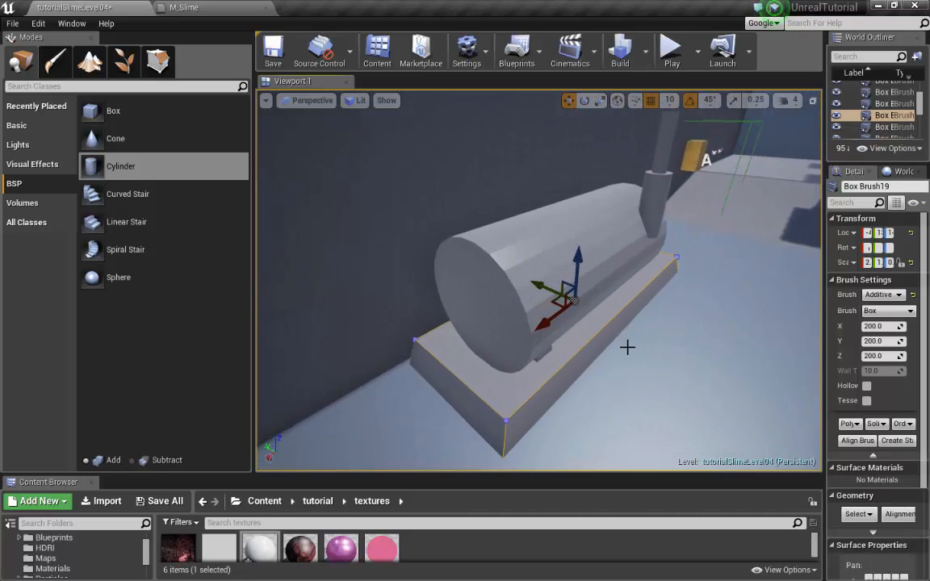
# Step: Switch to geometry editing and select the small support block under the horizontal cylinder
pyautogui.click(151, 52)
pyautogui.moveTo(484, 307)
pyautogui.mouseDown(button='right')
pyautogui.moveTo(492, 355)
pyautogui.moveTo(452, 323)
pyautogui.mouseUp(button='right')
pyautogui.press('d')
pyautogui.press('w')
pyautogui.moveTo(531, 299); pyautogui.dragTo(484, 314, button='right')
pyautogui.click(531, 299)
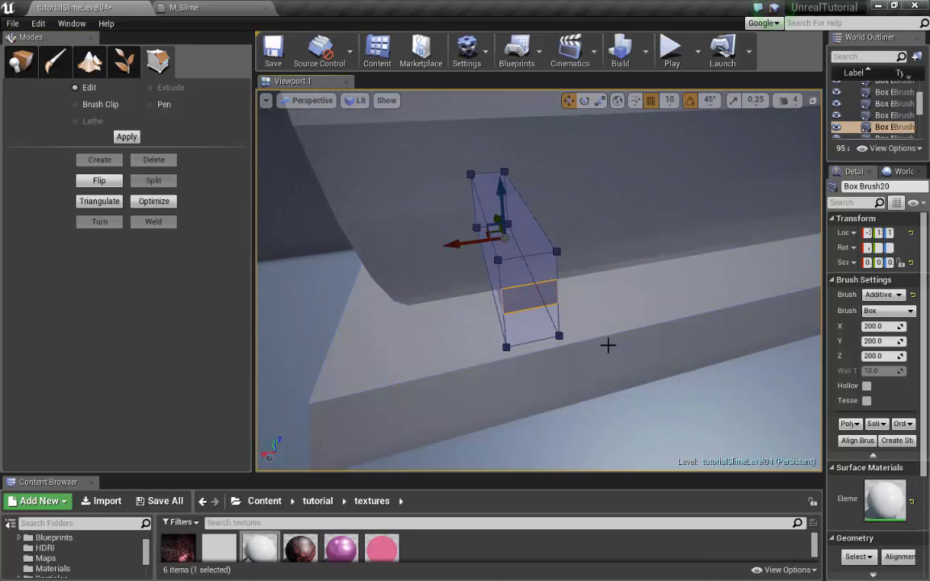
pyautogui.press('s')
pyautogui.press('a')
pyautogui.moveTo(608, 346)
pyautogui.mouseDown(button='right')
pyautogui.moveTo(678, 339)
pyautogui.moveTo(702, 319)
pyautogui.moveTo(621, 319)
pyautogui.moveTo(669, 318)
pyautogui.mouseUp(button='right')
pyautogui.press('w')
pyautogui.press('s')
pyautogui.press('d')
pyautogui.press('w')
pyautogui.press('a')
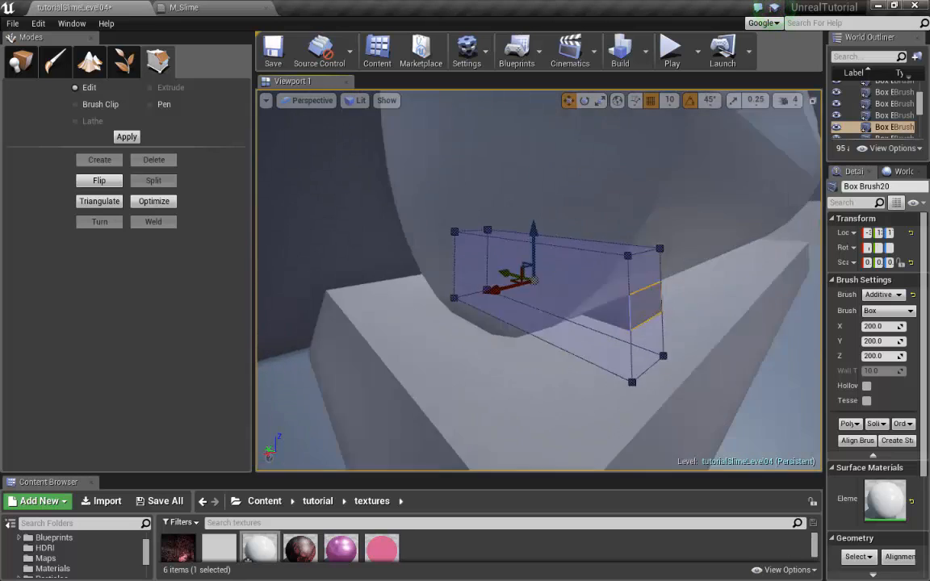
pyautogui.press('d')
pyautogui.moveTo(557, 250)
pyautogui.mouseDown(button='right')
pyautogui.moveTo(516, 250)
pyautogui.moveTo(508, 266)
pyautogui.mouseUp(button='right')
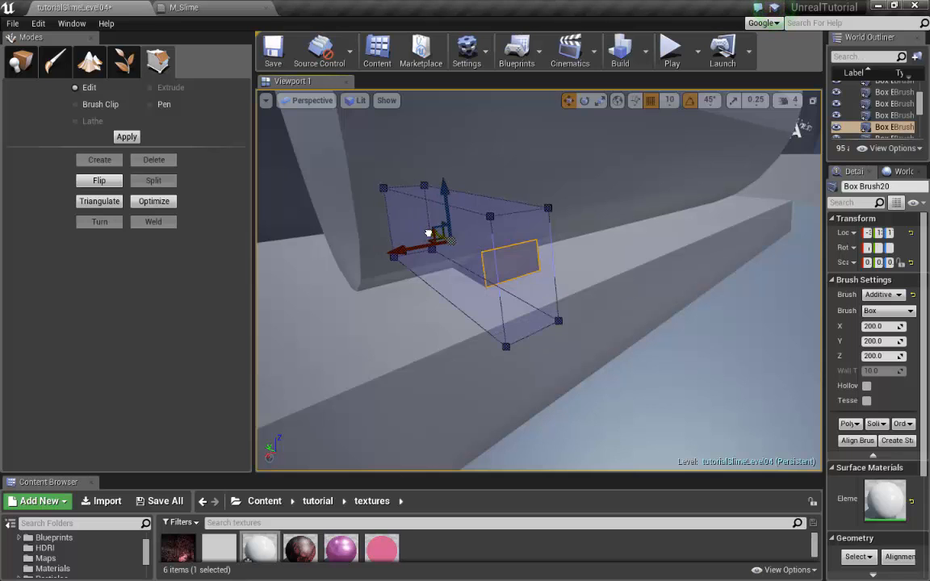
# Step: Shift the support block outward from the wall so its end protrudes from under the cylinder, then leave geometry editing
pyautogui.click(429, 234)
pyautogui.press('a')
pyautogui.moveTo(430, 234)
pyautogui.mouseDown(button='right')
pyautogui.moveTo(525, 230)
pyautogui.moveTo(500, 218)
pyautogui.mouseUp(button='right')
pyautogui.press('s')
pyautogui.press('a')
pyautogui.moveTo(500, 291); pyautogui.dragTo(518, 291, button='right')
pyautogui.press('w')
pyautogui.press('d')
pyautogui.moveTo(581, 320); pyautogui.dragTo(531, 288, button='right')
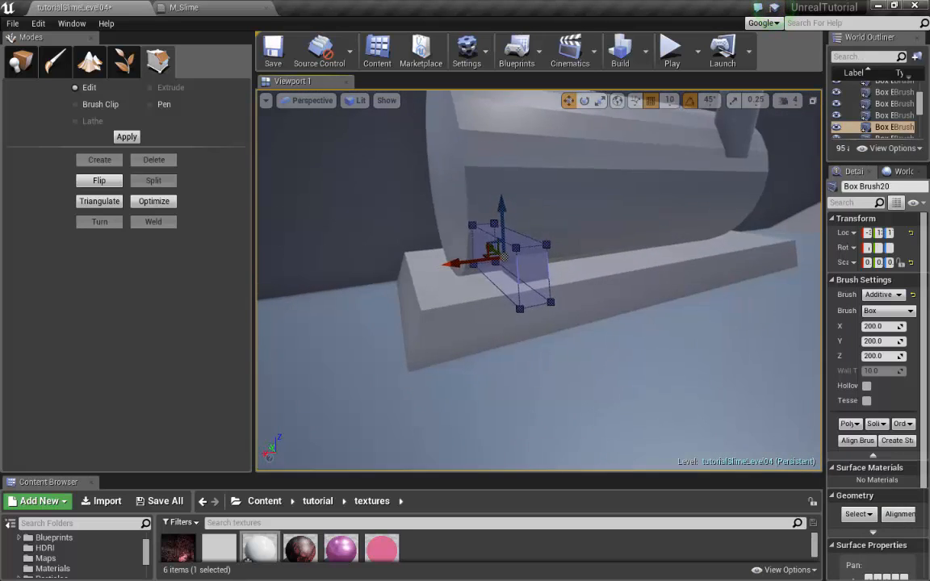
pyautogui.click(520, 276)
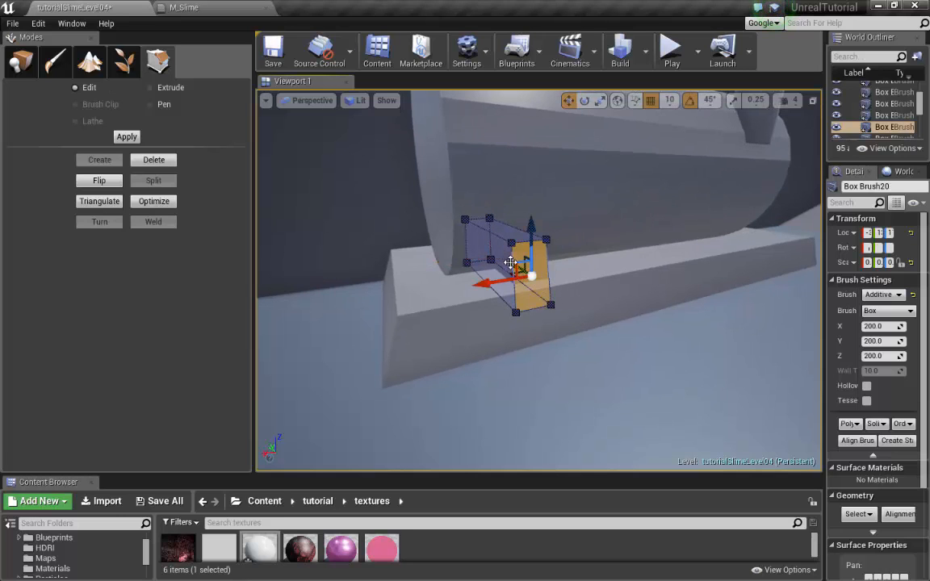
pyautogui.press('a')
pyautogui.moveTo(536, 289)
pyautogui.mouseDown(button='right')
pyautogui.moveTo(613, 289)
pyautogui.moveTo(678, 265)
pyautogui.moveTo(726, 265)
pyautogui.mouseUp(button='right')
pyautogui.press('w')
pyautogui.press('d')
pyautogui.moveTo(525, 272)
pyautogui.mouseDown(button='right')
pyautogui.moveTo(468, 278)
pyautogui.moveTo(388, 311)
pyautogui.mouseUp(button='right')
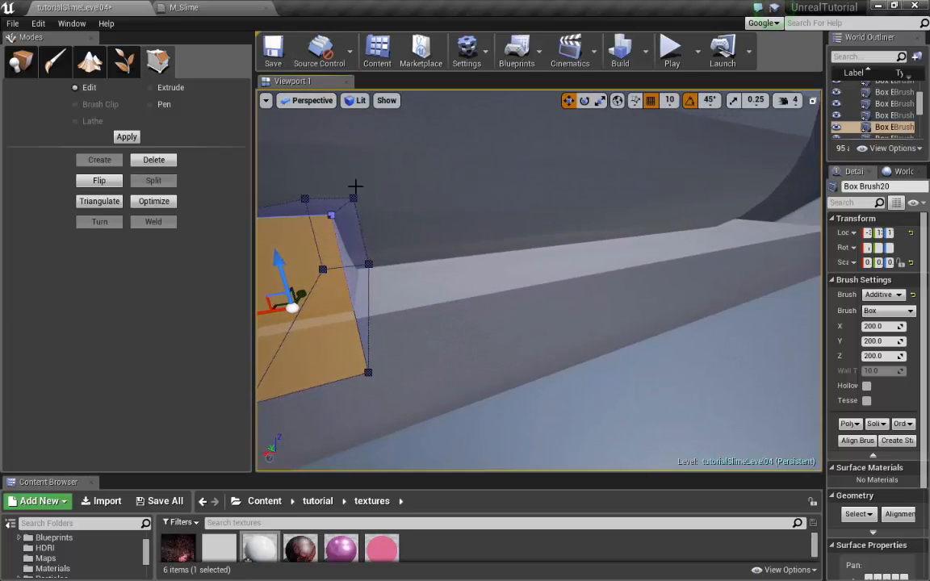
pyautogui.click(20, 62)
# Step: Duplicate the support block and move the copy along the base to the cylinder's pipe end
pyautogui.moveTo(355, 242); pyautogui.dragTo(360, 242, button='right')
pyautogui.press('s')
pyautogui.press('w')
pyautogui.moveTo(538, 280); pyautogui.dragTo(455, 272, button='right')
pyautogui.press('a')
pyautogui.press('a')
pyautogui.press('d')
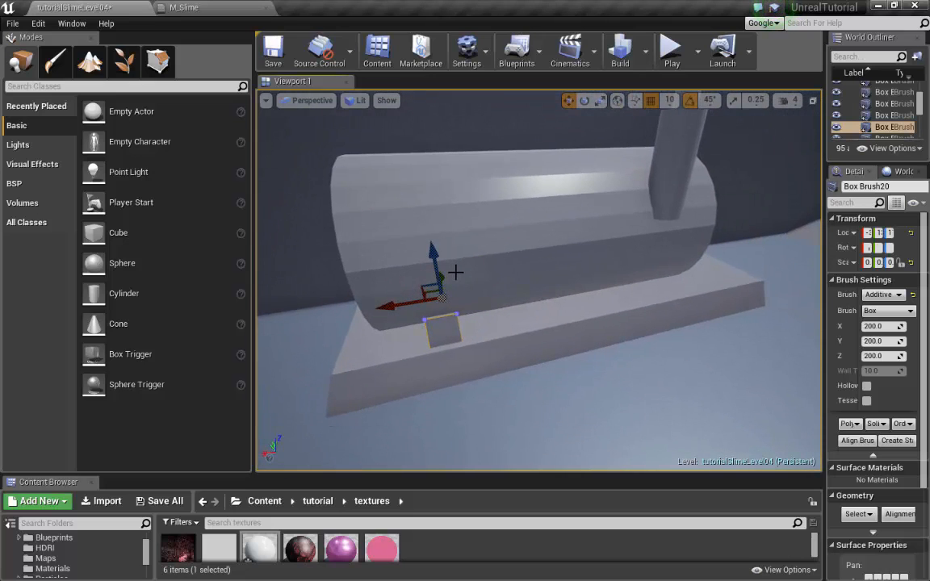
pyautogui.hotkey('ctrl', 'w')
pyautogui.moveTo(483, 287); pyautogui.dragTo(579, 278)
pyautogui.press('d')
pyautogui.moveTo(580, 278)
pyautogui.mouseDown(button='right')
pyautogui.moveTo(347, 282)
pyautogui.moveTo(484, 279)
pyautogui.moveTo(412, 282)
pyautogui.moveTo(379, 297)
pyautogui.mouseUp(button='right')
pyautogui.press('d')
pyautogui.press('a')
pyautogui.press('d')
pyautogui.press('d')
pyautogui.press('a')
pyautogui.press('d')
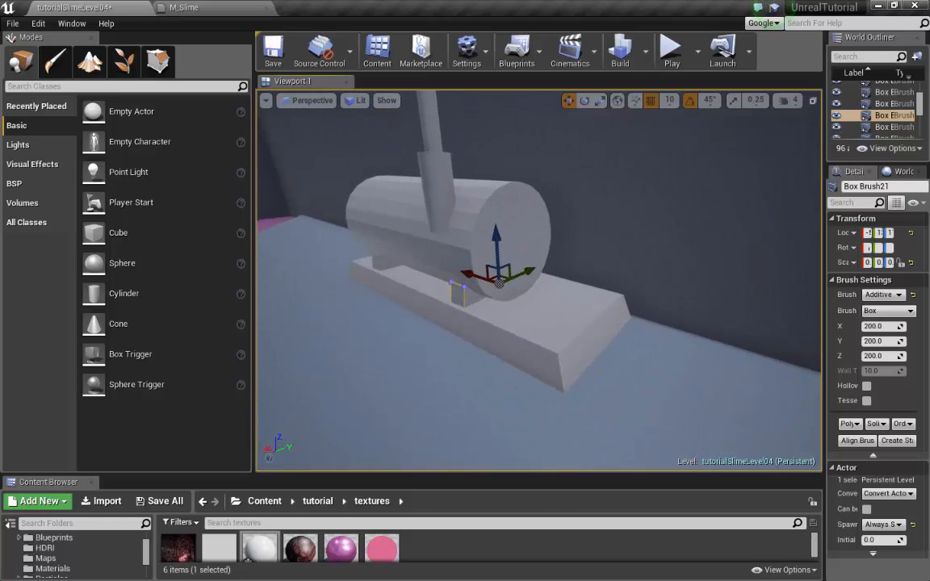
# Step: Duplicate the second support block, move the copy up beyond the cylinder's pipe end and rotate it 90 degrees
pyautogui.hotkey('ctrl', 'w')
pyautogui.moveTo(479, 275); pyautogui.dragTo(503, 283)
pyautogui.moveTo(541, 252)
pyautogui.mouseDown()
pyautogui.moveTo(544, 232)
pyautogui.moveTo(557, 242)
pyautogui.moveTo(578, 227)
pyautogui.moveTo(569, 174)
pyautogui.mouseUp()
pyautogui.press('e')
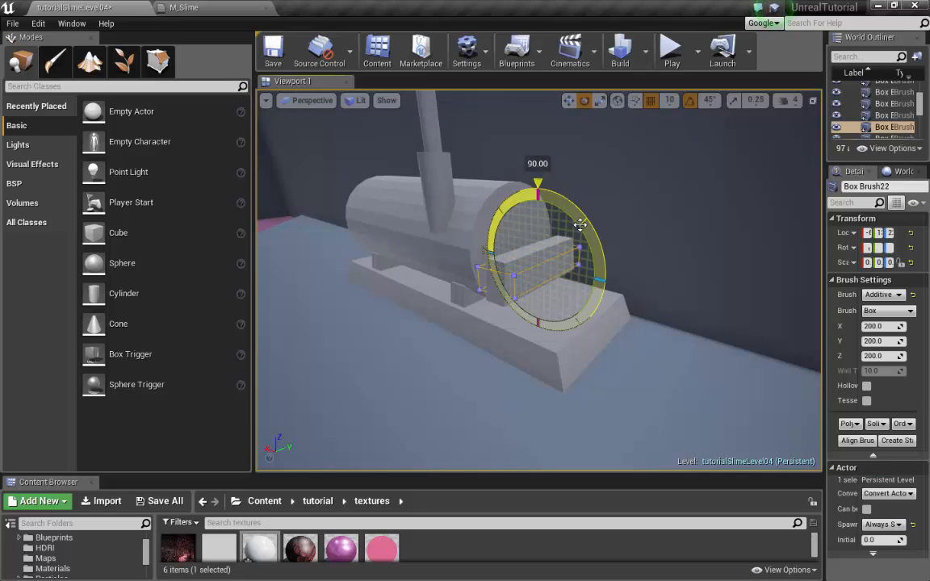
pyautogui.moveTo(580, 225); pyautogui.dragTo(583, 229)
pyautogui.press('w')
pyautogui.press('w')
# Step: Tilt the raised block 45 degrees and shorten its length across the cylinder's end face
pyautogui.moveTo(606, 258); pyautogui.dragTo(492, 279, button='right')
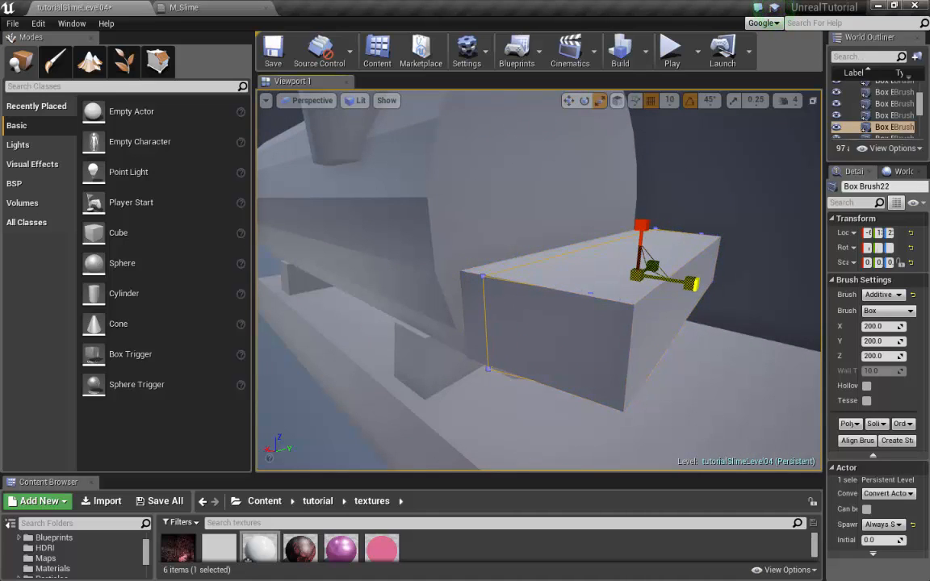
pyautogui.press('e')
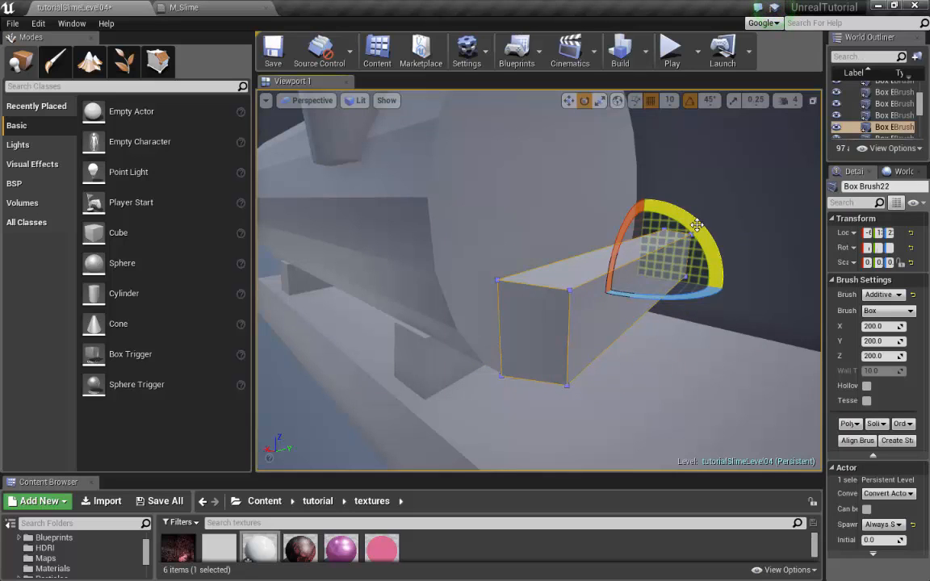
pyautogui.moveTo(696, 225); pyautogui.dragTo(710, 290)
pyautogui.press('r')
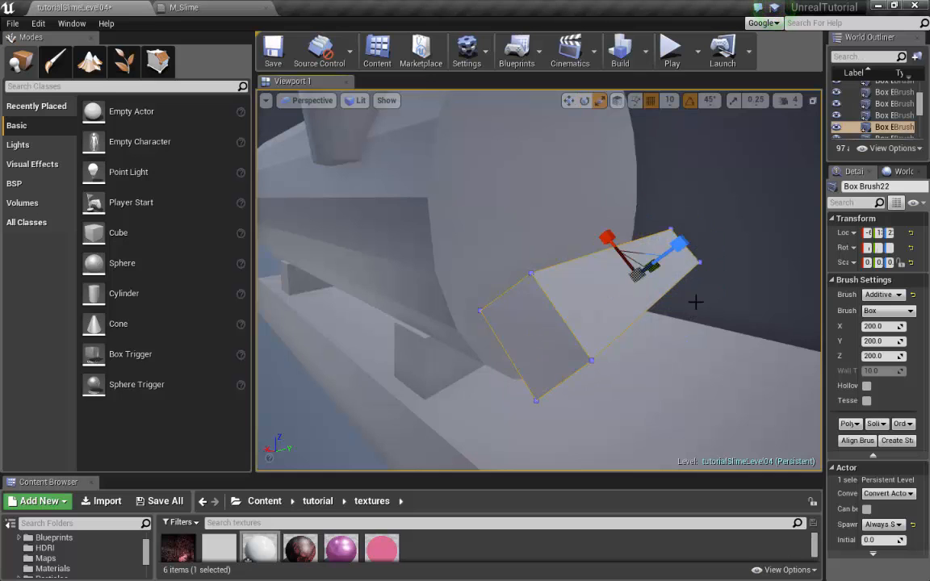
pyautogui.press('f')
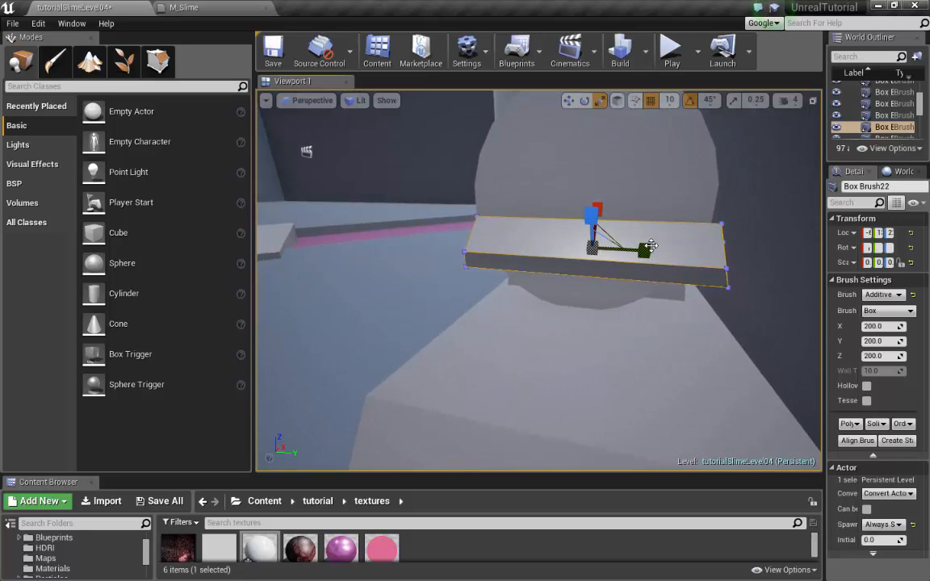
pyautogui.moveTo(656, 323)
pyautogui.mouseDown(button='right')
pyautogui.moveTo(759, 327)
pyautogui.moveTo(791, 347)
pyautogui.moveTo(649, 275)
pyautogui.moveTo(625, 291)
pyautogui.moveTo(650, 332)
pyautogui.mouseUp(button='right')
pyautogui.moveTo(678, 293); pyautogui.dragTo(692, 348, button='right')
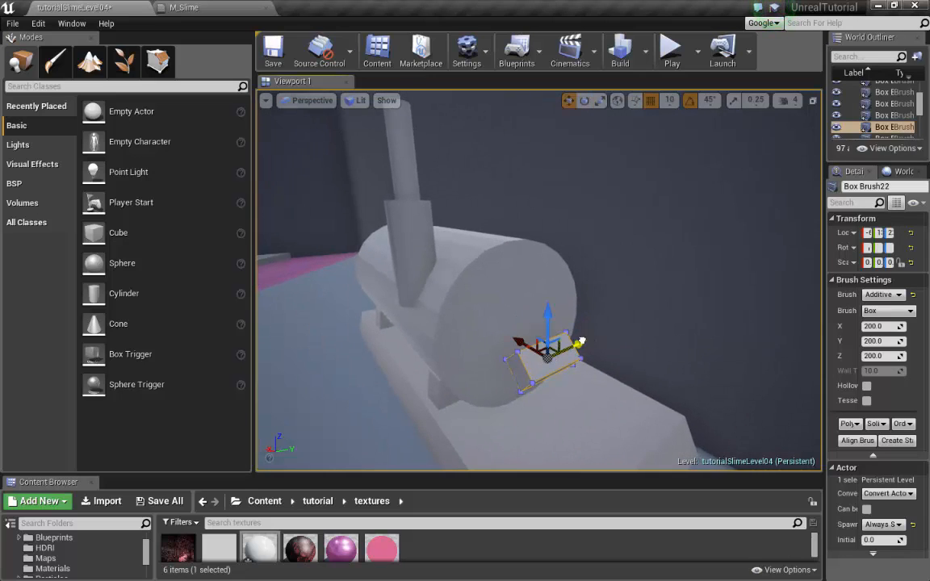
# Step: Move the tilted block up and against the horizontal cylinder's end face
pyautogui.moveTo(559, 356); pyautogui.dragTo(481, 363, button='right')
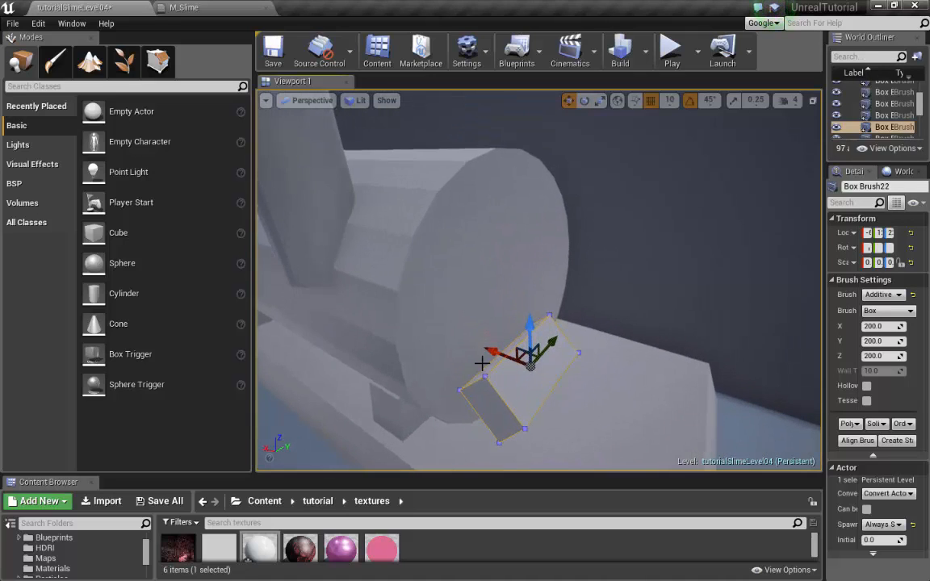
pyautogui.moveTo(464, 344); pyautogui.dragTo(506, 295)
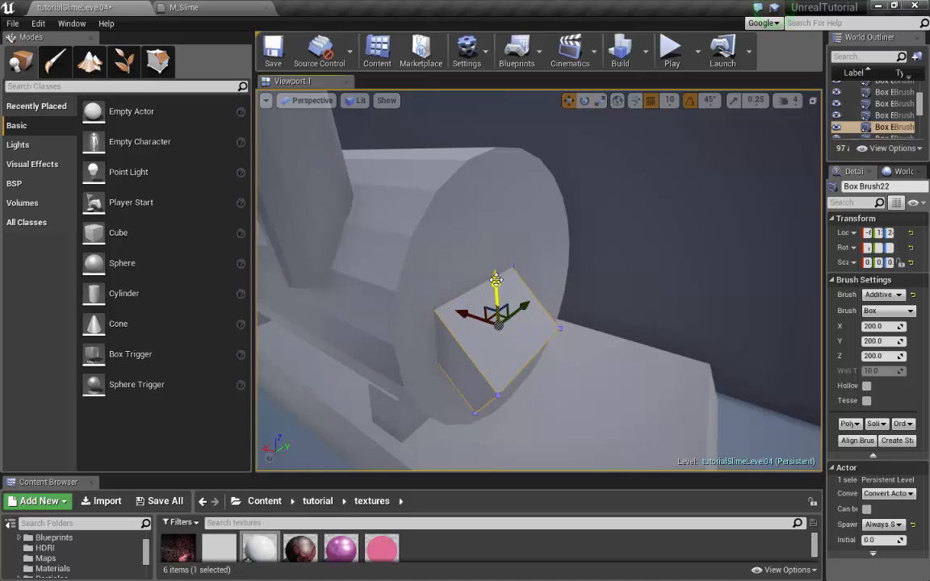
pyautogui.moveTo(498, 274); pyautogui.dragTo(502, 266)
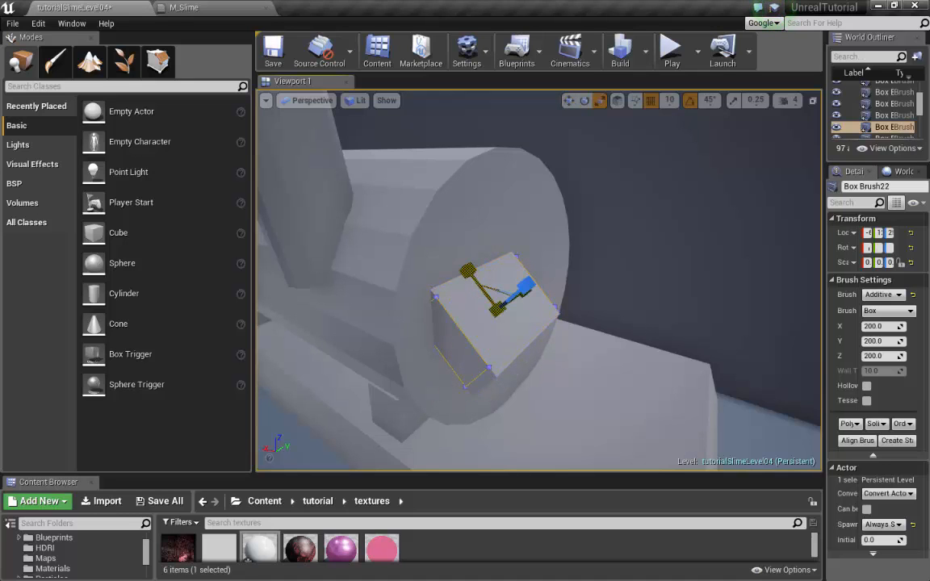
# Step: Scale the tilted block down in width and thickness and reposition it so it sits partly embedded in the cylinder's end face
pyautogui.moveTo(603, 281); pyautogui.dragTo(552, 264, button='right')
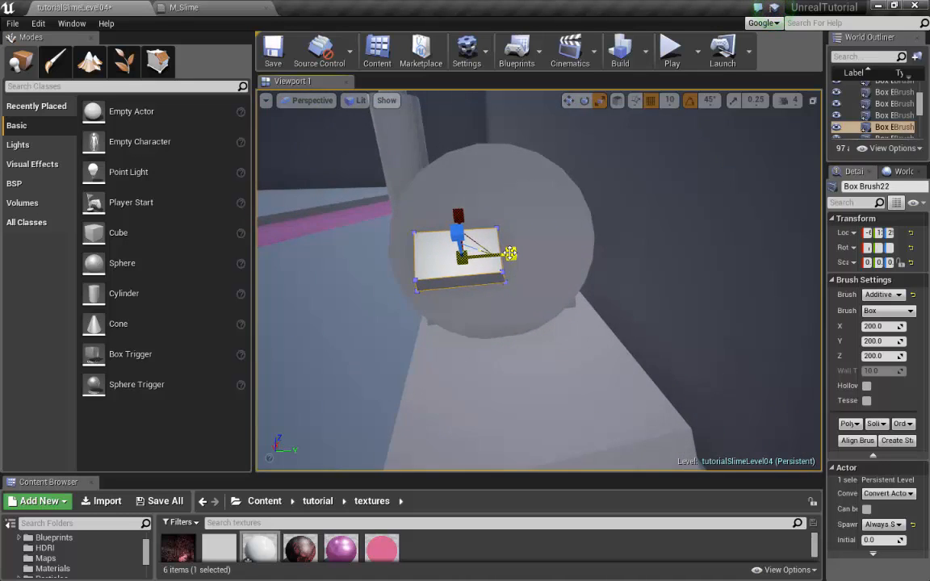
pyautogui.moveTo(510, 253); pyautogui.dragTo(505, 254)
pyautogui.moveTo(505, 254)
pyautogui.mouseDown(button='right')
pyautogui.moveTo(571, 262)
pyautogui.moveTo(563, 260)
pyautogui.mouseUp(button='right')
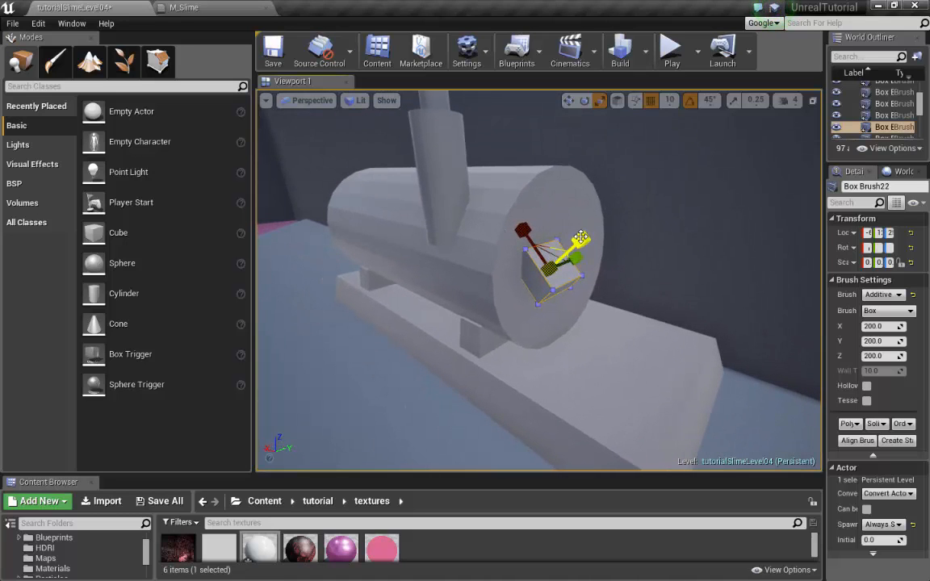
pyautogui.moveTo(580, 239); pyautogui.dragTo(574, 245)
pyautogui.moveTo(615, 255)
pyautogui.mouseDown(button='right')
pyautogui.moveTo(575, 255)
pyautogui.moveTo(605, 263)
pyautogui.moveTo(615, 255)
pyautogui.mouseUp(button='right')
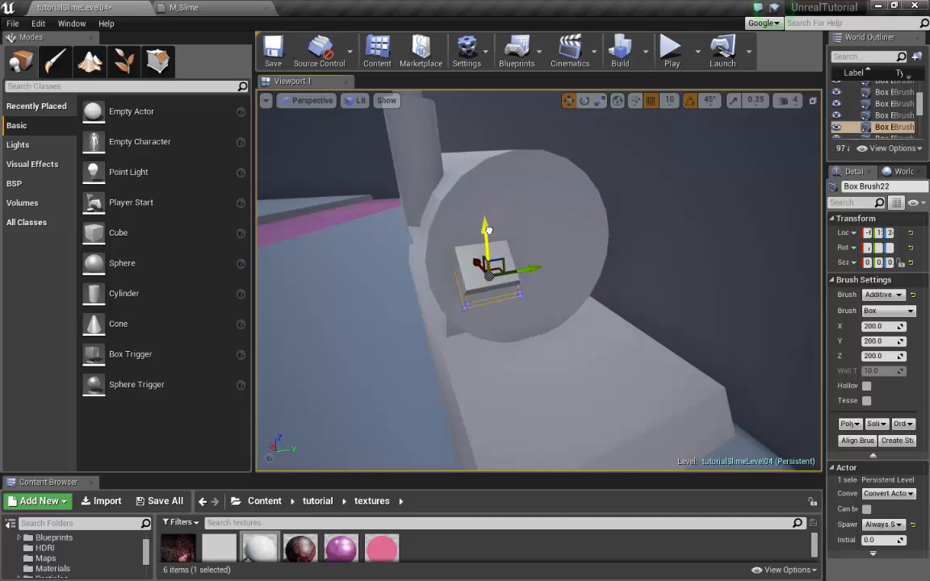
pyautogui.moveTo(535, 272); pyautogui.dragTo(563, 264, button='right')
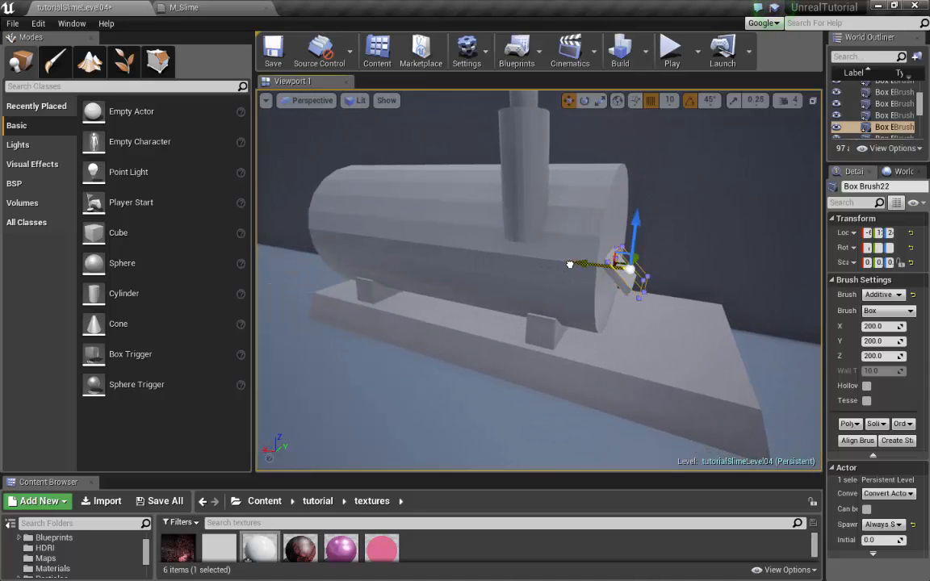
# Step: Start a play session of the level in the viewport to check the finished machine prop
pyautogui.scroll(-4, 676, 323)
pyautogui.moveTo(677, 324)
pyautogui.mouseDown(button='right')
pyautogui.moveTo(610, 315)
pyautogui.moveTo(686, 311)
pyautogui.mouseUp(button='right')
pyautogui.moveTo(489, 294); pyautogui.dragTo(534, 289, button='right')
pyautogui.moveTo(662, 321); pyautogui.dragTo(720, 173, button='right')
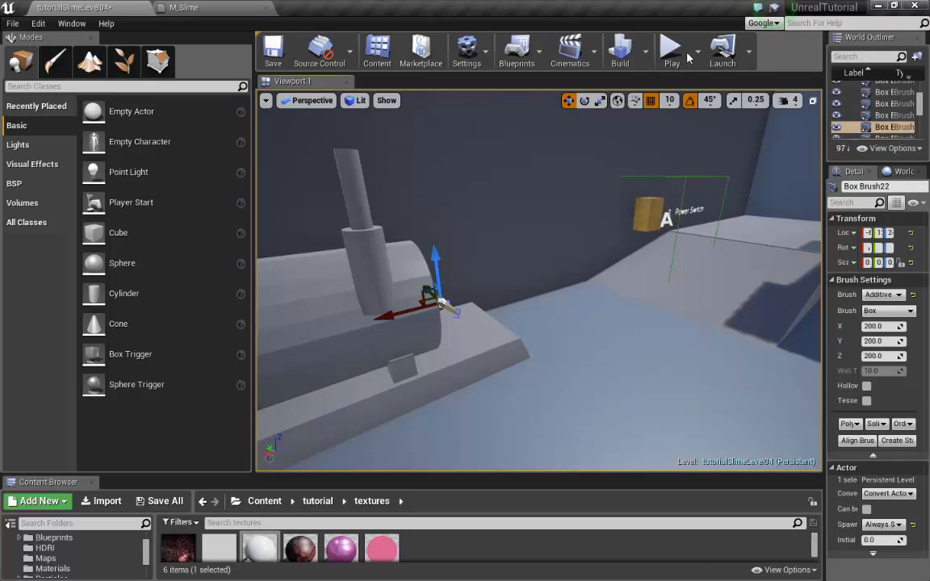
pyautogui.click(671, 48)
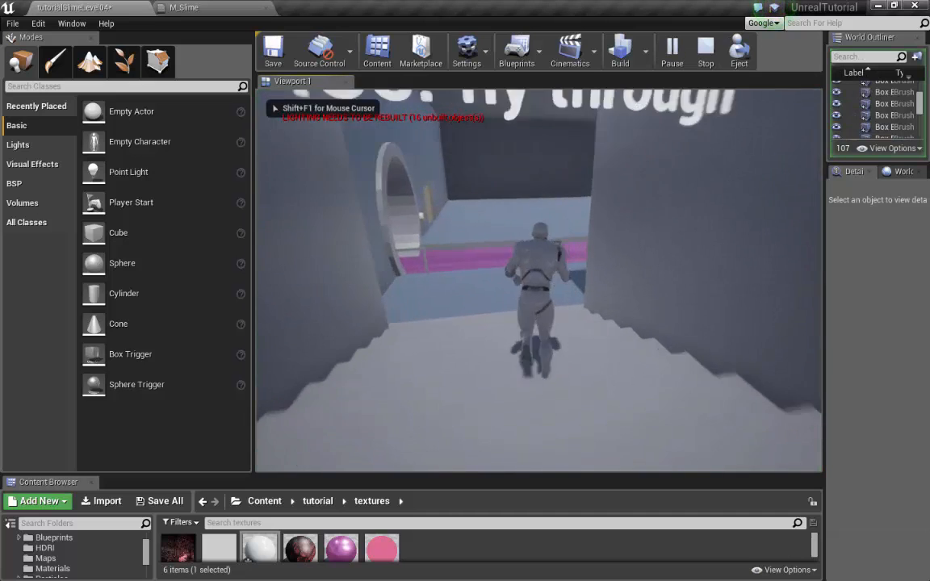
# Step: Playtest the route from the entrance stairs past the machine prop and power switch, and across to the door button
pyautogui.press('w')
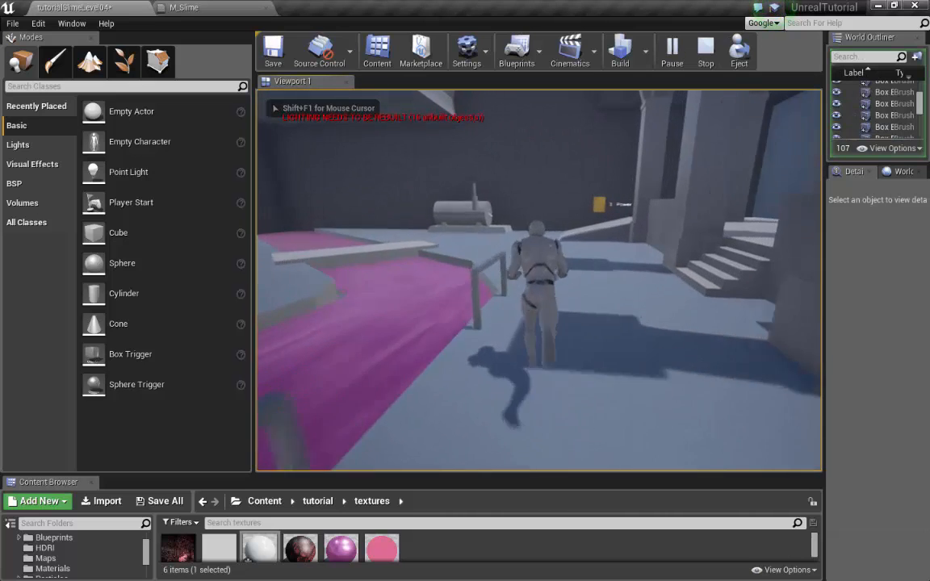
pyautogui.press('w')
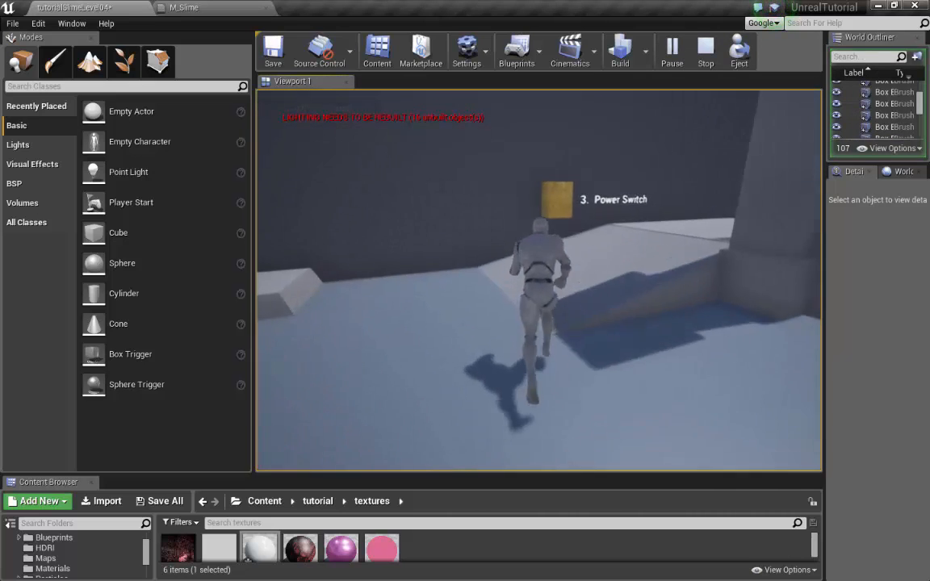
pyautogui.press('w')
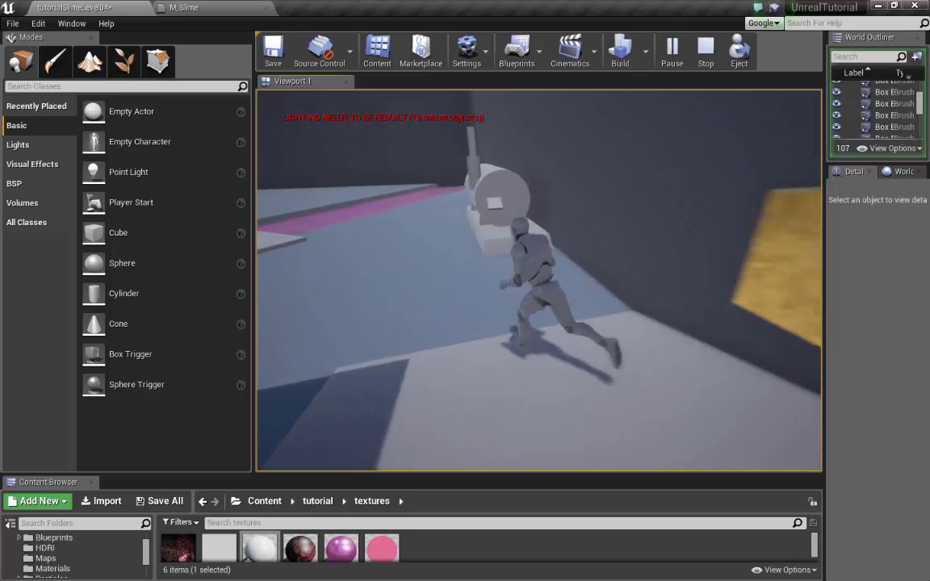
pyautogui.press('w')
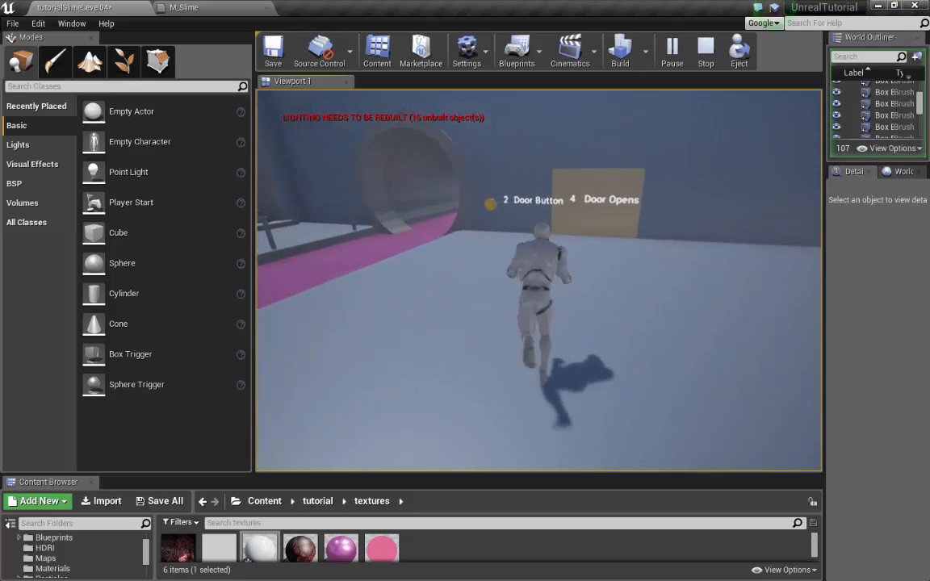
pyautogui.press('w')
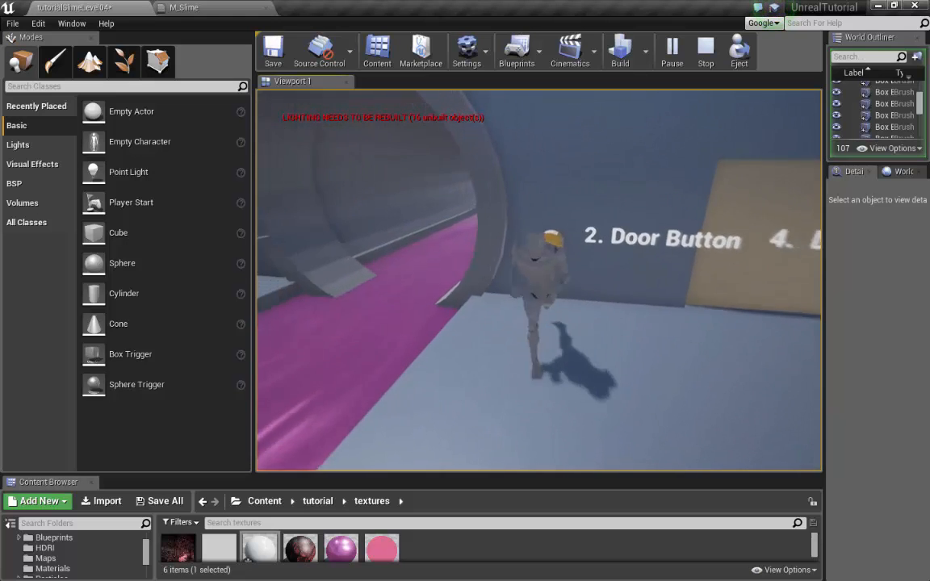
pyautogui.press('w')
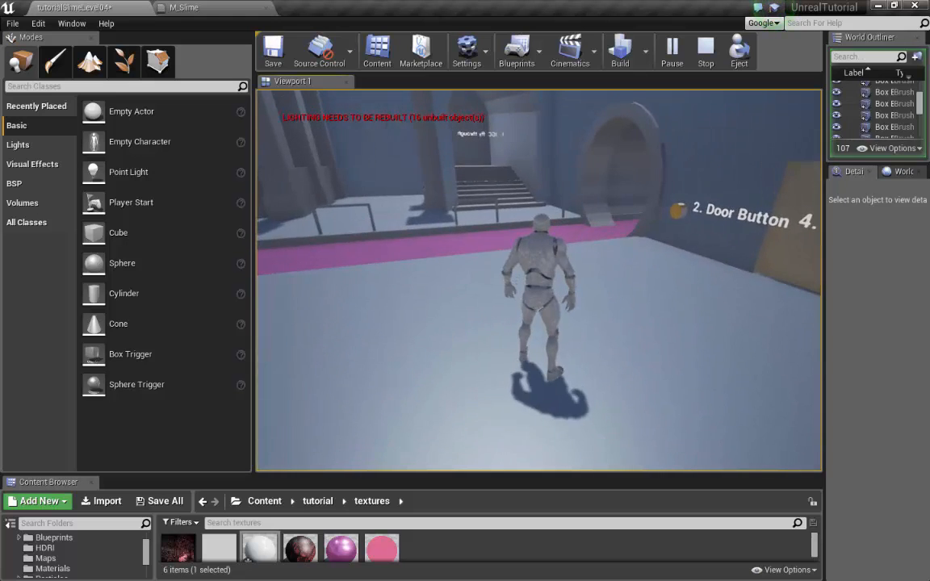
# Step: Run the character back and forth over the slime bridge between the door and power switch areas, and end the play session
pyautogui.press('w')
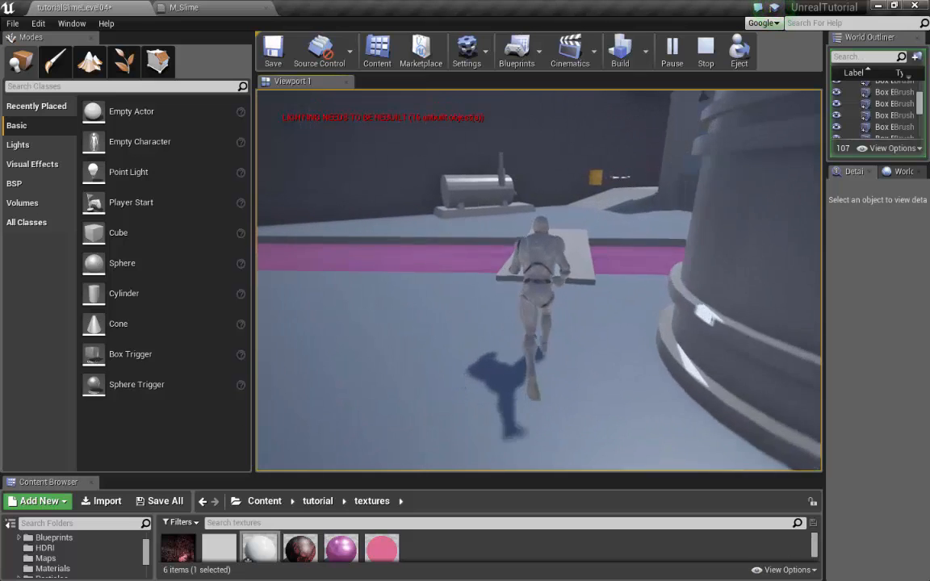
pyautogui.press('w')
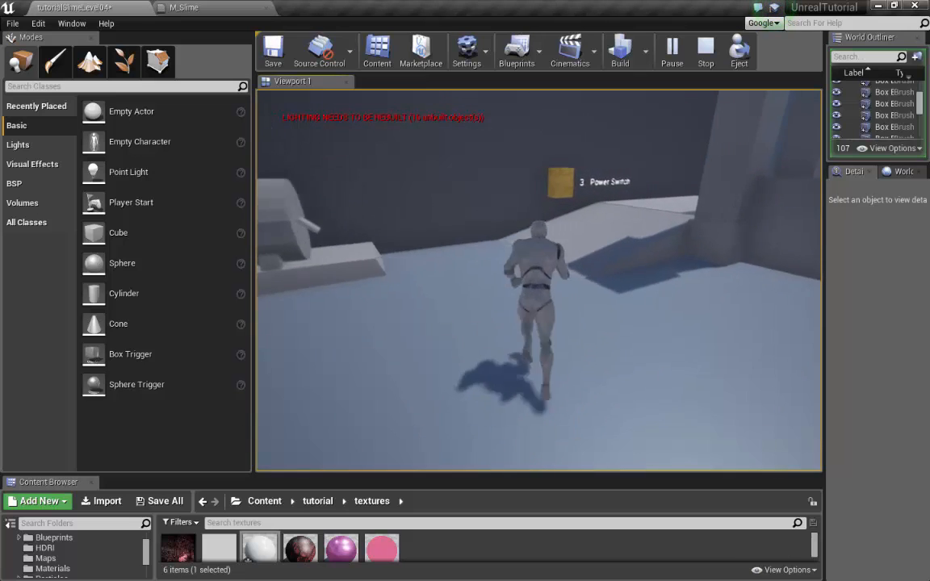
pyautogui.press('w')
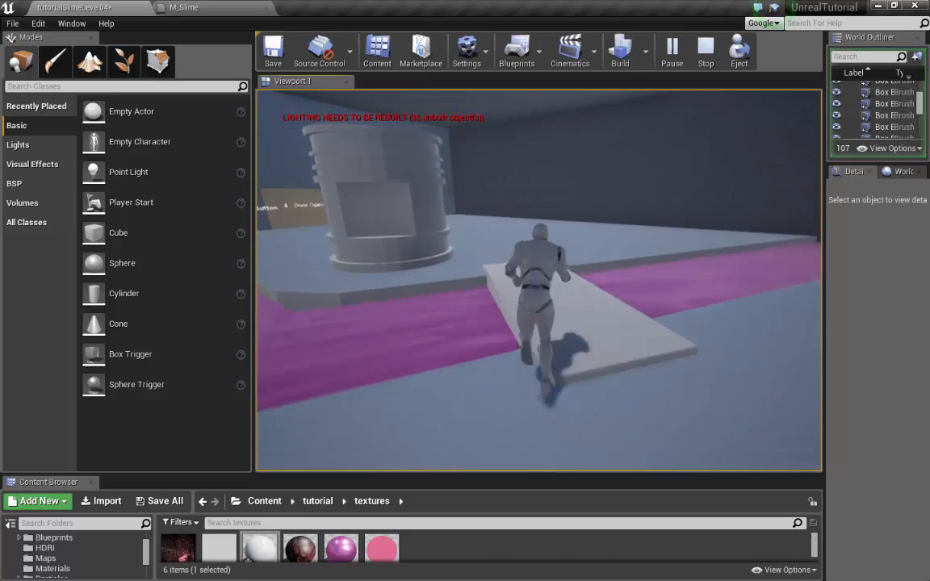
pyautogui.press('w')
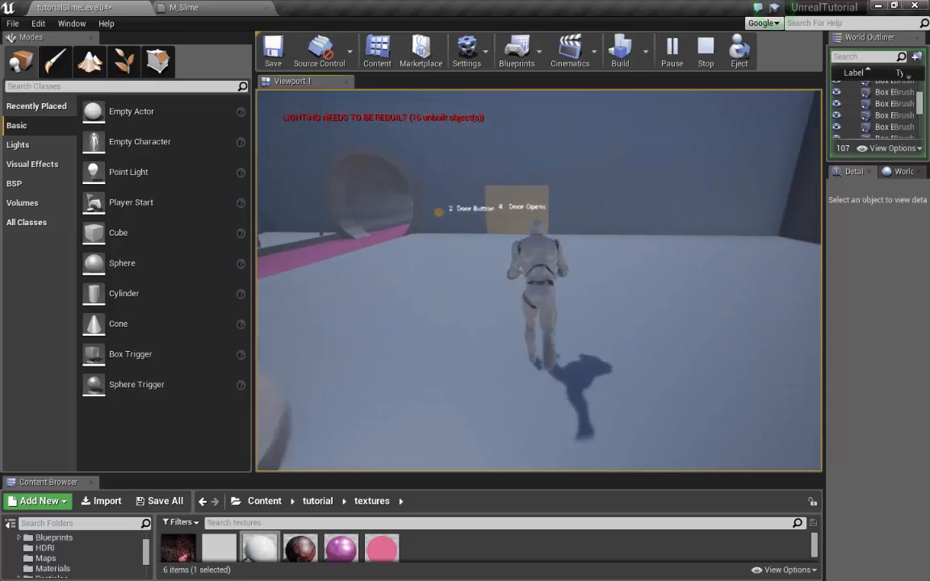
pyautogui.press('w')
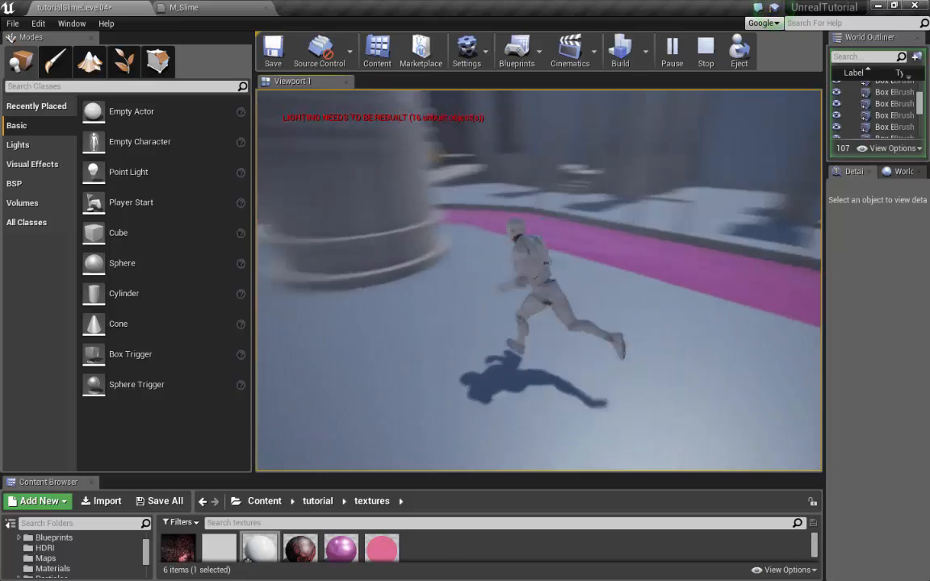
pyautogui.press('w')
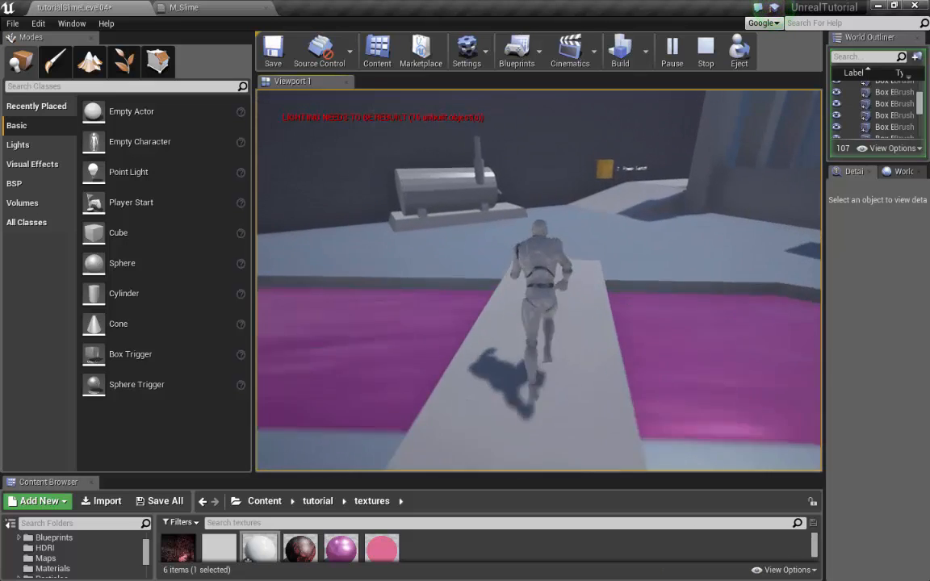
pyautogui.press('w')
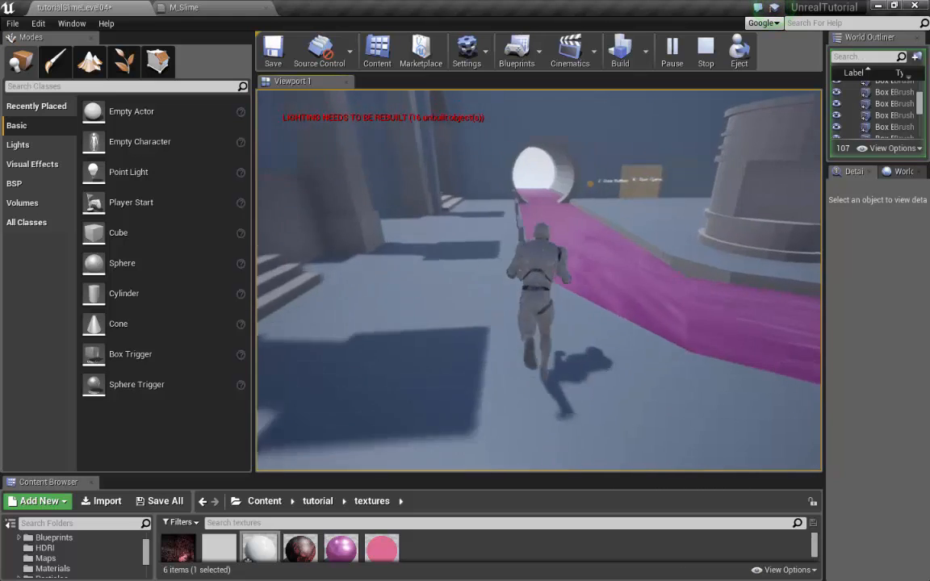
pyautogui.press('w')
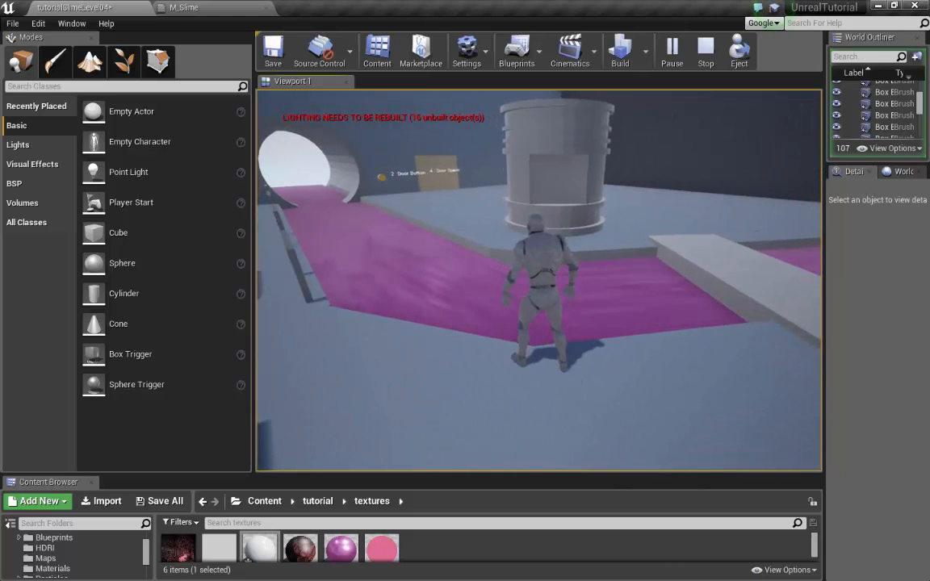
pyautogui.press('Escape')
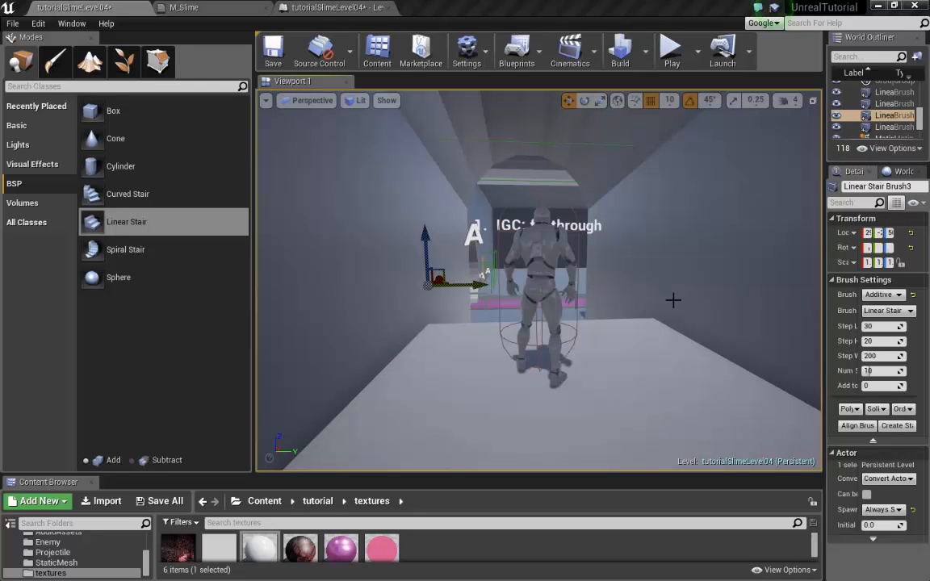
# Step: Examine the machine prop and the yellow power switch box at the end of the hall from several angles
pyautogui.press('w')
pyautogui.moveTo(673, 300); pyautogui.dragTo(792, 283, button='right')
pyautogui.press('w')
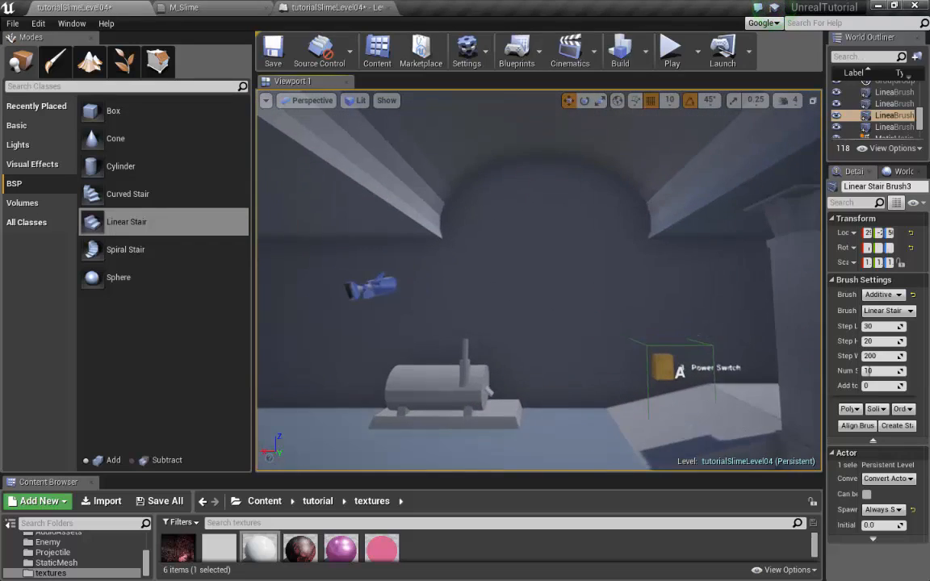
pyautogui.moveTo(538, 283); pyautogui.dragTo(812, 292, button='right')
pyautogui.press('w')
pyautogui.press('w')
pyautogui.press('w')
pyautogui.moveTo(539, 282); pyautogui.dragTo(670, 282, button='right')
pyautogui.press('w')
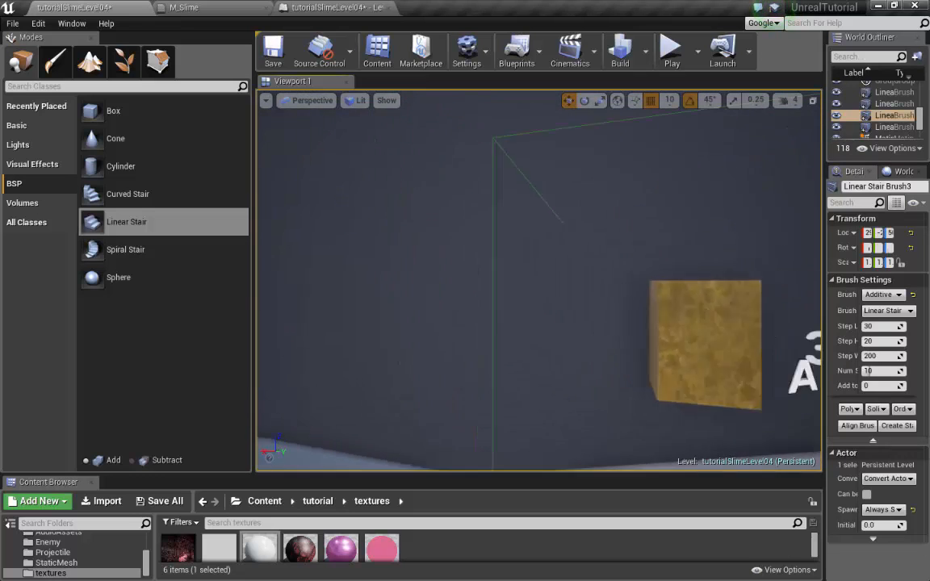
pyautogui.press('s')
pyautogui.moveTo(538, 283); pyautogui.dragTo(680, 270, button='right')
pyautogui.press('w')
pyautogui.press('s')
pyautogui.press('w')
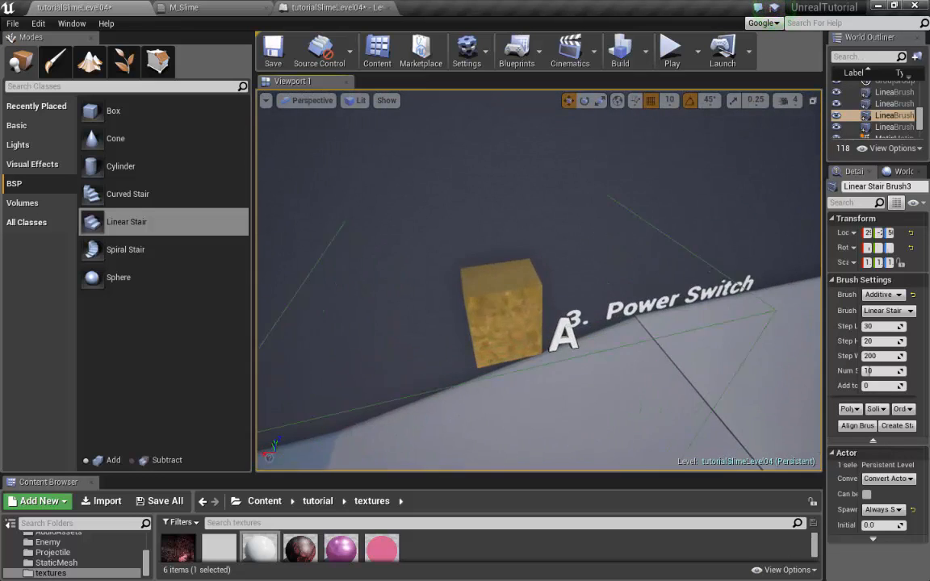
# Step: Examine the door button and the door, and continue into the room behind the door
pyautogui.moveTo(538, 283); pyautogui.dragTo(520, 347, button='right')
pyautogui.press('w')
pyautogui.press('w')
pyautogui.press('s')
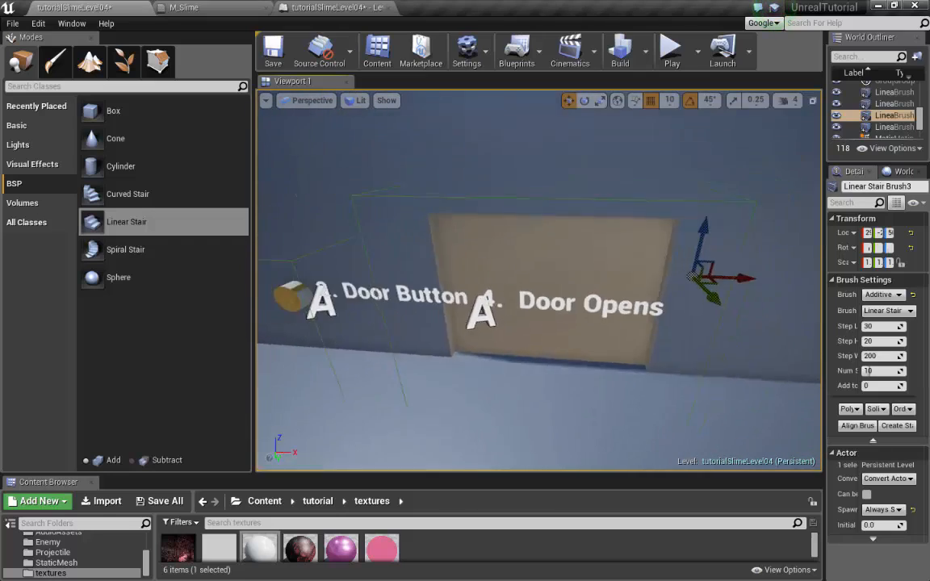
pyautogui.moveTo(539, 283); pyautogui.dragTo(799, 359, button='right')
pyautogui.press('w')
pyautogui.press('w')
pyautogui.press('w')
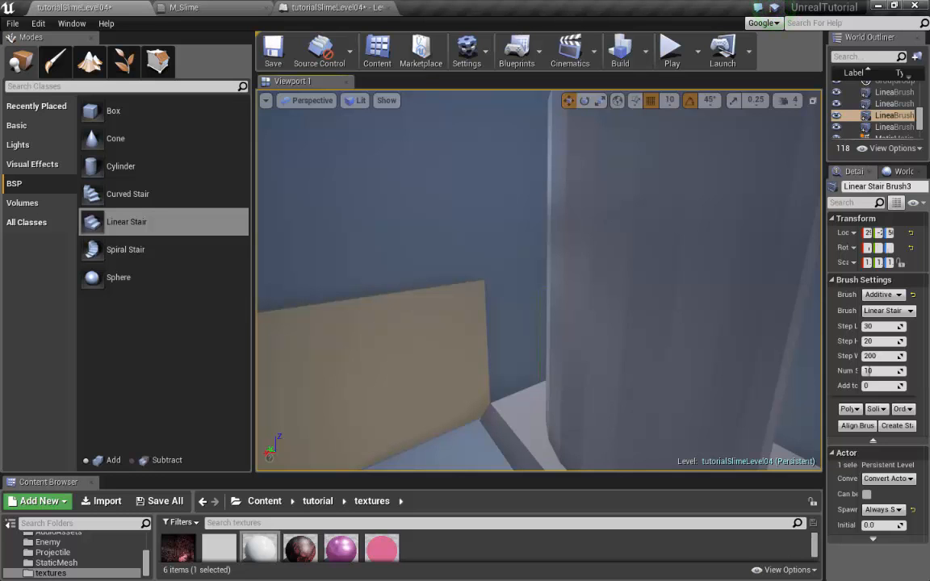
# Step: Inspect the upright cylinder and its connecting pipes in the room behind the door, selecting individual cylinder brushes
pyautogui.moveTo(673, 303); pyautogui.dragTo(616, 254, button='right')
pyautogui.press('w')
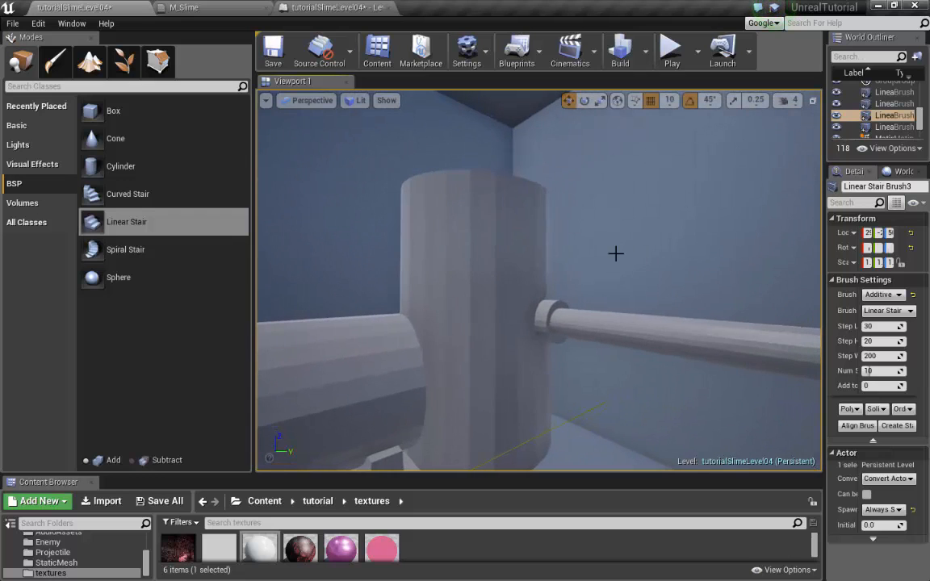
pyautogui.click(537, 267)
pyautogui.moveTo(537, 267)
pyautogui.mouseDown(button='right')
pyautogui.moveTo(581, 263)
pyautogui.moveTo(541, 267)
pyautogui.mouseUp(button='right')
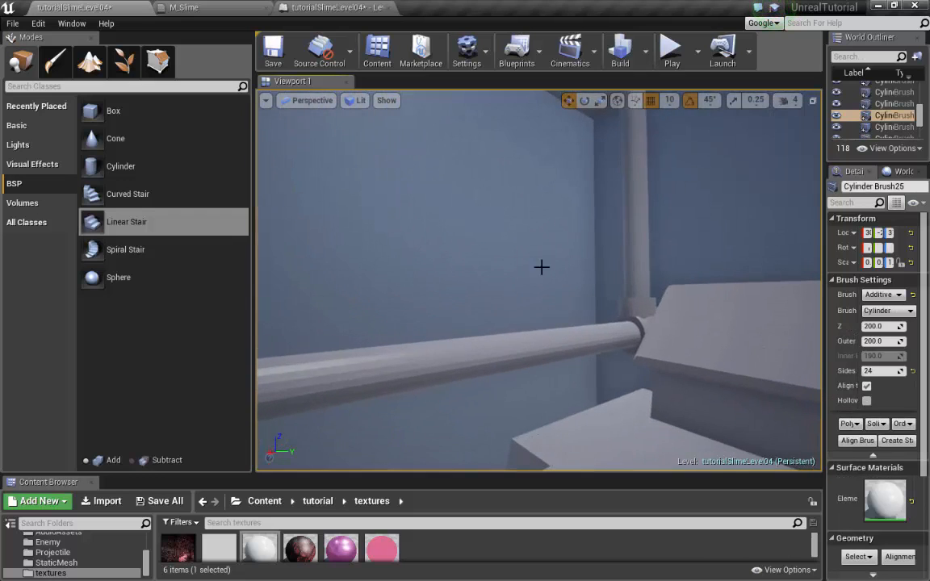
pyautogui.click(635, 214)
pyautogui.moveTo(666, 257)
pyautogui.mouseDown(button='right')
pyautogui.moveTo(807, 250)
pyautogui.moveTo(775, 270)
pyautogui.mouseUp(button='right')
pyautogui.press('w')
pyautogui.press('w')
pyautogui.moveTo(538, 280); pyautogui.dragTo(718, 323, button='right')
pyautogui.press('s')
pyautogui.moveTo(665, 307); pyautogui.dragTo(258, 303, button='right')
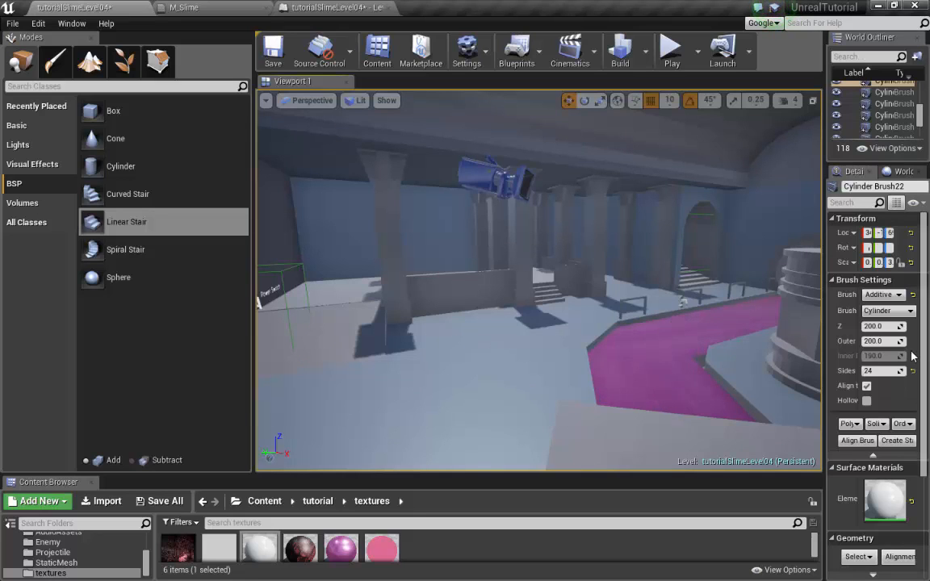
# Step: Inspect the large ringed cylinder beside the slime channel, selecting its main cylinder brush
pyautogui.moveTo(670, 302); pyautogui.dragTo(799, 314, button='right')
pyautogui.moveTo(636, 292); pyautogui.dragTo(635, 287, button='right')
pyautogui.click(626, 321)
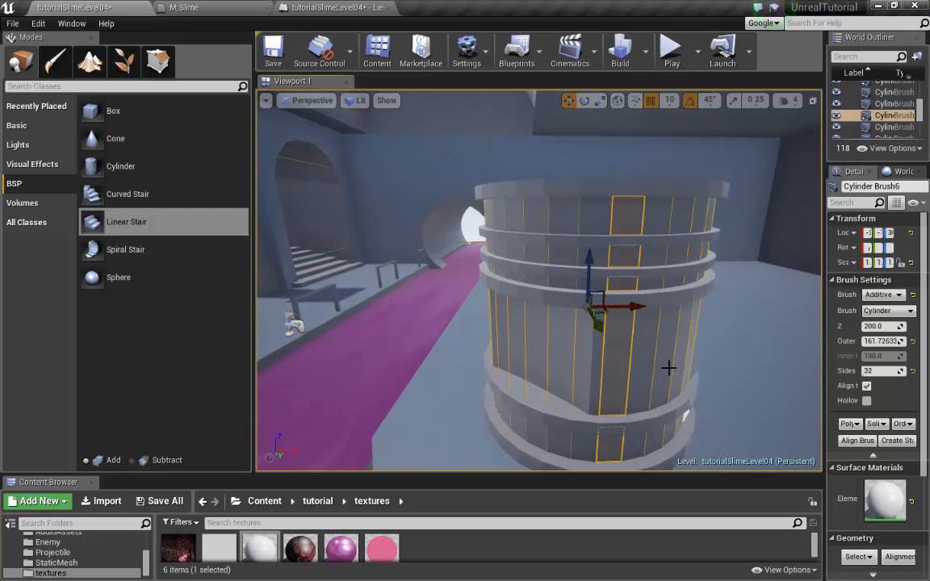
pyautogui.moveTo(727, 377)
pyautogui.mouseDown(button='right')
pyautogui.moveTo(811, 363)
pyautogui.moveTo(799, 363)
pyautogui.moveTo(803, 352)
pyautogui.moveTo(718, 363)
pyautogui.moveTo(731, 367)
pyautogui.mouseUp(button='right')
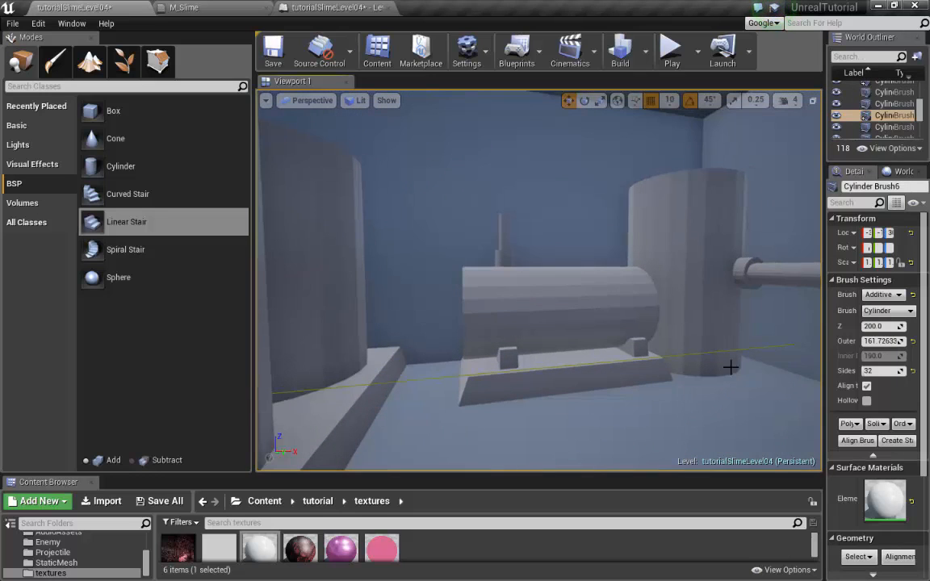
# Step: Inspect the row of tanks and the stepped platform with its console in the room behind the door
pyautogui.moveTo(741, 329); pyautogui.dragTo(622, 275, button='right')
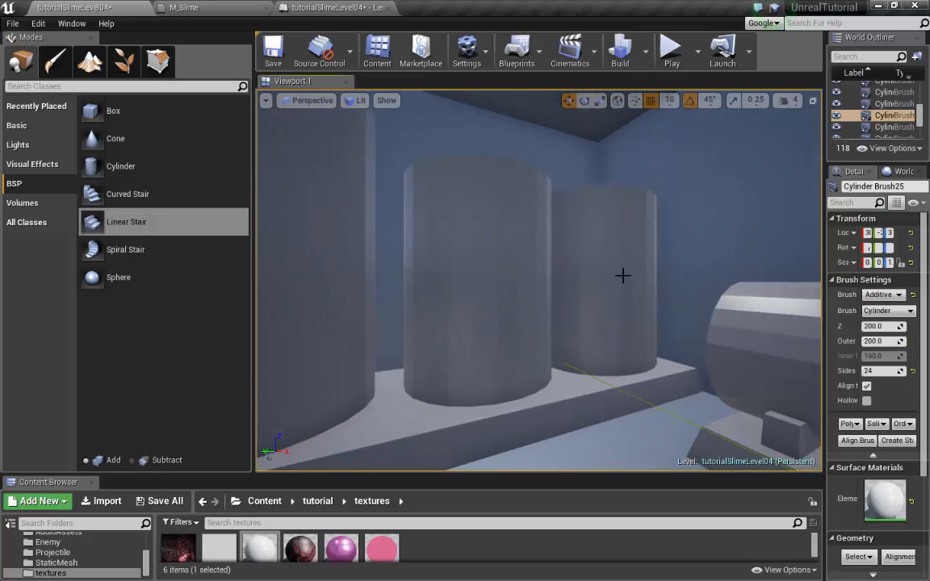
pyautogui.click(291, 280)
pyautogui.moveTo(430, 319); pyautogui.dragTo(497, 326, button='right')
pyautogui.moveTo(563, 352); pyautogui.dragTo(722, 355, button='right')
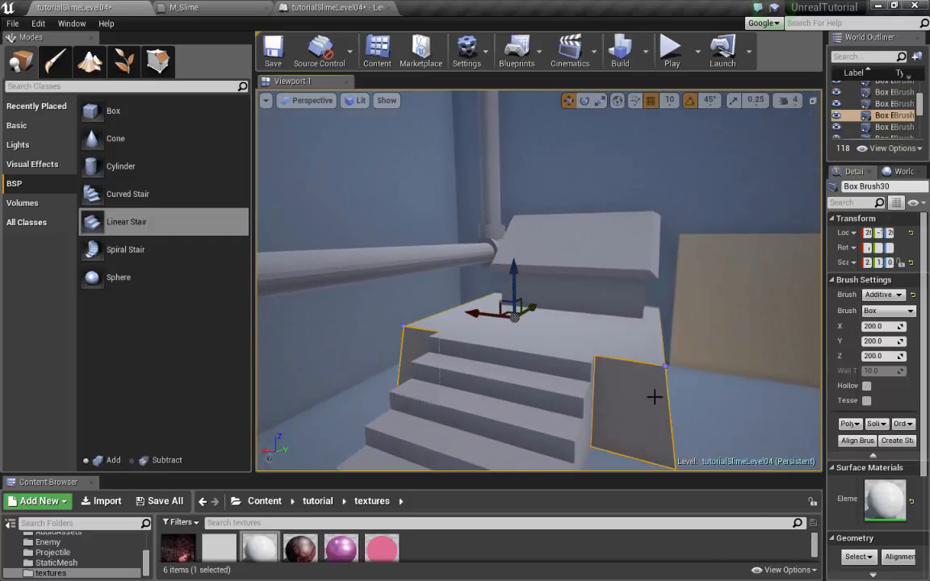
pyautogui.moveTo(655, 397); pyautogui.dragTo(644, 372, button='right')
pyautogui.moveTo(436, 353); pyautogui.dragTo(431, 380, button='right')
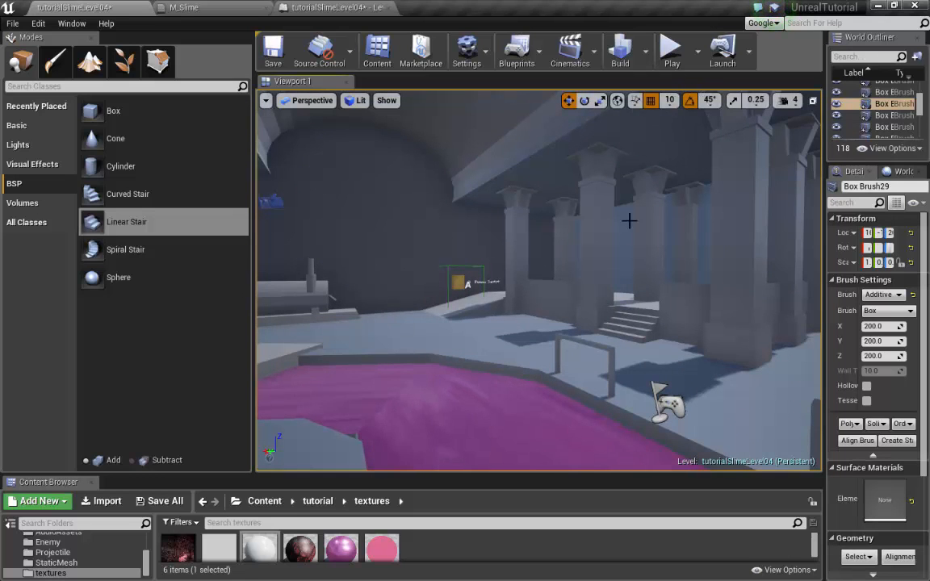
# Step: Start another play session and run the character from the entrance to the door button and back to the power switch
pyautogui.moveTo(629, 221); pyautogui.dragTo(635, 182, button='right')
pyautogui.click(671, 48)
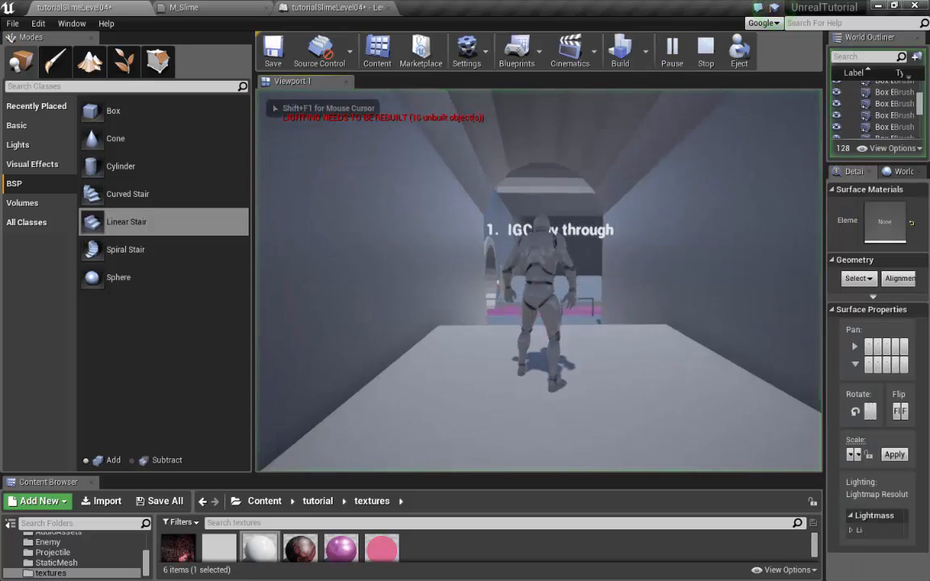
pyautogui.press('w')
pyautogui.press('s')
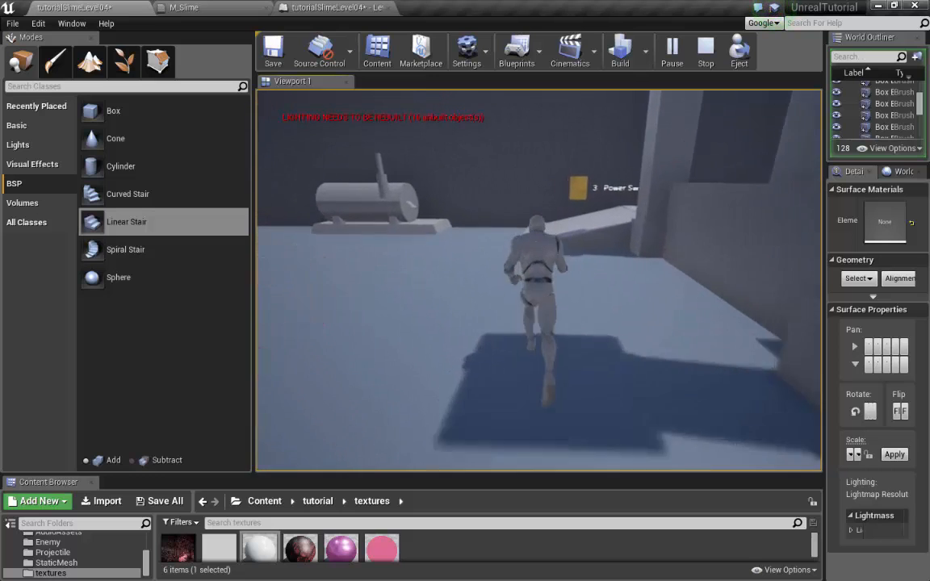
pyautogui.press('w')
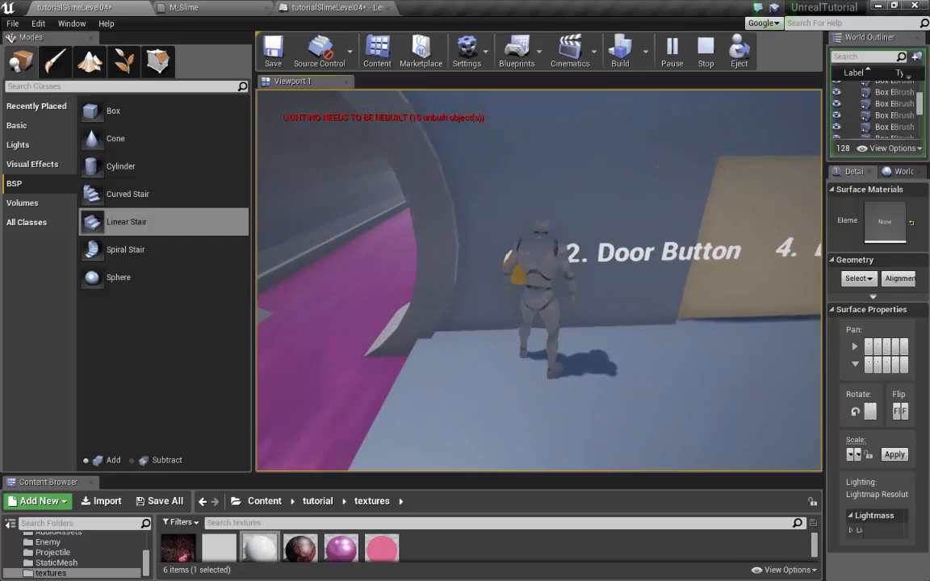
pyautogui.press('s')
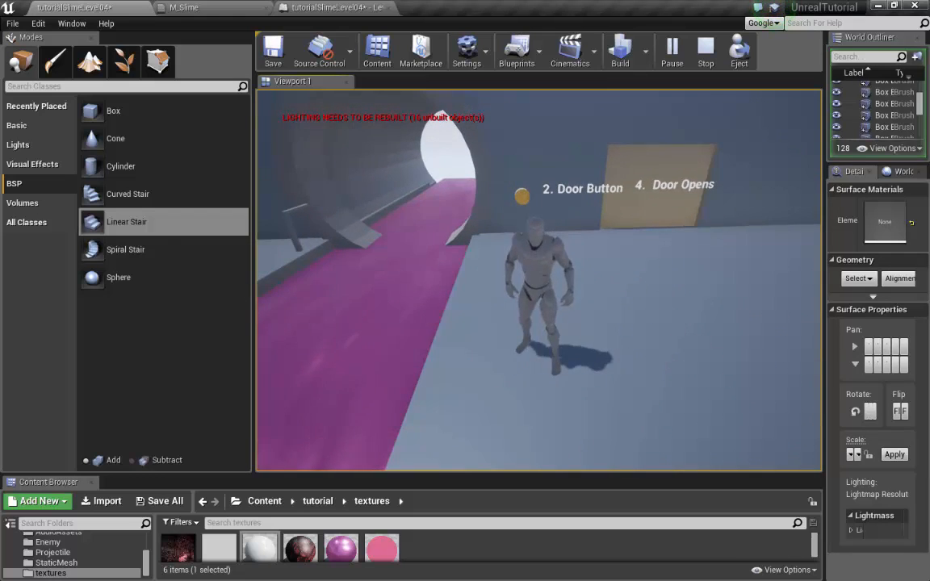
pyautogui.press('w')
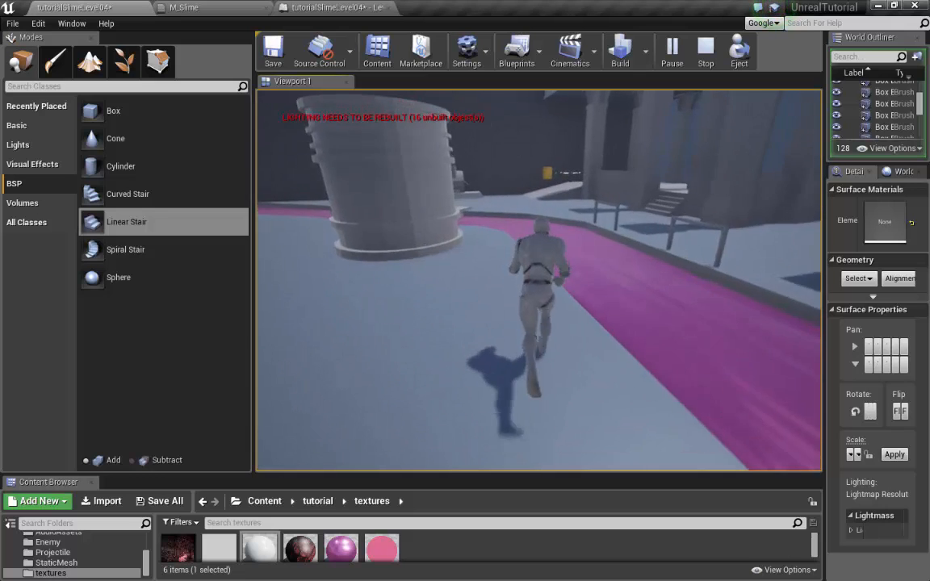
pyautogui.press('w')
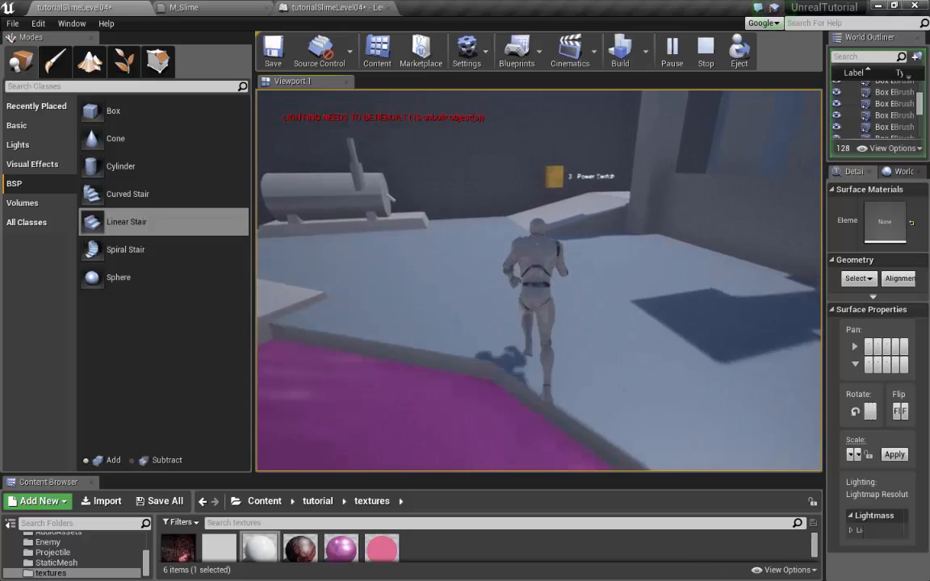
pyautogui.press('w')
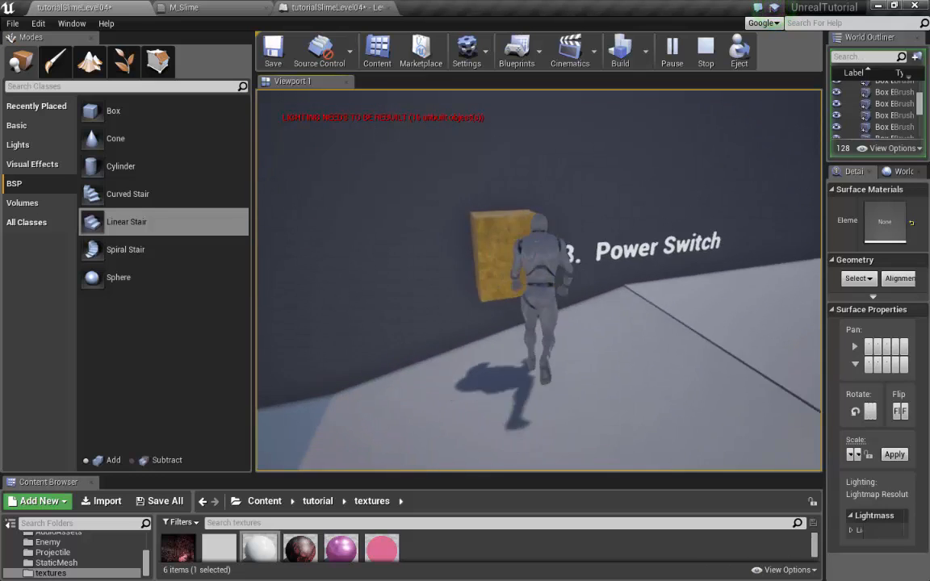
# Step: Run the character from the power switch to the horizontal tank by the wall and end the play session
pyautogui.press('w')
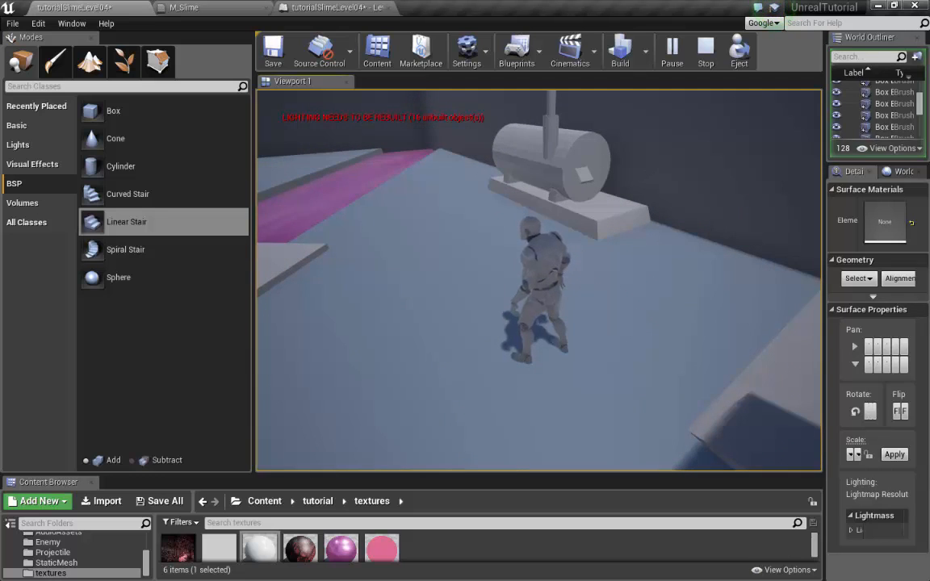
pyautogui.press('w')
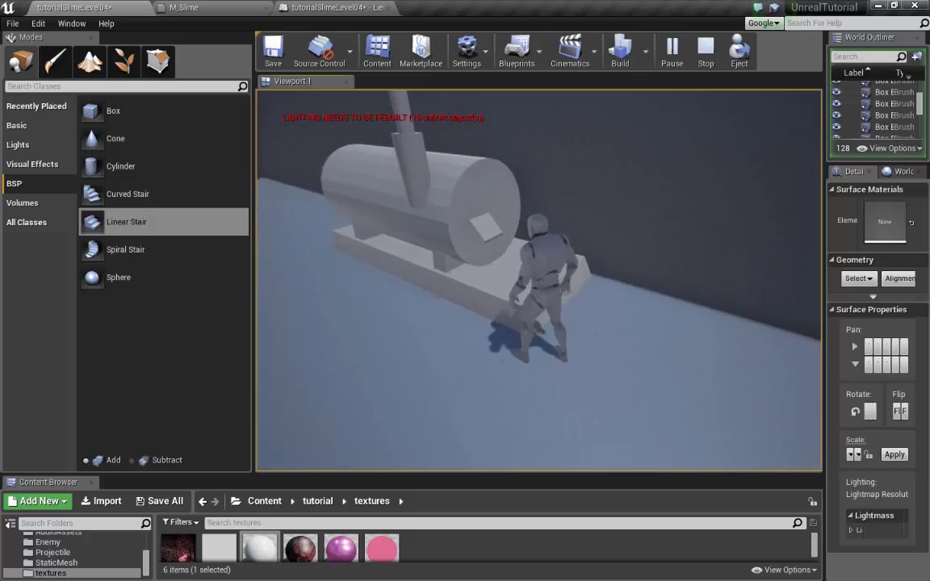
pyautogui.press('Escape')
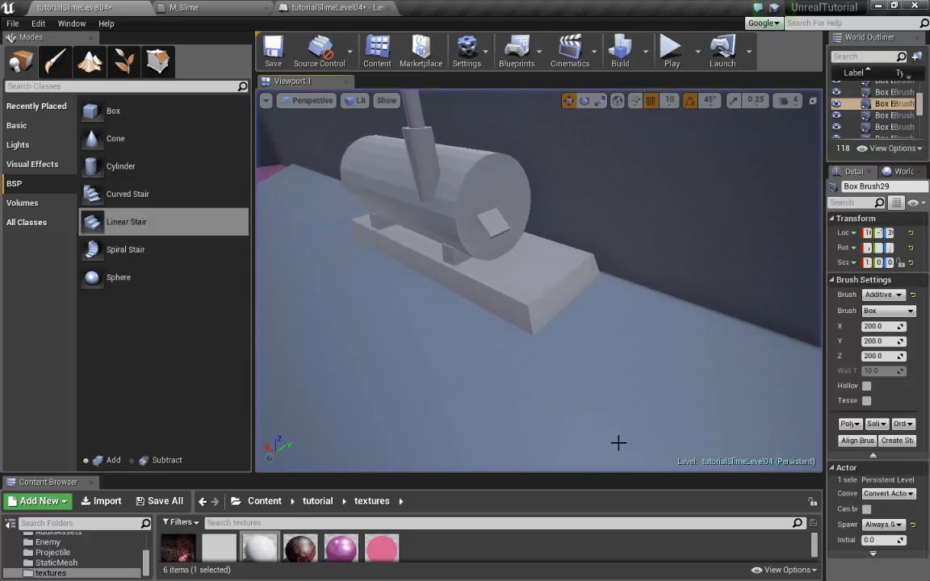
# Step: Enlarge the level viewport and select the Trigger_DoorAnim2 volume surrounding the door button
pyautogui.moveTo(623, 475); pyautogui.dragTo(622, 501)
pyautogui.moveTo(621, 444); pyautogui.dragTo(347, 387, button='right')
pyautogui.press('w')
pyautogui.moveTo(537, 323); pyautogui.dragTo(629, 361, button='right')
pyautogui.press('w')
pyautogui.click(463, 243)
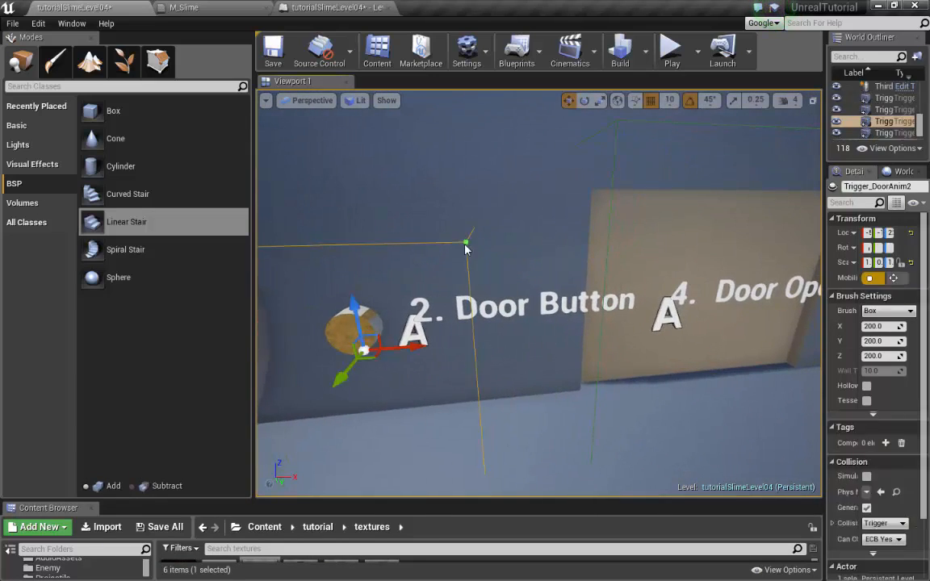
pyautogui.press('s')
pyautogui.moveTo(542, 325); pyautogui.dragTo(549, 329, button='right')
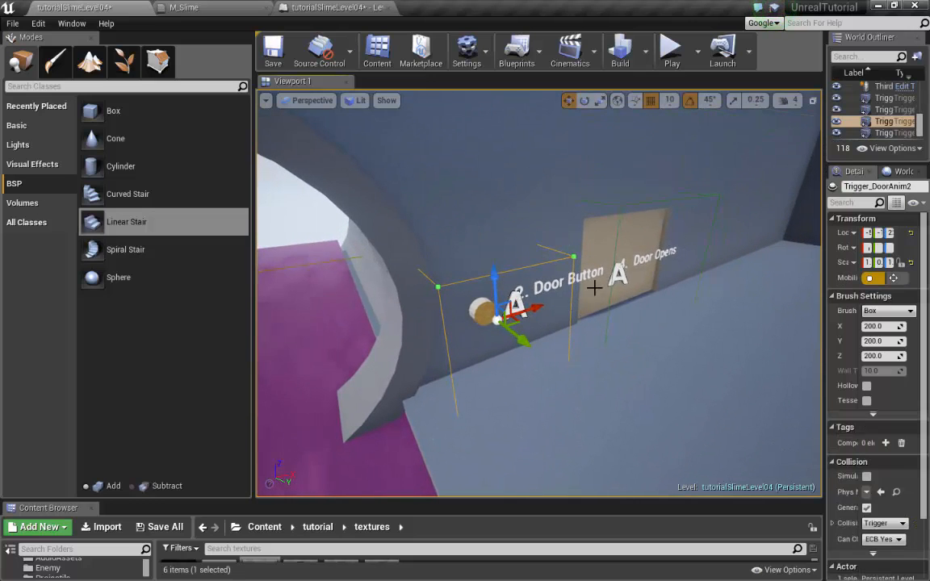
# Step: Widen the details area and jump to the OnActorBeginOverlap event of Trigger_DoorAnim2 in the level blueprint
pyautogui.moveTo(800, 324); pyautogui.dragTo(592, 324)
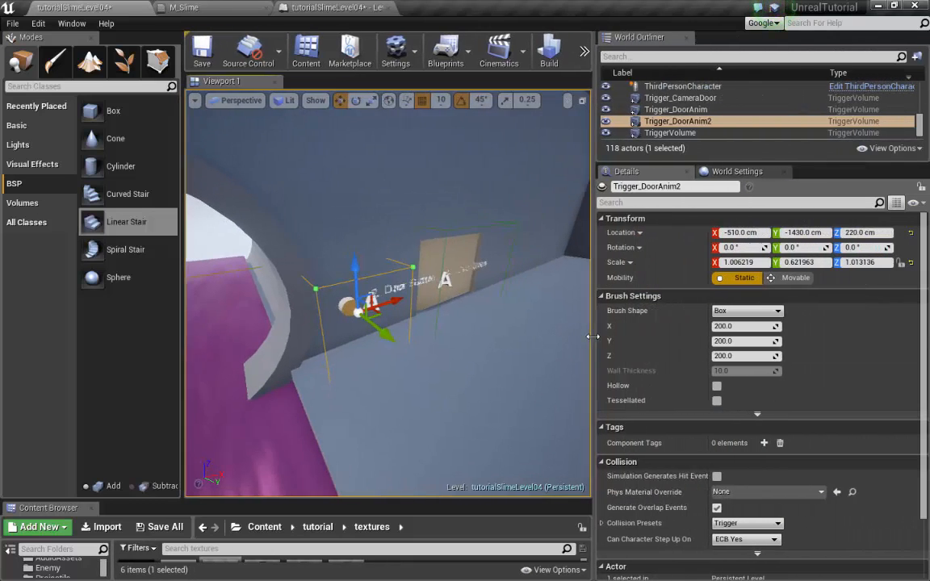
pyautogui.rightClick(698, 123)
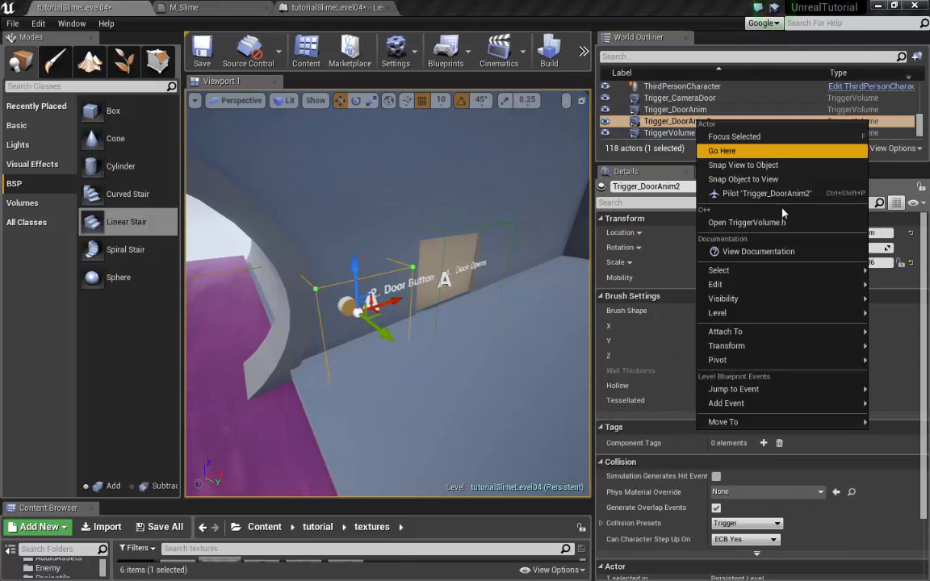
pyautogui.moveTo(746, 391)
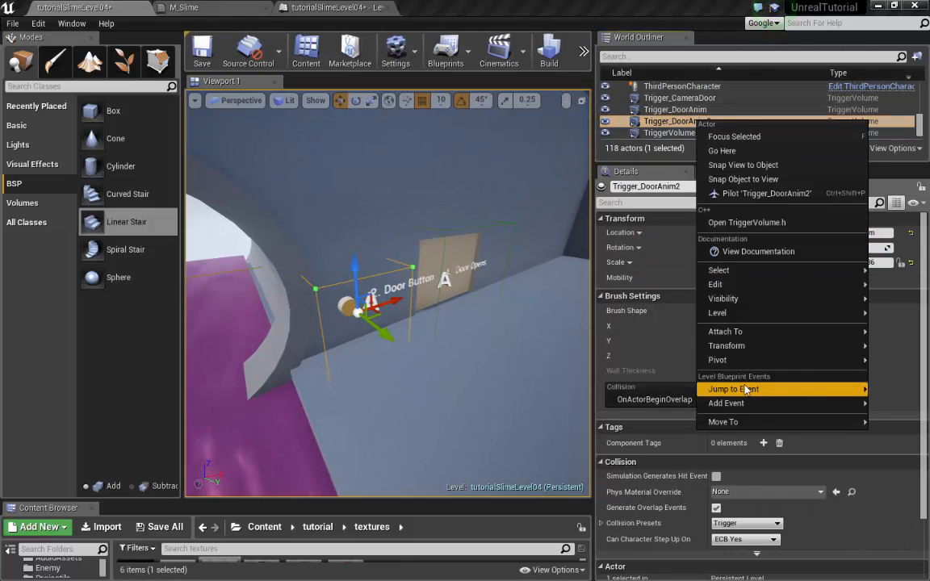
pyautogui.click(669, 401)
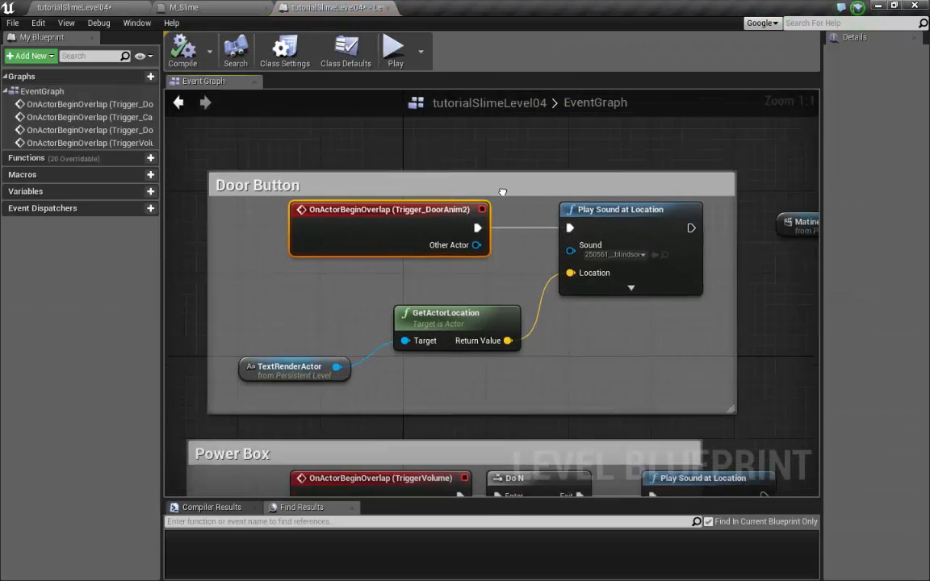
# Step: Move the Matinee_CameraDoor reference and its Play node down, clear of the space beside the Door Button group
pyautogui.moveTo(503, 192); pyautogui.dragTo(468, 189, button='right')
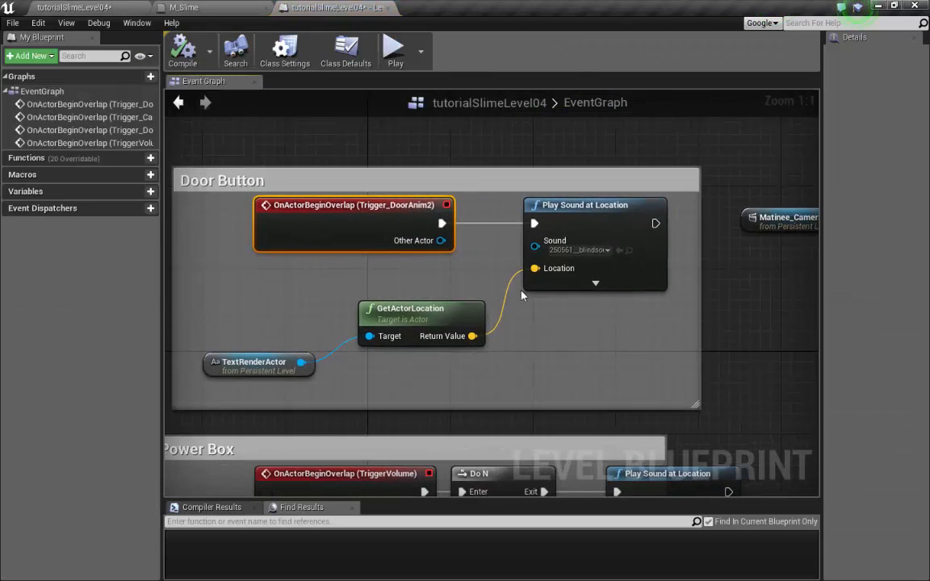
pyautogui.moveTo(647, 329); pyautogui.dragTo(354, 356, button='right')
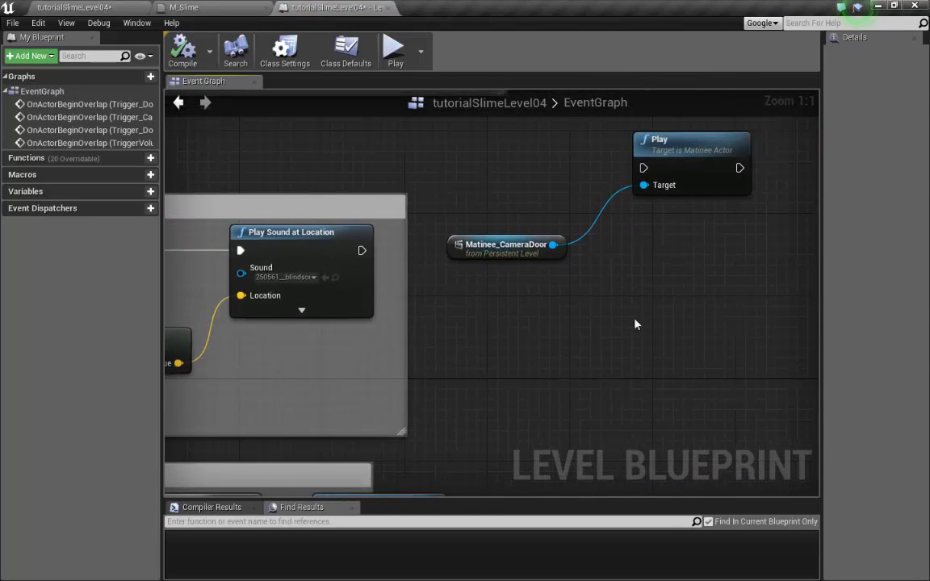
pyautogui.moveTo(619, 197); pyautogui.dragTo(734, 214, button='right')
pyautogui.moveTo(751, 261); pyautogui.dragTo(738, 424)
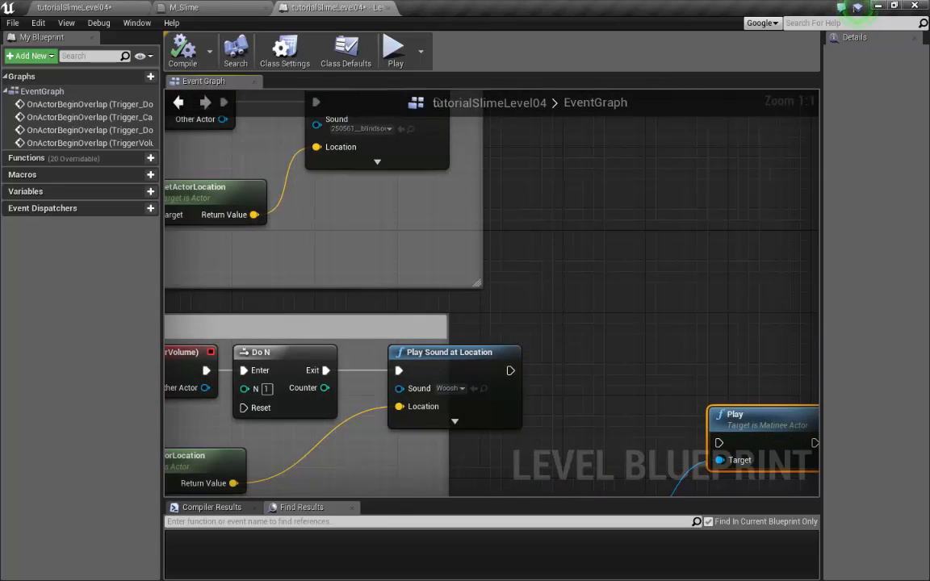
# Step: Add a Set Hidden in Game node after the Door Button group's Play Sound at Location and align it with that node
pyautogui.moveTo(357, 167); pyautogui.dragTo(595, 286, button='right')
pyautogui.moveTo(690, 309); pyautogui.dragTo(656, 321, button='right')
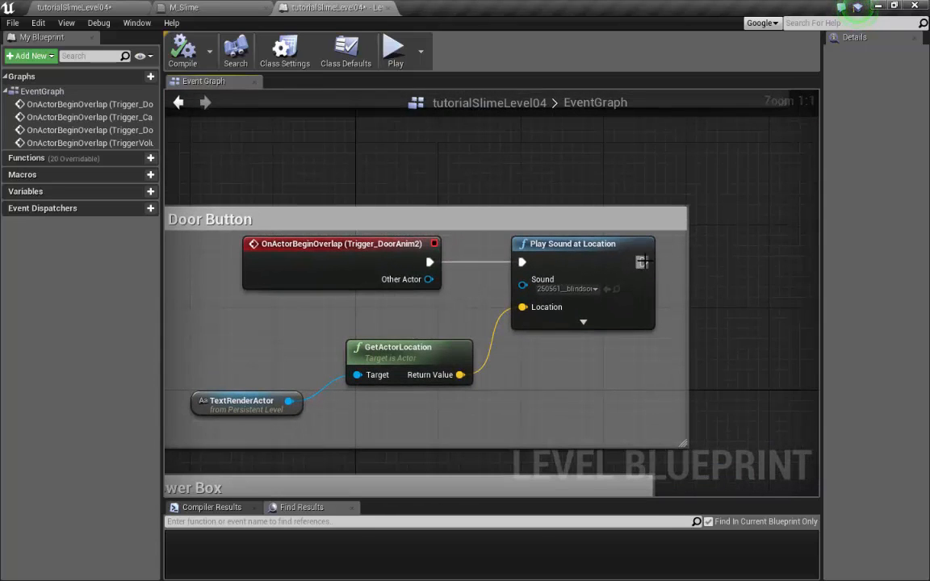
pyautogui.moveTo(748, 280); pyautogui.dragTo(748, 282)
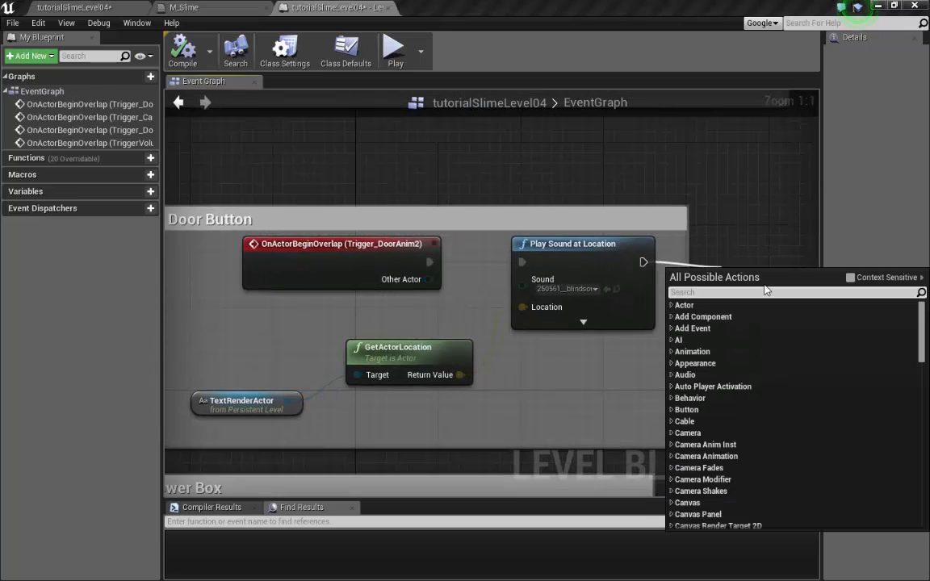
pyautogui.write('set hidden')
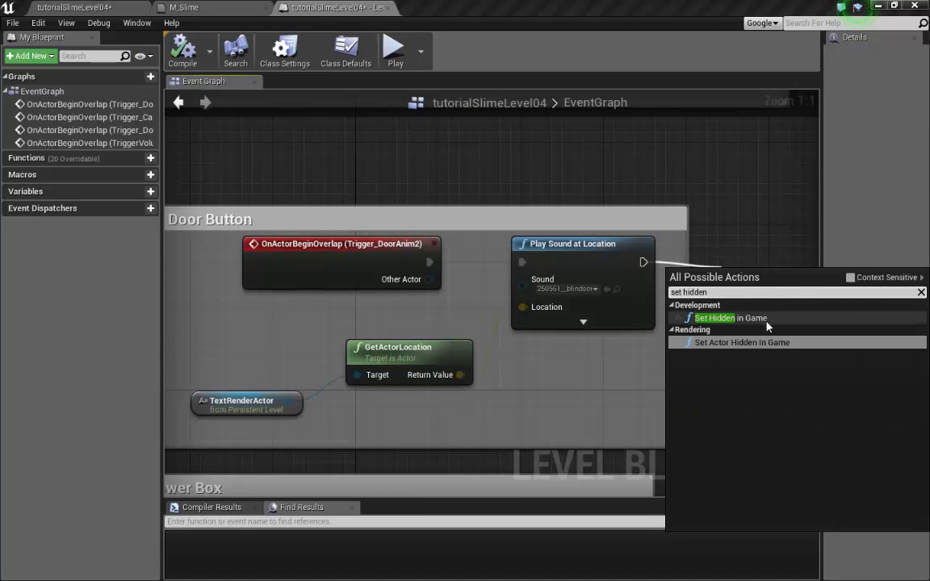
pyautogui.click(740, 321)
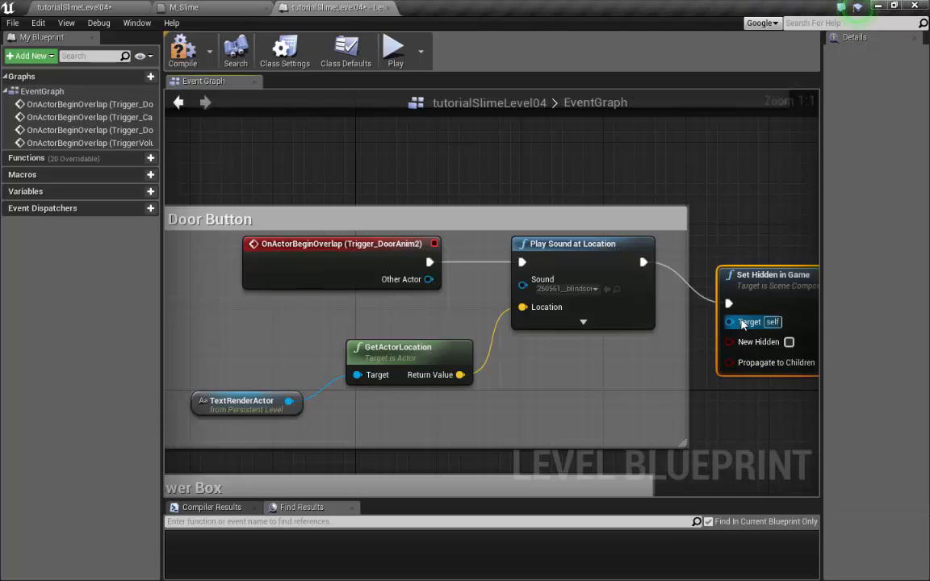
pyautogui.moveTo(792, 286); pyautogui.dragTo(666, 297, button='right')
pyautogui.moveTo(666, 297); pyautogui.dragTo(666, 252)
# Step: Check the Door Button group's TextRenderActor reference and select the "2. Door Button" text in the level
pyautogui.moveTo(606, 380); pyautogui.dragTo(720, 371, button='right')
pyautogui.scroll(-1, 721, 371)
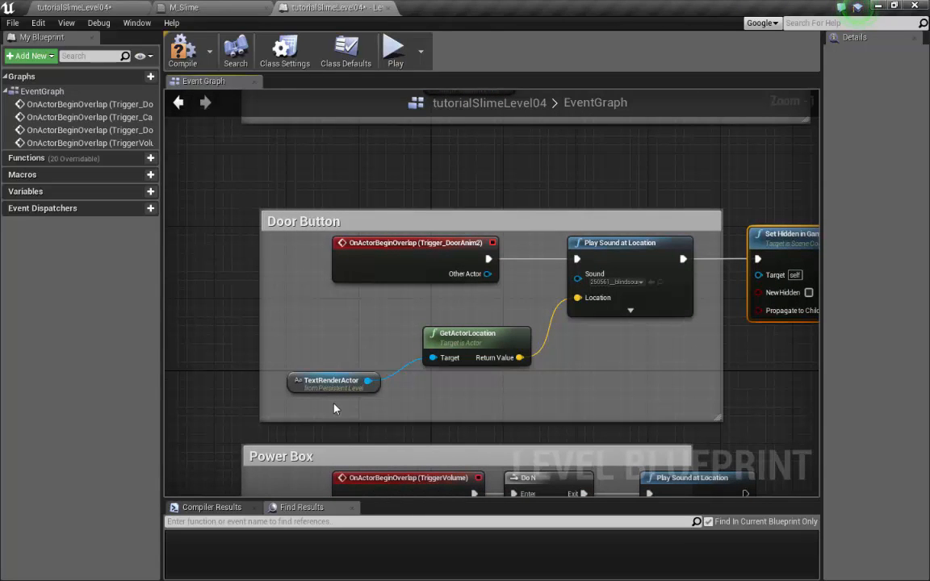
pyautogui.click(302, 380)
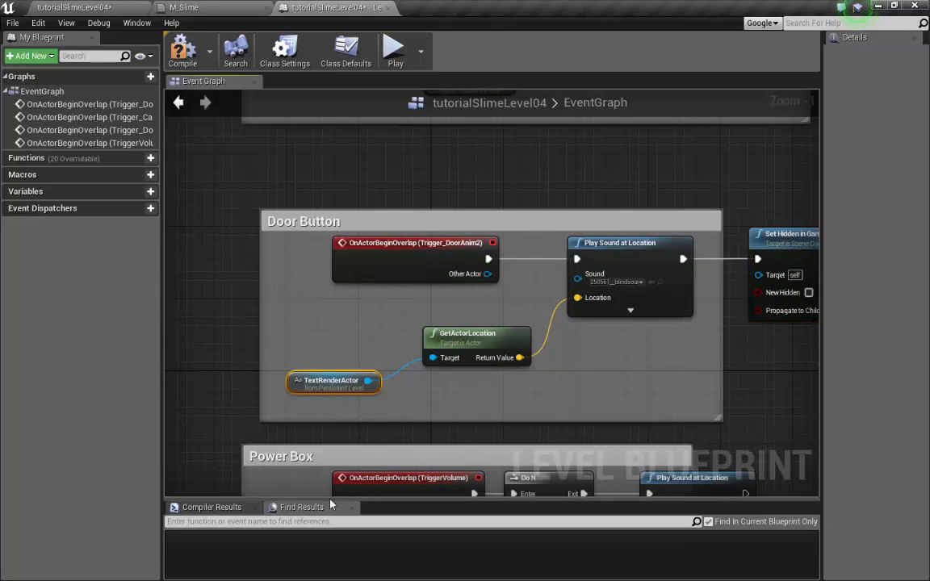
pyautogui.click(94, 9)
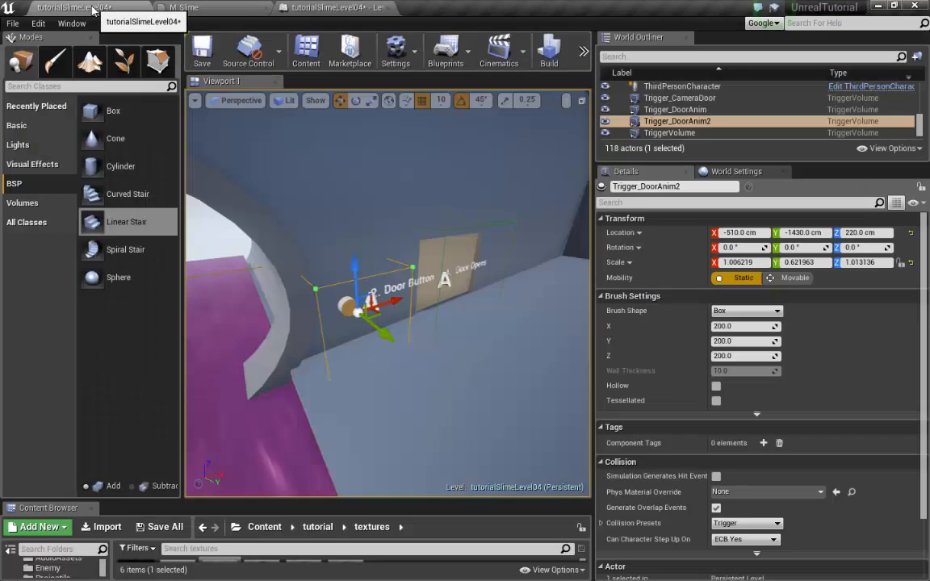
pyautogui.press('f')
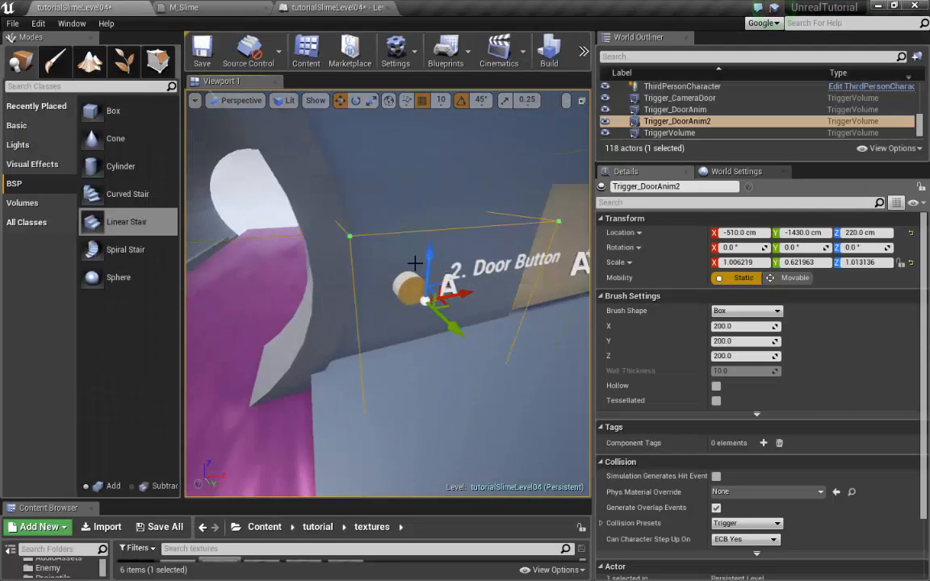
pyautogui.click(495, 260)
pyautogui.scroll(-4, 516, 329)
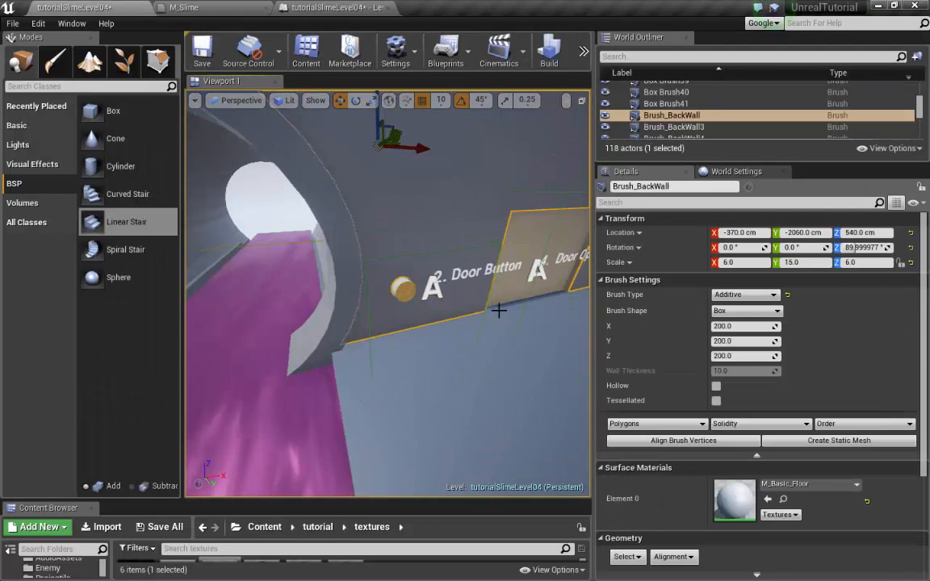
pyautogui.click(438, 289)
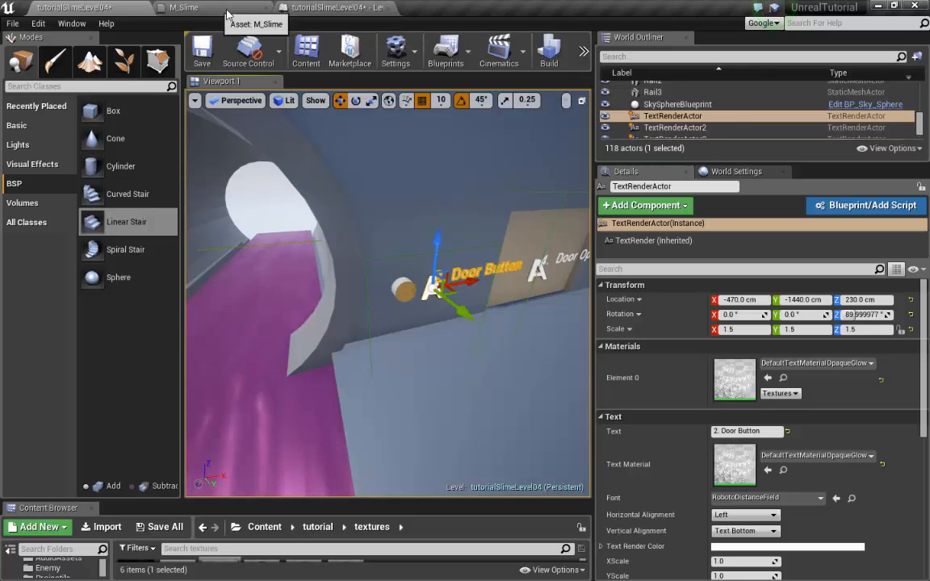
# Step: Create a context-sensitive reference to TextRenderActor in the event graph and connect it to the Set Hidden in Game target
pyautogui.click(331, 8)
pyautogui.rightClick(635, 370)
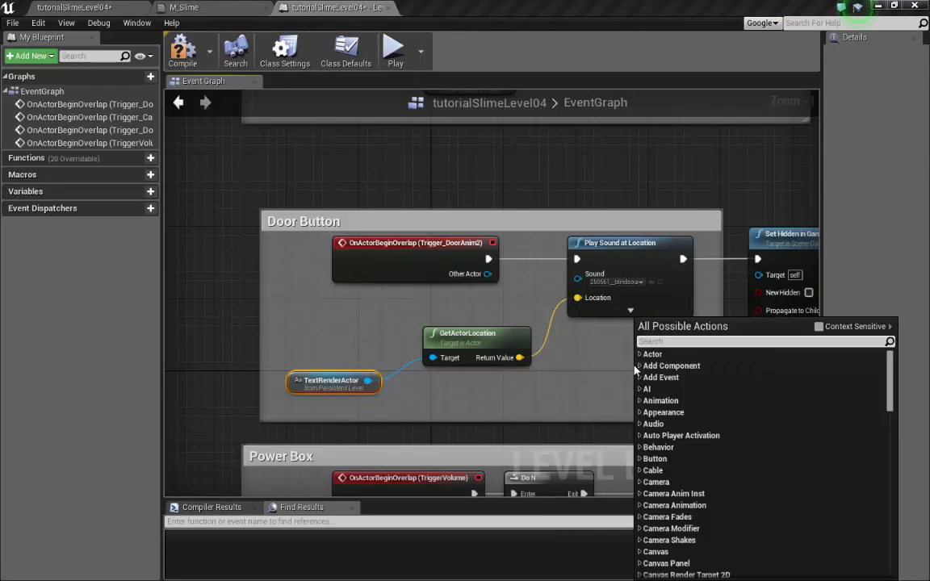
pyautogui.click(821, 327)
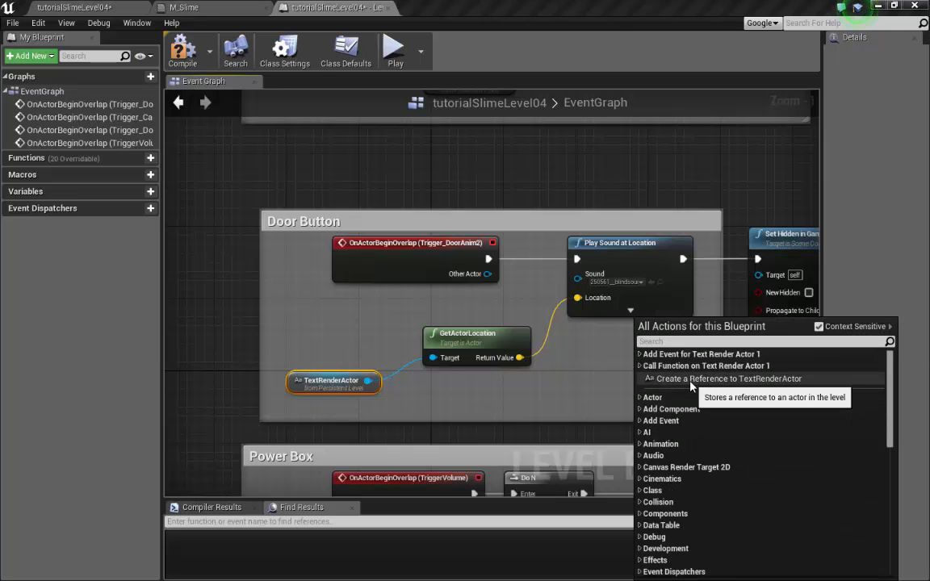
pyautogui.click(717, 379)
pyautogui.moveTo(717, 394); pyautogui.dragTo(581, 408, button='right')
pyautogui.moveTo(574, 386); pyautogui.dragTo(622, 289)
pyautogui.moveTo(545, 386); pyautogui.dragTo(503, 377)
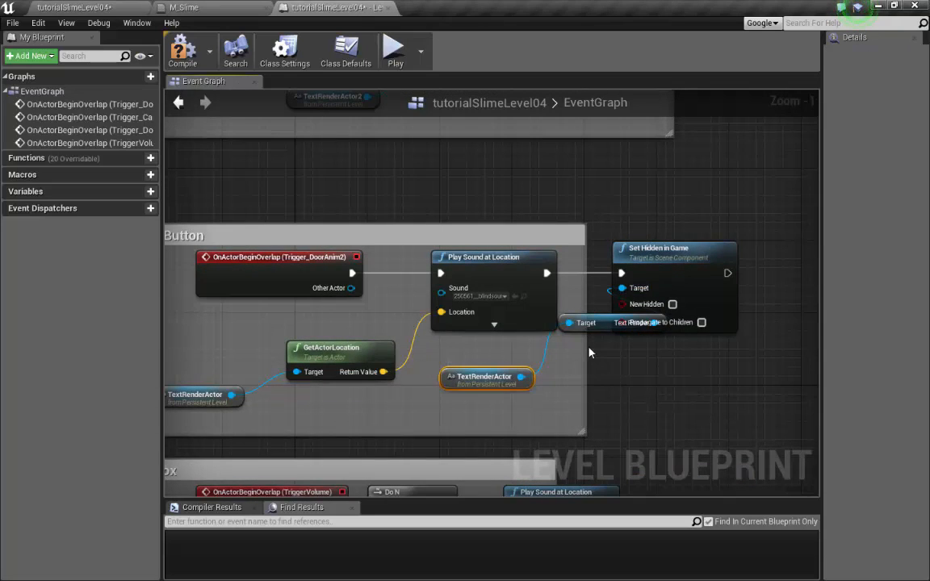
# Step: Arrange the new TextRenderActor and Text Render nodes below Play Sound at Location and enable New Hidden on Set Hidden in Game
pyautogui.moveTo(593, 323); pyautogui.dragTo(551, 350)
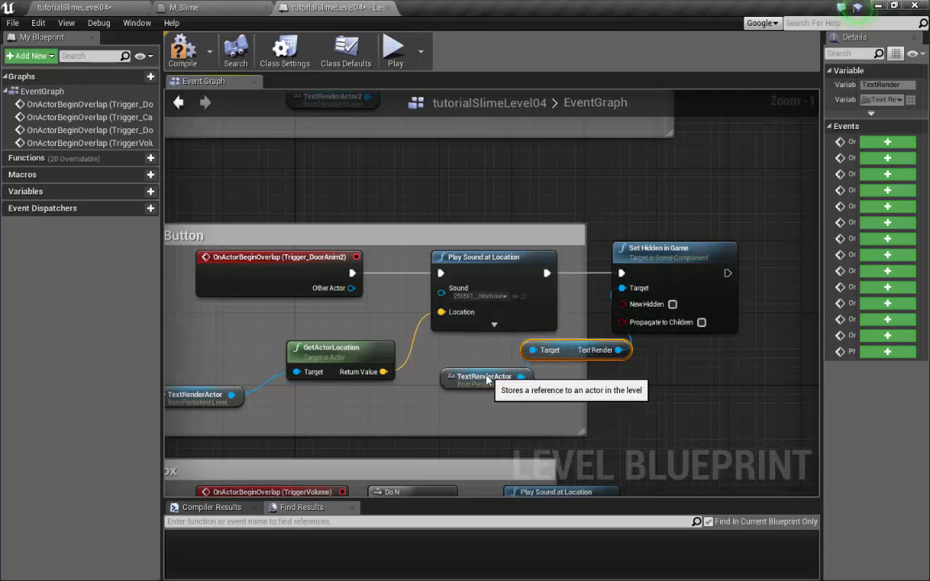
pyautogui.moveTo(483, 377); pyautogui.dragTo(427, 404)
pyautogui.click(568, 350)
pyautogui.moveTo(552, 363); pyautogui.dragTo(507, 372)
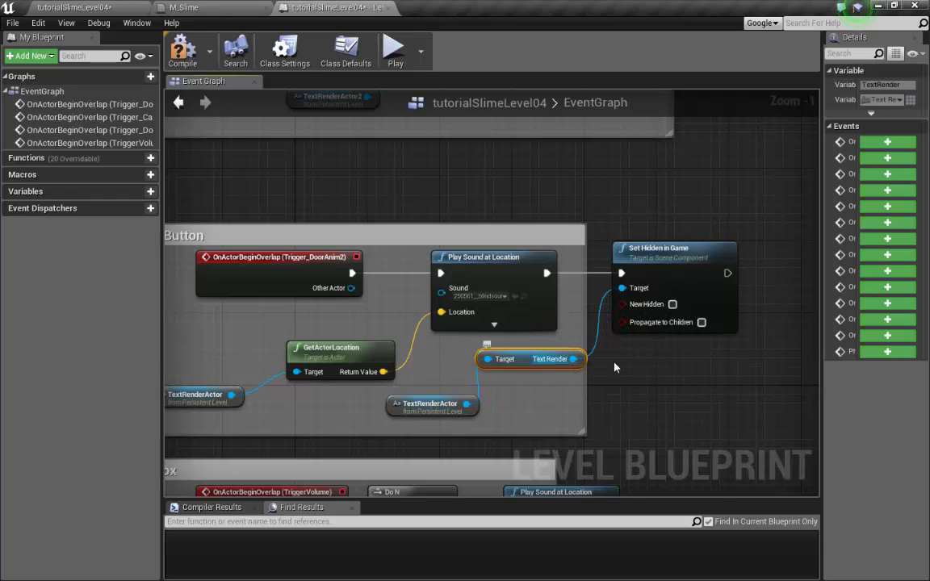
pyautogui.click(672, 304)
# Step: Widen the Door Button comment box so it encloses the Set Hidden in Game node
pyautogui.moveTo(610, 361); pyautogui.dragTo(687, 340, button='right')
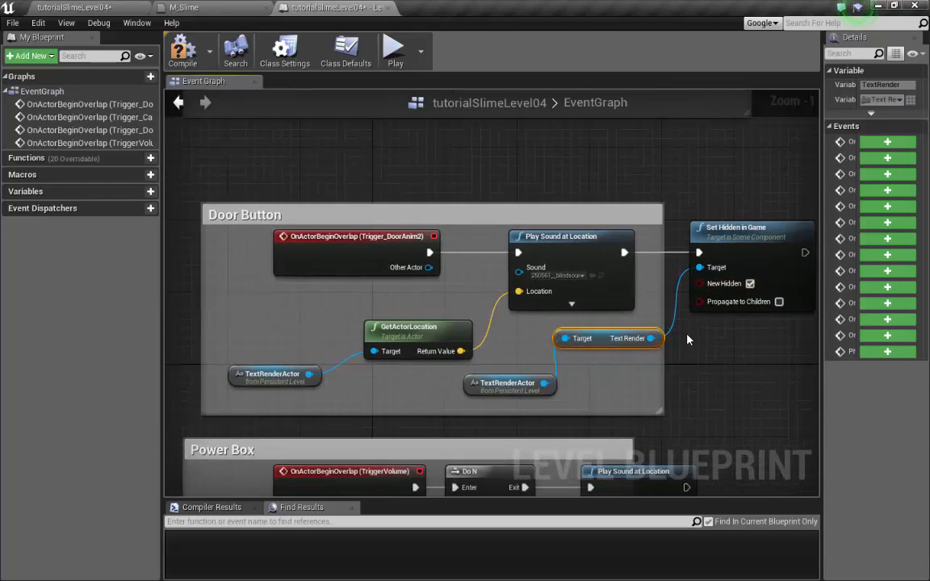
pyautogui.moveTo(661, 288); pyautogui.dragTo(806, 286)
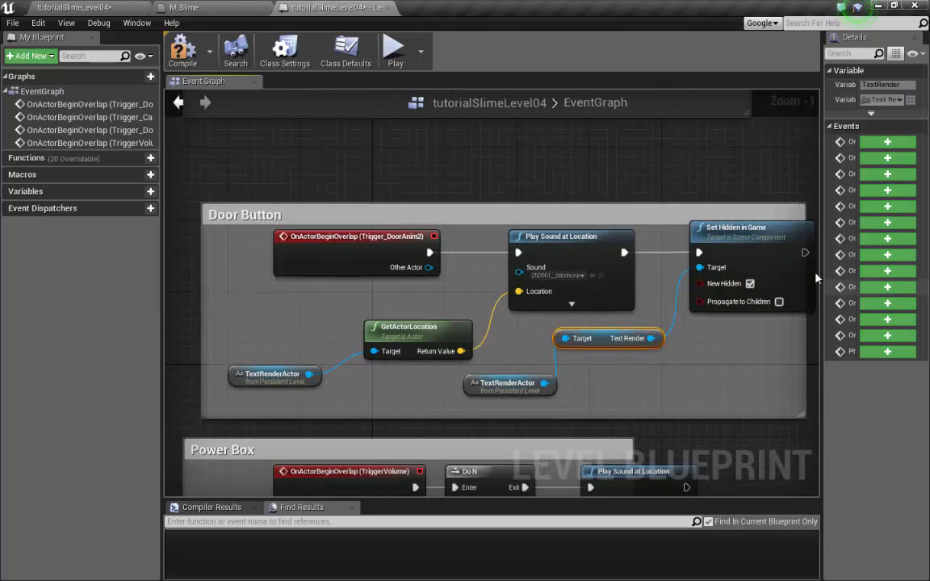
pyautogui.moveTo(750, 199); pyautogui.dragTo(596, 162, button='right')
pyautogui.moveTo(650, 293); pyautogui.dragTo(703, 295)
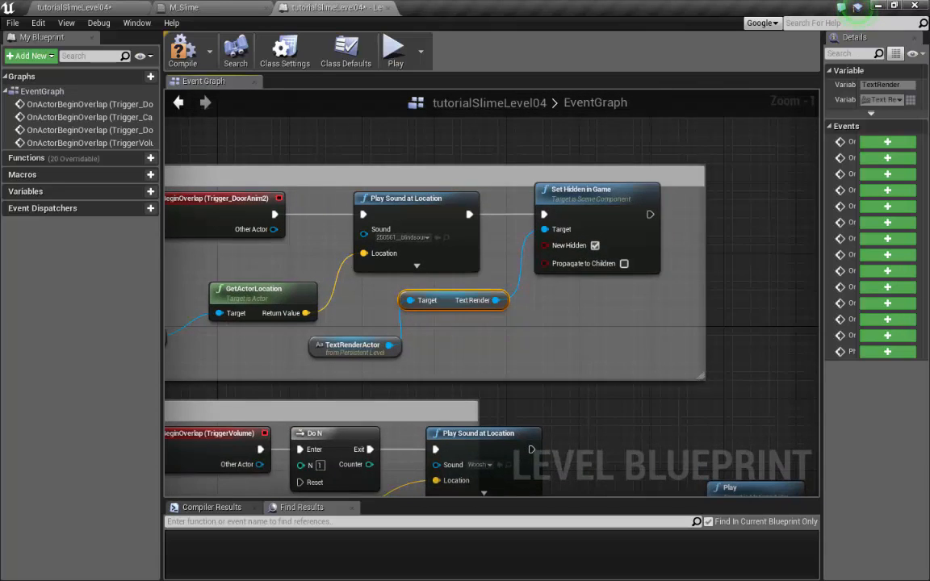
pyautogui.scroll(-2, 670, 328)
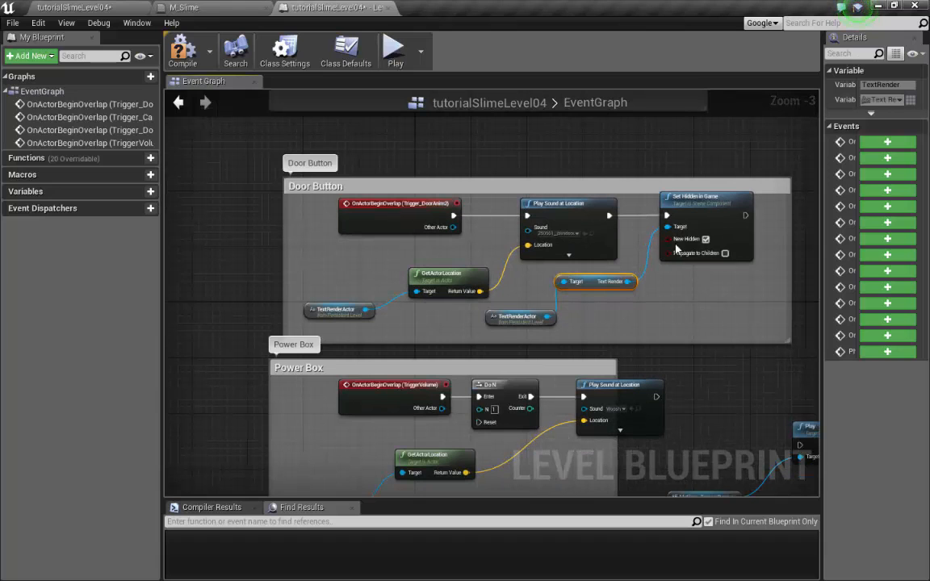
pyautogui.moveTo(623, 326); pyautogui.dragTo(630, 289, button='right')
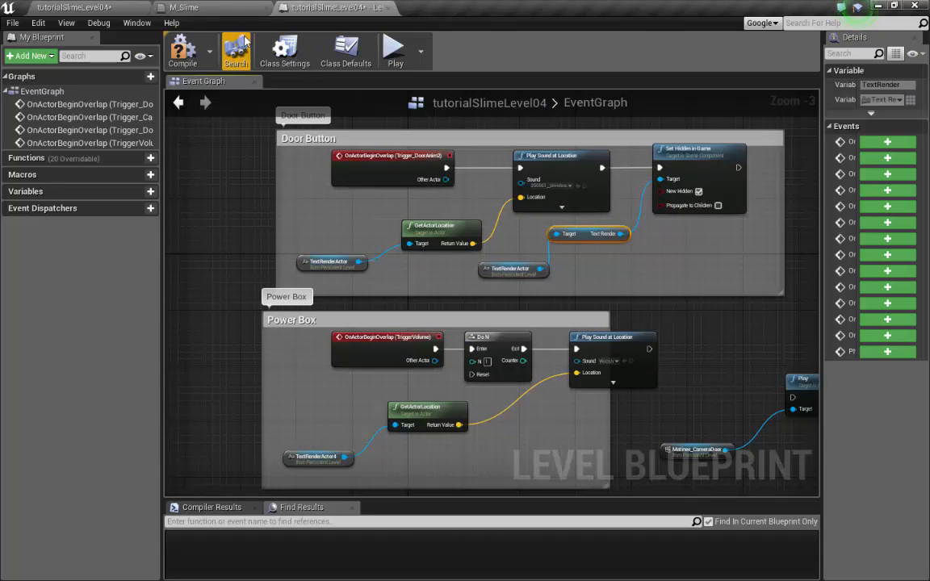
# Step: Return to the level and select the "3. Power Switch" text beside the yellow box
pyautogui.click(101, 7)
pyautogui.moveTo(498, 271); pyautogui.dragTo(564, 252, button='right')
pyautogui.press('w')
pyautogui.press('s')
pyautogui.press('w')
pyautogui.moveTo(447, 306); pyautogui.dragTo(447, 306, button='right')
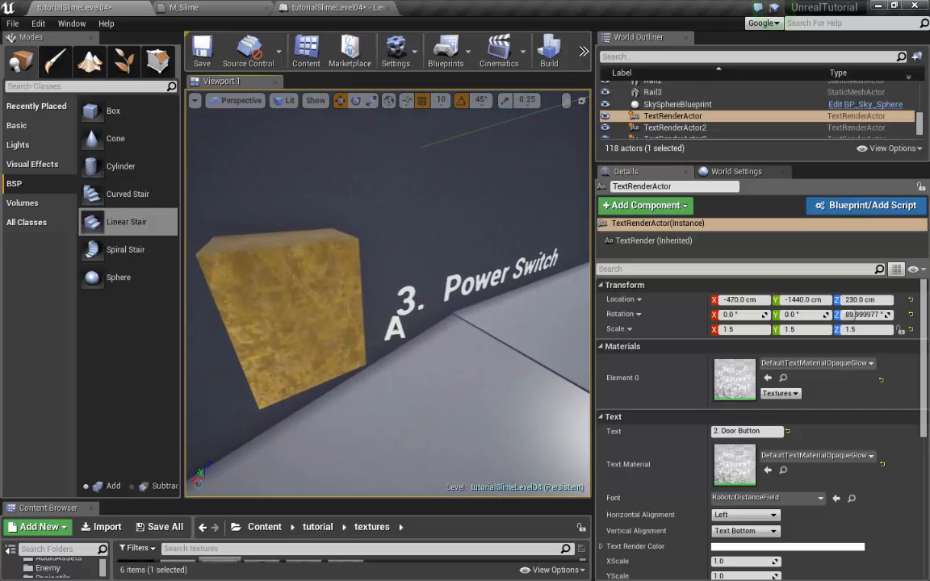
pyautogui.click(447, 306)
# Step: Return to the level blueprint and duplicate the Door Button's Set Hidden in Game node beside the Power Box's Play Sound at Location
pyautogui.click(323, 8)
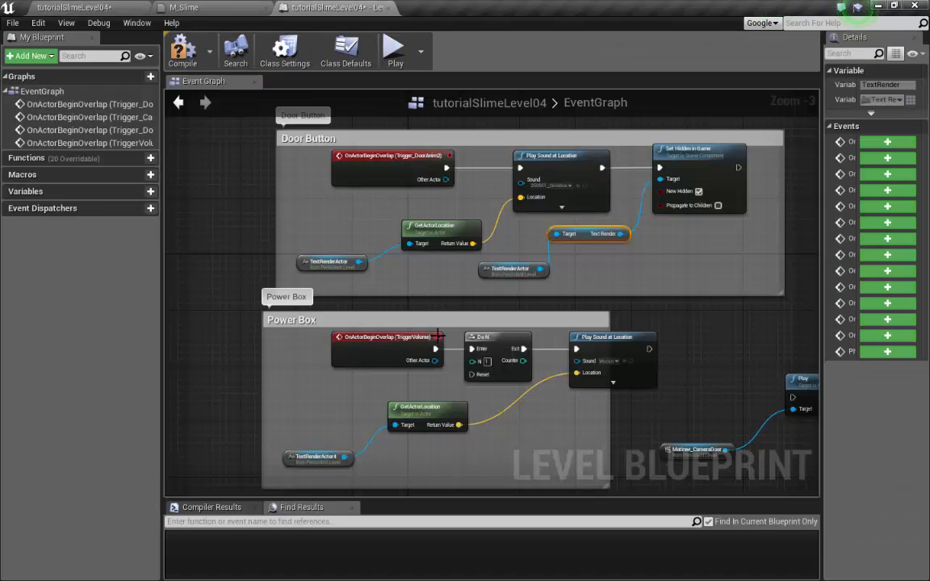
pyautogui.moveTo(438, 339); pyautogui.dragTo(372, 253, button='right')
pyautogui.scroll(1, 606, 339)
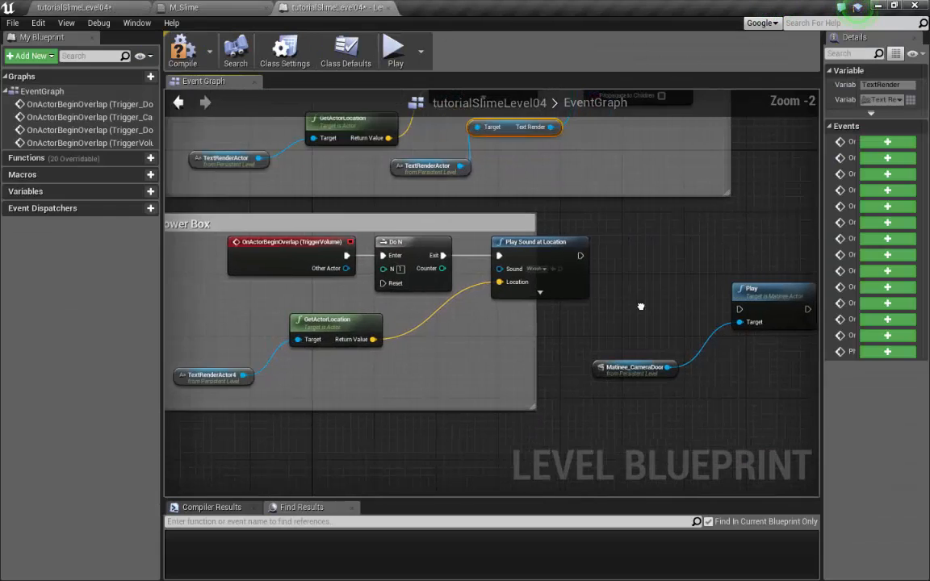
pyautogui.moveTo(640, 308); pyautogui.dragTo(545, 406, button='right')
pyautogui.click(535, 141)
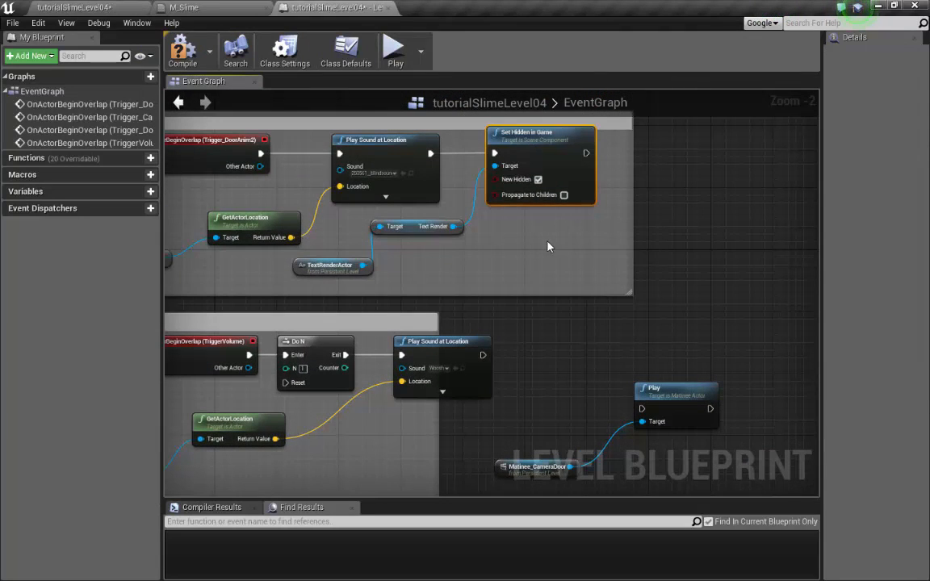
pyautogui.hotkey('ctrl', 'c')
pyautogui.hotkey('ctrl', 'v')
pyautogui.moveTo(589, 274); pyautogui.dragTo(557, 367)
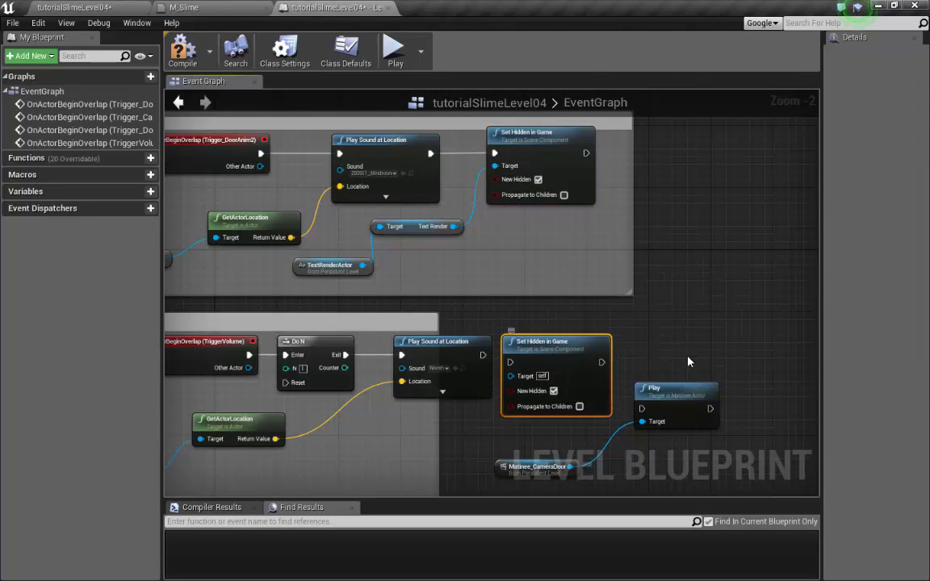
# Step: Delete the unused Matinee Play node and its Matinee_CameraDoor reference beside the Power Box group
pyautogui.moveTo(688, 362); pyautogui.dragTo(667, 246, button='right')
pyautogui.click(635, 278)
pyautogui.keyDown('shift'); pyautogui.click(509, 353); pyautogui.keyUp('shift')
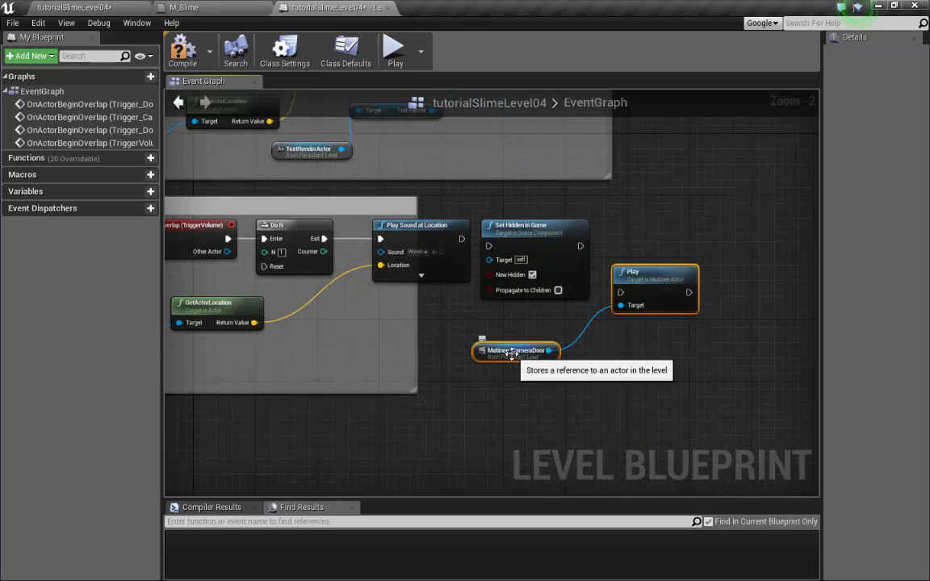
pyautogui.press('Delete')
# Step: Space the copied Set Hidden in Game away from the Power Box's Play Sound at Location and connect their execution pins
pyautogui.moveTo(511, 354); pyautogui.dragTo(573, 353, button='right')
pyautogui.moveTo(592, 241); pyautogui.dragTo(630, 239)
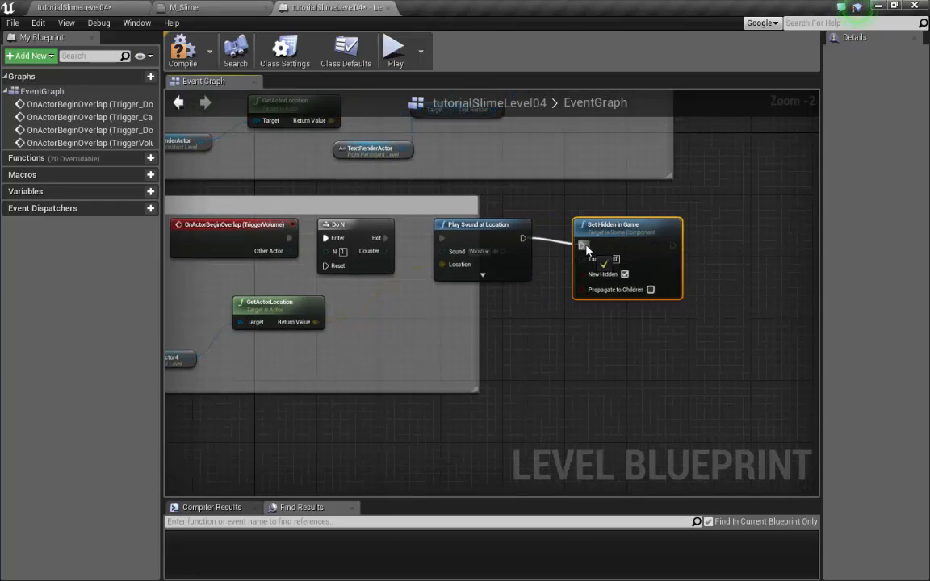
pyautogui.moveTo(563, 339); pyautogui.dragTo(679, 348, button='right')
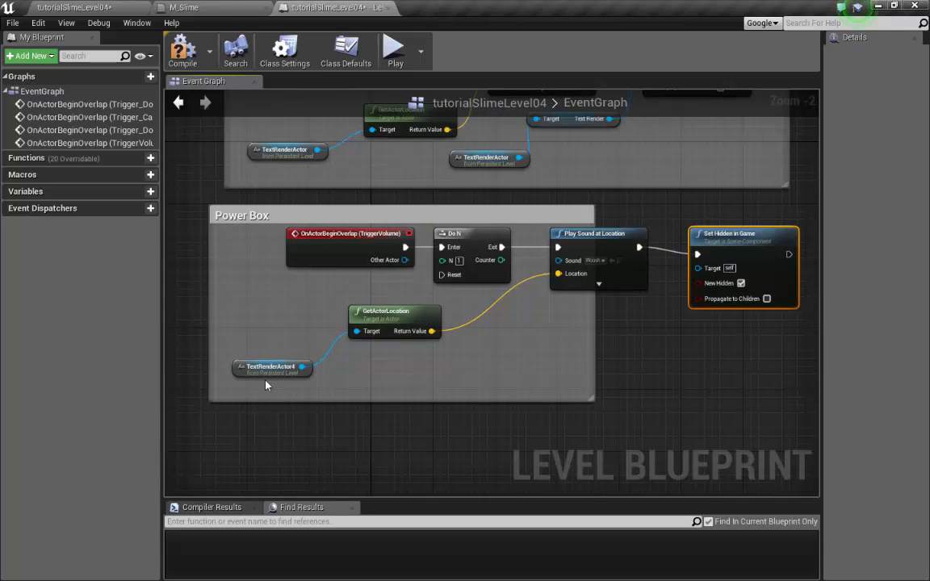
# Step: Check that TextRenderActor4 is selected in the level, add a reference to it in the graph, and connect it to Set Hidden in Game's Target
pyautogui.click(103, 7)
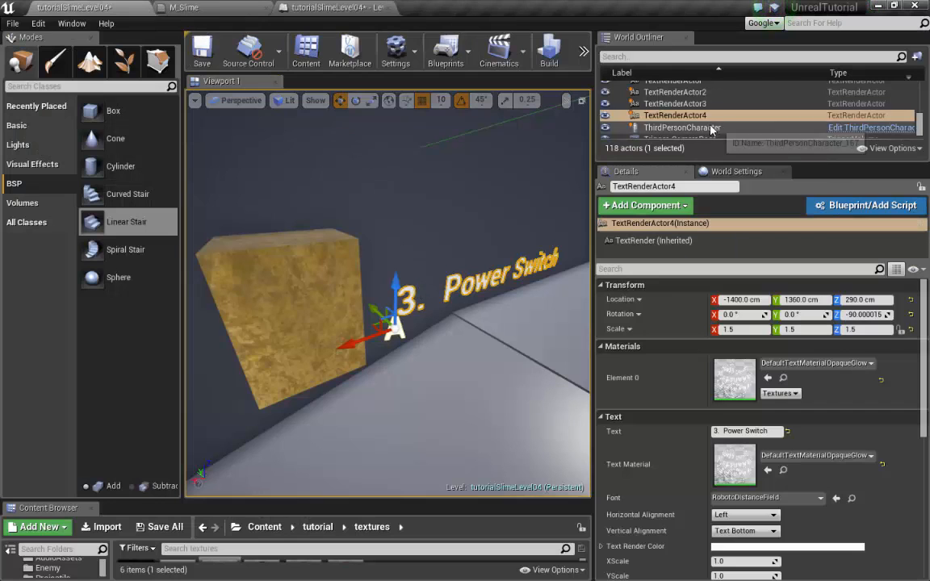
pyautogui.click(335, 7)
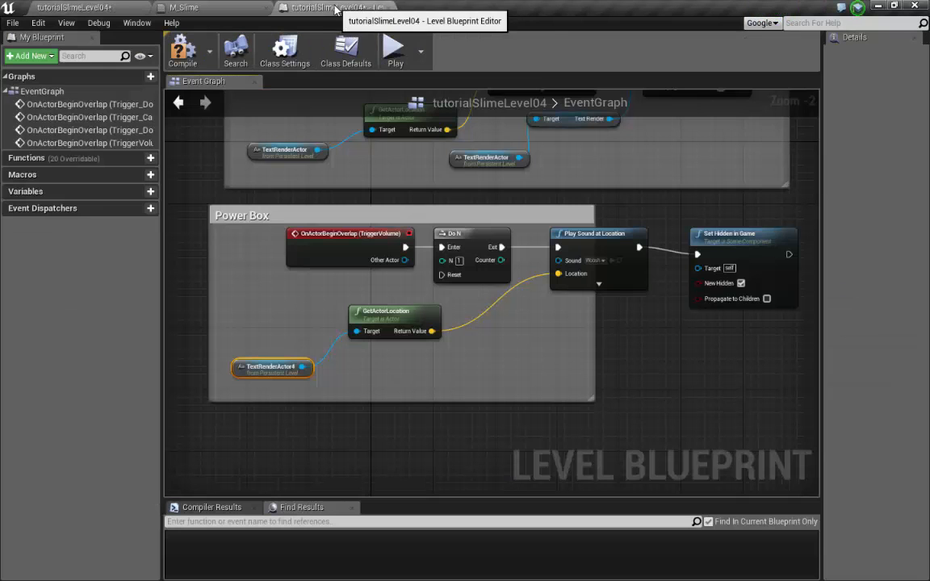
pyautogui.rightClick(640, 353)
pyautogui.click(670, 378)
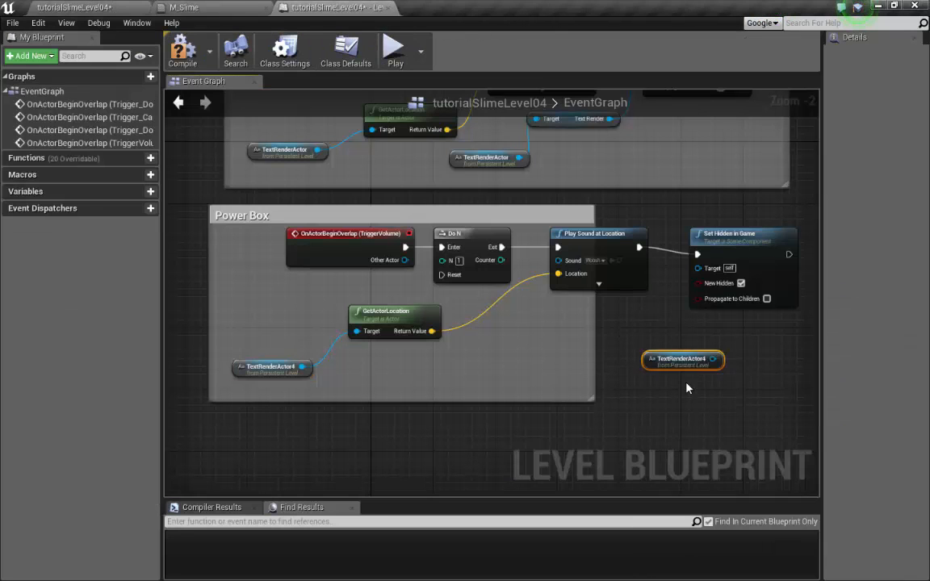
pyautogui.moveTo(682, 362); pyautogui.dragTo(699, 269)
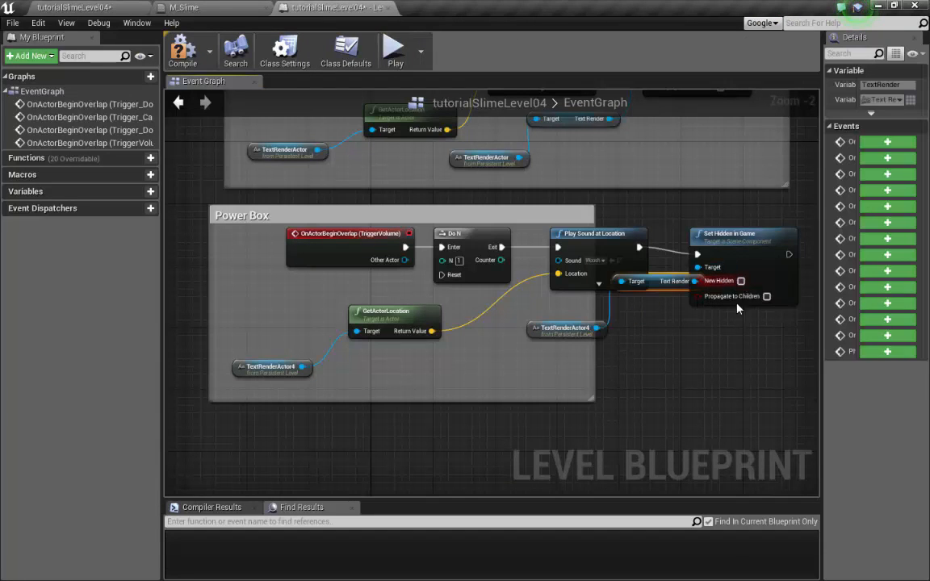
# Step: Arrange the new TextRenderActor4 and Text Render nodes below Play Sound at Location and widen the Power Box comment around Set Hidden in Game
pyautogui.moveTo(648, 287); pyautogui.dragTo(644, 312)
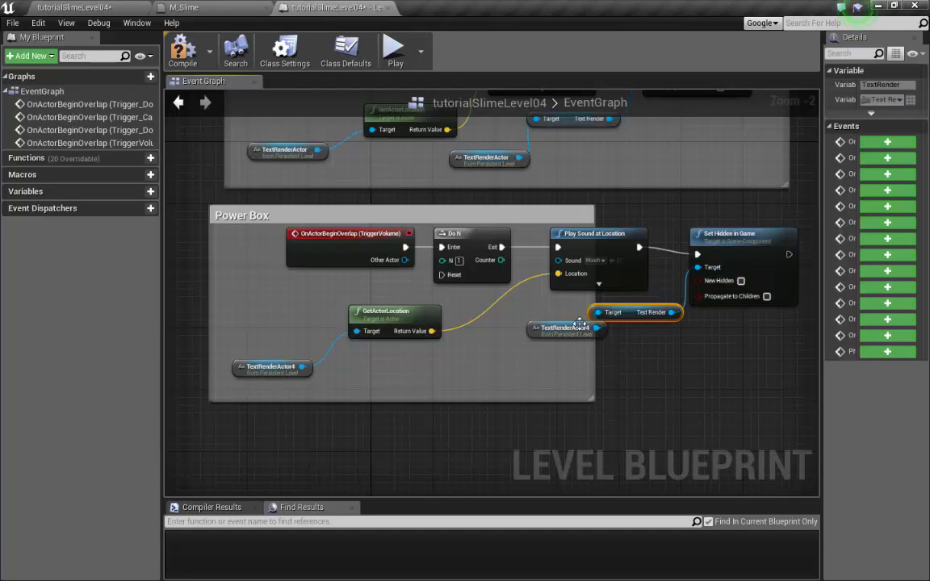
pyautogui.moveTo(579, 326); pyautogui.dragTo(519, 351)
pyautogui.moveTo(631, 318); pyautogui.dragTo(607, 327)
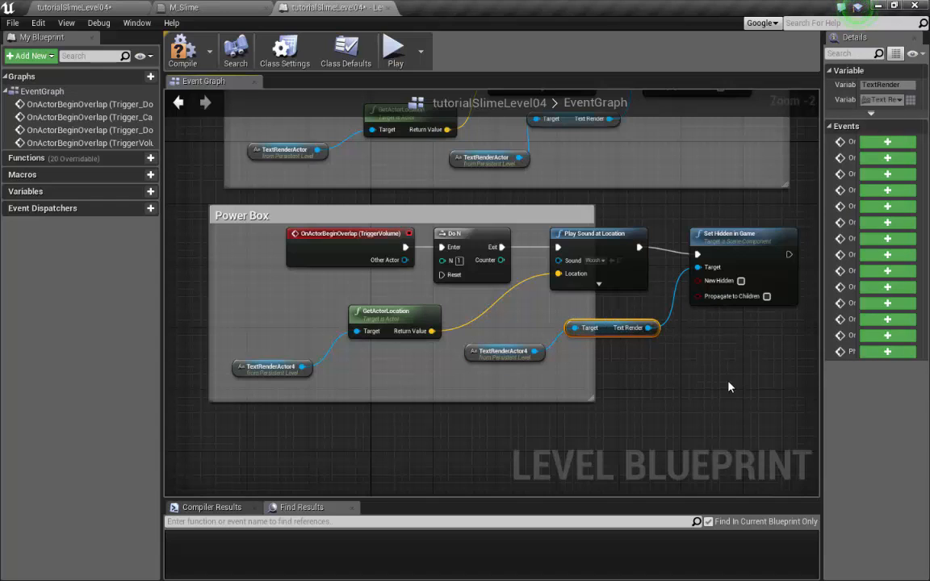
pyautogui.moveTo(636, 392); pyautogui.dragTo(556, 384, button='right')
pyautogui.moveTo(513, 367); pyautogui.dragTo(726, 367)
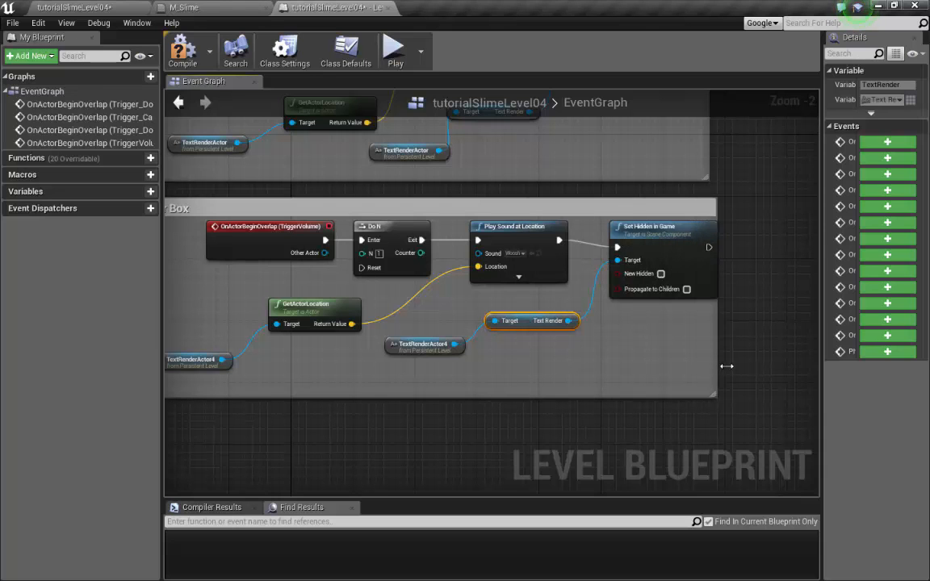
pyautogui.moveTo(641, 378); pyautogui.dragTo(686, 320, button='right')
pyautogui.scroll(-1, 674, 321)
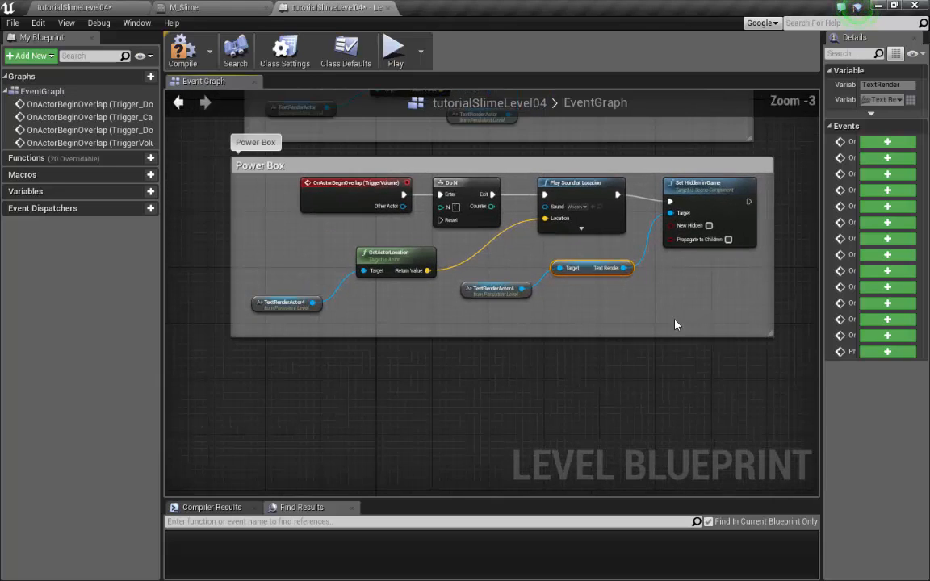
# Step: Select the Trigger_DoorAnim volume around the door in the level and jump to its OnActorBeginOverlap event
pyautogui.moveTo(666, 402); pyautogui.dragTo(638, 296, button='right')
pyautogui.scroll(-2, 637, 302)
pyautogui.moveTo(546, 121); pyautogui.dragTo(518, 294, button='right')
pyautogui.click(104, 10)
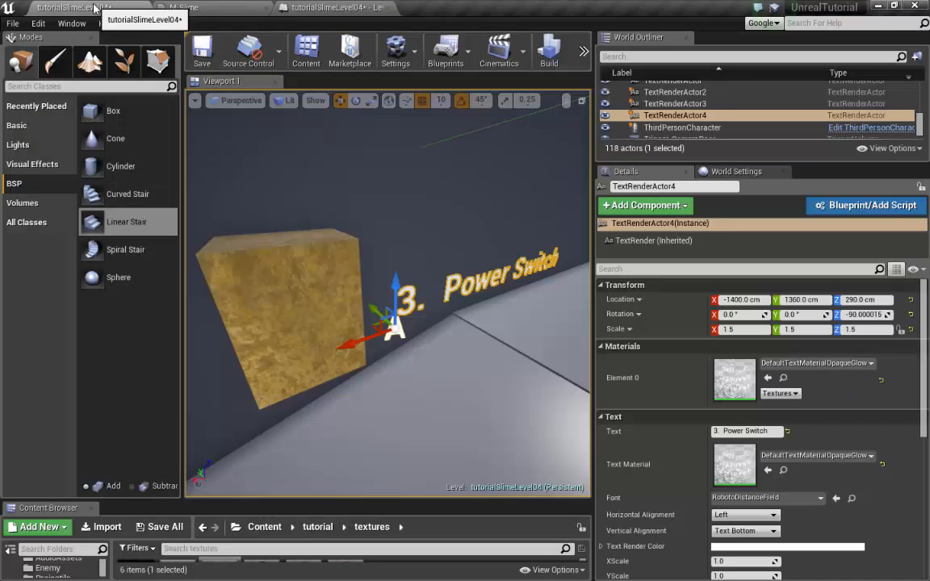
pyautogui.moveTo(512, 335); pyautogui.dragTo(251, 331, button='right')
pyautogui.press('w')
pyautogui.moveTo(452, 323); pyautogui.dragTo(504, 338, button='right')
pyautogui.click(451, 149)
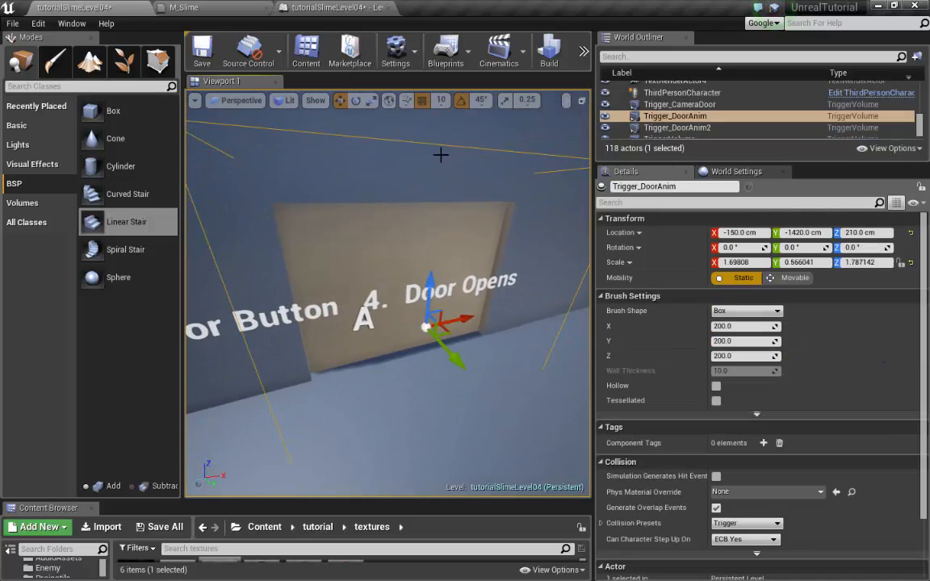
pyautogui.rightClick(710, 116)
pyautogui.moveTo(752, 387)
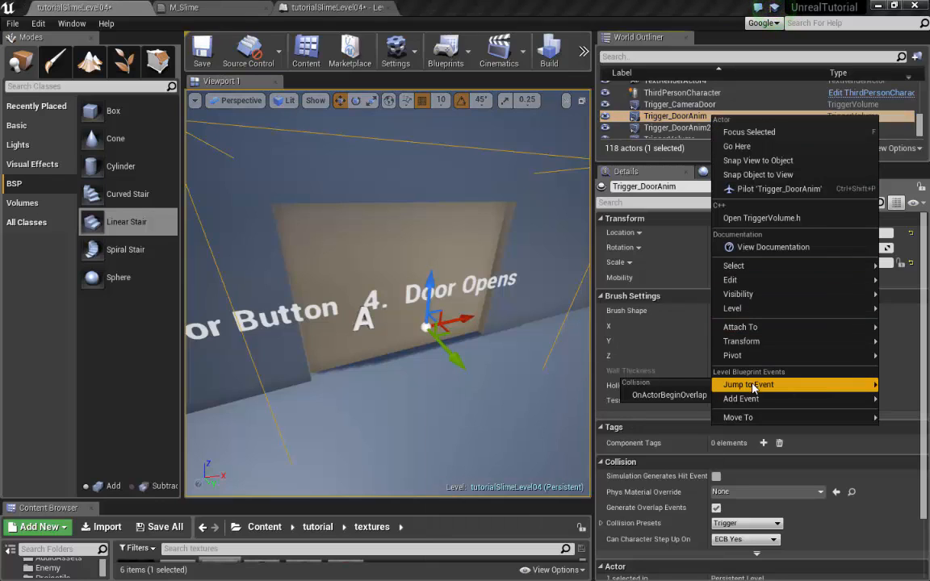
pyautogui.click(670, 395)
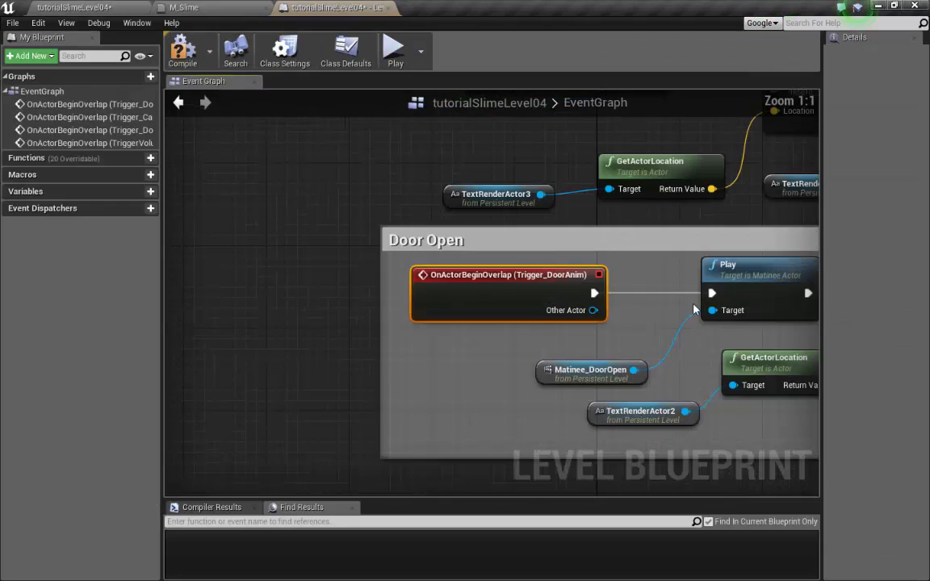
# Step: Move the whole Door Open comment group below the Power Box group
pyautogui.moveTo(724, 322); pyautogui.dragTo(474, 162, button='right')
pyautogui.scroll(-3, 502, 242)
pyautogui.moveTo(556, 281); pyautogui.dragTo(538, 305, button='right')
pyautogui.scroll(-1, 558, 326)
pyautogui.moveTo(350, 267); pyautogui.dragTo(301, 201)
pyautogui.moveTo(514, 226); pyautogui.dragTo(475, 141, button='right')
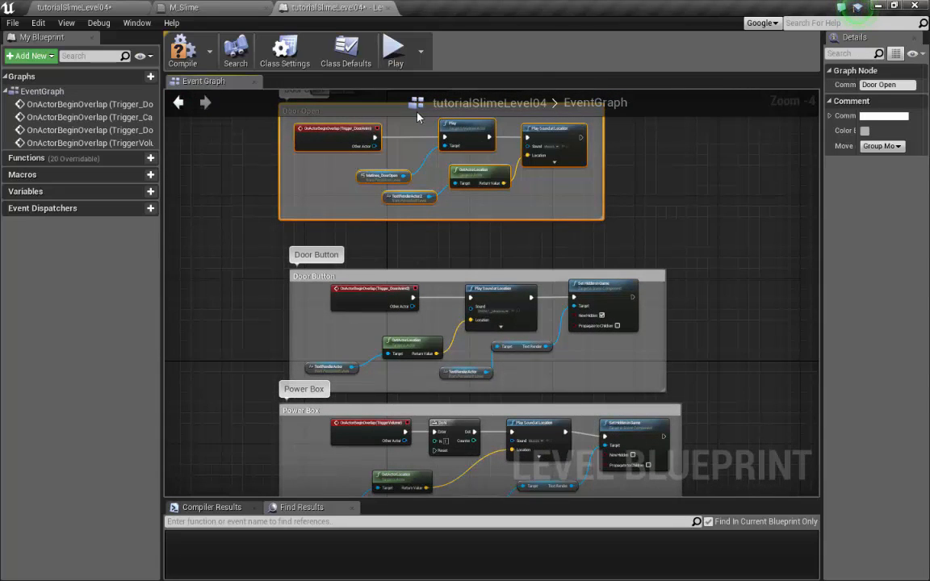
pyautogui.scroll(-3, 601, 290)
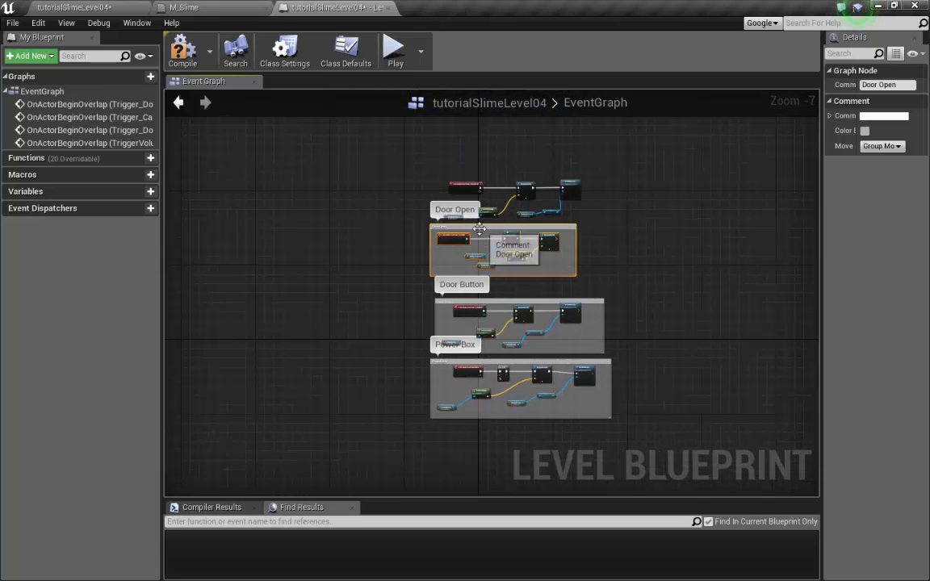
pyautogui.moveTo(479, 229); pyautogui.dragTo(473, 447)
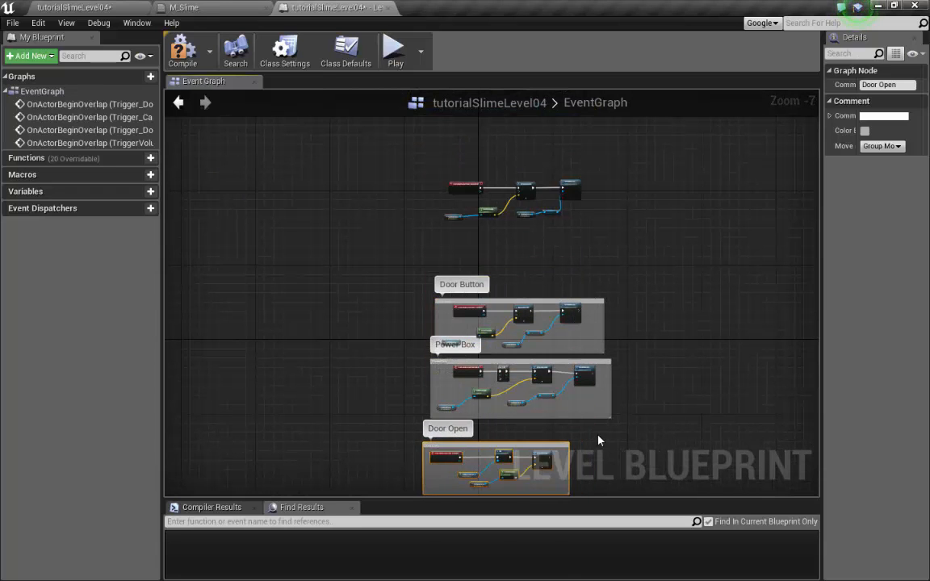
# Step: Copy the Power Box's Set Hidden in Game node beside Door Open's Play Sound at Location and connect their execution pins
pyautogui.moveTo(598, 440); pyautogui.dragTo(556, 326, button='right')
pyautogui.scroll(4, 680, 345)
pyautogui.click(733, 335)
pyautogui.moveTo(734, 318); pyautogui.dragTo(607, 341, button='right')
pyautogui.moveTo(632, 298); pyautogui.dragTo(581, 405, button='right')
pyautogui.click(576, 130)
pyautogui.hotkey('ctrl', 'c')
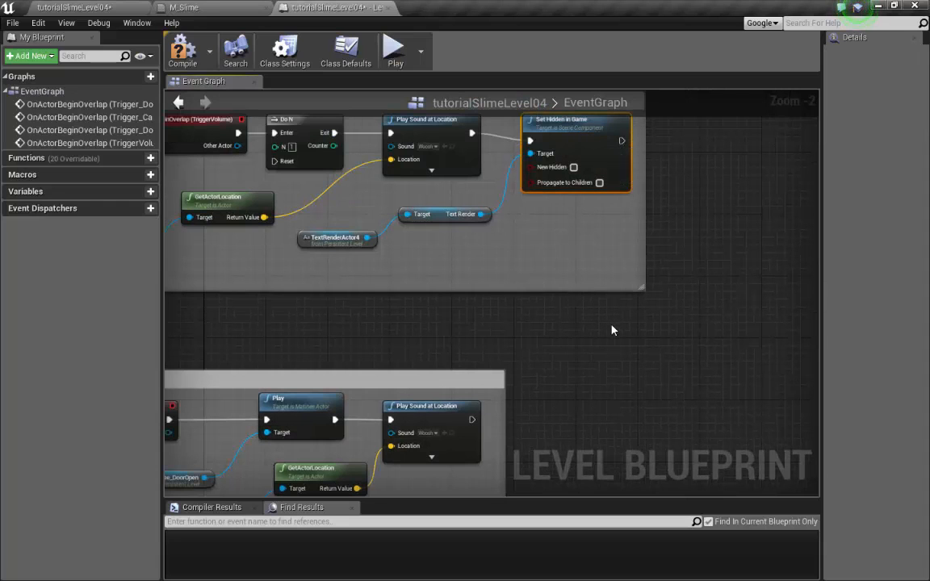
pyautogui.hotkey('ctrl', 'v')
pyautogui.moveTo(641, 347); pyautogui.dragTo(557, 420)
pyautogui.moveTo(552, 400); pyautogui.dragTo(591, 246, button='right')
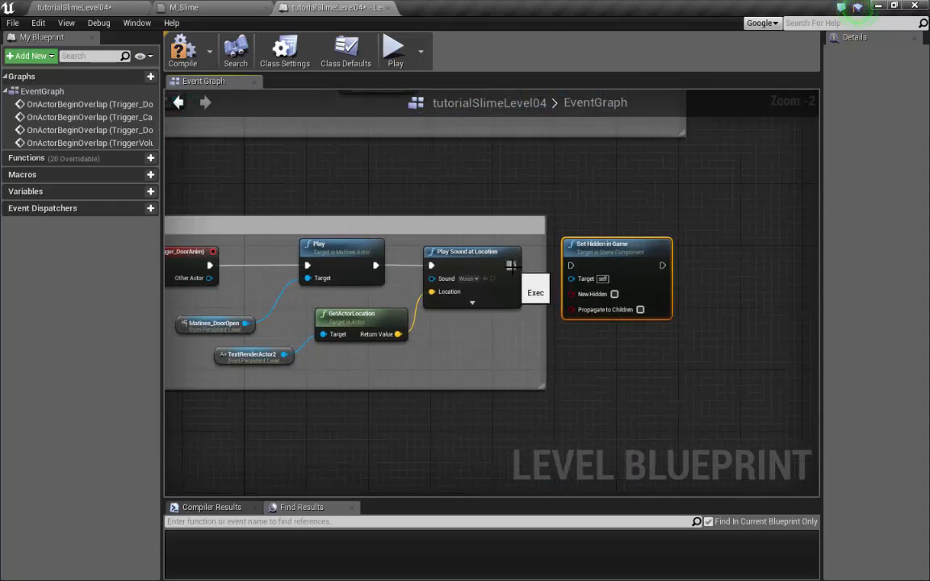
pyautogui.moveTo(566, 269); pyautogui.dragTo(577, 268)
# Step: Add a second TextRenderActor2 reference in Door Open, connect it to Set Hidden in Game's Target, and enable New Hidden
pyautogui.moveTo(586, 361); pyautogui.dragTo(694, 388, button='right')
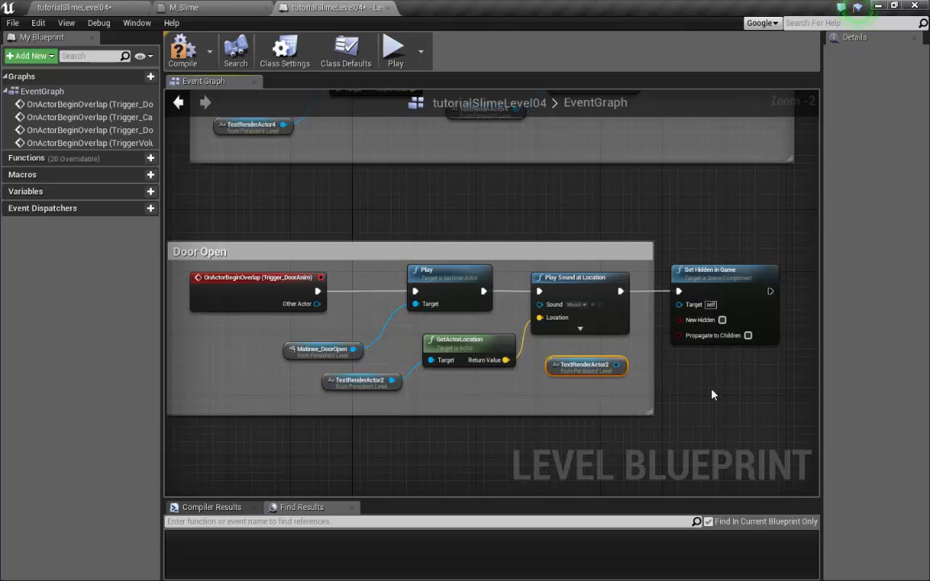
pyautogui.moveTo(712, 394); pyautogui.dragTo(668, 428, button='right')
pyautogui.moveTo(572, 397); pyautogui.dragTo(572, 404)
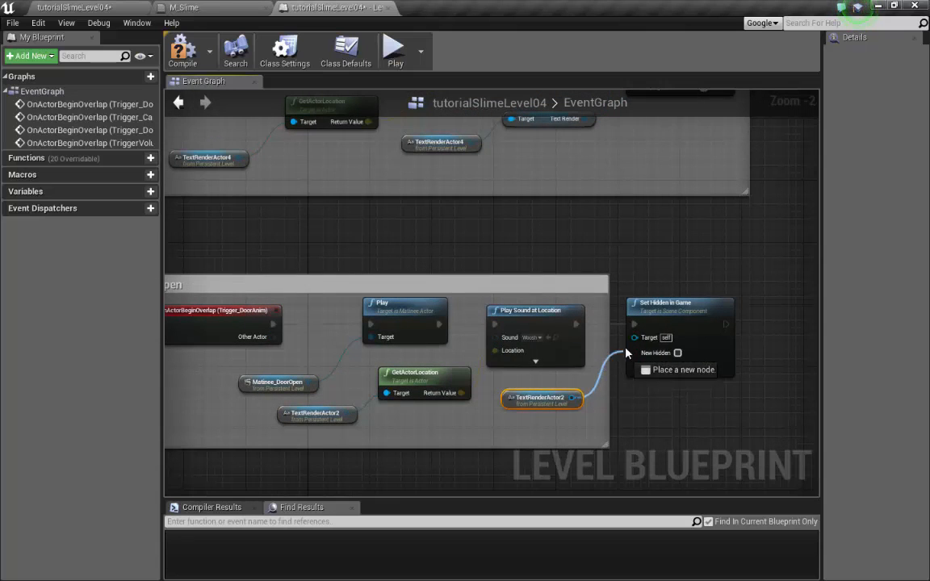
pyautogui.moveTo(626, 353); pyautogui.dragTo(634, 337)
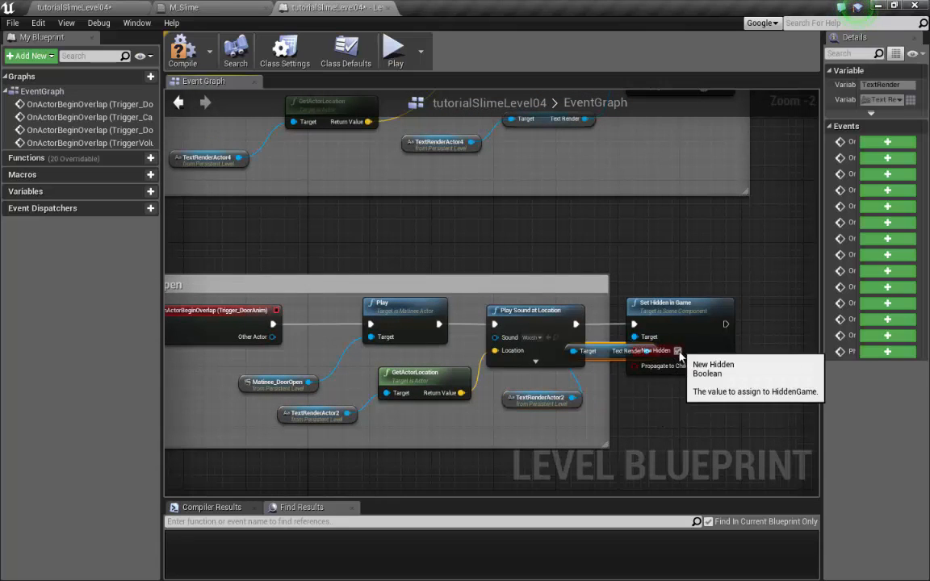
pyautogui.click(677, 351)
# Step: Arrange the new TextRenderActor2 and Text Render nodes below Play Sound at Location and widen the Door Open comment around Set Hidden in Game
pyautogui.moveTo(532, 398); pyautogui.dragTo(447, 429)
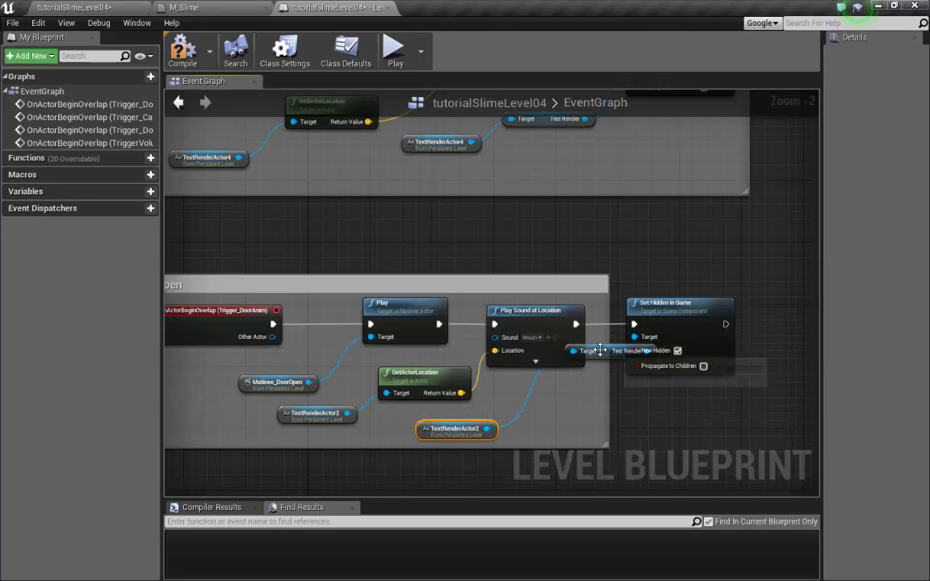
pyautogui.moveTo(599, 352); pyautogui.dragTo(591, 367)
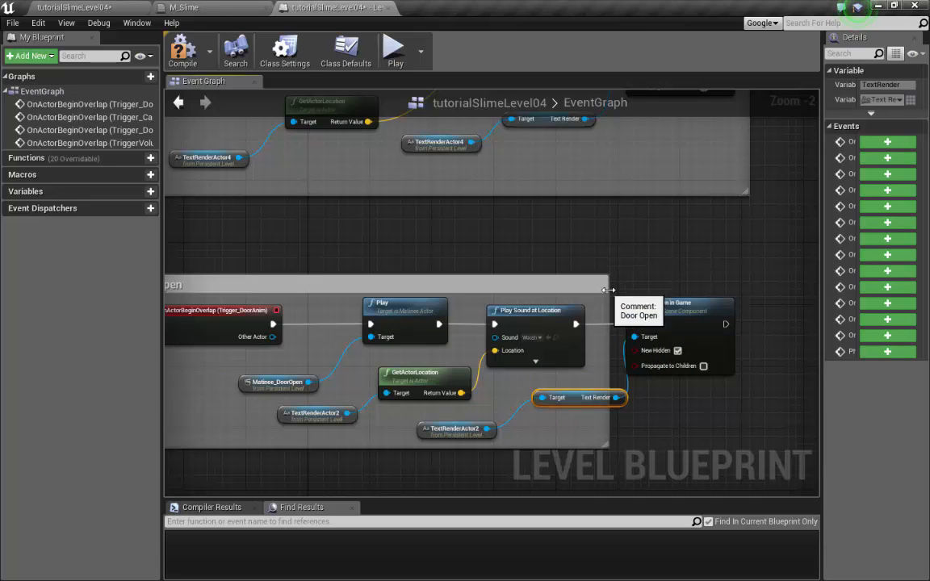
pyautogui.moveTo(603, 290); pyautogui.dragTo(756, 291)
# Step: Compile the level blueprint and switch back to the level
pyautogui.scroll(-3, 540, 253)
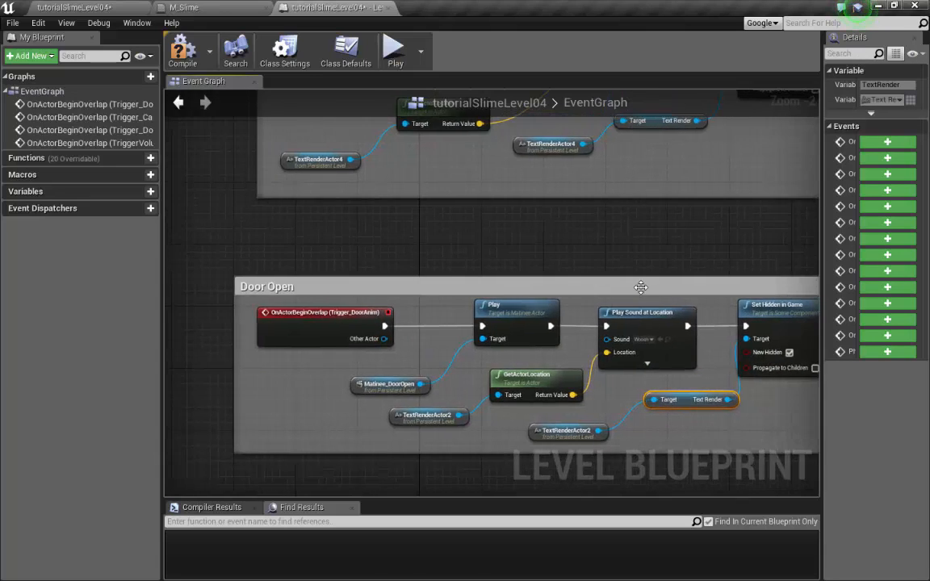
pyautogui.click(182, 49)
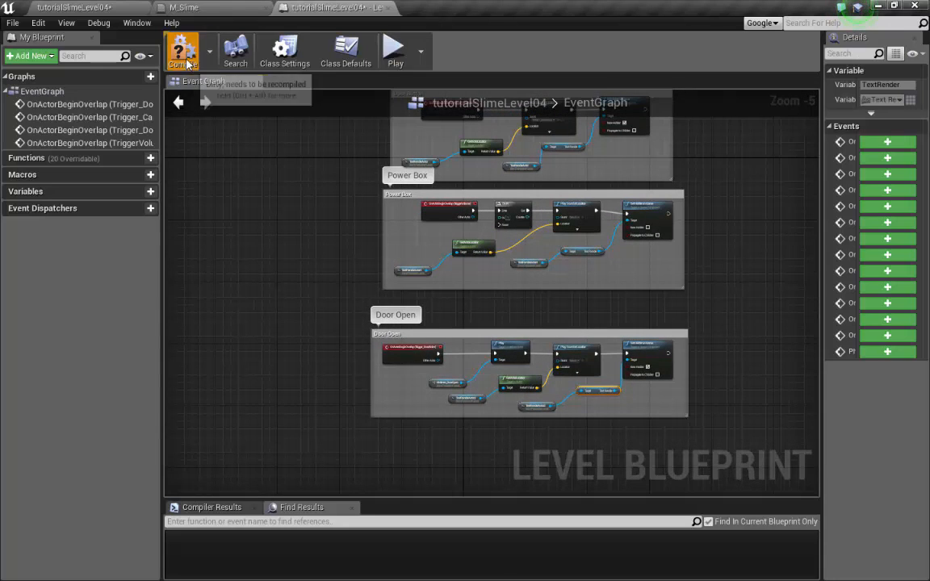
pyautogui.click(77, 8)
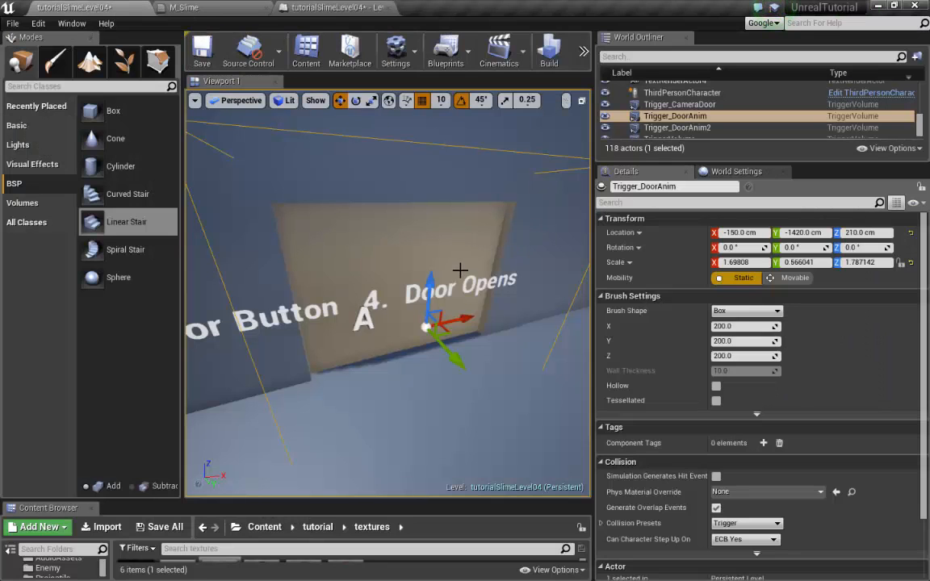
# Step: Examine the door area with its Door Button and Door Opens labels, and the details of Trigger_DoorAnim
pyautogui.scroll(-3, 452, 274)
pyautogui.moveTo(440, 339); pyautogui.dragTo(581, 315, button='right')
pyautogui.press('w')
pyautogui.press('d')
pyautogui.moveTo(388, 294); pyautogui.dragTo(190, 311, button='right')
pyautogui.press('w')
pyautogui.press('w')
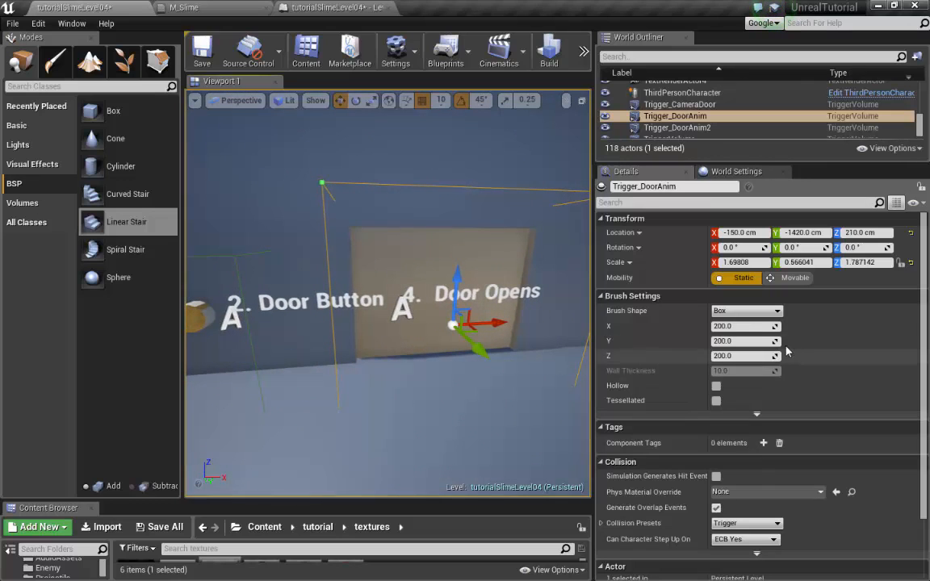
pyautogui.scroll(-2, 888, 323)
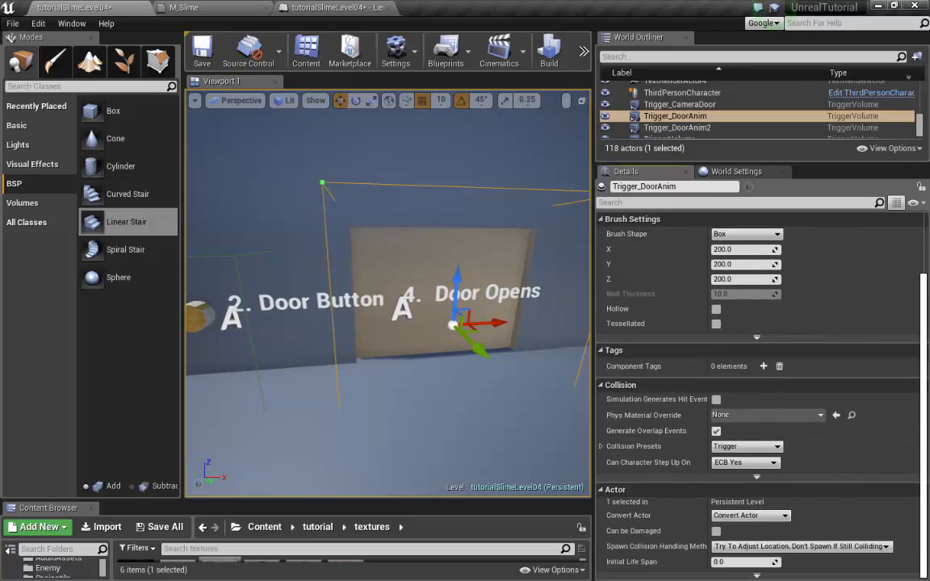
pyautogui.scroll(2, 887, 323)
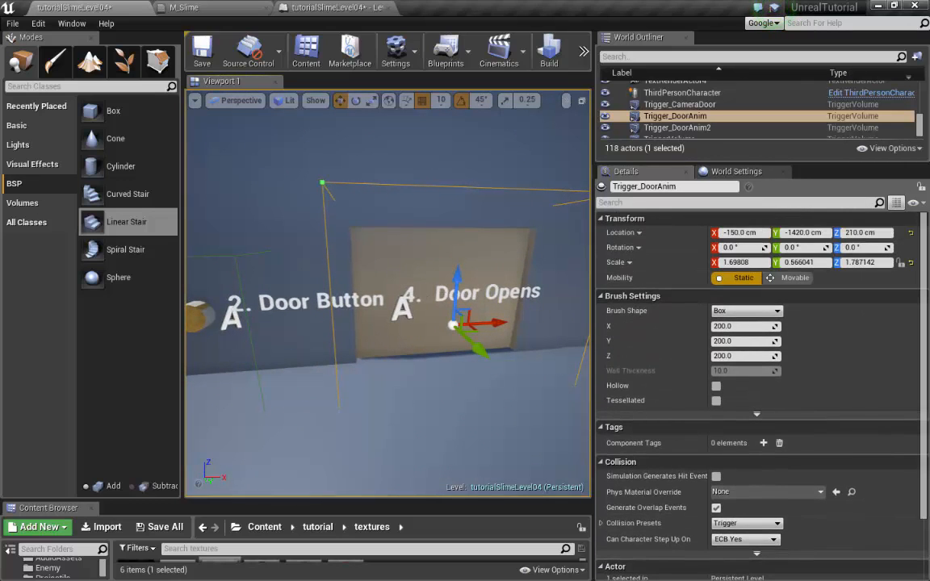
# Step: Change the text of the Door Opens label to "6. Door Opens"
pyautogui.click(484, 292)
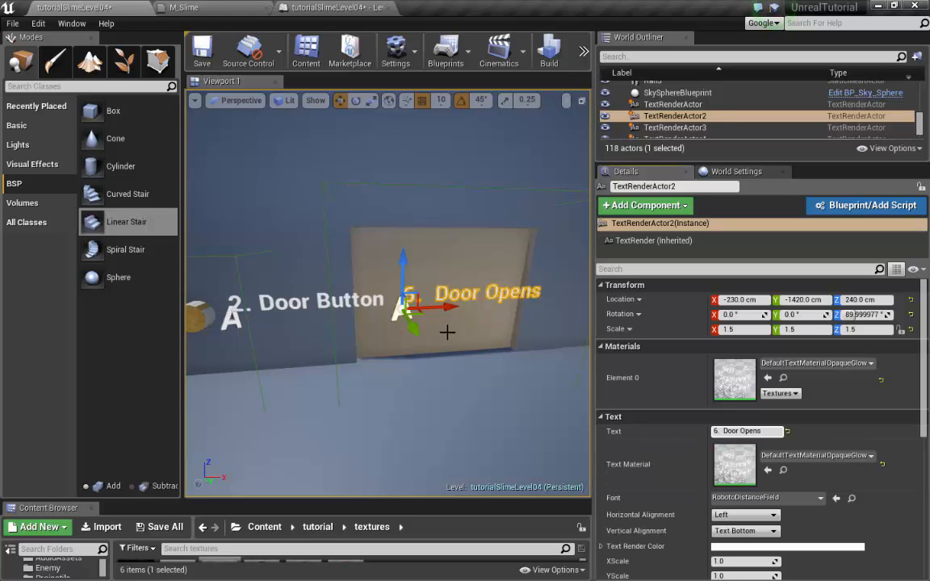
pyautogui.moveTo(446, 388); pyautogui.dragTo(452, 328, button='right')
pyautogui.press('w')
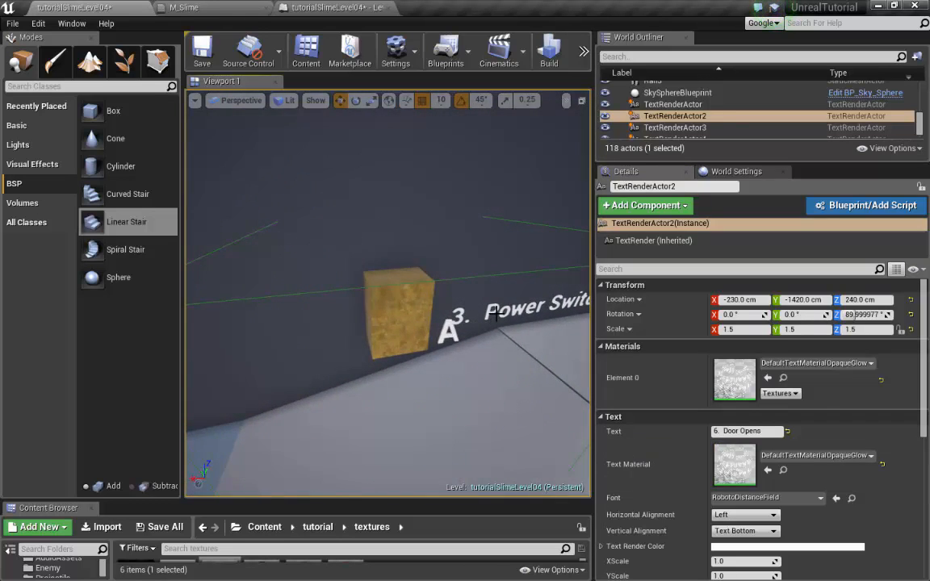
# Step: Select the "3. Power Switch" text label beside the switch box and duplicate it in place
pyautogui.click(520, 369)
pyautogui.click(457, 323)
pyautogui.scroll(-5, 480, 378)
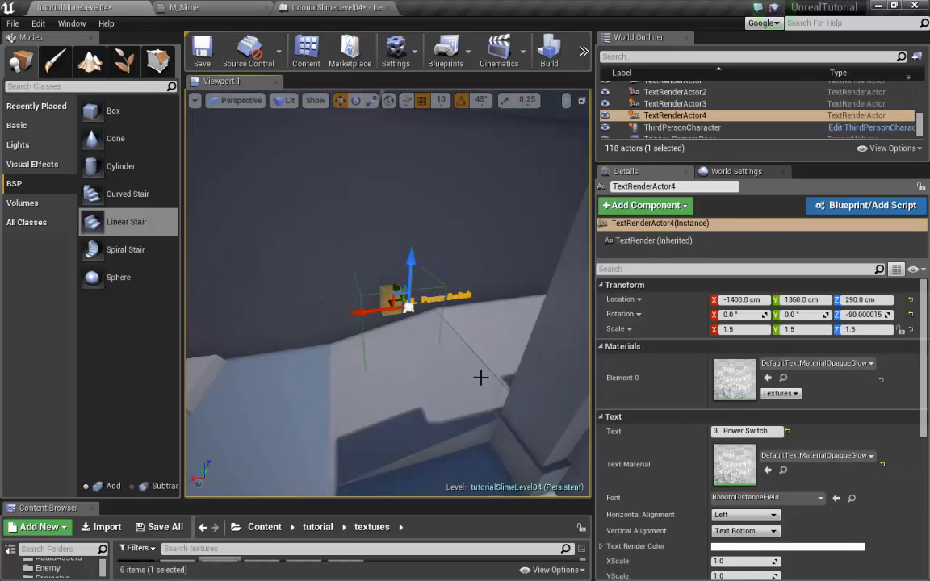
pyautogui.moveTo(479, 378); pyautogui.dragTo(490, 321, button='right')
pyautogui.press('w')
pyautogui.press('s')
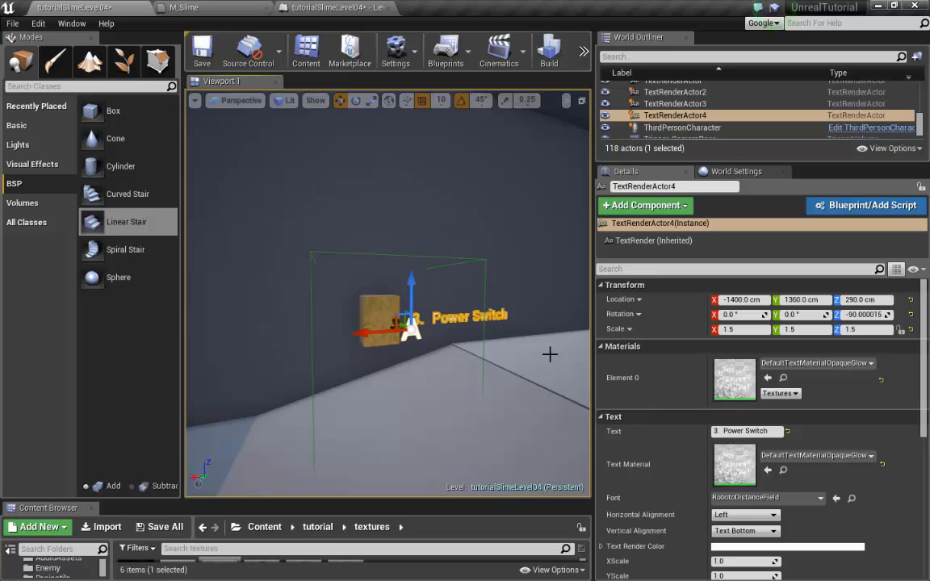
pyautogui.hotkey('ctrl', 'w')
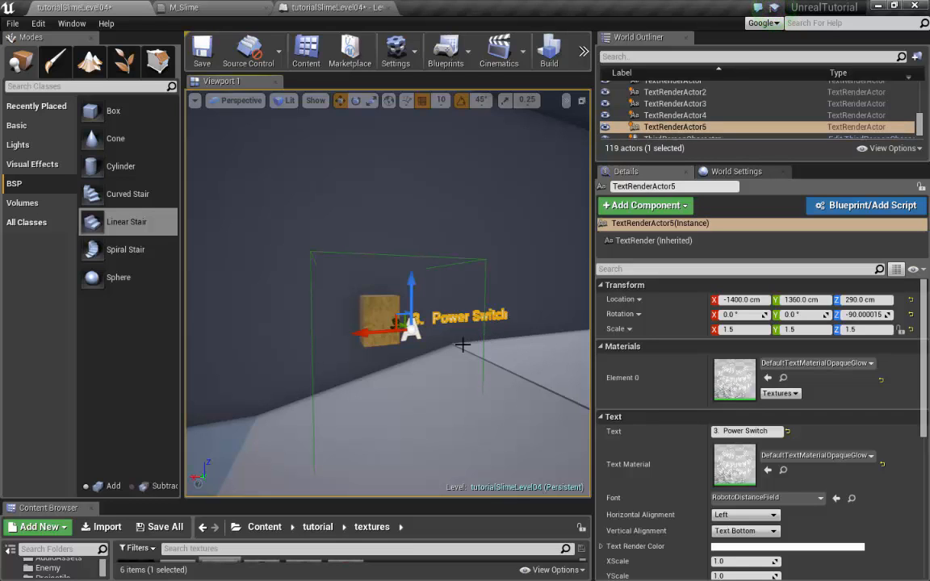
# Step: Position the duplicated Power Switch label just above the original, at X -1390, Y 1360, Z 330 cm
pyautogui.moveTo(446, 349); pyautogui.dragTo(429, 324, button='right')
pyautogui.press('w')
pyautogui.press('s')
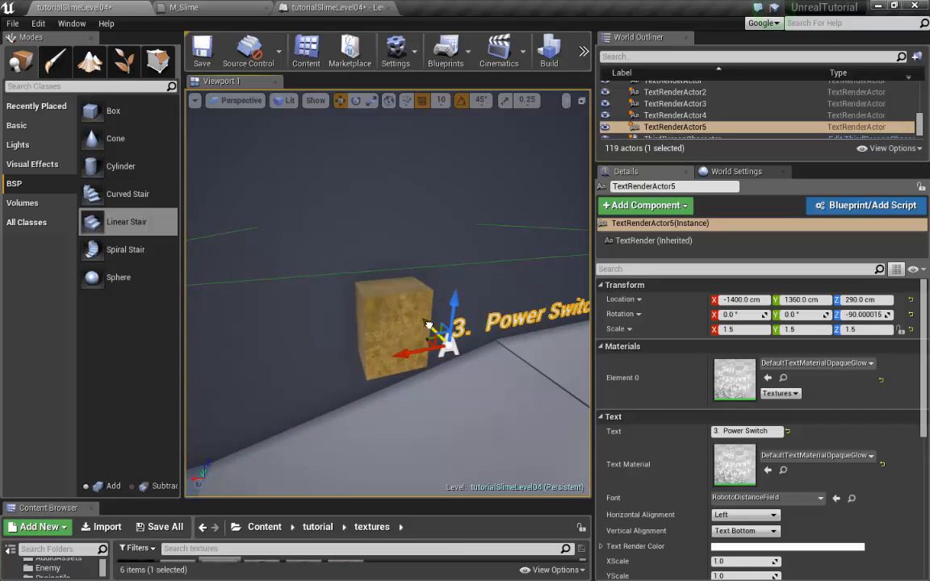
pyautogui.moveTo(429, 325); pyautogui.dragTo(347, 404)
pyautogui.moveTo(373, 370); pyautogui.dragTo(374, 289)
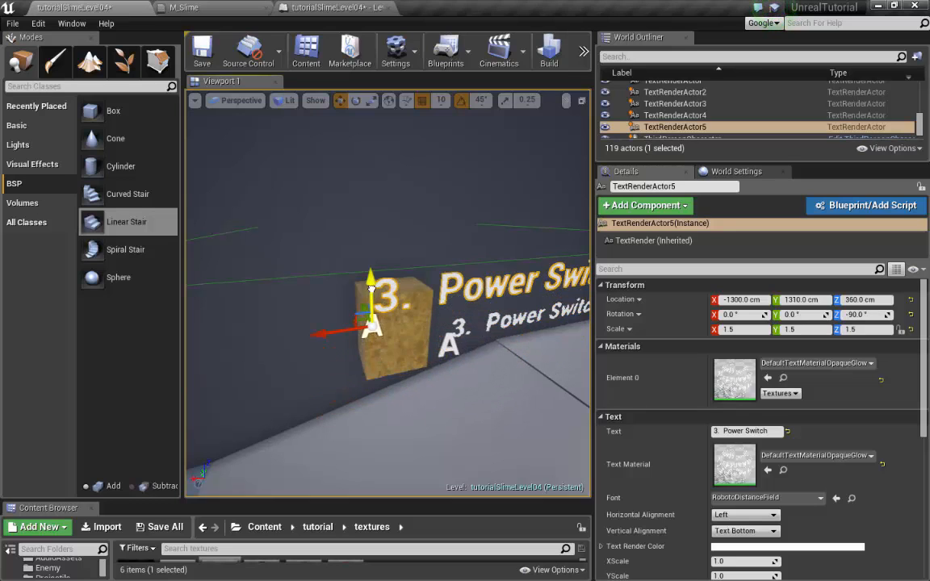
pyautogui.press('a')
pyautogui.moveTo(414, 363); pyautogui.dragTo(443, 323, button='right')
pyautogui.moveTo(454, 282); pyautogui.dragTo(398, 271)
pyautogui.press('d')
pyautogui.moveTo(452, 276); pyautogui.dragTo(331, 276, button='right')
pyautogui.press('a')
pyautogui.moveTo(513, 304)
pyautogui.mouseDown(button='right')
pyautogui.moveTo(428, 314)
pyautogui.moveTo(513, 303)
pyautogui.mouseUp(button='right')
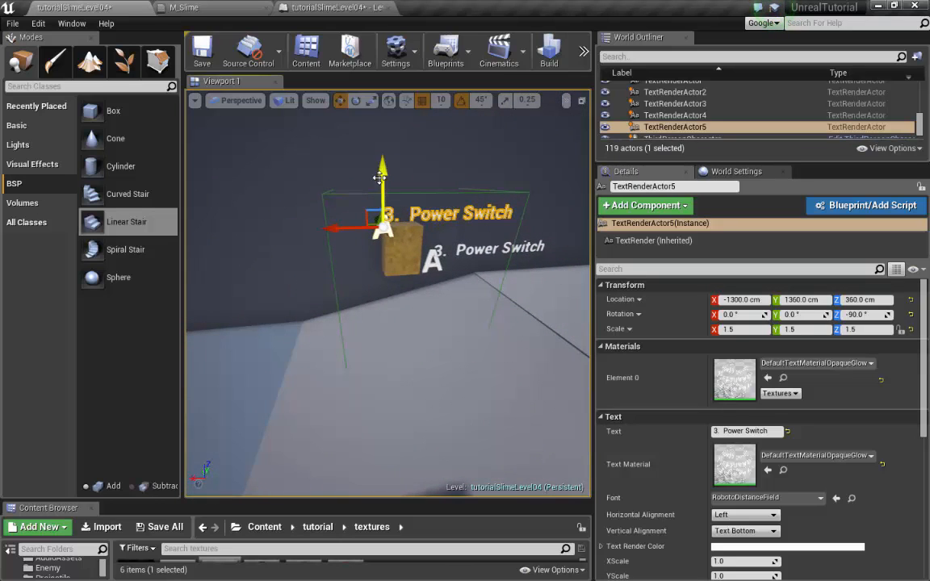
pyautogui.moveTo(385, 179)
pyautogui.mouseDown()
pyautogui.moveTo(393, 223)
pyautogui.moveTo(394, 196)
pyautogui.mouseUp()
pyautogui.moveTo(338, 244); pyautogui.dragTo(385, 243)
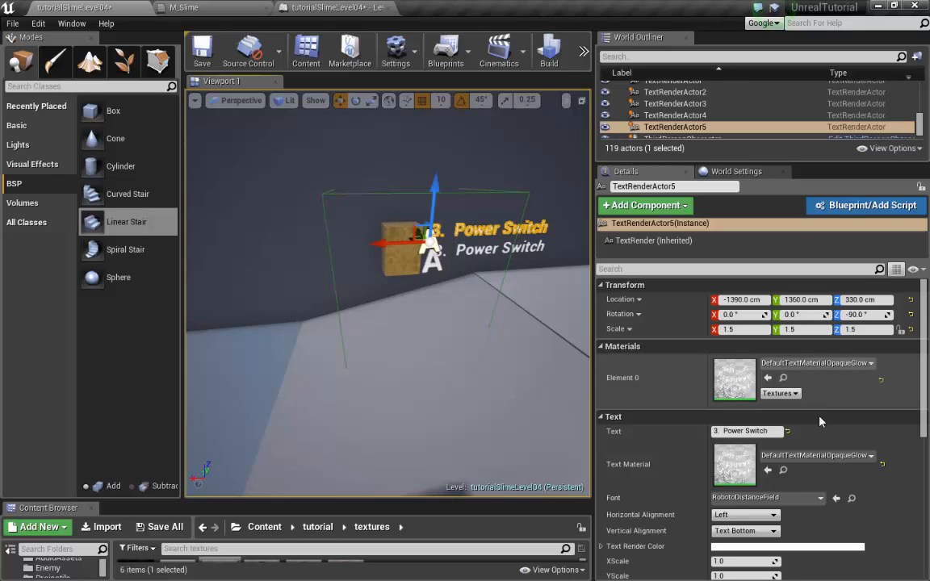
# Step: Change the duplicated label's text to "5. Go fix the generator"
pyautogui.click(732, 431)
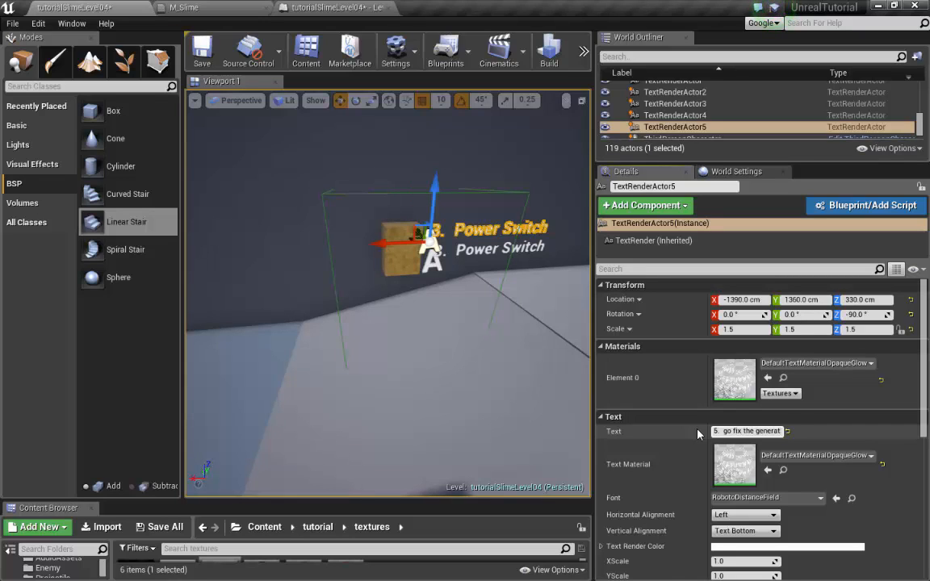
pyautogui.write('or')
pyautogui.press('Return')
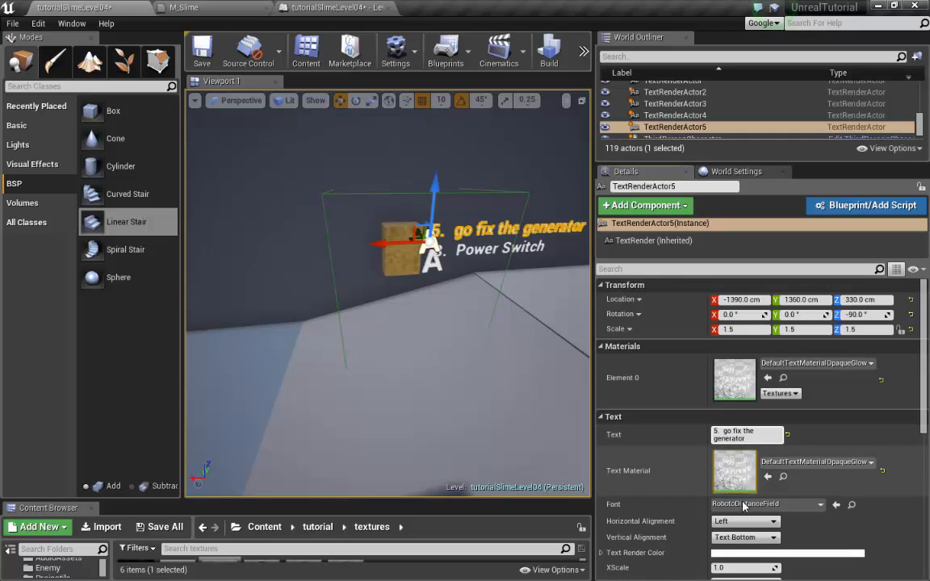
pyautogui.click(728, 432)
pyautogui.press('BackSpace')
pyautogui.write('G')
pyautogui.press('Return')
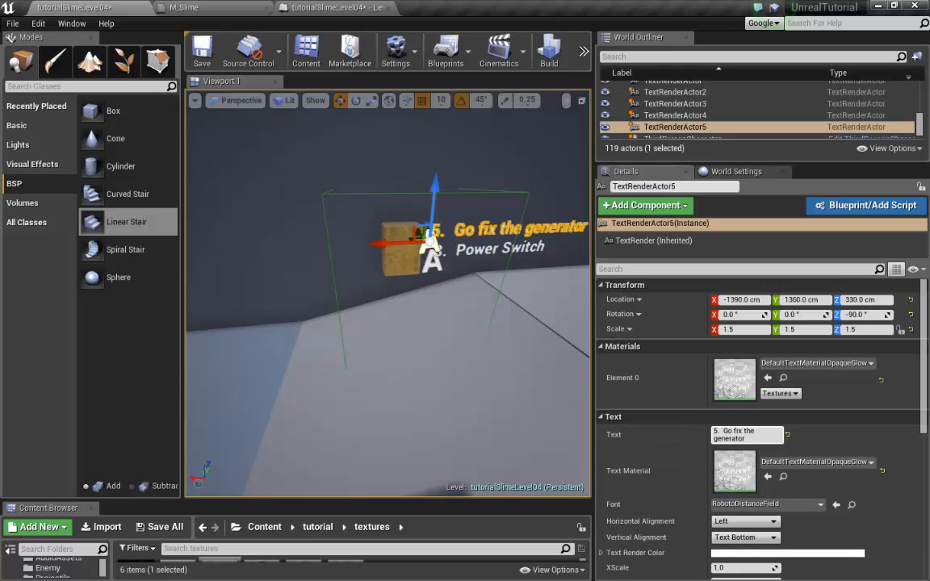
# Step: Enable Actor Hidden In Game in the rendering settings of the generator label, TextRenderActor5
pyautogui.moveTo(569, 274); pyautogui.dragTo(568, 284, button='right')
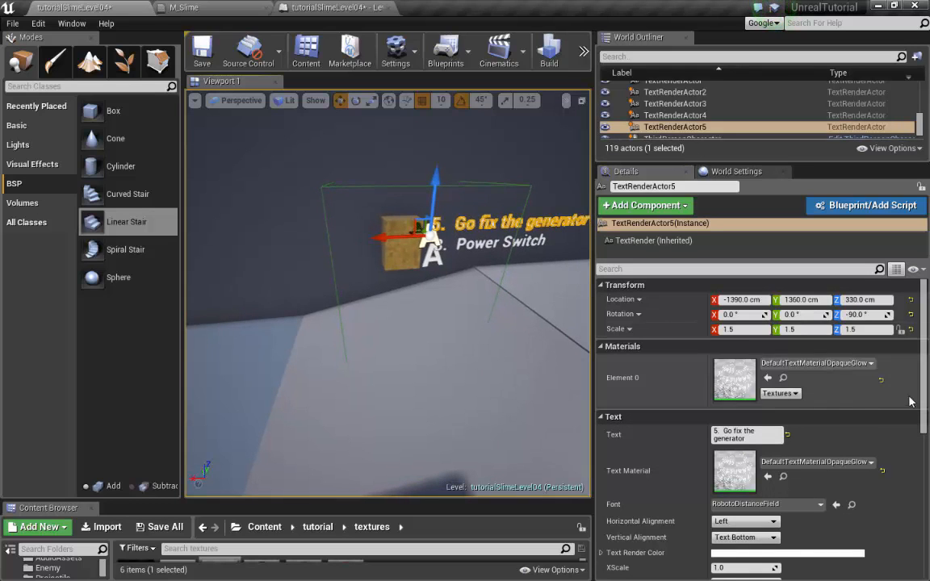
pyautogui.moveTo(923, 402); pyautogui.dragTo(922, 507)
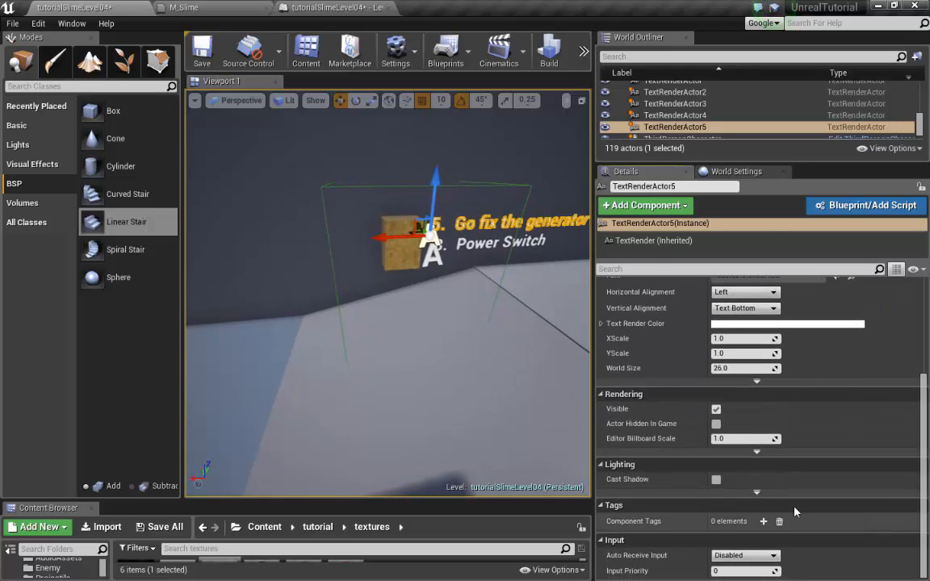
pyautogui.click(716, 424)
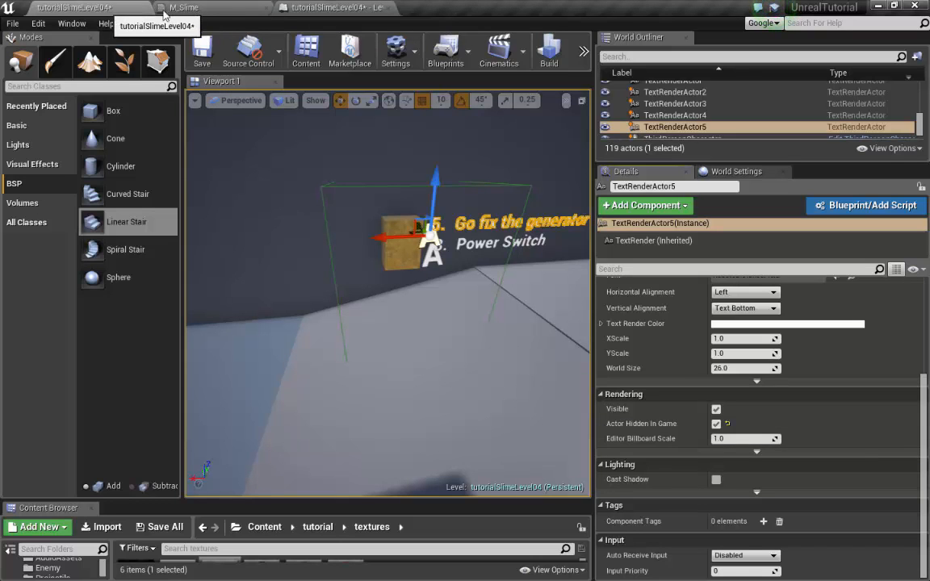
# Step: In the level blueprint, add a Delay after the Set Hidden in Game node of the TriggerVolume overlap chain and set its duration to 5 seconds
pyautogui.click(331, 8)
pyautogui.moveTo(505, 341); pyautogui.dragTo(432, 224, button='right')
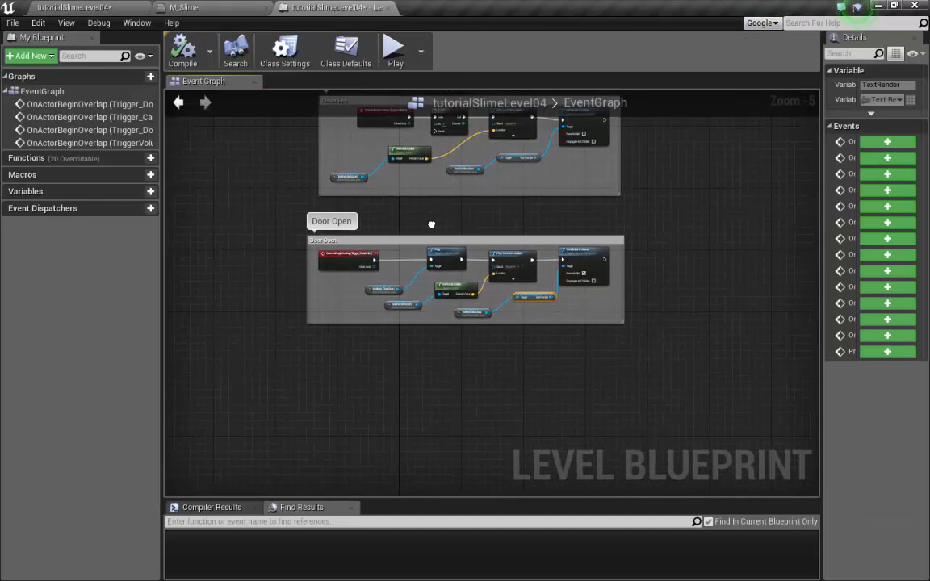
pyautogui.scroll(2, 470, 313)
pyautogui.moveTo(549, 218); pyautogui.dragTo(535, 439, button='right')
pyautogui.moveTo(545, 277); pyautogui.dragTo(516, 274, button='right')
pyautogui.moveTo(724, 210); pyautogui.dragTo(651, 245, button='right')
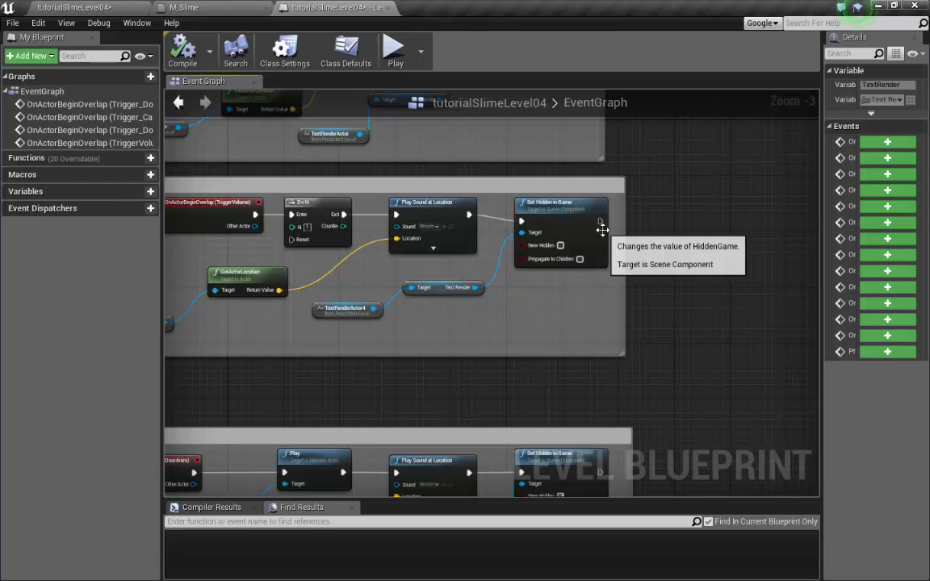
pyautogui.moveTo(600, 222); pyautogui.dragTo(641, 218)
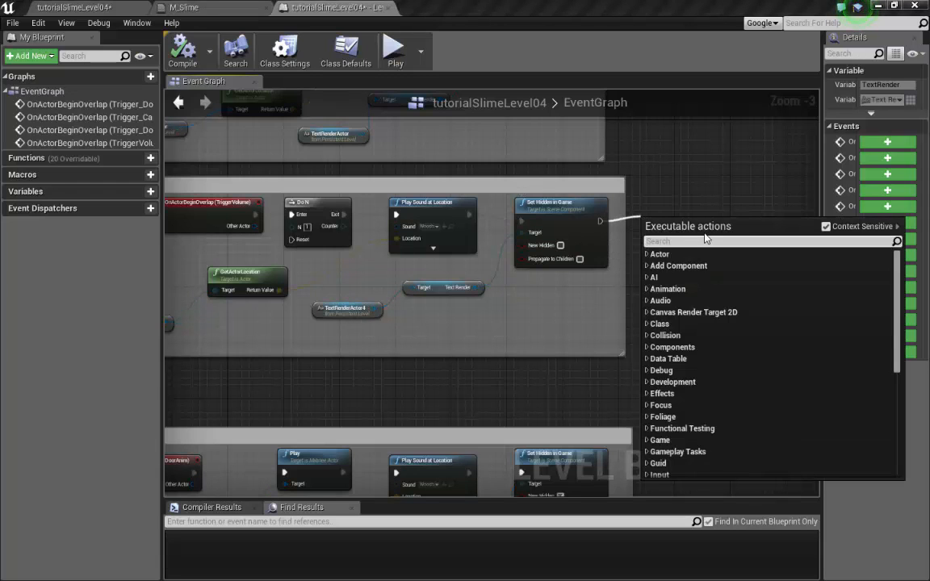
pyautogui.write('delay')
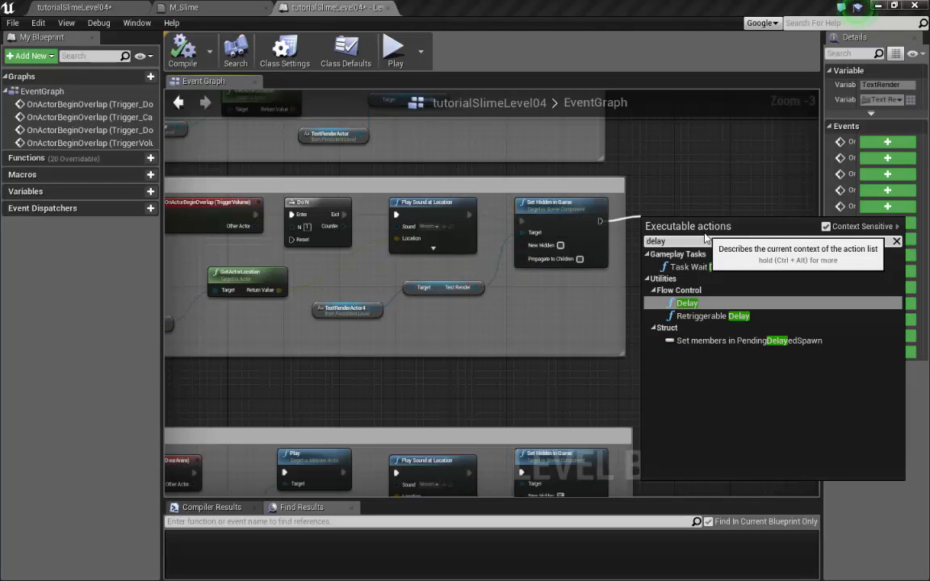
pyautogui.click(702, 303)
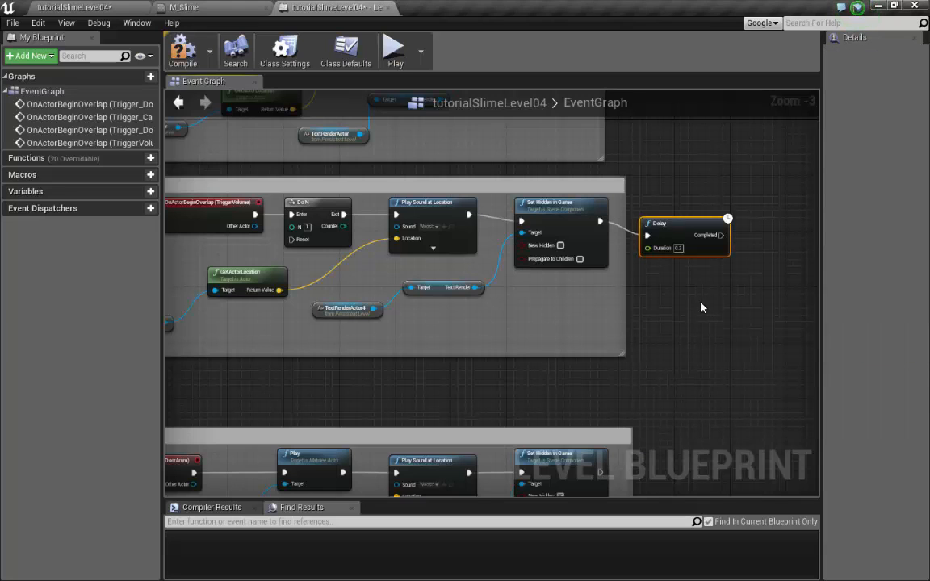
pyautogui.click(681, 248)
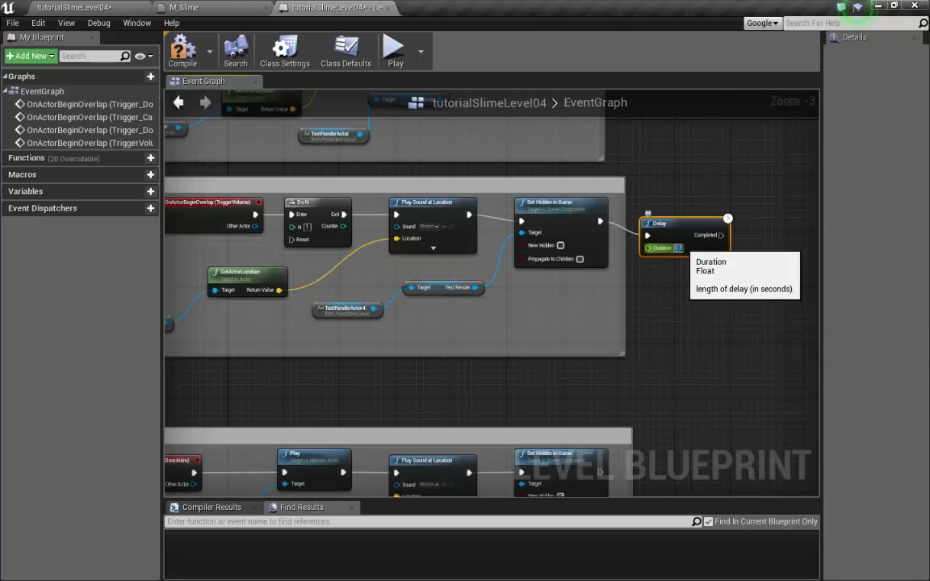
# Step: Duplicate the Set Hidden in Game node, place the copy beyond the Delay, and connect Delay's Completed output to it
pyautogui.moveTo(680, 248); pyautogui.dragTo(573, 223, button='right')
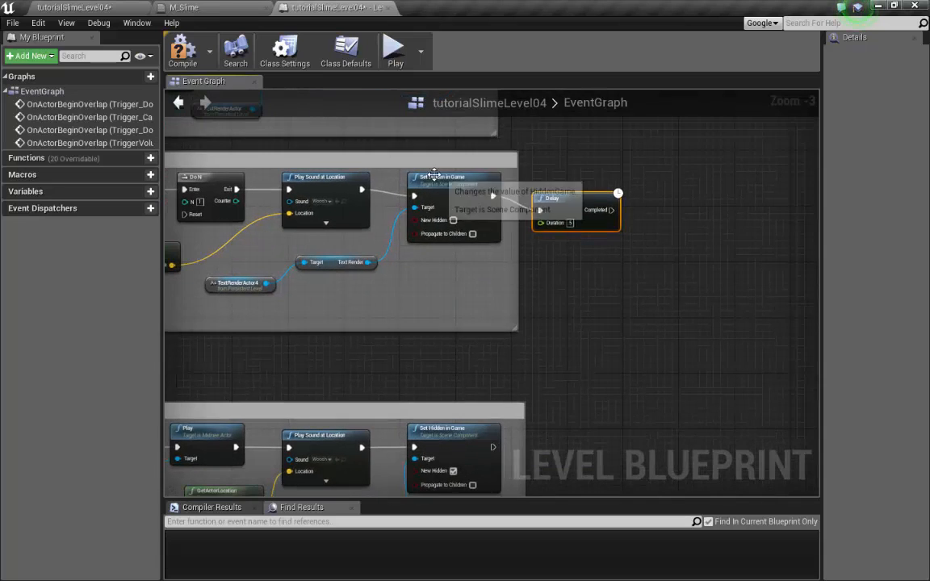
pyautogui.click(495, 185)
pyautogui.hotkey('ctrl', 'c')
pyautogui.hotkey('ctrl', 'v')
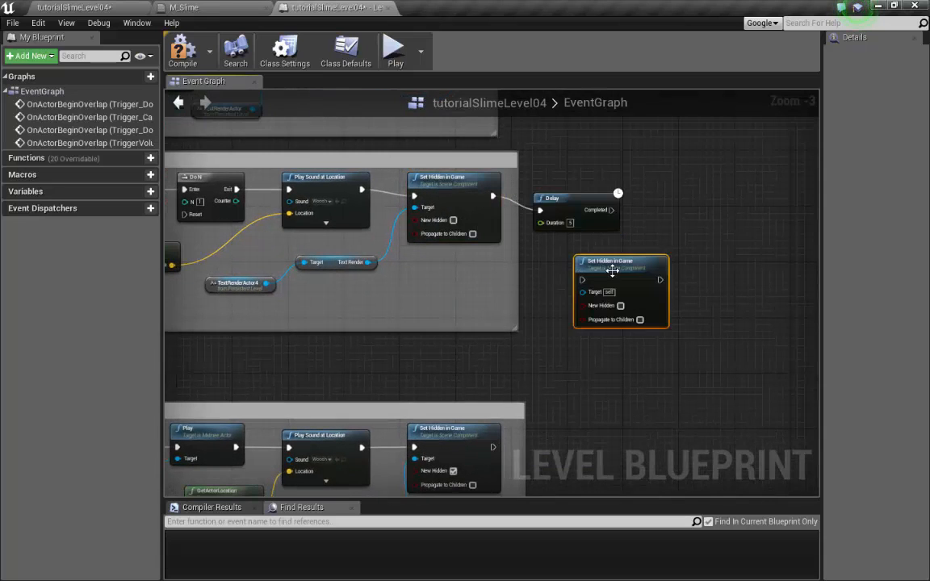
pyautogui.moveTo(612, 272); pyautogui.dragTo(685, 188)
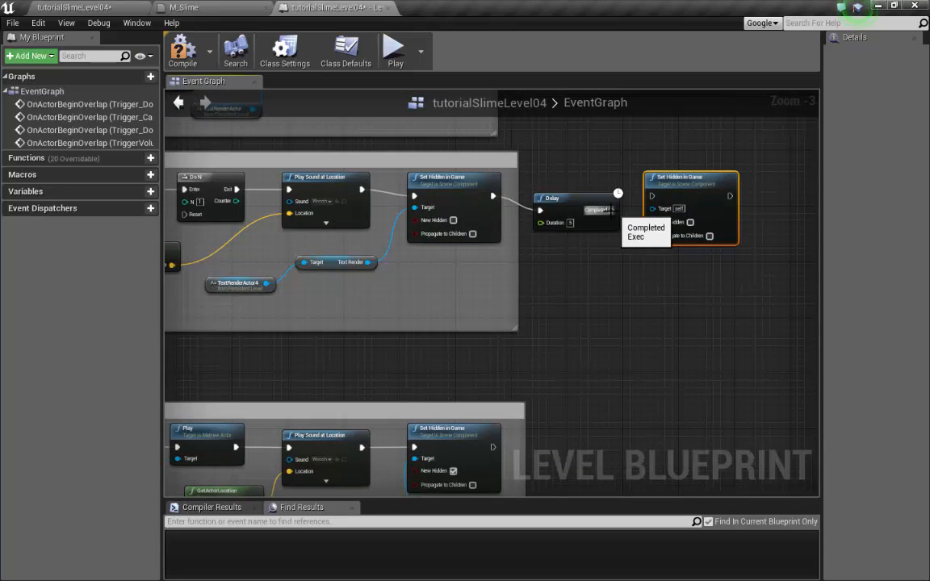
pyautogui.moveTo(611, 210); pyautogui.dragTo(654, 197)
# Step: Add a TextRenderActor5 reference, connect it through Text Render to the copied Set Hidden in Game's Target, and arrange both nodes below Delay
pyautogui.moveTo(665, 257); pyautogui.dragTo(668, 280, button='right')
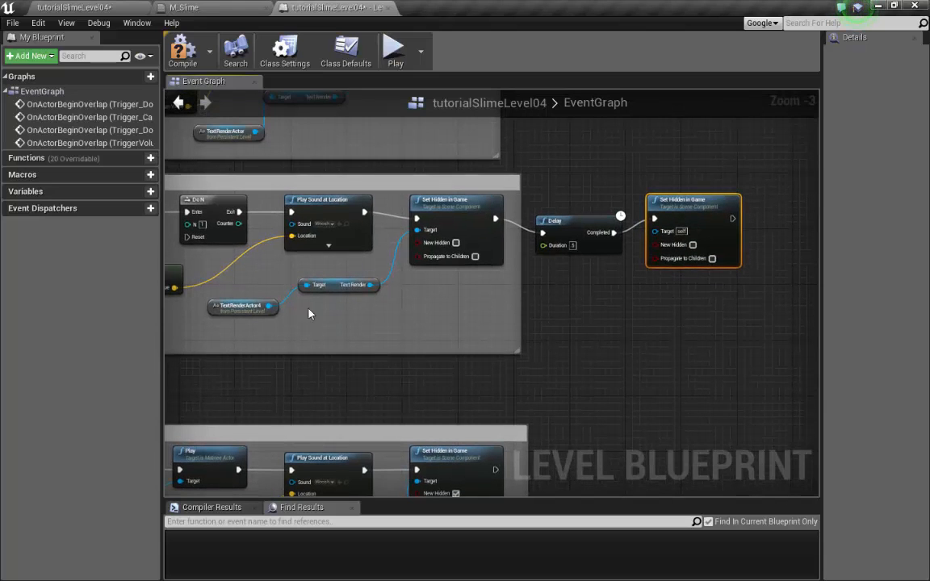
pyautogui.click(95, 8)
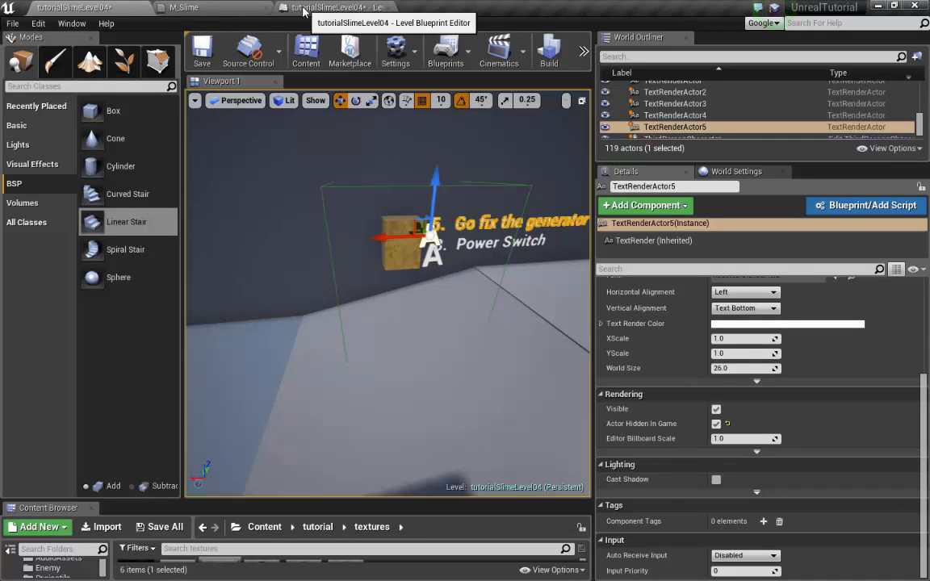
pyautogui.click(335, 7)
pyautogui.rightClick(594, 322)
pyautogui.click(621, 378)
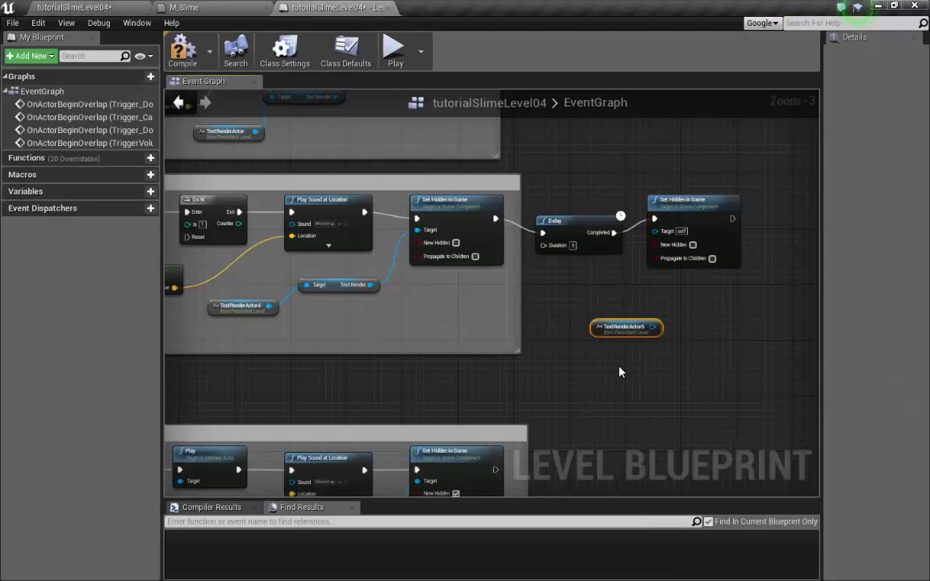
pyautogui.moveTo(621, 329); pyautogui.dragTo(498, 312)
pyautogui.moveTo(578, 325); pyautogui.dragTo(504, 325, button='right')
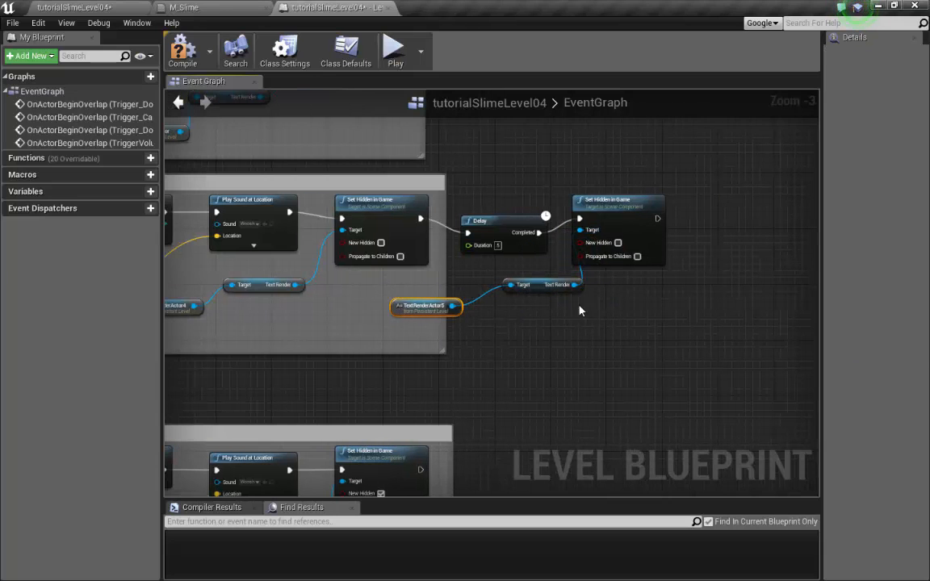
pyautogui.moveTo(527, 289); pyautogui.dragTo(499, 275)
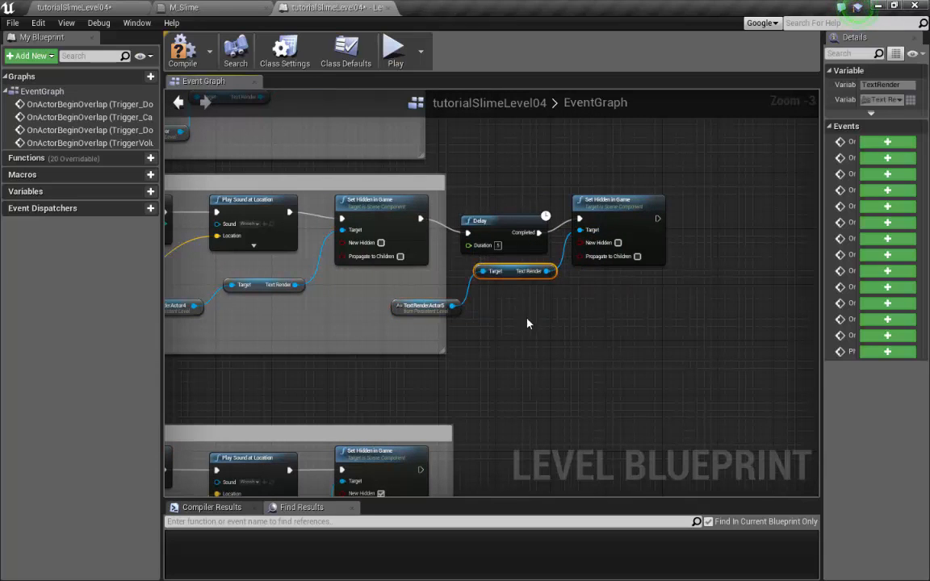
# Step: Enable New Hidden on the first Set Hidden in Game node in the TriggerVolume chain, which targets TextRenderActor4
pyautogui.moveTo(524, 342); pyautogui.dragTo(757, 399, button='right')
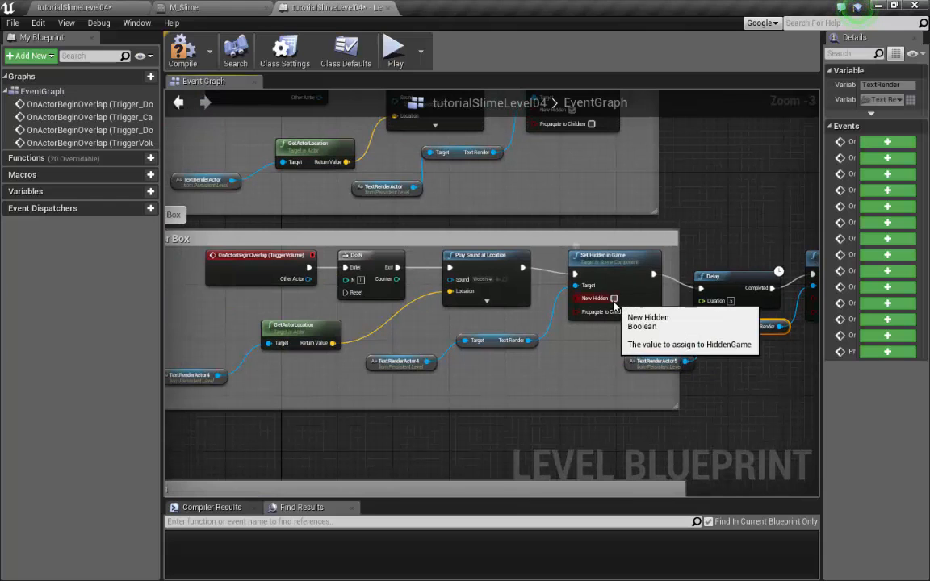
pyautogui.moveTo(590, 340); pyautogui.dragTo(589, 388, button='right')
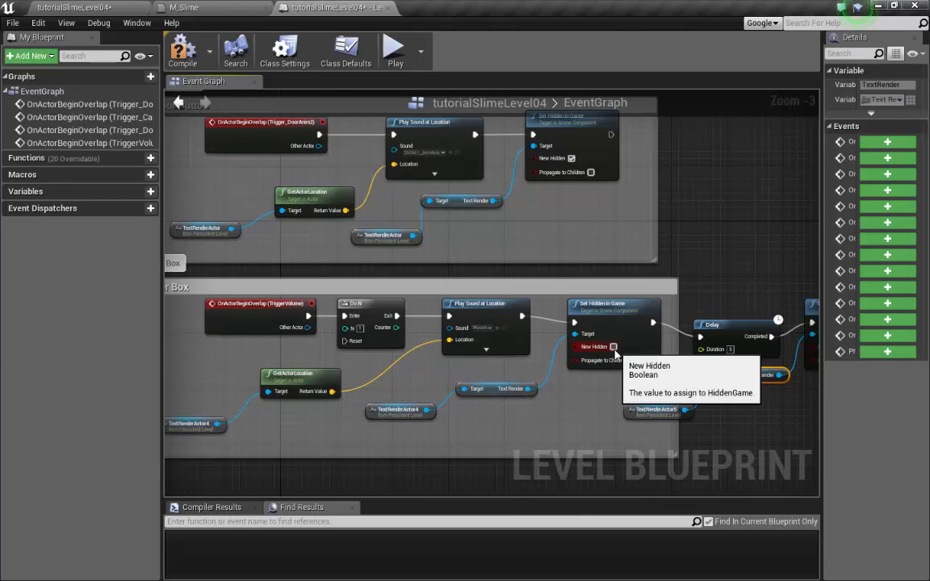
pyautogui.moveTo(615, 356); pyautogui.dragTo(537, 295, button='right')
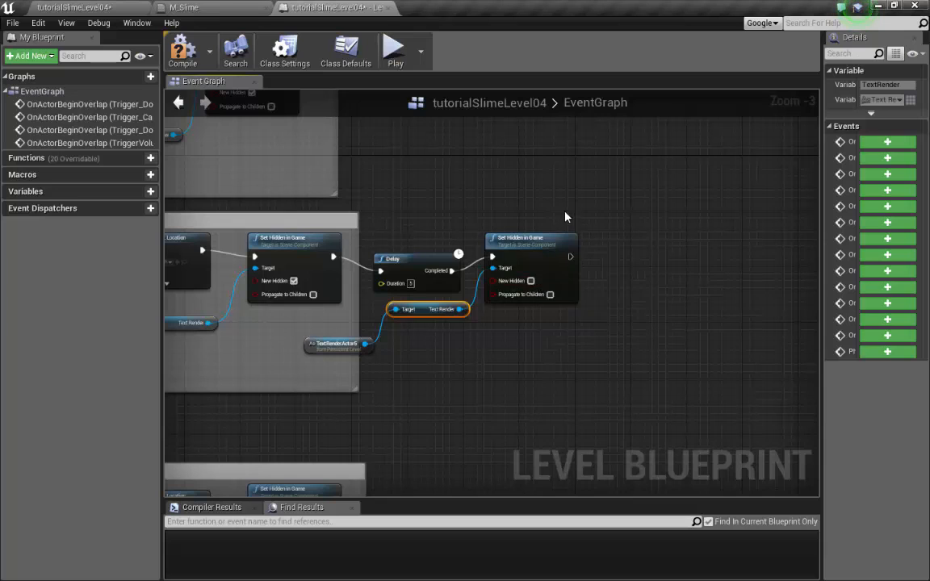
# Step: Widen the comment around the TriggerVolume chain to enclose the Delay and the second Set Hidden in Game node
pyautogui.moveTo(384, 238); pyautogui.dragTo(553, 239, button='right')
pyautogui.moveTo(529, 233); pyautogui.dragTo(799, 232)
pyautogui.moveTo(503, 158); pyautogui.dragTo(597, 158, button='right')
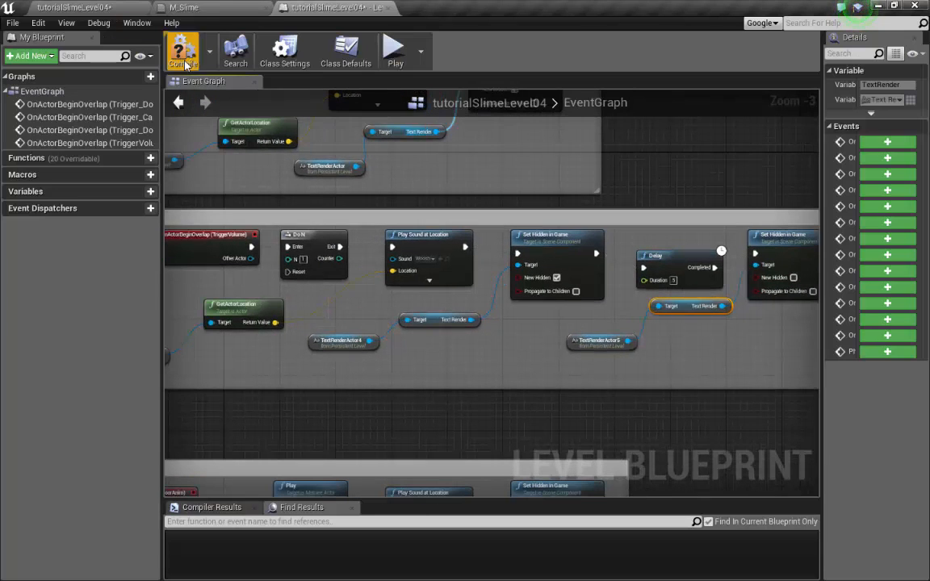
# Step: Back in the level, duplicate the "5. Go fix the generator" label and move the copy along X to beside the generator
pyautogui.click(89, 8)
pyautogui.moveTo(484, 272); pyautogui.dragTo(407, 288, button='right')
pyautogui.hotkey('ctrl', 'w')
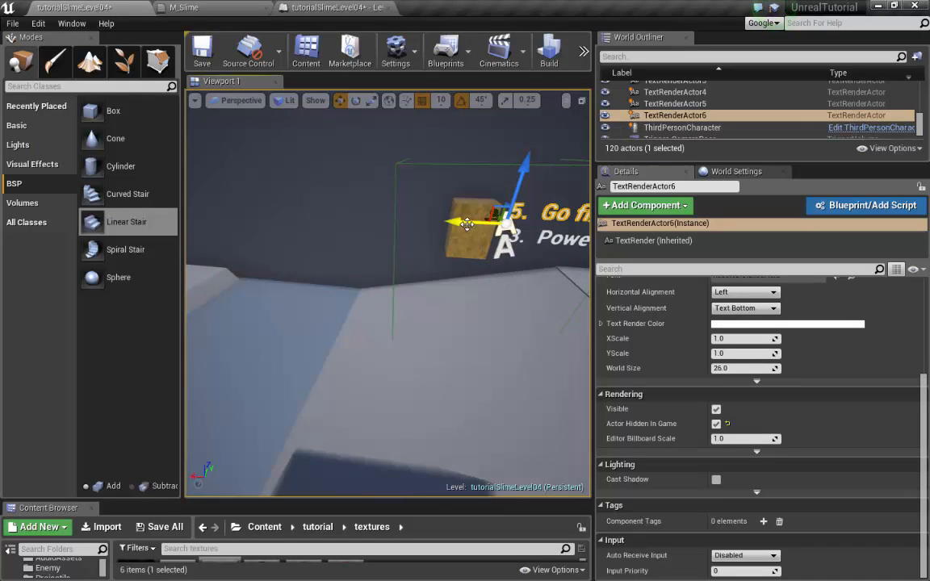
pyautogui.moveTo(467, 224); pyautogui.dragTo(162, 212)
pyautogui.moveTo(359, 284); pyautogui.dragTo(254, 267, button='right')
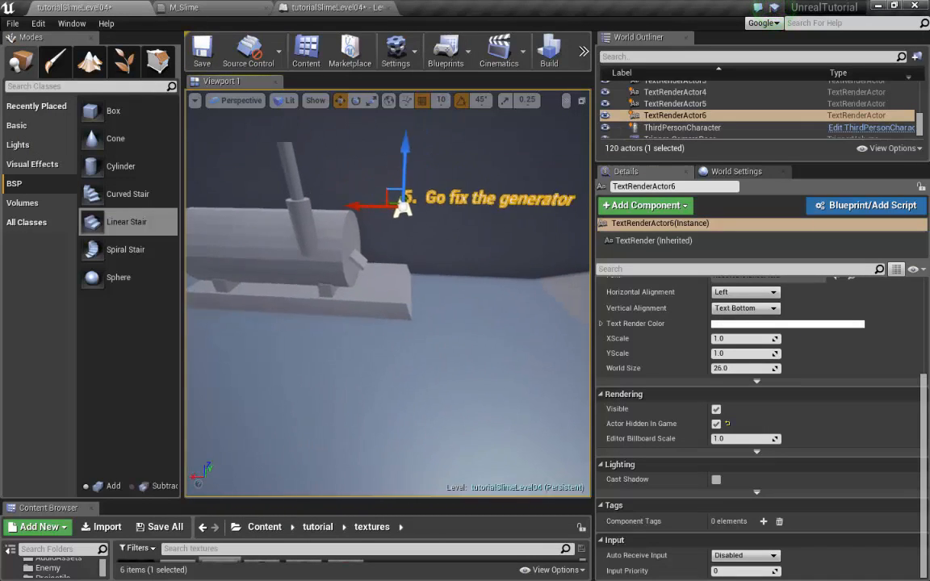
# Step: Reposition the copied generator label along its axes so it sits on the wall just beside the generator's end
pyautogui.moveTo(354, 266); pyautogui.dragTo(297, 247, button='right')
pyautogui.moveTo(376, 243); pyautogui.dragTo(321, 255)
pyautogui.moveTo(321, 255); pyautogui.dragTo(242, 258, button='right')
pyautogui.moveTo(390, 221); pyautogui.dragTo(403, 221, button='right')
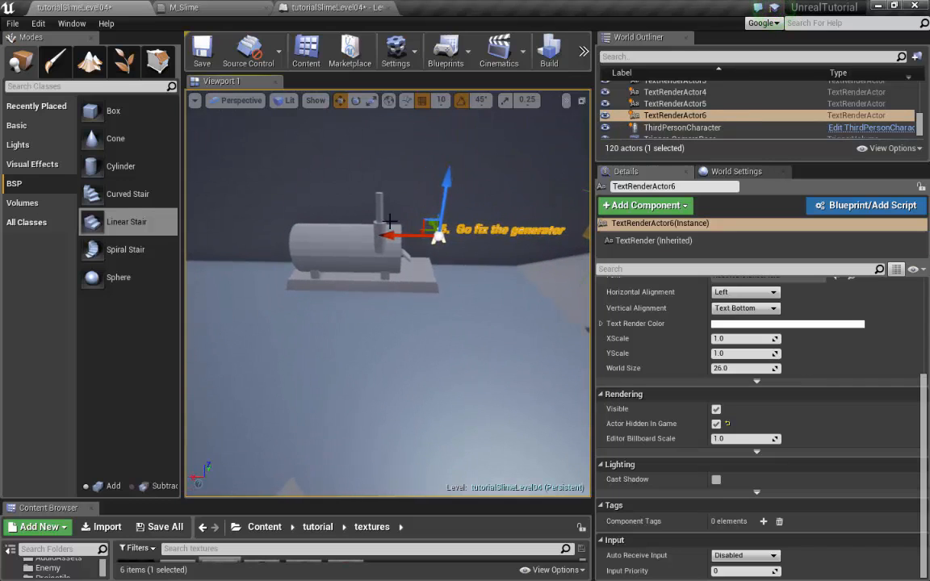
pyautogui.moveTo(402, 235); pyautogui.dragTo(230, 235)
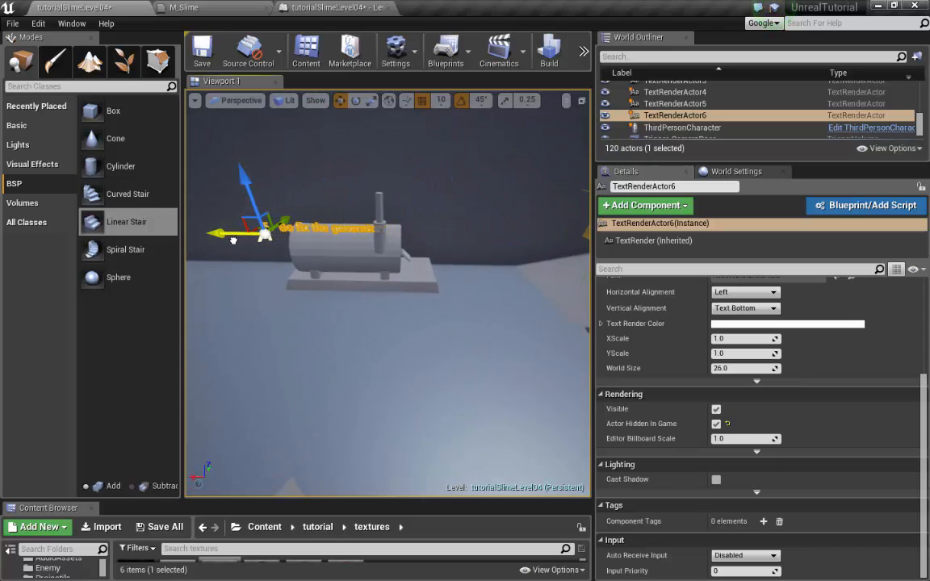
pyautogui.moveTo(251, 184); pyautogui.dragTo(256, 198)
pyautogui.moveTo(256, 197); pyautogui.dragTo(309, 243, button='right')
pyautogui.moveTo(283, 242); pyautogui.dragTo(459, 265)
pyautogui.moveTo(532, 273)
pyautogui.mouseDown(button='right')
pyautogui.moveTo(484, 273)
pyautogui.moveTo(514, 272)
pyautogui.mouseUp(button='right')
pyautogui.moveTo(409, 233)
pyautogui.mouseDown()
pyautogui.moveTo(392, 240)
pyautogui.moveTo(440, 222)
pyautogui.moveTo(402, 221)
pyautogui.mouseUp()
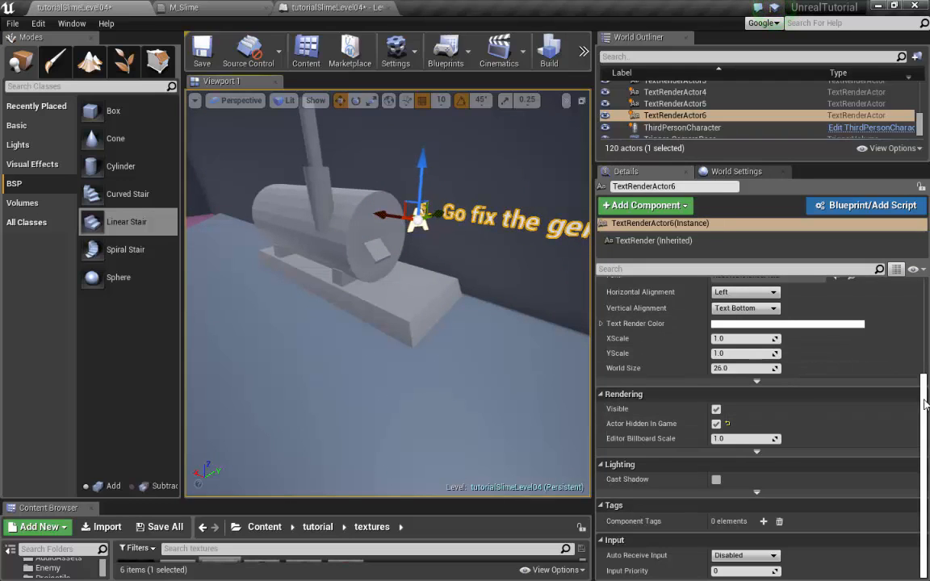
# Step: Change the copied label's text to "6. Fix Generator" and slightly enlarge the viewport's height
pyautogui.scroll(5, 847, 404)
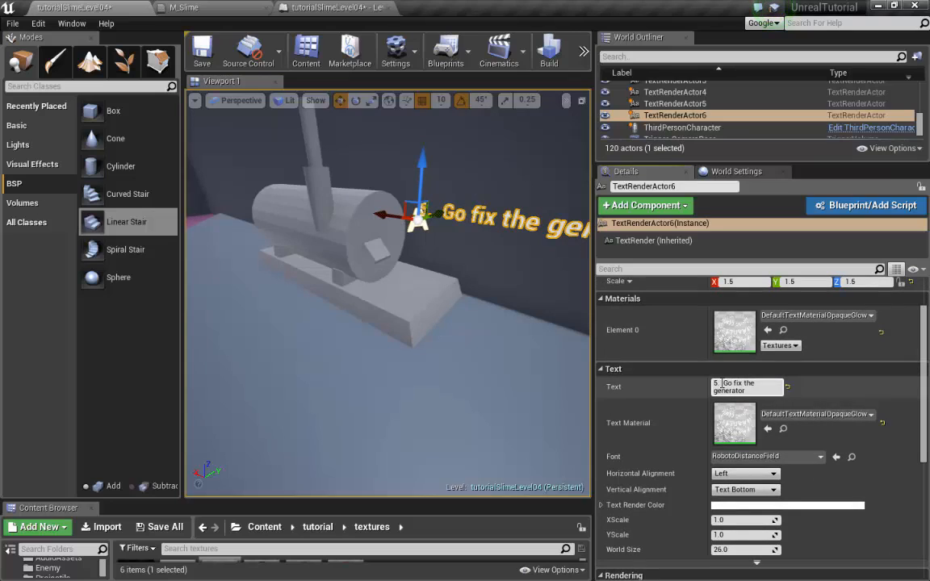
pyautogui.write('. ')
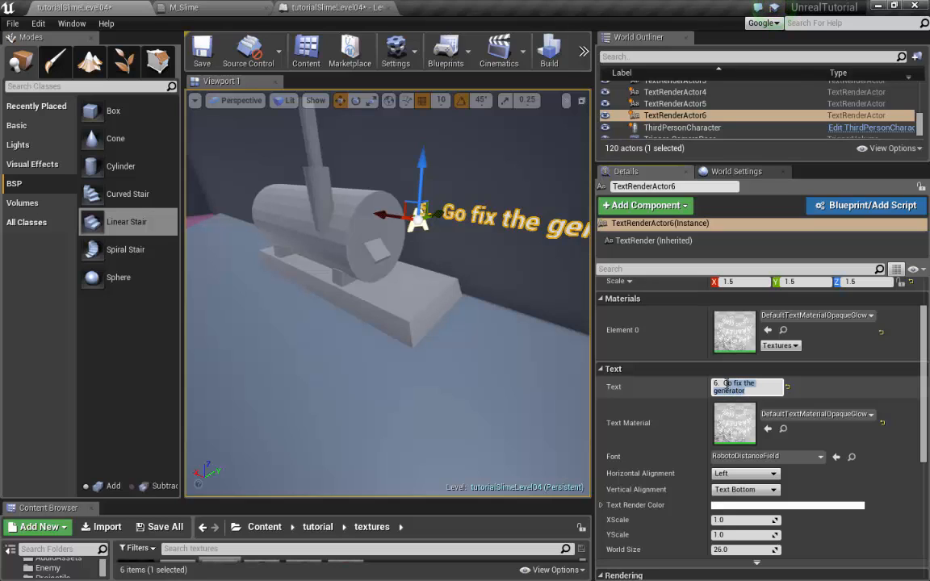
pyautogui.write('F')
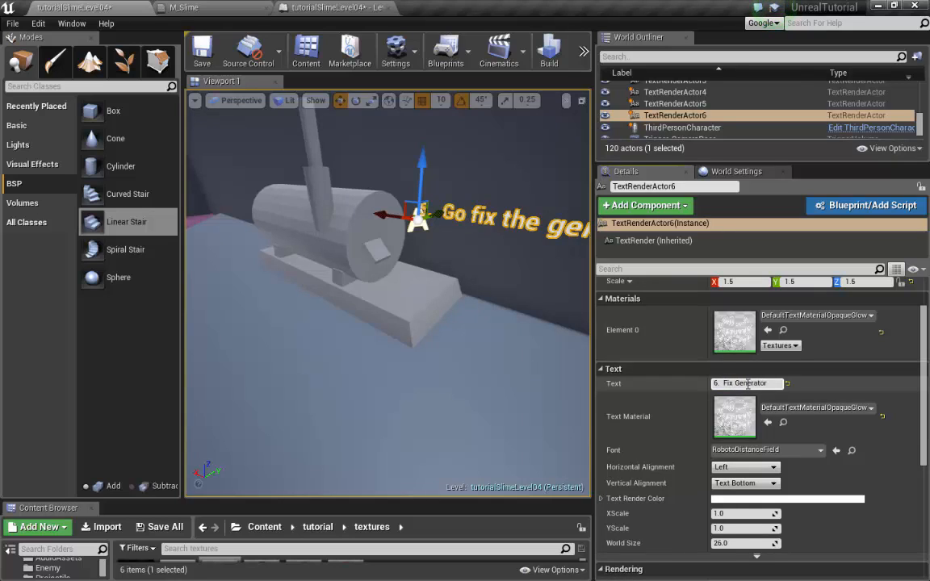
pyautogui.press('Return')
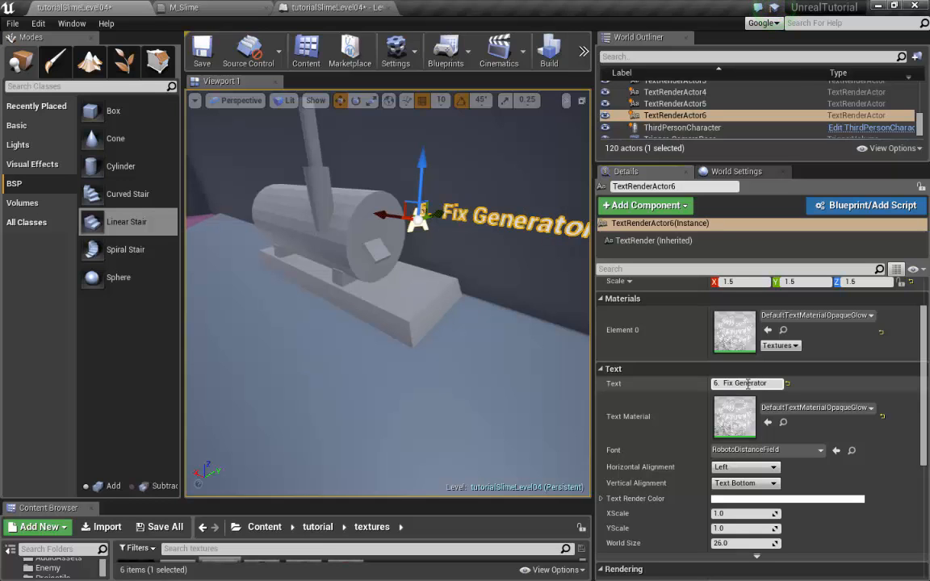
pyautogui.press('w')
pyautogui.moveTo(527, 294); pyautogui.dragTo(588, 266, button='right')
pyautogui.press('a')
pyautogui.press('w')
pyautogui.moveTo(484, 306); pyautogui.dragTo(501, 275, button='right')
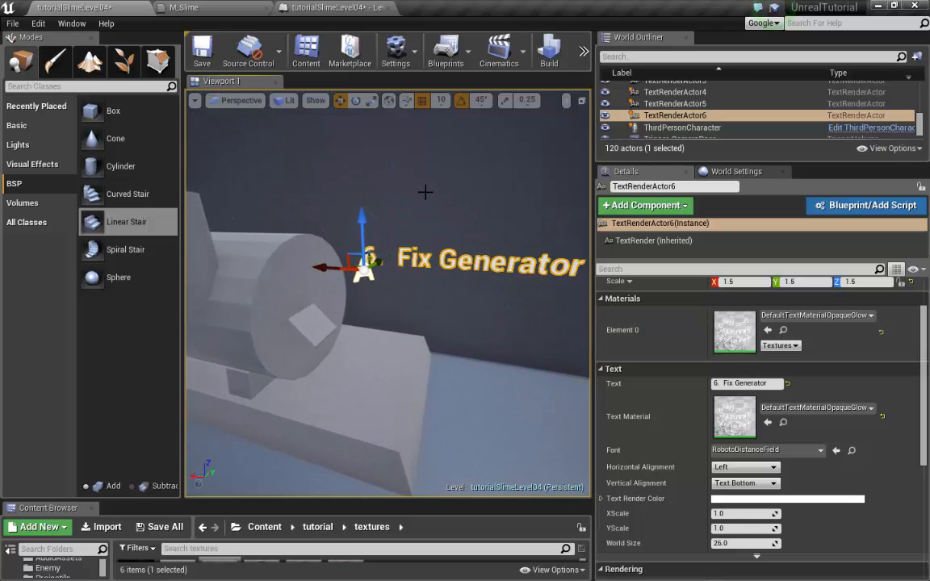
pyautogui.moveTo(506, 495); pyautogui.dragTo(507, 510)
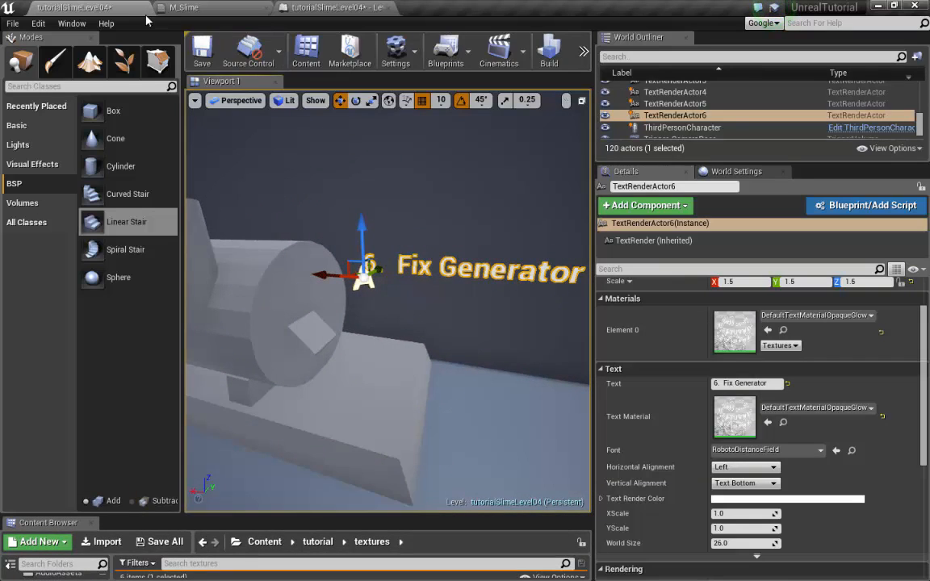
# Step: Duplicate the trigger volume at the power switch and place the copy around the "6. Fix Generator" label at the generator's end
pyautogui.click(323, 8)
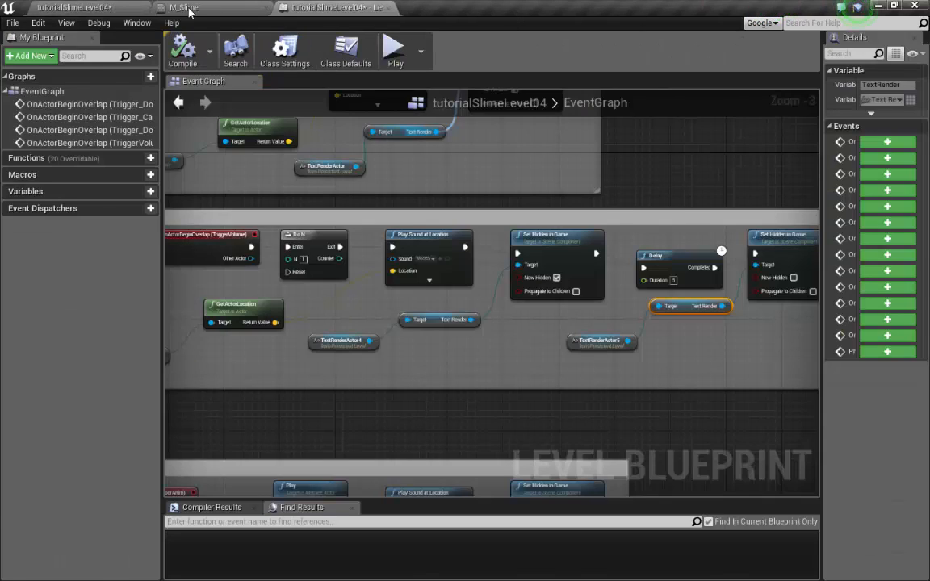
pyautogui.click(106, 10)
pyautogui.moveTo(449, 281); pyautogui.dragTo(569, 242, button='right')
pyautogui.press('s')
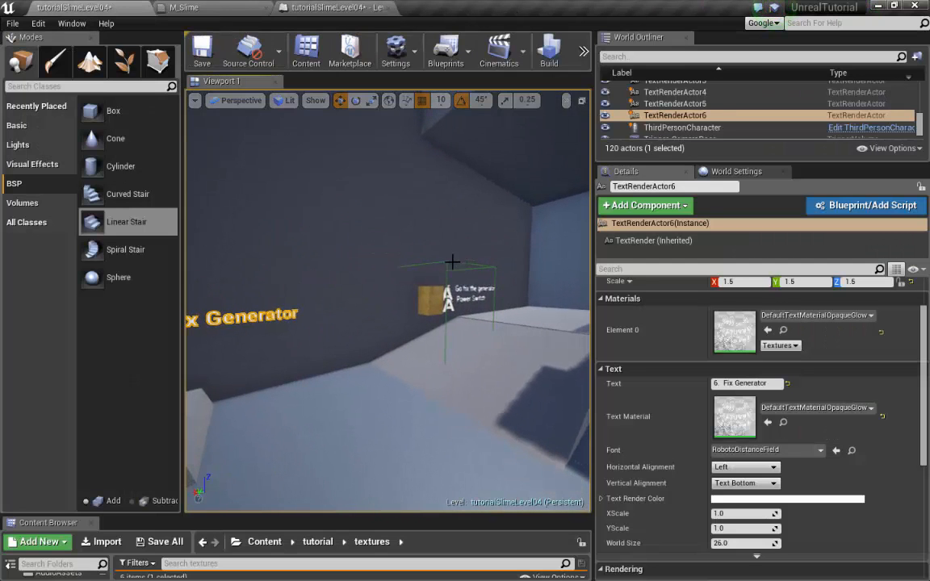
pyautogui.click(452, 263)
pyautogui.moveTo(478, 288); pyautogui.dragTo(503, 335, button='right')
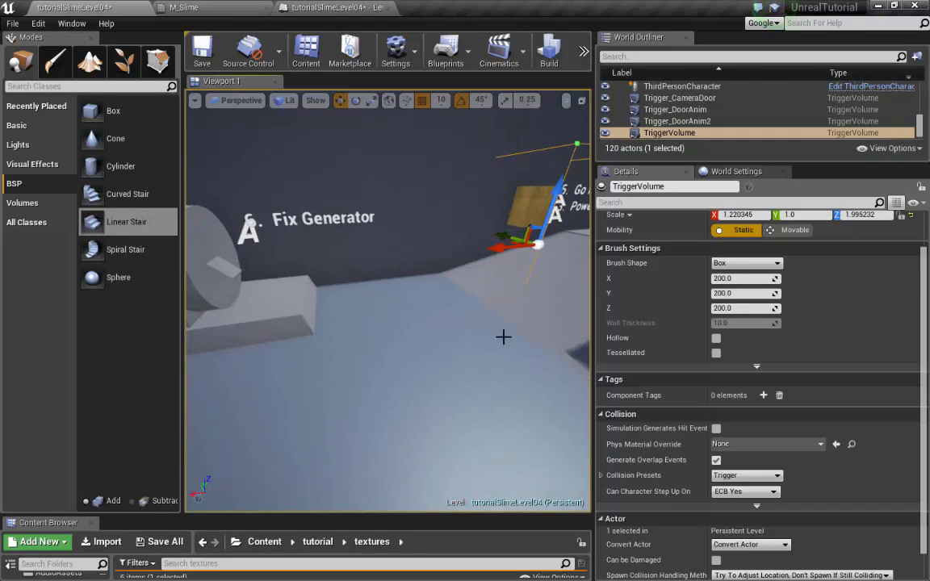
pyautogui.hotkey('ctrl', 'w')
pyautogui.moveTo(504, 248); pyautogui.dragTo(242, 269)
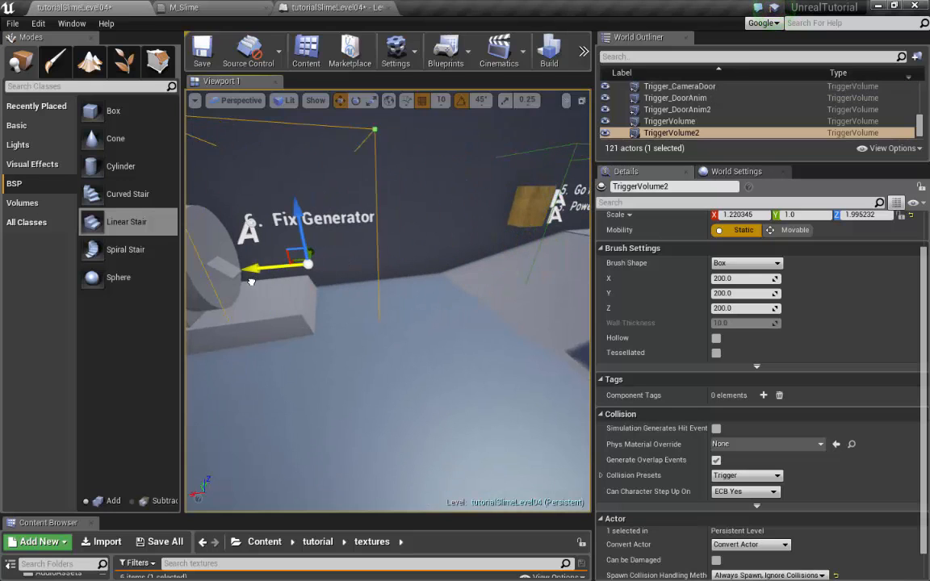
pyautogui.moveTo(282, 212); pyautogui.dragTo(290, 245)
pyautogui.moveTo(394, 255)
pyautogui.mouseDown(button='right')
pyautogui.moveTo(322, 258)
pyautogui.moveTo(412, 257)
pyautogui.moveTo(363, 251)
pyautogui.moveTo(390, 257)
pyautogui.mouseUp(button='right')
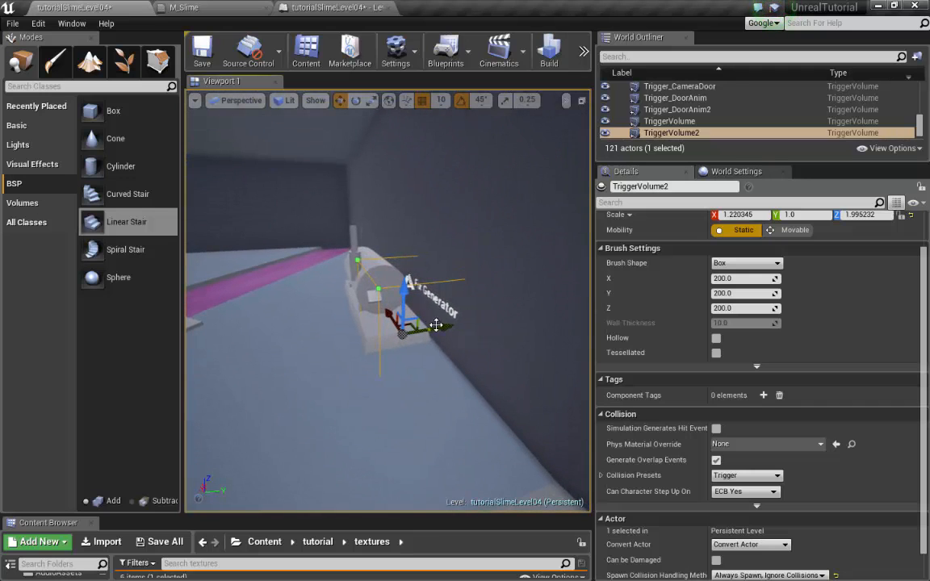
pyautogui.moveTo(442, 327); pyautogui.dragTo(424, 331)
pyautogui.moveTo(423, 330); pyautogui.dragTo(455, 335, button='right')
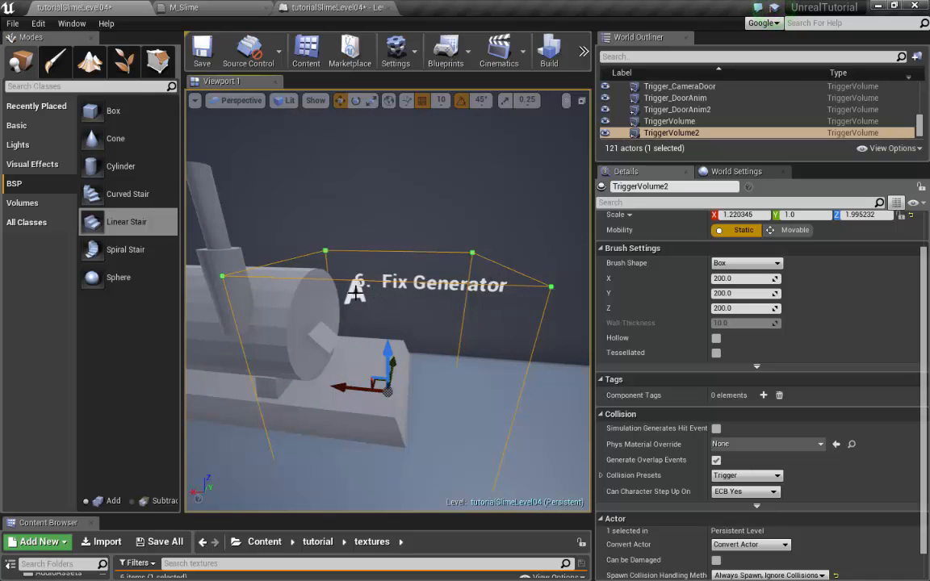
# Step: Select the generator's trigger volume, then in the Level Blueprint move the Door Open group down to free space below Power Box
pyautogui.click(390, 275)
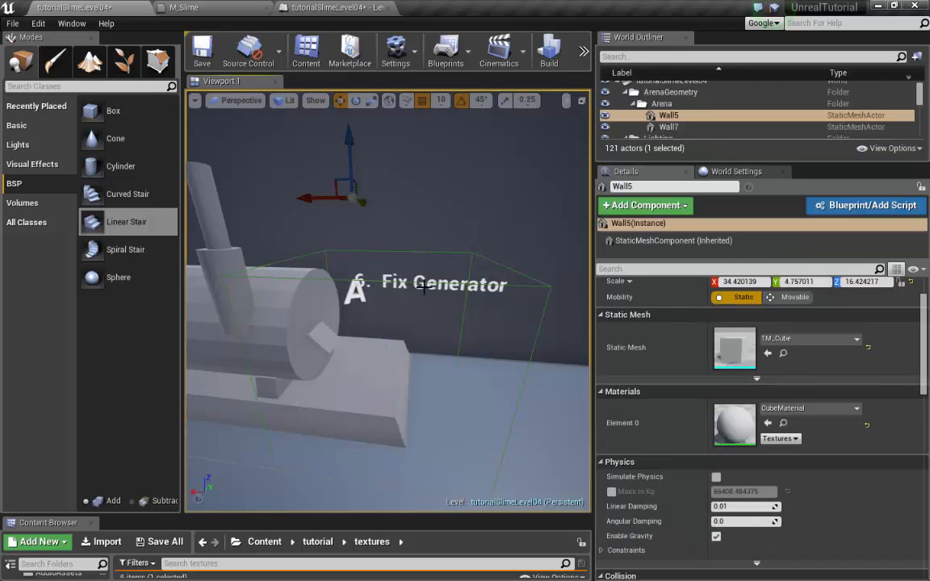
pyautogui.click(537, 281)
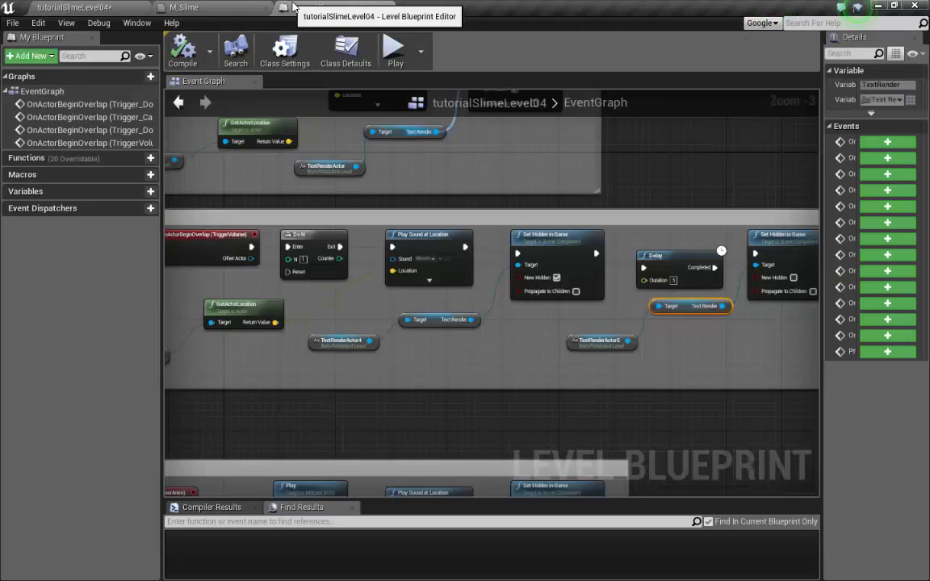
pyautogui.click(335, 7)
pyautogui.scroll(-2, 466, 343)
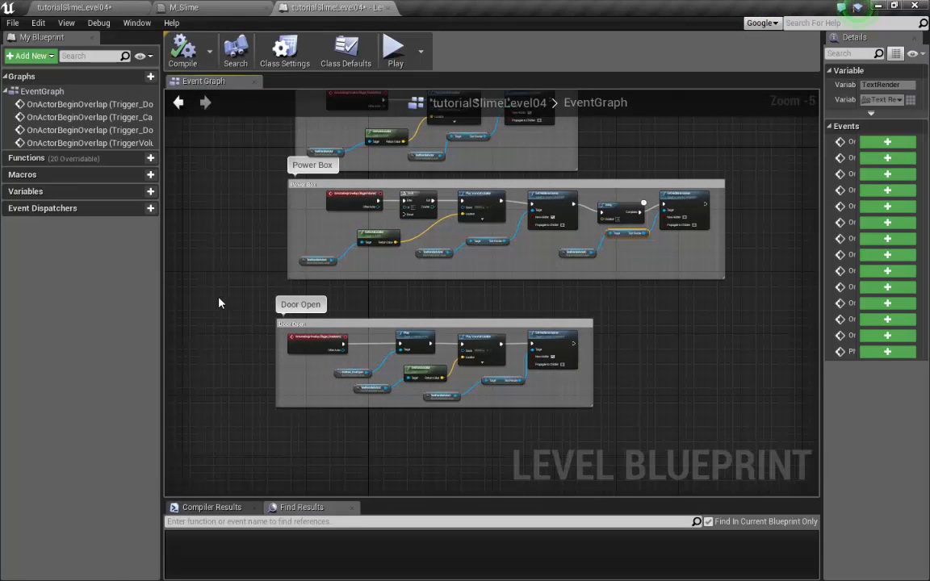
pyautogui.moveTo(219, 303); pyautogui.dragTo(539, 423)
pyautogui.moveTo(362, 323); pyautogui.dragTo(362, 408)
# Step: Add an OnActorBeginOverlap event for TriggerVolume2 in the free space below the Power Box comment
pyautogui.rightClick(322, 326)
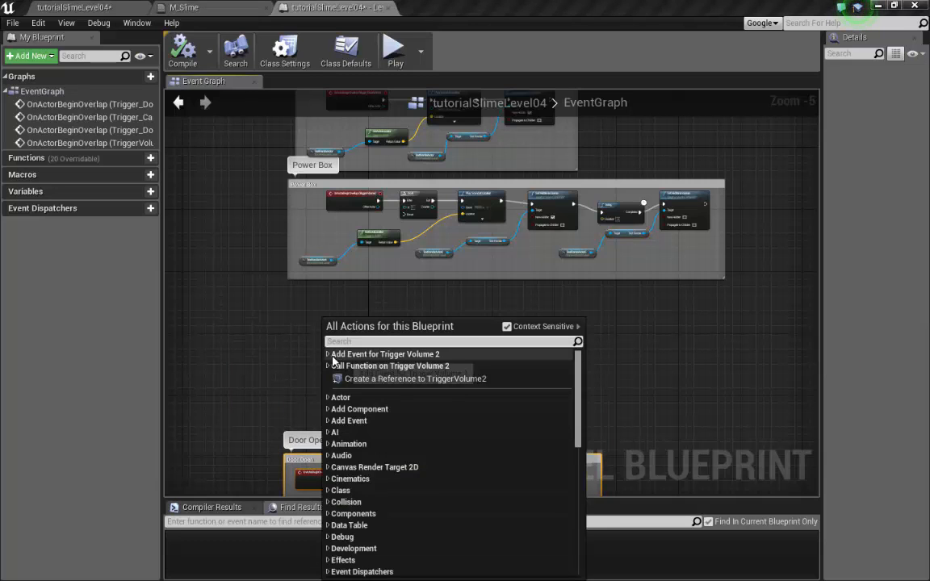
pyautogui.click(328, 354)
pyautogui.click(334, 365)
pyautogui.click(379, 377)
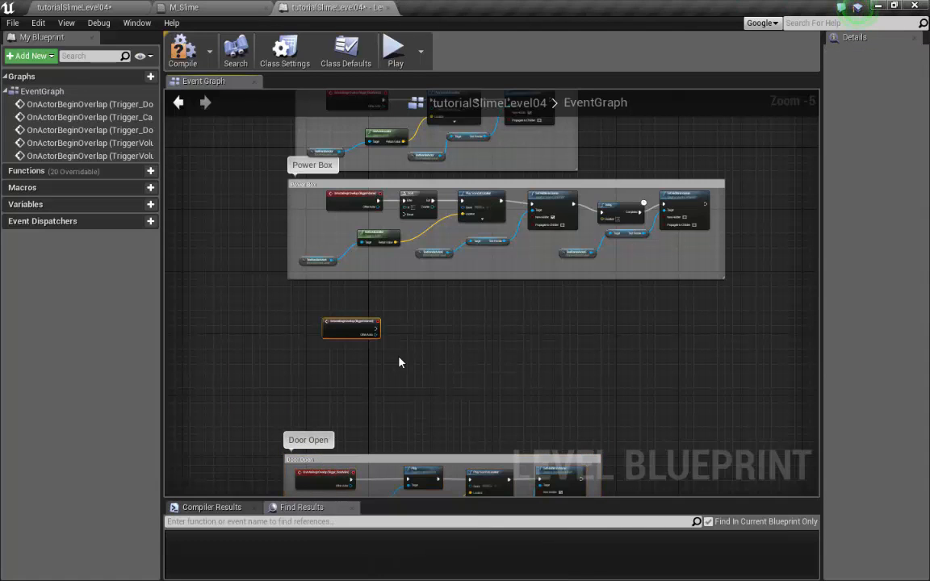
pyautogui.moveTo(356, 327); pyautogui.dragTo(352, 323)
pyautogui.scroll(4, 363, 331)
pyautogui.scroll(-2, 455, 406)
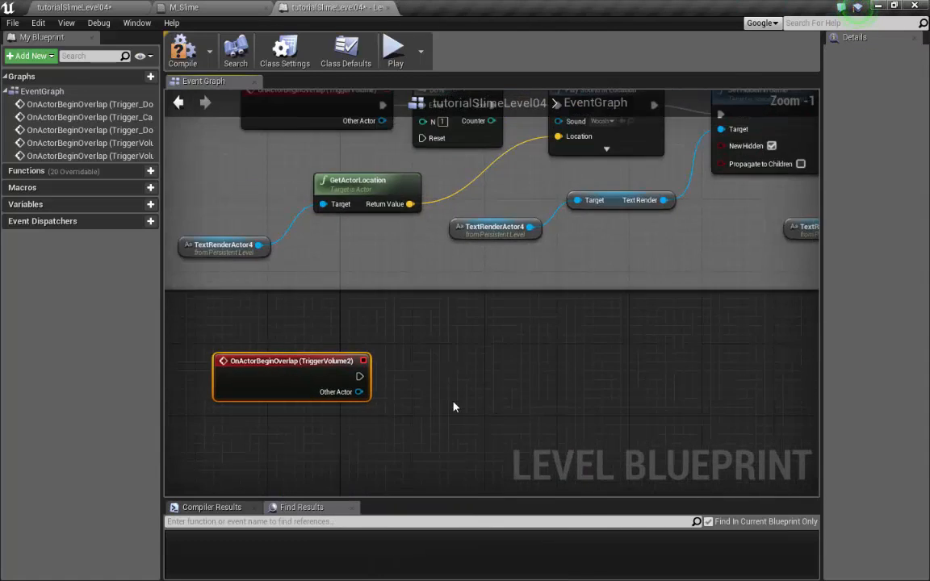
# Step: Add a Play Sound at Location node executed from the TriggerVolume2 overlap event and place it beside the event
pyautogui.moveTo(374, 383); pyautogui.dragTo(462, 377)
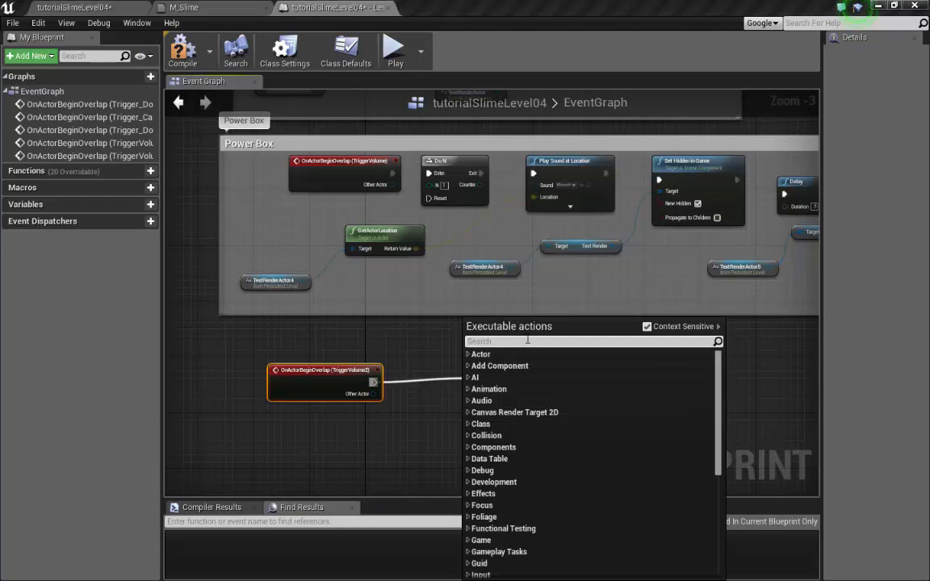
pyautogui.write('play soun')
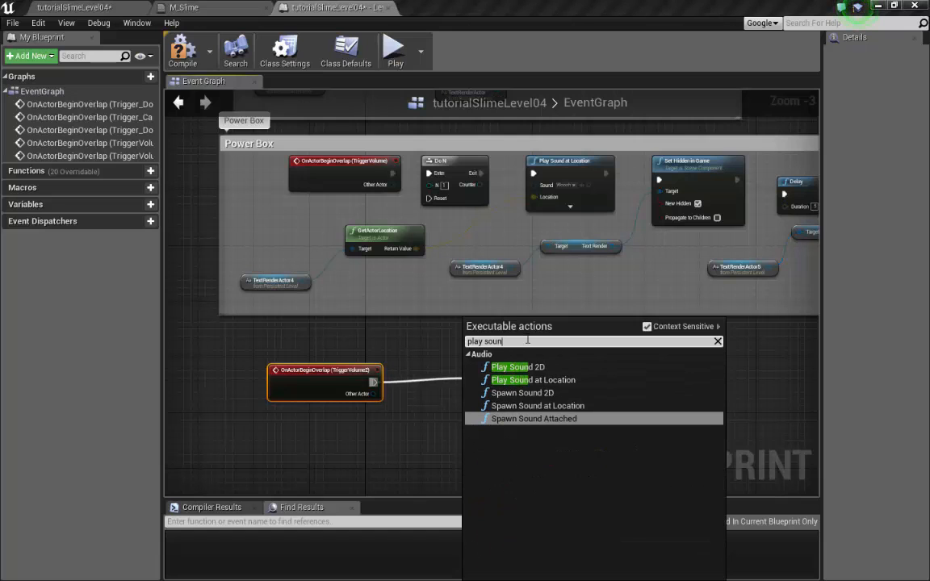
pyautogui.write('d')
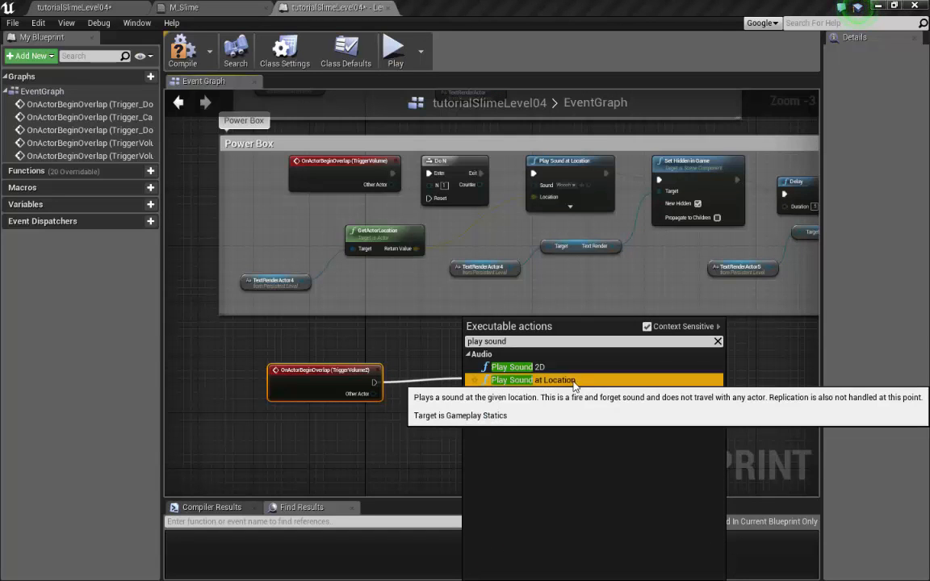
pyautogui.click(533, 381)
pyautogui.moveTo(507, 377); pyautogui.dragTo(507, 371)
pyautogui.moveTo(514, 445); pyautogui.dragTo(522, 412, button='right')
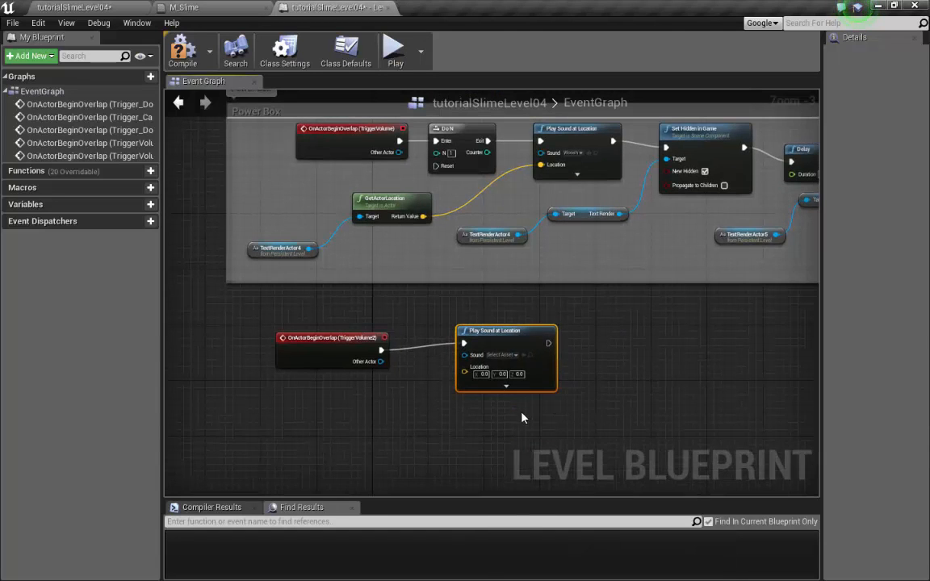
# Step: Add a reference to TextRenderActor6 below the TriggerVolume2 event and begin adding a source node for Play Sound at Location's Location input
pyautogui.click(121, 10)
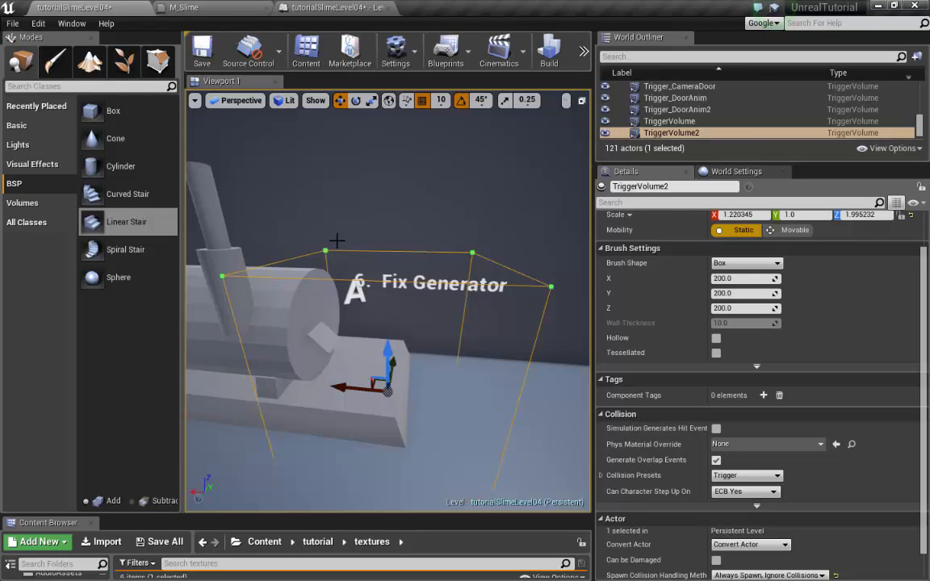
pyautogui.click(365, 281)
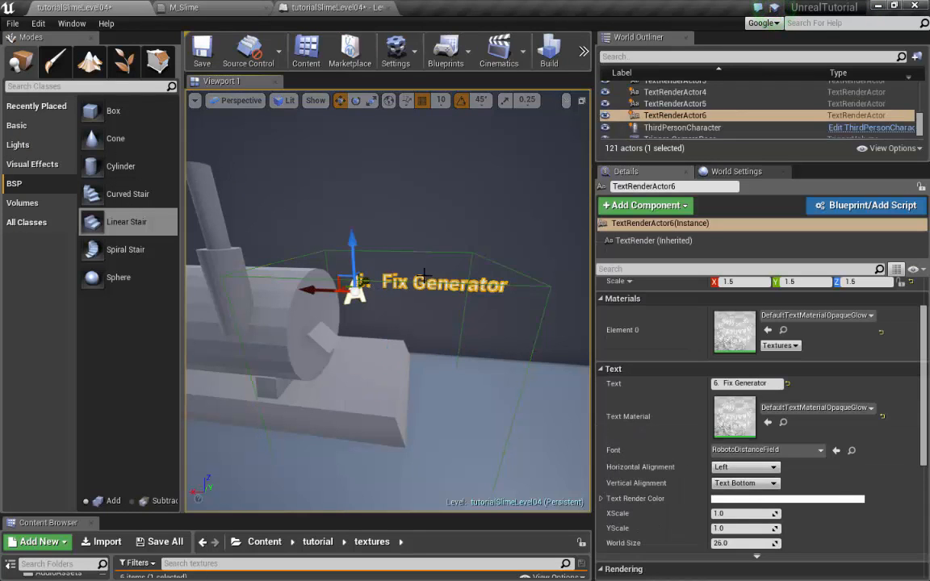
pyautogui.click(337, 7)
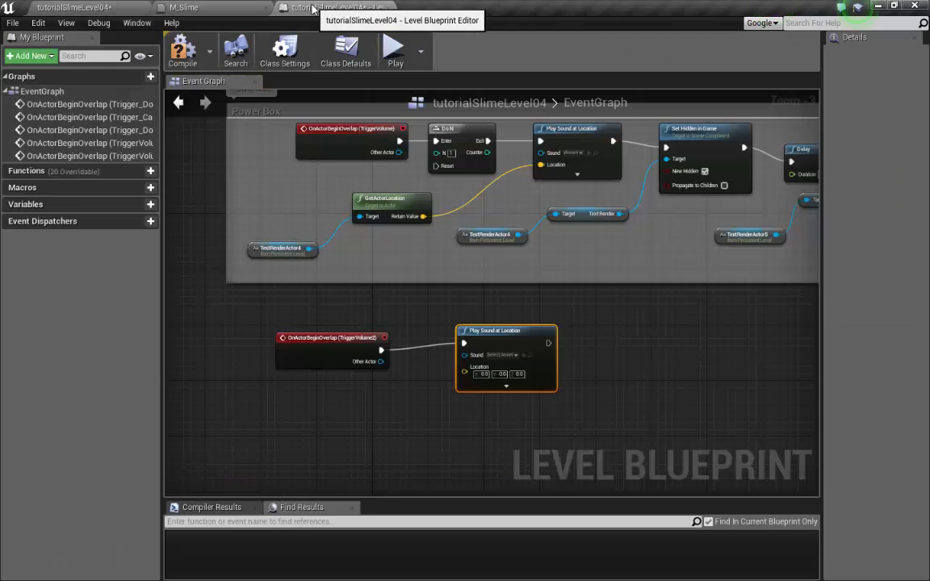
pyautogui.rightClick(337, 432)
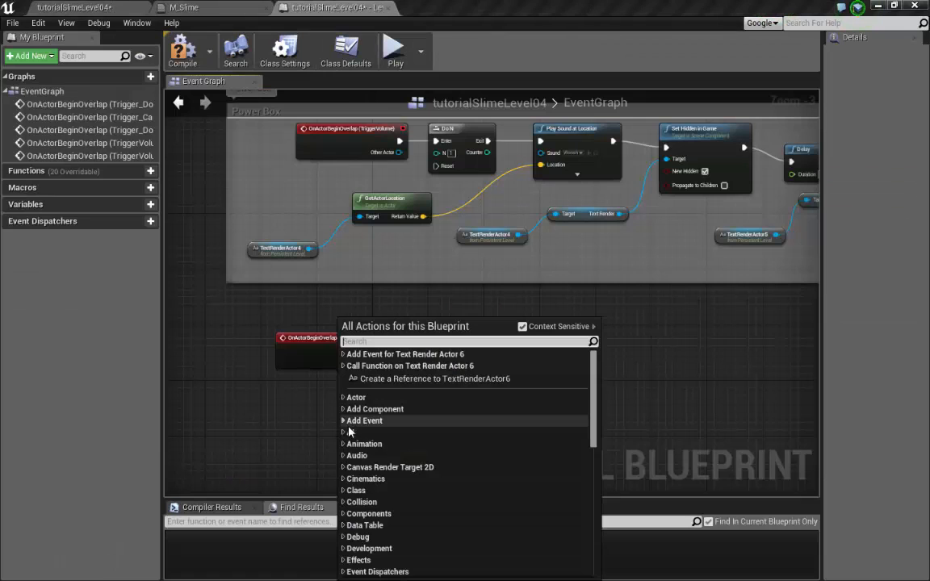
pyautogui.click(428, 379)
pyautogui.moveTo(383, 430); pyautogui.dragTo(375, 416)
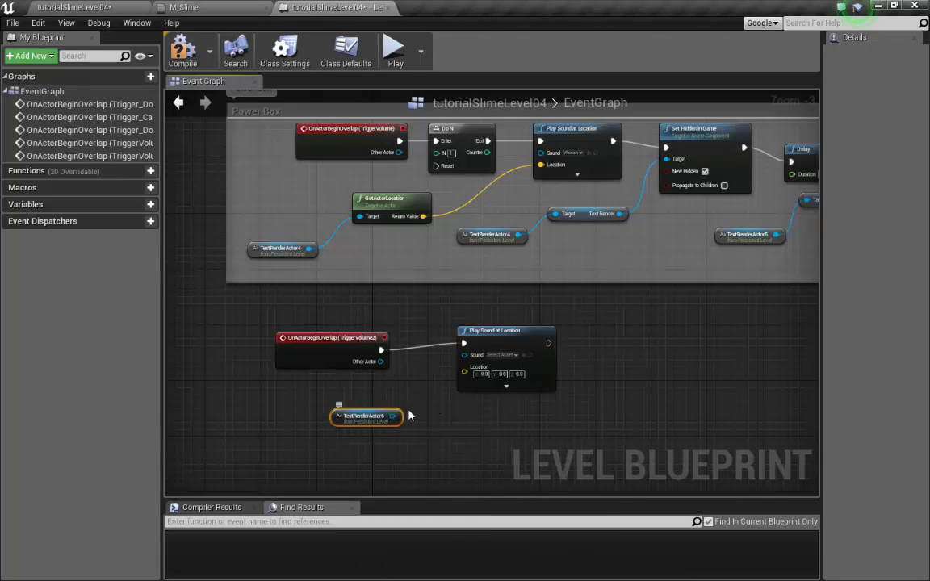
pyautogui.moveTo(464, 376); pyautogui.dragTo(433, 322)
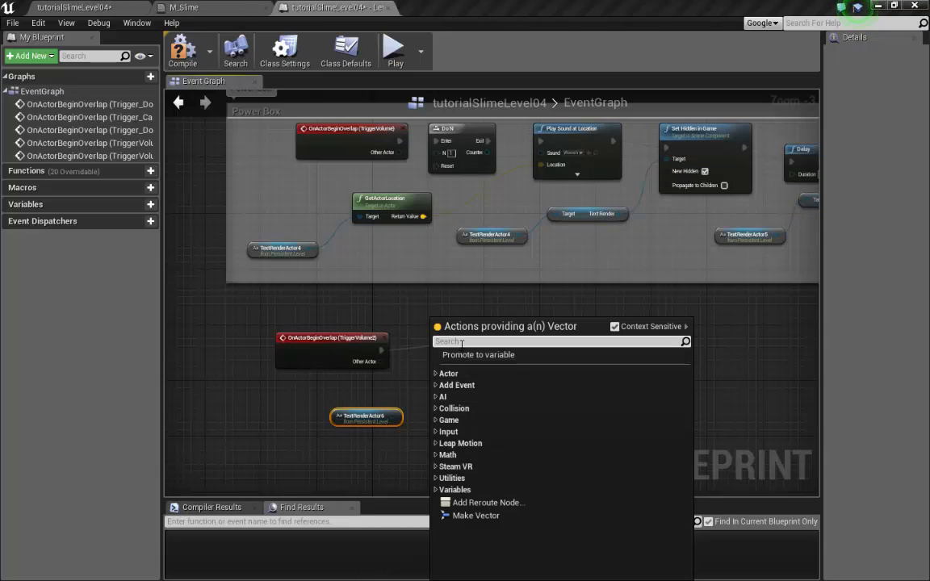
# Step: Add a GetActorLocation node feeding the Location input of the new Play Sound at Location node, placed to its lower left
pyautogui.write('get actor')
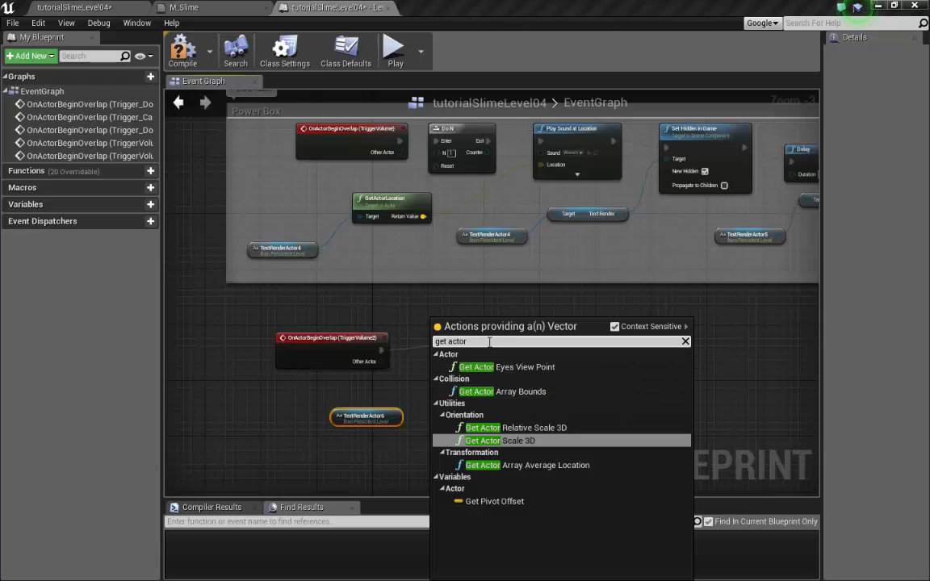
pyautogui.write('loca')
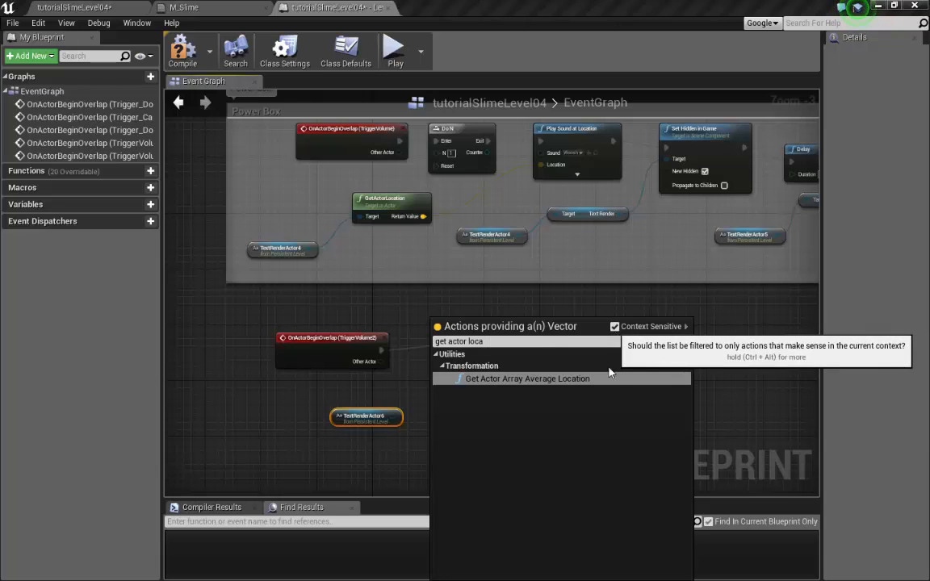
pyautogui.click(643, 328)
pyautogui.click(497, 440)
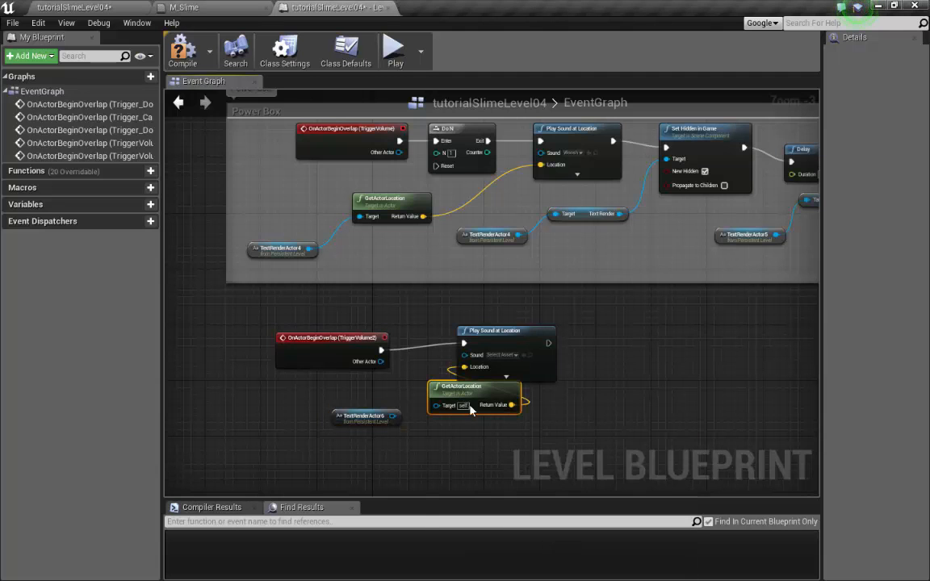
pyautogui.moveTo(467, 391); pyautogui.dragTo(406, 392)
# Step: Space out the TextRenderActor6 reference and connect it to the Target input of the new GetActorLocation node
pyautogui.moveTo(361, 424); pyautogui.dragTo(337, 451, button='right')
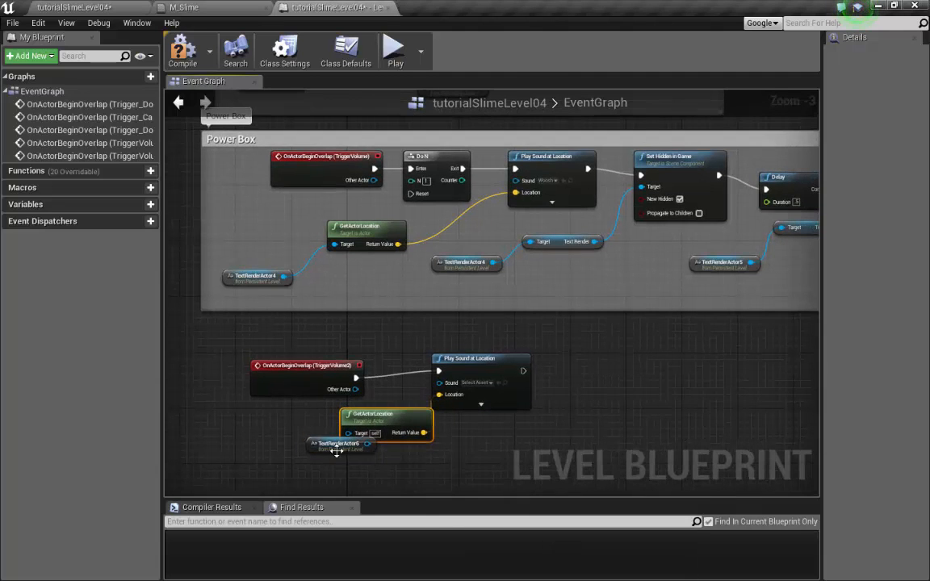
pyautogui.moveTo(337, 451); pyautogui.dragTo(232, 465)
pyautogui.moveTo(371, 415); pyautogui.dragTo(344, 430)
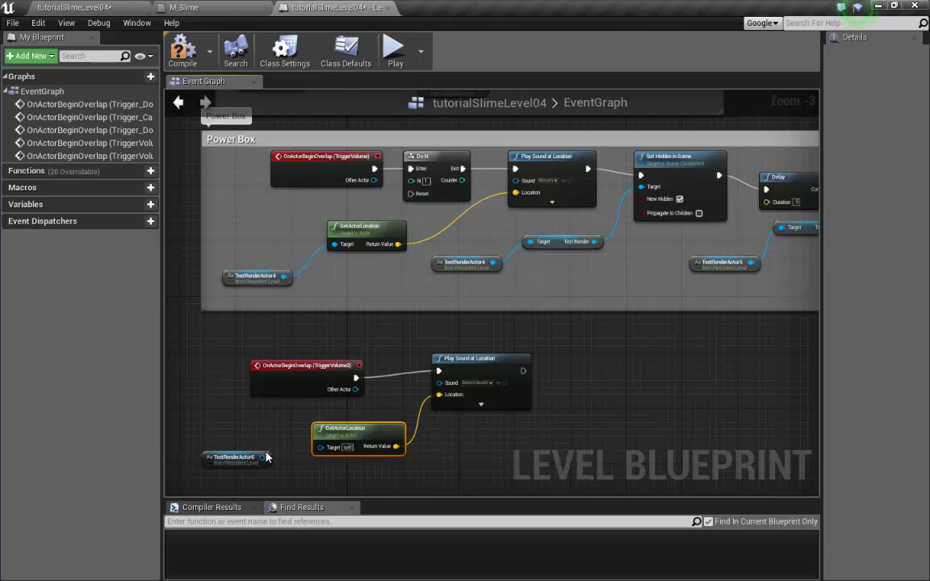
pyautogui.moveTo(263, 456); pyautogui.dragTo(321, 448)
pyautogui.moveTo(475, 461); pyautogui.dragTo(485, 456, button='right')
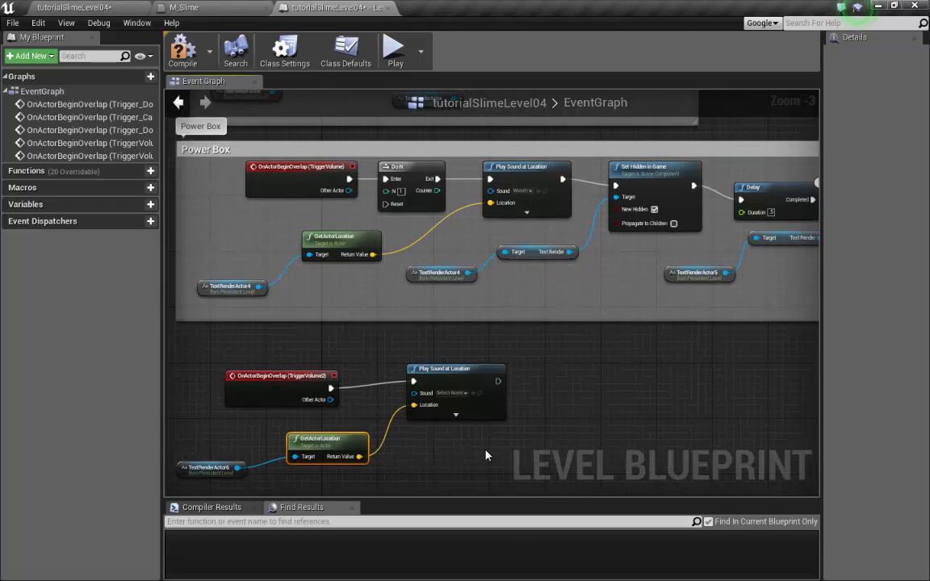
# Step: Add a Set Hidden in Game node executed after the TriggerVolume2 chain's Play Sound at Location node
pyautogui.moveTo(508, 389); pyautogui.dragTo(442, 375, button='right')
pyautogui.moveTo(431, 368); pyautogui.dragTo(521, 370)
pyautogui.write('set h')
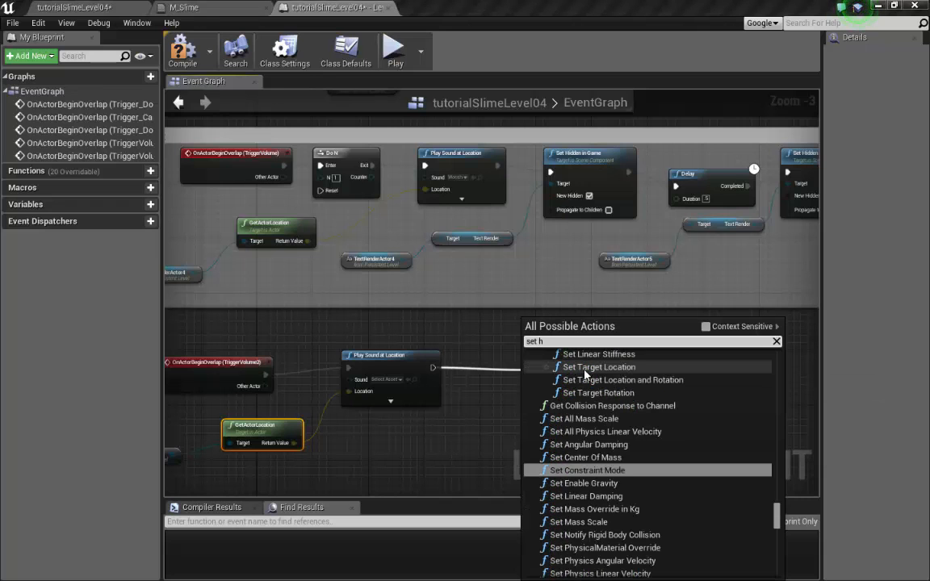
pyautogui.write('idden')
pyautogui.click(585, 372)
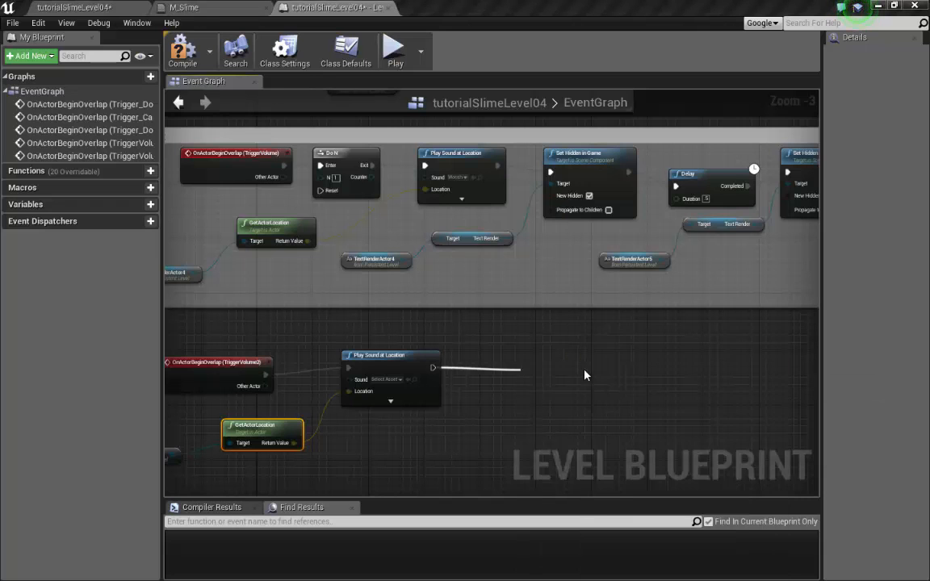
pyautogui.moveTo(506, 410); pyautogui.dragTo(506, 373, button='right')
# Step: Duplicate the TextRenderActor6 reference and connect it through its Text Render component to the Set Hidden in Game target
pyautogui.moveTo(278, 415); pyautogui.dragTo(396, 399, button='right')
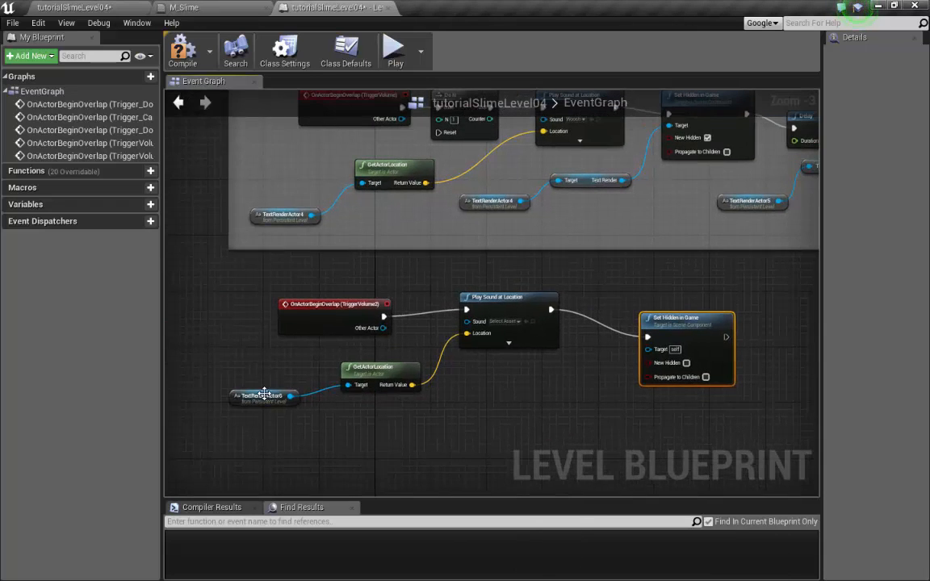
pyautogui.click(263, 395)
pyautogui.hotkey('ctrl', 'w')
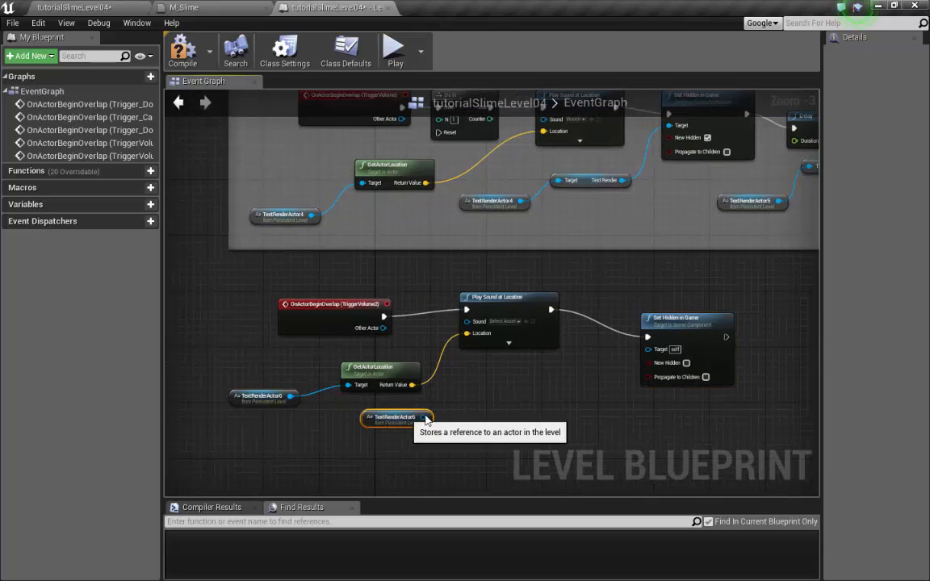
pyautogui.moveTo(420, 417); pyautogui.dragTo(523, 372)
pyautogui.moveTo(581, 382); pyautogui.dragTo(648, 349)
# Step: Spread out the TextRenderActor6 and Text Render nodes beside Set Hidden in Game, leaving New Hidden unchecked
pyautogui.click(687, 360)
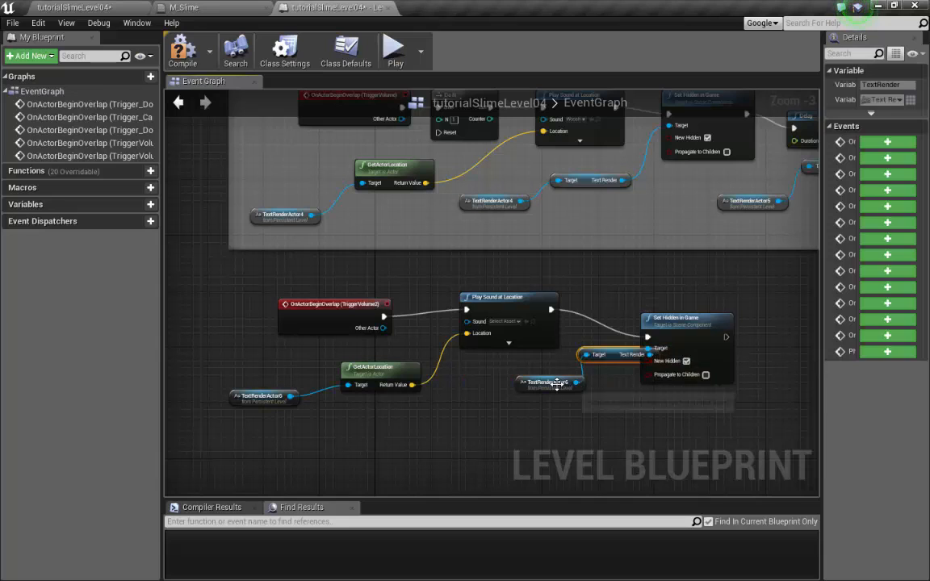
pyautogui.moveTo(549, 382); pyautogui.dragTo(494, 403)
pyautogui.moveTo(610, 355); pyautogui.dragTo(582, 367)
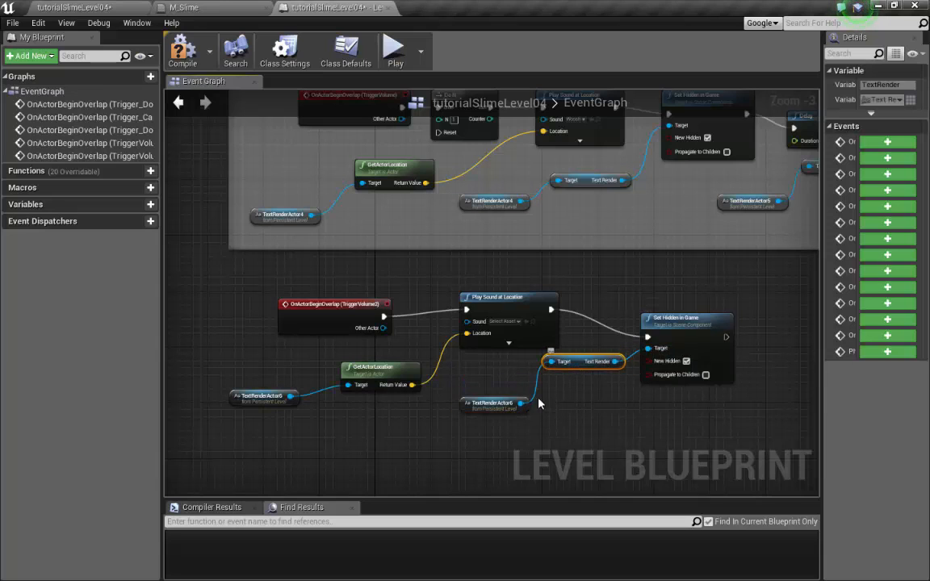
pyautogui.moveTo(496, 403); pyautogui.dragTo(483, 402)
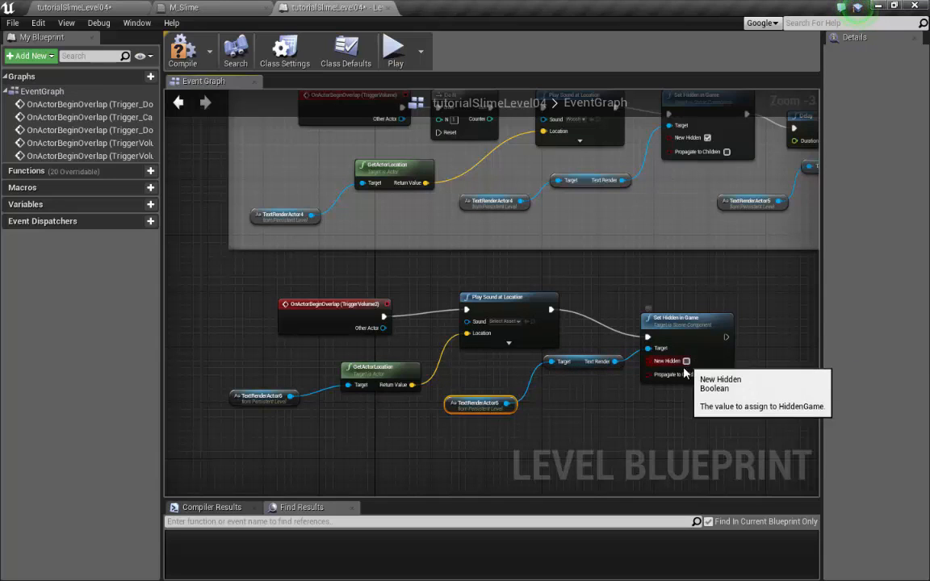
pyautogui.click(687, 360)
# Step: Duplicate the "6. Fix Generator" text actor in place in the level viewport
pyautogui.click(121, 7)
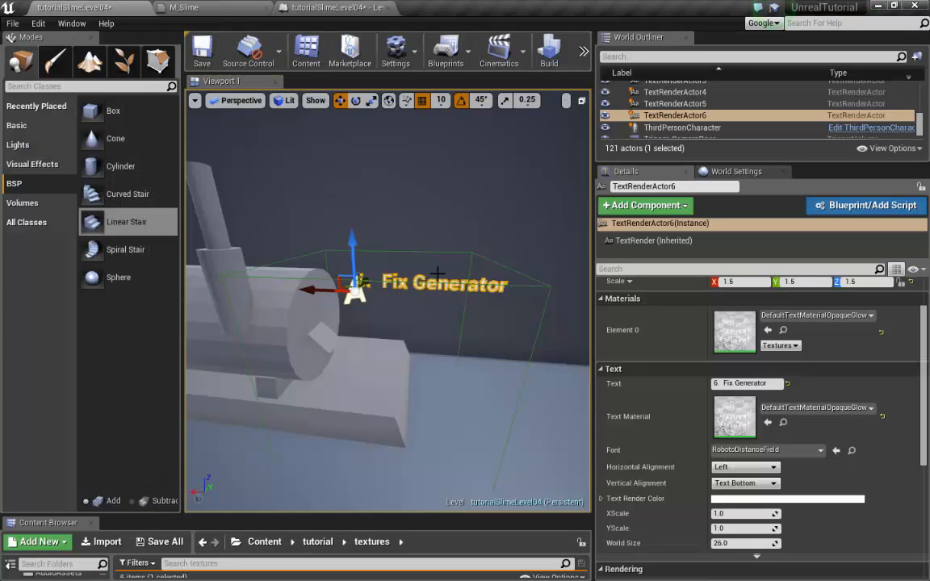
pyautogui.moveTo(430, 322); pyautogui.dragTo(588, 344, button='right')
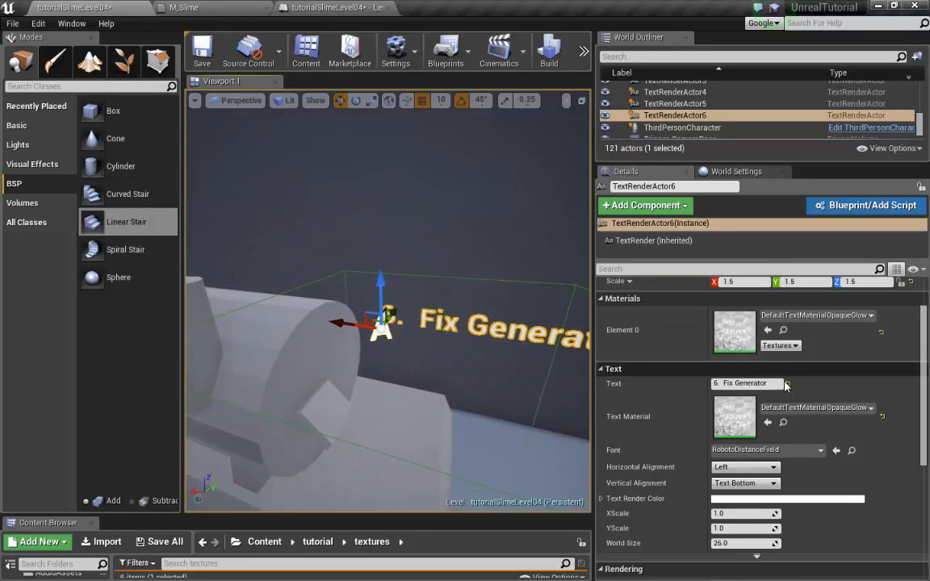
pyautogui.scroll(-5, 782, 436)
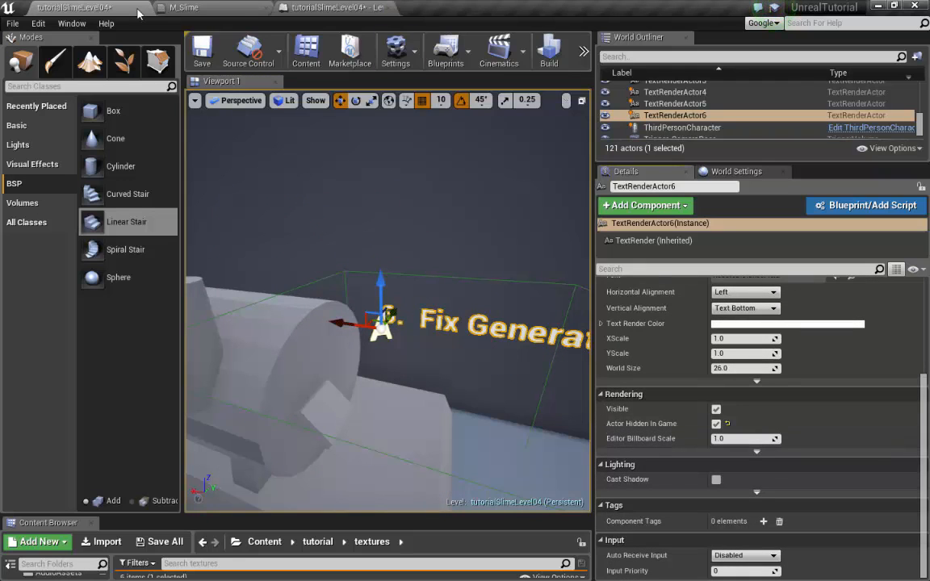
pyautogui.moveTo(444, 226)
pyautogui.mouseDown(button='right')
pyautogui.moveTo(545, 219)
pyautogui.moveTo(476, 211)
pyautogui.moveTo(443, 230)
pyautogui.mouseUp(button='right')
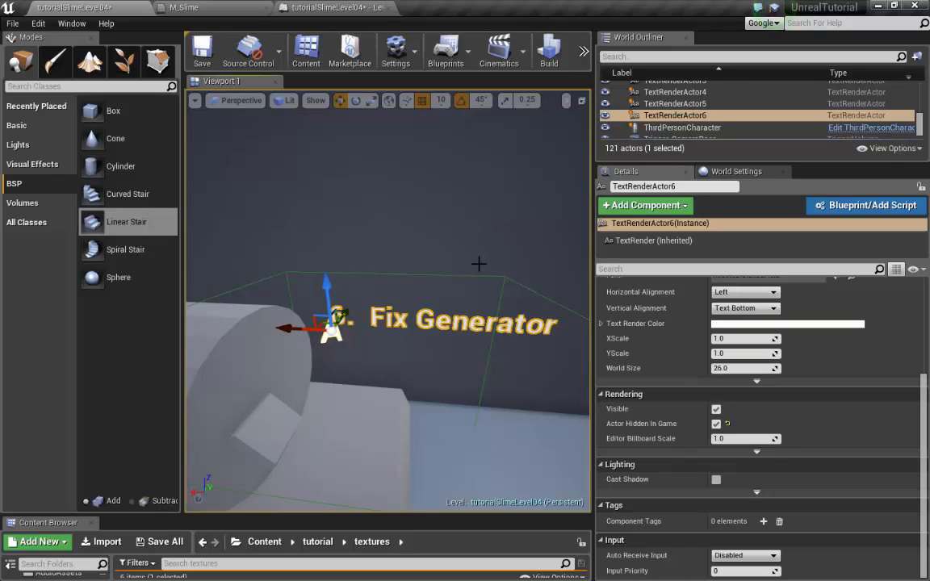
pyautogui.moveTo(479, 264); pyautogui.dragTo(427, 342, button='right')
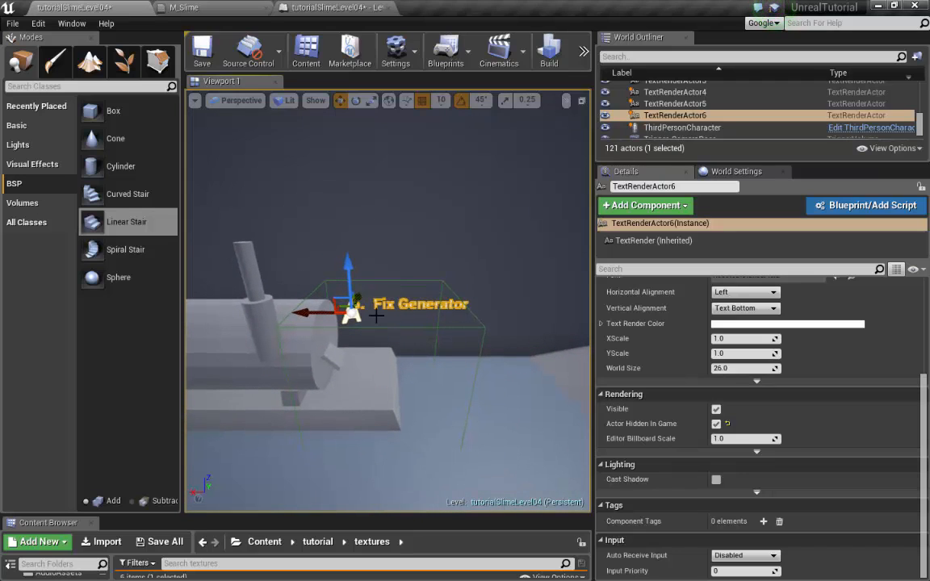
pyautogui.scroll(2, 373, 313)
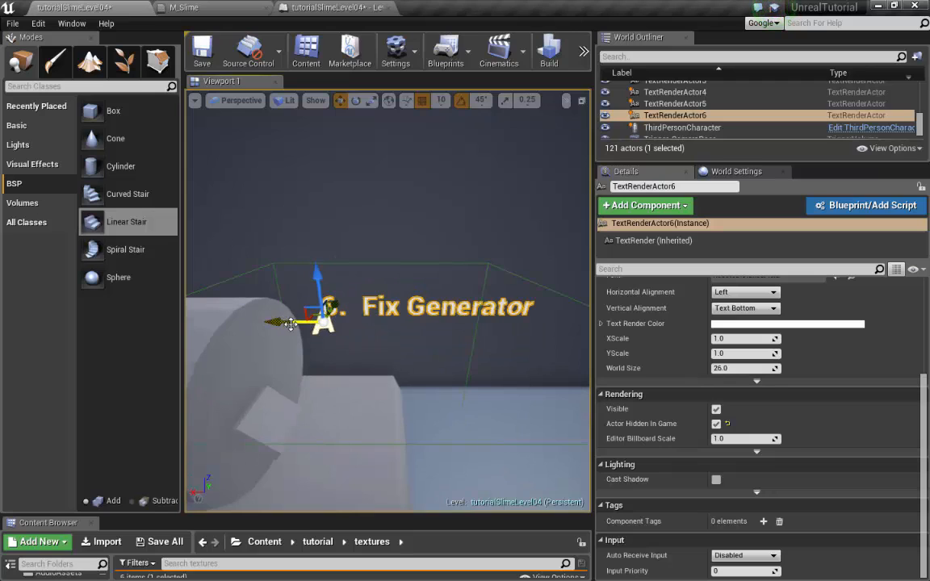
pyautogui.keyDown('alt'); pyautogui.moveTo(308, 324); pyautogui.dragTo(313, 336); pyautogui.keyUp('alt')
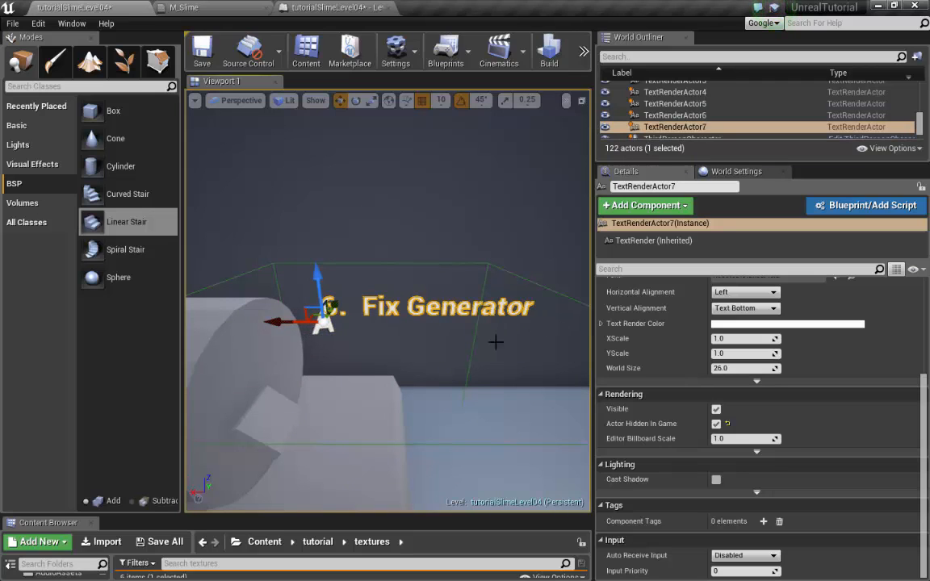
# Step: Change the duplicated text actor's text to "Hit the Power Button"
pyautogui.scroll(-3, 496, 342)
pyautogui.moveTo(292, 315); pyautogui.dragTo(291, 317)
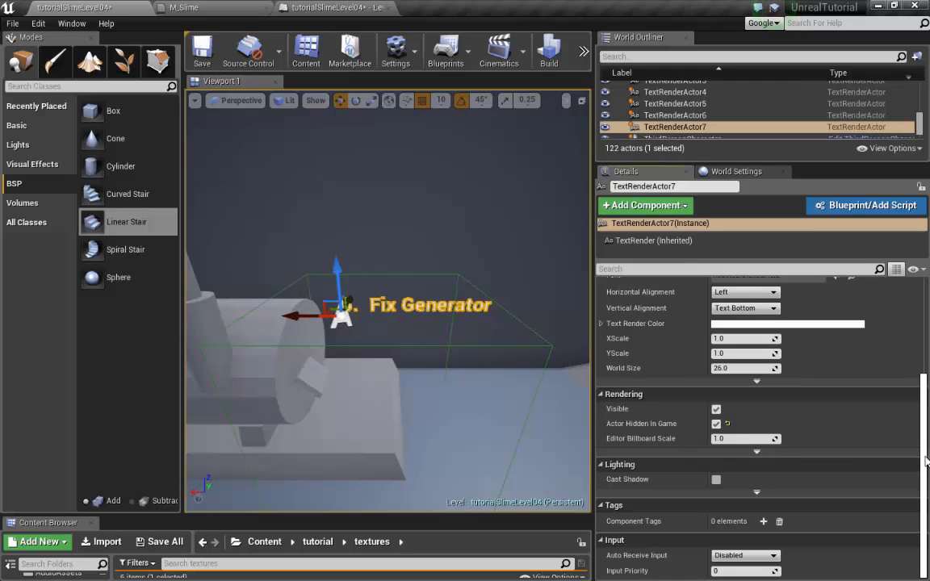
pyautogui.scroll(5, 825, 403)
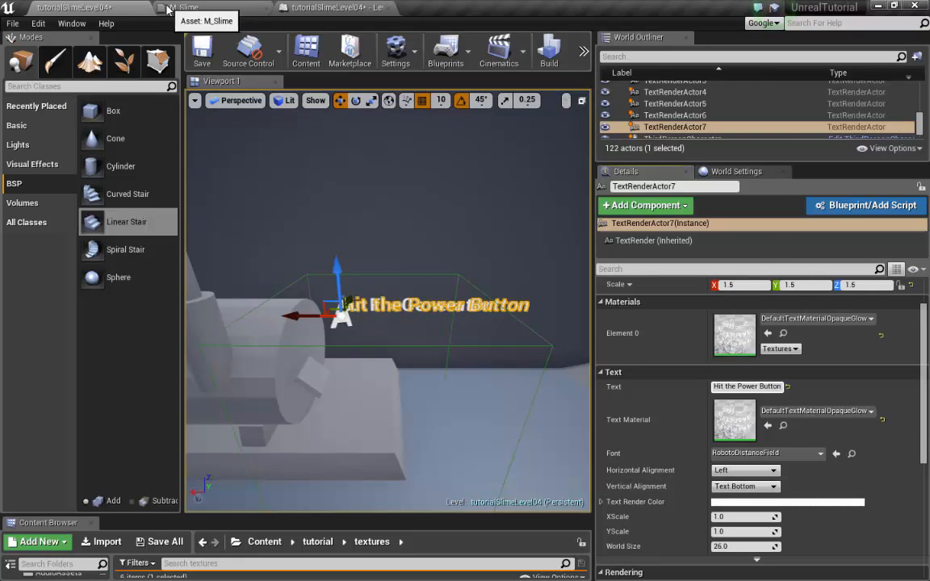
# Step: In the level blueprint, add a Delay node after Set Hidden in Game with a duration of 2
pyautogui.click(300, 10)
pyautogui.moveTo(602, 427); pyautogui.dragTo(415, 396, button='right')
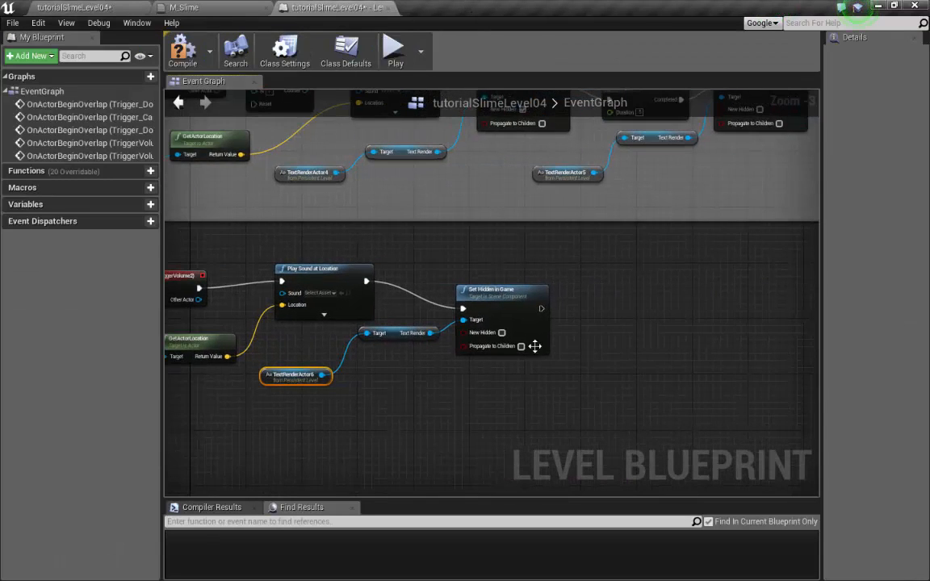
pyautogui.moveTo(542, 309); pyautogui.dragTo(597, 300)
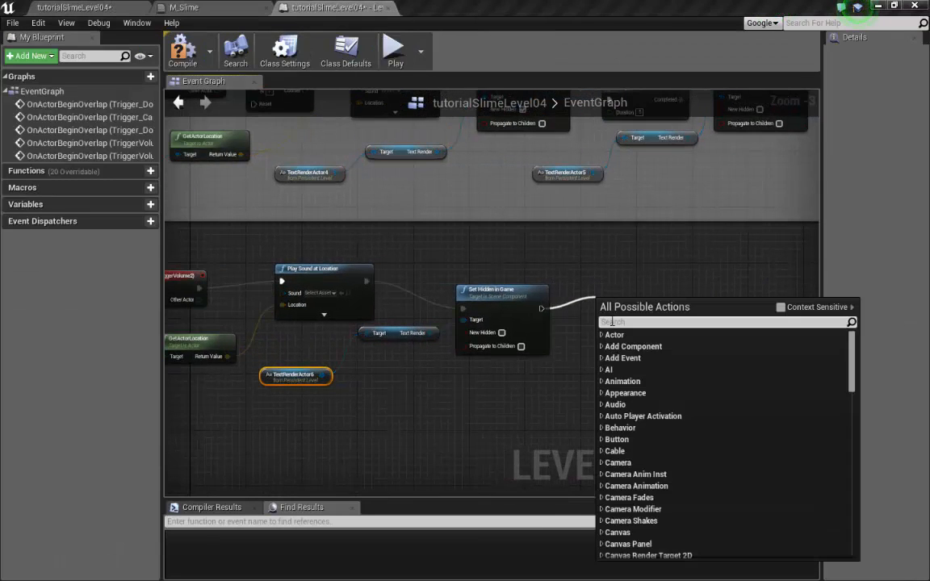
pyautogui.write('delay')
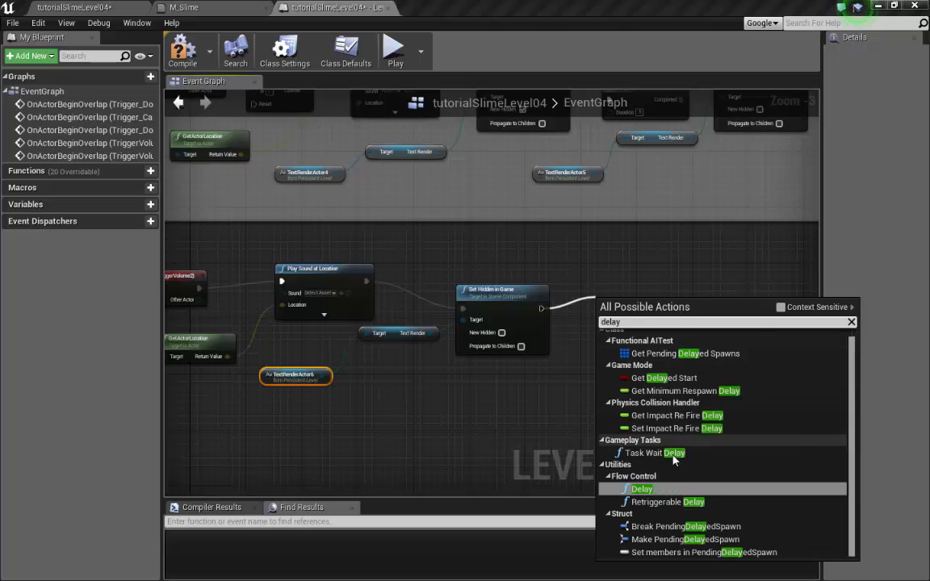
pyautogui.click(658, 488)
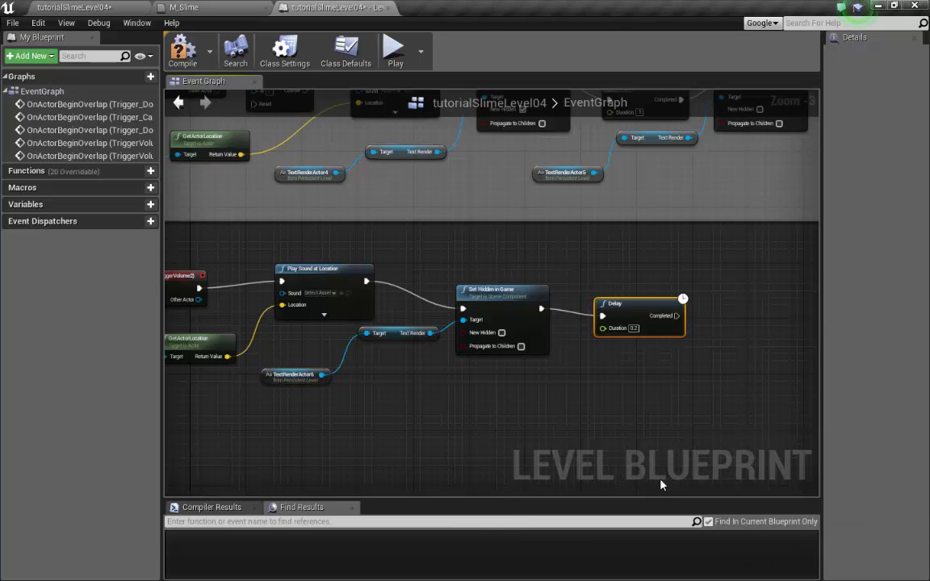
pyautogui.click(634, 329)
pyautogui.write('.3')
# Step: Copy the Set Hidden in Game node and place the copy after the Delay node
pyautogui.click(528, 316)
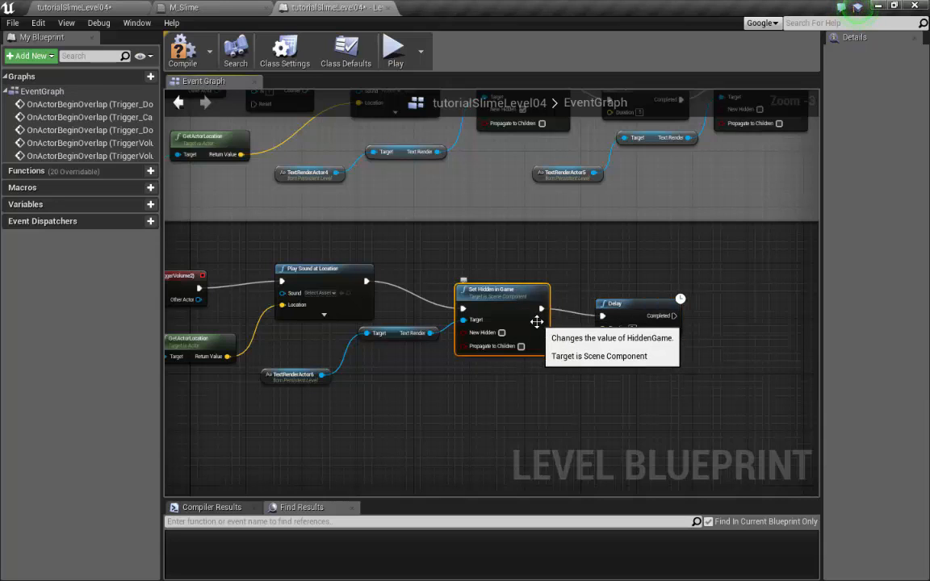
pyautogui.hotkey('ctrl', 'c')
pyautogui.hotkey('ctrl', 'v')
pyautogui.moveTo(577, 345); pyautogui.dragTo(758, 295)
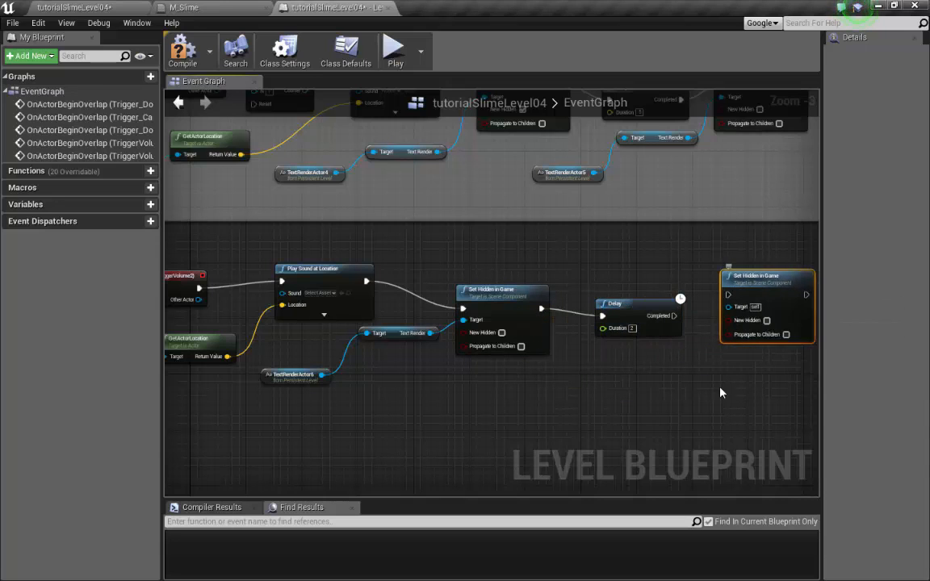
# Step: Create a reference to the selected TextRenderActor7 and connect it through Text Render to the copied Set Hidden in Game target
pyautogui.moveTo(720, 390); pyautogui.dragTo(586, 400, button='right')
pyautogui.click(121, 10)
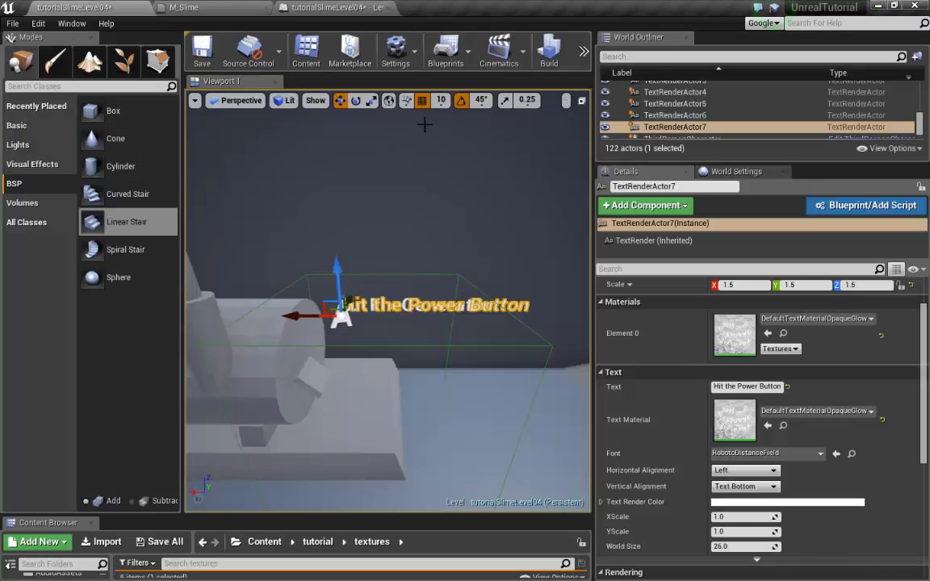
pyautogui.click(333, 8)
pyautogui.rightClick(523, 317)
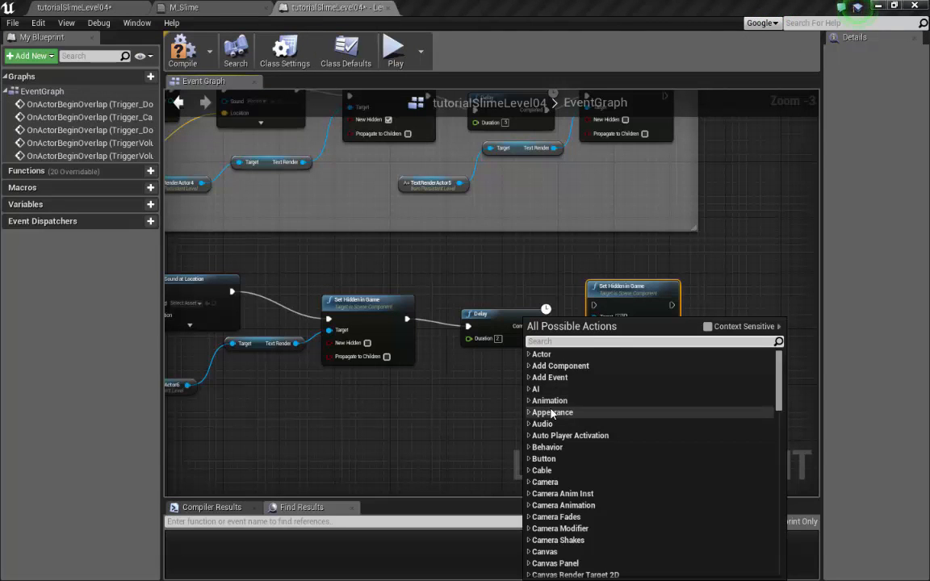
pyautogui.click(708, 326)
pyautogui.click(619, 378)
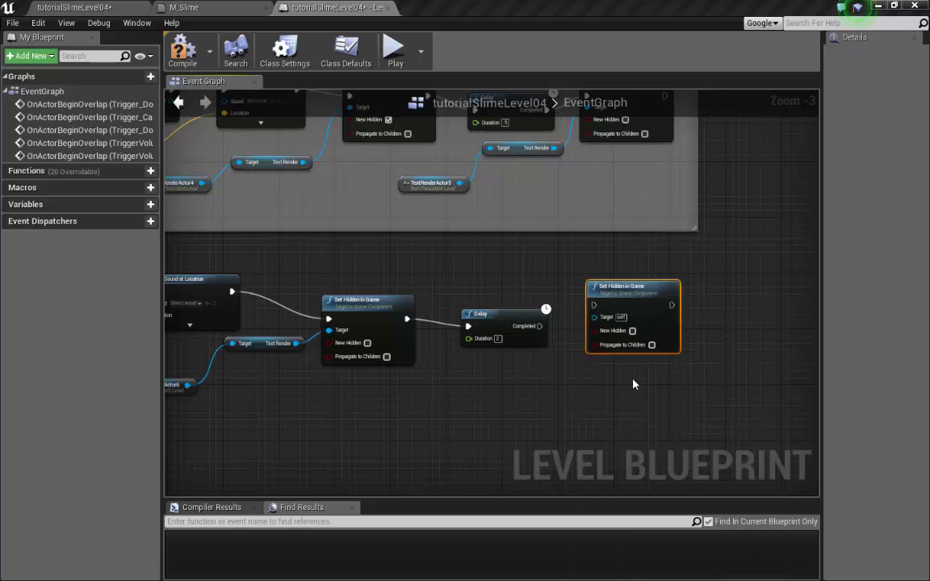
pyautogui.moveTo(587, 402); pyautogui.dragTo(658, 352)
# Step: Arrange the TextRenderActor7 nodes and connect the Delay's Completed output to the copied Set Hidden in Game node
pyautogui.moveTo(576, 334); pyautogui.dragTo(576, 376)
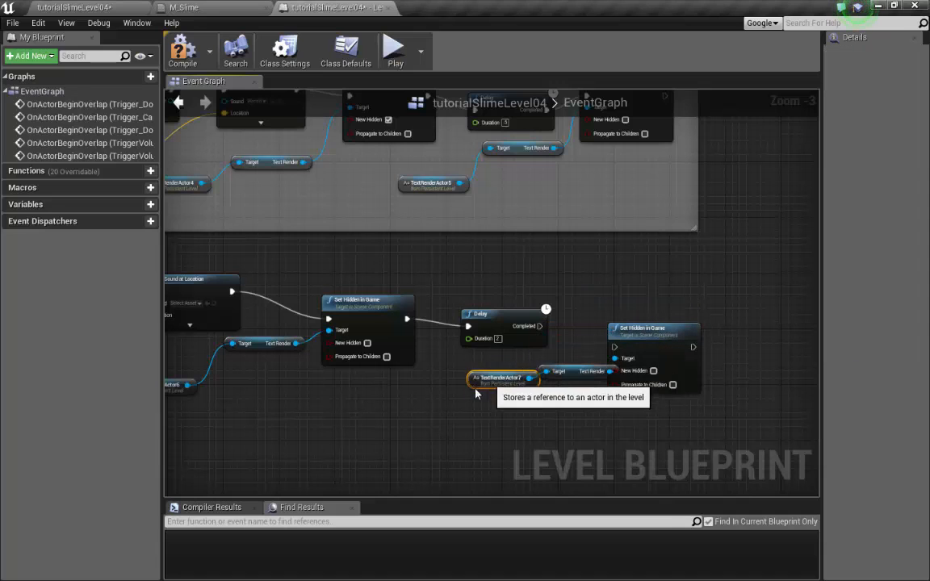
pyautogui.moveTo(518, 374); pyautogui.dragTo(448, 401)
pyautogui.click(557, 376)
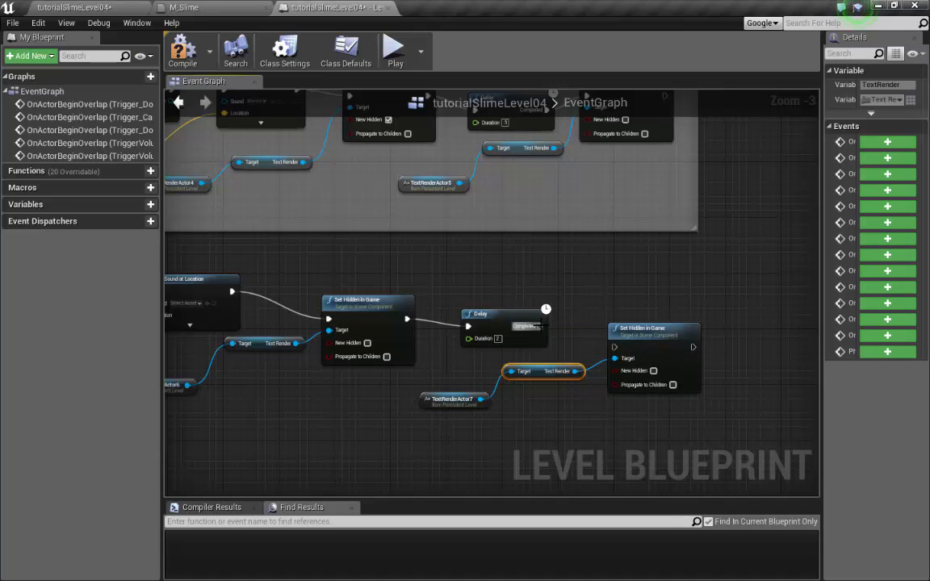
pyautogui.moveTo(538, 327); pyautogui.dragTo(626, 327)
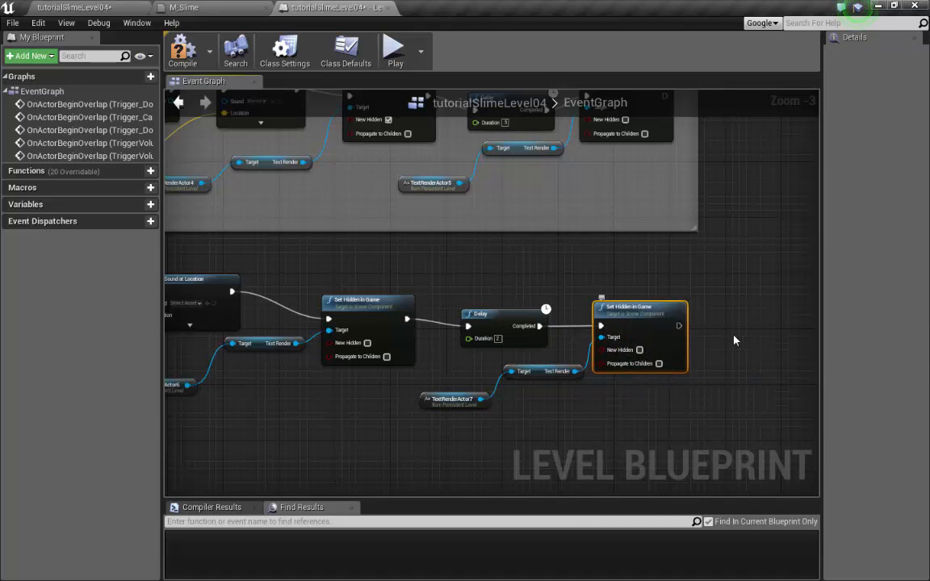
pyautogui.moveTo(734, 340); pyautogui.dragTo(701, 345, button='right')
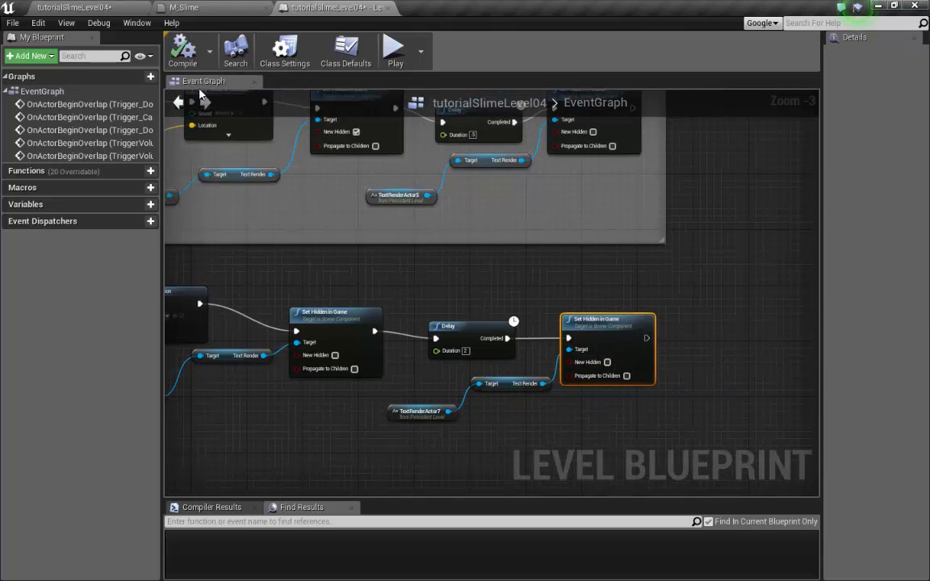
# Step: Enlarge the level viewport and start a playtest, running the character from the start tunnel to the door button beside the round opening
pyautogui.click(119, 9)
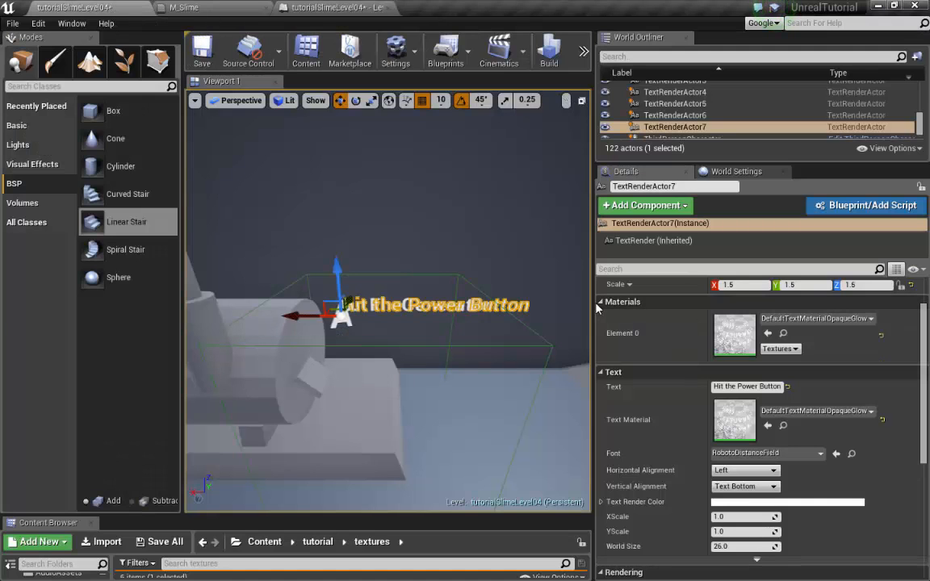
pyautogui.moveTo(591, 302); pyautogui.dragTo(828, 302)
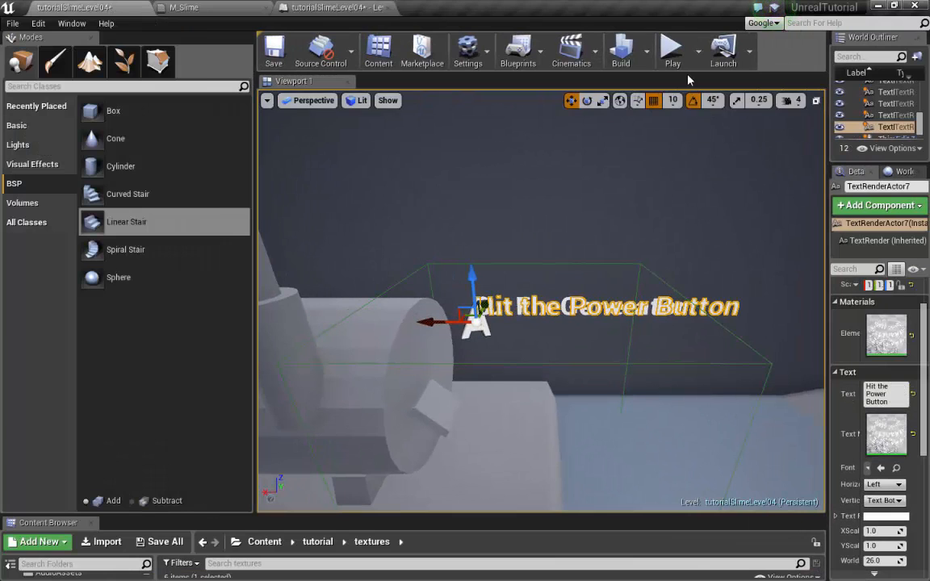
pyautogui.click(691, 123)
pyautogui.press('w')
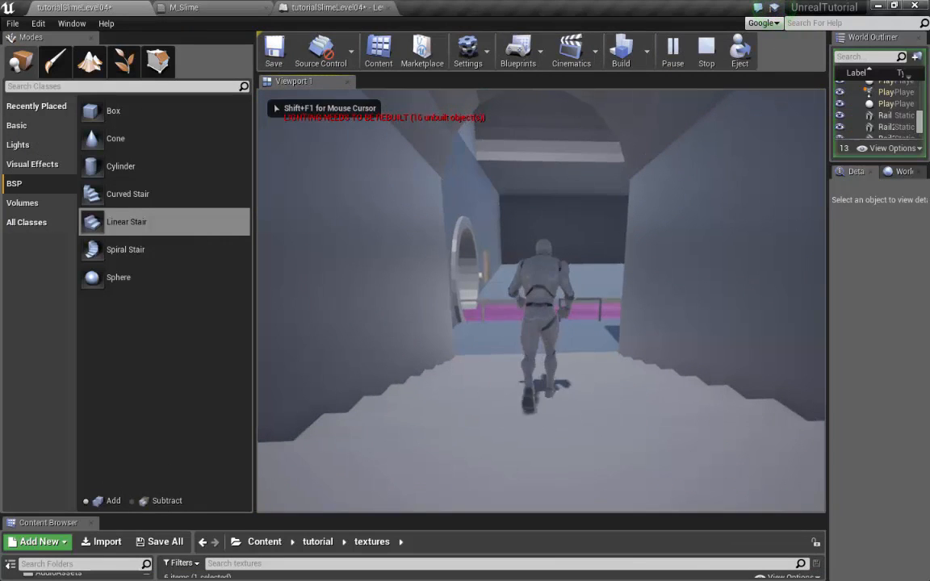
pyautogui.press('s')
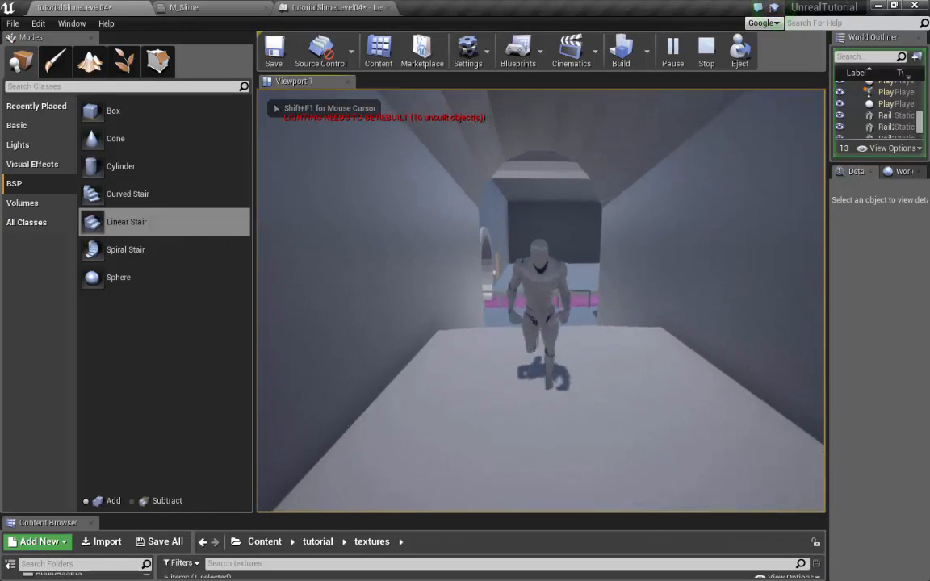
pyautogui.press('w')
pyautogui.press('d')
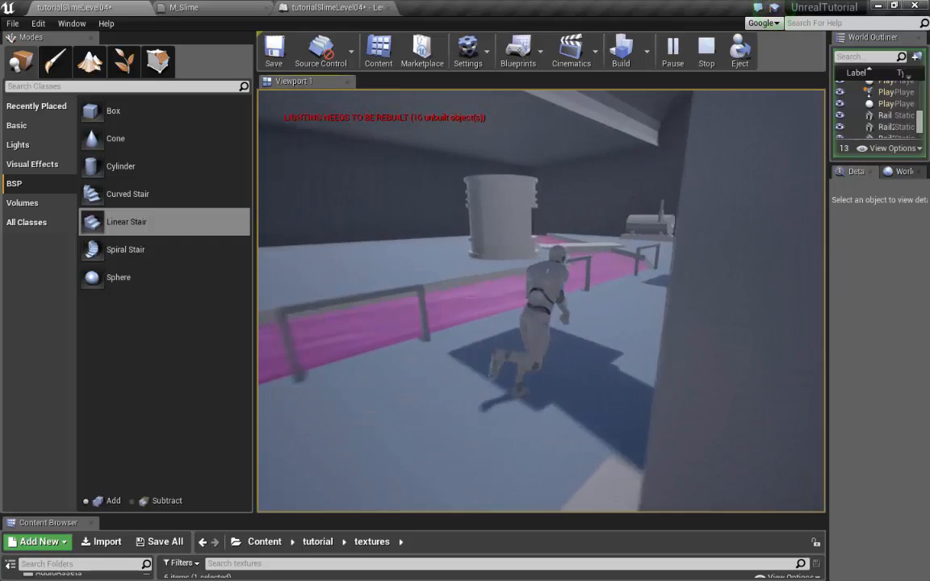
pyautogui.press('d')
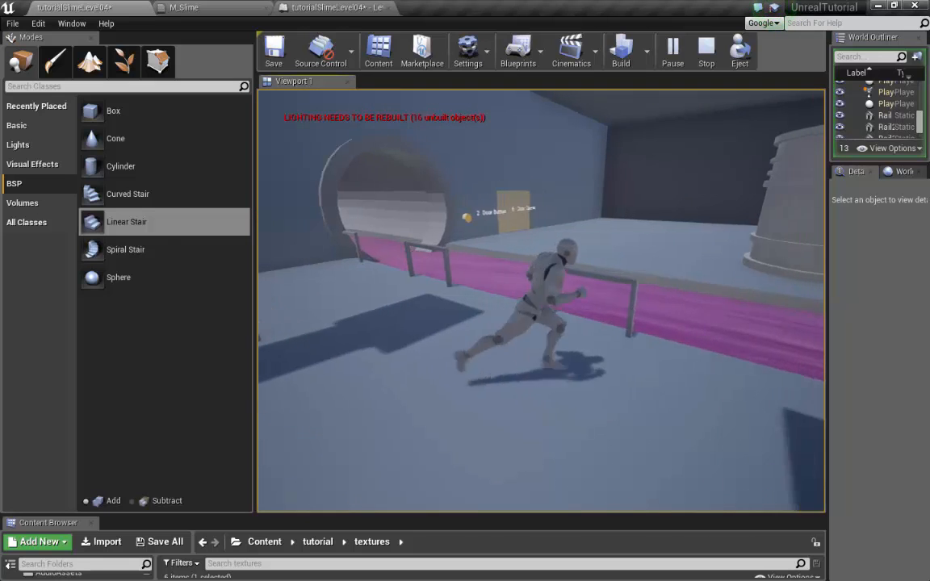
pyautogui.press('w')
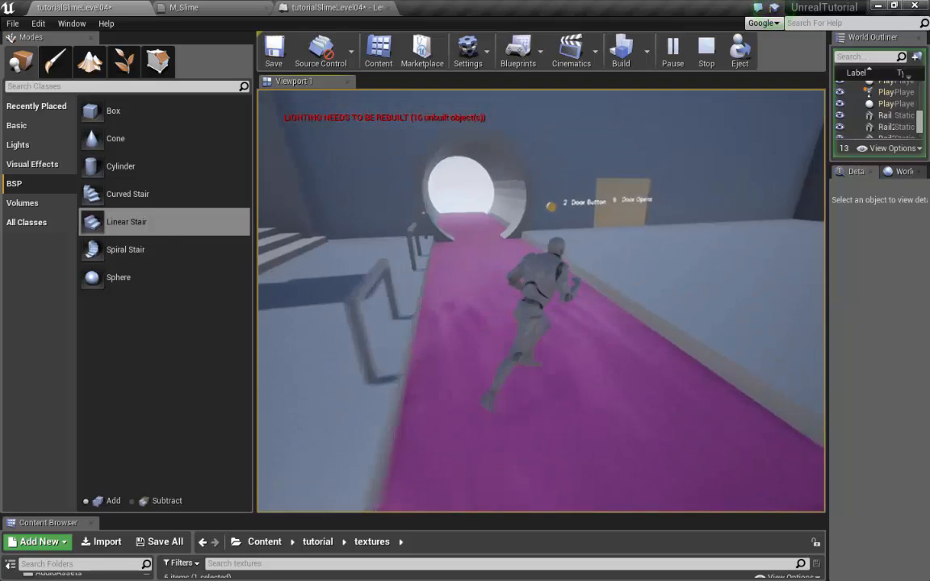
pyautogui.press('w')
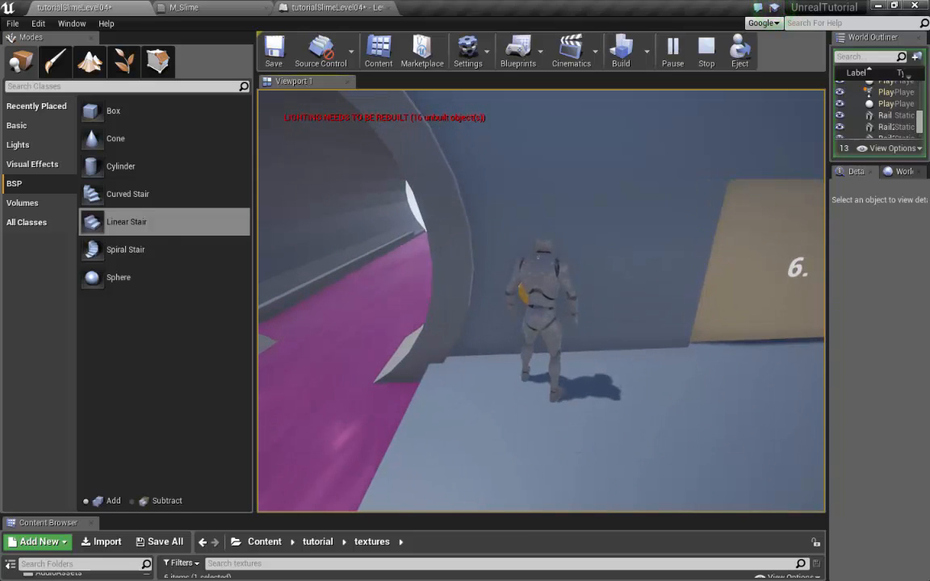
pyautogui.press('d')
pyautogui.press('w')
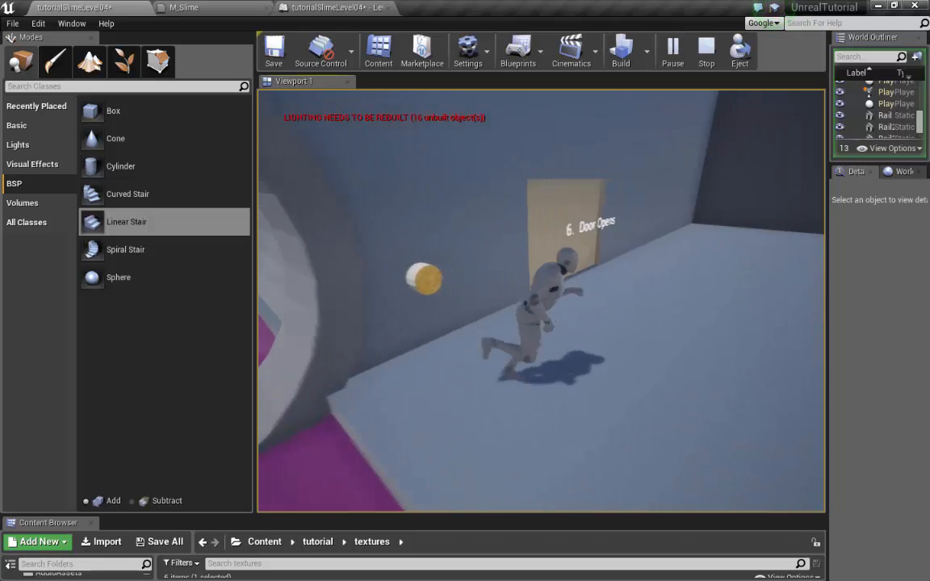
# Step: Run the character across the slime channel to the yellow power switch box, check its texts, and end the playtest
pyautogui.press('s')
pyautogui.press('w')
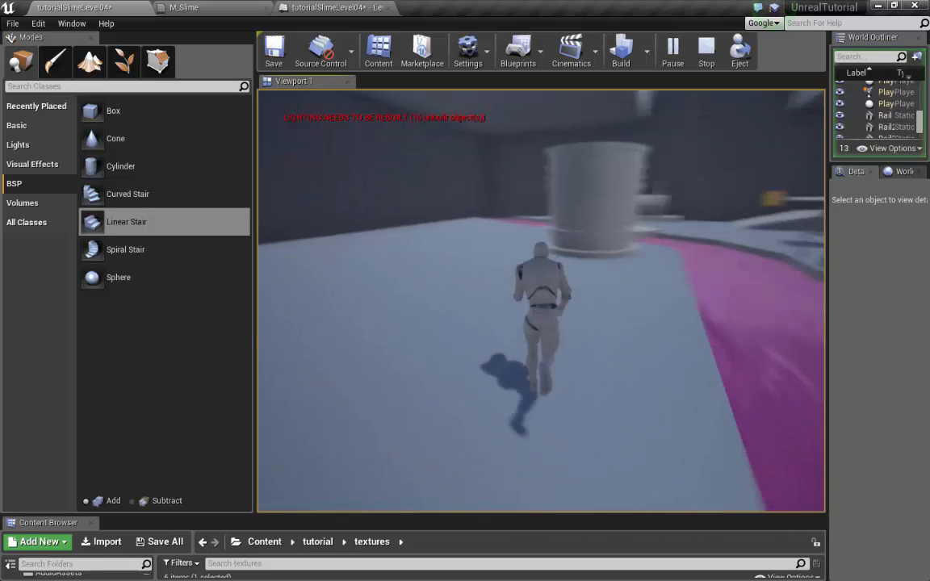
pyautogui.press('w')
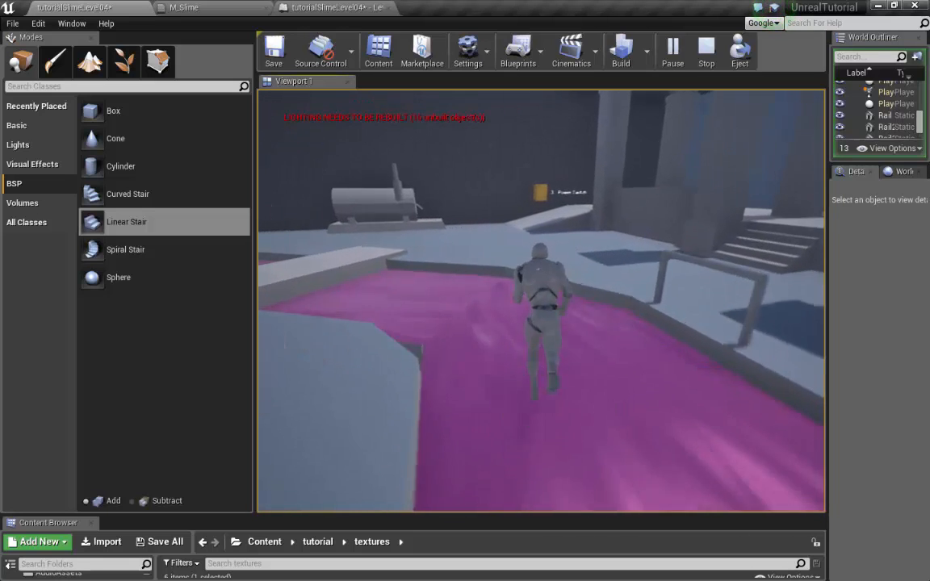
pyautogui.press('w')
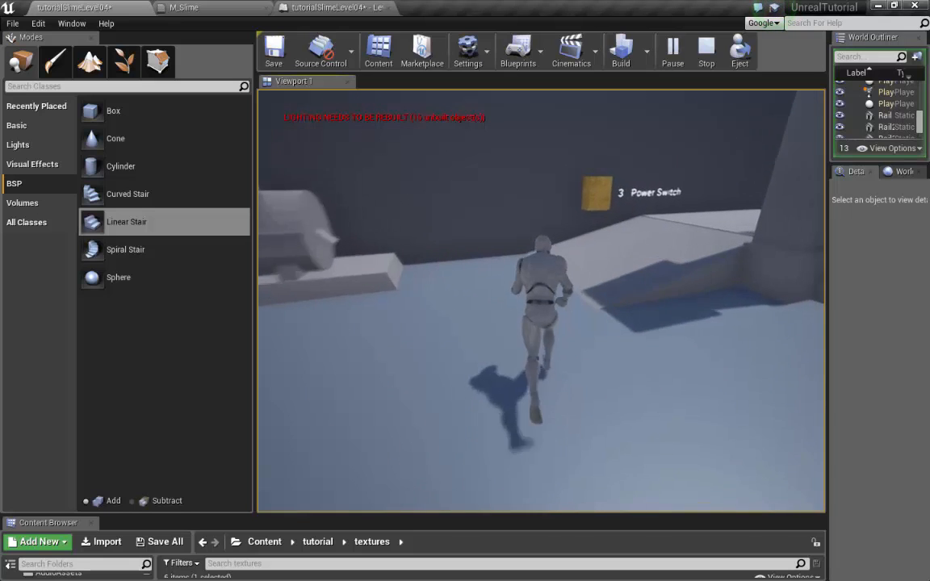
pyautogui.press('w')
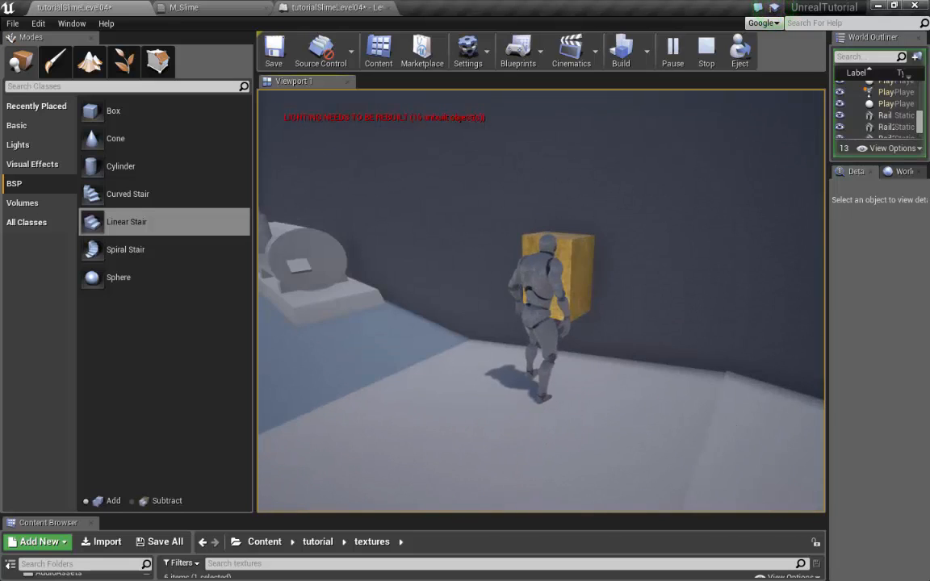
pyautogui.press('s')
pyautogui.press('a')
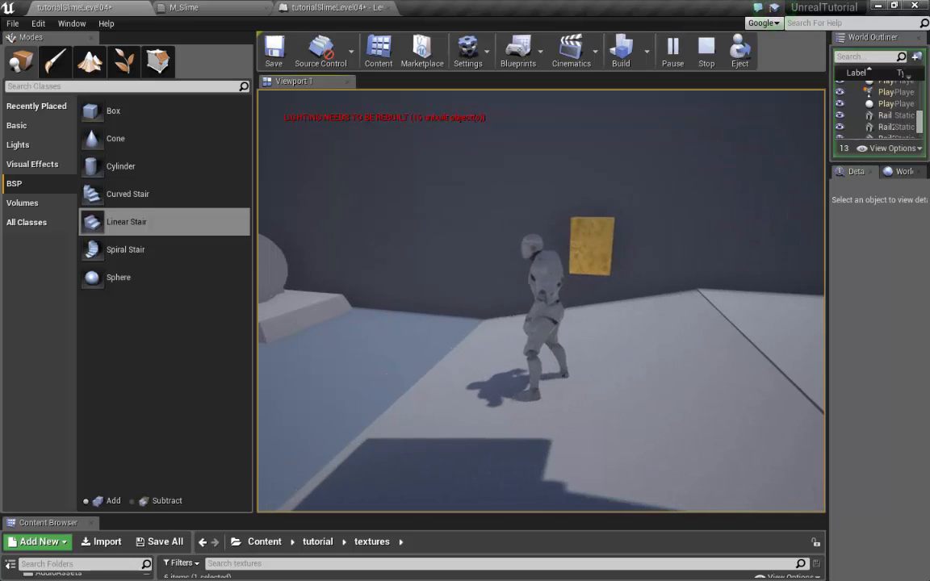
pyautogui.press('w')
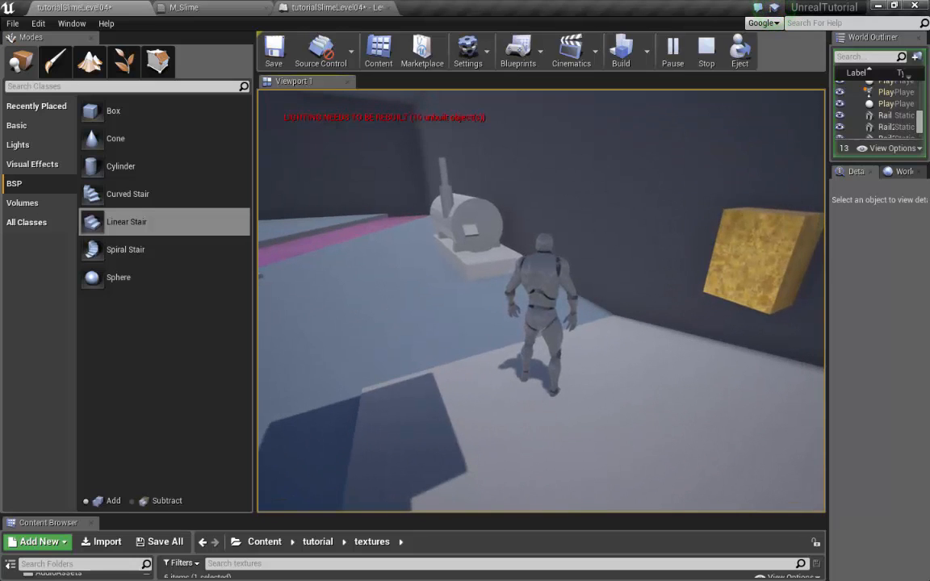
pyautogui.press('Escape')
# Step: Identify the "5. Go fix the generator" text actor and enable New Hidden on the TextRenderActor5, TextRenderActor6 and TextRenderActor7 Set Hidden in Game nodes
pyautogui.moveTo(581, 349); pyautogui.dragTo(616, 327, button='right')
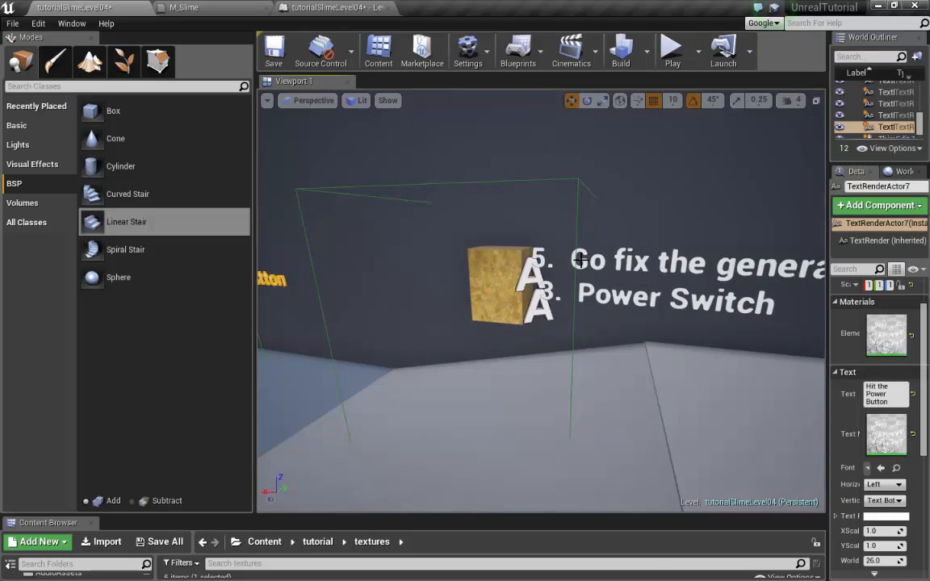
pyautogui.click(581, 261)
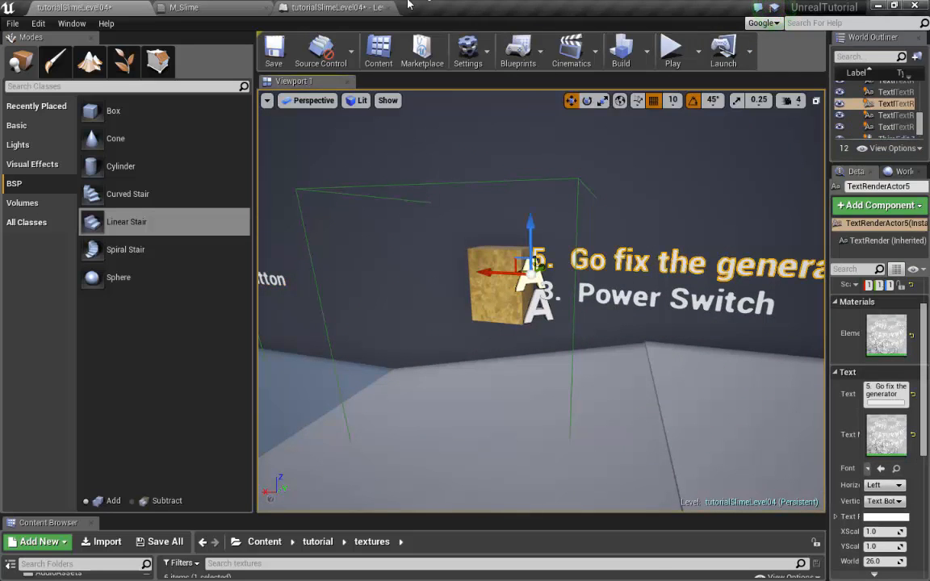
pyautogui.click(339, 7)
pyautogui.moveTo(564, 278); pyautogui.dragTo(676, 453, button='right')
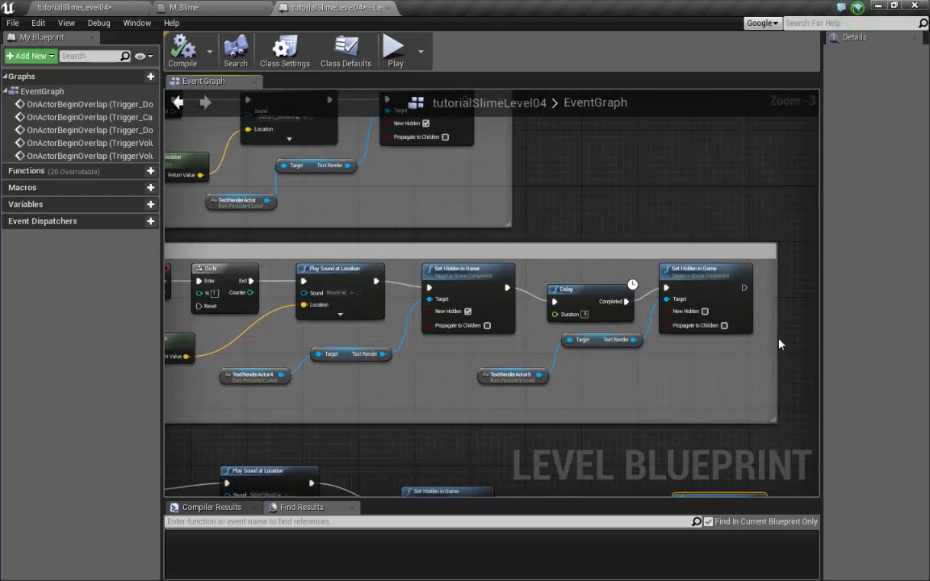
pyautogui.click(705, 311)
pyautogui.moveTo(714, 487); pyautogui.dragTo(713, 326, button='right')
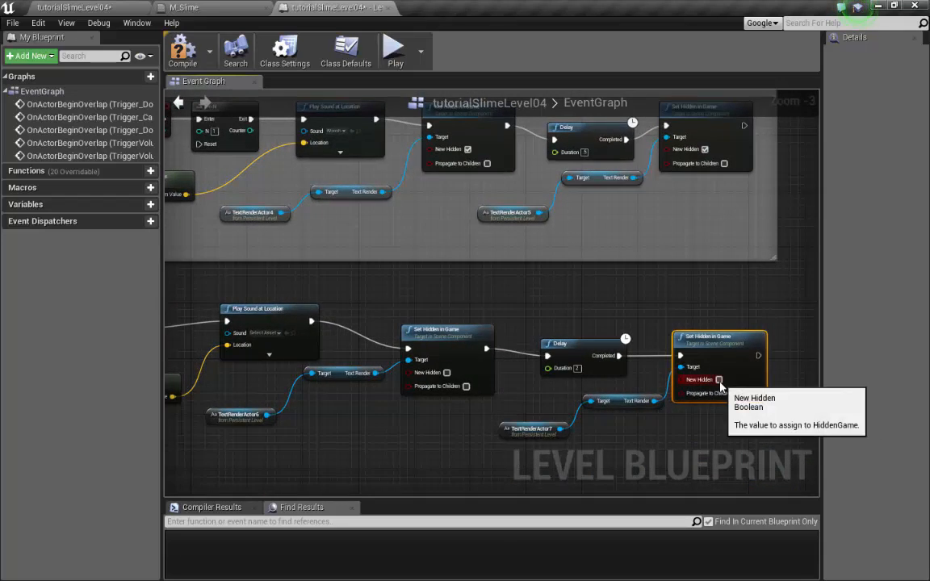
pyautogui.click(718, 379)
pyautogui.click(446, 373)
pyautogui.moveTo(462, 245); pyautogui.dragTo(550, 297, button='right')
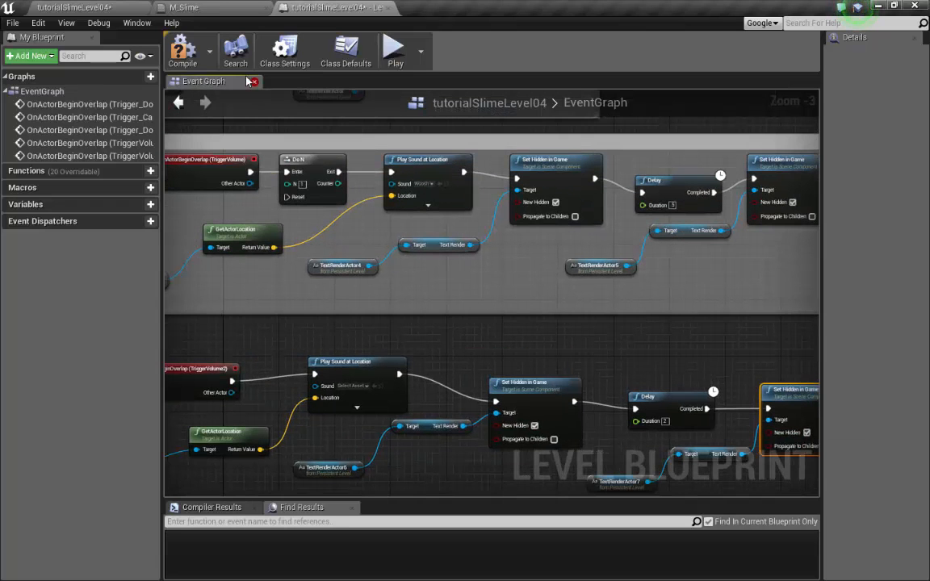
# Step: Playtest the level again, running the character to the door button and over the slime channel toward the power switch
pyautogui.click(77, 8)
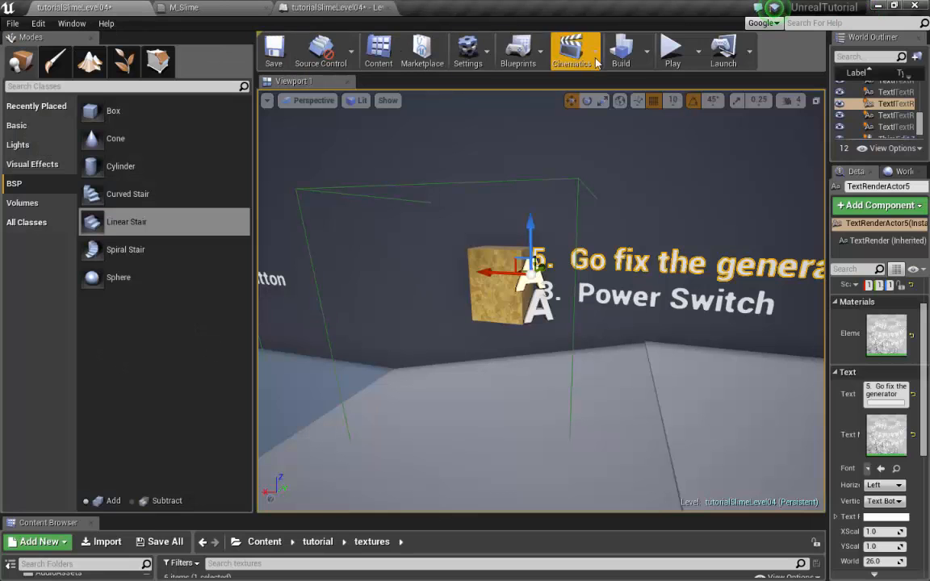
pyautogui.click(675, 54)
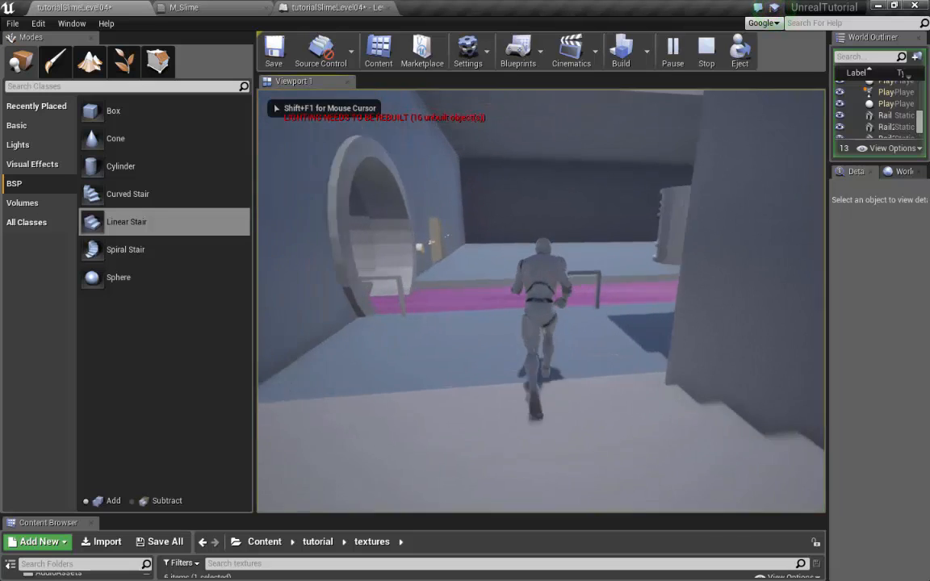
pyautogui.press('w')
pyautogui.press('space')
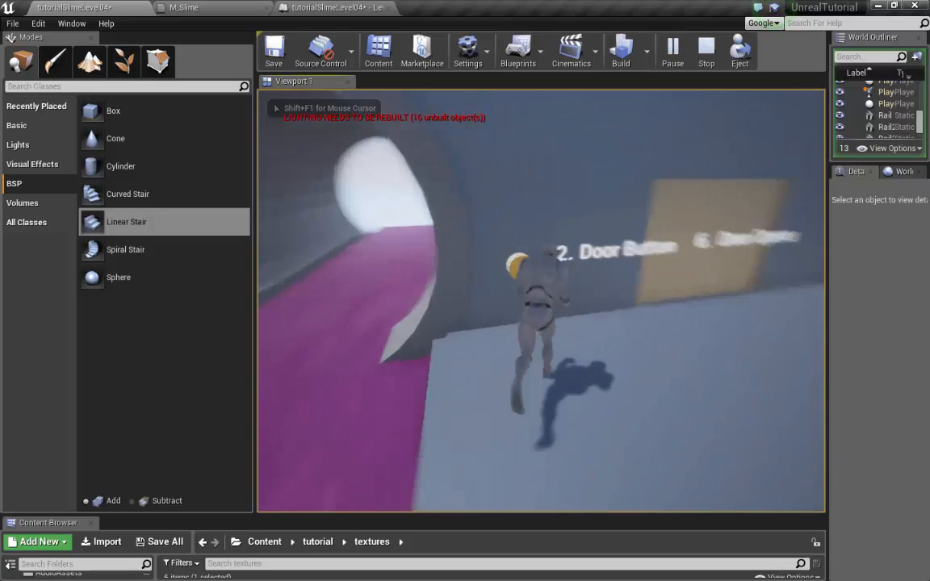
pyautogui.press('w')
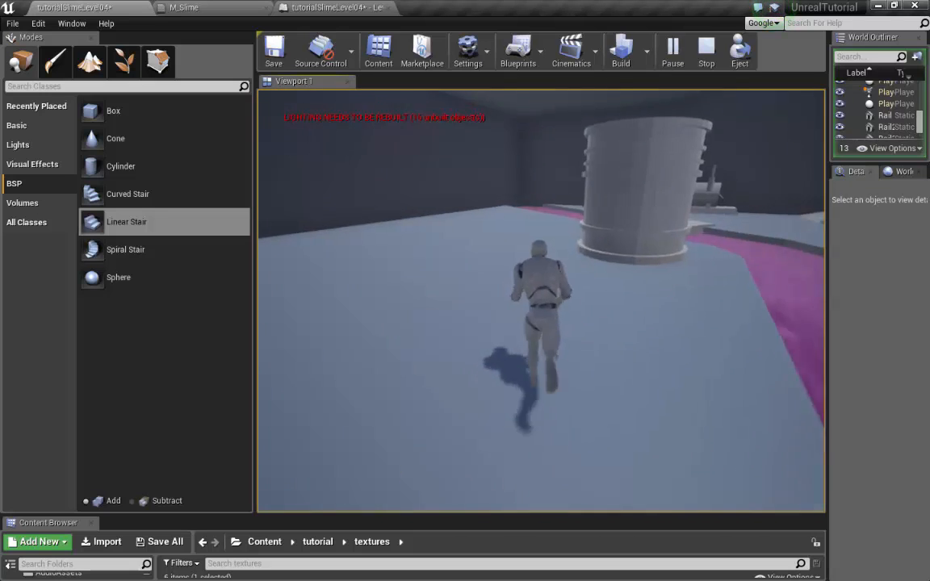
pyautogui.press('w')
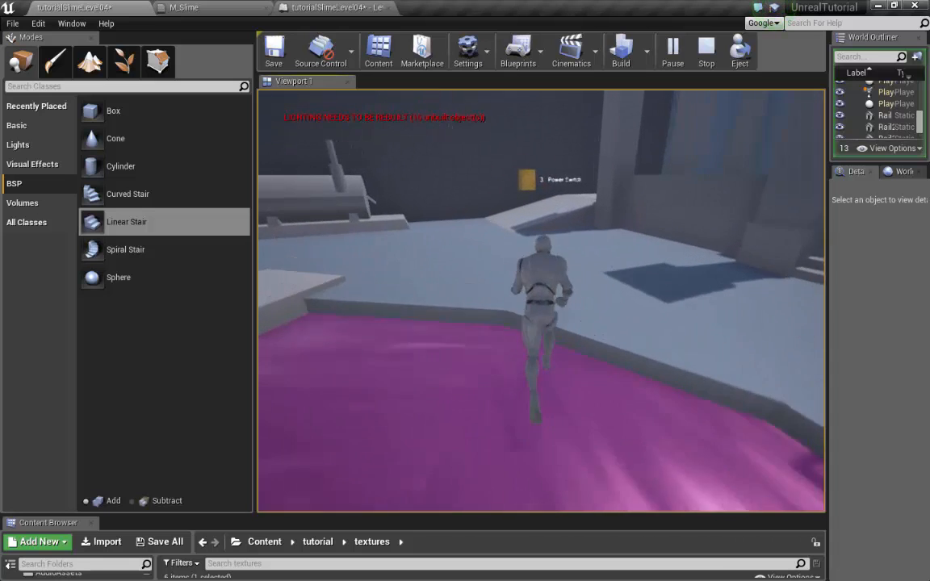
pyautogui.press('w')
pyautogui.press('space')
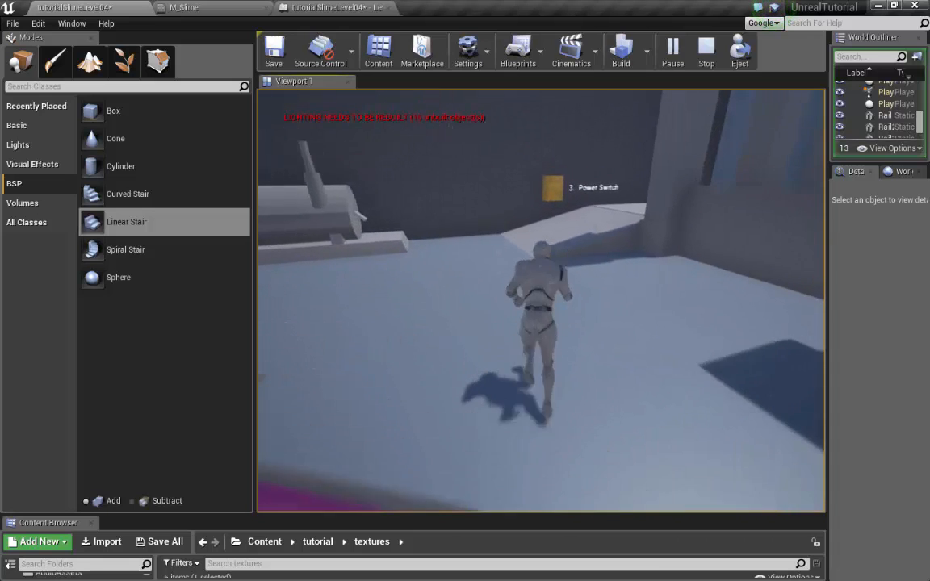
pyautogui.press('w')
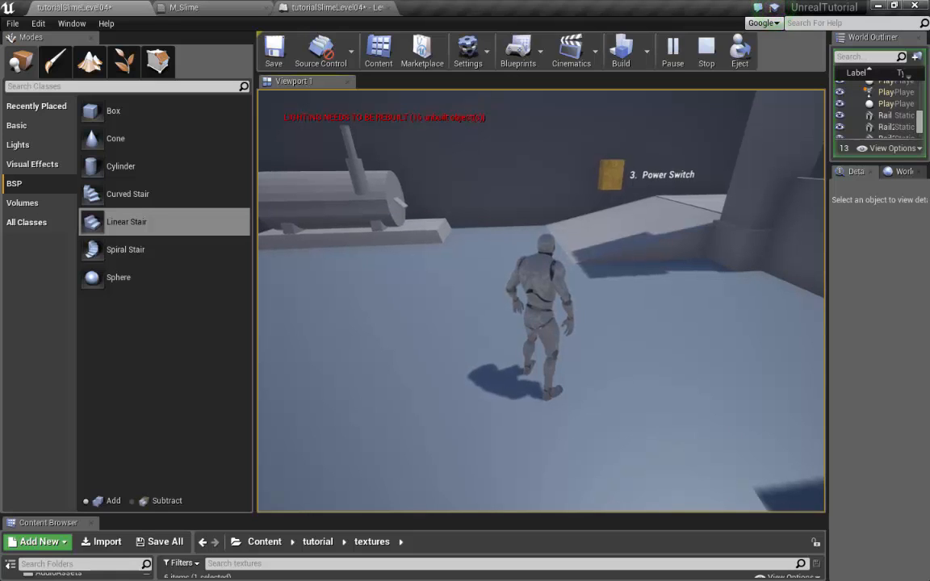
# Step: Run the character to the power switch and on to the generator to check their texts, and end the playtest
pyautogui.press('w')
pyautogui.press('w')
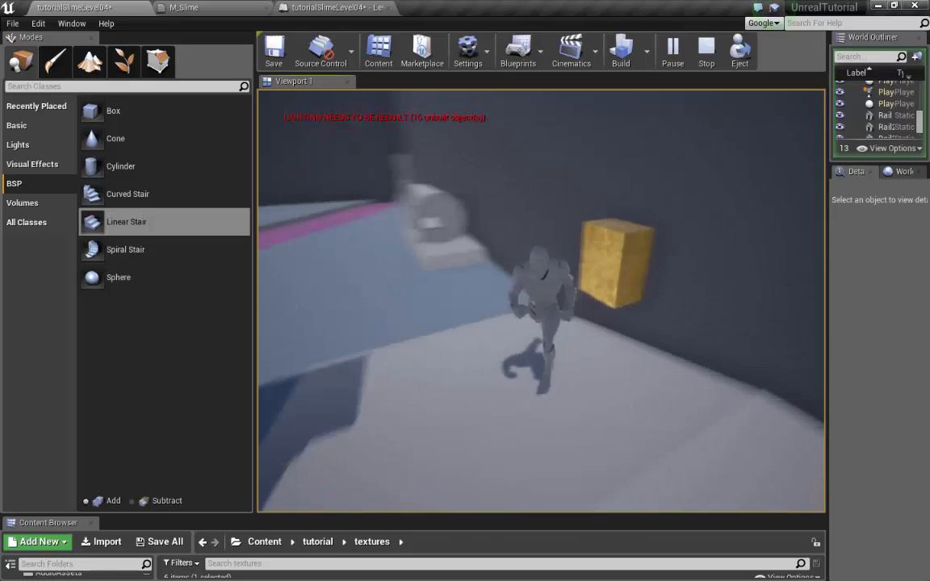
pyautogui.press('w')
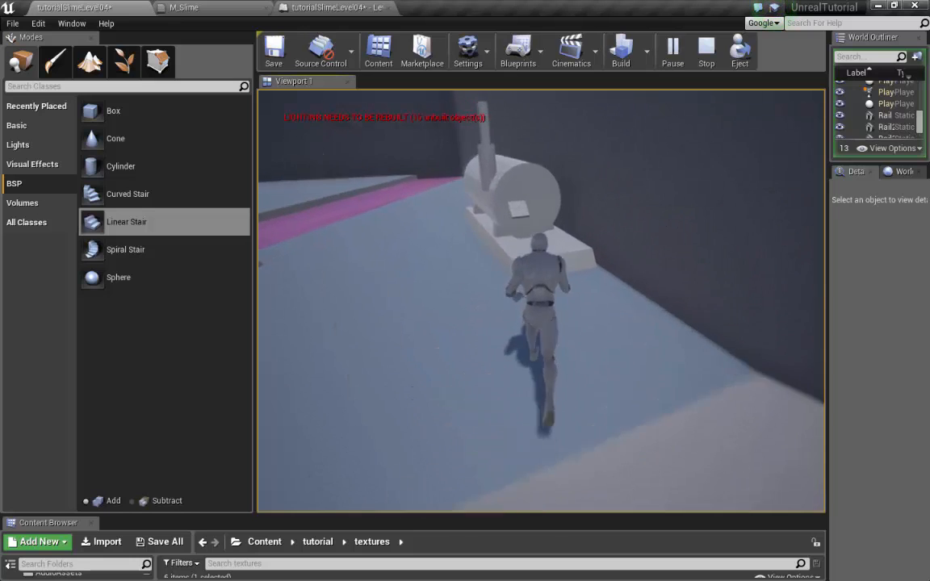
pyautogui.press('s')
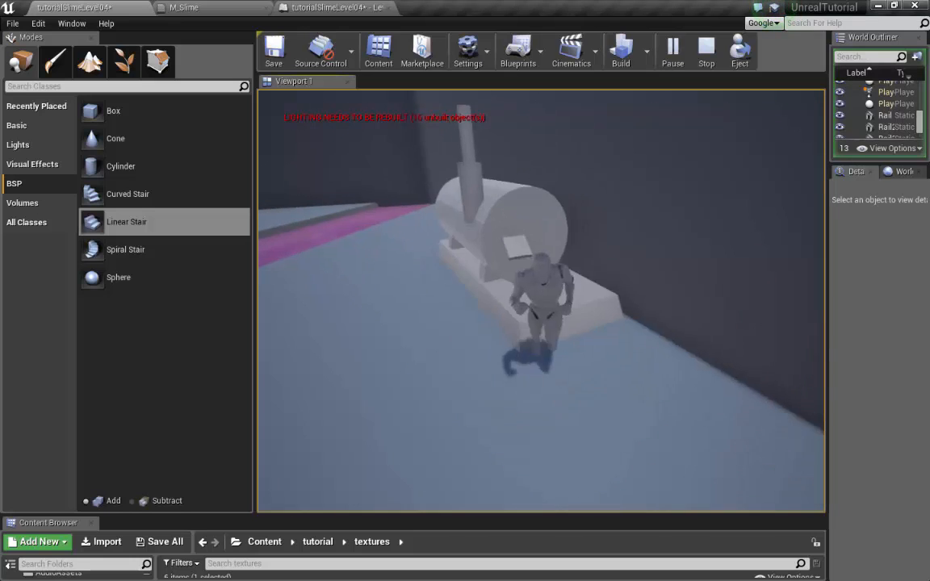
pyautogui.press('w')
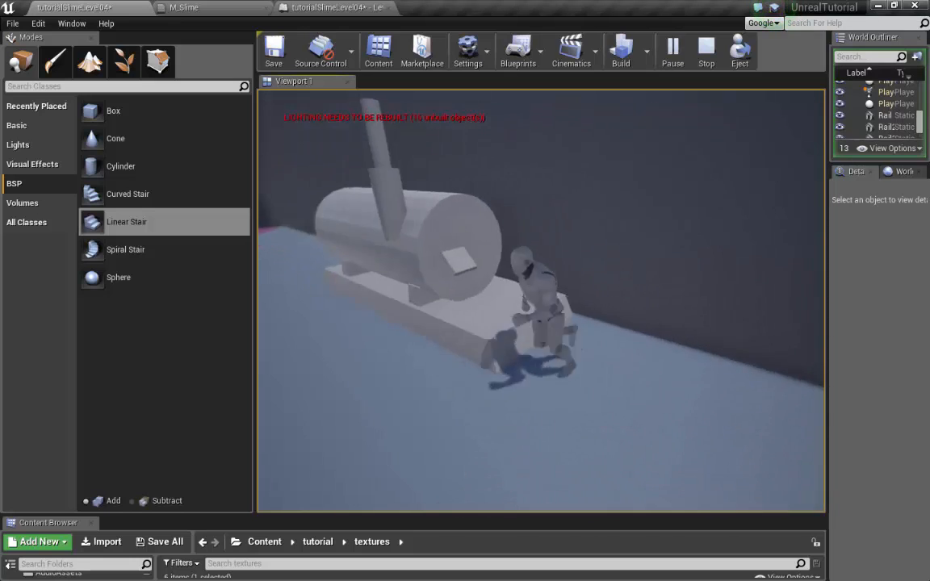
pyautogui.press('Escape')
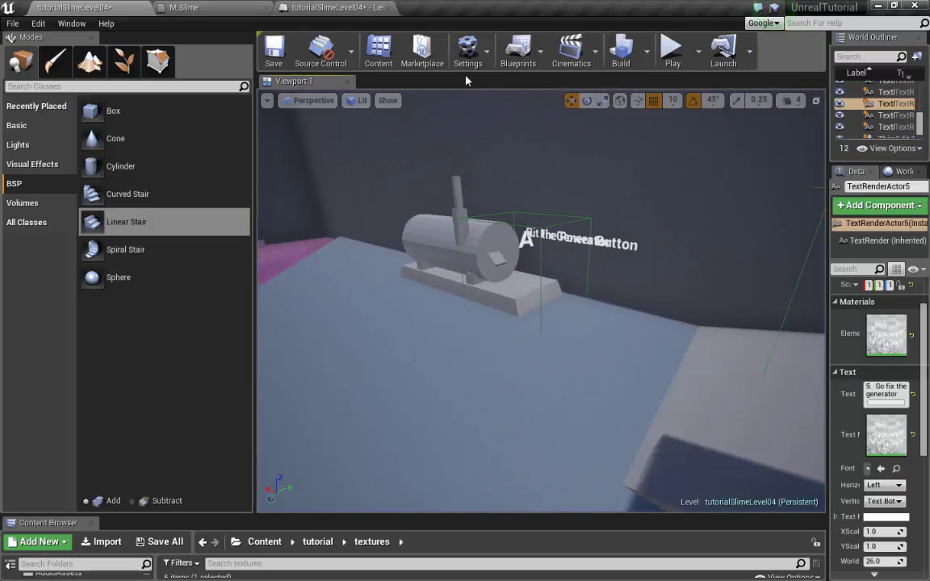
# Step: In the level blueprint, reposition TextRenderActor5's Text Render node and disable New Hidden on its Set Hidden in Game node
pyautogui.click(329, 7)
pyautogui.moveTo(598, 253); pyautogui.dragTo(511, 261, button='right')
pyautogui.scroll(1, 589, 251)
pyautogui.click(670, 184)
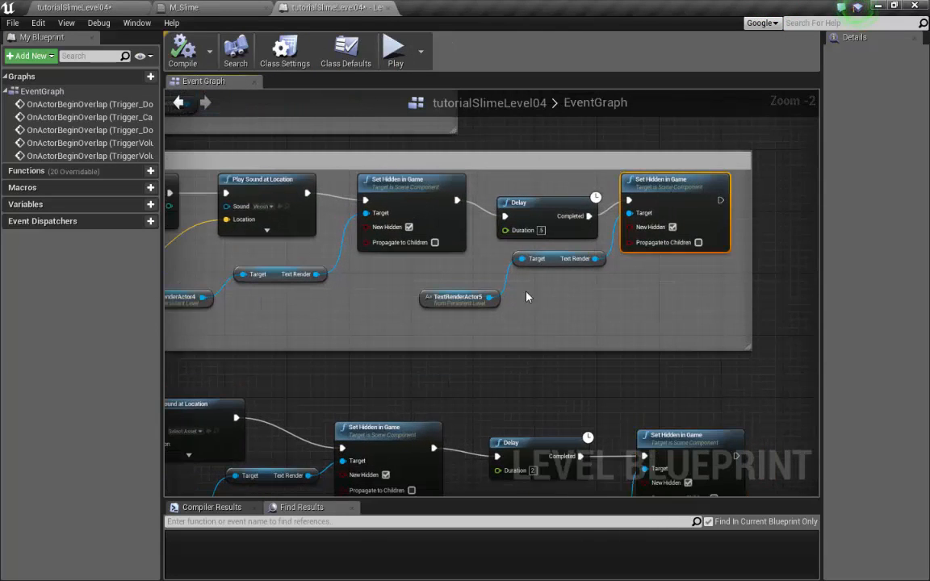
pyautogui.moveTo(553, 264); pyautogui.dragTo(546, 280)
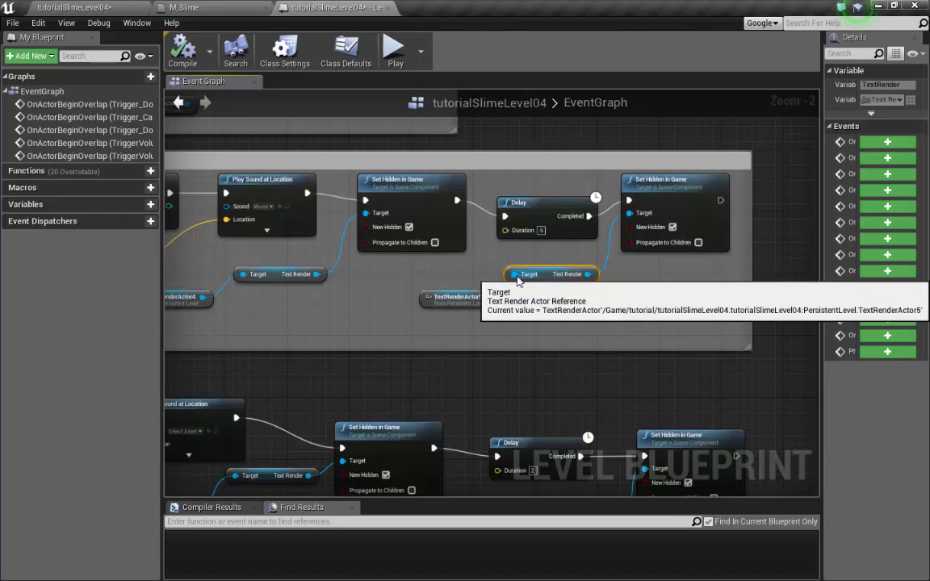
pyautogui.moveTo(429, 234); pyautogui.dragTo(402, 244, button='right')
pyautogui.moveTo(644, 237); pyautogui.dragTo(701, 108, button='right')
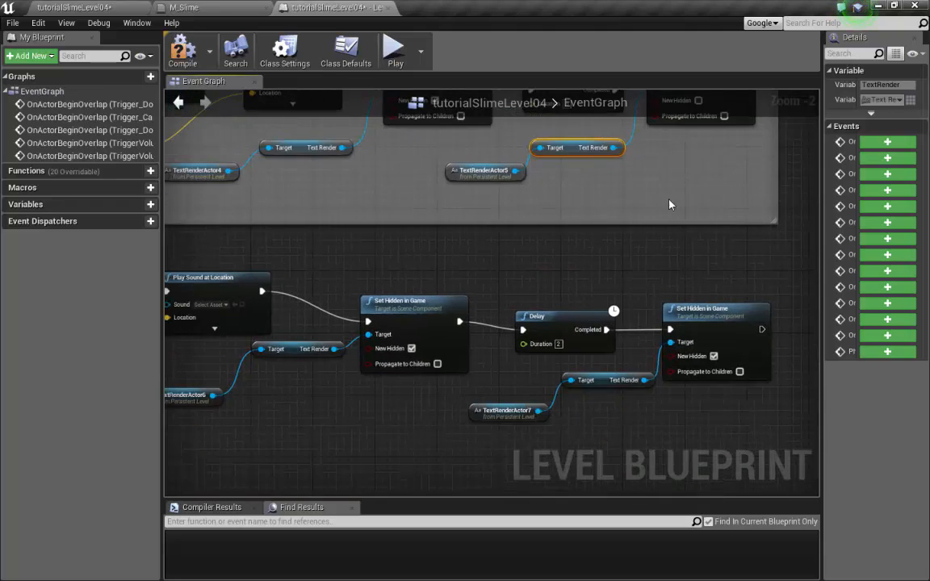
# Step: Examine the TriggerVolume2 overlap chain in the level blueprint, including its sound, TextRenderActor6 and TextRenderActor7 nodes
pyautogui.scroll(-1, 639, 279)
pyautogui.moveTo(640, 279); pyautogui.dragTo(610, 194, button='right')
pyautogui.moveTo(474, 282); pyautogui.dragTo(548, 289, button='right')
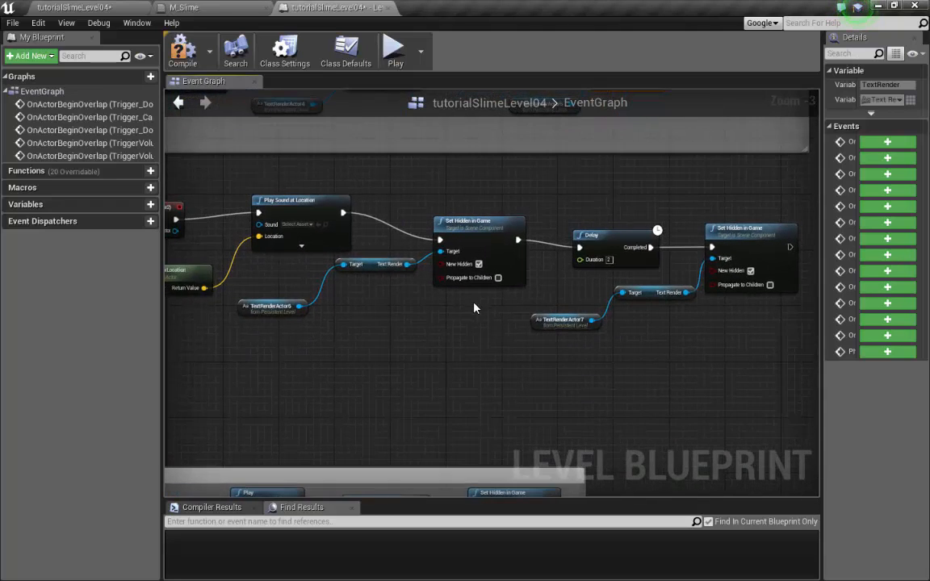
pyautogui.moveTo(428, 302); pyautogui.dragTo(529, 530, button='right')
pyautogui.click(492, 242)
pyautogui.moveTo(562, 406); pyautogui.dragTo(635, 225, button='right')
pyautogui.scroll(2, 490, 336)
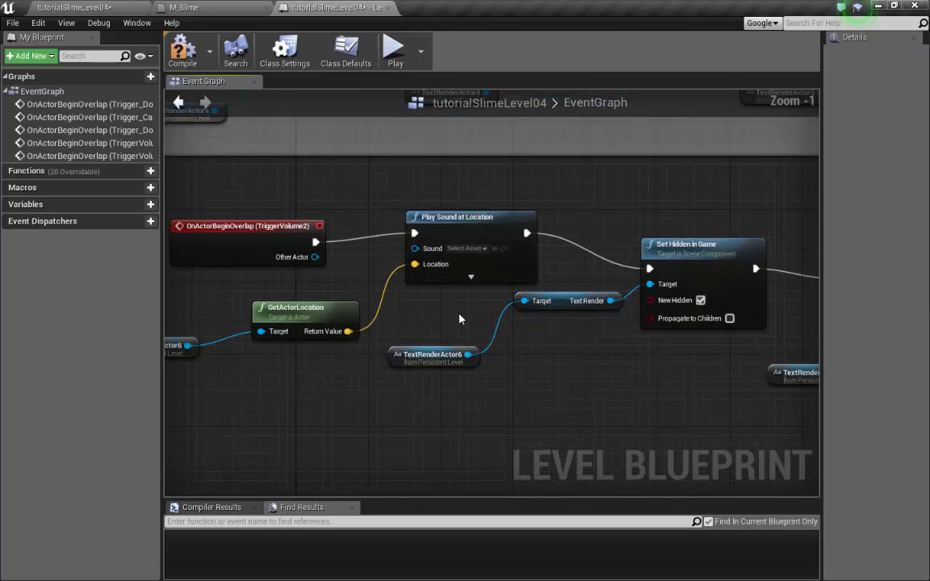
pyautogui.moveTo(496, 280); pyautogui.dragTo(592, 296, button='right')
pyautogui.moveTo(583, 271)
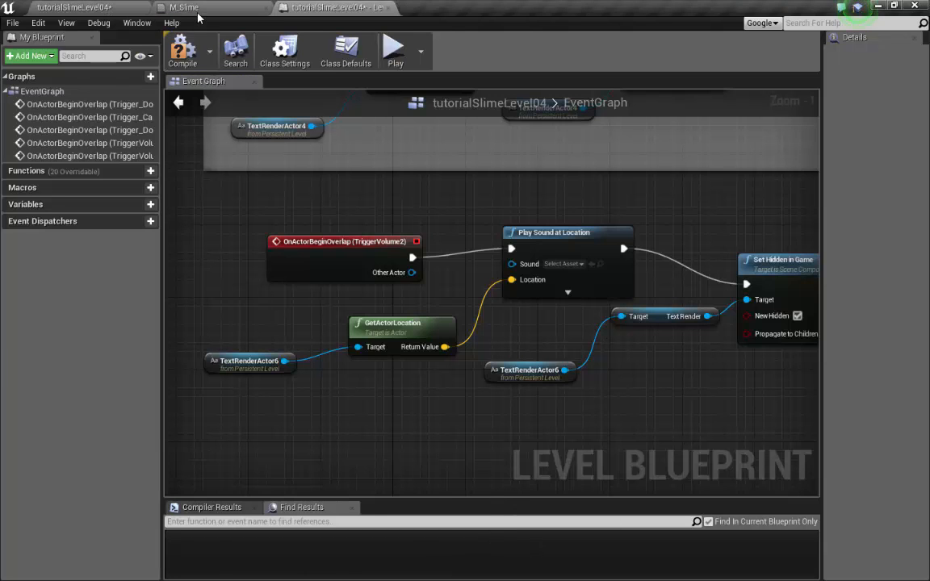
# Step: Import the generator-on and repair-metal sounds into the level project's tutorial AudioAssets folder, leaving repair-metal selected
pyautogui.click(95, 8)
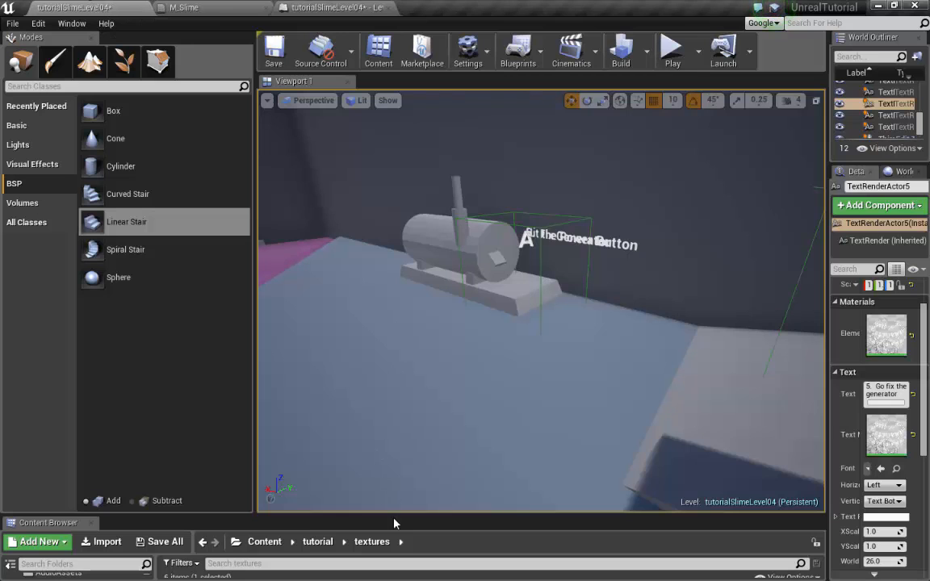
pyautogui.moveTo(394, 518); pyautogui.dragTo(242, 259)
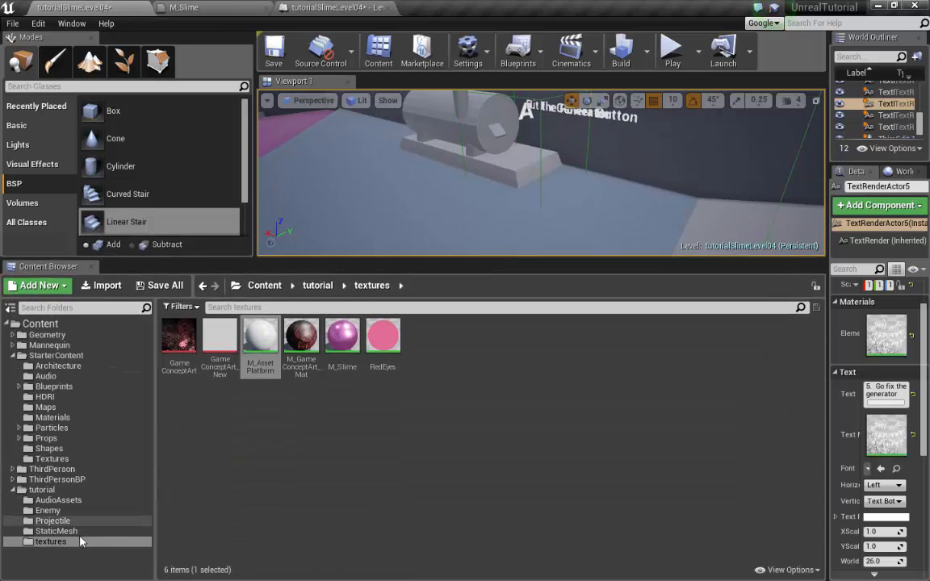
pyautogui.click(57, 500)
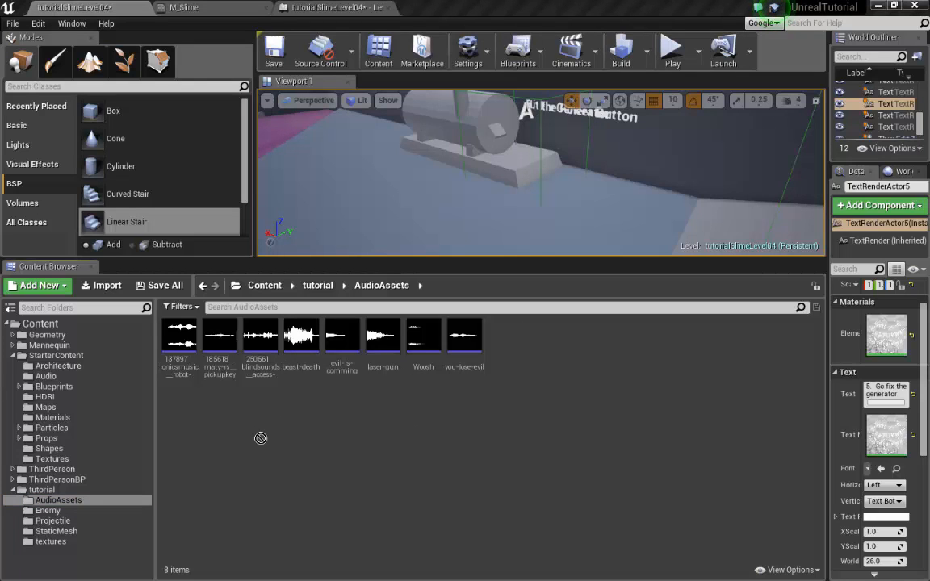
pyautogui.moveTo(262, 446); pyautogui.dragTo(291, 442)
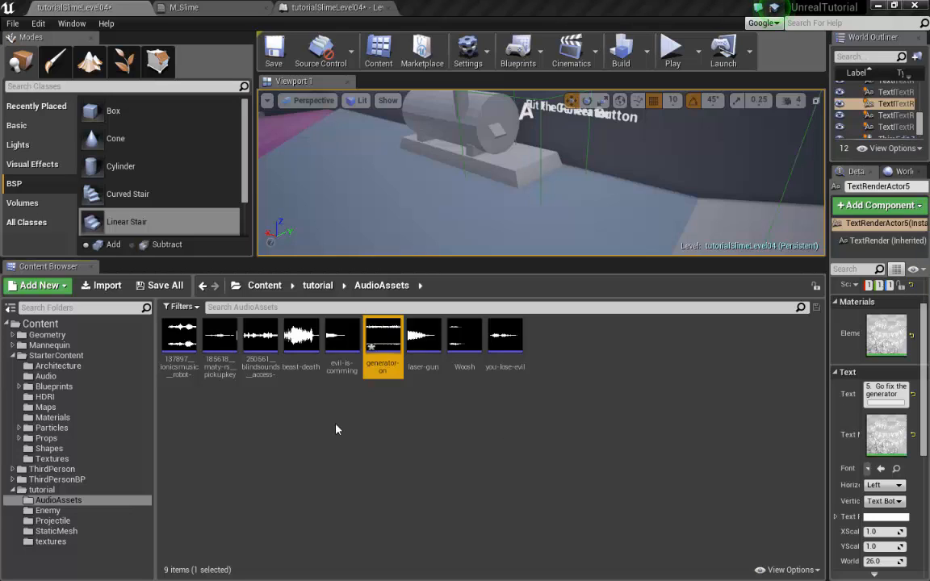
pyautogui.moveTo(328, 436); pyautogui.dragTo(331, 442)
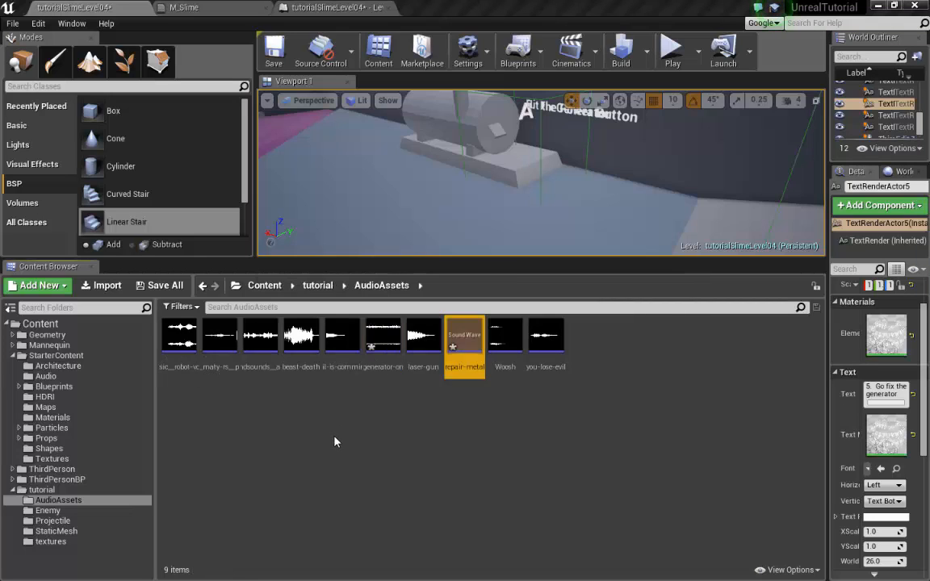
pyautogui.click(498, 343)
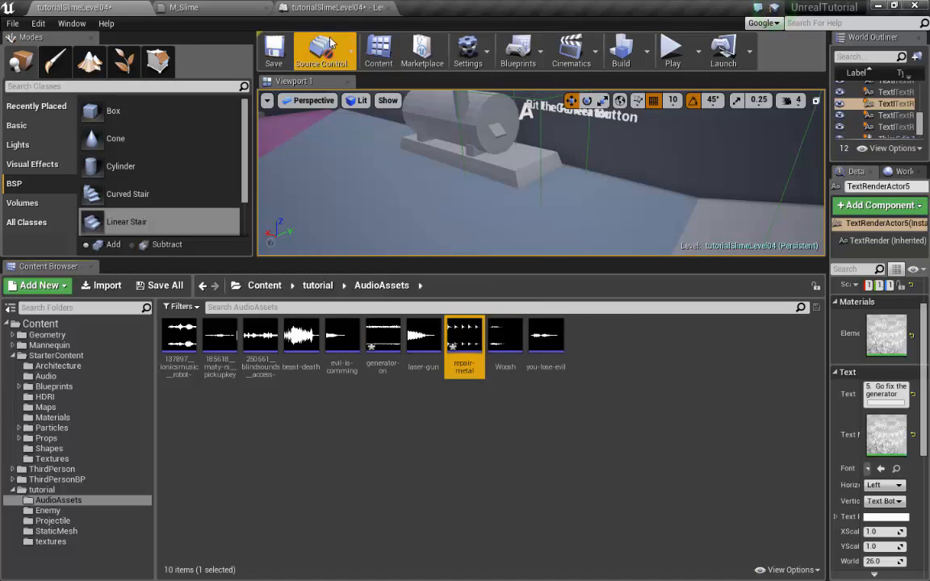
# Step: In the level blueprint, assign the repair-metal sound to TriggerVolume2's Play Sound at Location node
pyautogui.click(332, 7)
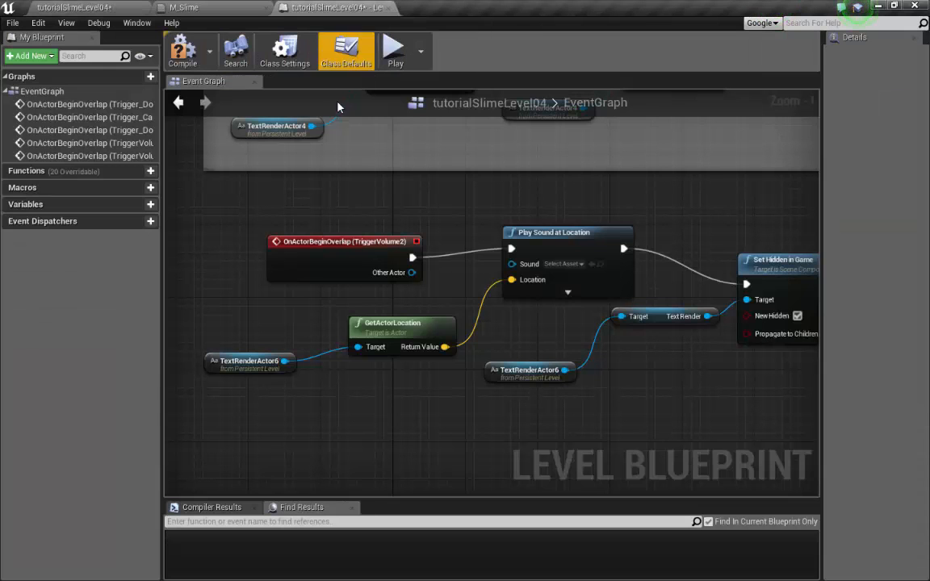
pyautogui.click(373, 263)
pyautogui.click(590, 264)
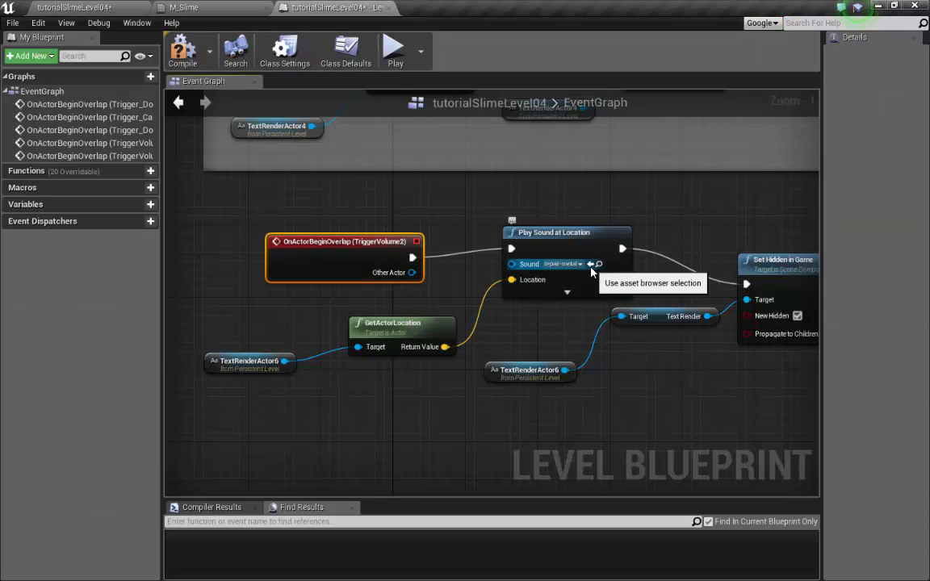
# Step: Review the Set Hidden in Game nodes and their New Hidden options across the TriggerVolume2, TriggerVolume and Trigger_DoorAnim2 overlap chains
pyautogui.moveTo(718, 207); pyautogui.dragTo(559, 240, button='right')
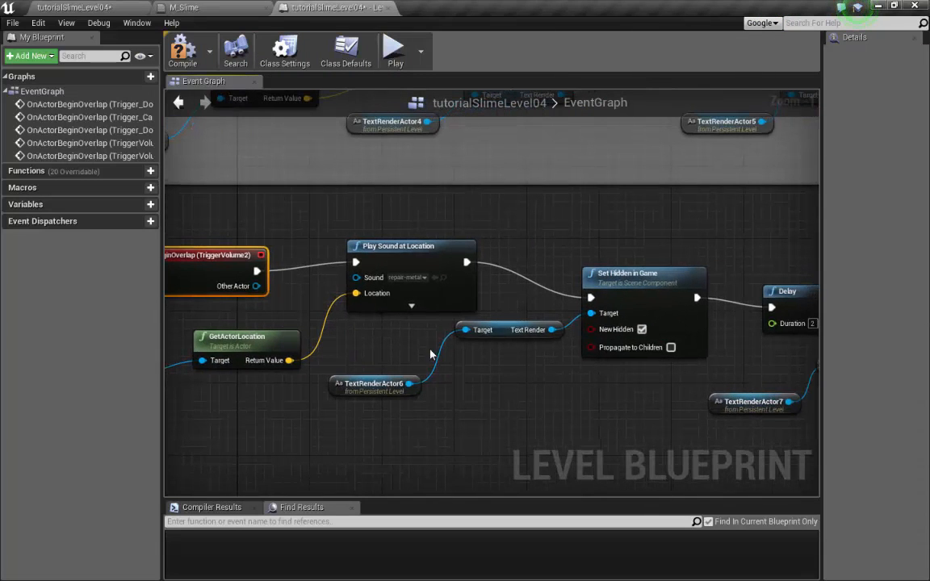
pyautogui.click(367, 384)
pyautogui.click(672, 283)
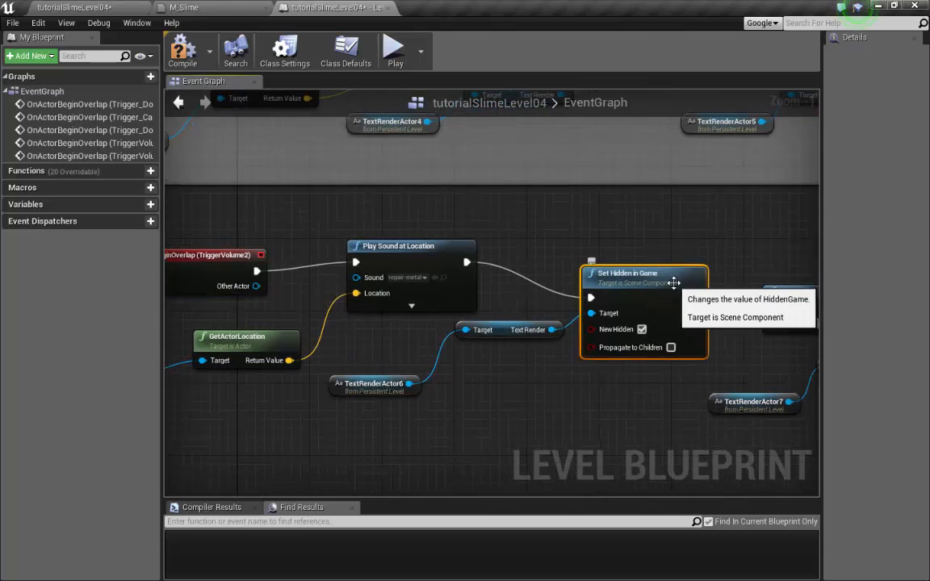
pyautogui.moveTo(648, 224); pyautogui.dragTo(641, 416, button='right')
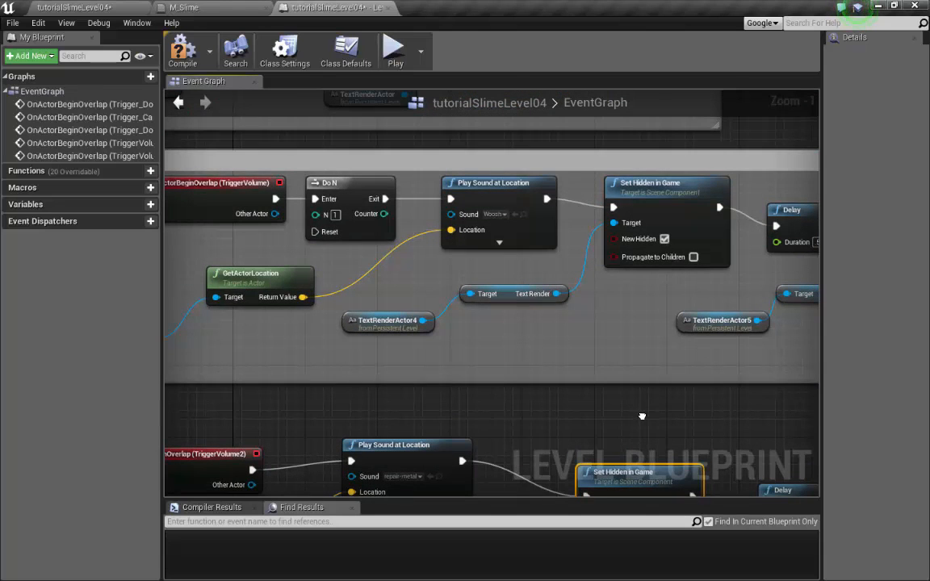
pyautogui.click(675, 253)
pyautogui.moveTo(613, 305); pyautogui.dragTo(751, 373, button='right')
pyautogui.moveTo(717, 189); pyautogui.dragTo(618, 406, button='right')
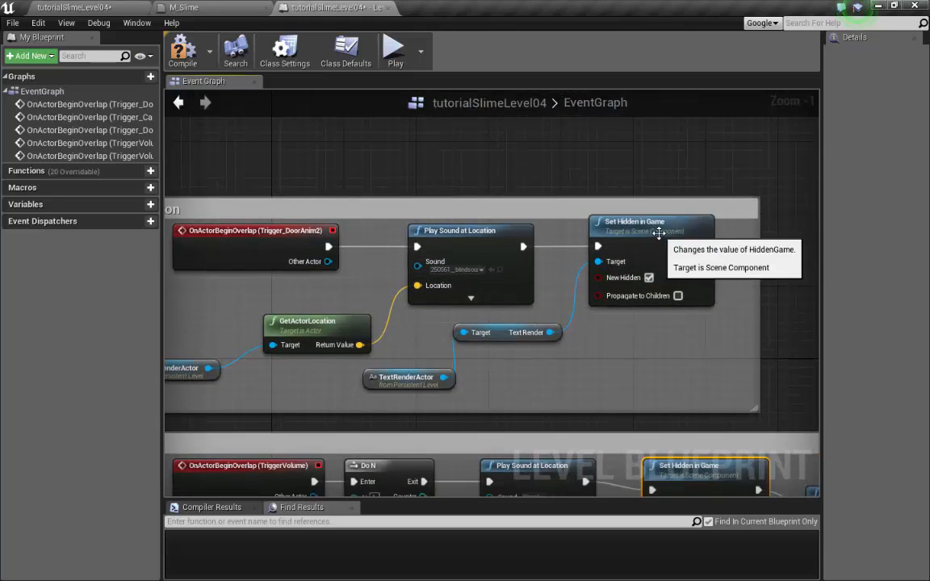
pyautogui.click(660, 233)
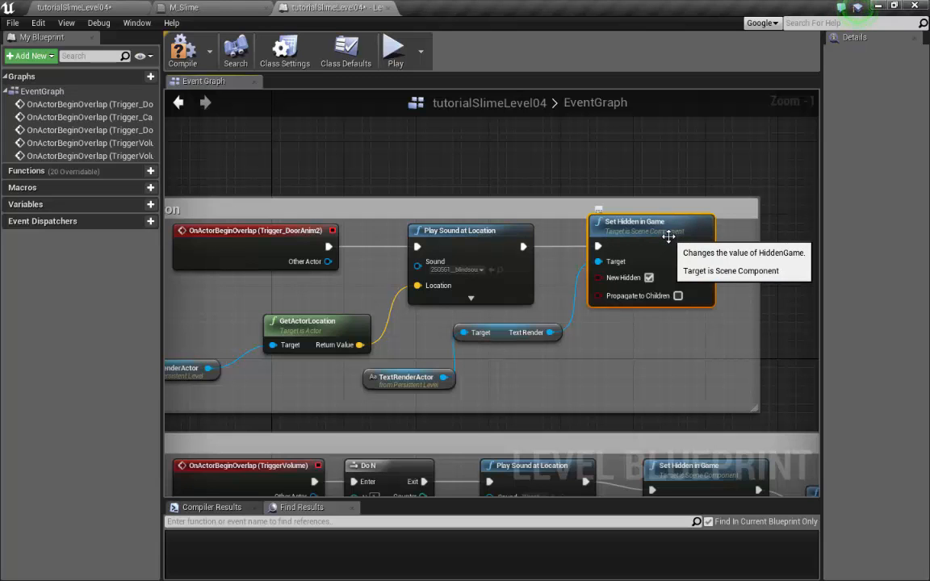
pyautogui.moveTo(649, 300); pyautogui.dragTo(588, 211, button='right')
pyautogui.moveTo(755, 256); pyautogui.dragTo(683, 309, button='right')
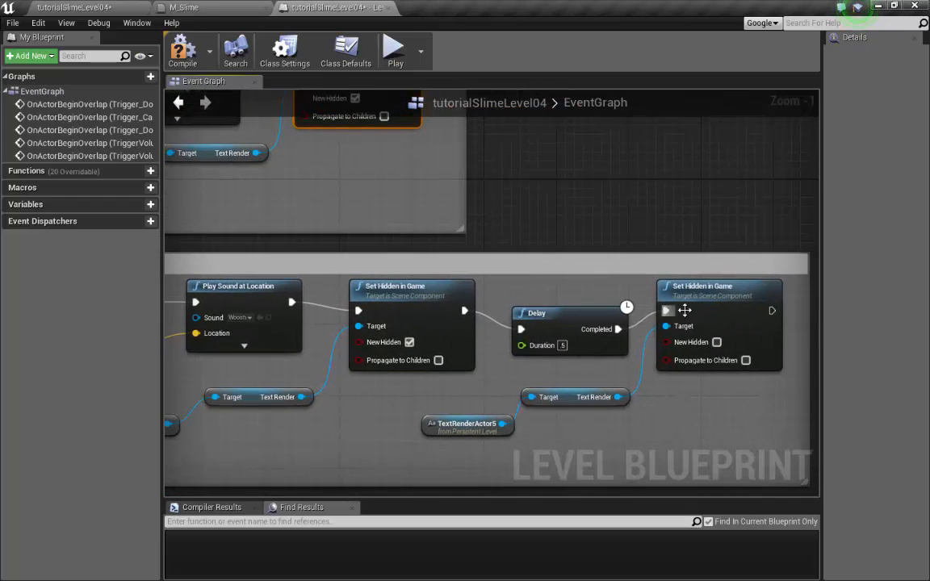
pyautogui.moveTo(695, 386); pyautogui.dragTo(706, 400, button='right')
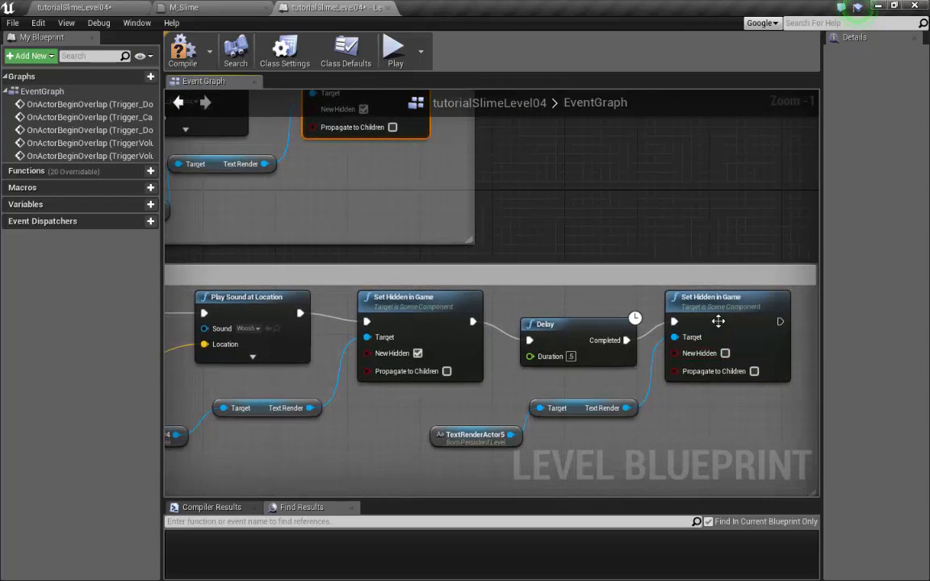
pyautogui.moveTo(571, 356); pyautogui.dragTo(757, 352, button='right')
# Step: Compile the level blueprint and start a playtest of the level in an enlarged viewport
pyautogui.click(182, 58)
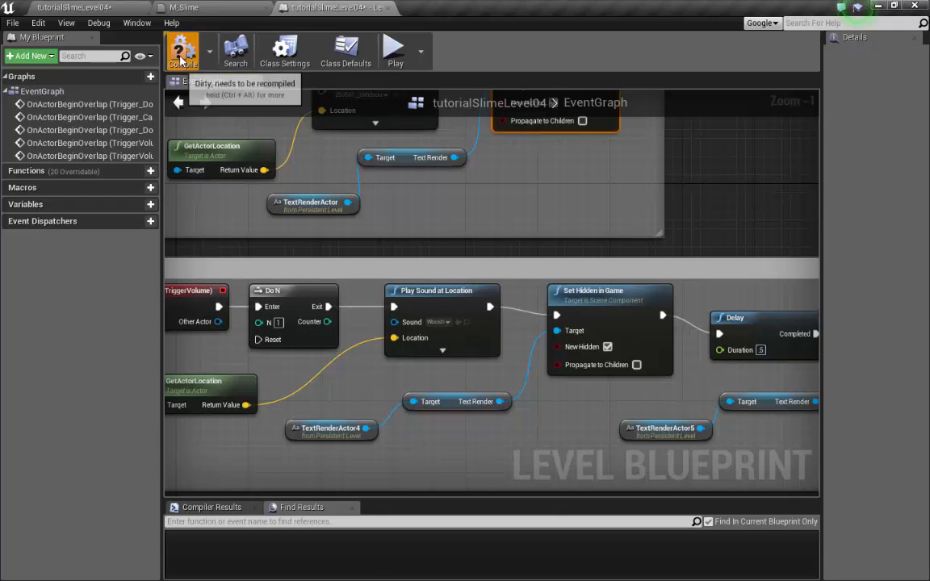
pyautogui.click(97, 8)
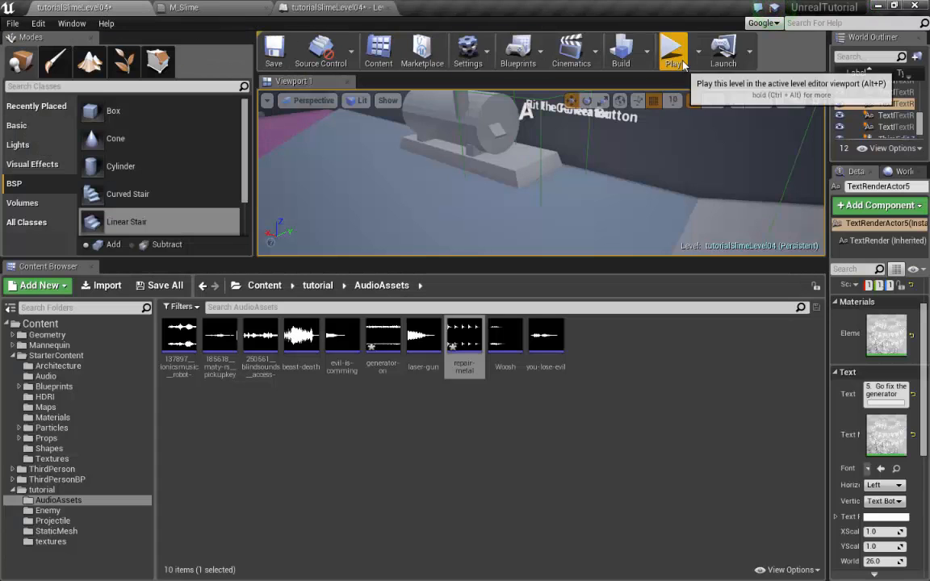
pyautogui.click(672, 50)
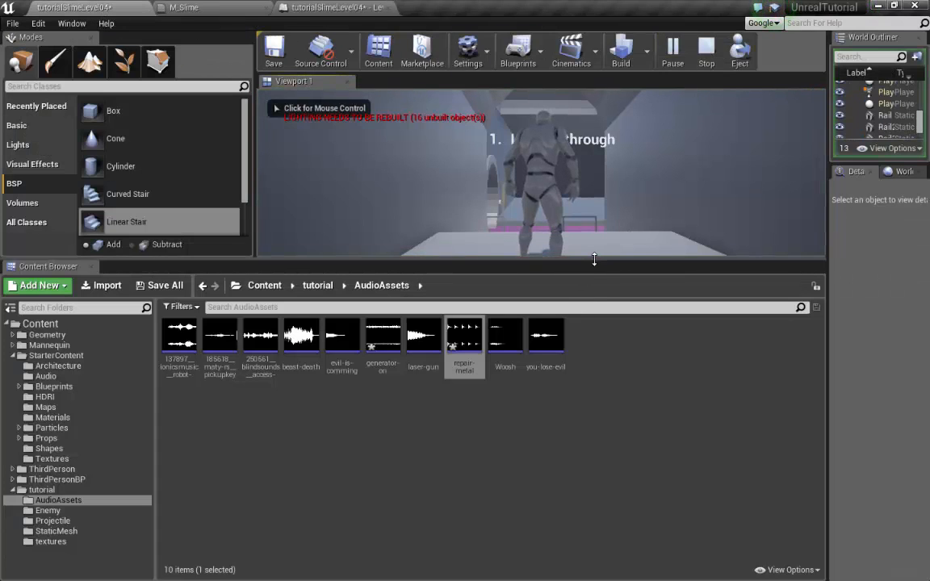
pyautogui.moveTo(596, 259); pyautogui.dragTo(629, 496)
pyautogui.click(630, 484)
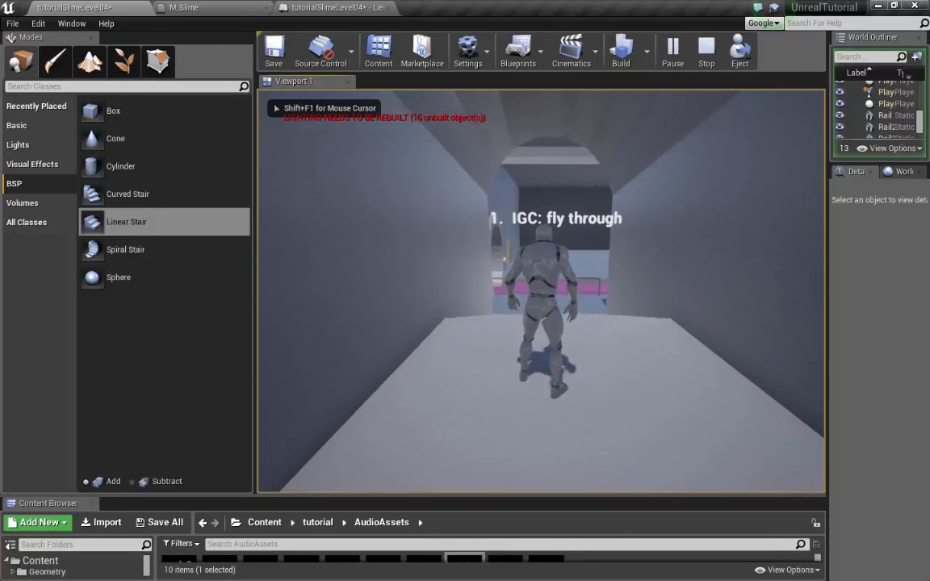
# Step: Run the character over the slime channel to the power switch and toward the generator to check their texts, and end the playtest
pyautogui.press('w')
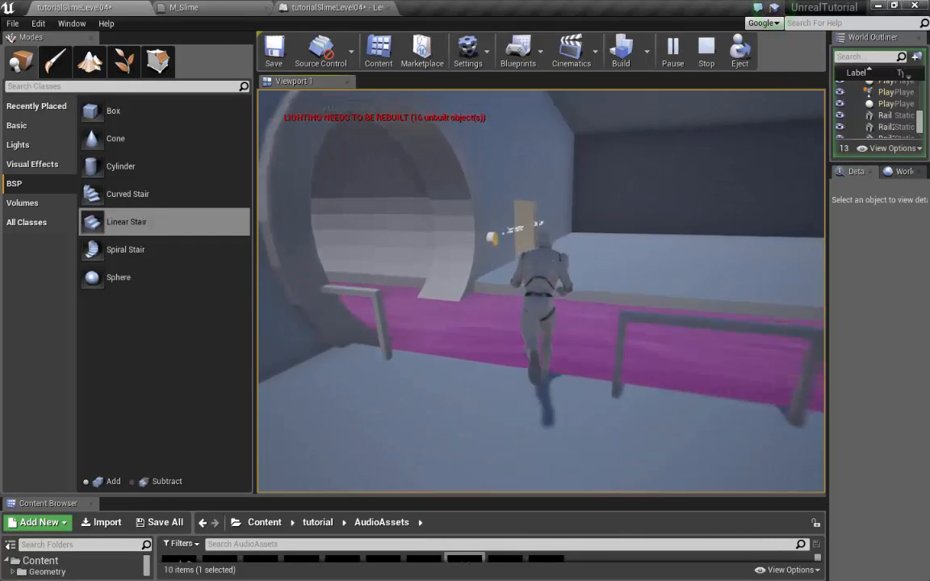
pyautogui.press('space')
pyautogui.press('w')
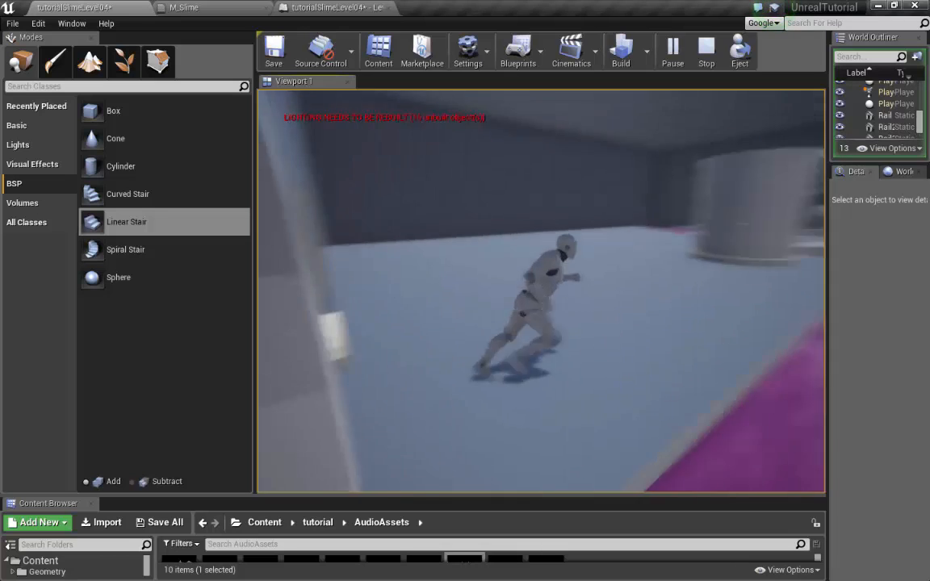
pyautogui.press('w')
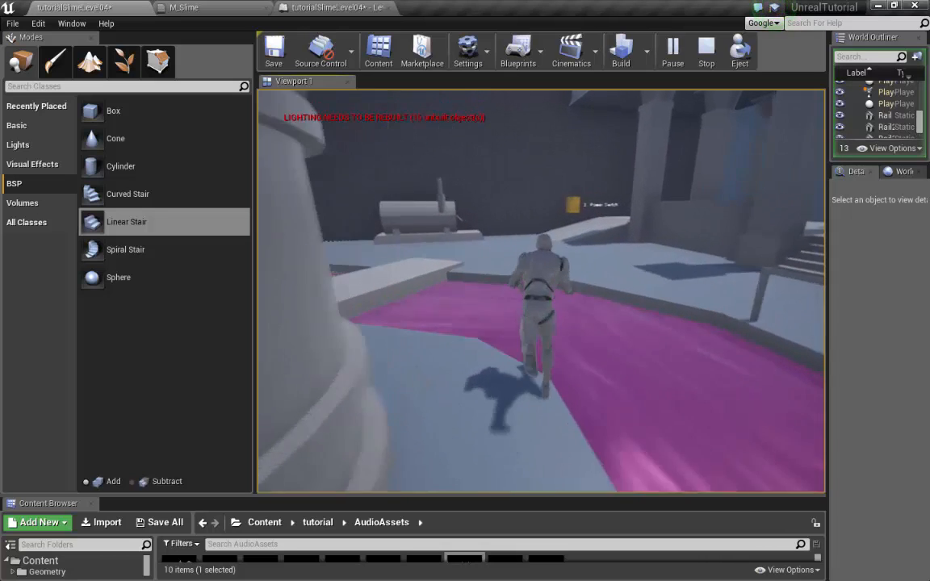
pyautogui.press('w')
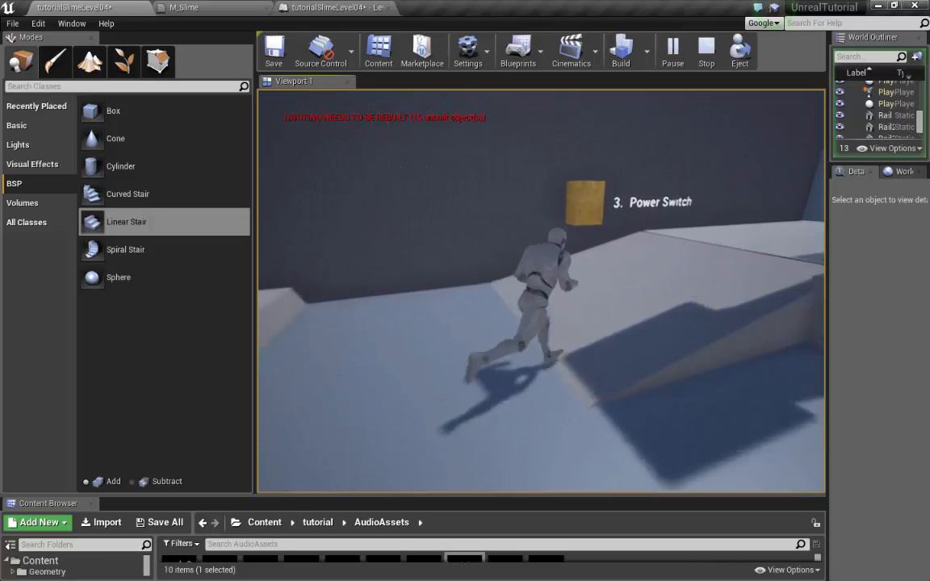
pyautogui.press('w')
pyautogui.press('w')
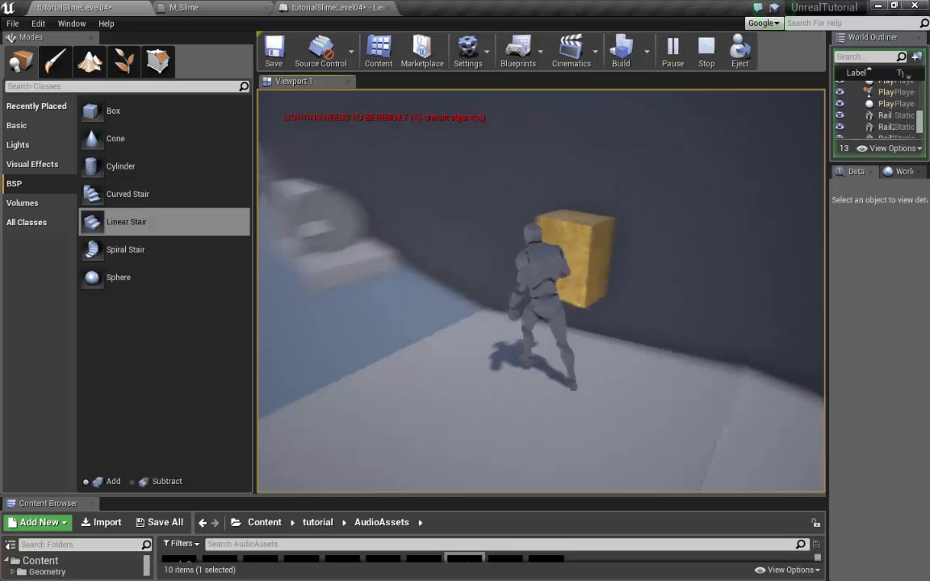
pyautogui.press('s')
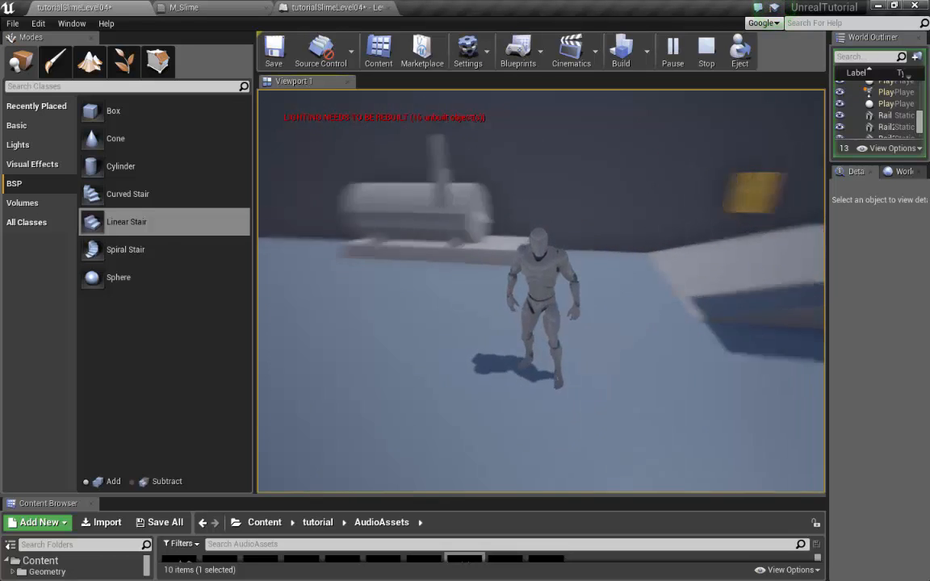
pyautogui.press('w')
pyautogui.press('Escape')
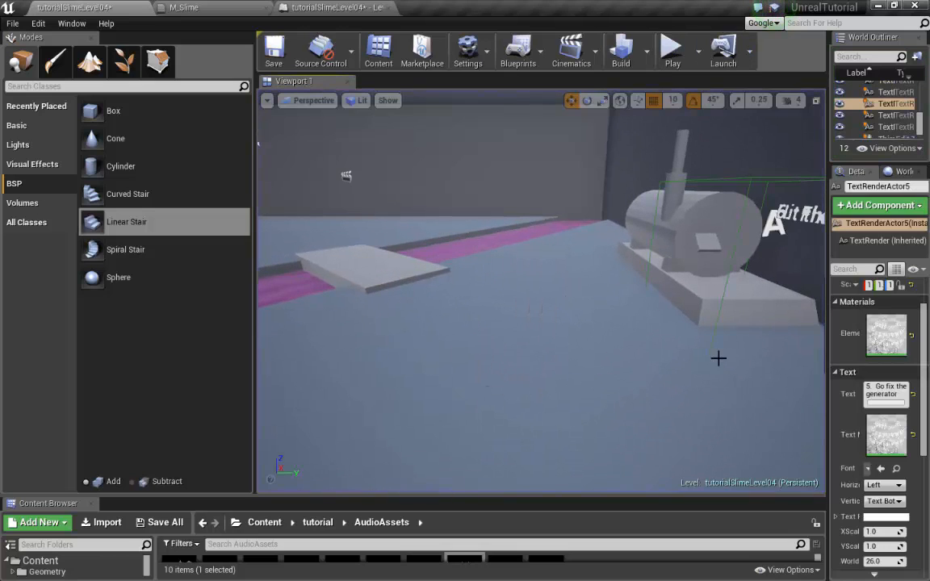
# Step: Select the "6. Fix Generator" text actor at the generator and check its Actor Hidden In Game setting
pyautogui.press('f')
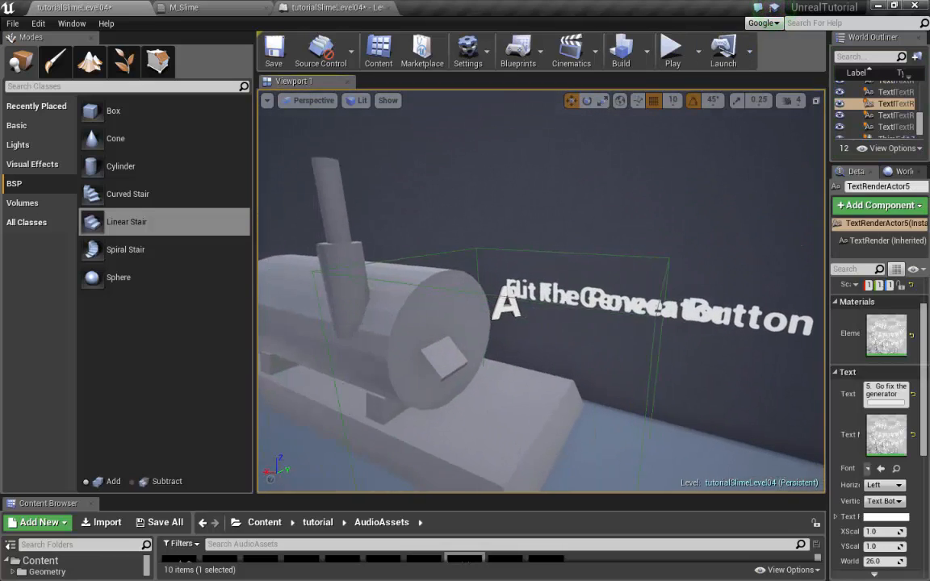
pyautogui.click(519, 304)
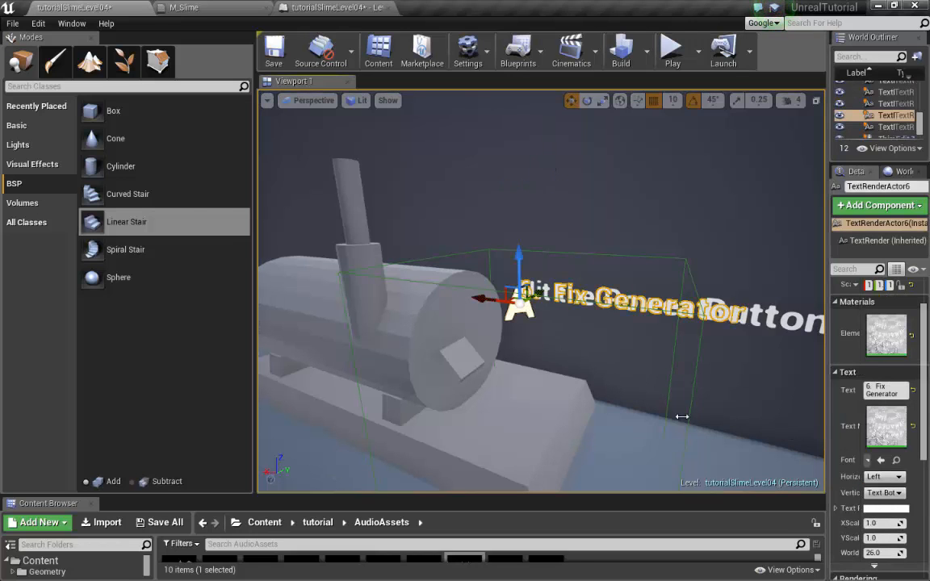
pyautogui.moveTo(682, 416); pyautogui.dragTo(339, 416)
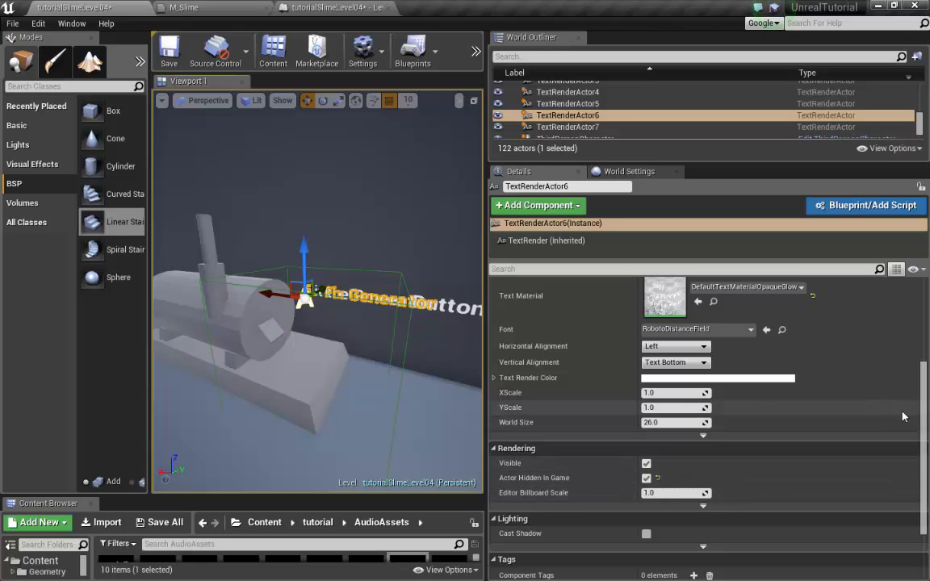
pyautogui.scroll(-3, 565, 367)
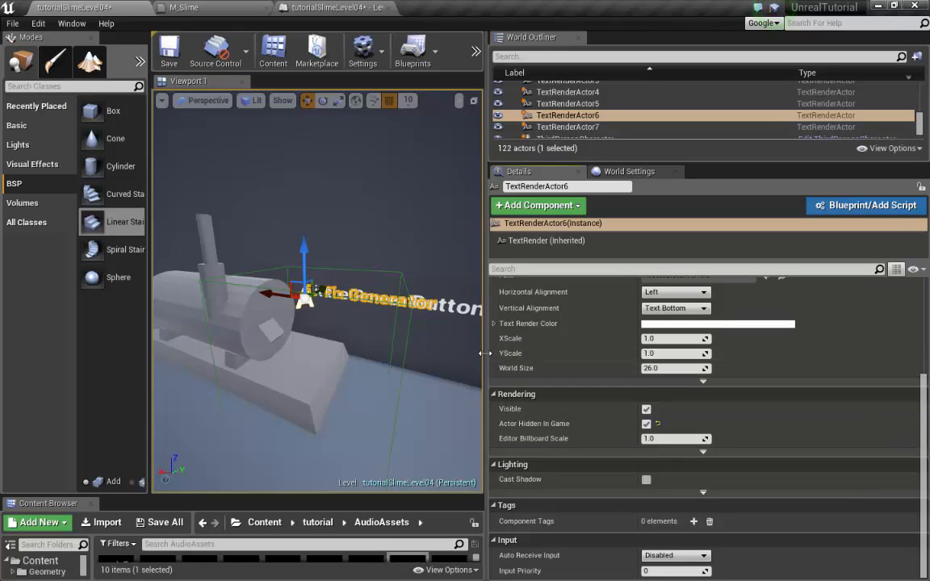
pyautogui.moveTo(485, 354); pyautogui.dragTo(714, 354)
pyautogui.scroll(-4, 581, 299)
# Step: Examine the "5. Go fix the generator" and "3. Power Switch" texts at the power switch box in the level
pyautogui.moveTo(581, 299); pyautogui.dragTo(694, 299, button='right')
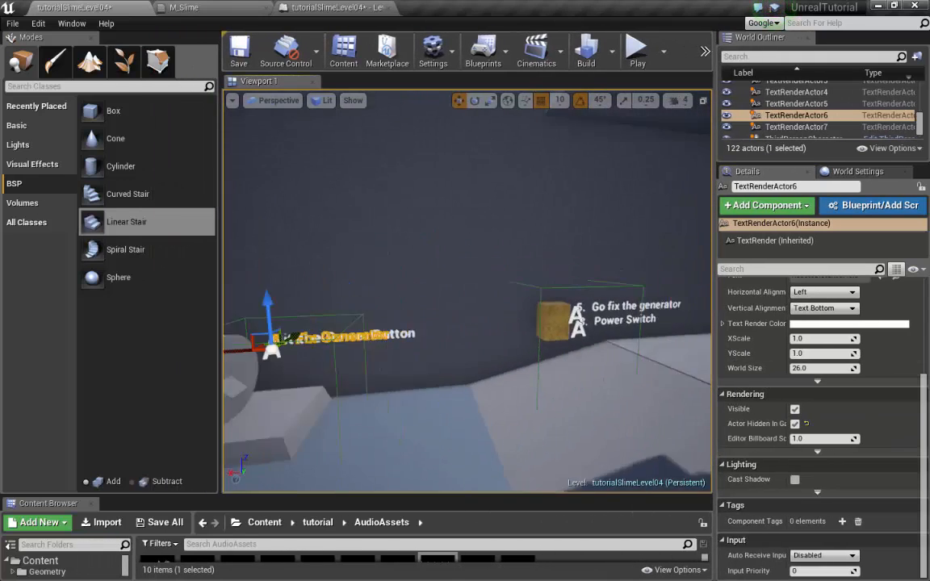
pyautogui.press('w')
pyautogui.moveTo(528, 308)
pyautogui.mouseDown(button='right')
pyautogui.moveTo(613, 307)
pyautogui.moveTo(557, 339)
pyautogui.moveTo(528, 307)
pyautogui.mouseUp(button='right')
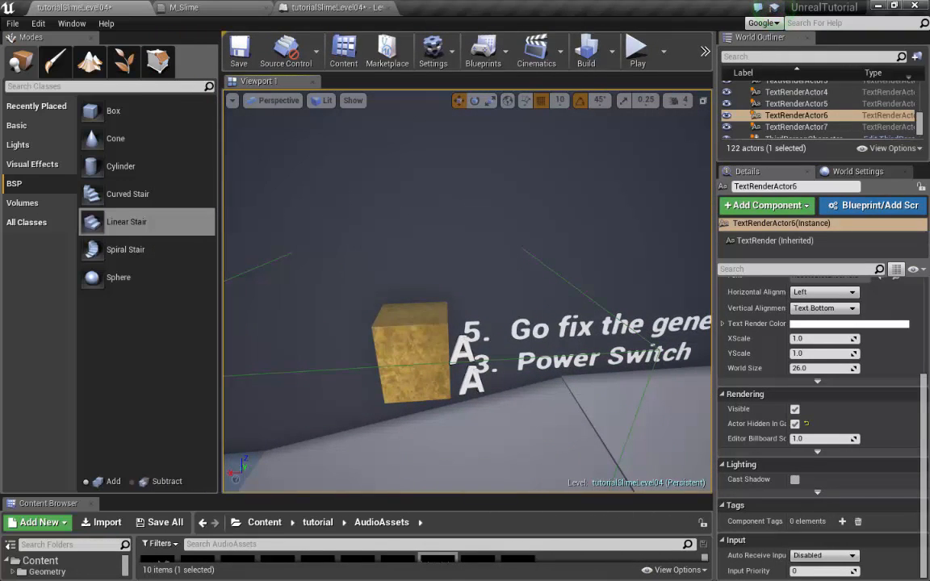
pyautogui.click(537, 327)
pyautogui.press('s')
pyautogui.moveTo(545, 343)
pyautogui.mouseDown(button='right')
pyautogui.moveTo(484, 322)
pyautogui.moveTo(552, 324)
pyautogui.mouseUp(button='right')
pyautogui.press('w')
pyautogui.press('s')
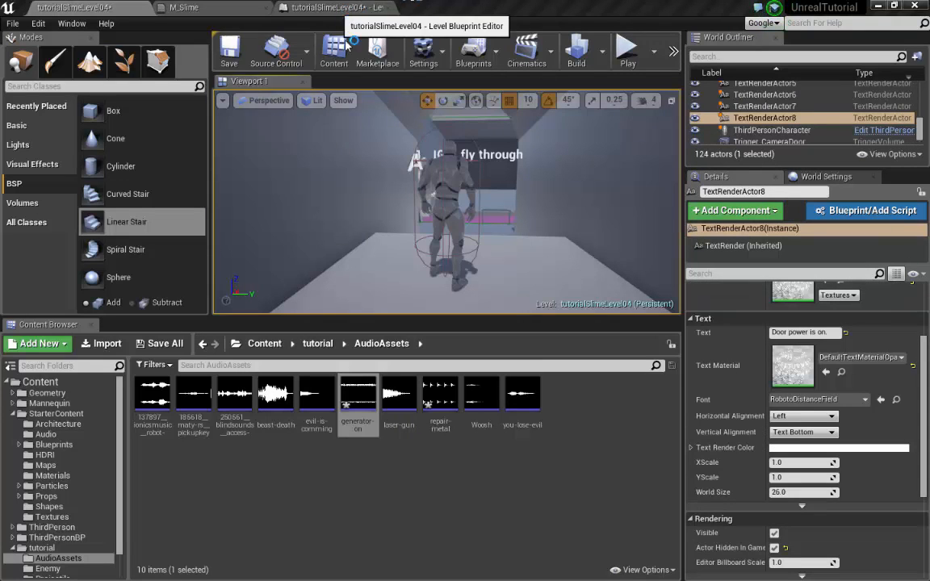
# Step: Switch to the level blueprint and review the Set Hidden in Game node at the end of the Door Open chain
pyautogui.click(351, 6)
pyautogui.scroll(2, 685, 259)
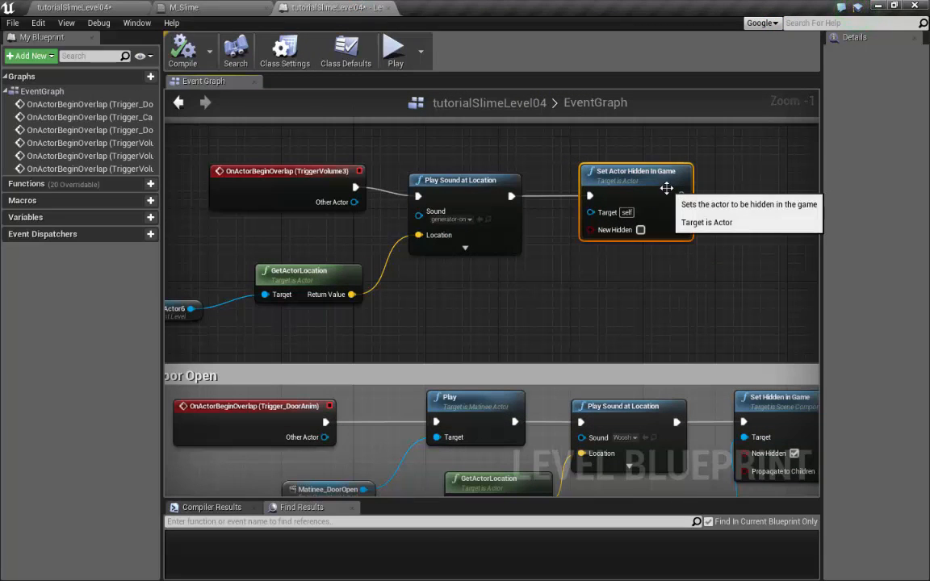
pyautogui.scroll(-1, 688, 306)
pyautogui.scroll(-3, 688, 305)
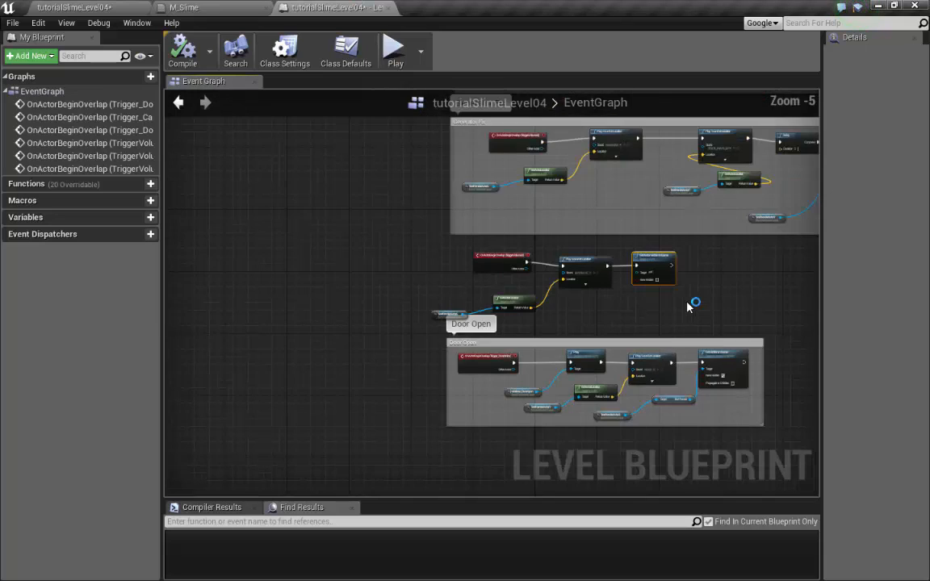
pyautogui.moveTo(726, 296); pyautogui.dragTo(588, 197, button='right')
pyautogui.scroll(3, 608, 253)
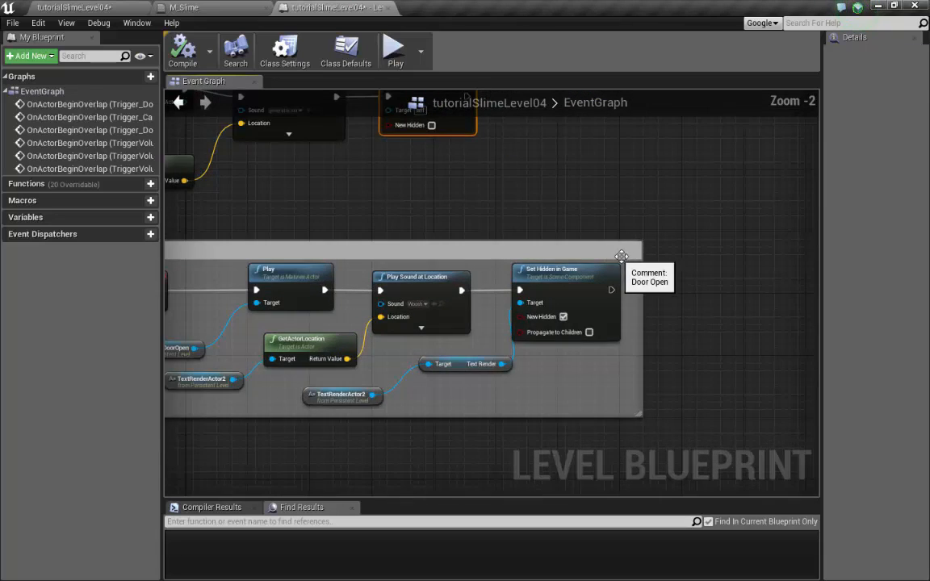
pyautogui.moveTo(618, 256); pyautogui.dragTo(676, 212, button='right')
pyautogui.click(626, 242)
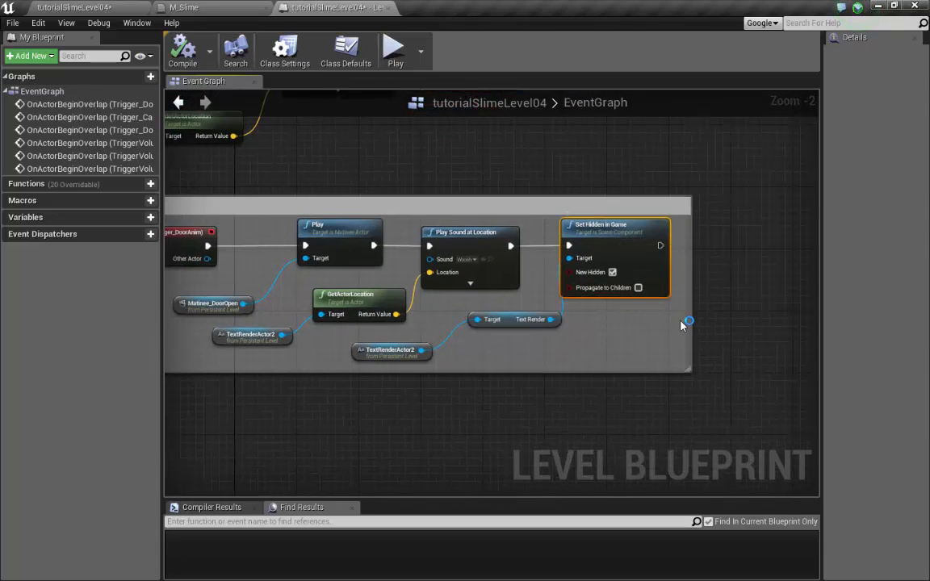
pyautogui.scroll(2, 670, 325)
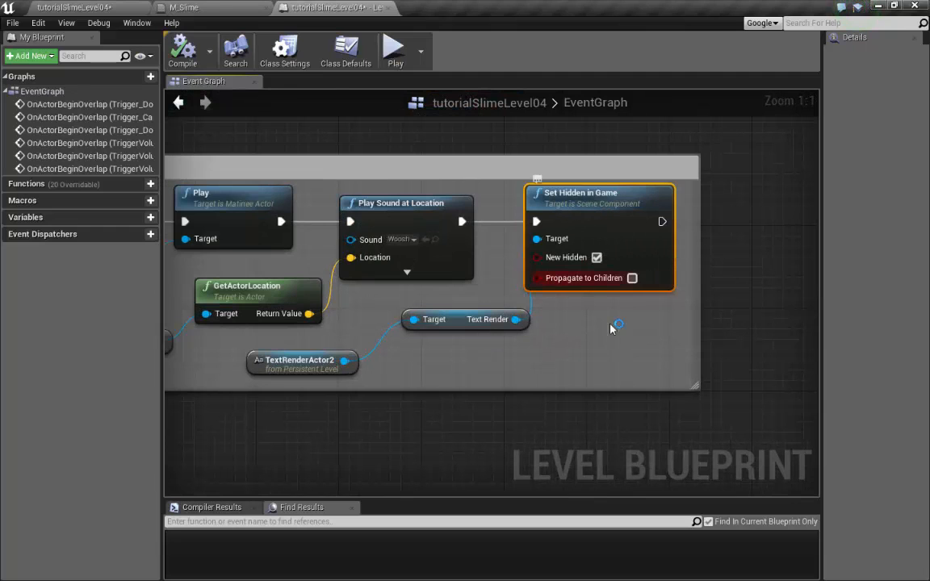
pyautogui.moveTo(578, 328); pyautogui.dragTo(699, 296, button='right')
# Step: Move the Text Render reference node away from the Set Hidden in Game node in the Door Open chain so its target wire is clear
pyautogui.moveTo(498, 311); pyautogui.dragTo(537, 285)
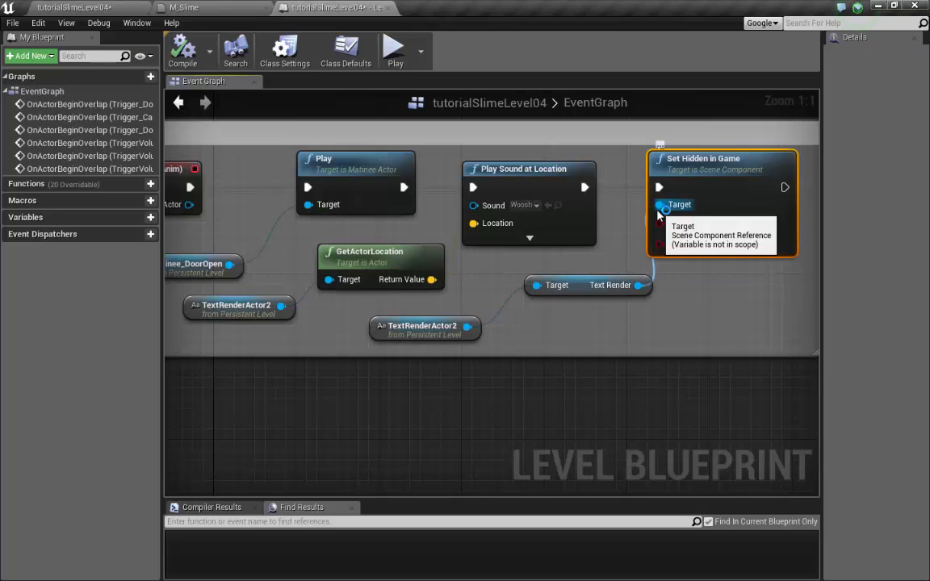
pyautogui.click(592, 287)
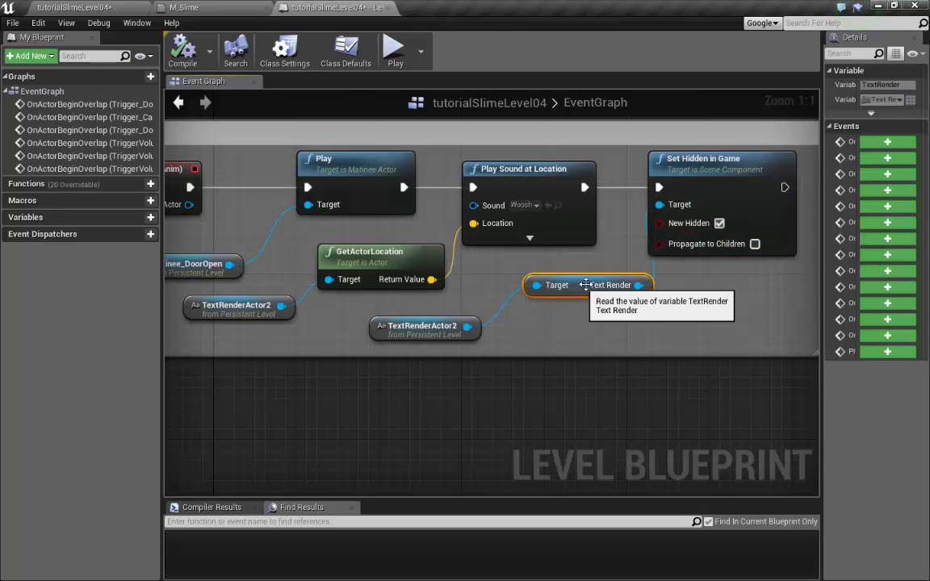
pyautogui.moveTo(591, 287); pyautogui.dragTo(539, 276)
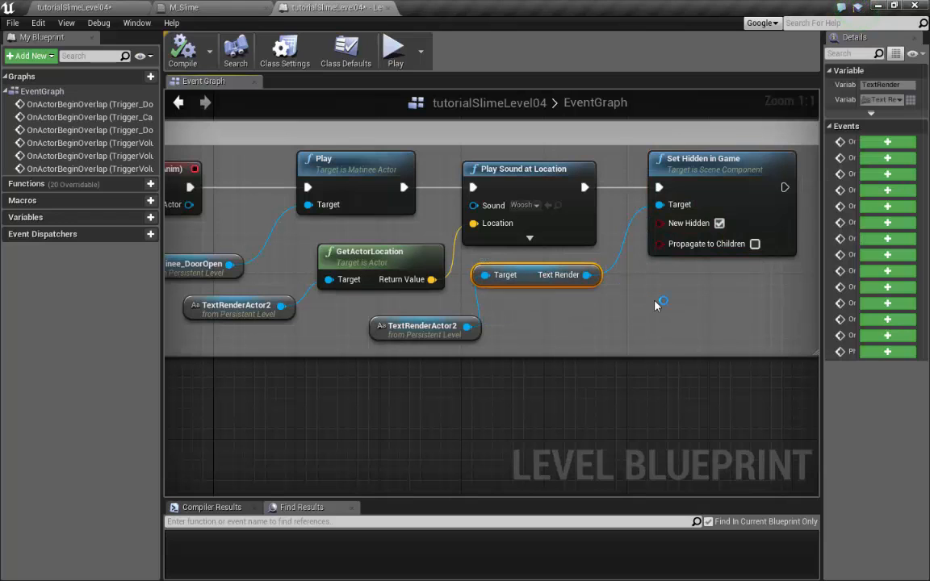
pyautogui.moveTo(681, 299); pyautogui.dragTo(630, 319, button='right')
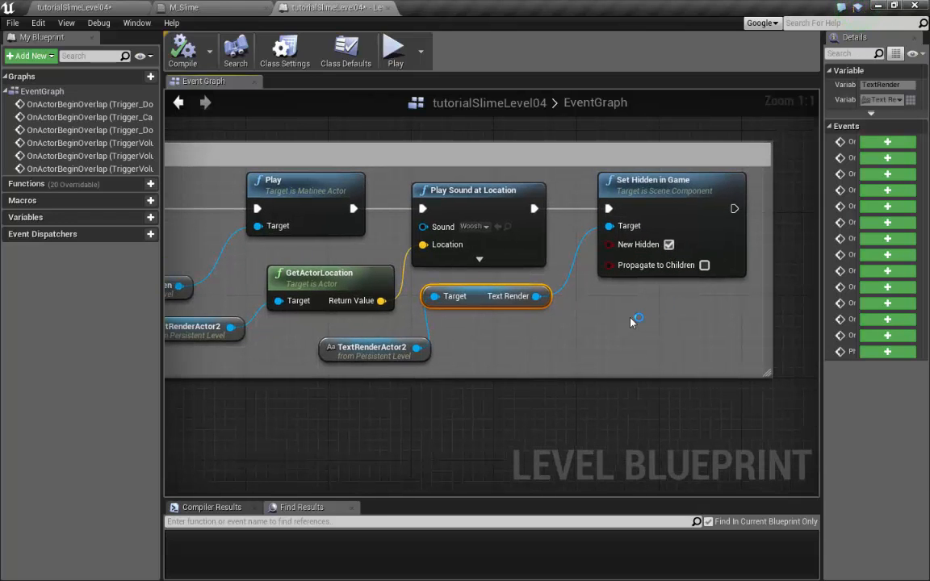
# Step: Move the TextRenderActor7 reference nearer to the Set Actor Hidden In Game node in the Generator Fix chain and select that node
pyautogui.scroll(-2, 621, 313)
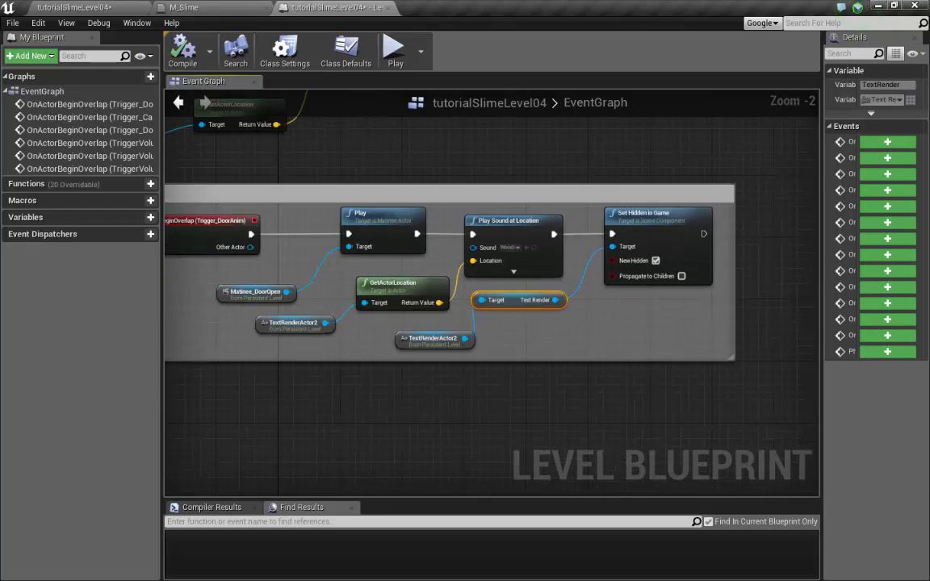
pyautogui.moveTo(721, 221); pyautogui.dragTo(662, 282, button='right')
pyautogui.scroll(-3, 660, 281)
pyautogui.moveTo(715, 189); pyautogui.dragTo(736, 284, button='right')
pyautogui.moveTo(772, 224); pyautogui.dragTo(597, 303, button='right')
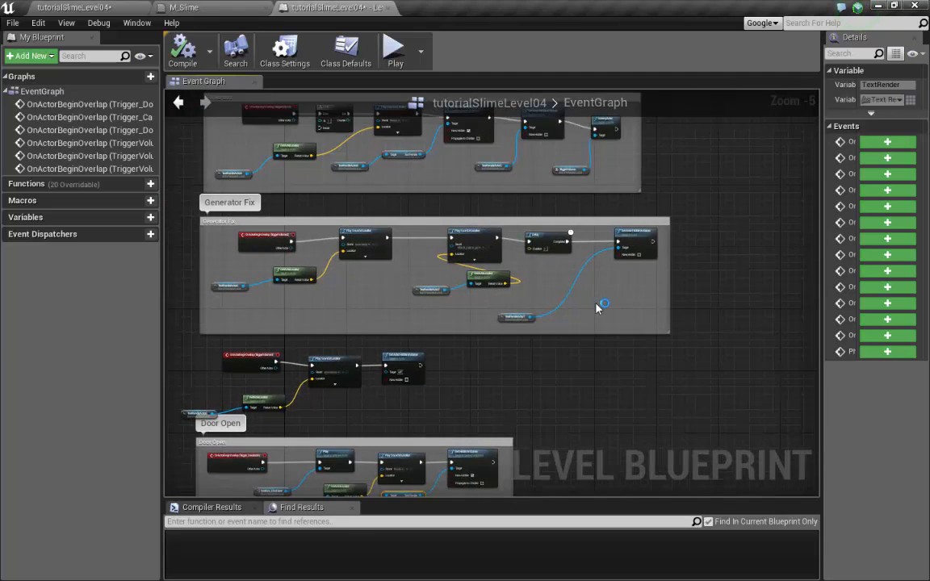
pyautogui.scroll(4, 596, 307)
pyautogui.moveTo(440, 338); pyautogui.dragTo(561, 239)
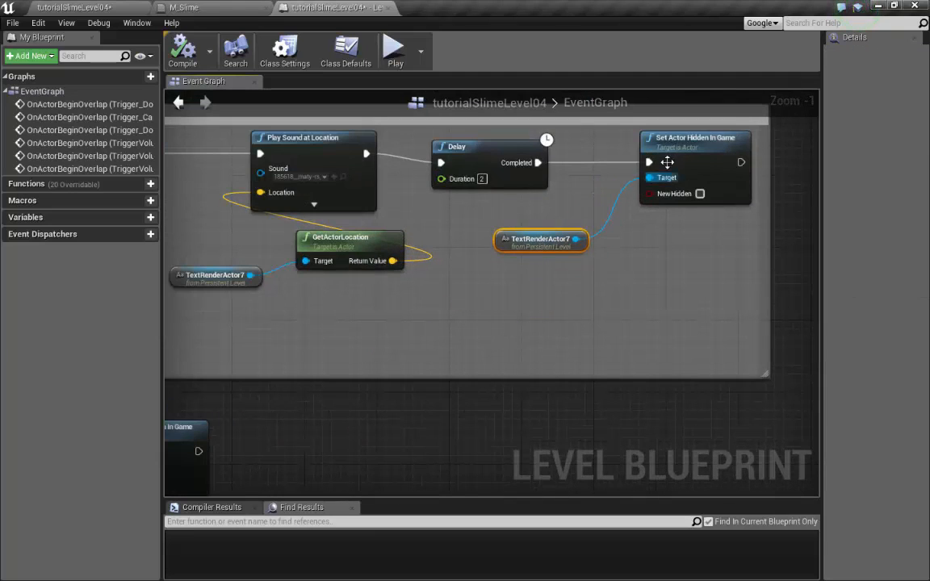
pyautogui.click(699, 154)
pyautogui.moveTo(696, 232); pyautogui.dragTo(686, 271, button='right')
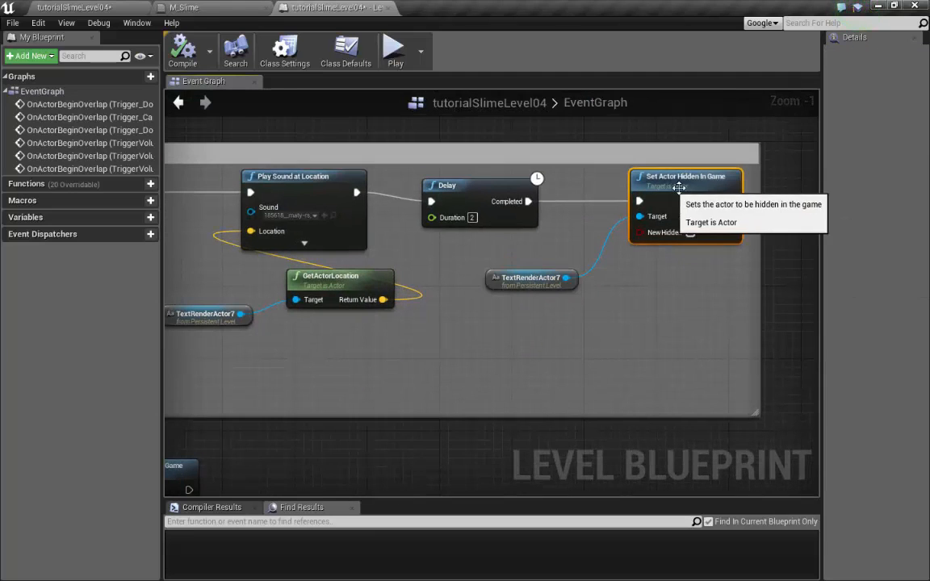
# Step: Reposition the TextRenderActor7 reference that feeds Set Actor Hidden In Game slightly lower beneath the Delay node
pyautogui.moveTo(559, 352); pyautogui.dragTo(690, 116, button='right')
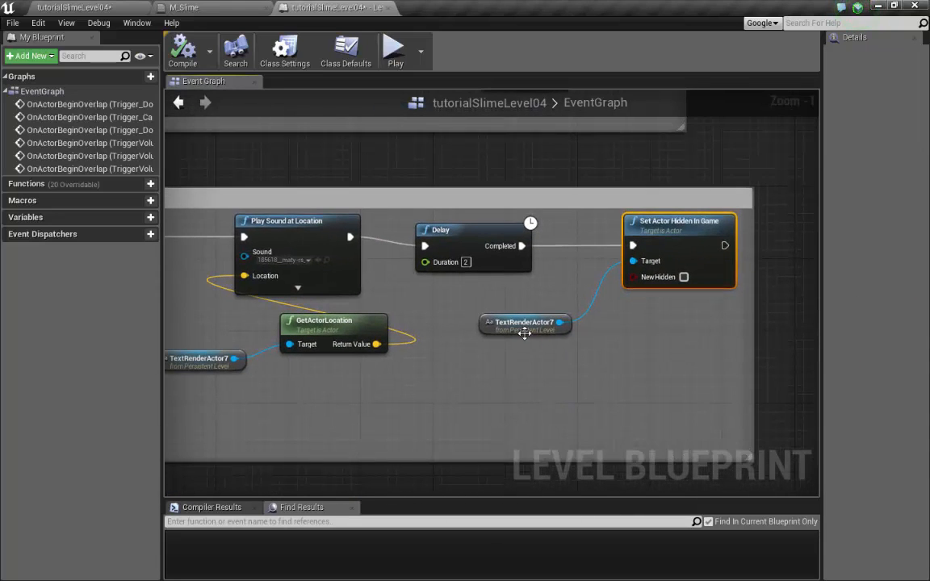
pyautogui.click(525, 323)
pyautogui.moveTo(524, 323); pyautogui.dragTo(542, 351)
pyautogui.moveTo(500, 310); pyautogui.dragTo(650, 283, button='right')
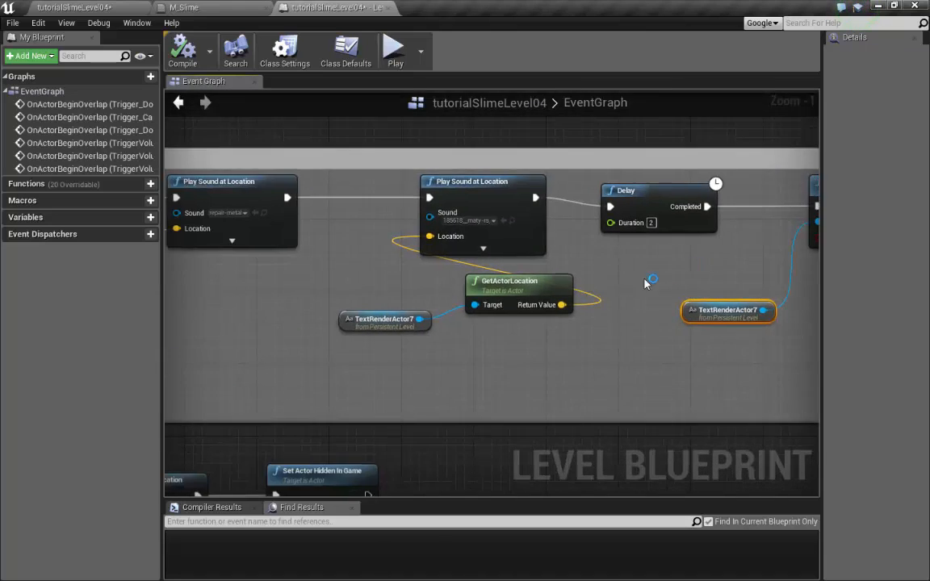
# Step: Review the start of the Generator Fix chain, from the TriggerVolume2 overlap event to the repair-metal sound
pyautogui.scroll(-5, 622, 290)
pyautogui.scroll(2, 686, 363)
pyautogui.scroll(2, 383, 317)
pyautogui.scroll(1, 434, 297)
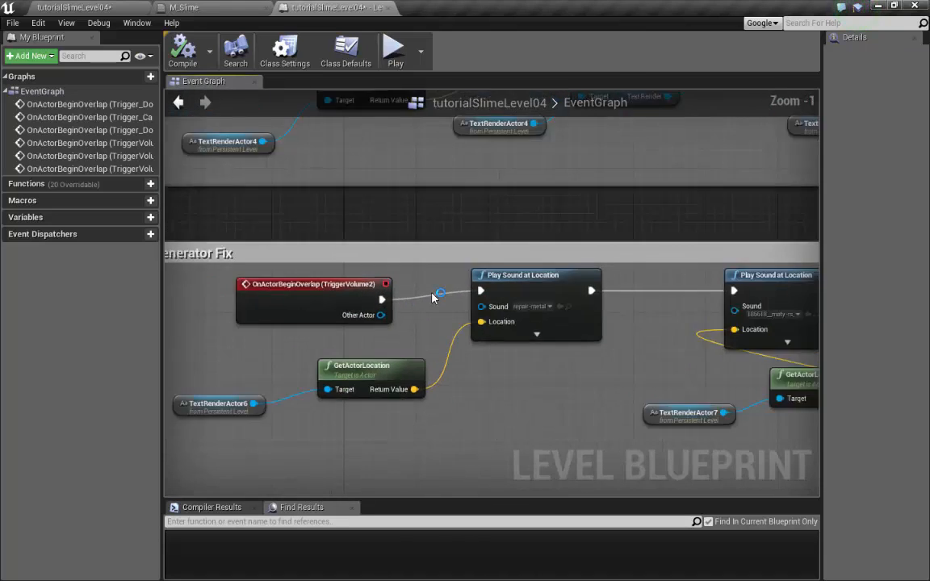
pyautogui.scroll(-3, 431, 297)
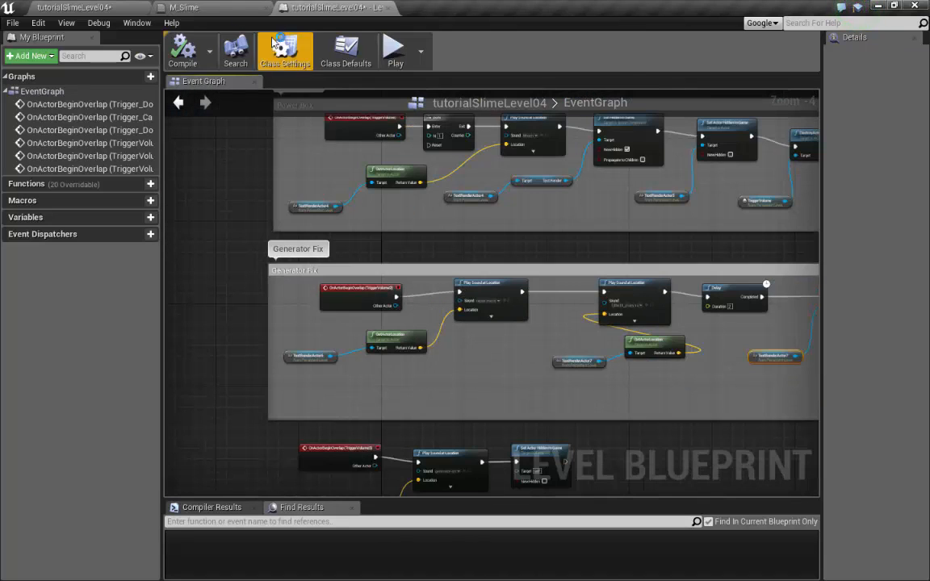
# Step: Return to the level, start a playtest and run the character across the slime channel to the door button
pyautogui.click(87, 7)
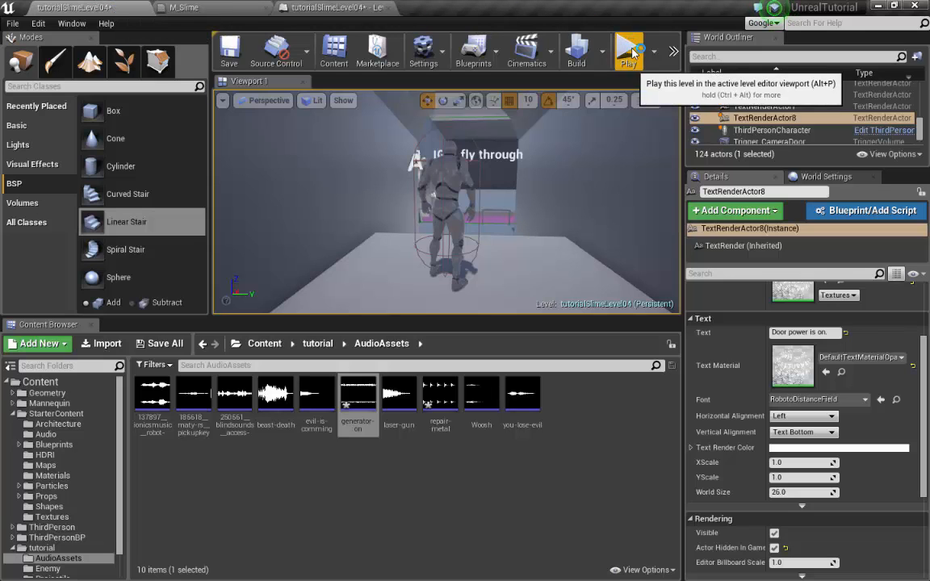
pyautogui.click(626, 50)
pyautogui.press('w')
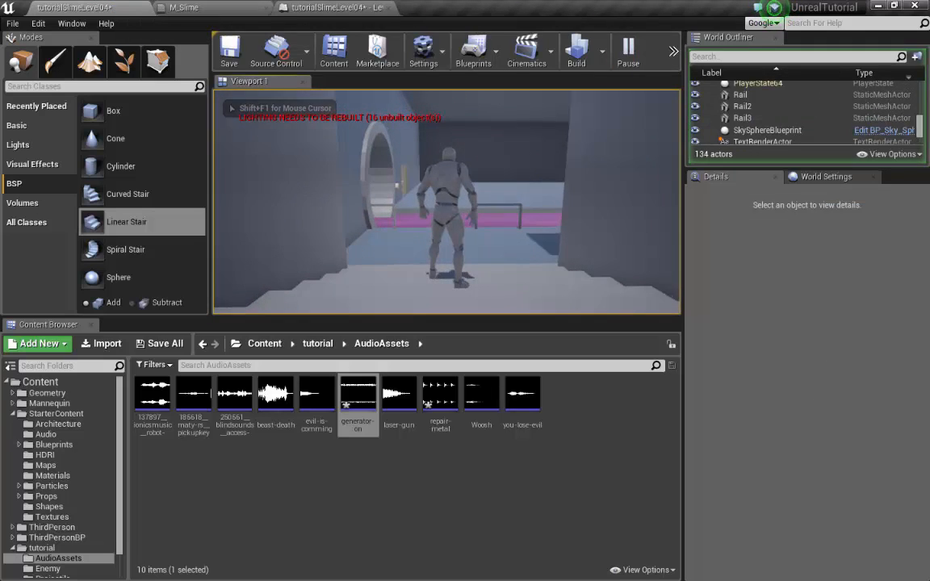
pyautogui.press('w')
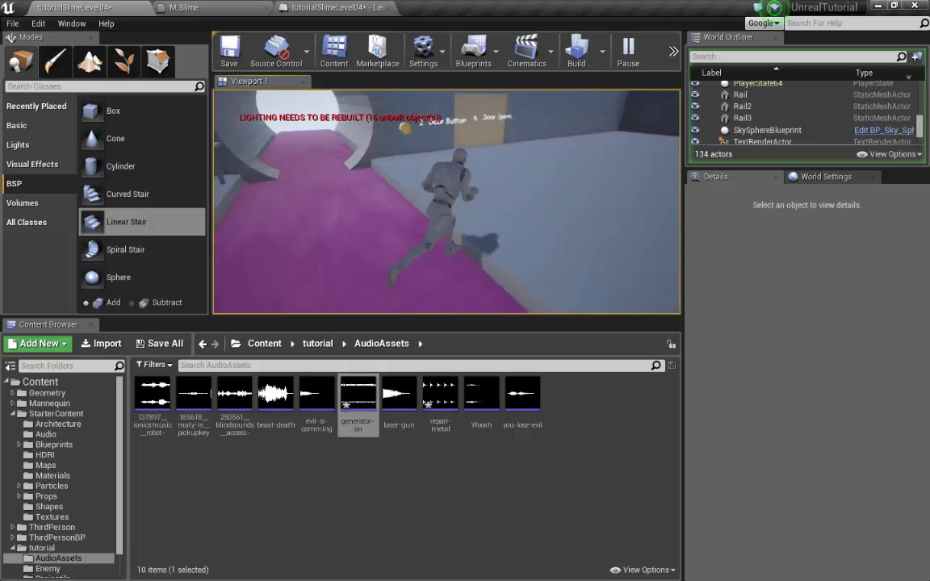
pyautogui.press('w')
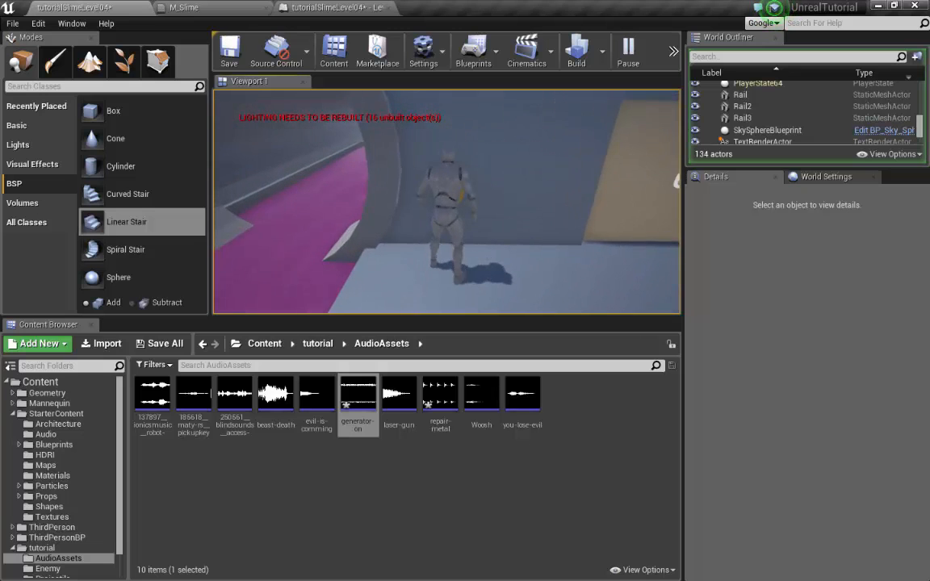
pyautogui.press('w')
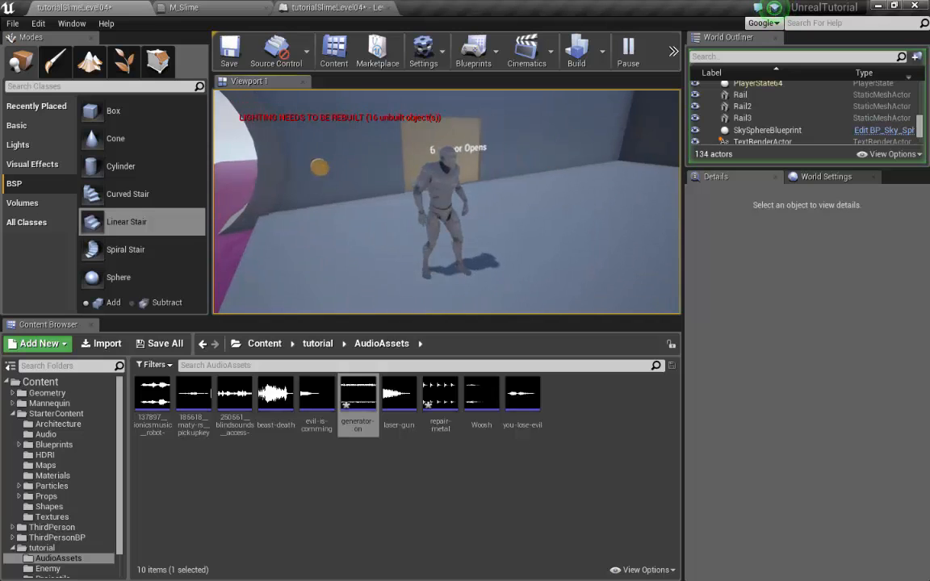
# Step: Run the character from the door to the power switch to test its text change
pyautogui.press('w')
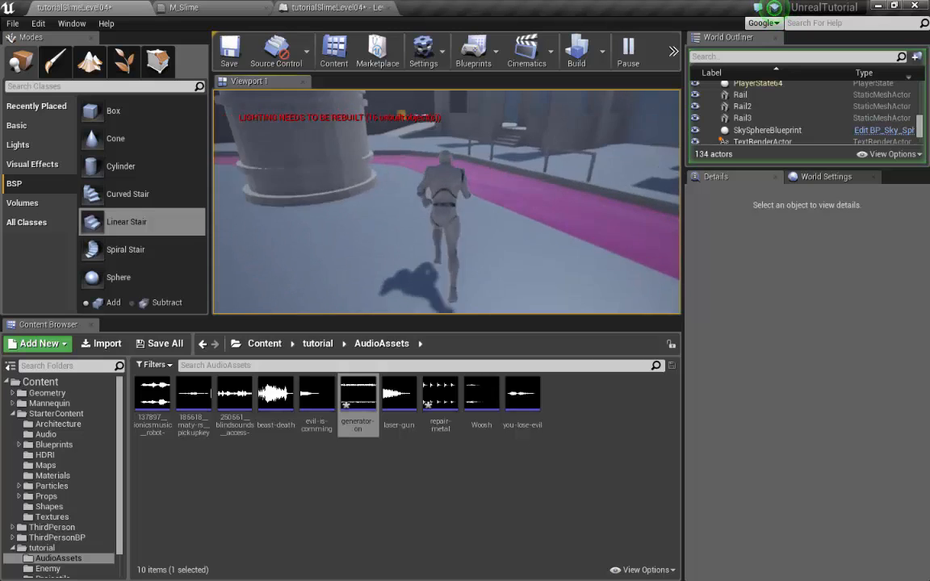
pyautogui.press('w')
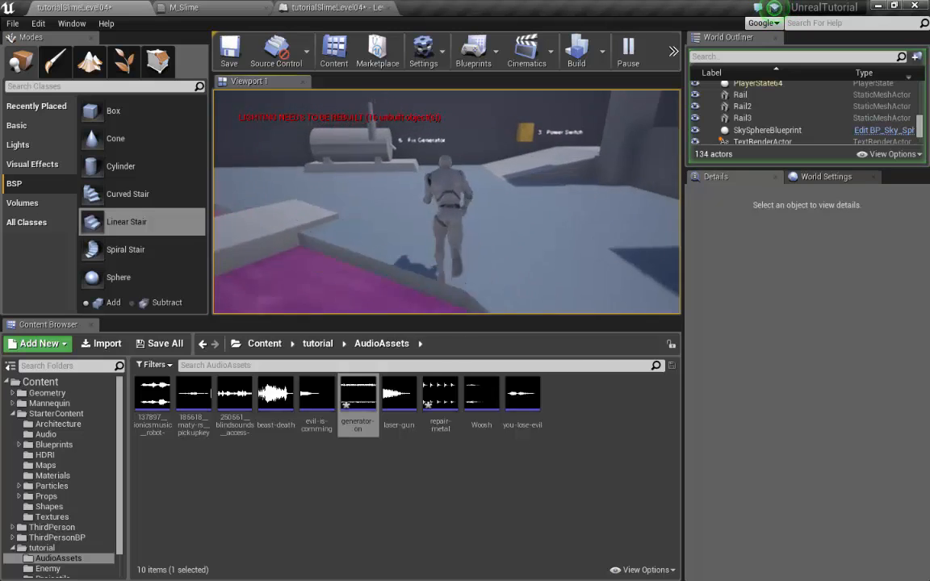
pyautogui.press('w')
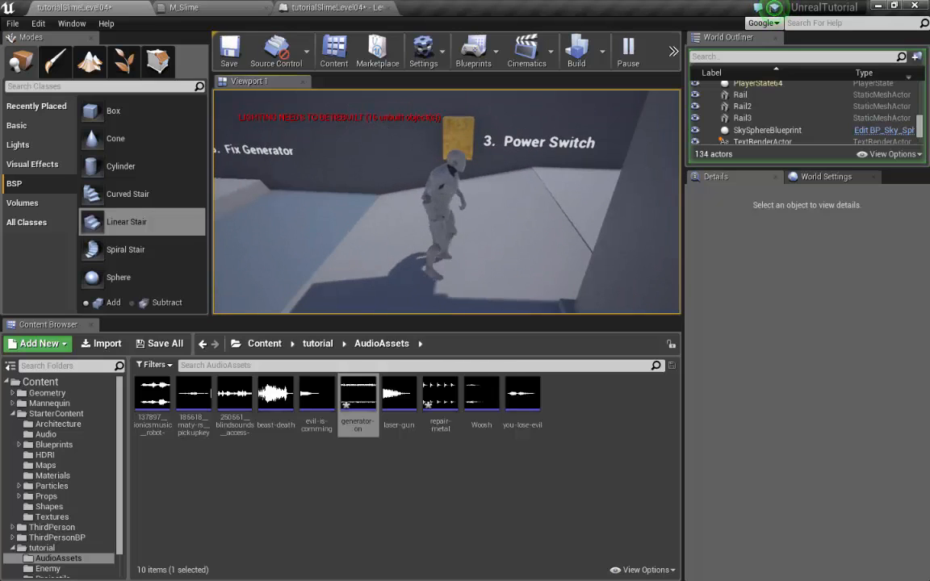
pyautogui.press('w')
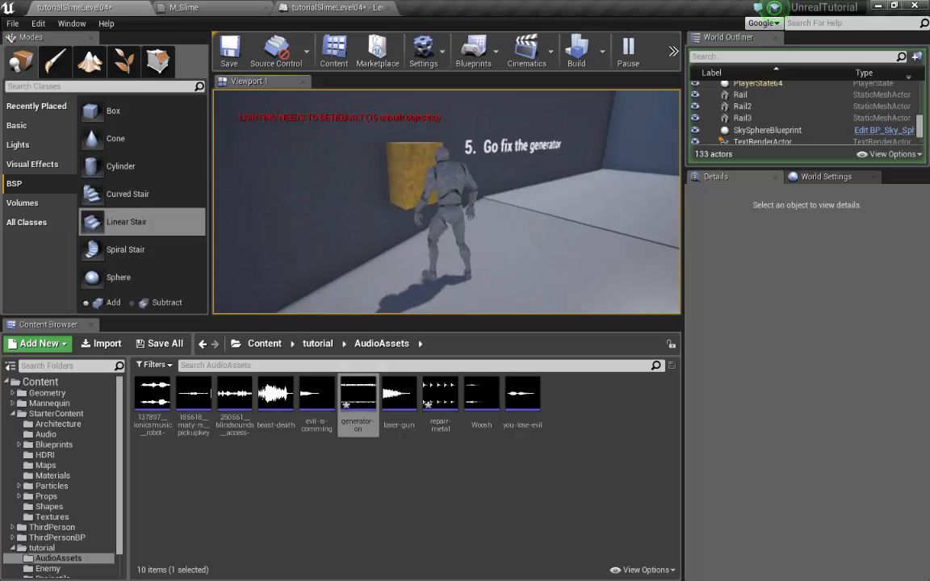
# Step: Move the character from the power switch to the generator to test the fix-generator trigger and its delayed text
pyautogui.press('a')
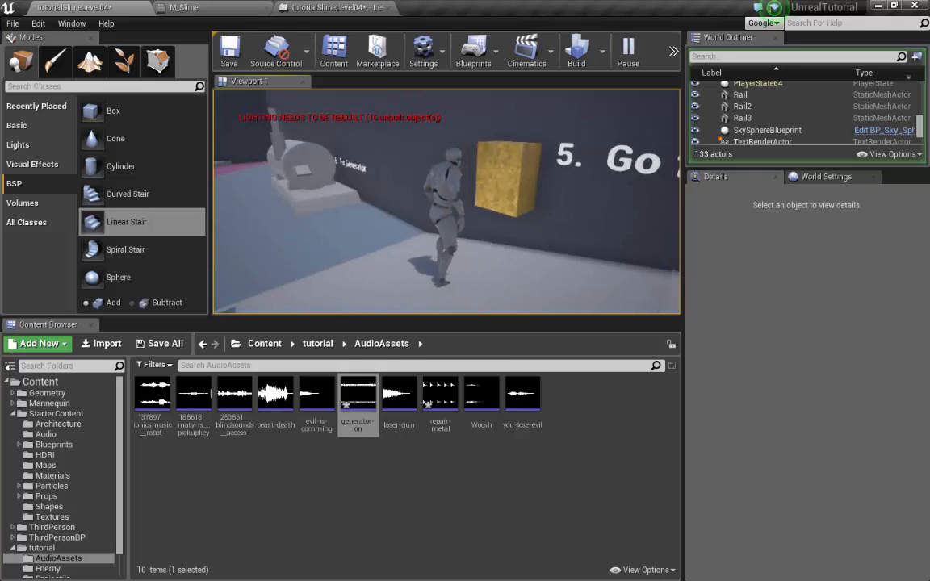
pyautogui.press('w')
pyautogui.press('w')
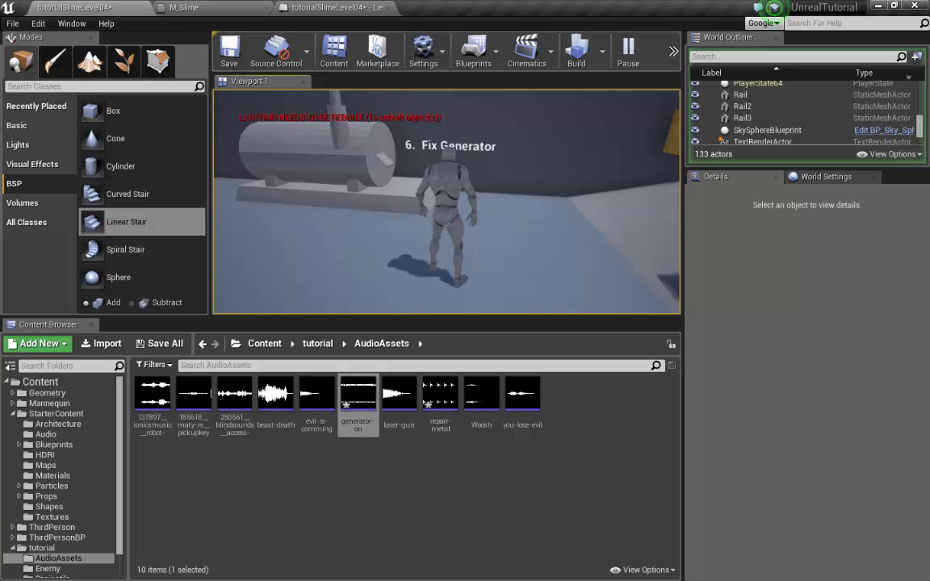
pyautogui.press('w')
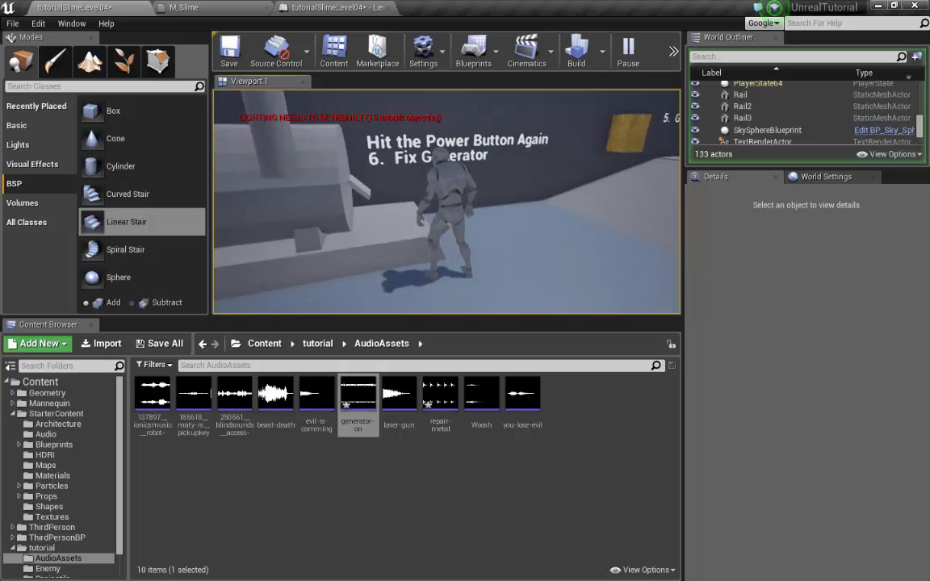
# Step: Run the character back to the power switch to test it again, and return to the generator
pyautogui.press('d')
pyautogui.press('s')
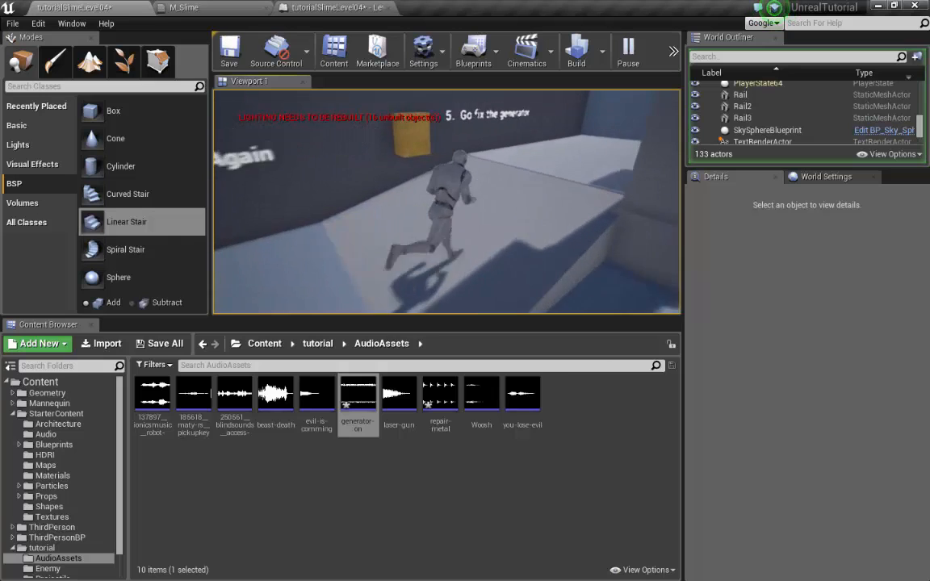
pyautogui.press('w')
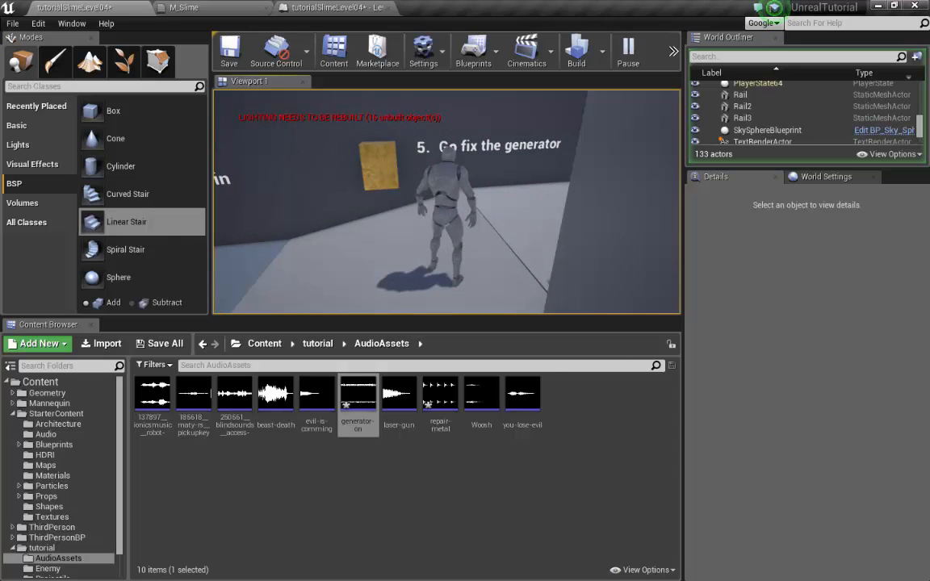
pyautogui.press('a')
pyautogui.press('w')
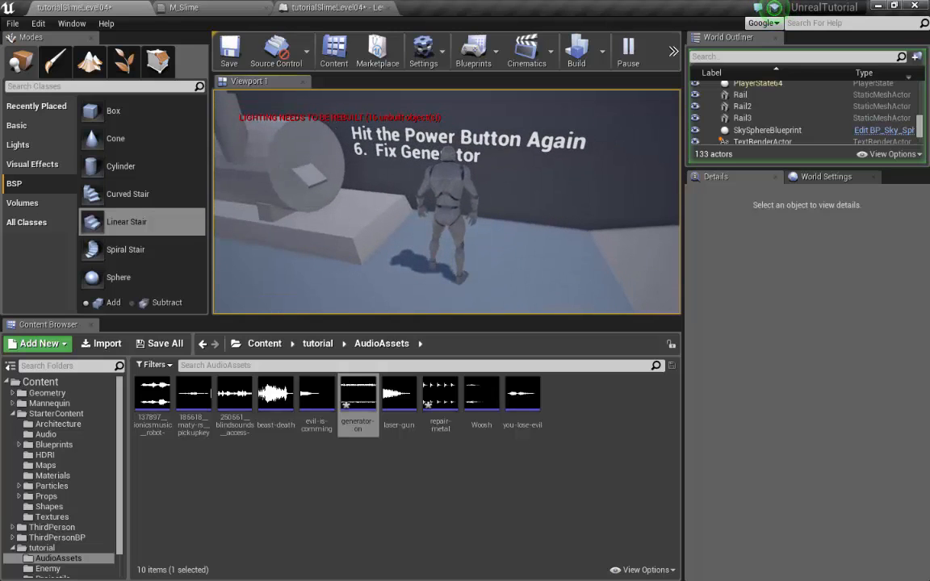
# Step: Run the character from the generator back to the gold power switch to test its second trigger, and end the playtest
pyautogui.press('d')
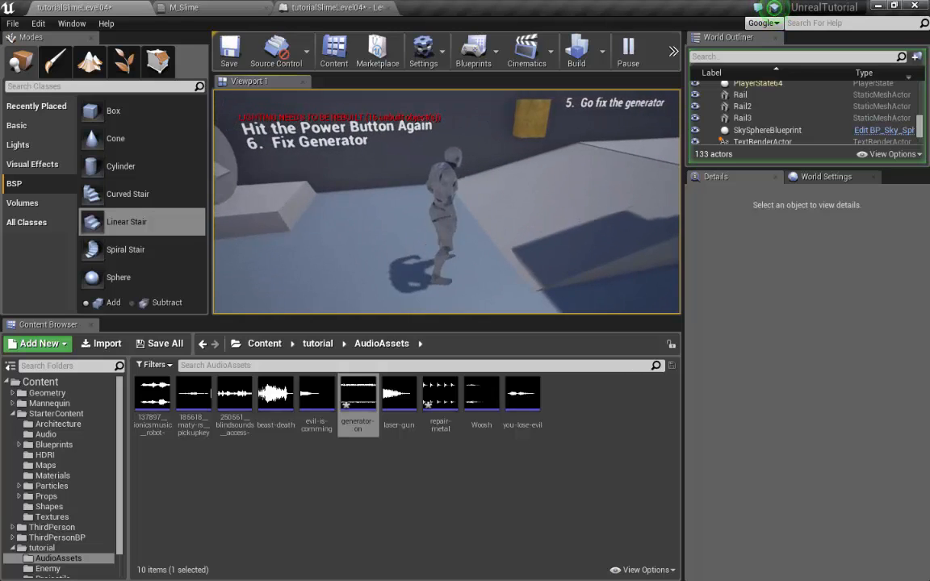
pyautogui.press('d')
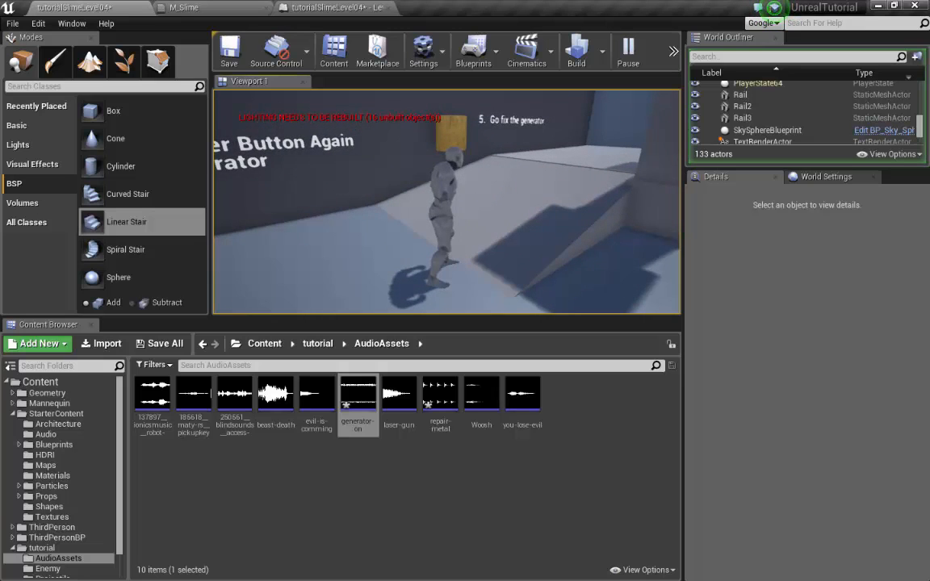
pyautogui.press('w')
pyautogui.press('w')
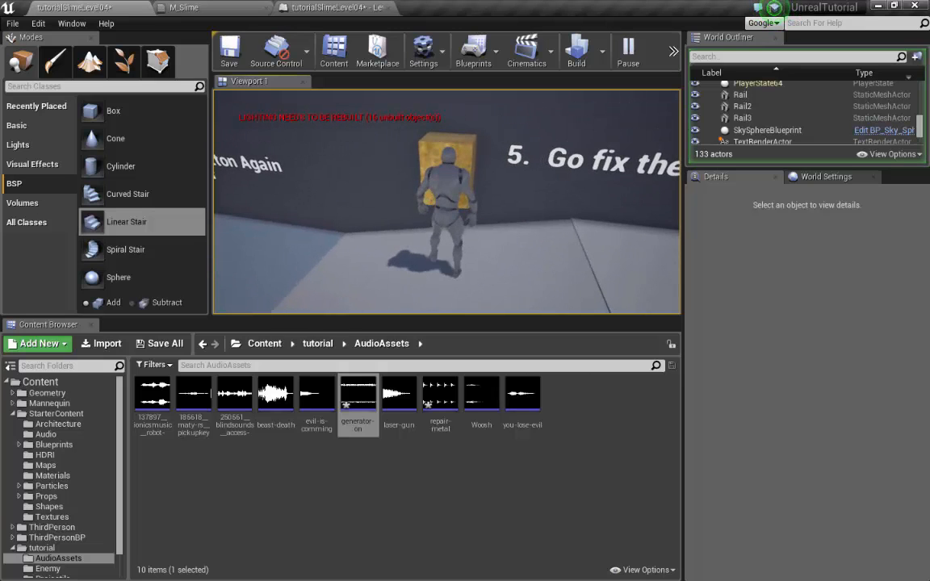
pyautogui.press('a')
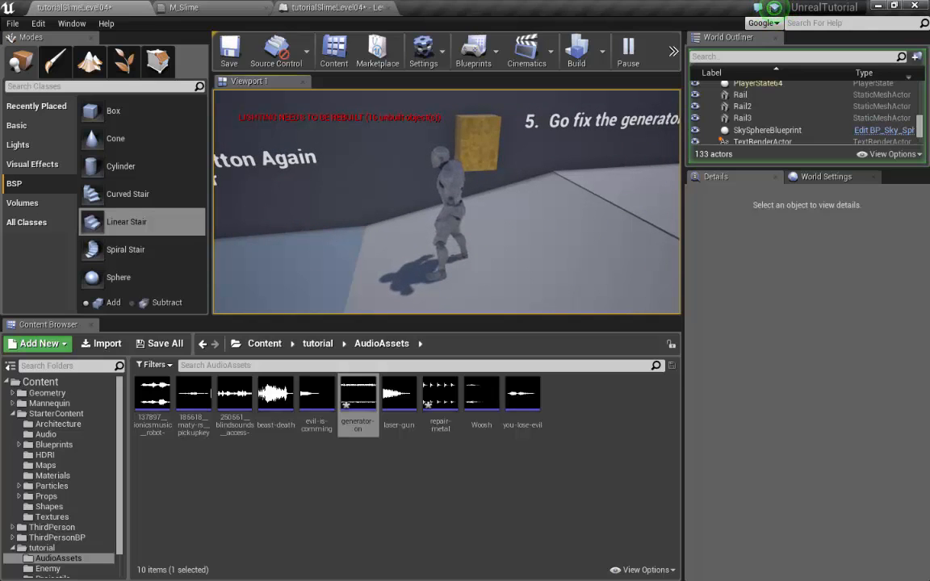
pyautogui.press('d')
pyautogui.press('w')
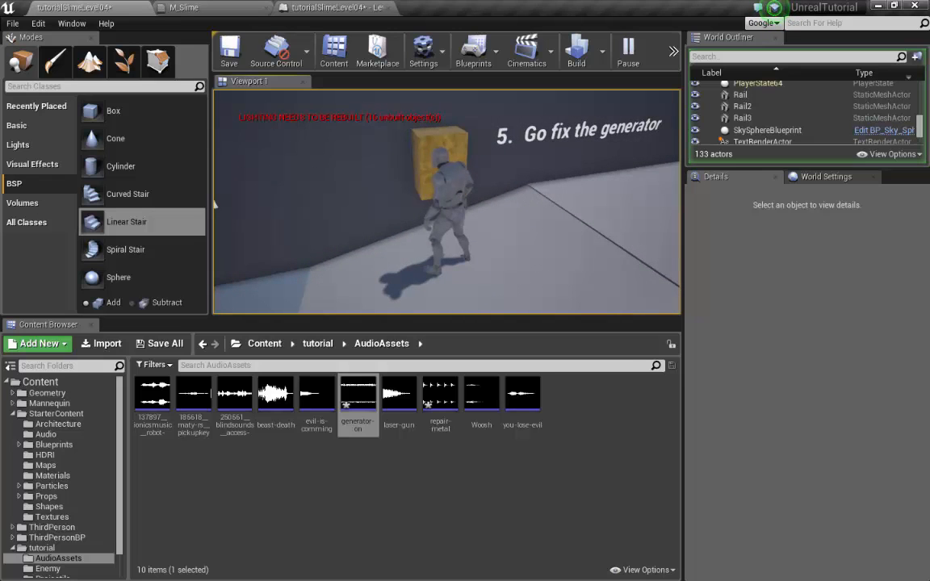
pyautogui.press('s')
pyautogui.press('s')
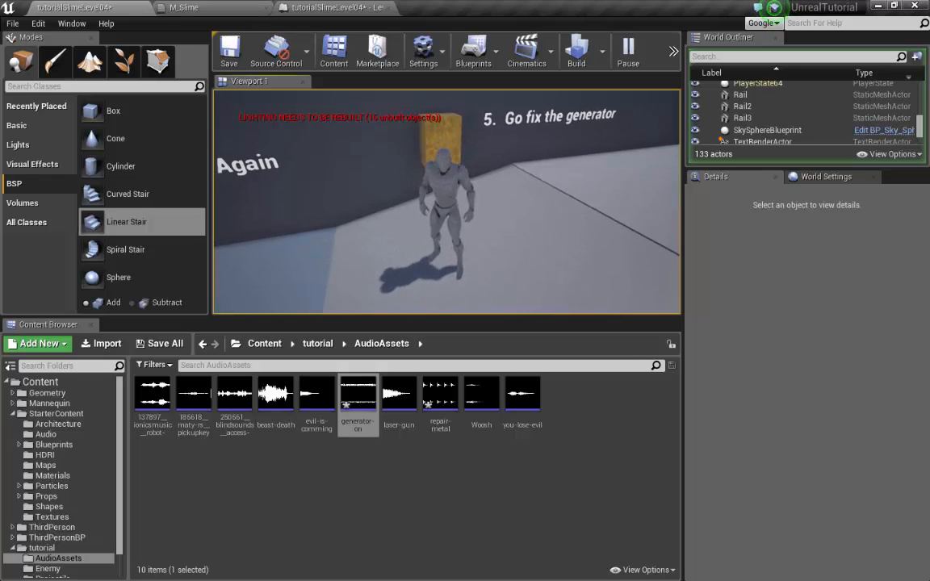
pyautogui.press('Escape')
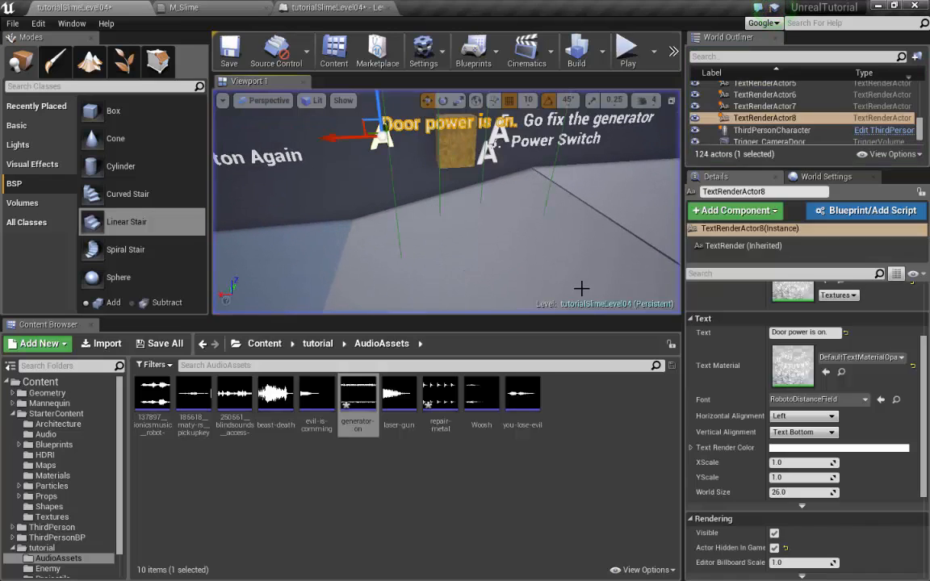
# Step: Examine the text actors and overlapping trigger volumes around the generator and the gold power switch
pyautogui.moveTo(567, 204)
pyautogui.mouseDown(button='right')
pyautogui.moveTo(492, 210)
pyautogui.moveTo(604, 142)
pyautogui.moveTo(484, 170)
pyautogui.moveTo(621, 137)
pyautogui.moveTo(646, 153)
pyautogui.moveTo(556, 199)
pyautogui.mouseUp(button='right')
pyautogui.click(556, 200)
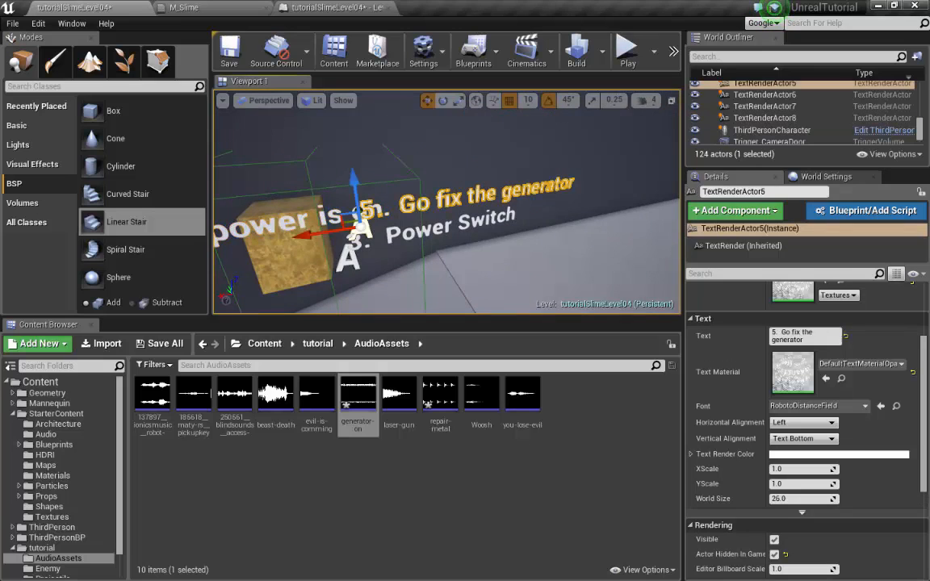
pyautogui.press('f')
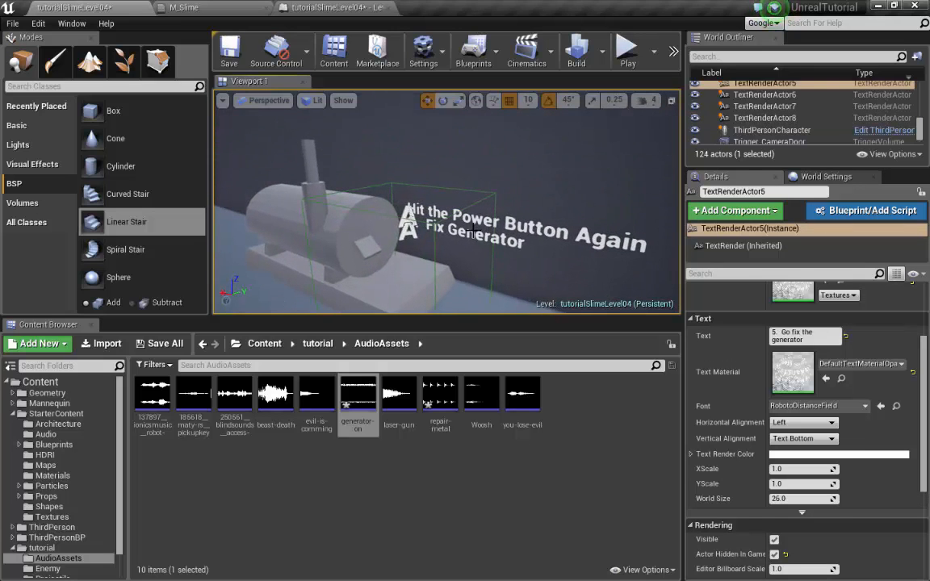
pyautogui.click(435, 242)
pyautogui.moveTo(435, 242); pyautogui.dragTo(509, 255, button='right')
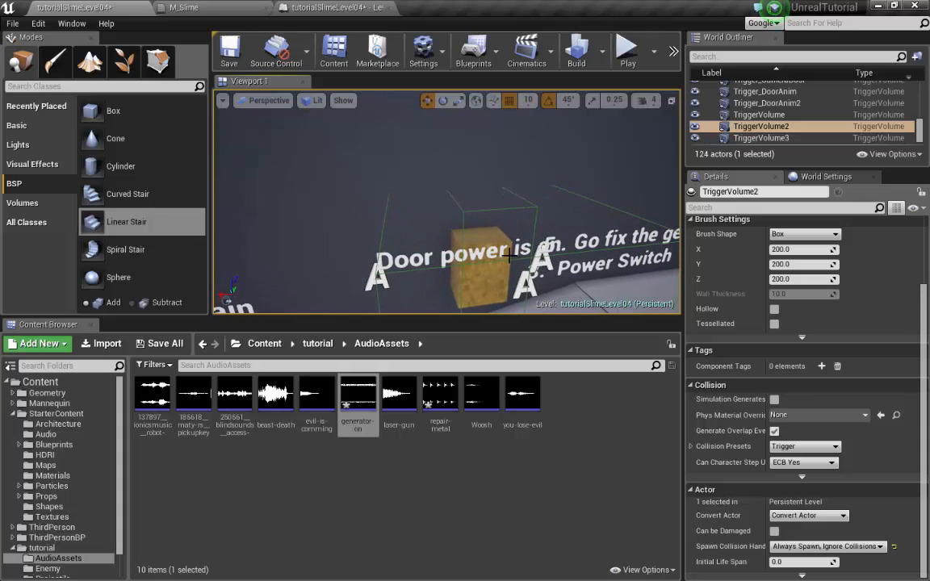
pyautogui.click(549, 243)
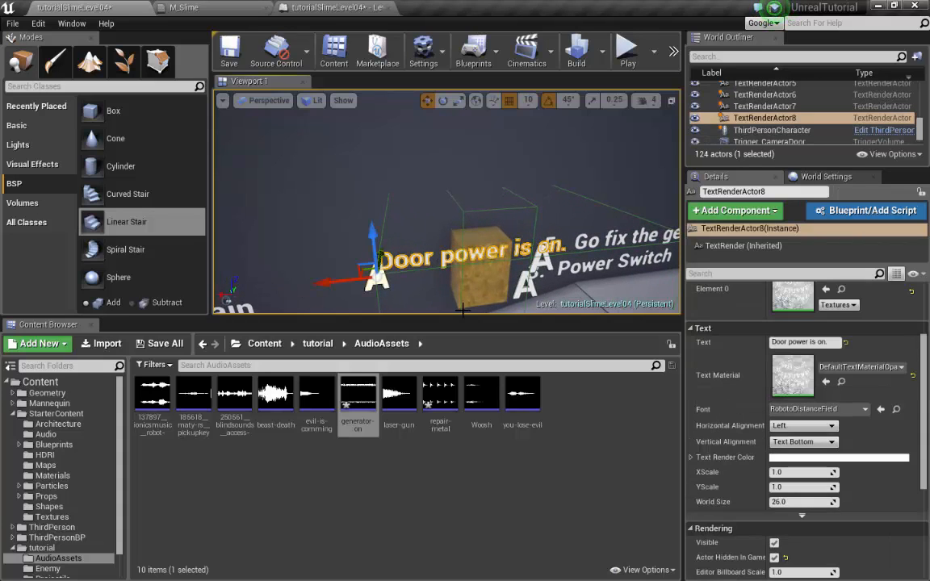
pyautogui.click(470, 211)
pyautogui.moveTo(469, 211)
pyautogui.mouseDown(button='right')
pyautogui.moveTo(569, 230)
pyautogui.moveTo(471, 193)
pyautogui.mouseUp(button='right')
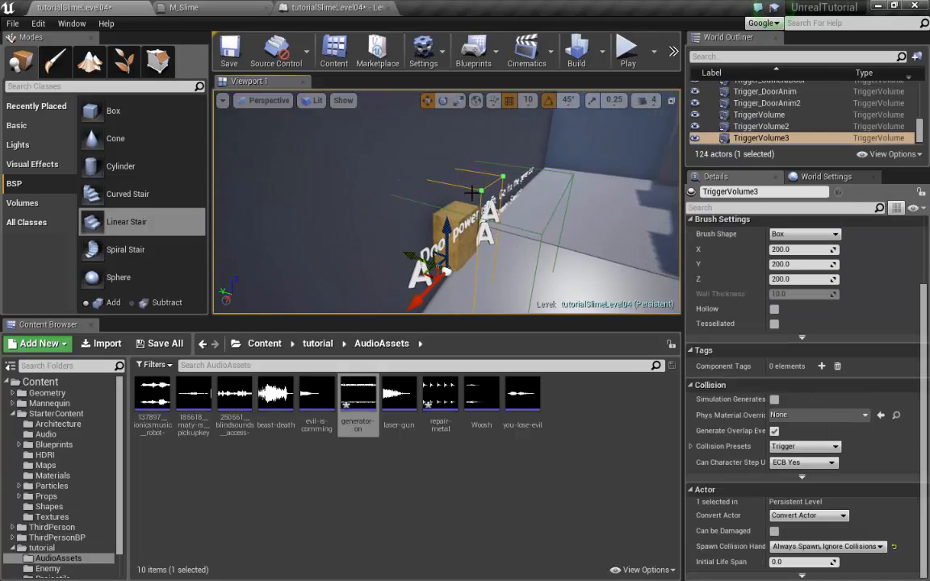
pyautogui.click(539, 235)
pyautogui.scroll(-4, 554, 266)
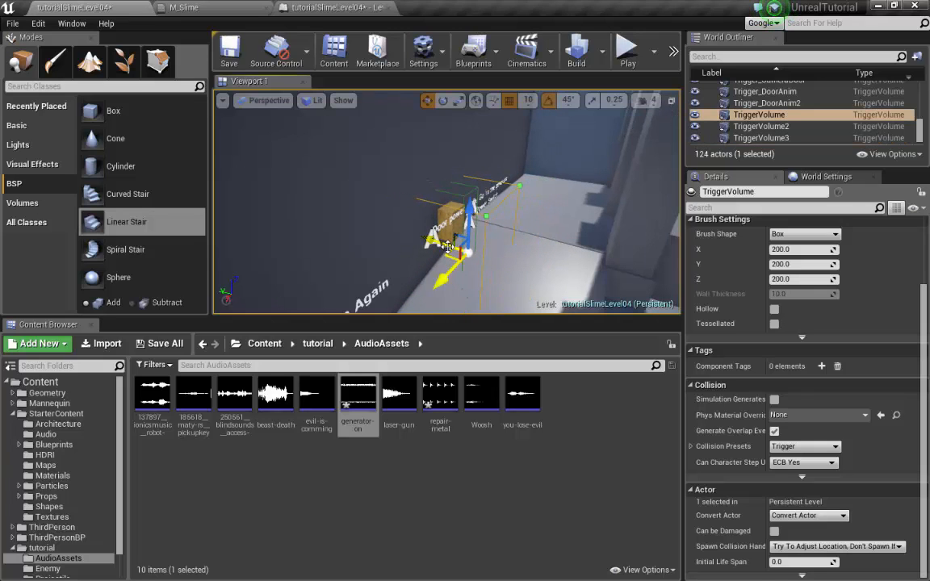
# Step: Move the gold power switch block and the small trigger volume around it back toward the wall, and check the larger trigger volume's extent
pyautogui.click(444, 211)
pyautogui.scroll(2, 436, 219)
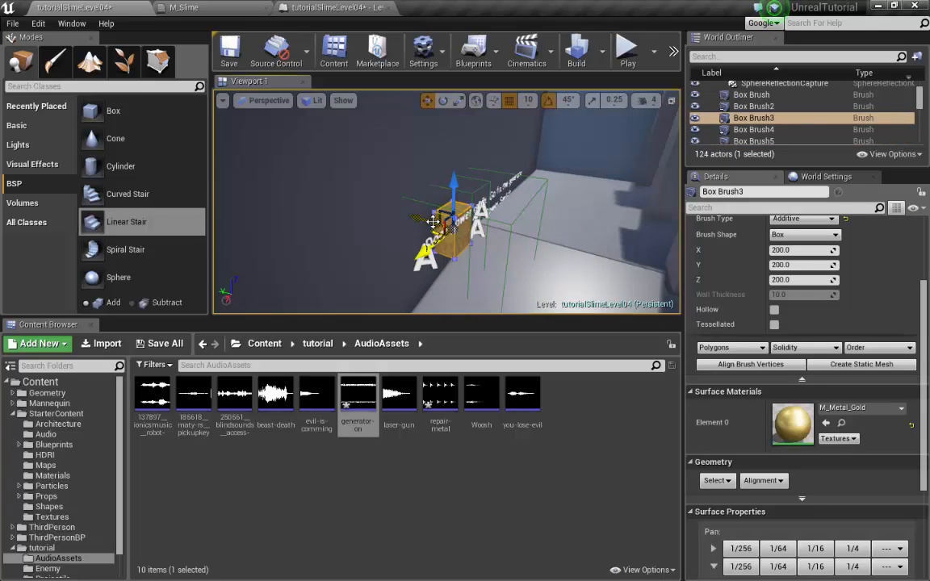
pyautogui.moveTo(413, 218); pyautogui.dragTo(415, 217)
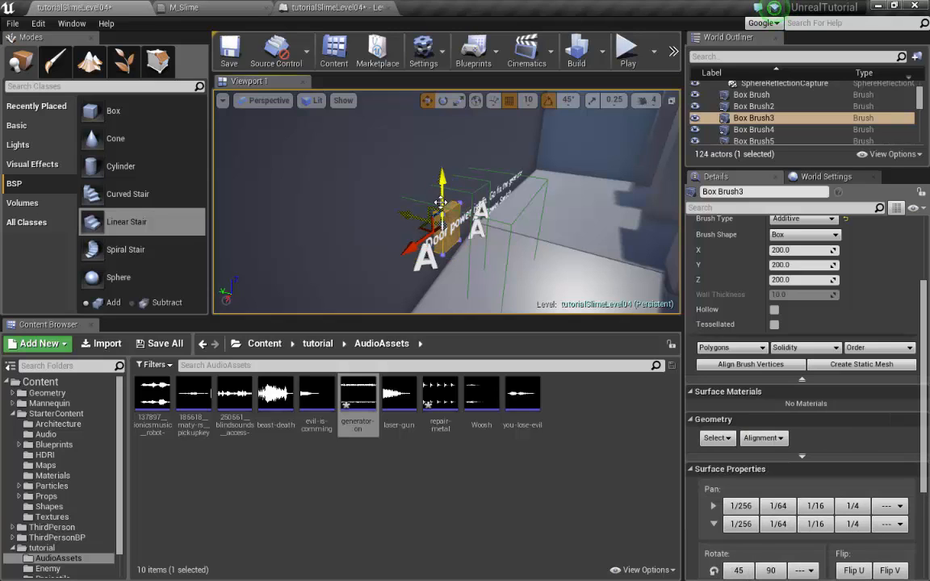
pyautogui.click(469, 191)
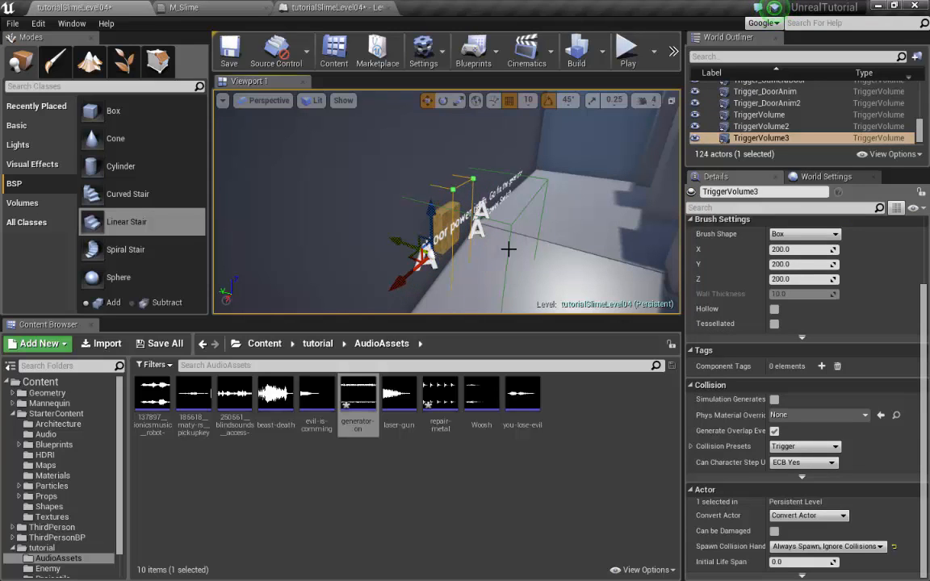
pyautogui.moveTo(509, 248); pyautogui.dragTo(534, 230, button='right')
pyautogui.click(434, 216)
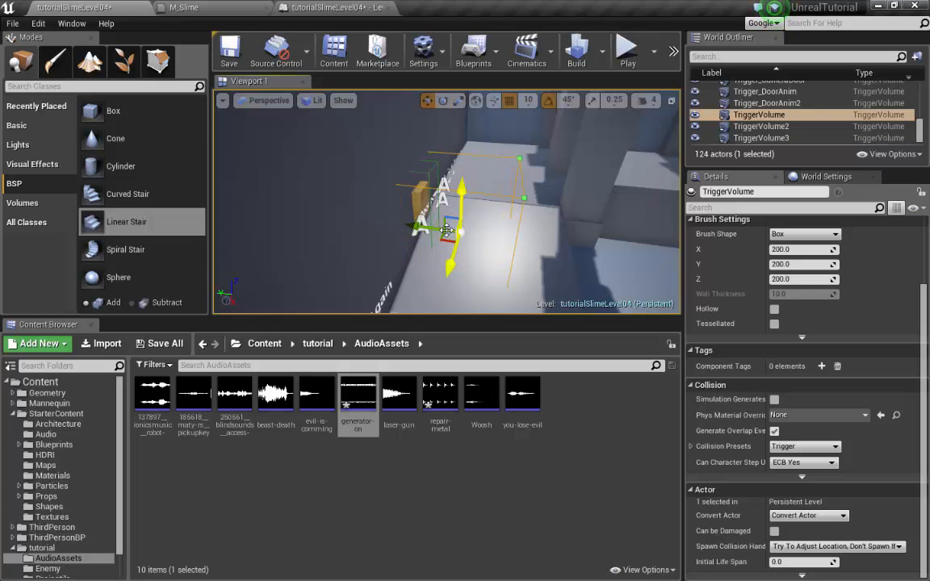
pyautogui.press('f')
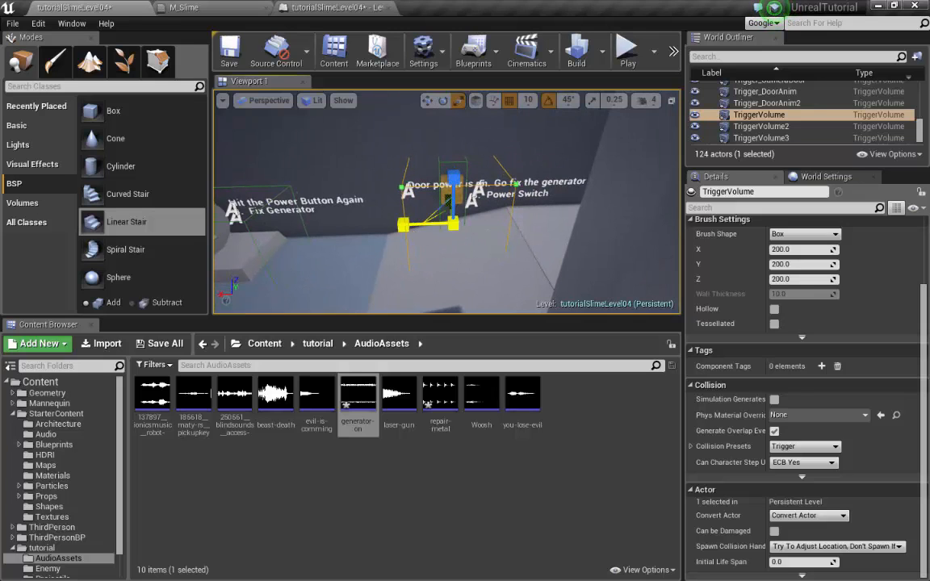
pyautogui.moveTo(509, 250); pyautogui.dragTo(505, 222, button='right')
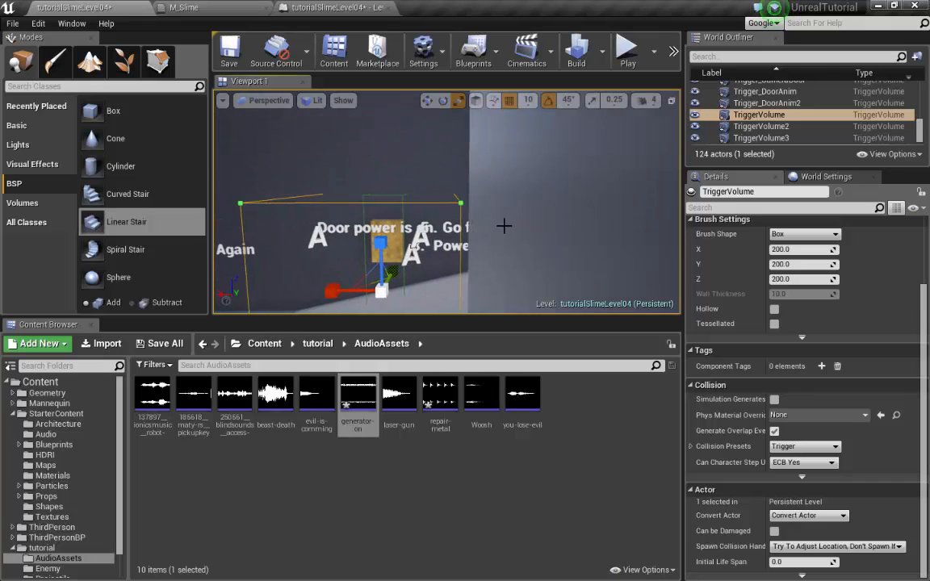
# Step: Select the "5. Go fix the generator" text in the level and return to the end of the Generator Fix chain in the level blueprint
pyautogui.click(444, 241)
pyautogui.moveTo(444, 241); pyautogui.dragTo(486, 243, button='right')
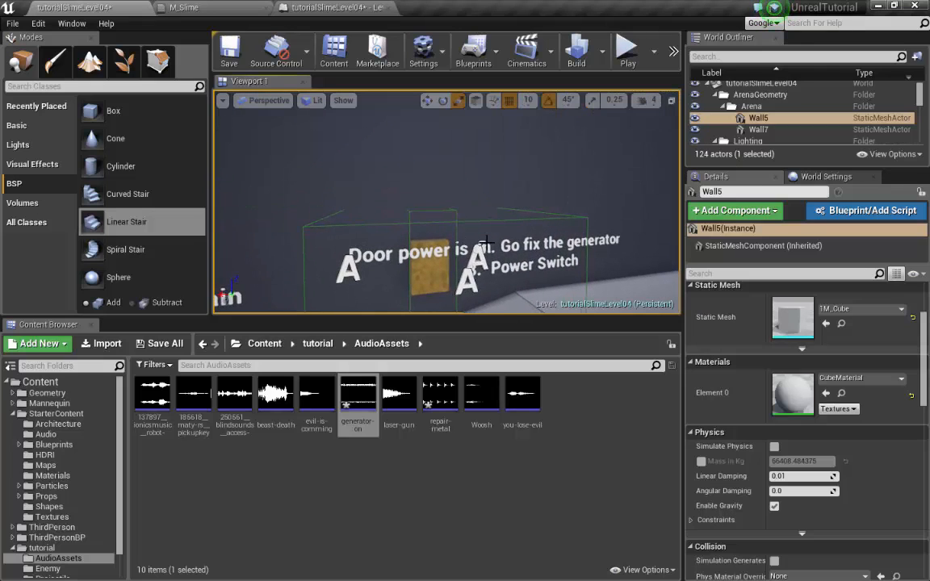
pyautogui.click(561, 244)
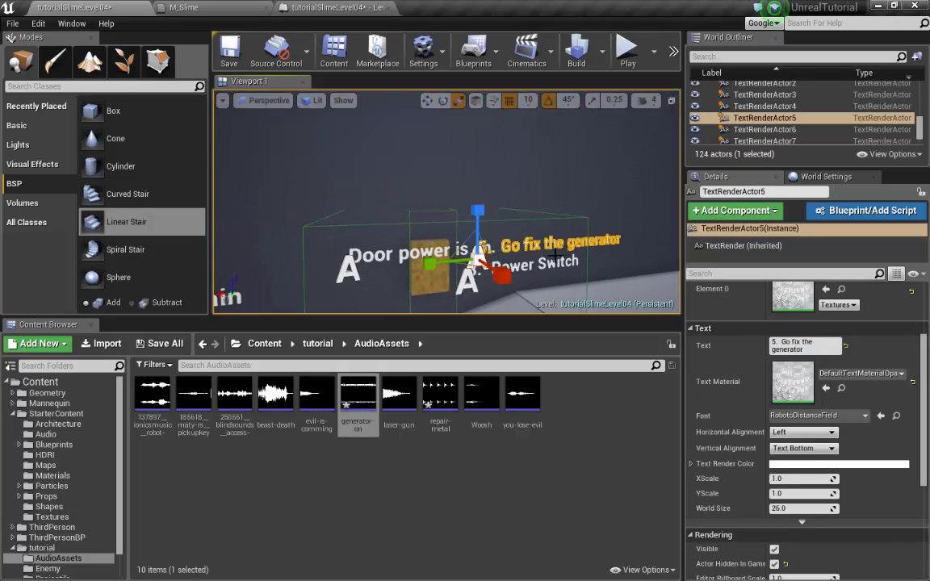
pyautogui.moveTo(389, 300); pyautogui.dragTo(390, 297, button='right')
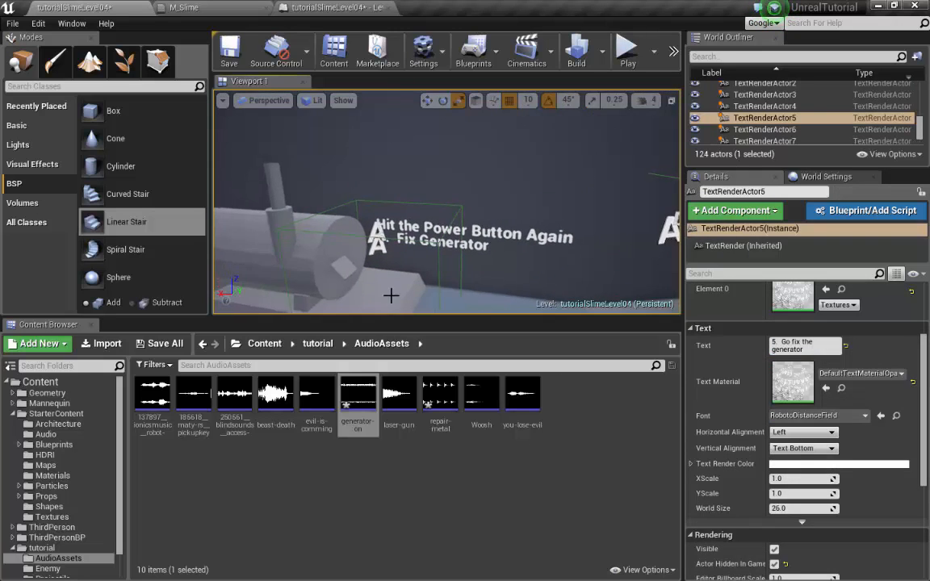
pyautogui.click(335, 10)
pyautogui.scroll(3, 516, 291)
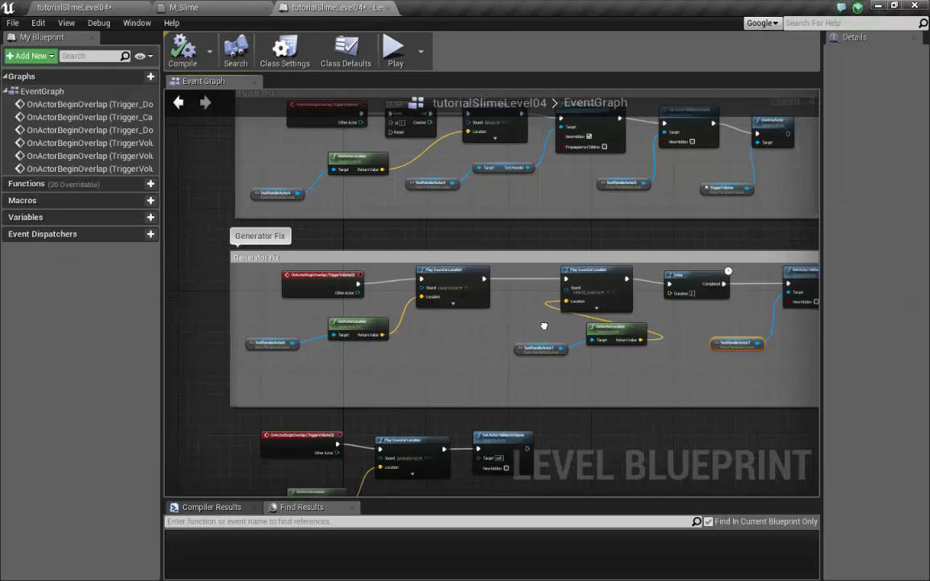
pyautogui.moveTo(523, 318); pyautogui.dragTo(306, 315, button='right')
pyautogui.scroll(2, 466, 279)
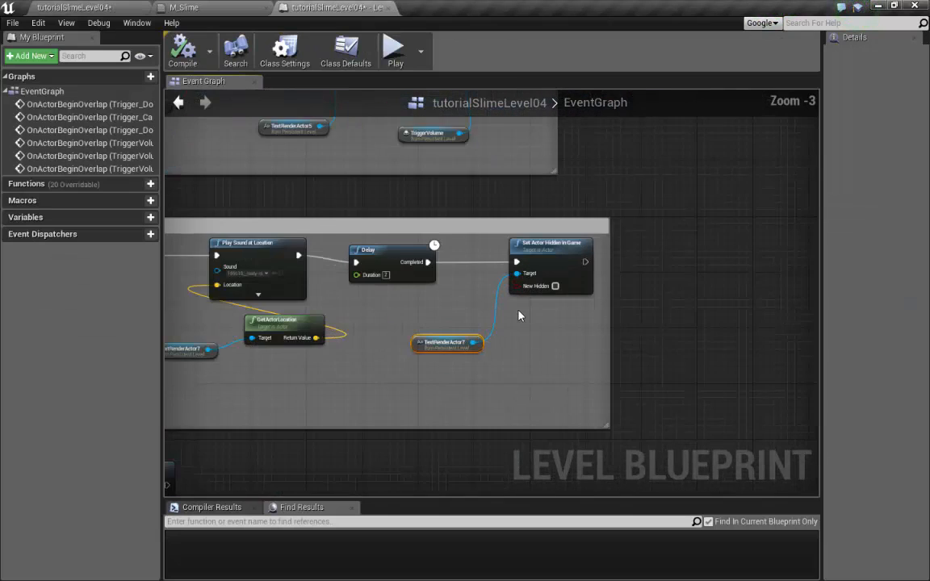
pyautogui.moveTo(520, 290); pyautogui.dragTo(415, 314, button='right')
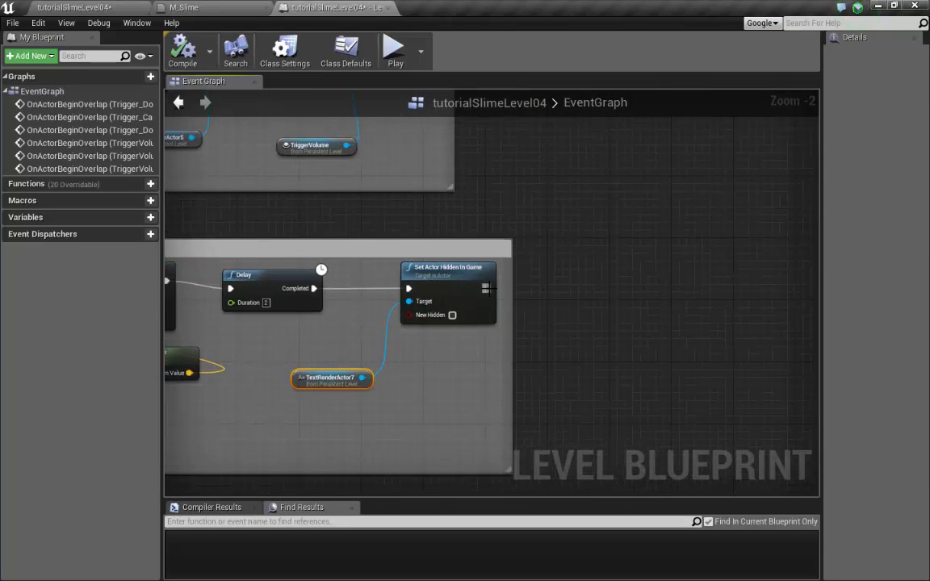
# Step: Add another Set Actor Hidden In Game node after the last node of the Generator Fix chain and align it
pyautogui.scroll(-3, 487, 300)
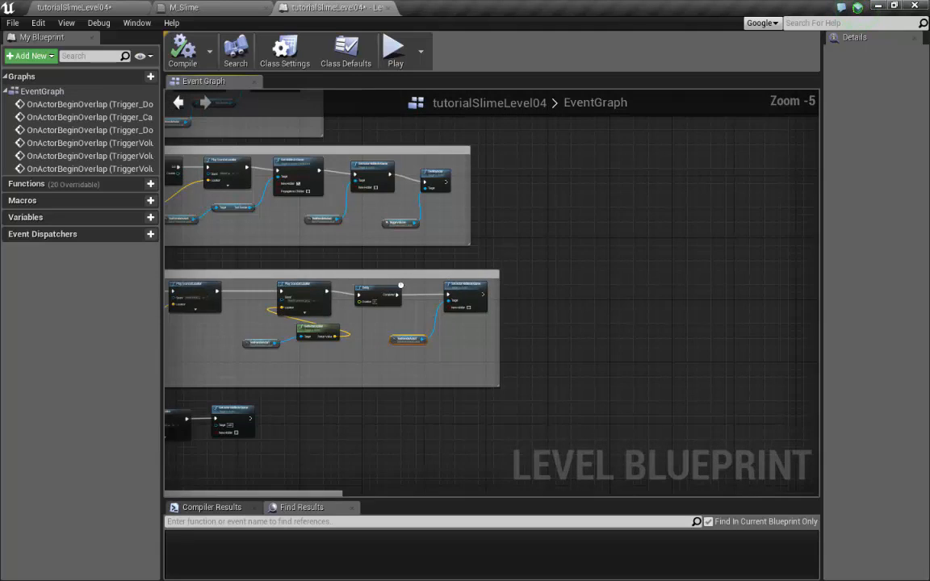
pyautogui.scroll(2, 547, 352)
pyautogui.scroll(1, 548, 350)
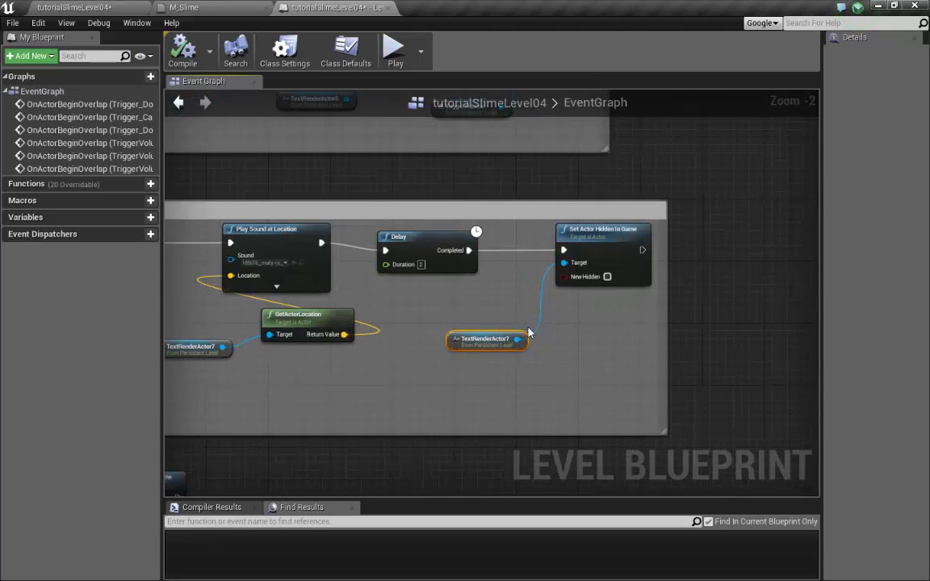
pyautogui.moveTo(570, 343); pyautogui.dragTo(391, 376, button='right')
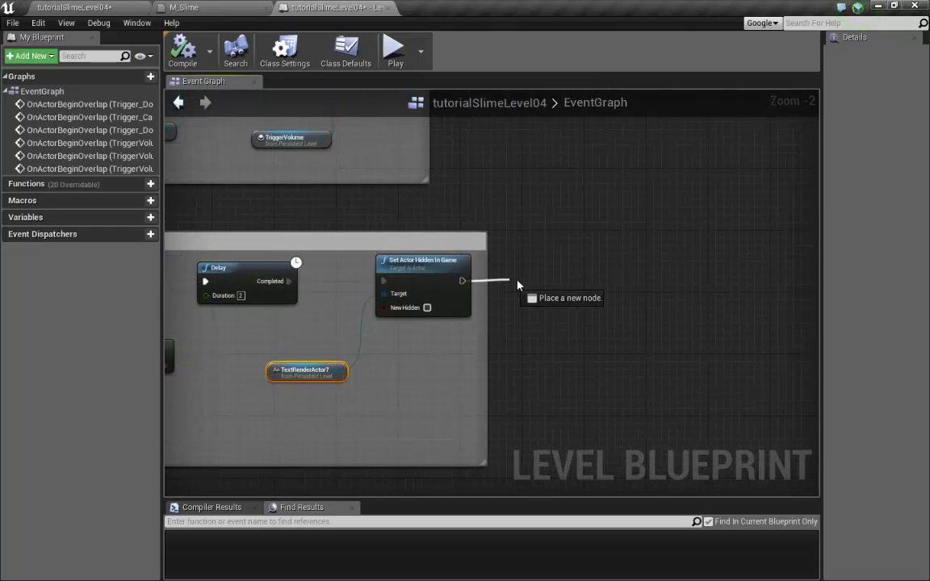
pyautogui.moveTo(517, 284); pyautogui.dragTo(550, 281)
pyautogui.write('set')
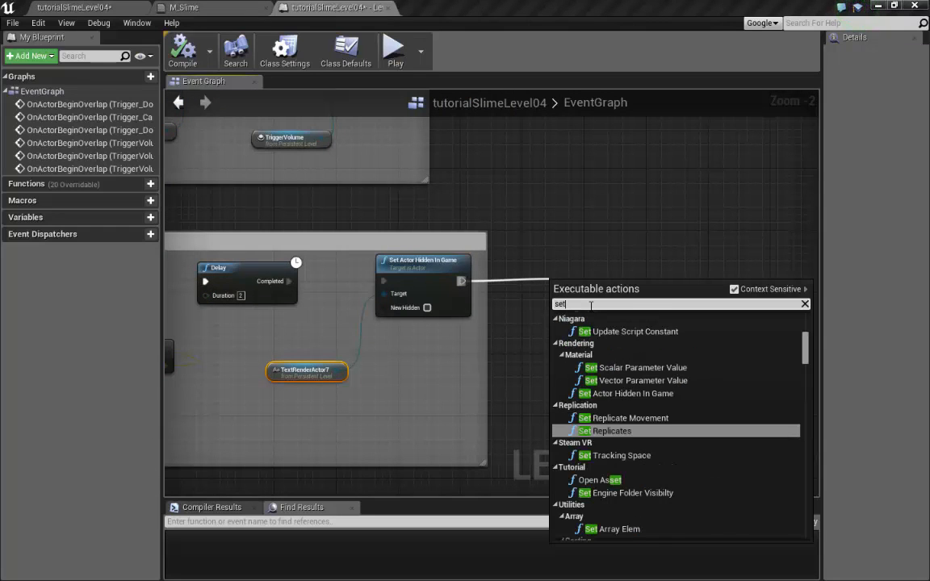
pyautogui.write(' actor to')
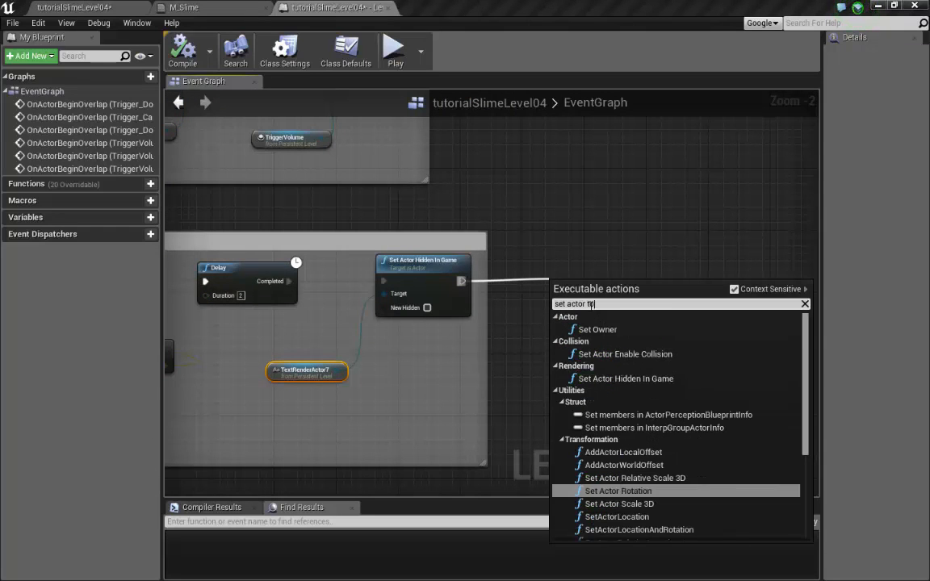
pyautogui.write(' h')
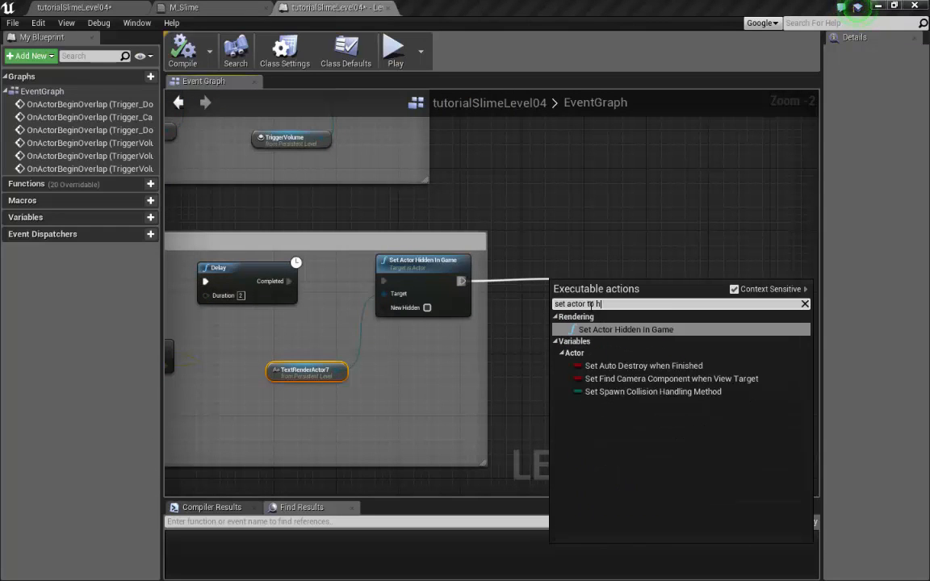
pyautogui.click(631, 330)
pyautogui.moveTo(549, 298); pyautogui.dragTo(550, 283)
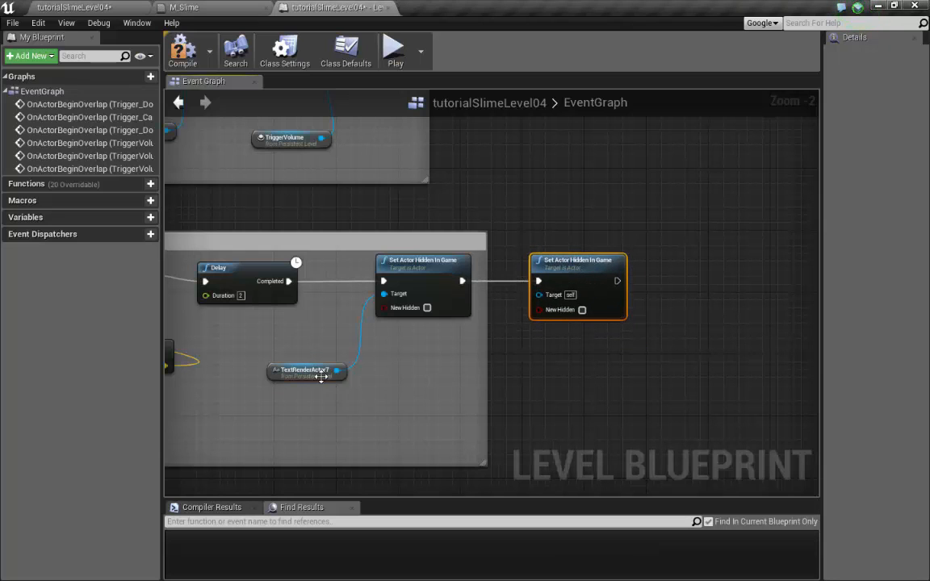
# Step: Create a reference to TextRenderActor5 and connect it as the target of the last Set Actor Hidden In Game node in the Generator Fix chain
pyautogui.rightClick(488, 375)
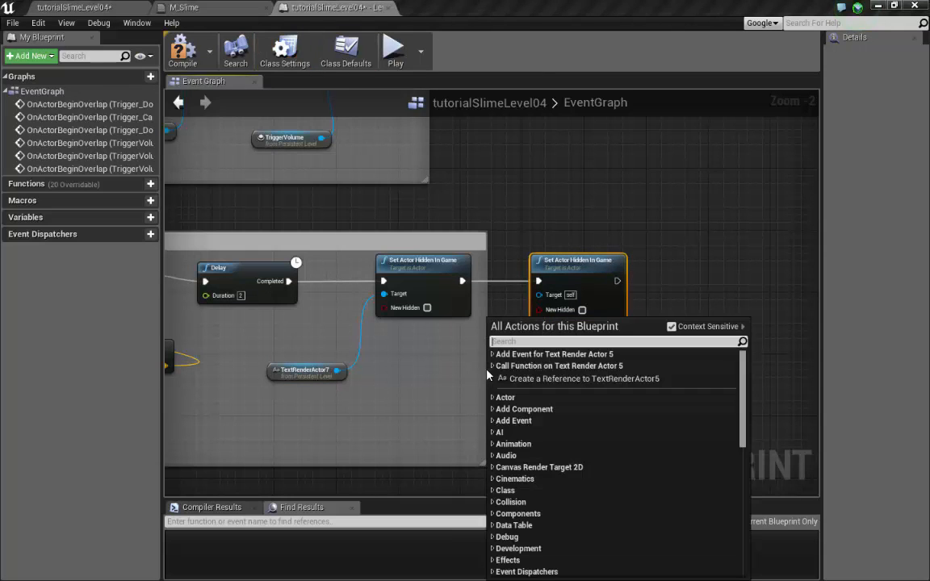
pyautogui.click(515, 378)
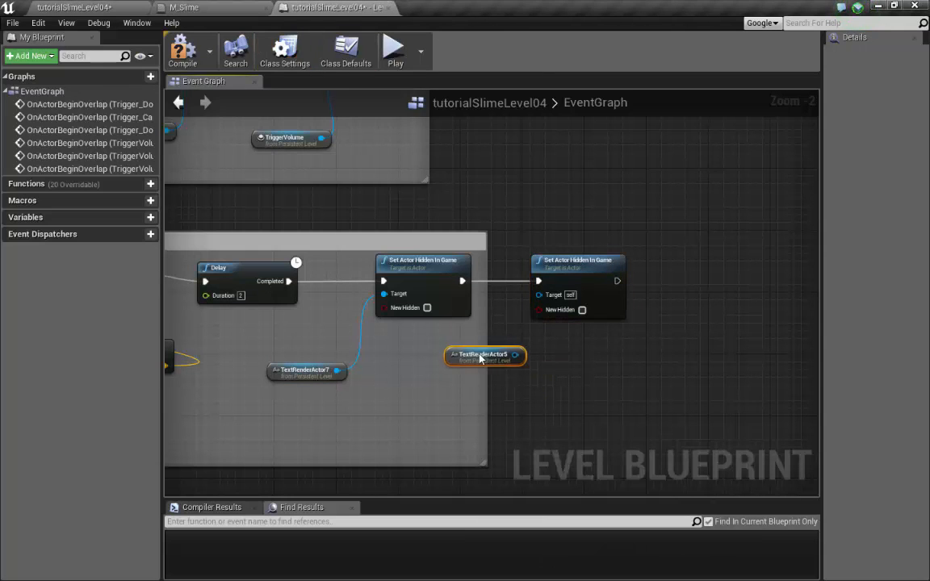
pyautogui.moveTo(497, 368); pyautogui.dragTo(523, 322)
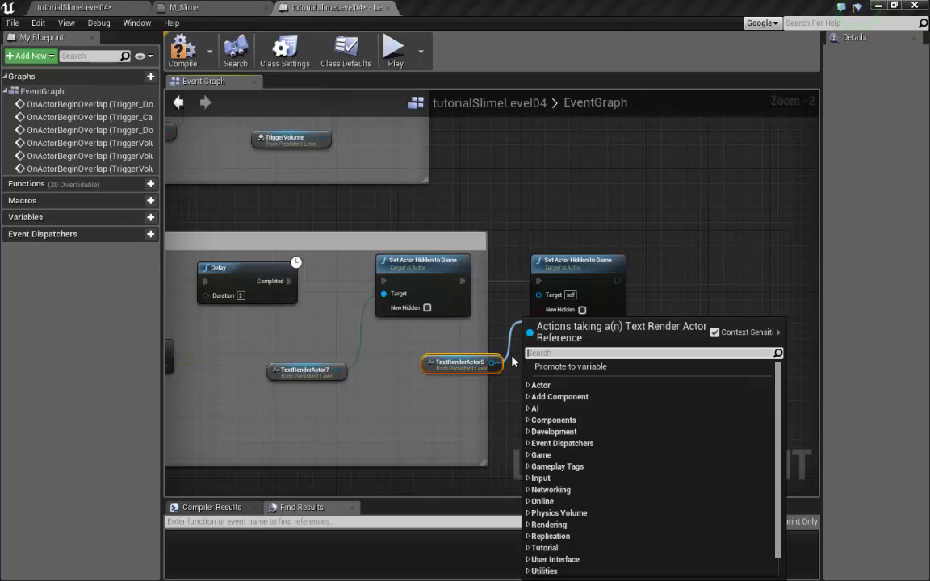
pyautogui.moveTo(493, 363); pyautogui.dragTo(542, 302)
# Step: Group the TriggerVolume3 overlap chain below Generator Fix in a comment box titled "Power Button Part 2"
pyautogui.scroll(-2, 583, 385)
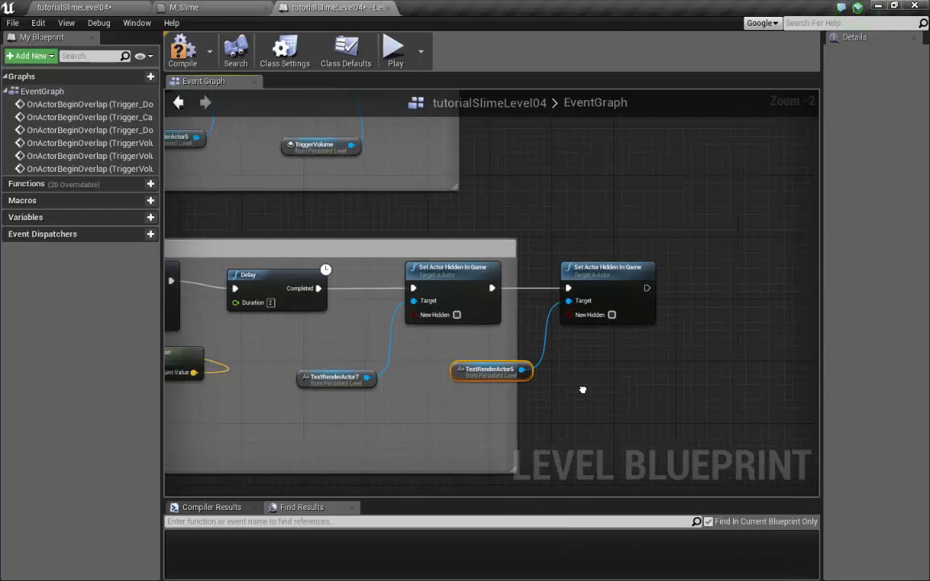
pyautogui.moveTo(437, 419); pyautogui.dragTo(611, 309, button='right')
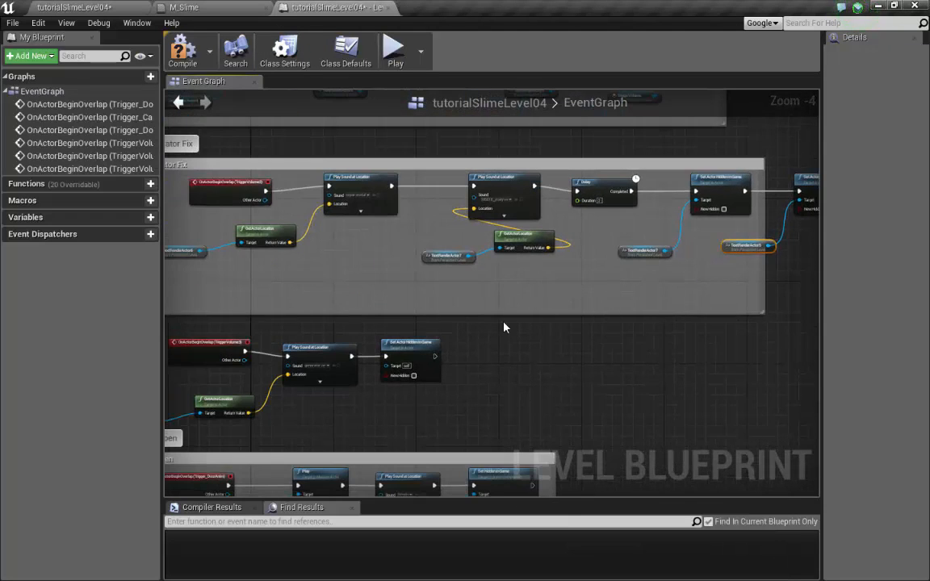
pyautogui.moveTo(421, 363); pyautogui.dragTo(610, 297, button='right')
pyautogui.scroll(2, 563, 296)
pyautogui.moveTo(556, 347); pyautogui.dragTo(610, 347, button='right')
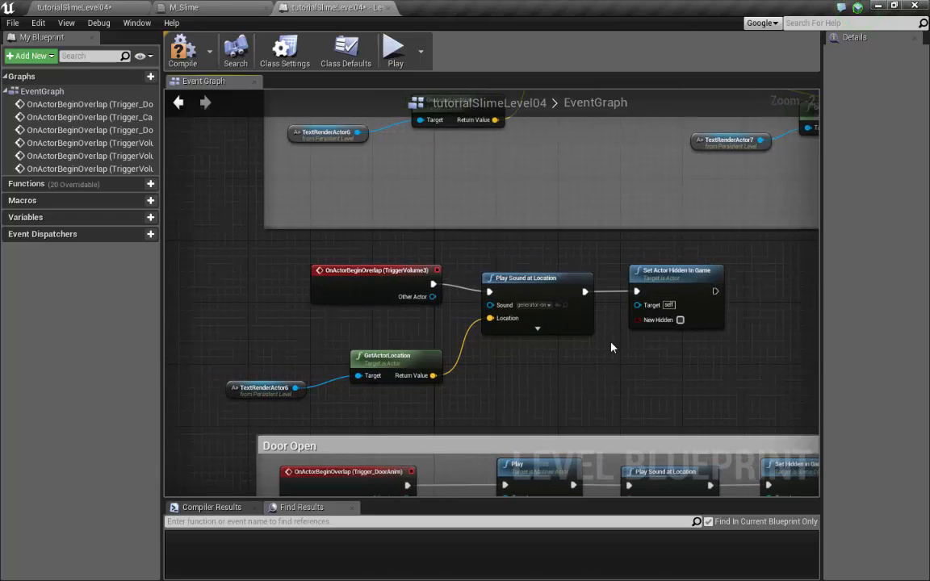
pyautogui.moveTo(774, 260); pyautogui.dragTo(332, 395)
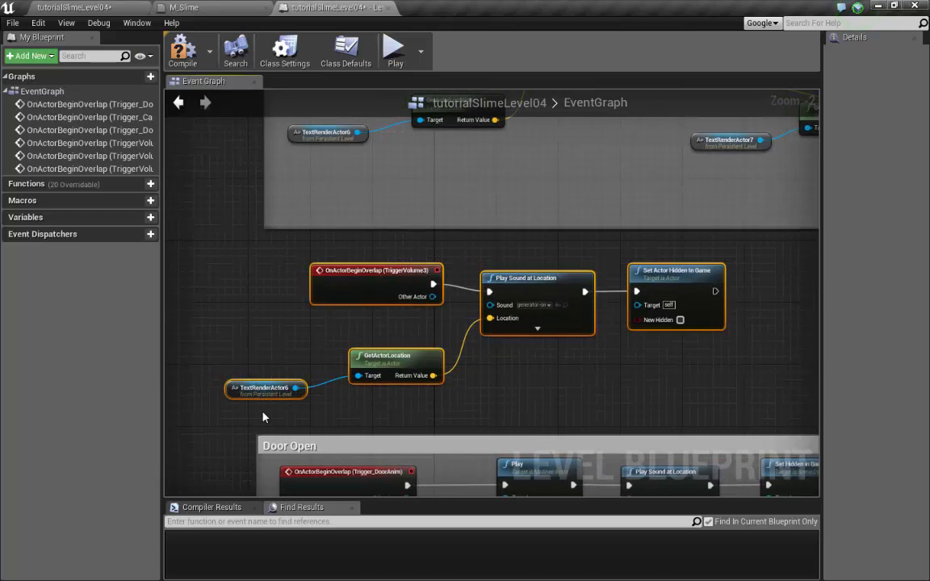
pyautogui.press('c')
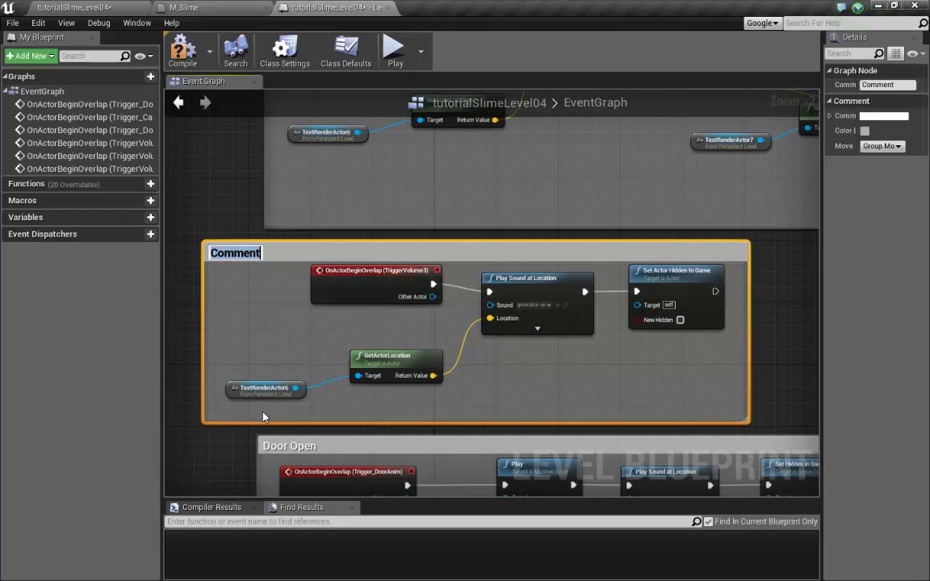
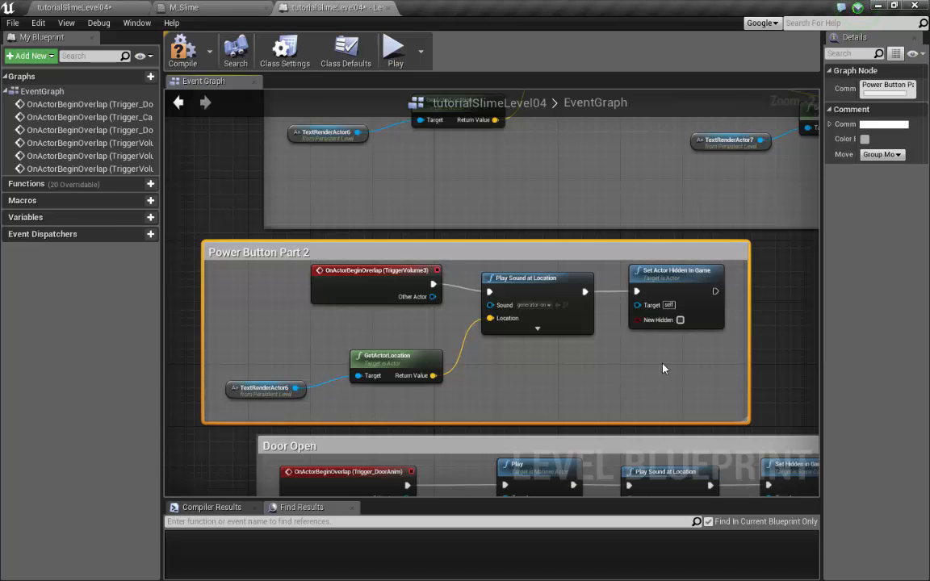
# Step: Select the "Door power is on." text beside the gold power switch in the level and return to the Power Button Part 2 chain
pyautogui.moveTo(664, 370); pyautogui.dragTo(570, 374, button='right')
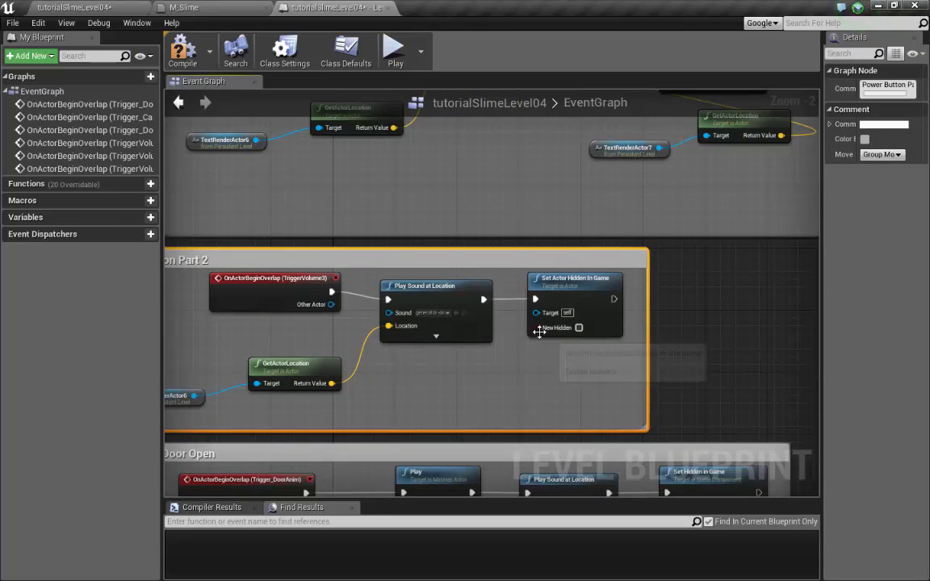
pyautogui.click(573, 287)
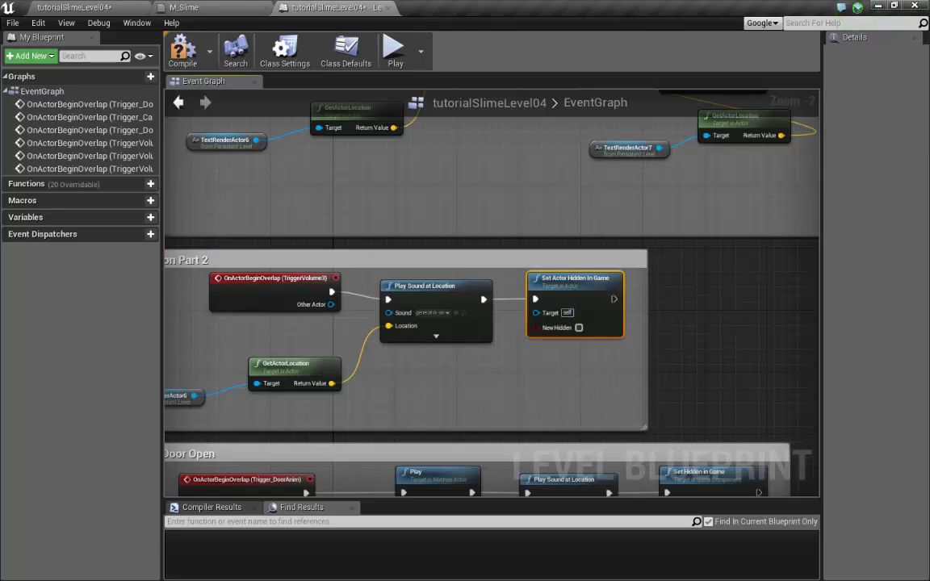
pyautogui.moveTo(549, 337); pyautogui.dragTo(665, 295, button='right')
pyautogui.moveTo(636, 346); pyautogui.dragTo(616, 359, button='right')
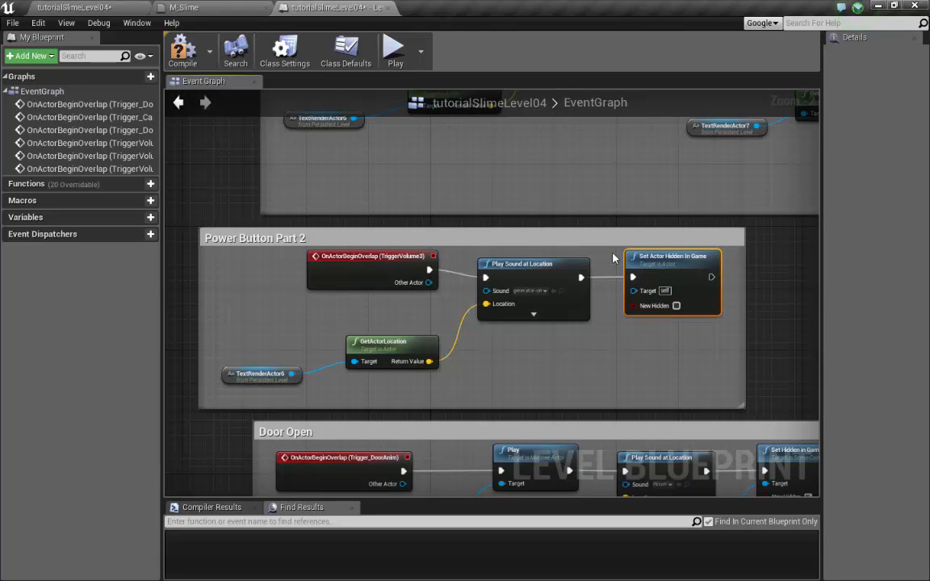
pyautogui.click(112, 11)
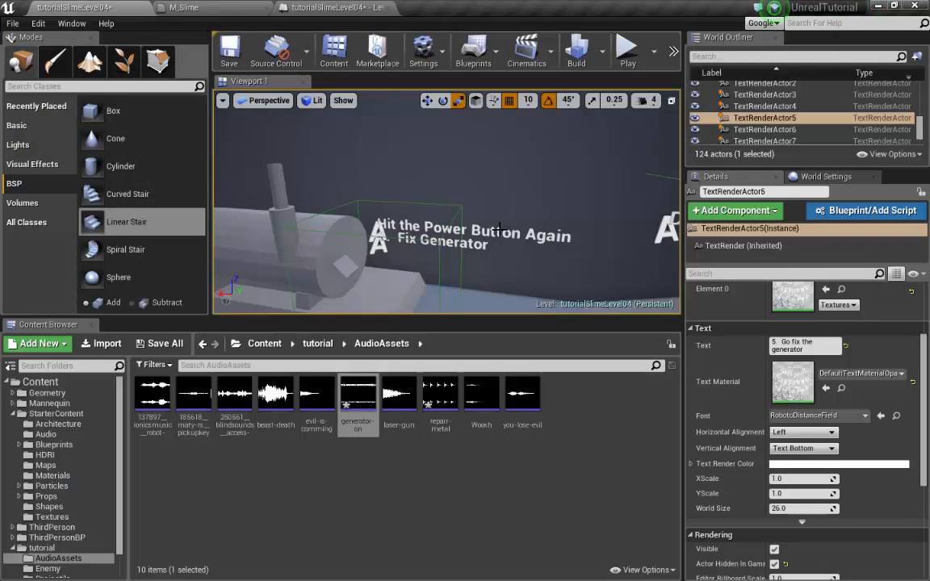
pyautogui.moveTo(569, 244); pyautogui.dragTo(475, 292, button='right')
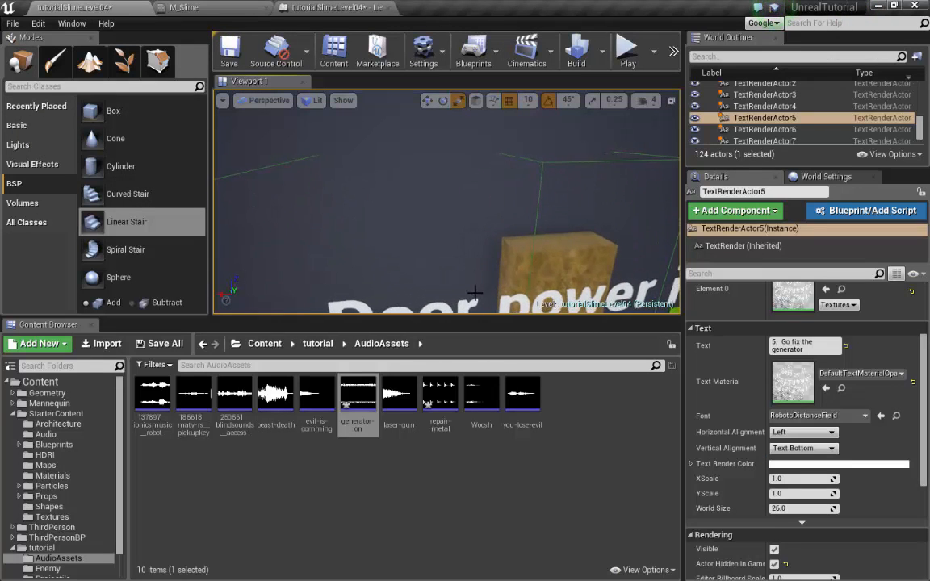
pyautogui.click(362, 306)
pyautogui.moveTo(361, 307); pyautogui.dragTo(436, 291, button='right')
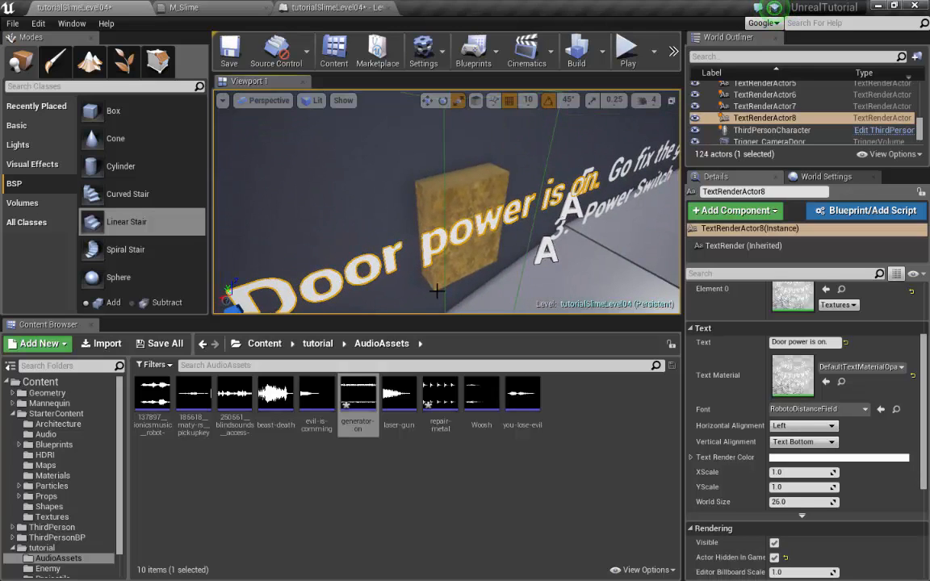
pyautogui.click(335, 7)
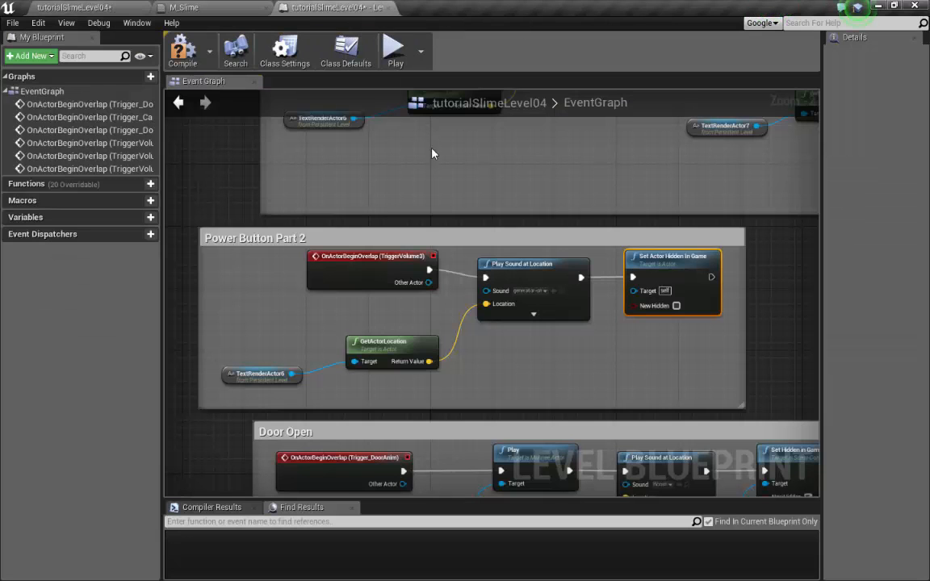
# Step: Create a reference to TextRenderActor8 and connect it as the target of Set Actor Hidden In Game in Power Button Part 2
pyautogui.rightClick(567, 361)
pyautogui.click(597, 376)
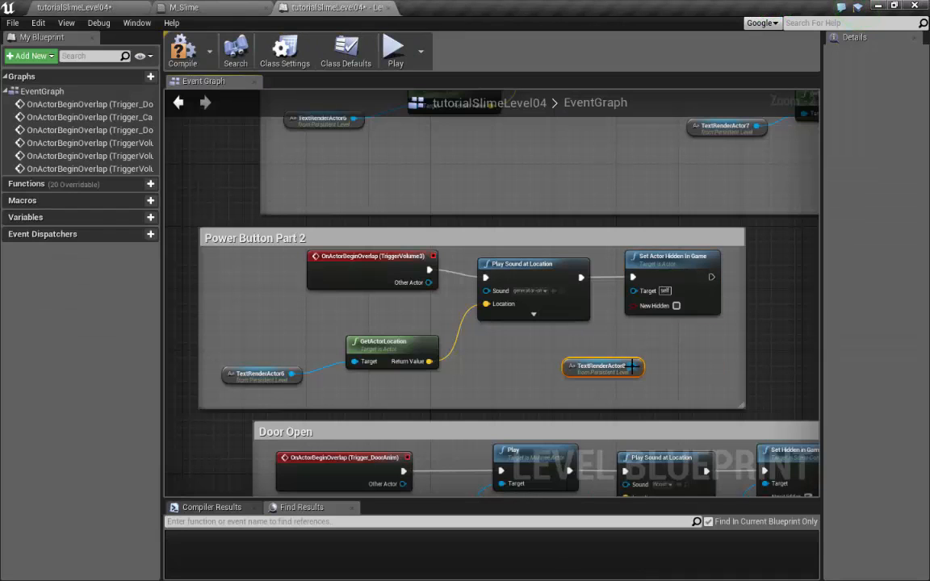
pyautogui.moveTo(635, 367); pyautogui.dragTo(620, 300)
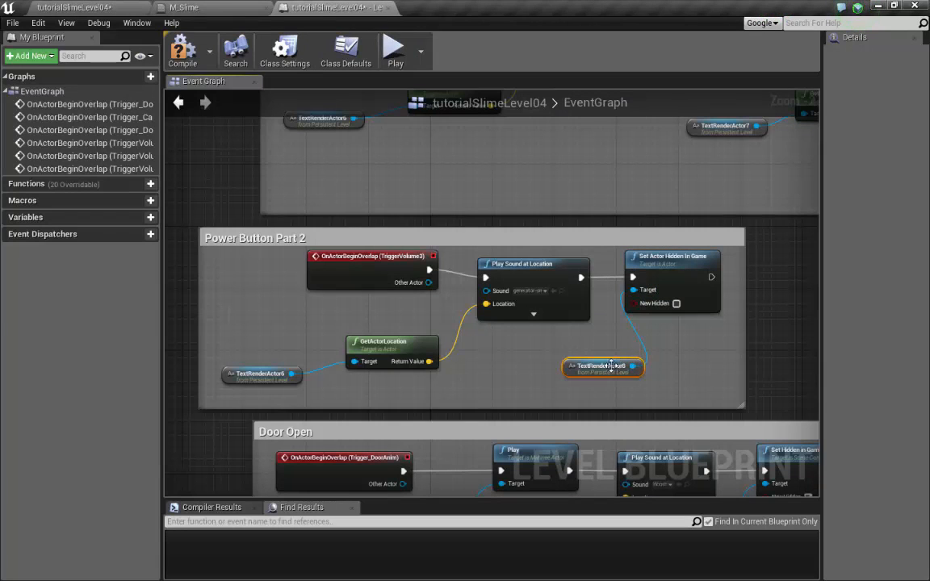
pyautogui.moveTo(640, 370); pyautogui.dragTo(608, 365, button='right')
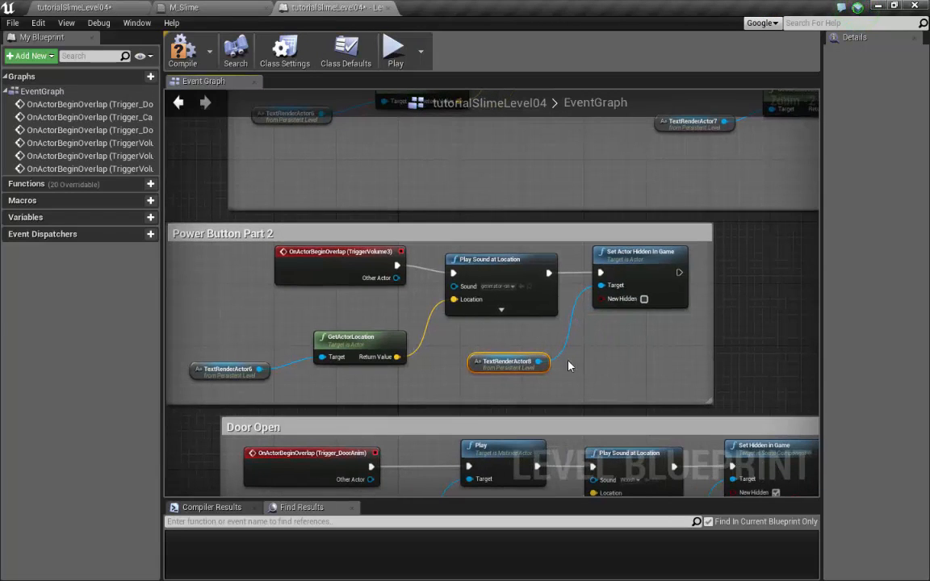
pyautogui.click(517, 266)
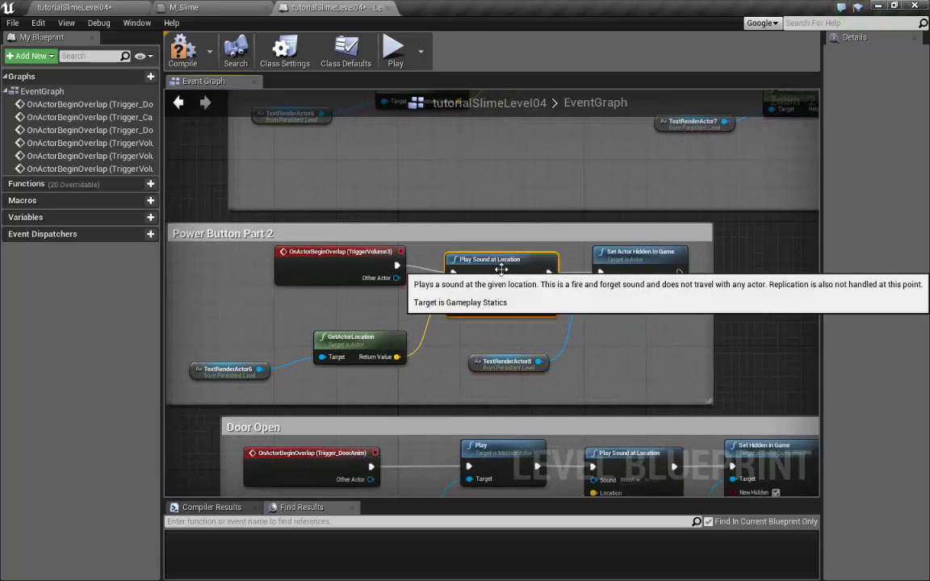
pyautogui.click(643, 264)
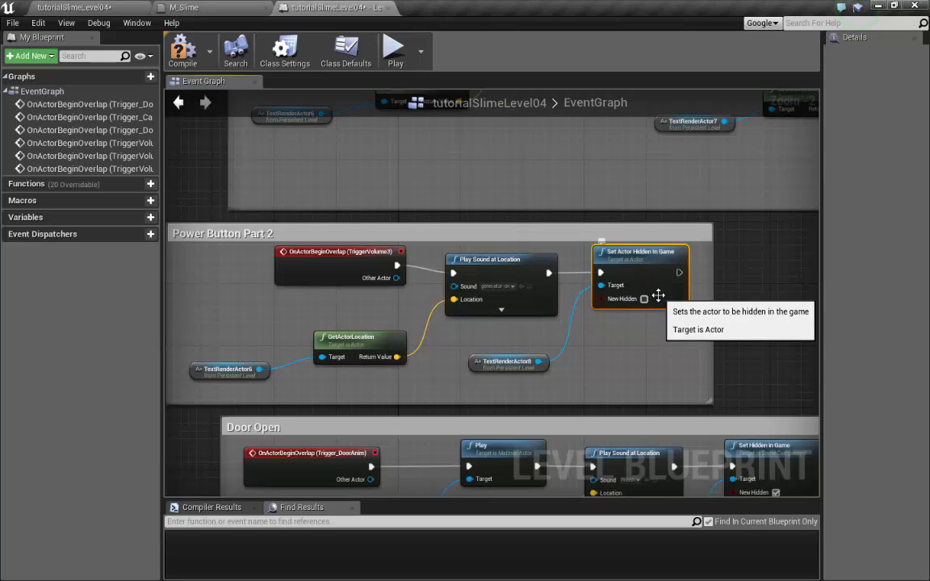
pyautogui.scroll(-3, 645, 282)
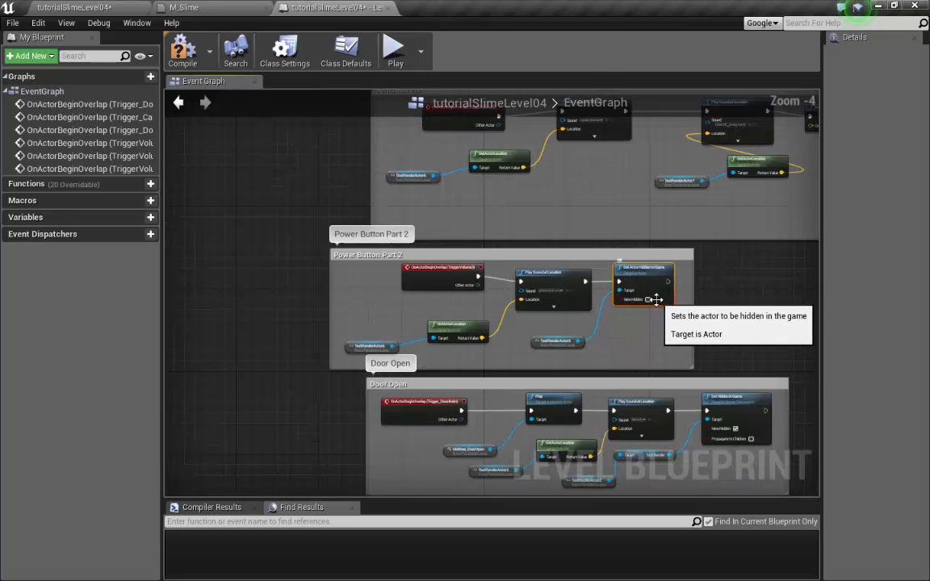
# Step: Start a playtest and run the character out of the starting corridor to the railing at the pink slime channel
pyautogui.click(394, 53)
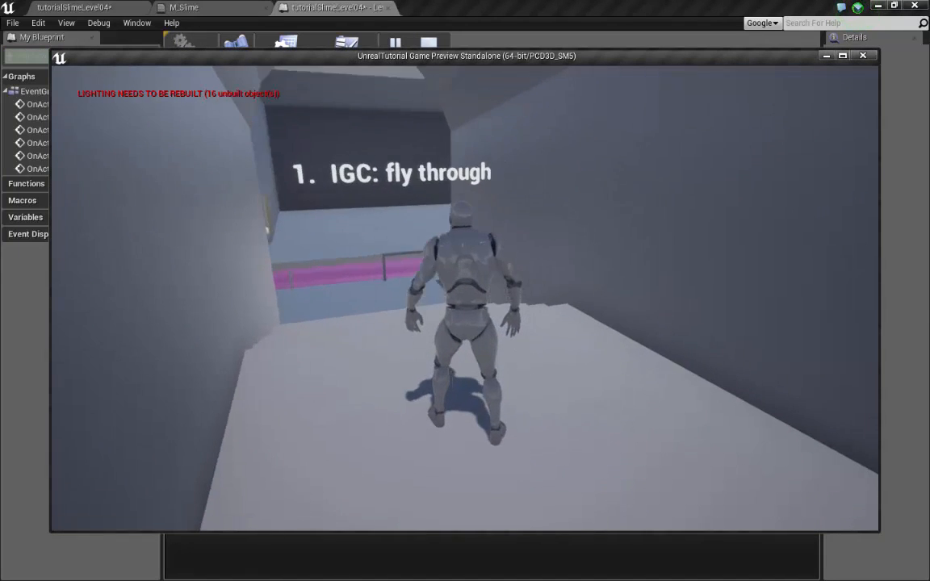
pyautogui.press('w')
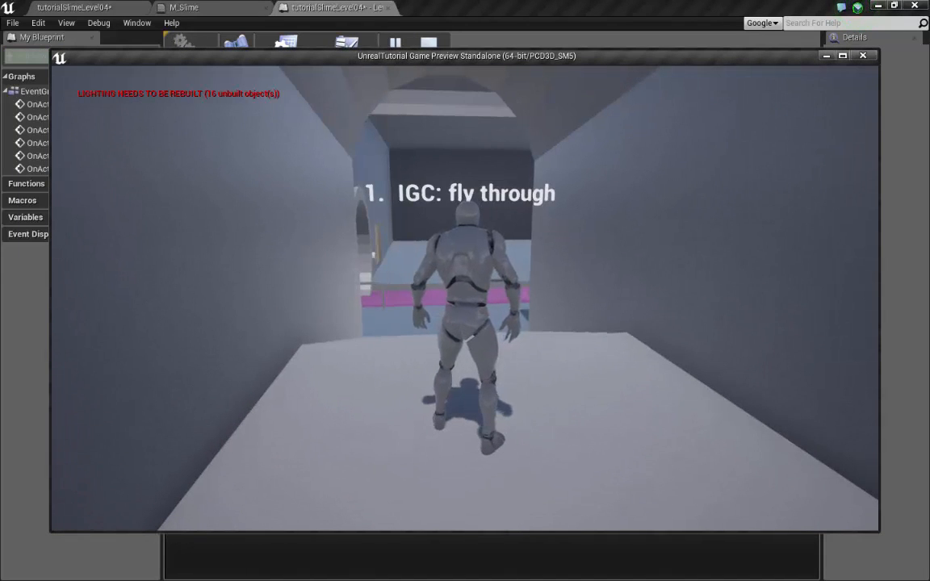
pyautogui.press('s')
pyautogui.press('d')
pyautogui.press('a')
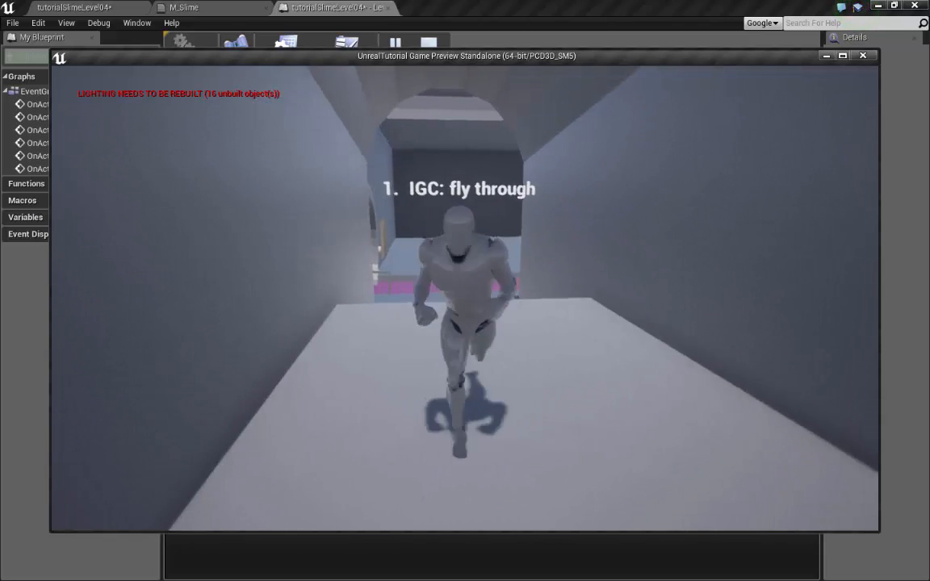
pyautogui.press('w')
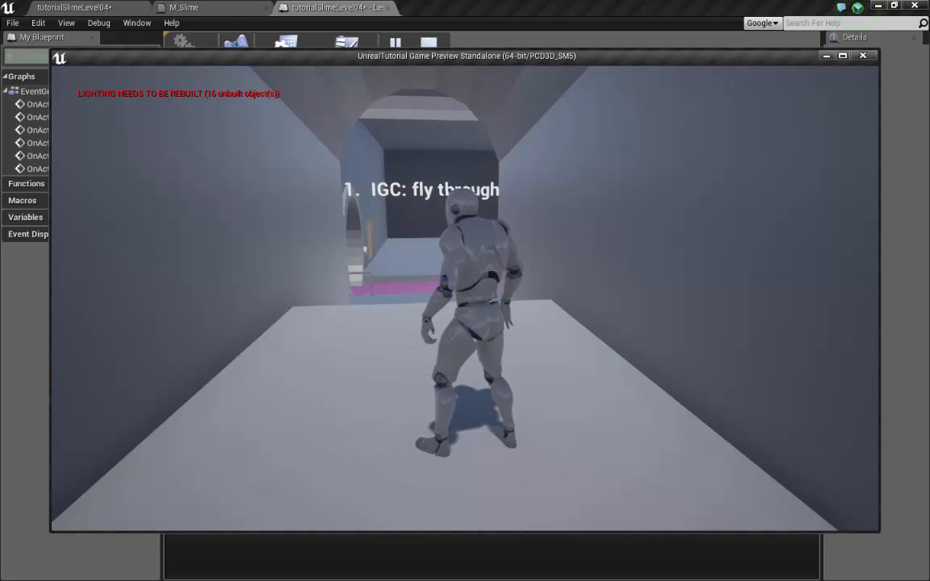
pyautogui.press('w')
pyautogui.press('a')
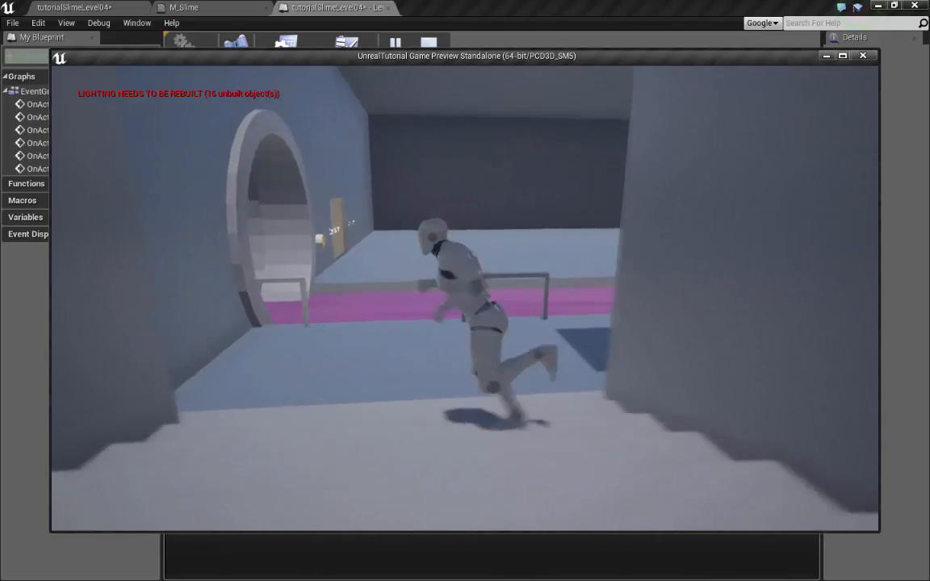
pyautogui.press('w')
pyautogui.press('d')
pyautogui.press('s')
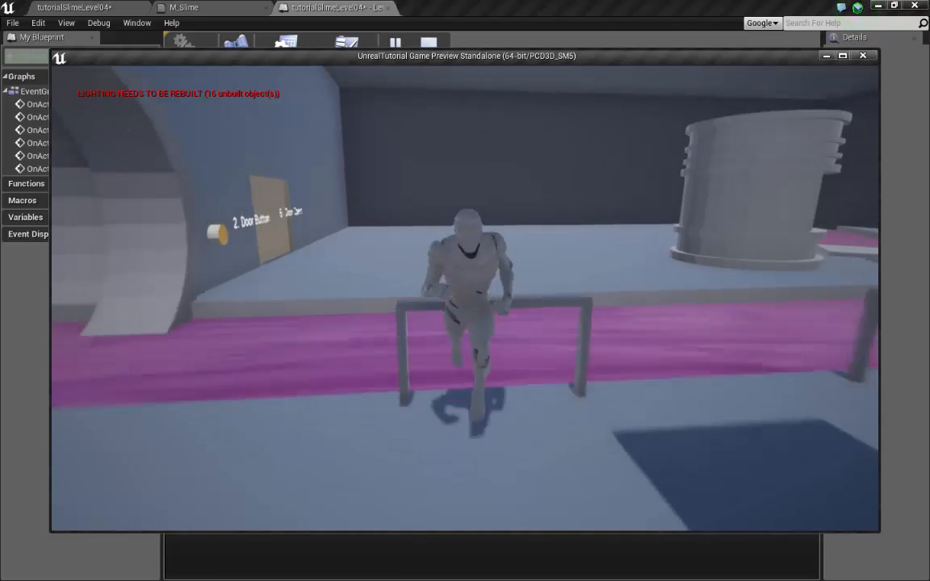
# Step: Jump the character across the slime channel and walk up to the door button to test its trigger
pyautogui.press('w')
pyautogui.press('d')
pyautogui.press('space')
pyautogui.press('w')
pyautogui.press('a')
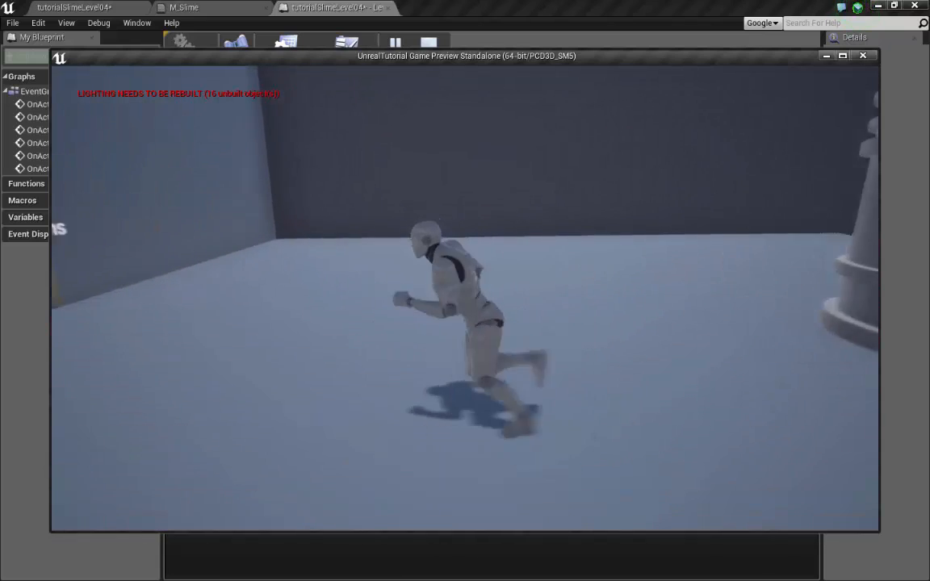
pyautogui.press('s')
pyautogui.press('a')
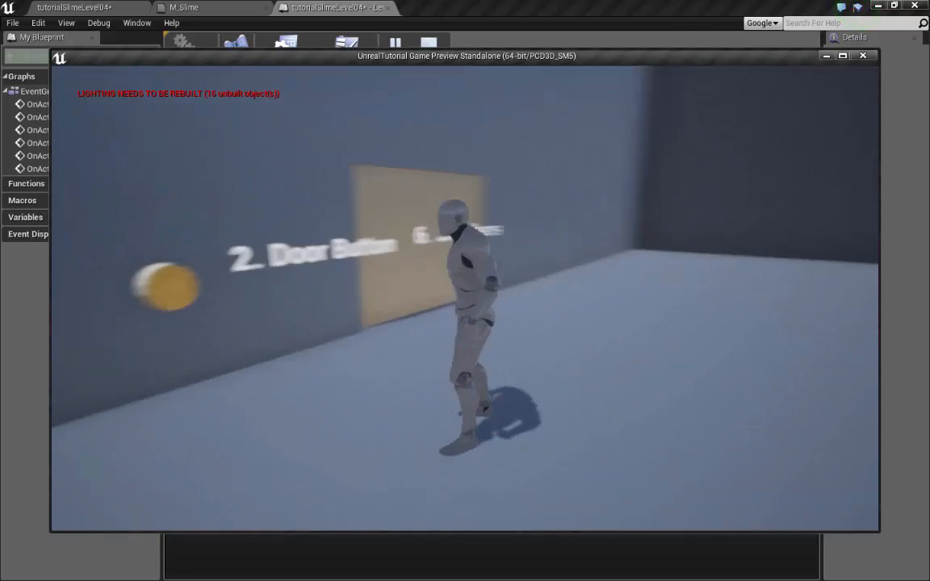
pyautogui.press('w')
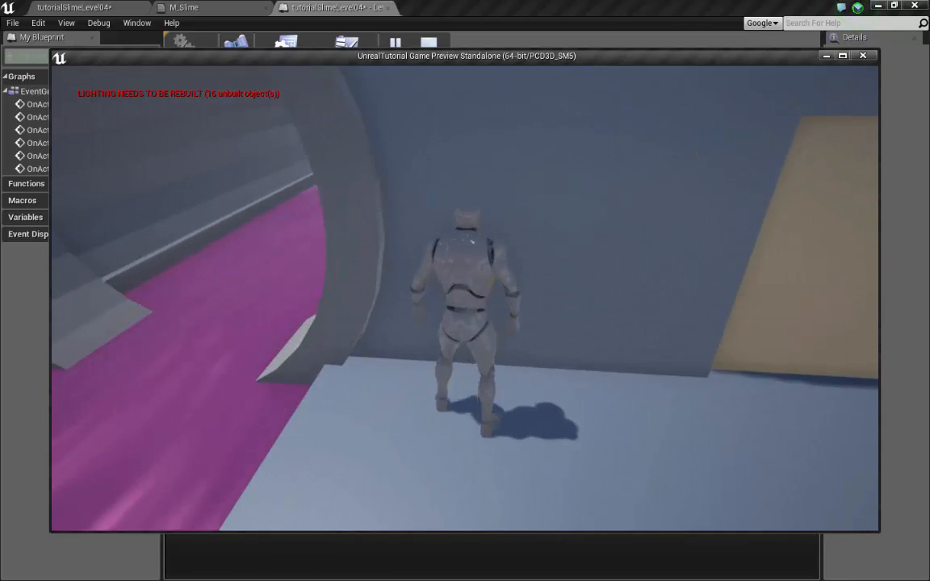
pyautogui.press('s')
pyautogui.press('d')
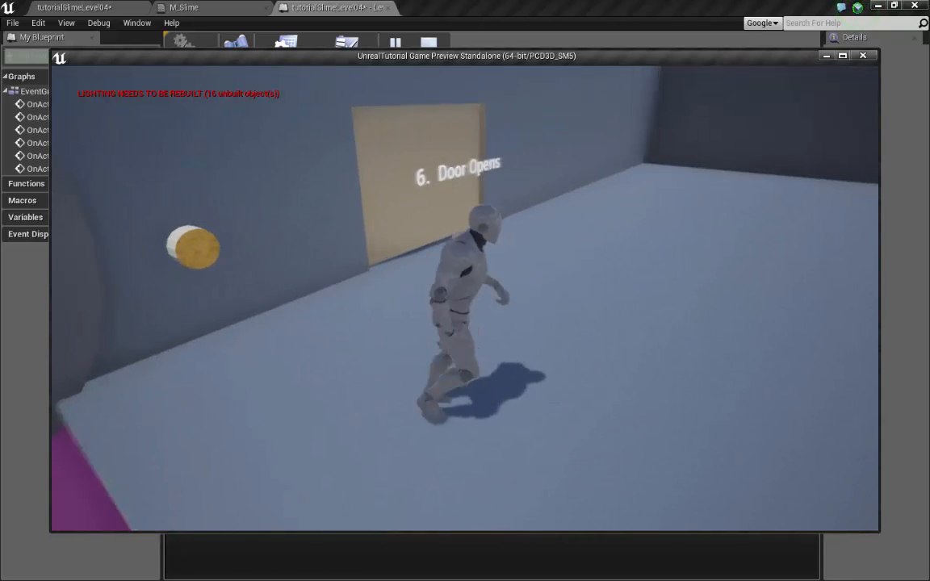
# Step: Run the character to the door to test its opening, and go back past the generator to the gold power switch
pyautogui.press('w')
pyautogui.press('d')
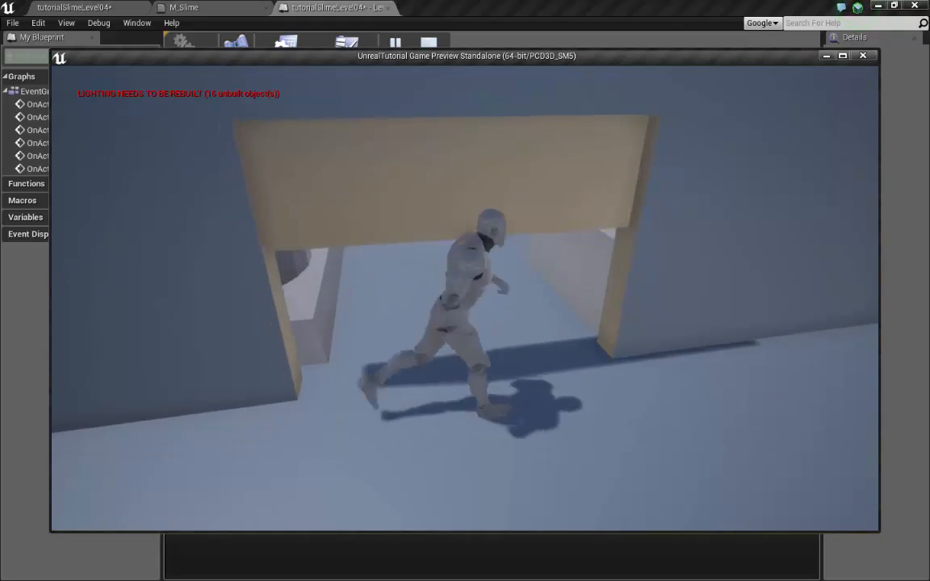
pyautogui.press('w')
pyautogui.press('w')
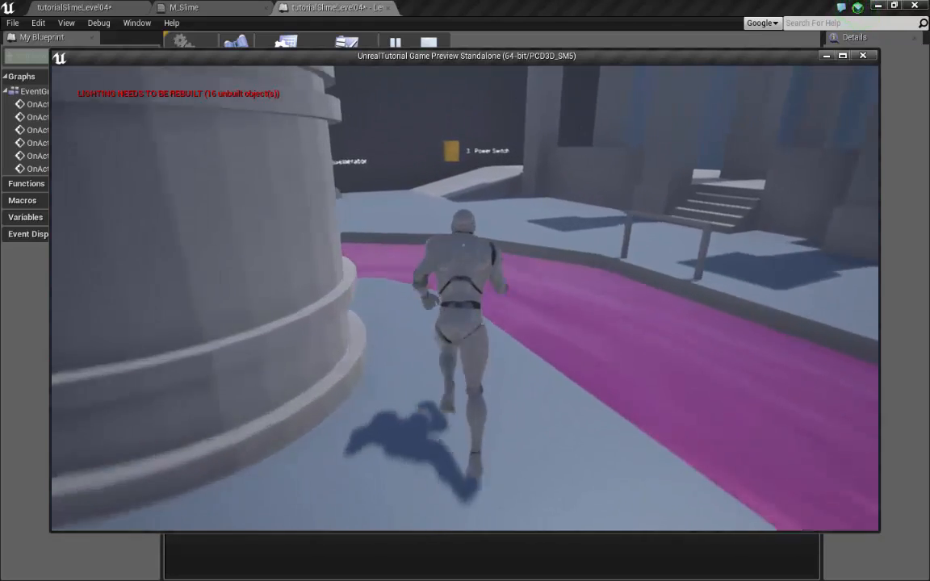
pyautogui.press('d')
pyautogui.press('w')
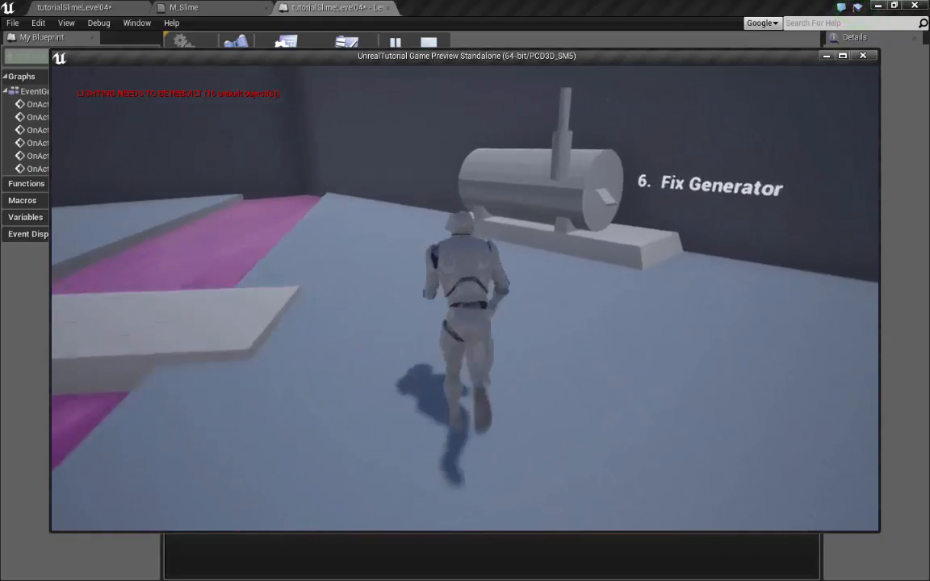
pyautogui.press('d')
pyautogui.press('w')
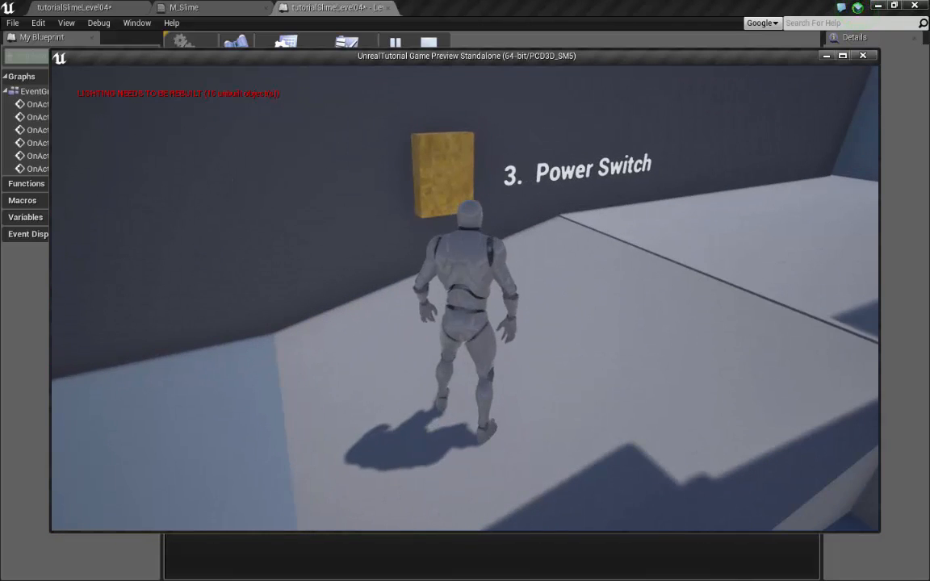
# Step: Run the character to the generator and back to the power switch to test both text triggers, and end the playtest
pyautogui.press('a')
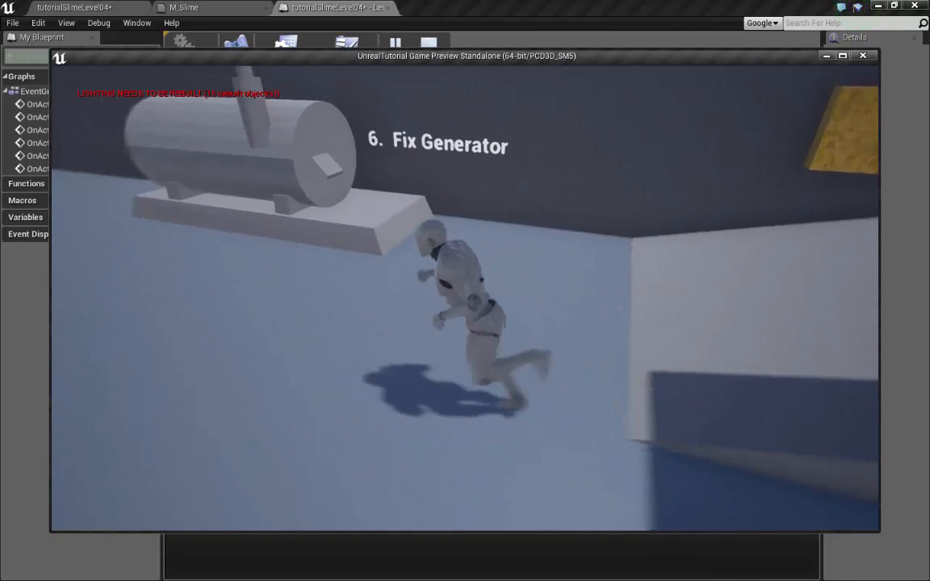
pyautogui.press('w')
pyautogui.press('w')
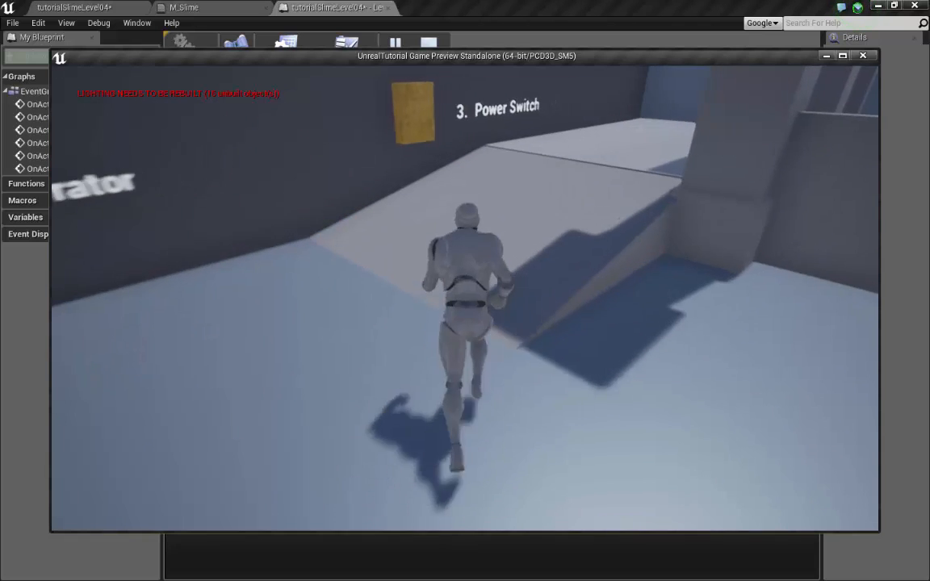
pyautogui.press('s')
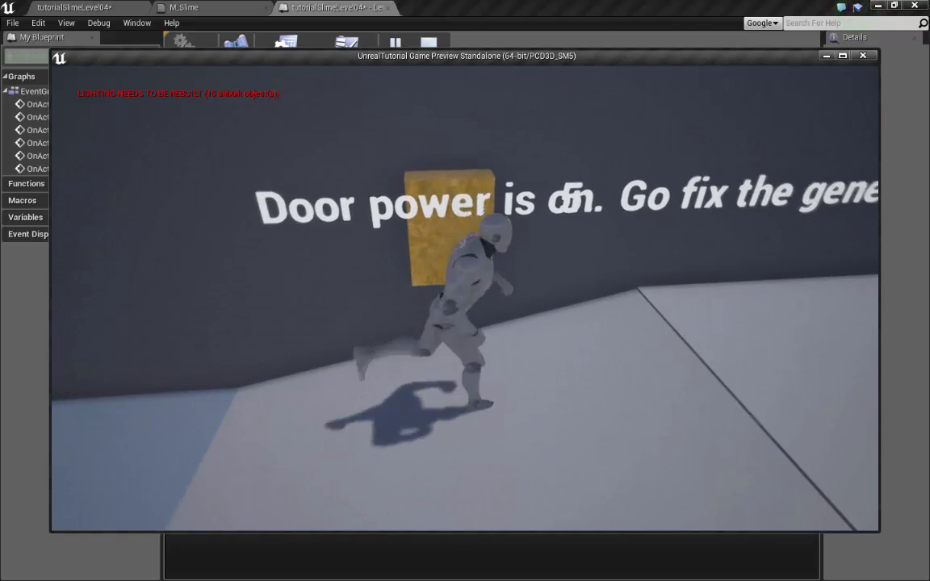
pyautogui.press('d')
pyautogui.press('d')
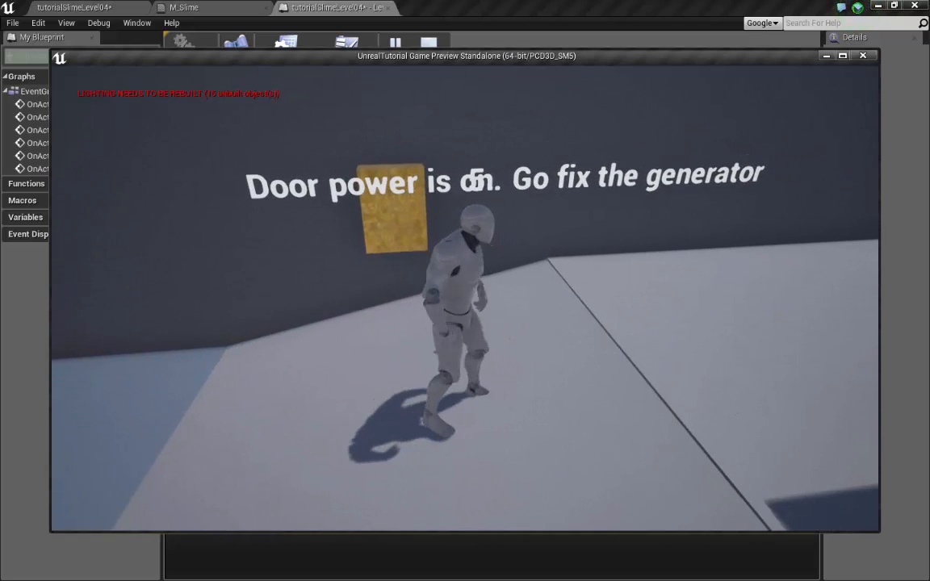
pyautogui.press('w')
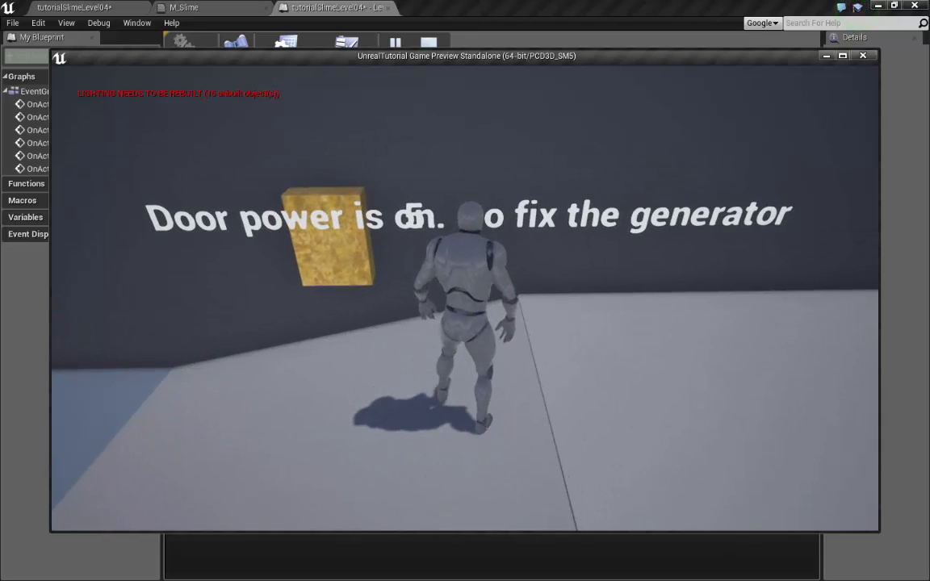
pyautogui.press('Escape')
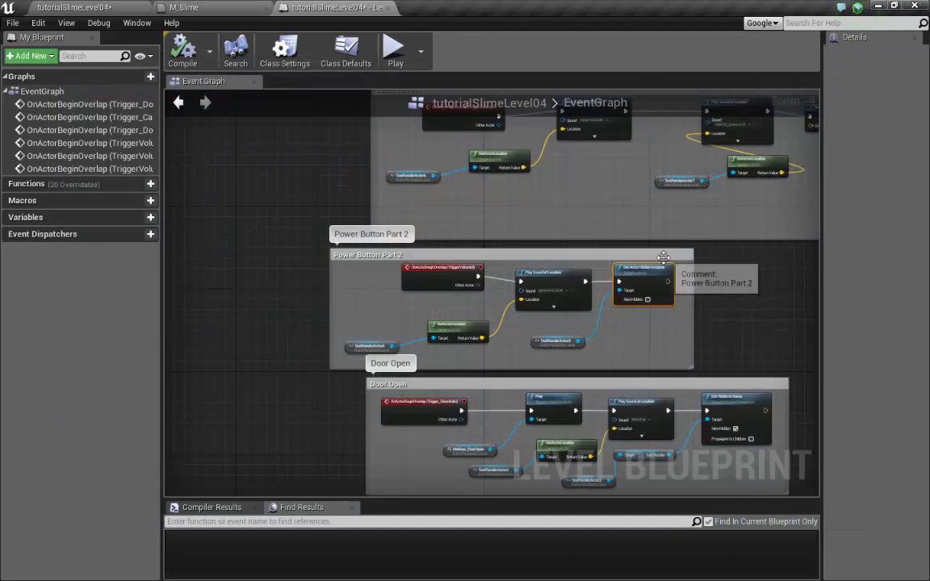
# Step: Select the "5. Go fix the generator" text in the level and move it clear of the "Door power is on." text
pyautogui.click(121, 8)
pyautogui.moveTo(630, 192); pyautogui.dragTo(460, 164, button='right')
pyautogui.click(472, 179)
pyautogui.scroll(-4, 478, 214)
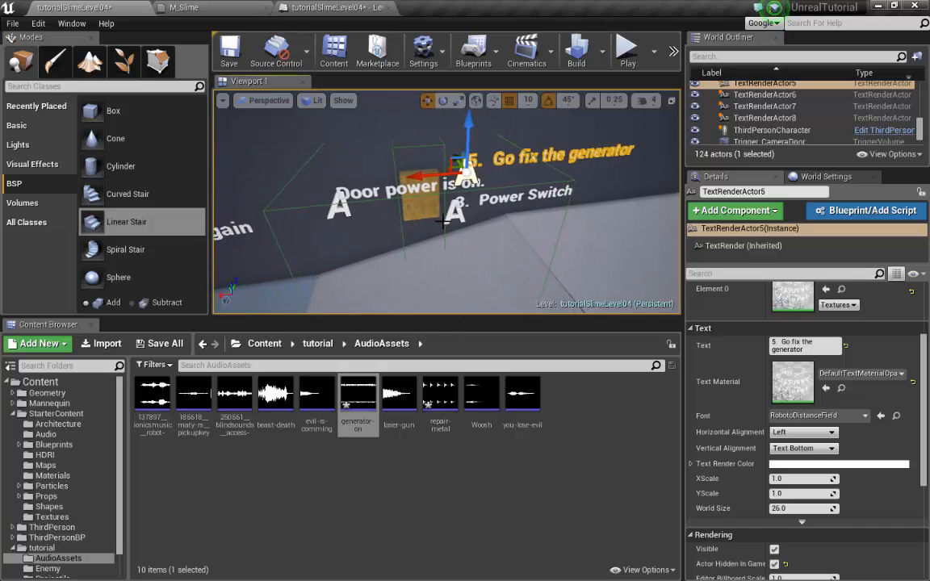
pyautogui.click(627, 51)
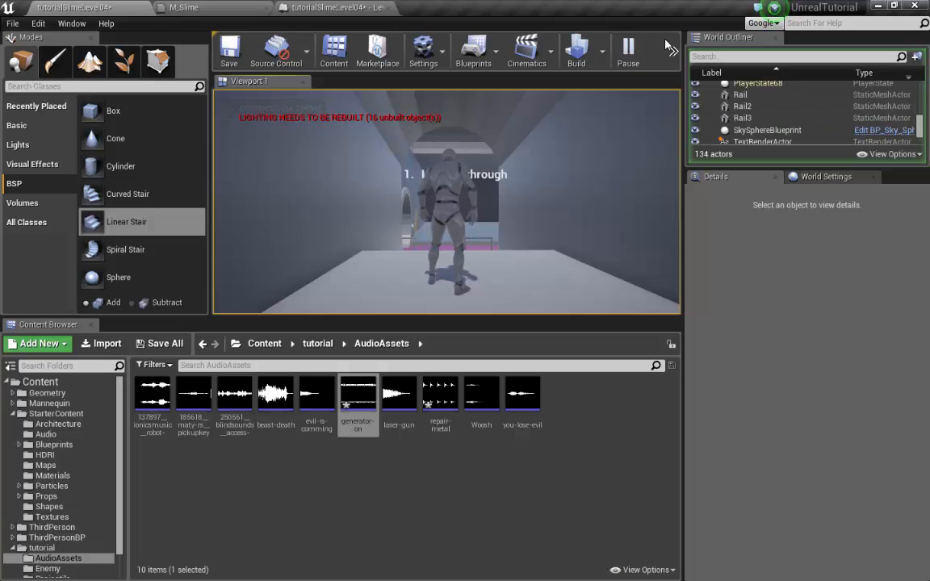
pyautogui.click(349, 10)
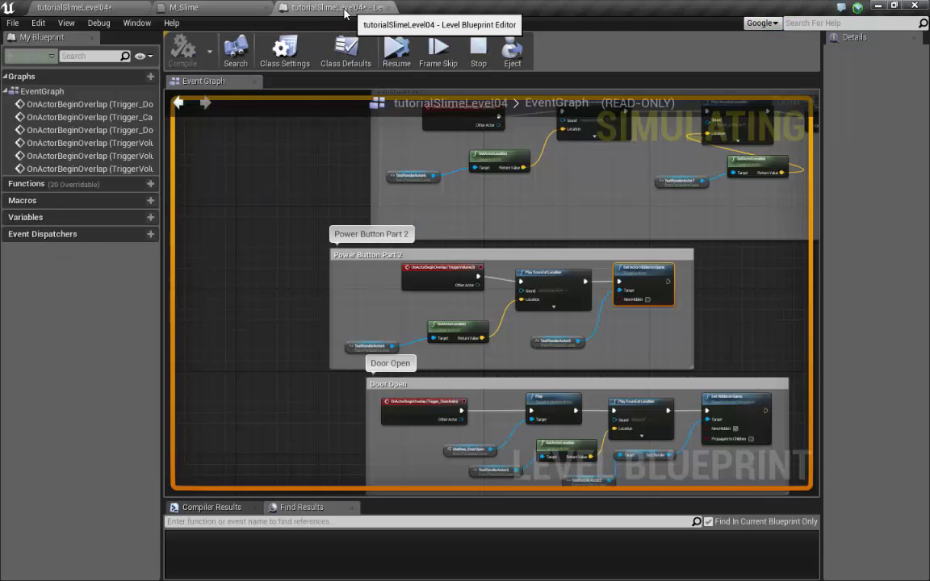
pyautogui.click(120, 12)
pyautogui.click(565, 159)
pyautogui.press('w')
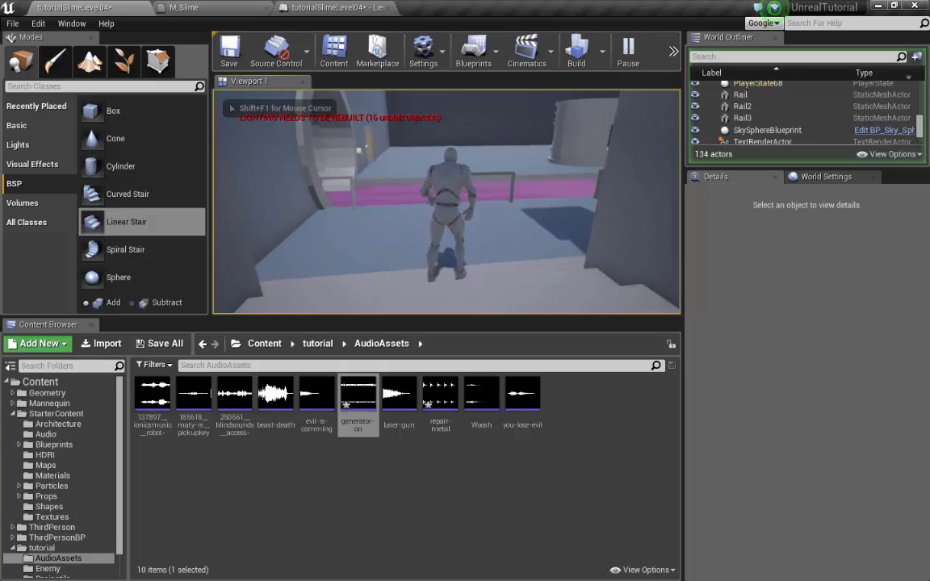
pyautogui.press('Escape')
# Step: Start a playtest in a separate game window and jump the character across the slime channel toward the door button
pyautogui.click(653, 58)
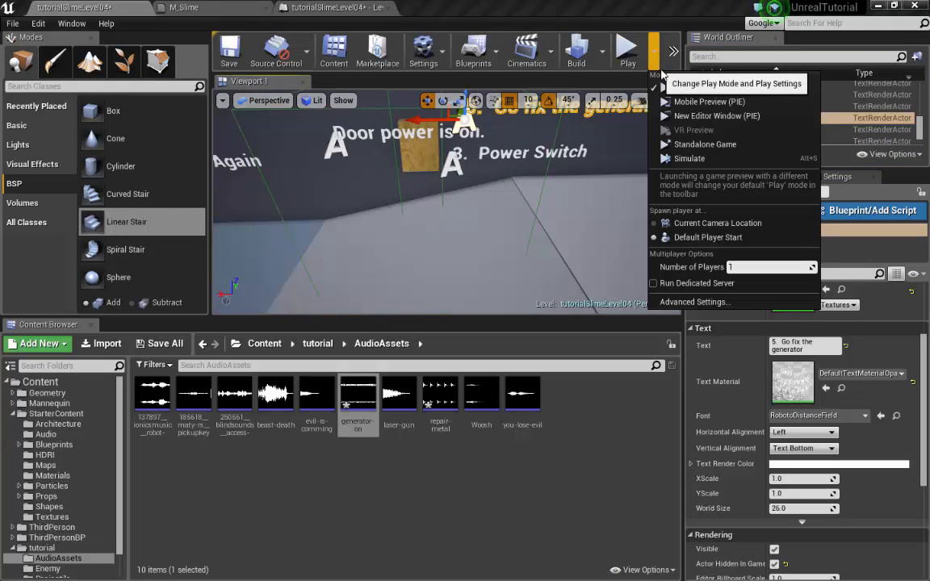
pyautogui.click(710, 140)
pyautogui.press('w')
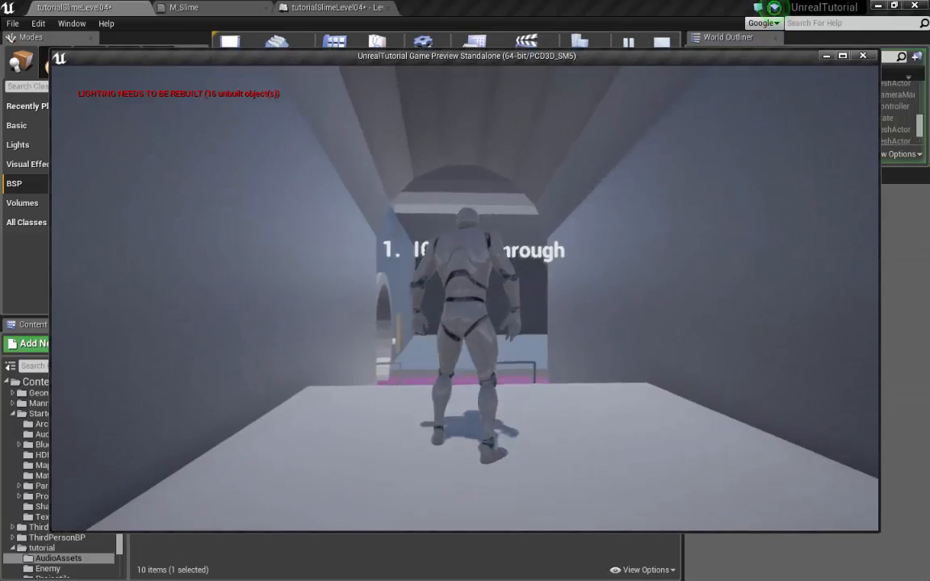
pyautogui.press('w')
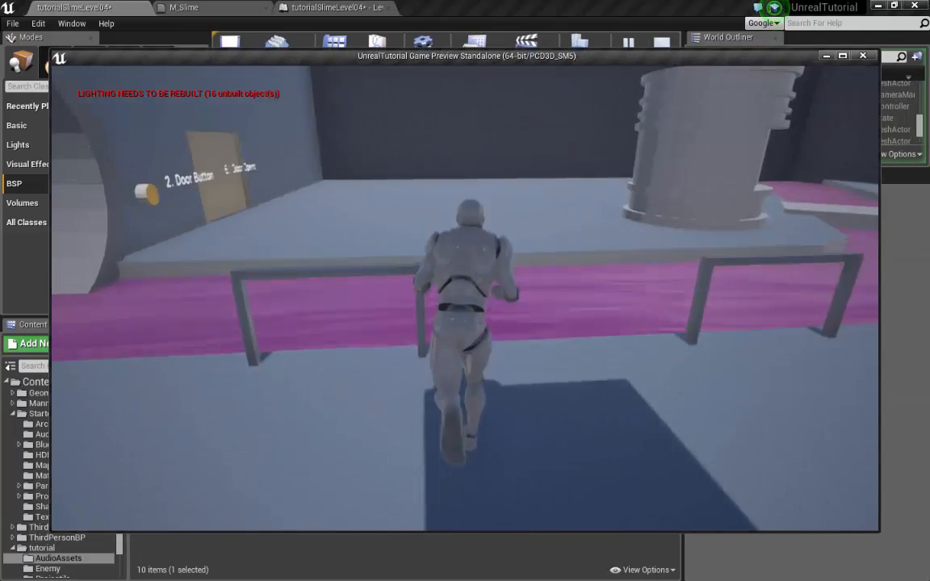
pyautogui.press('space')
pyautogui.press('w')
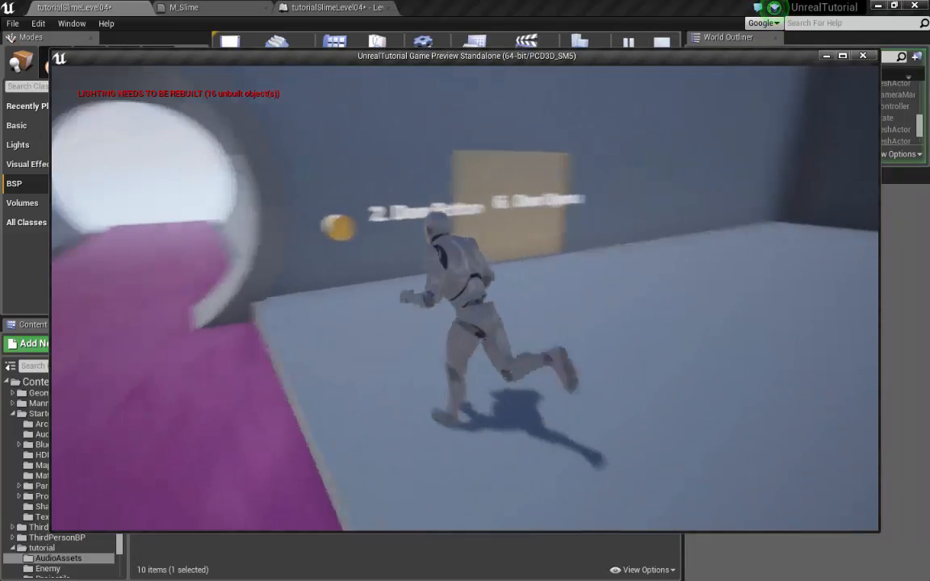
# Step: Run the character from the door button around the large pillar and over the slime bridge to the power switch
pyautogui.press('d')
pyautogui.press('w')
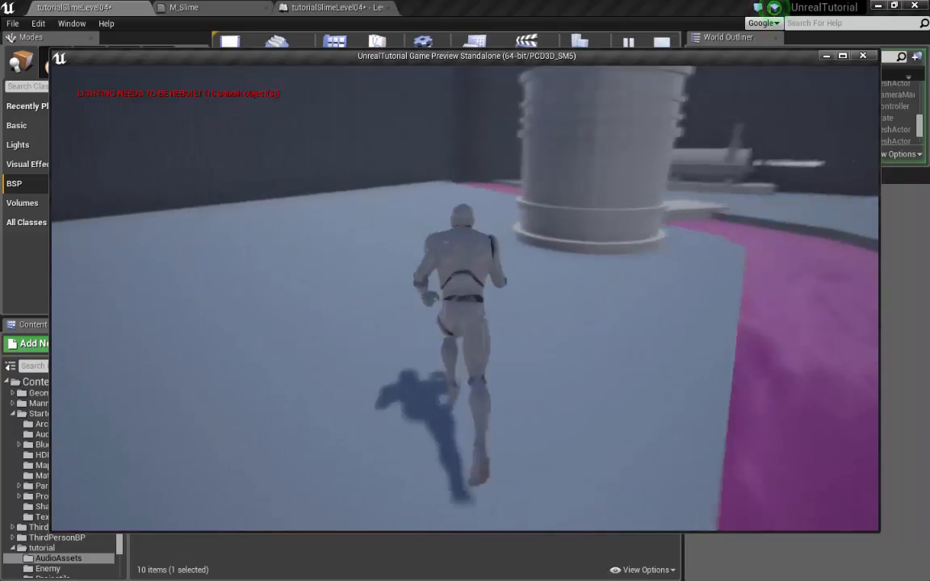
pyautogui.press('a')
pyautogui.press('w')
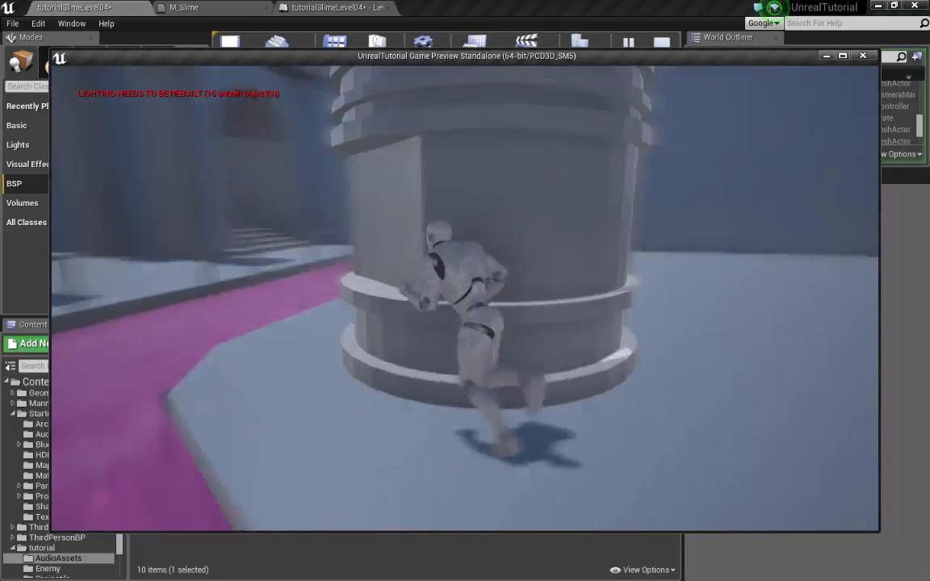
pyautogui.press('d')
pyautogui.press('w')
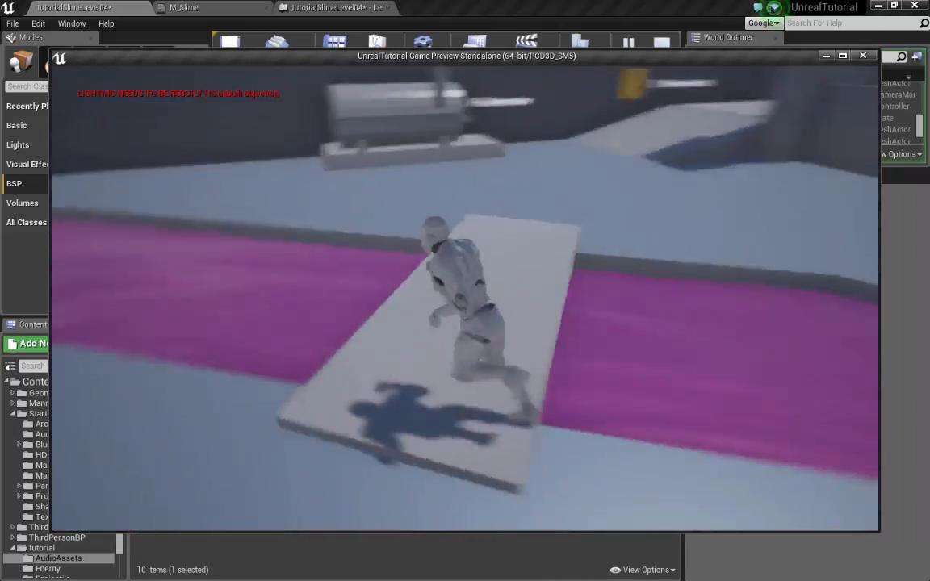
pyautogui.press('w')
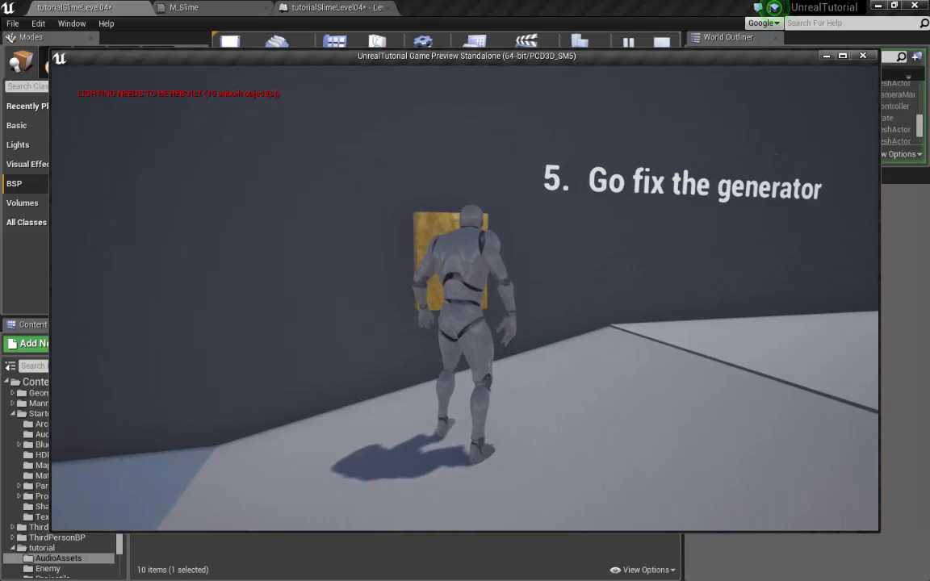
# Step: Walk the character to the generator to test its trigger and back away to read the text on the wall
pyautogui.press('w')
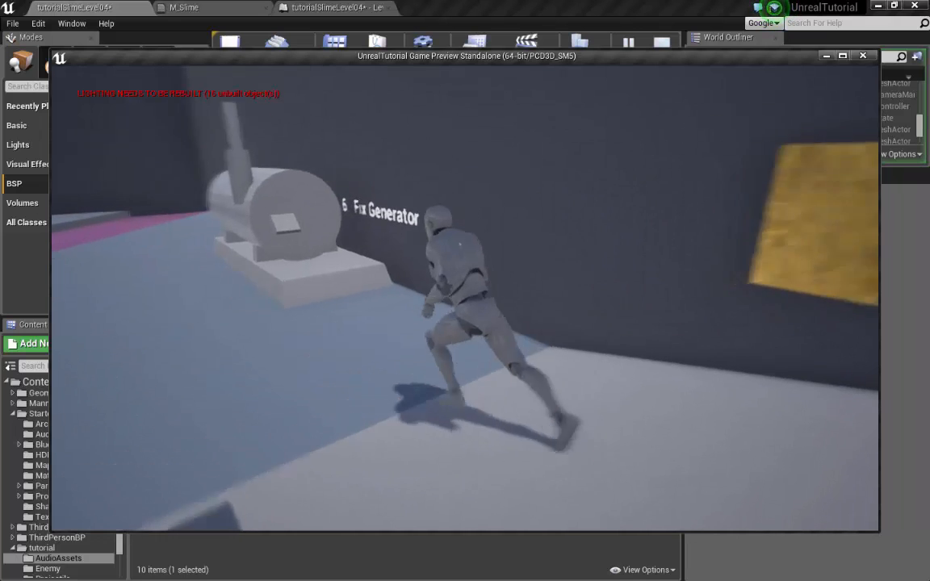
pyautogui.press('w')
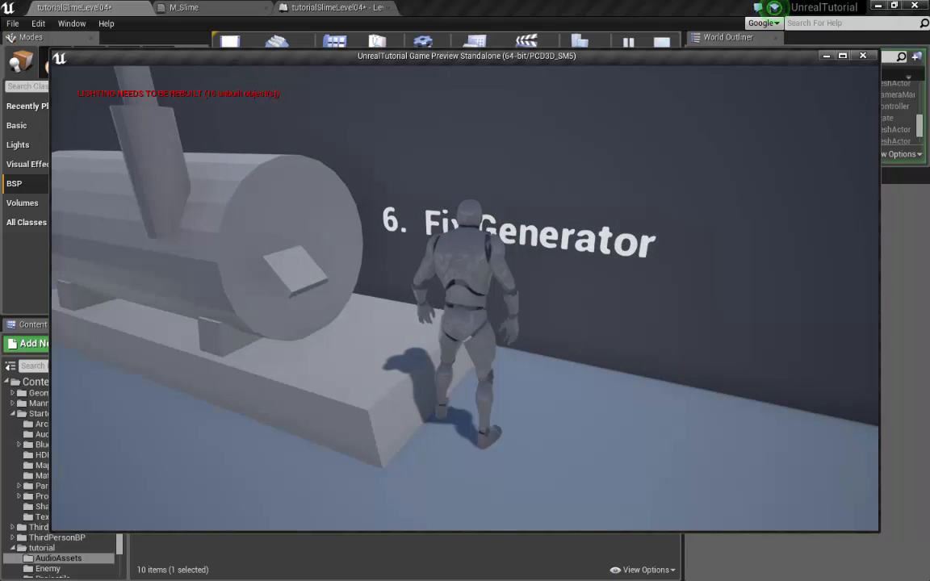
pyautogui.press('s')
pyautogui.press('w')
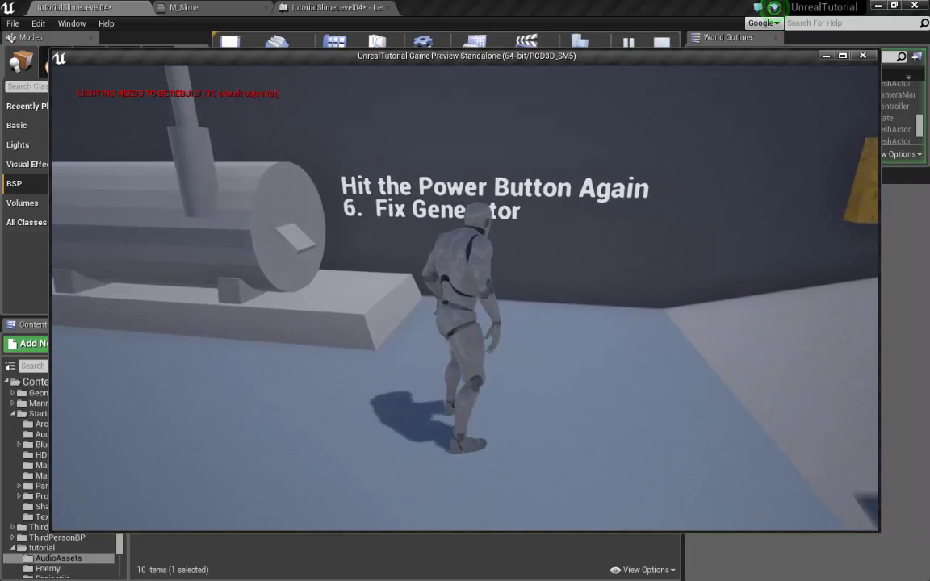
# Step: Return the character to the gold power switch to test its second trigger and check the text placement
pyautogui.press('w')
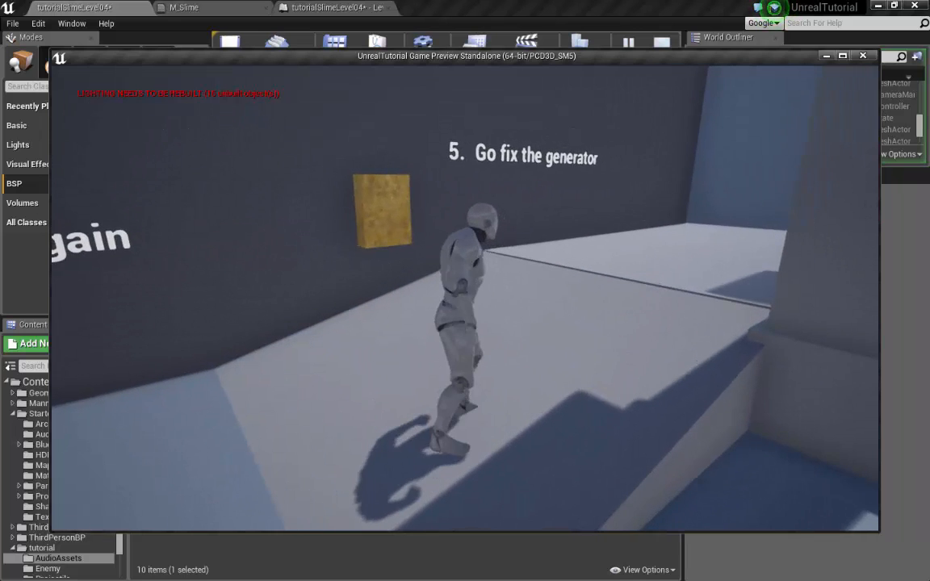
pyautogui.press('w')
pyautogui.press('w')
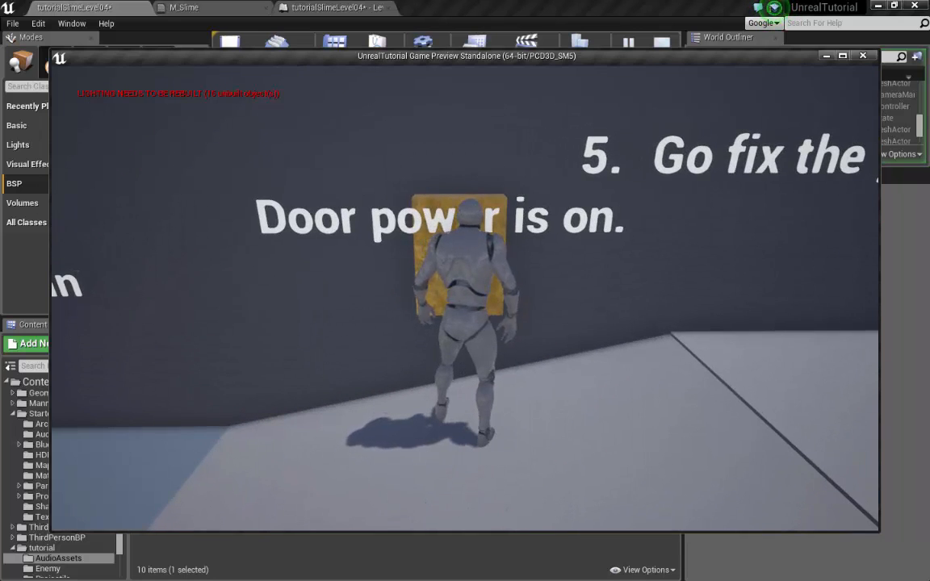
pyautogui.press('s')
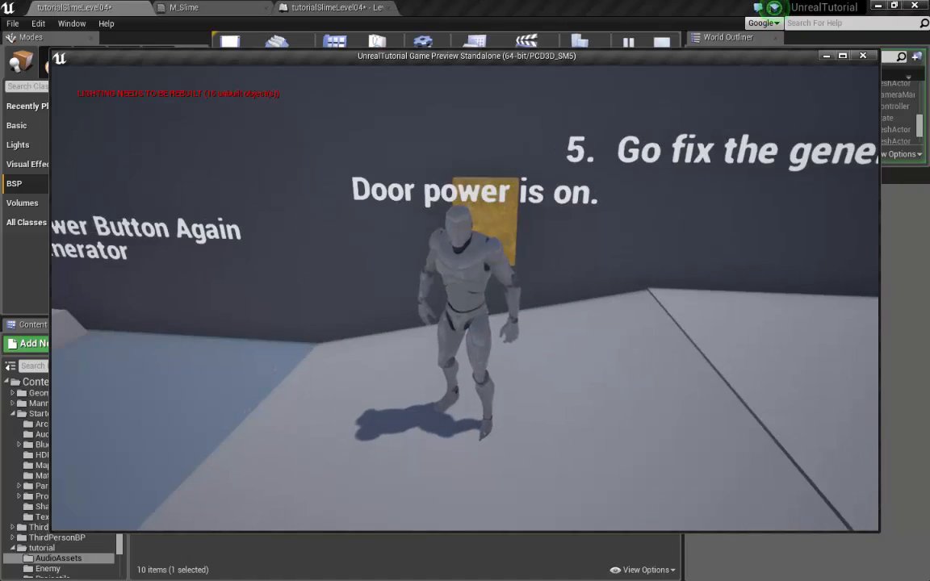
# Step: Run the character back across the slime channel to the door and test that it opens
pyautogui.press('w')
pyautogui.press('w')
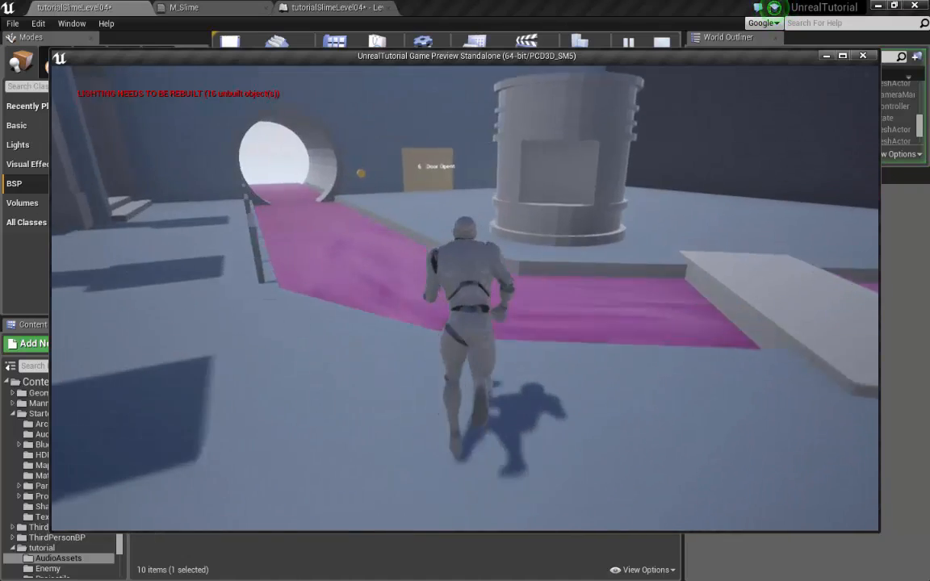
pyautogui.press('w')
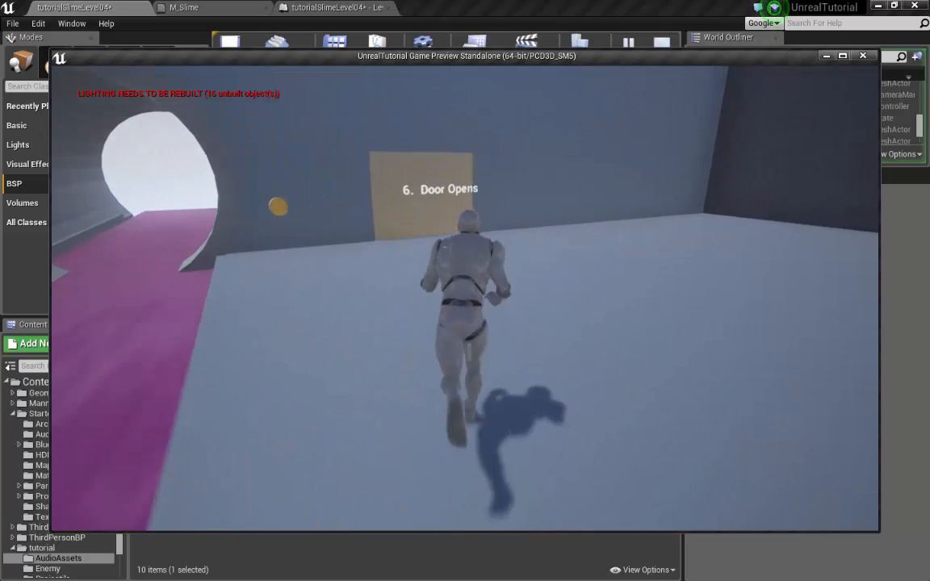
pyautogui.press('w')
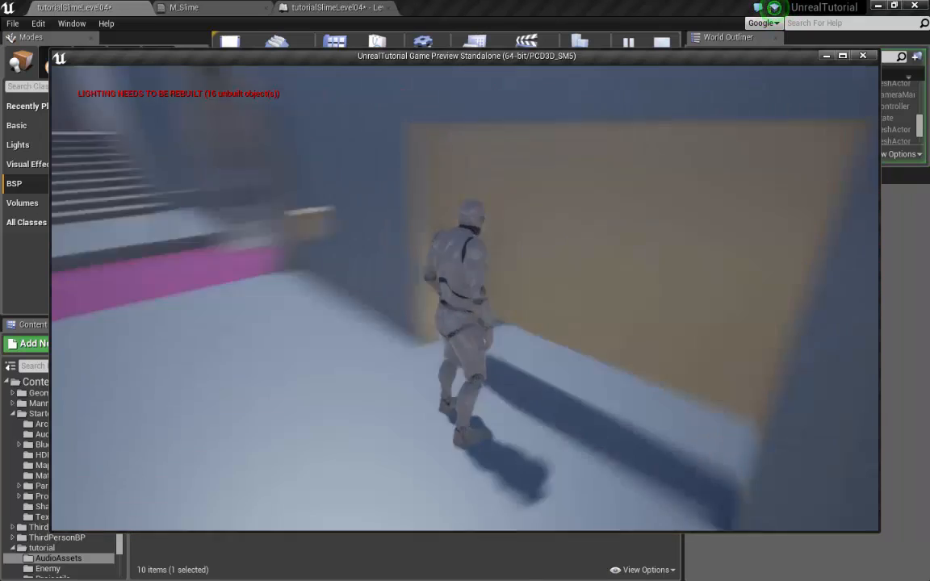
pyautogui.press('w')
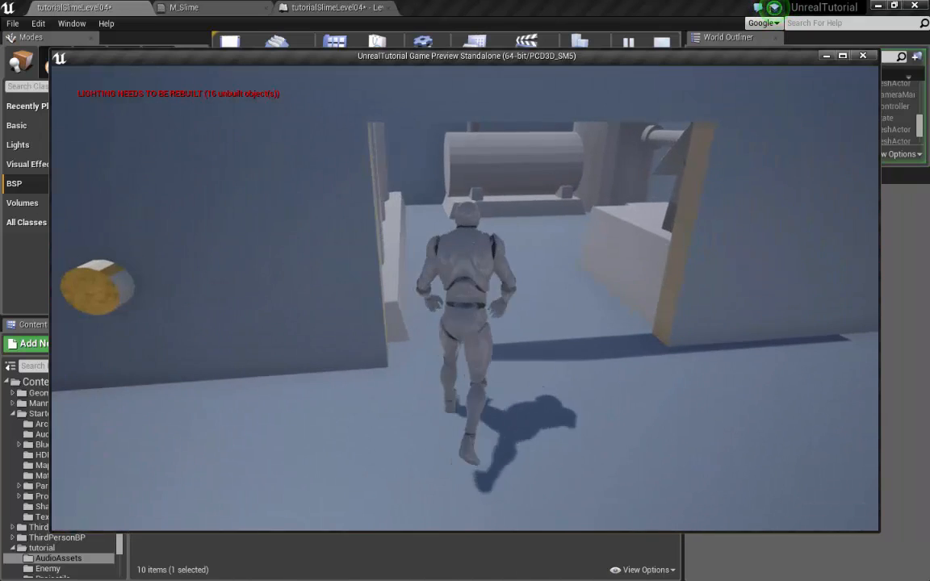
# Step: Run the character through the open doorway and look around the machine room
pyautogui.press('w')
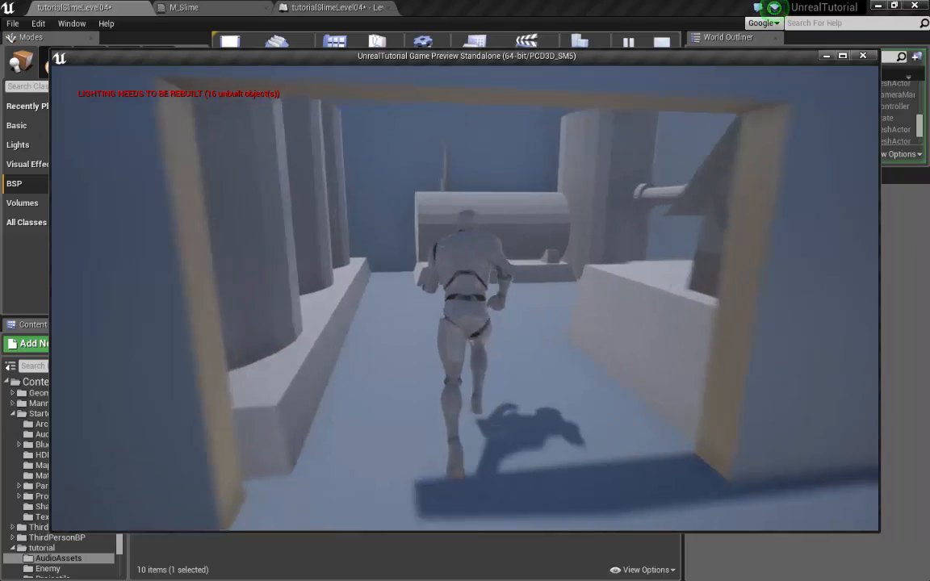
pyautogui.press('w')
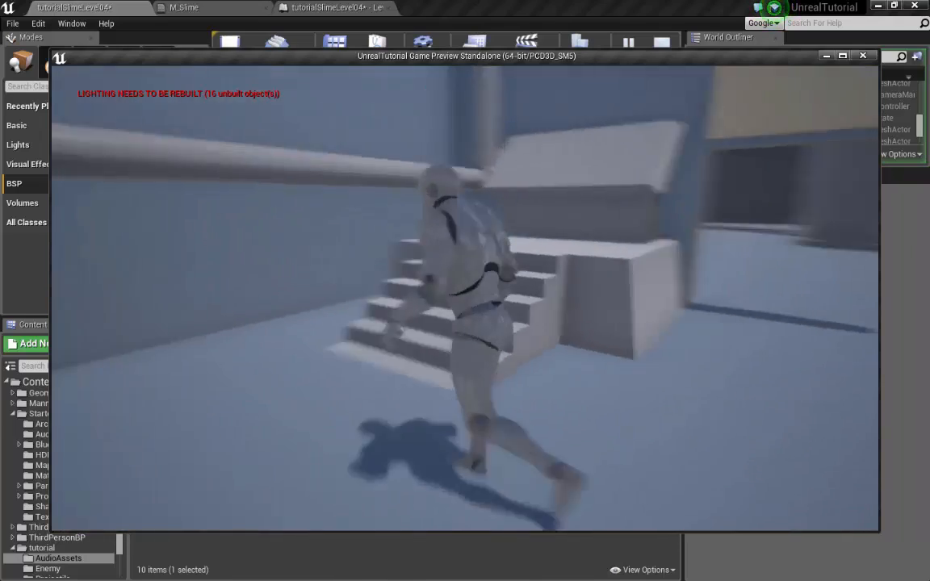
pyautogui.press('w')
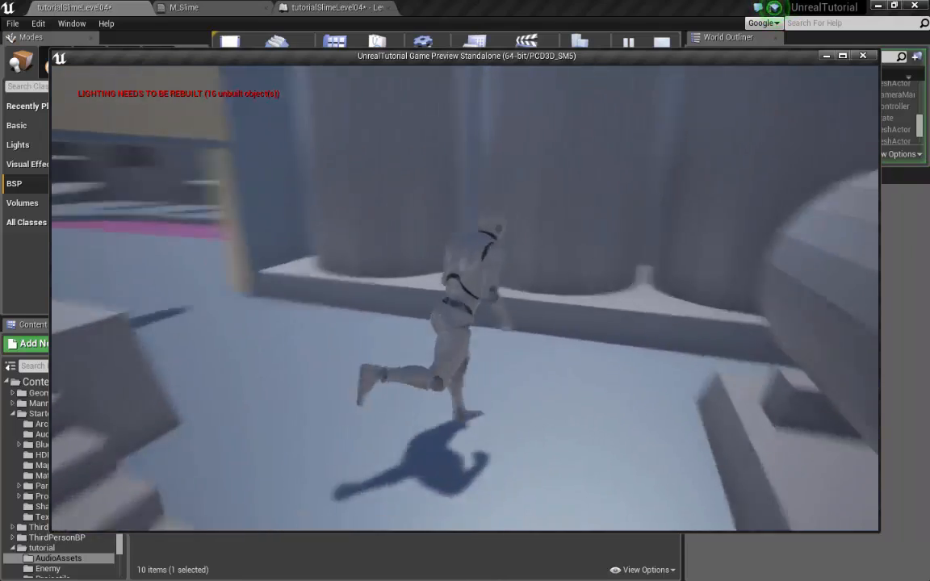
# Step: Run the character out of the machine room and back toward the gold power switch, and end the playtest
pyautogui.press('w')
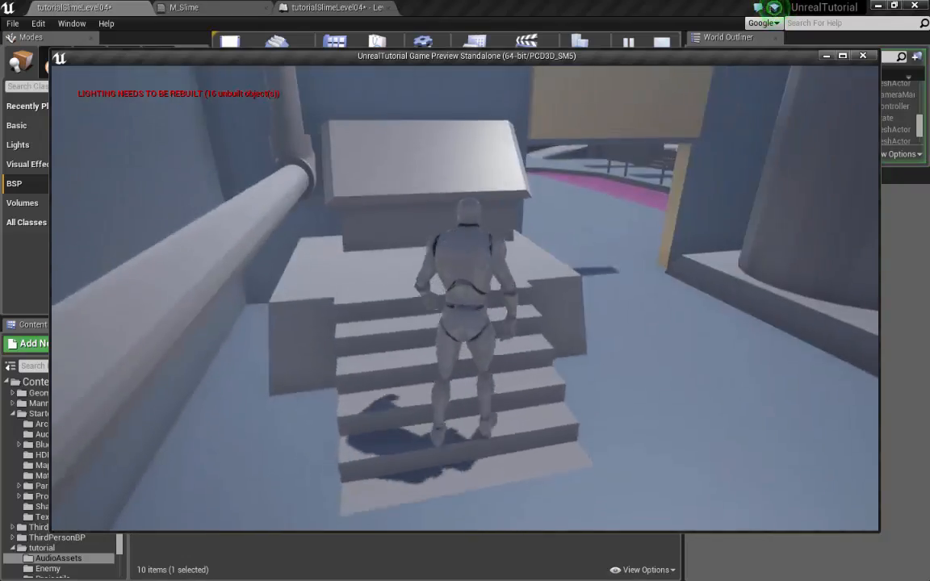
pyautogui.press('space')
pyautogui.press('w')
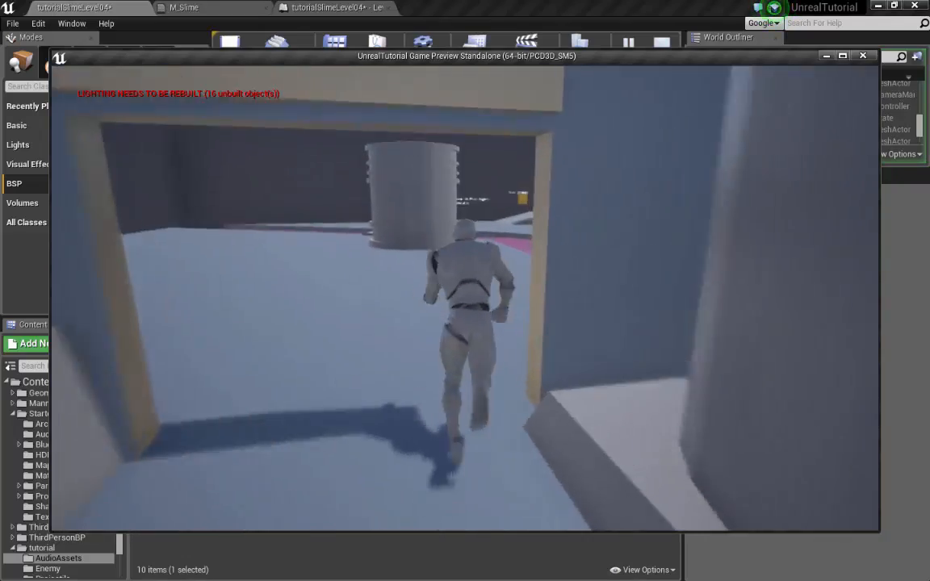
pyautogui.press('w')
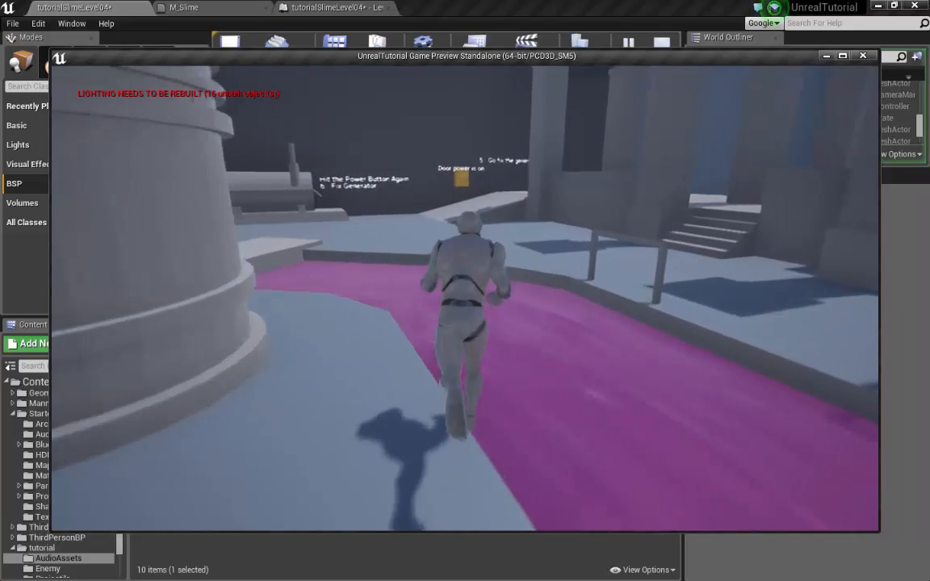
pyautogui.press('w')
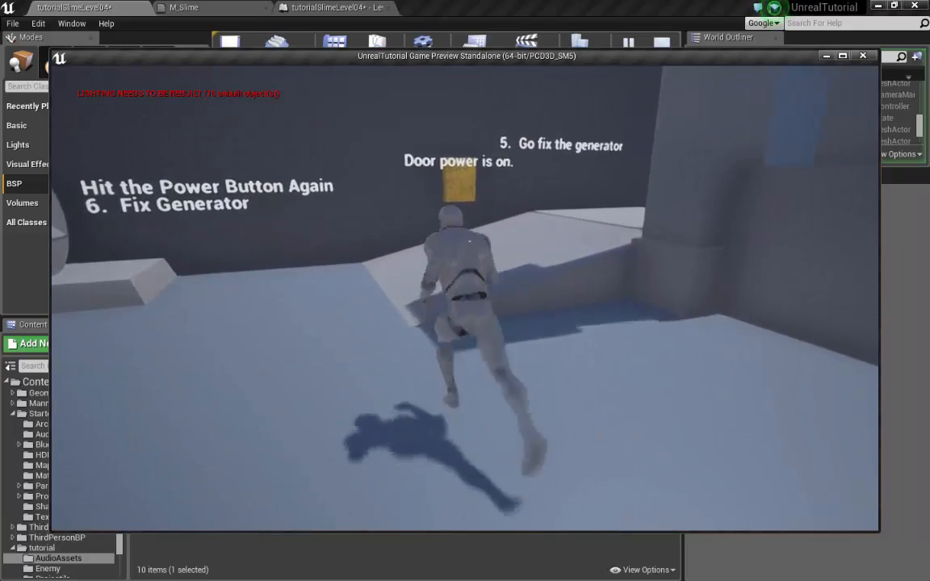
pyautogui.press('Escape')
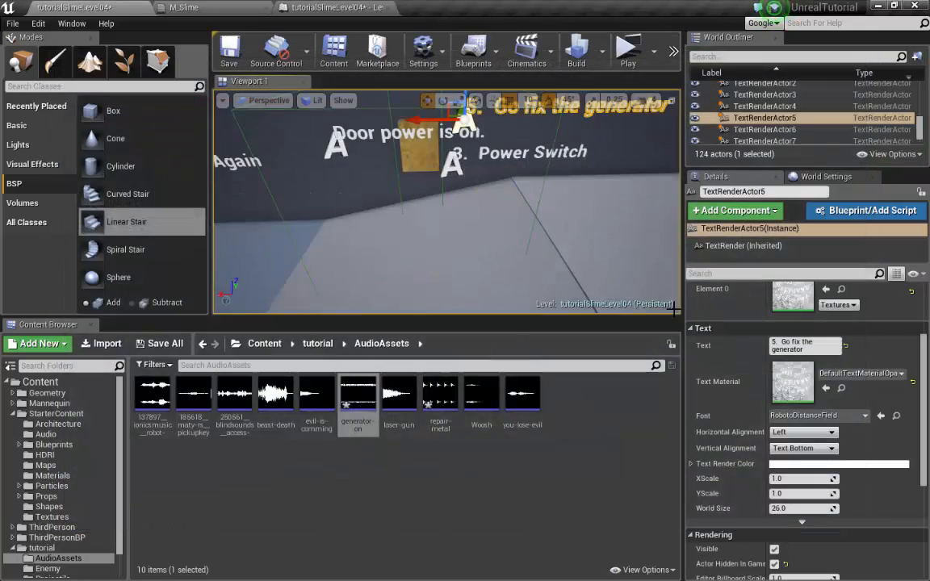
# Step: Add a reference to TextRenderActor5, the "5. Go fix the generator" text, inside the level blueprint's Power Button Part 2 group
pyautogui.moveTo(493, 206)
pyautogui.mouseDown(button='right')
pyautogui.moveTo(523, 205)
pyautogui.moveTo(614, 169)
pyautogui.moveTo(508, 211)
pyautogui.mouseUp(button='right')
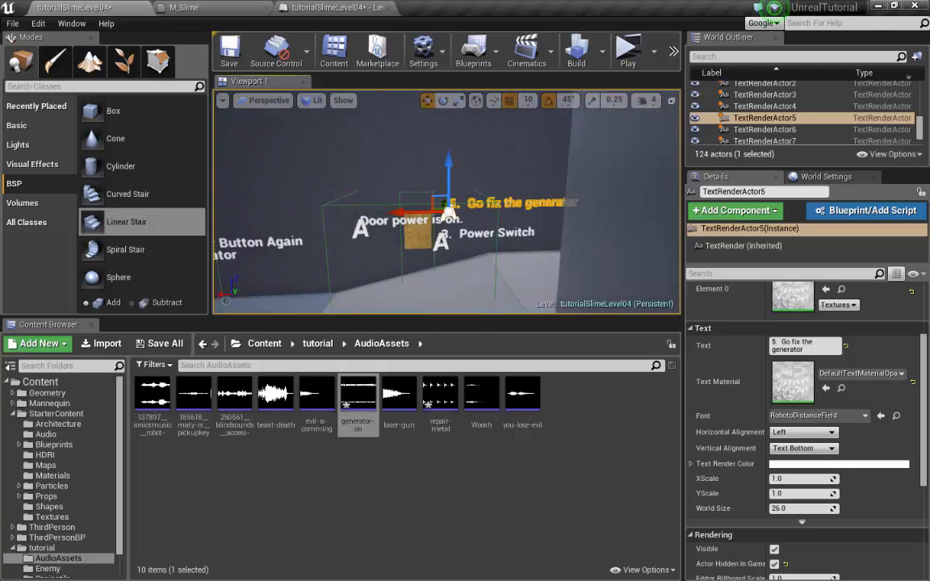
pyautogui.scroll(3, 508, 210)
pyautogui.click(323, 11)
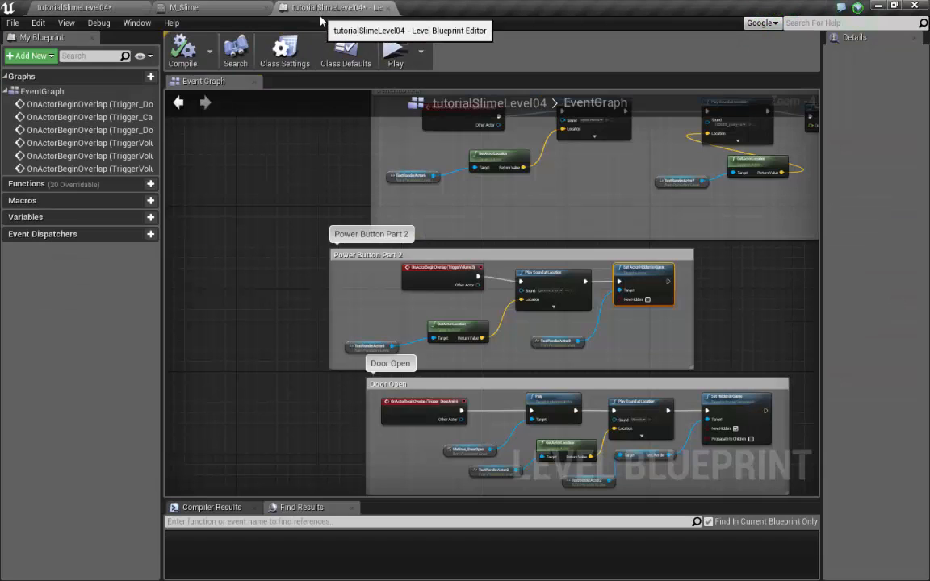
pyautogui.scroll(2, 605, 323)
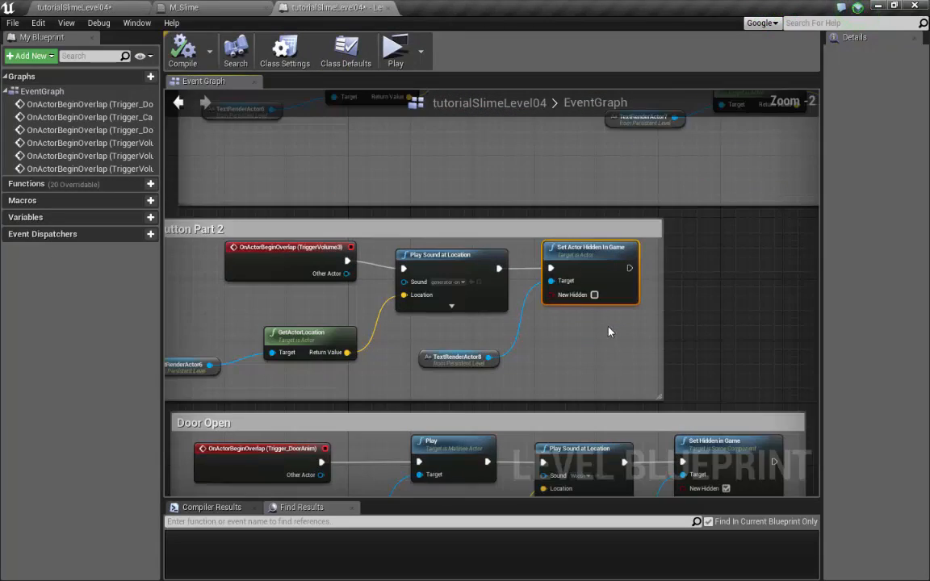
pyautogui.rightClick(645, 346)
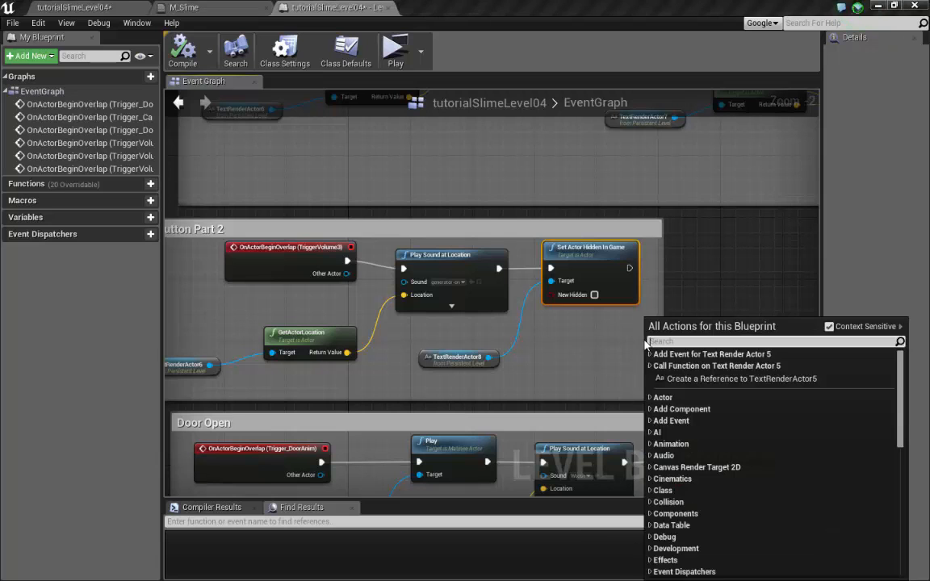
pyautogui.click(677, 381)
pyautogui.moveTo(668, 352); pyautogui.dragTo(575, 371)
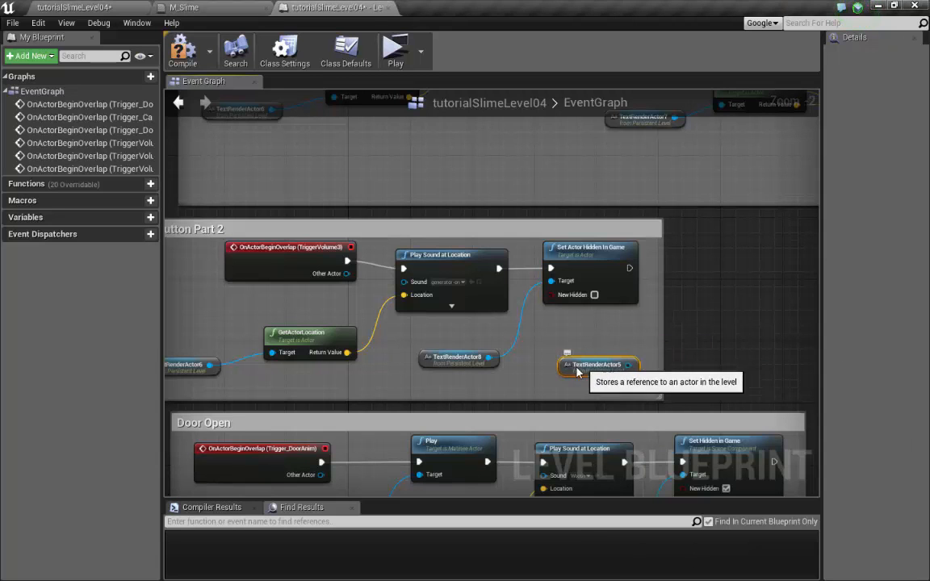
# Step: Replace TextRenderActor8 with TextRenderActor5 as the target of Set Actor Hidden In Game in Power Button Part 2
pyautogui.scroll(1, 581, 347)
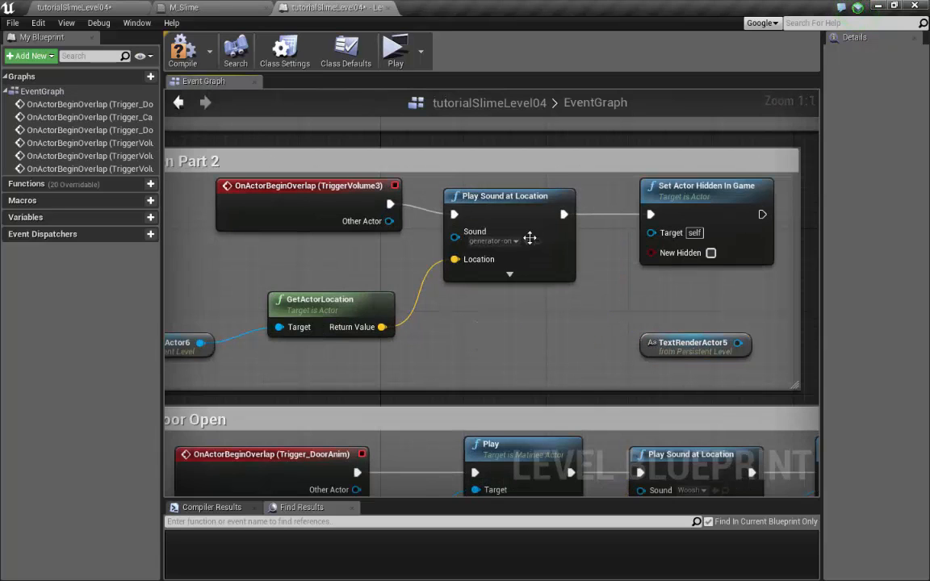
pyautogui.click(96, 10)
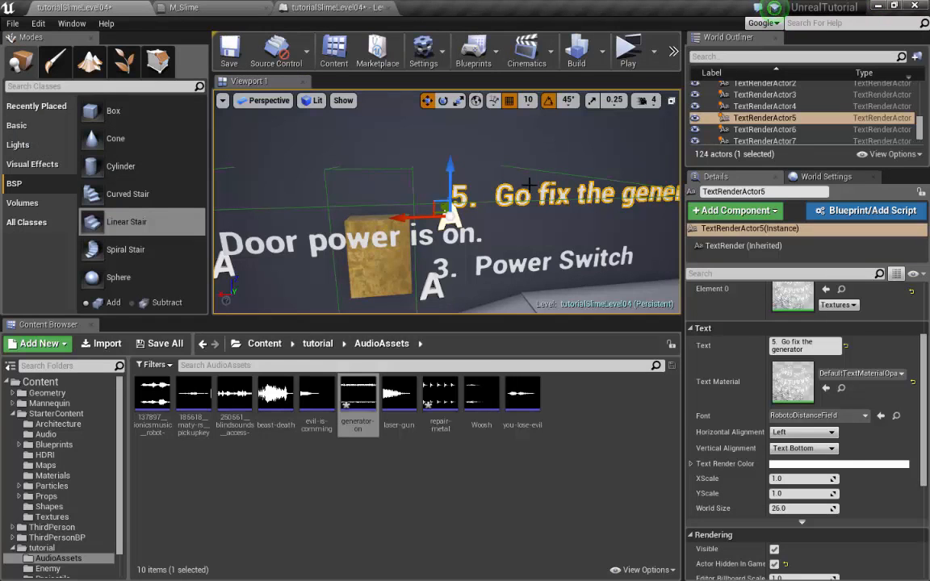
pyautogui.click(307, 10)
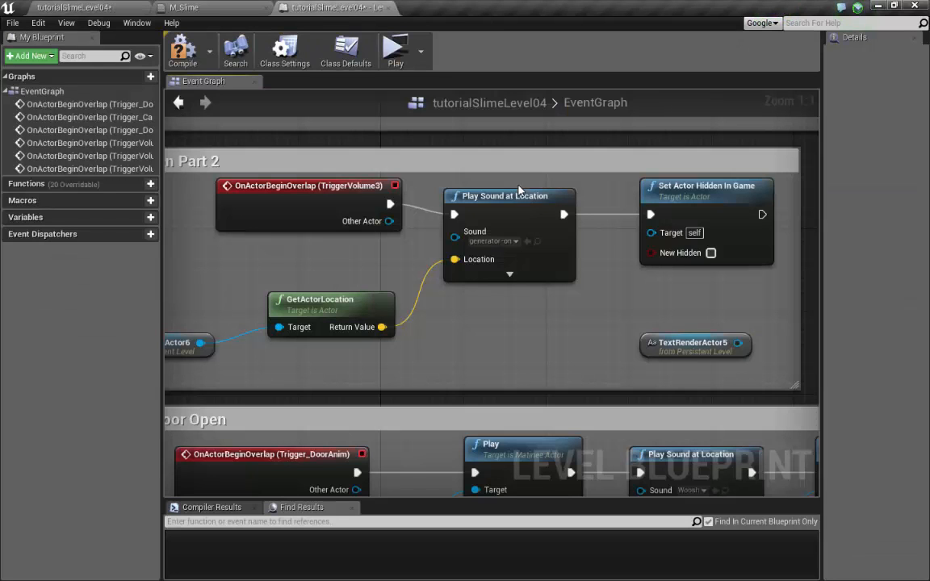
pyautogui.moveTo(673, 344); pyautogui.dragTo(630, 301, button='right')
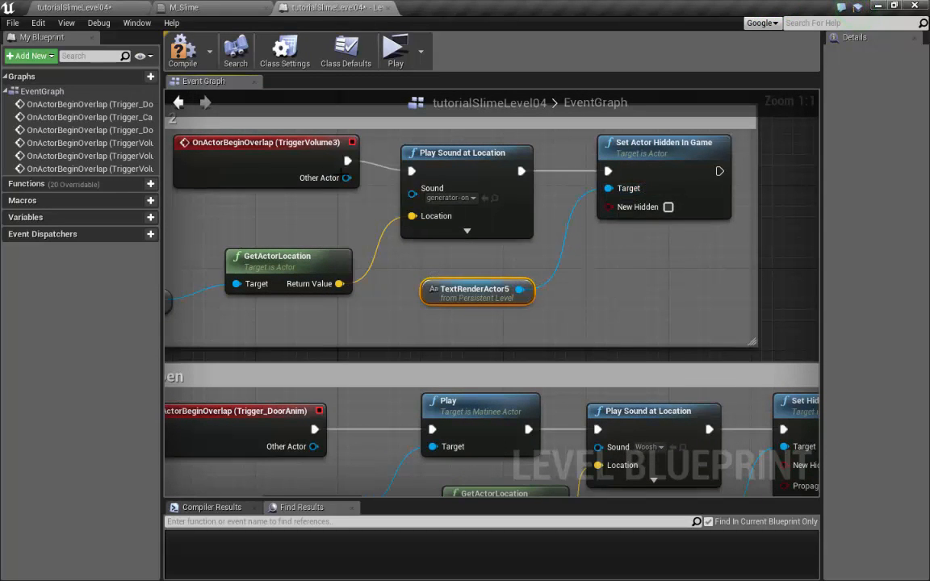
# Step: Playtest the level and run the character across the slime channel to the gold power switch to test its trigger text
pyautogui.click(100, 9)
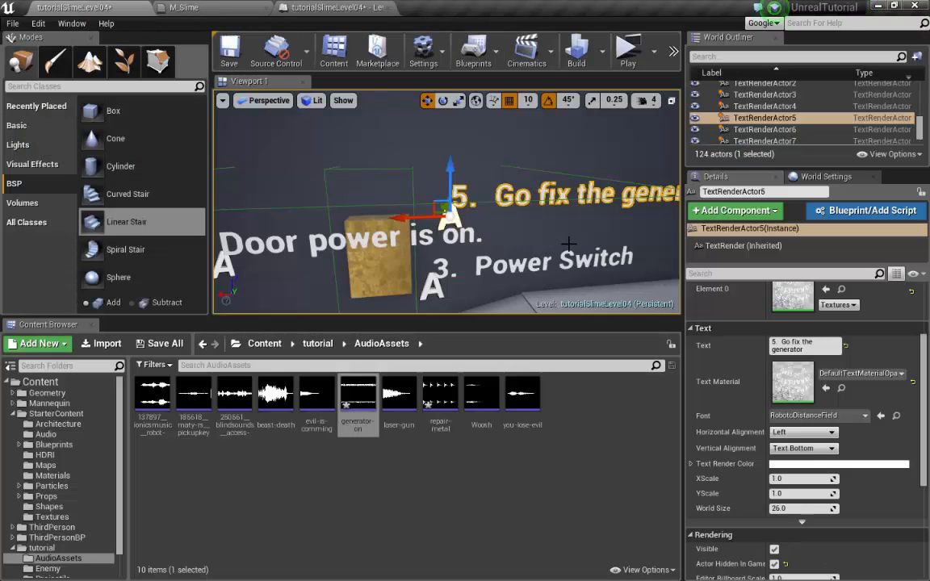
pyautogui.click(629, 60)
pyautogui.press('w')
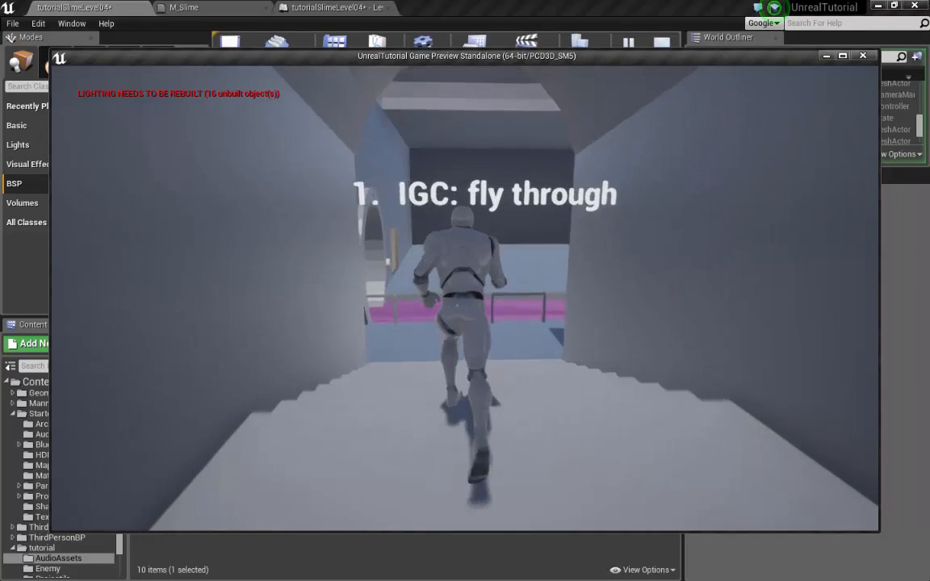
pyautogui.press('space')
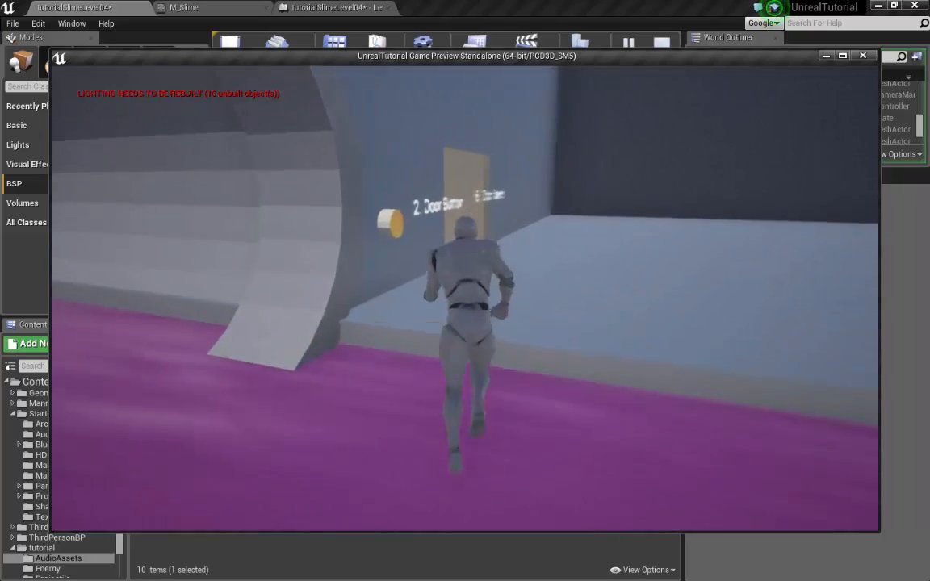
pyautogui.press('w')
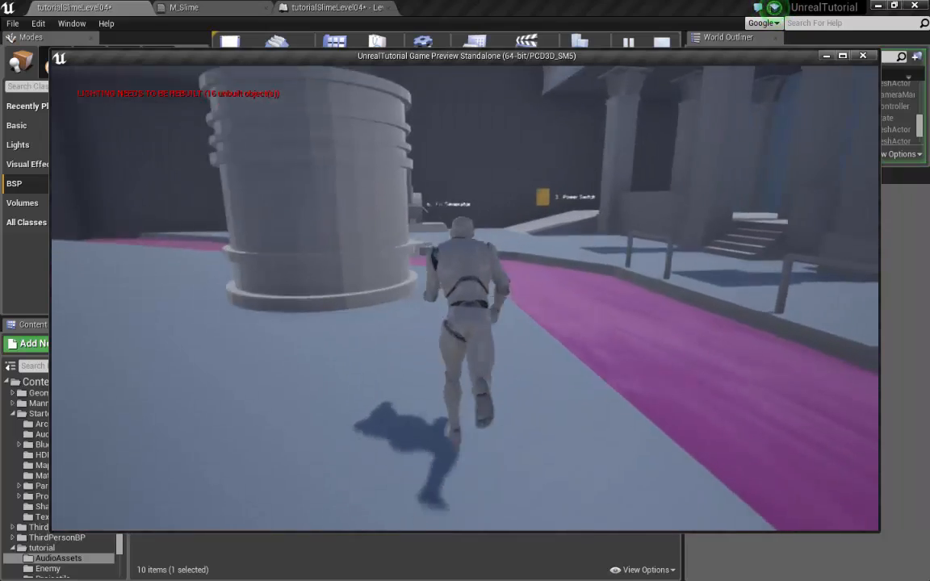
pyautogui.press('w')
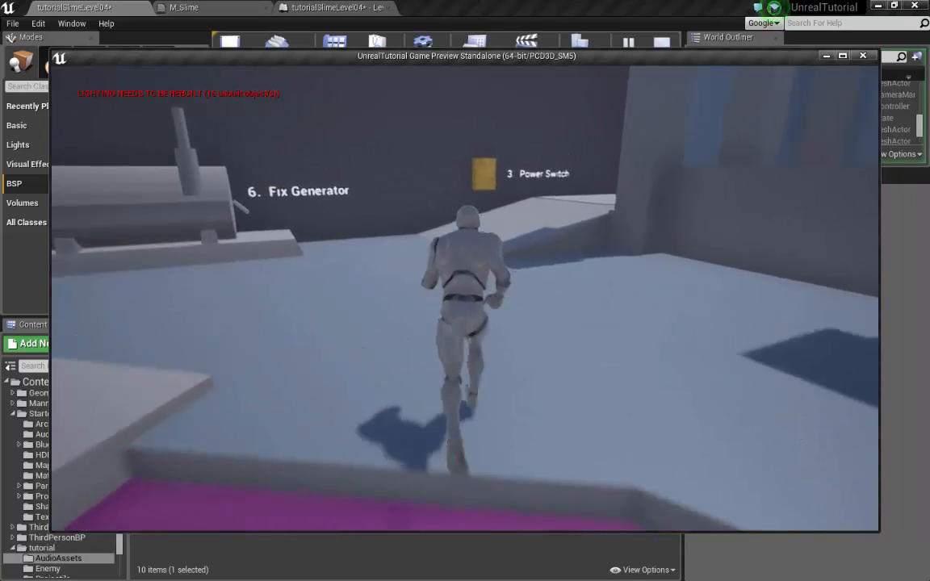
pyautogui.press('w')
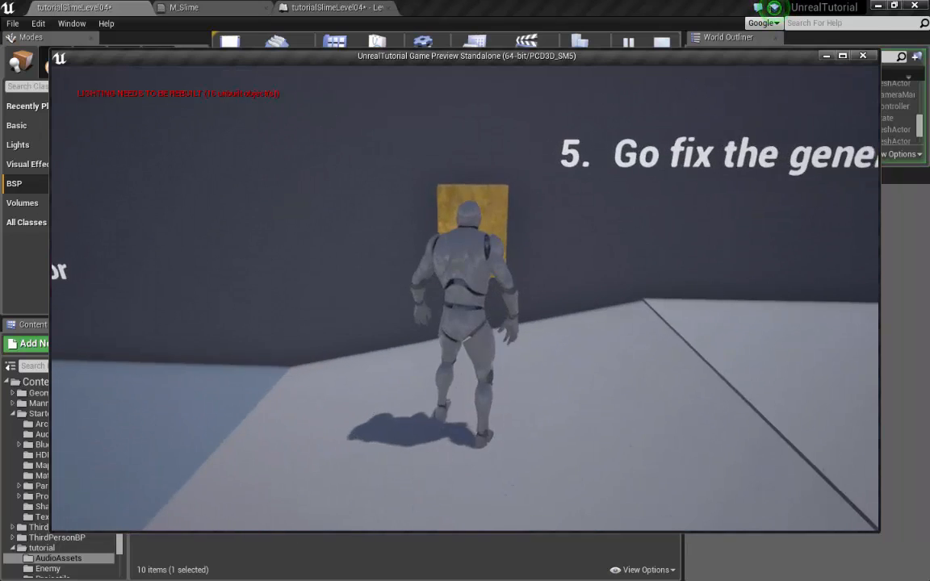
# Step: Run the character to the generator and back to the power switch to check which texts appear, and end the playtest
pyautogui.press('w')
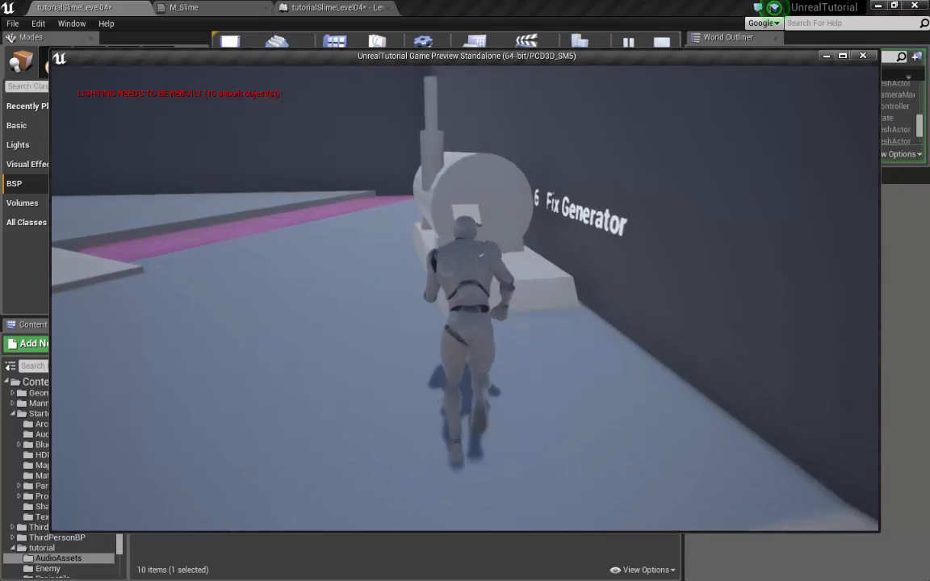
pyautogui.press('s')
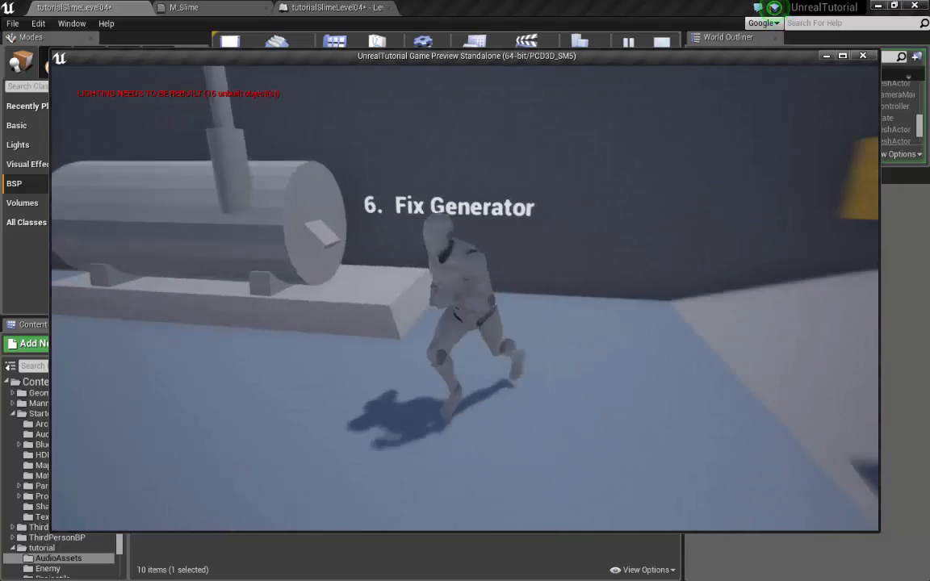
pyautogui.press('w')
pyautogui.press('w')
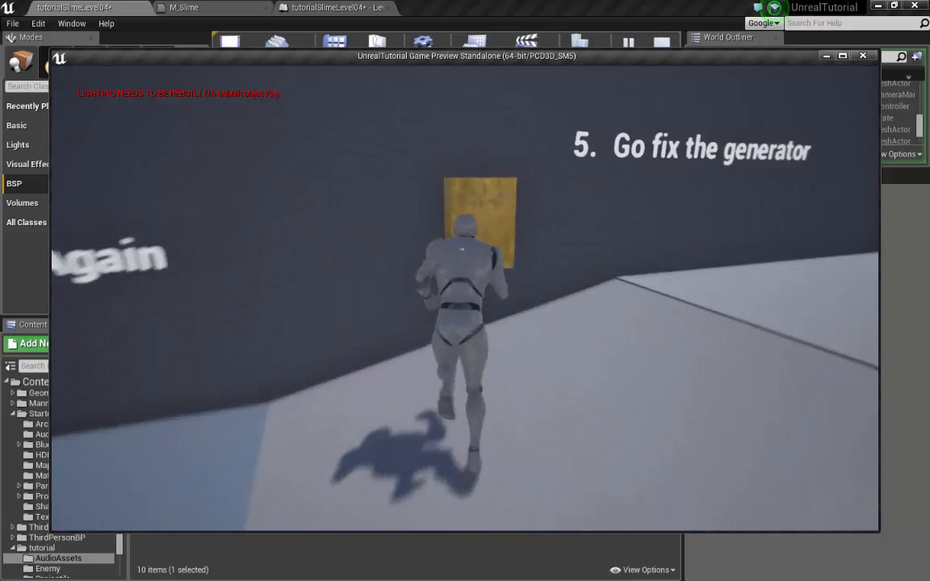
pyautogui.press('s')
pyautogui.press('a')
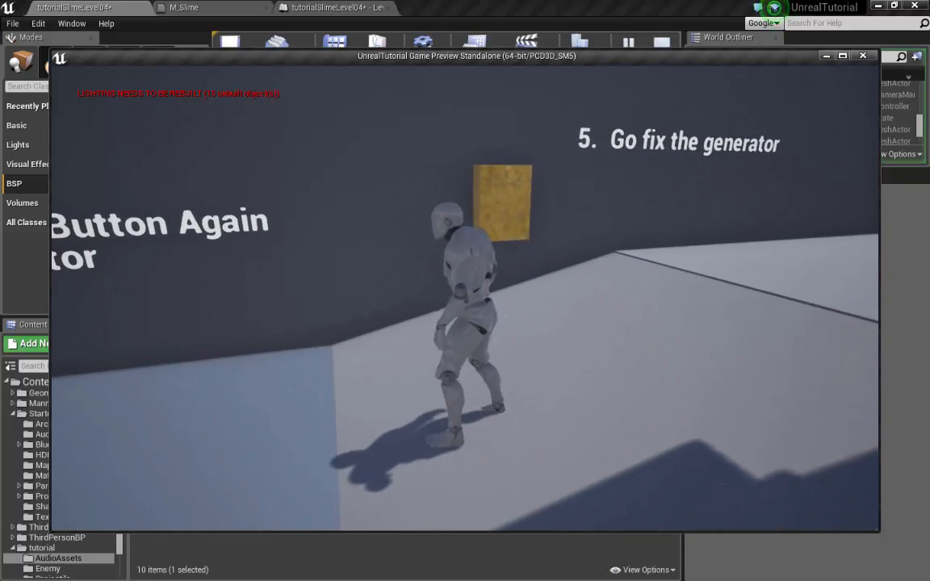
pyautogui.press('Escape')
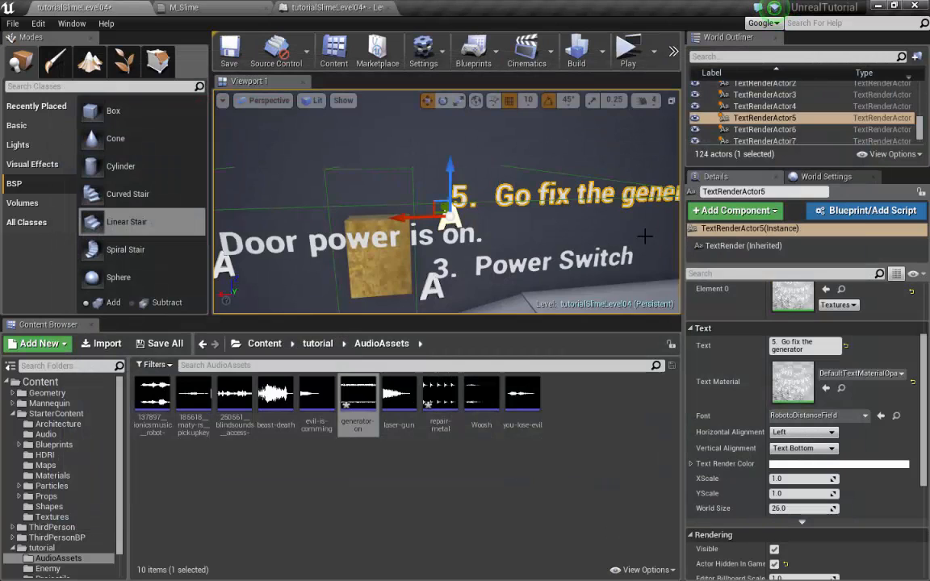
# Step: Review the Power Button Part 2 nodes and break the execution link from Play Sound at Location to Set Actor Hidden In Game
pyautogui.press('s')
pyautogui.moveTo(644, 236); pyautogui.dragTo(577, 233, button='right')
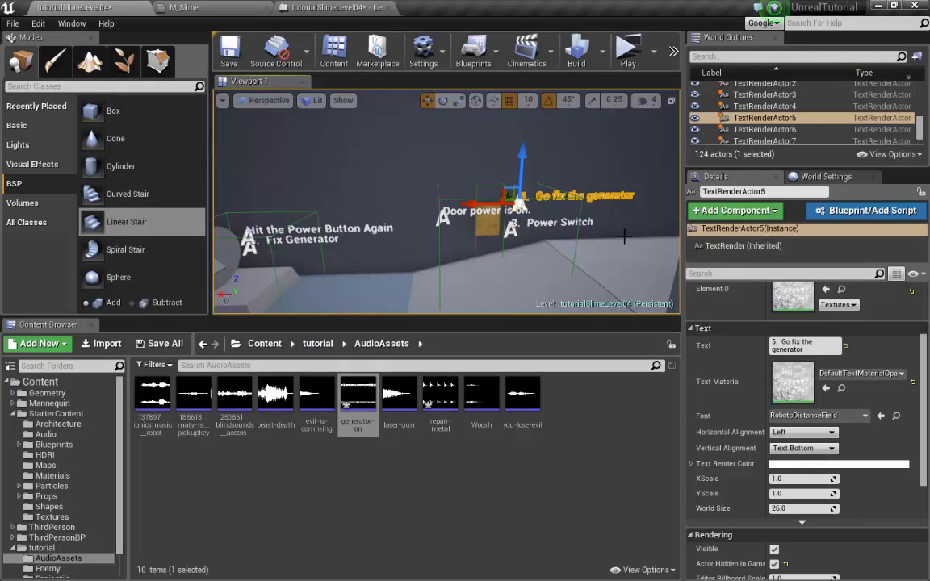
pyautogui.click(288, 14)
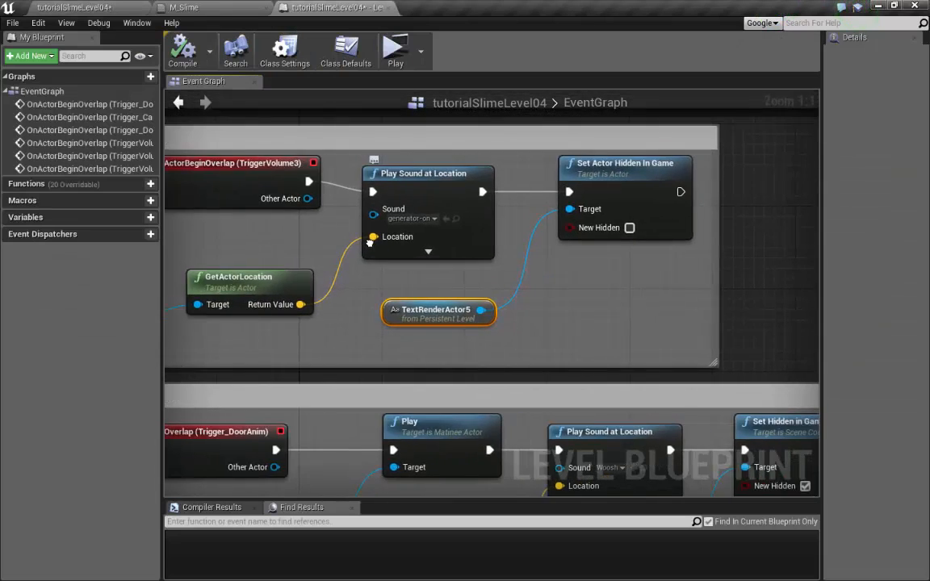
pyautogui.scroll(-1, 369, 244)
pyautogui.moveTo(368, 243); pyautogui.dragTo(624, 286, button='right')
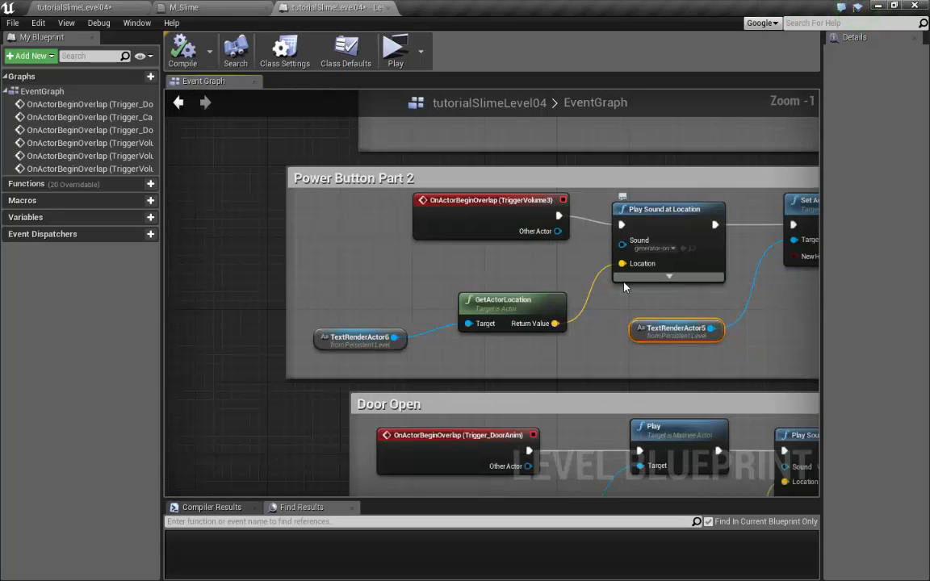
pyautogui.moveTo(710, 313); pyautogui.dragTo(553, 315, button='right')
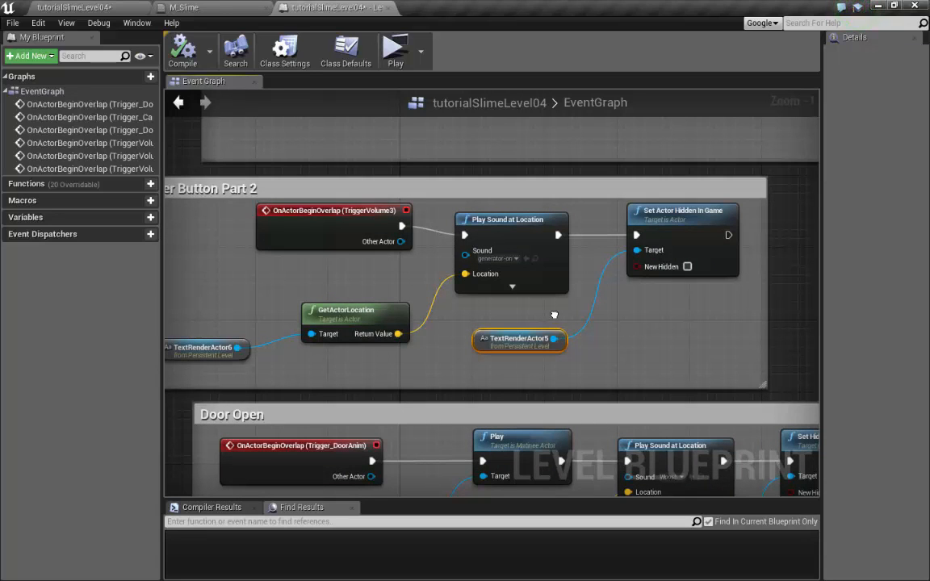
pyautogui.moveTo(554, 315); pyautogui.dragTo(602, 325, button='right')
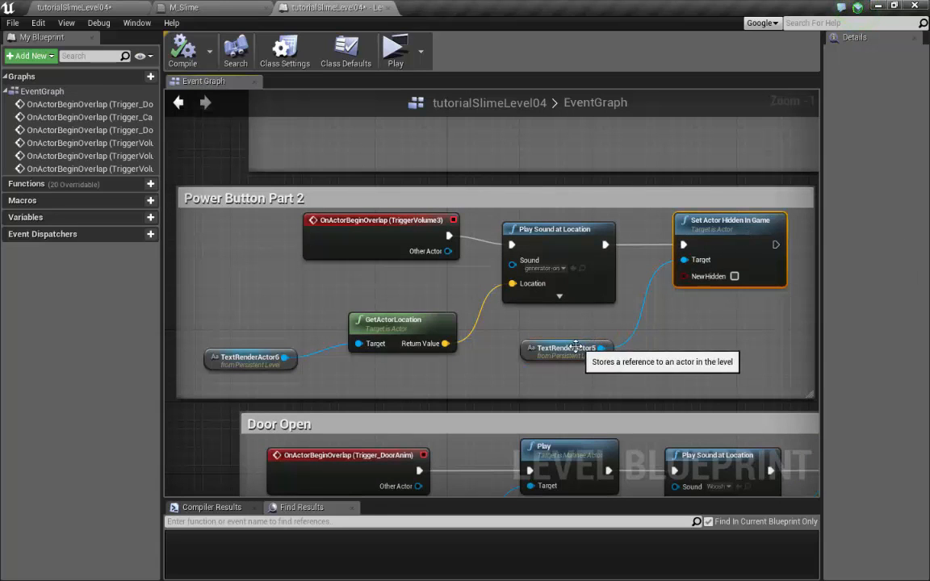
pyautogui.rightClick(604, 245)
pyautogui.click(635, 265)
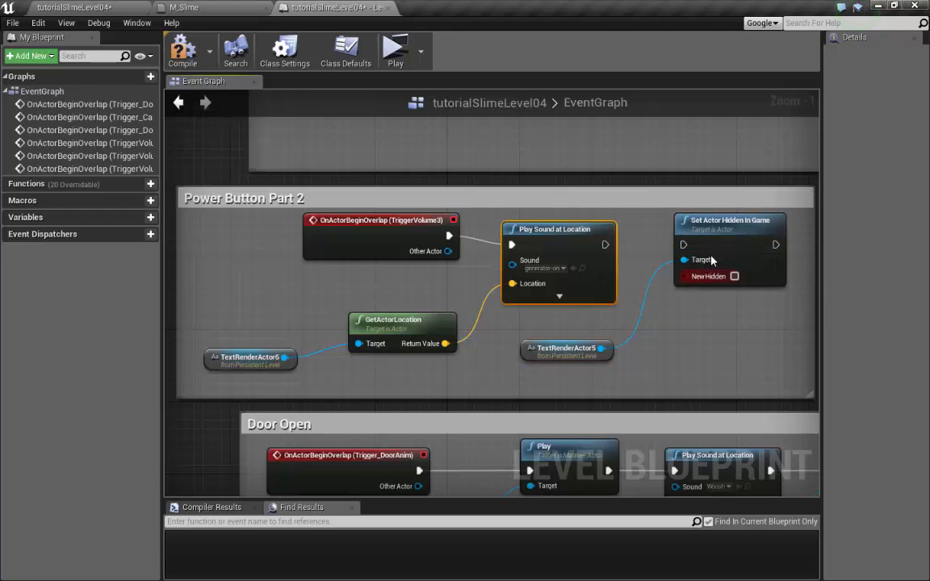
# Step: Move Set Actor Hidden In Game and its TextRenderActor5 reference out of Power Button Part 2 to the end of the TextRenderActor7 chain above
pyautogui.moveTo(745, 349); pyautogui.dragTo(533, 458, button='right')
pyautogui.scroll(-2, 544, 256)
pyautogui.moveTo(530, 377); pyautogui.dragTo(722, 338)
pyautogui.moveTo(481, 259); pyautogui.dragTo(181, 359, button='right')
pyautogui.moveTo(414, 415); pyautogui.dragTo(795, 310)
pyautogui.moveTo(720, 293); pyautogui.dragTo(547, 243, button='right')
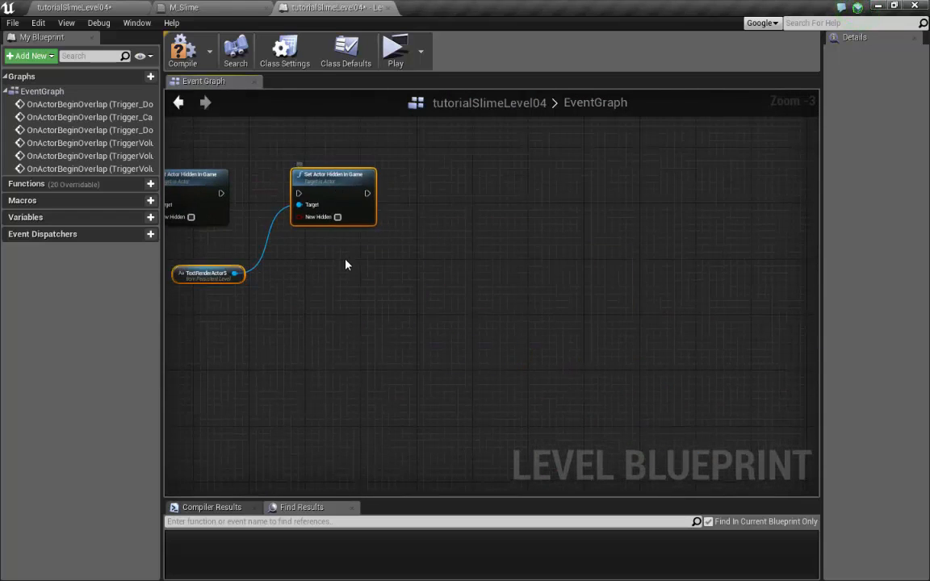
# Step: Connect the moved Set Actor Hidden In Game node to the end of the chain with New Hidden enabled, and return to the level
pyautogui.moveTo(346, 265); pyautogui.dragTo(651, 338, button='right')
pyautogui.scroll(1, 596, 342)
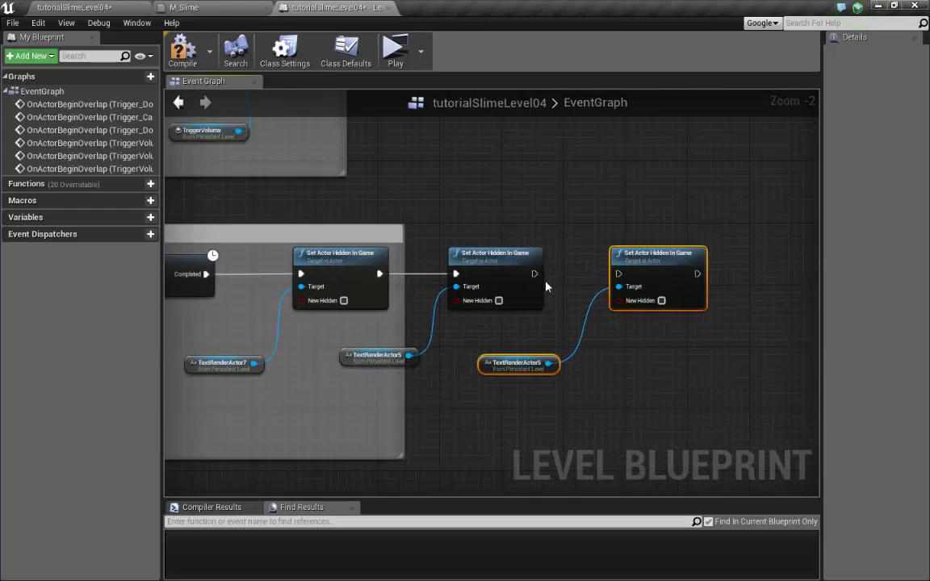
pyautogui.moveTo(620, 278); pyautogui.dragTo(668, 336, button='right')
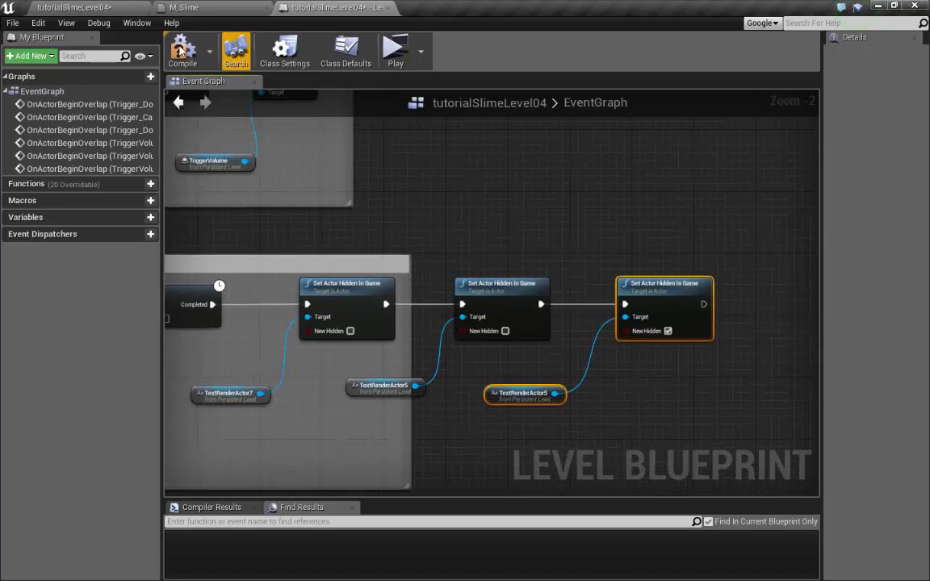
pyautogui.click(77, 7)
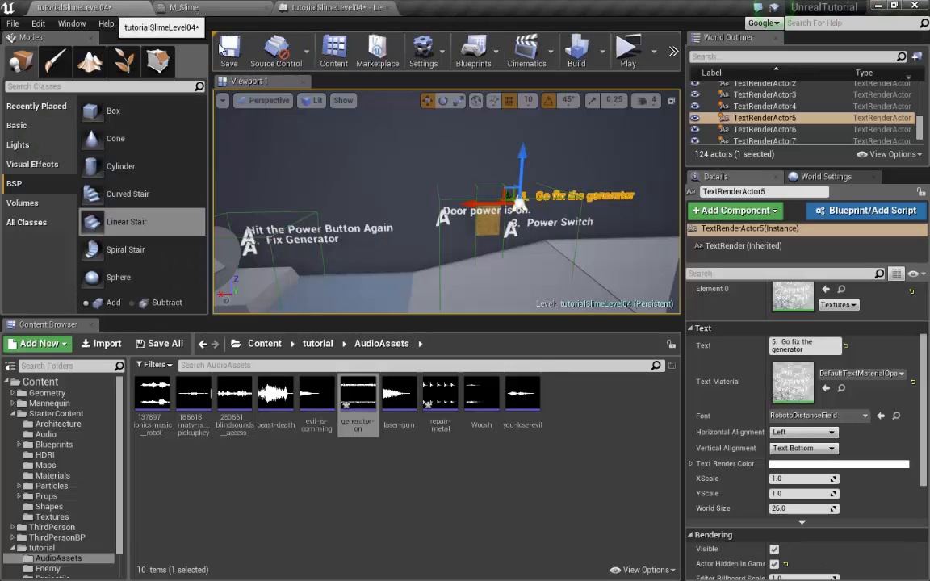
# Step: Start a playtest and run the character past the closed door to the power switch to check its text
pyautogui.click(628, 53)
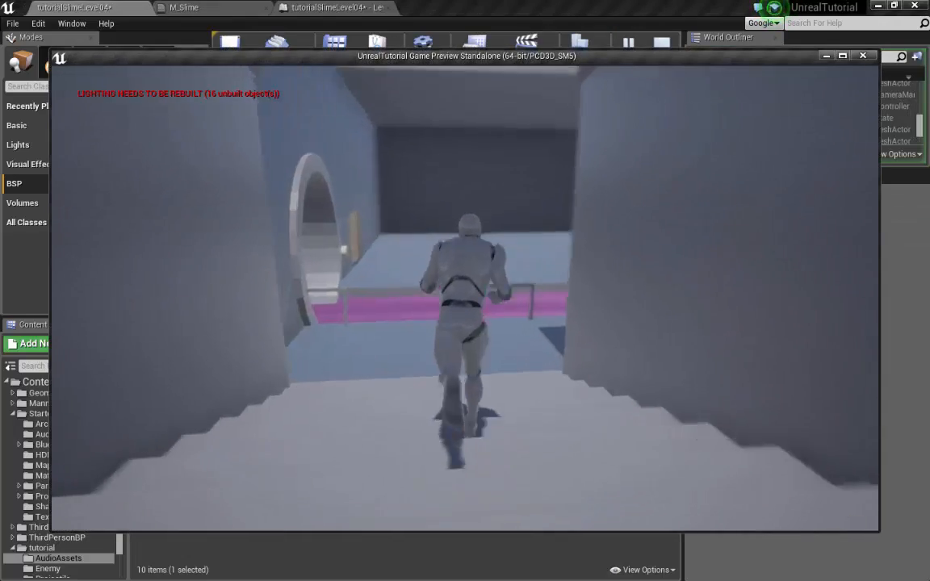
pyautogui.press('w')
pyautogui.press('space')
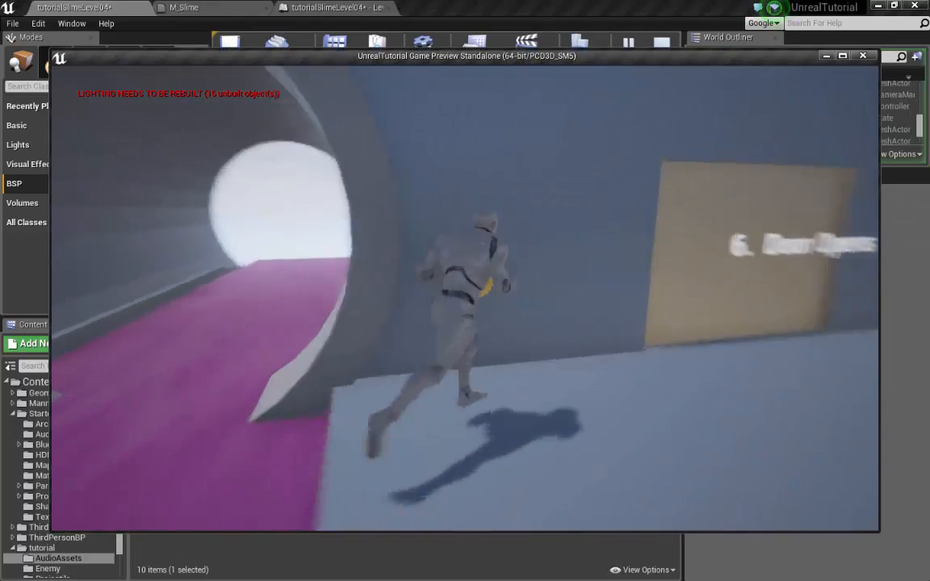
pyautogui.press('w')
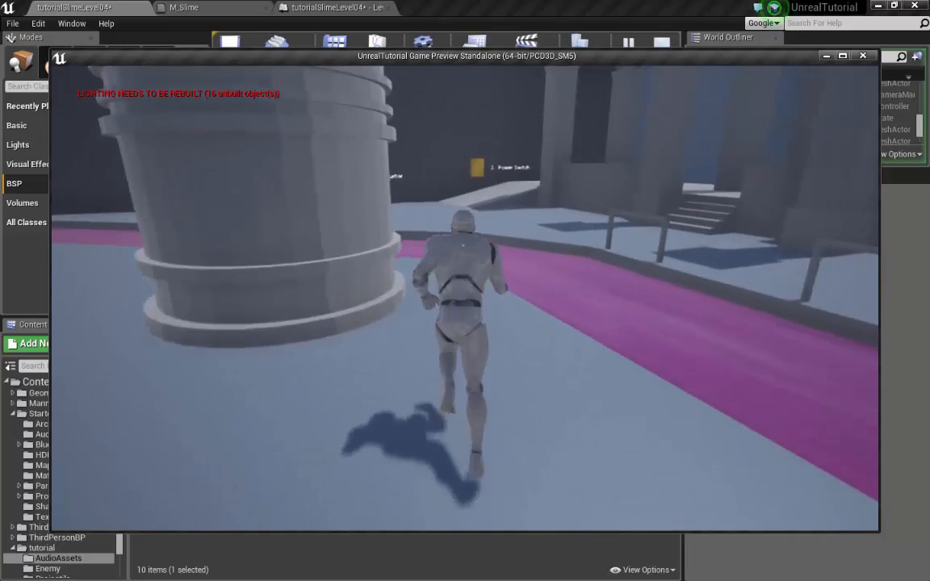
pyautogui.press('w')
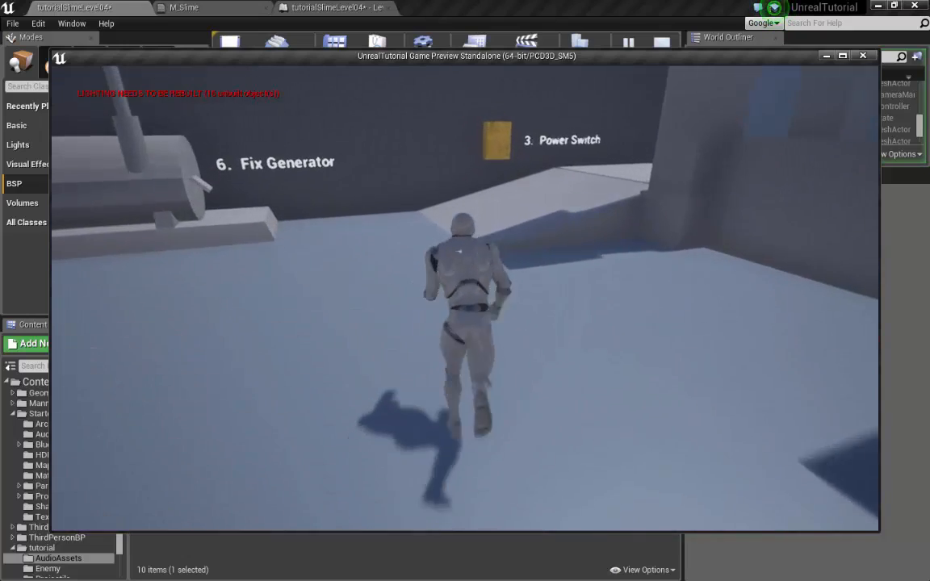
pyautogui.press('w')
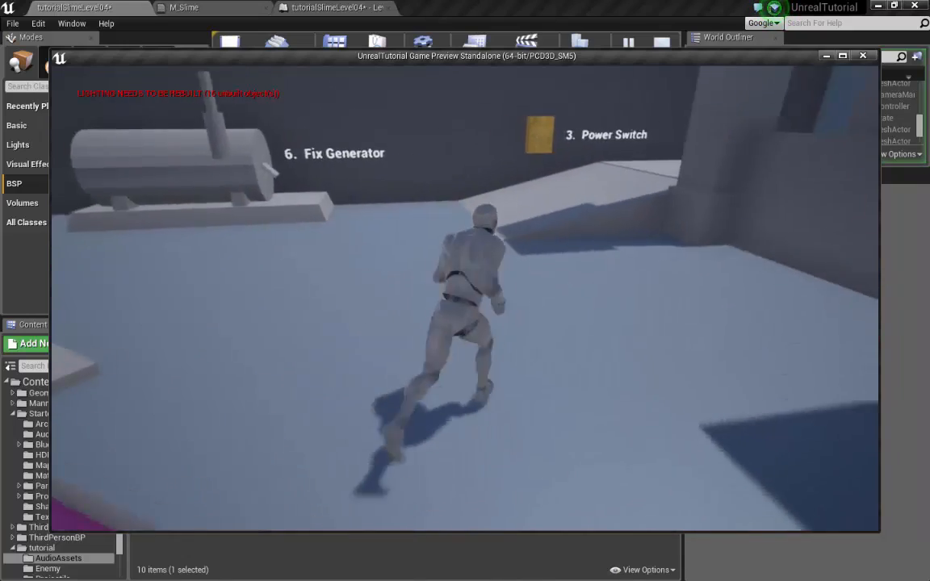
pyautogui.press('w')
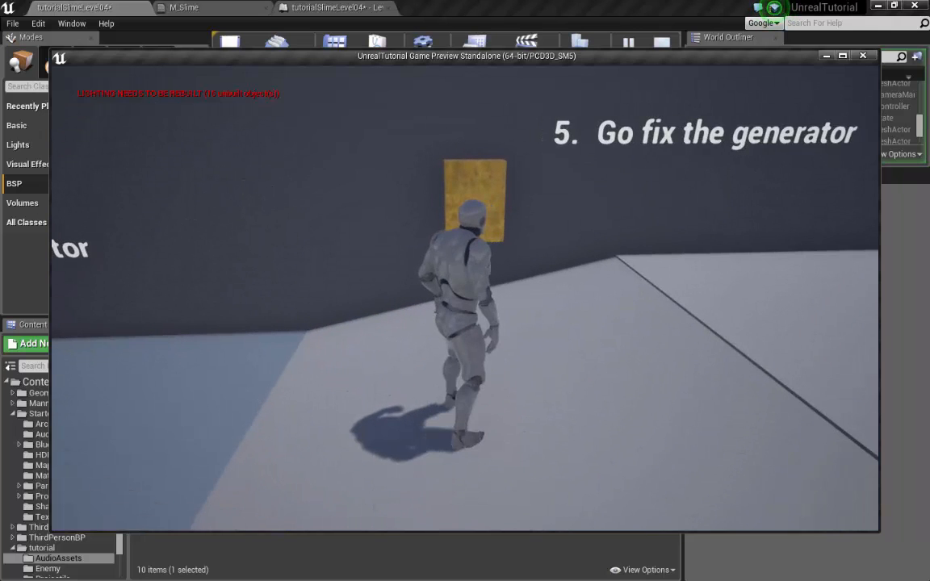
# Step: Run the character to the generator and back to the power switch to check the text changes at each trigger
pyautogui.press('w')
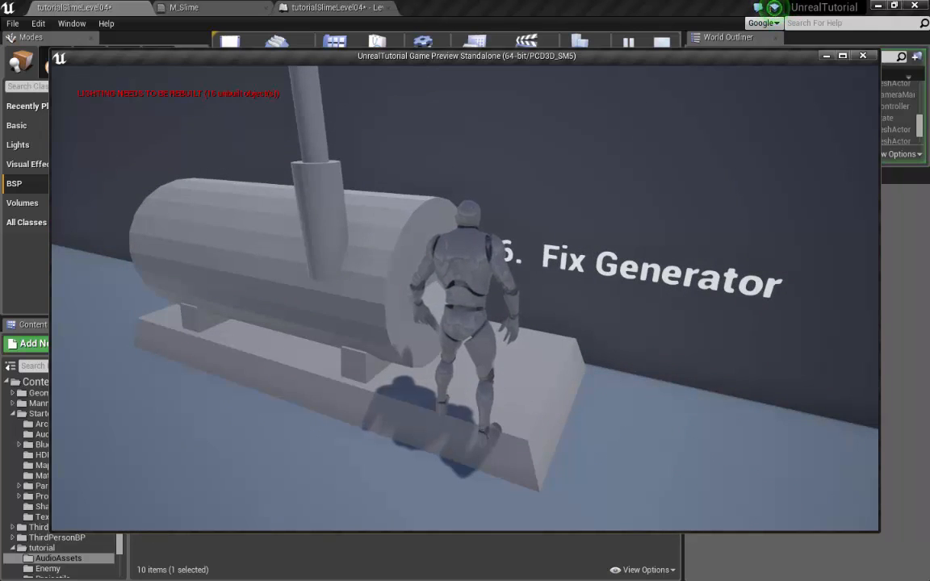
pyautogui.press('s')
pyautogui.press('w')
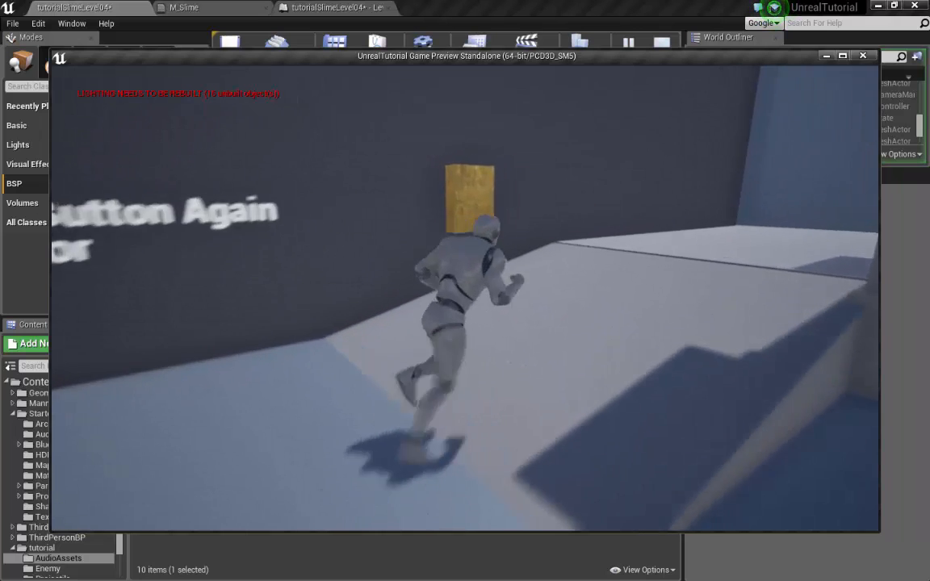
pyautogui.press('s')
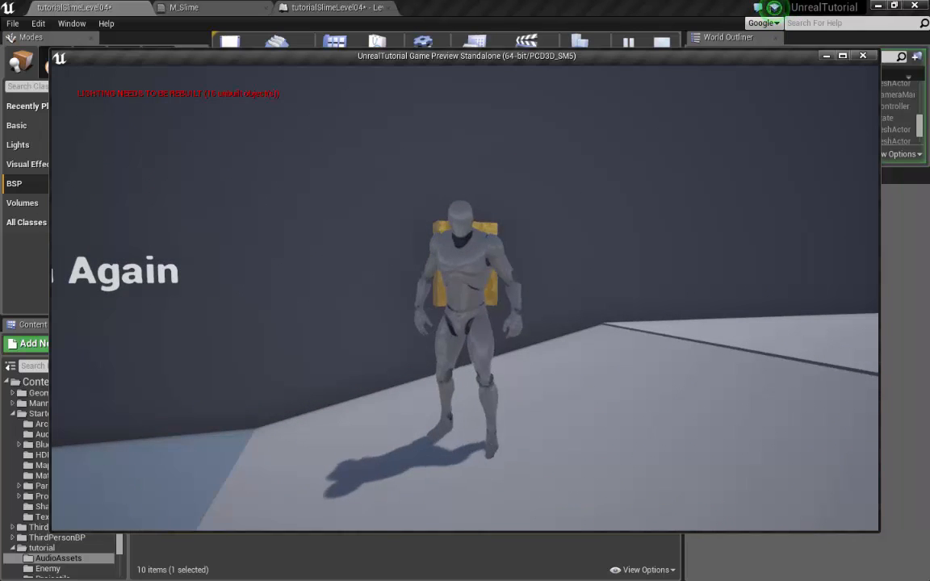
# Step: Run the character across the slime channel to the door labelled "6. Door Opens" to check its trigger
pyautogui.press('w')
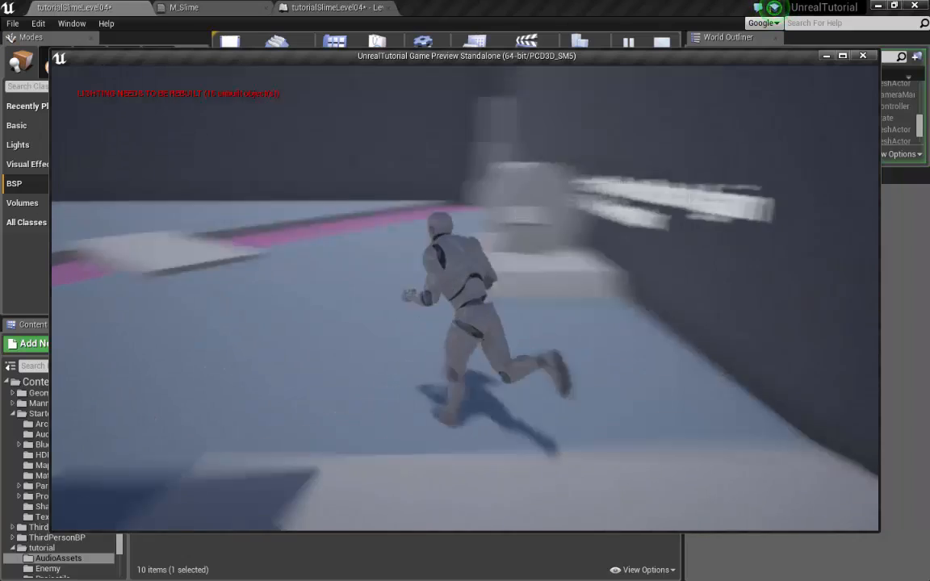
pyautogui.press('w')
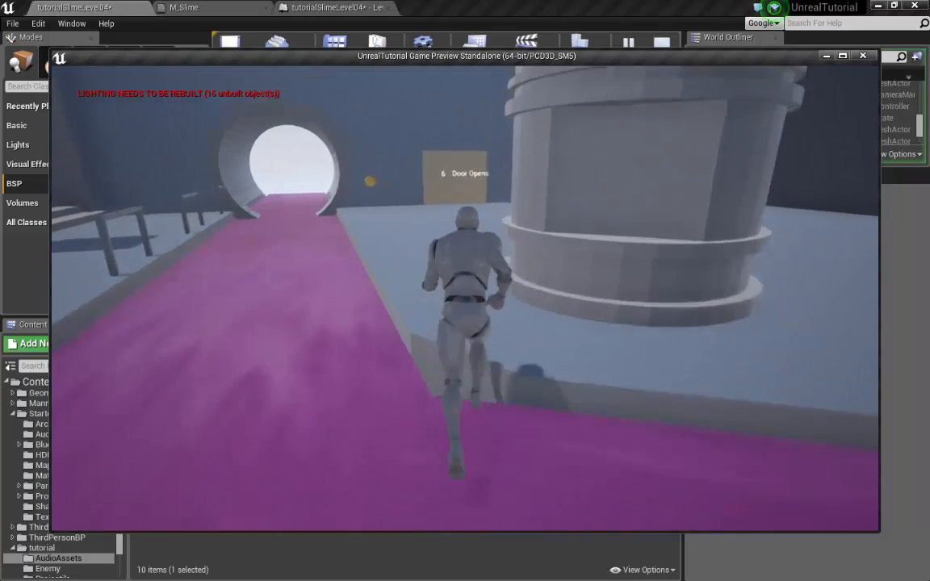
pyautogui.press('w')
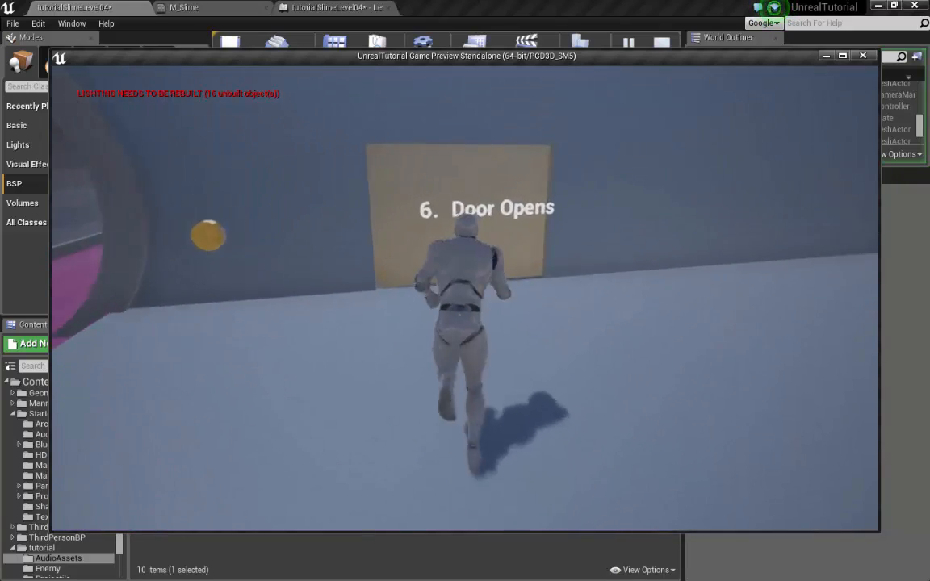
pyautogui.press('w')
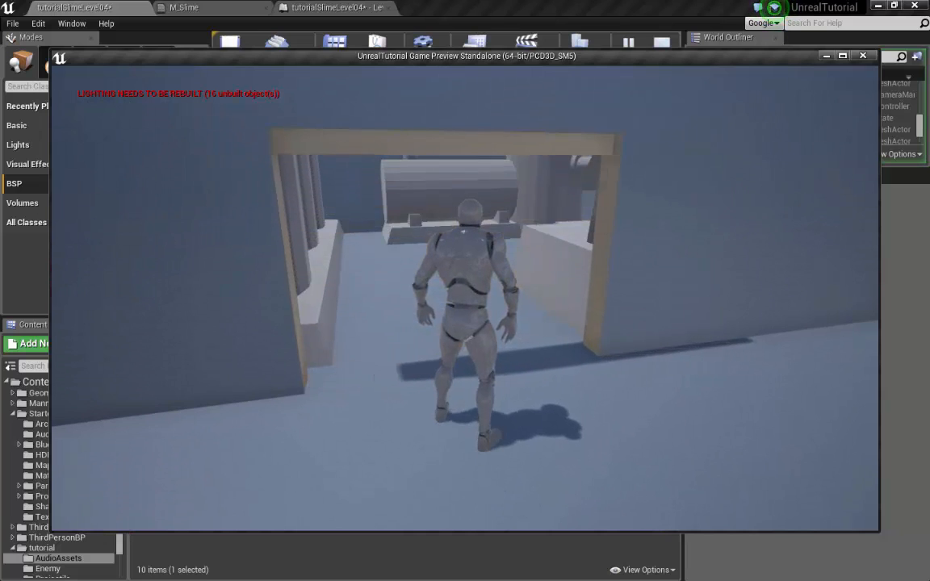
# Step: Walk the character through the doorway, up the steps to the console in the room behind it, and back out
pyautogui.press('w')
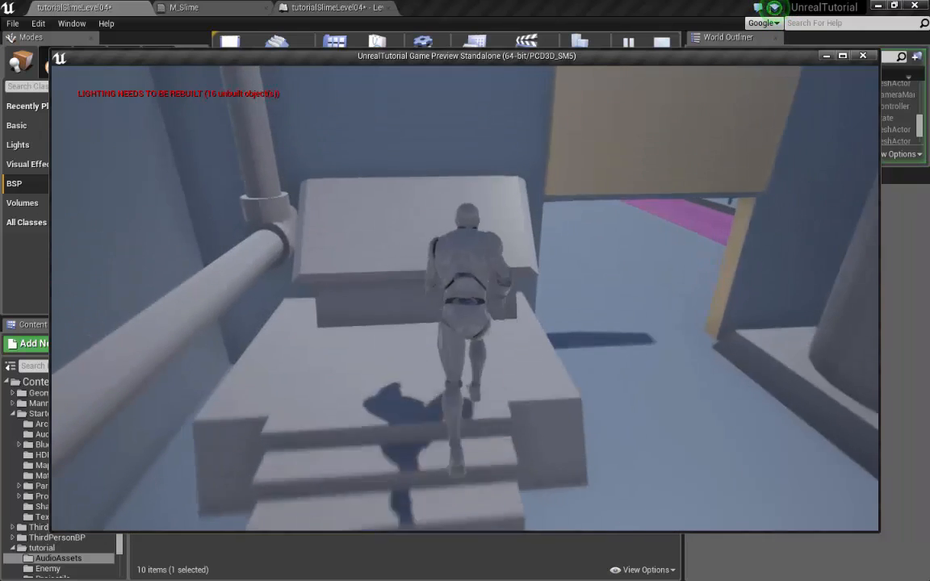
pyautogui.press('w')
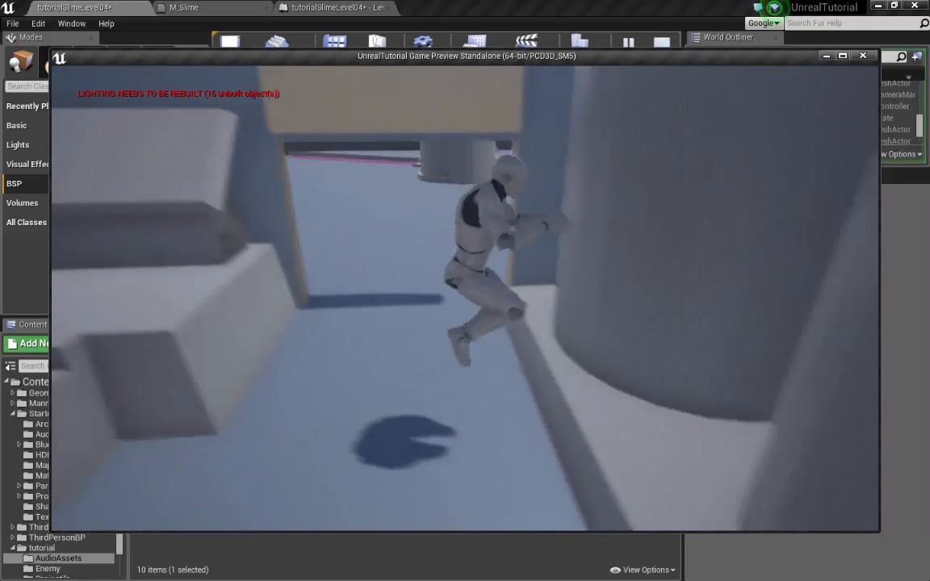
pyautogui.press('w')
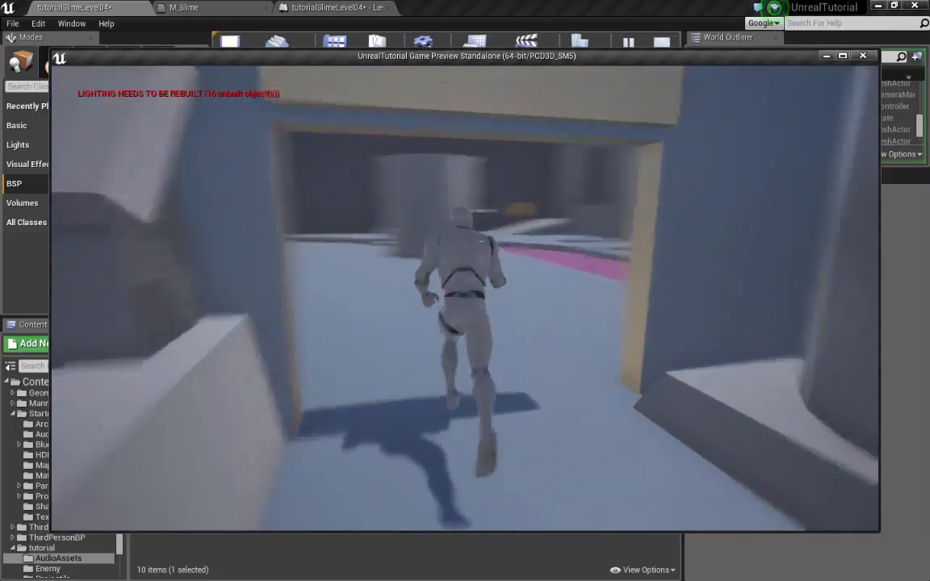
# Step: Run the character around the main hall and over the bridge to recheck the texts by the generator and power switch
pyautogui.press('w')
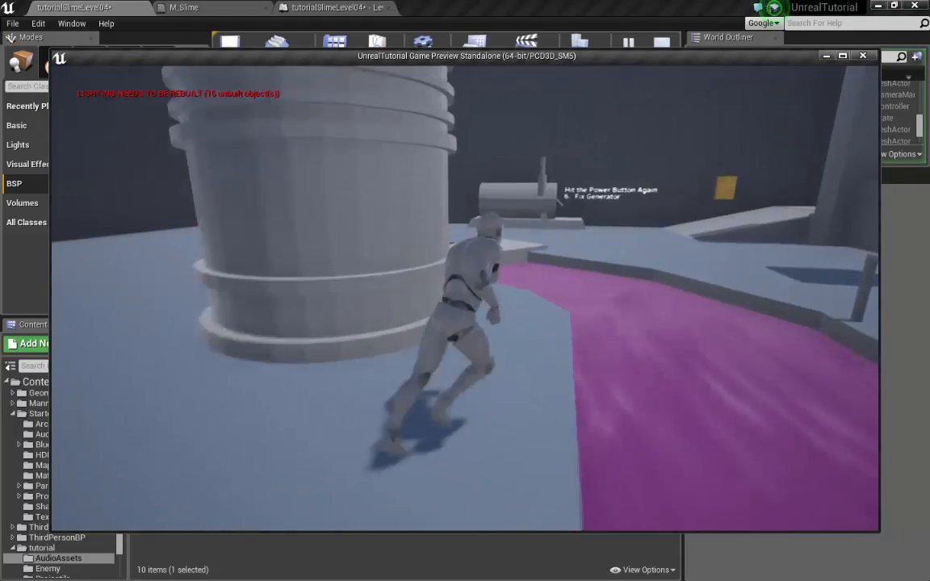
pyautogui.press('w')
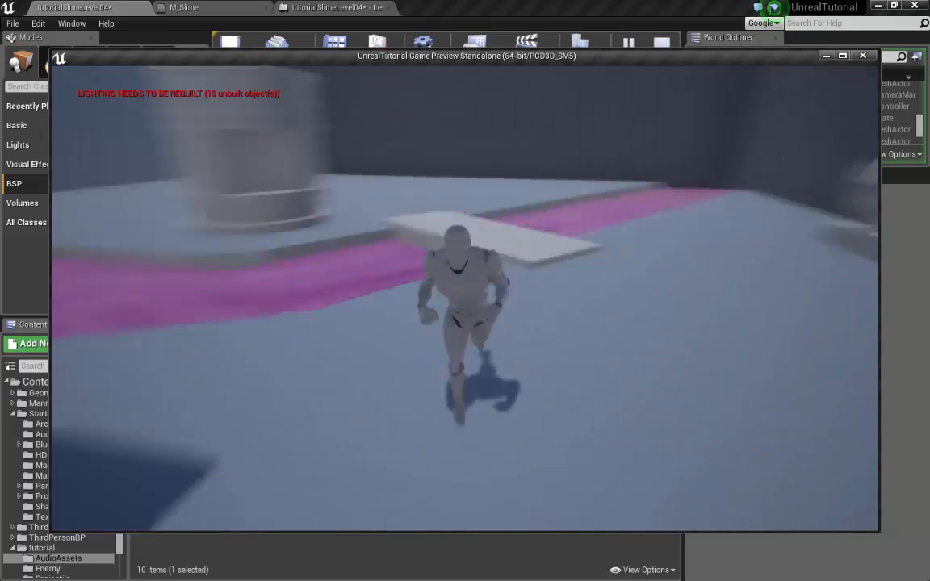
pyautogui.press('w')
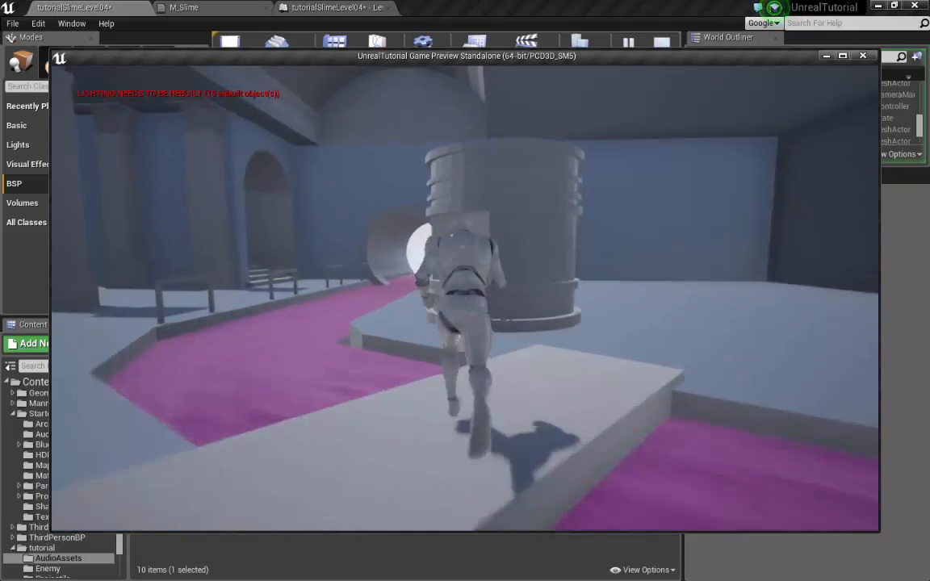
pyautogui.press('w')
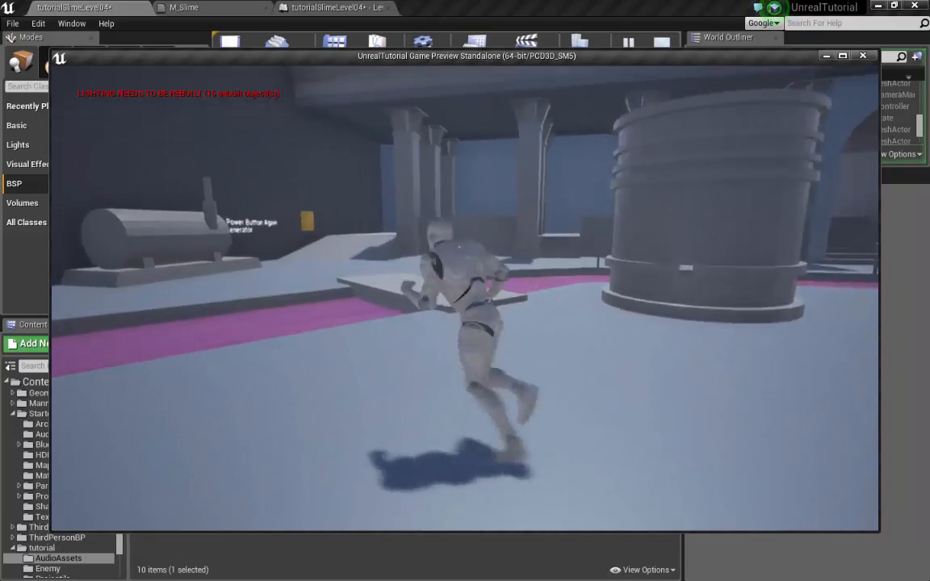
pyautogui.press('w')
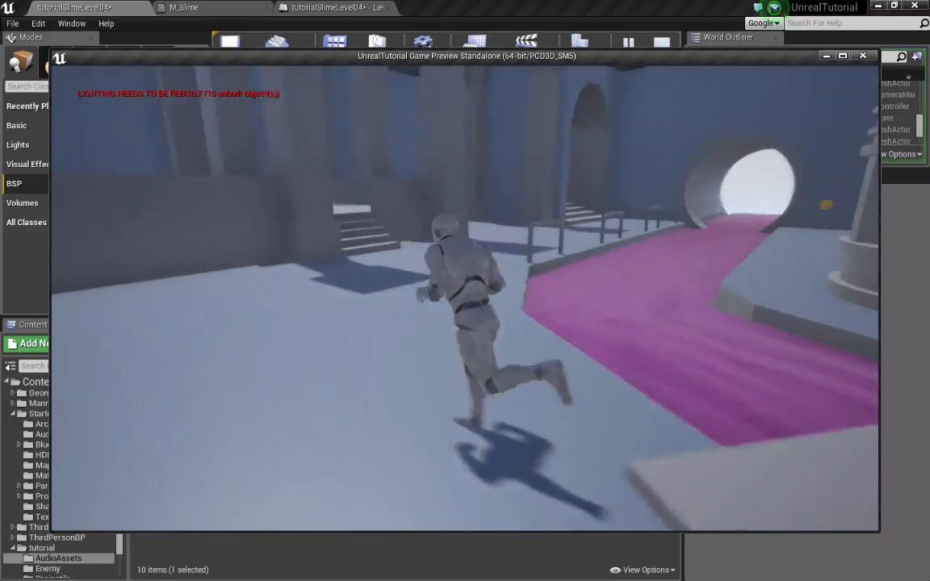
pyautogui.press('w')
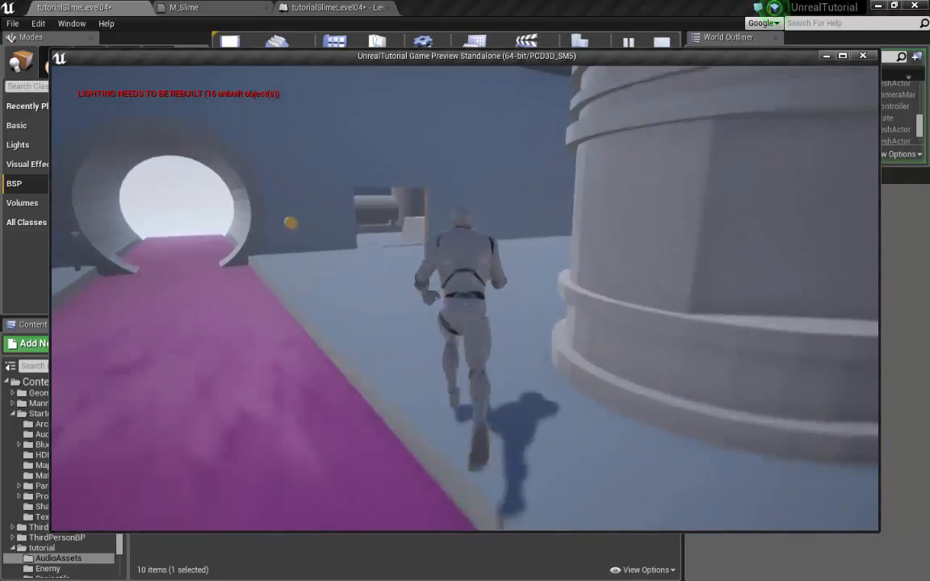
pyautogui.press('w')
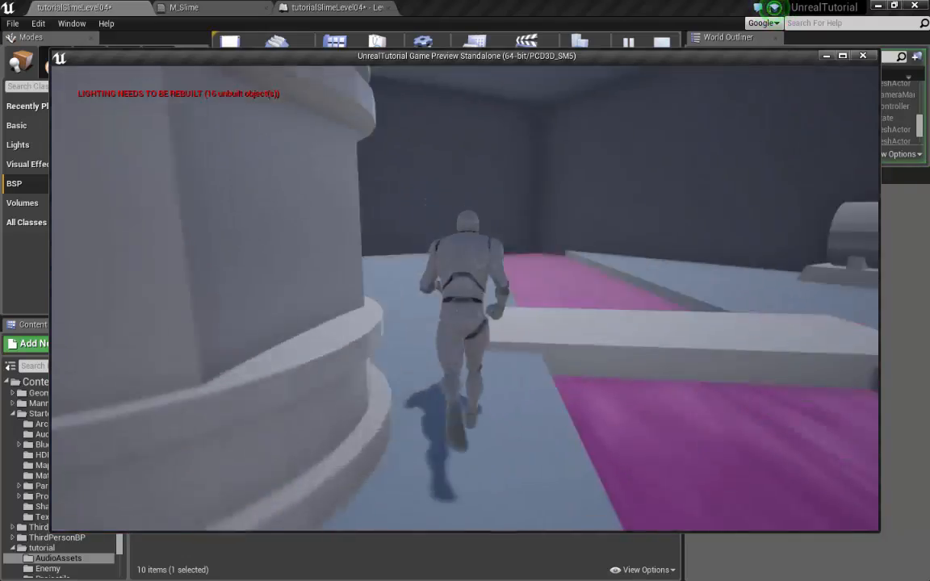
pyautogui.press('w')
pyautogui.press('d')
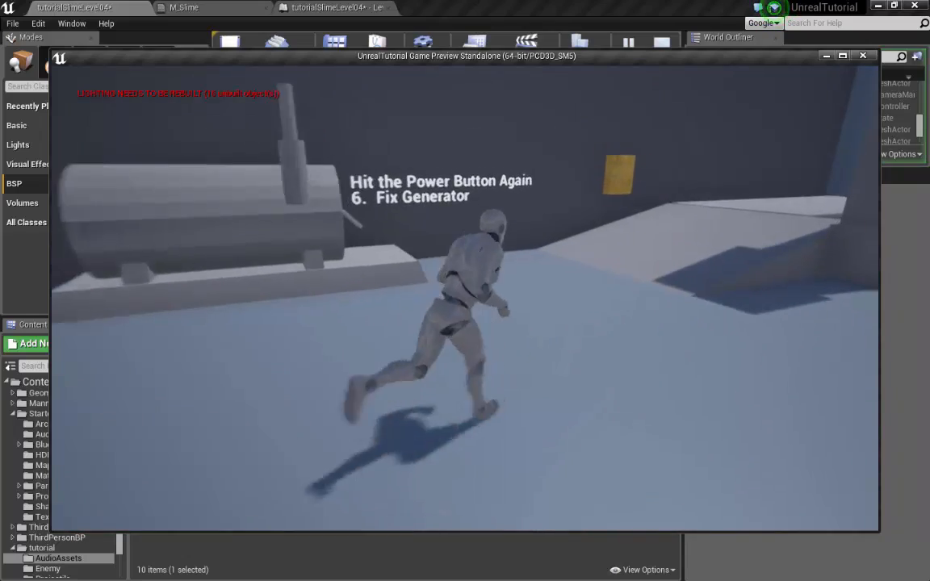
# Step: Run the character back through the open doorway into the room and out again to the slime channel near the tunnel
pyautogui.press('w')
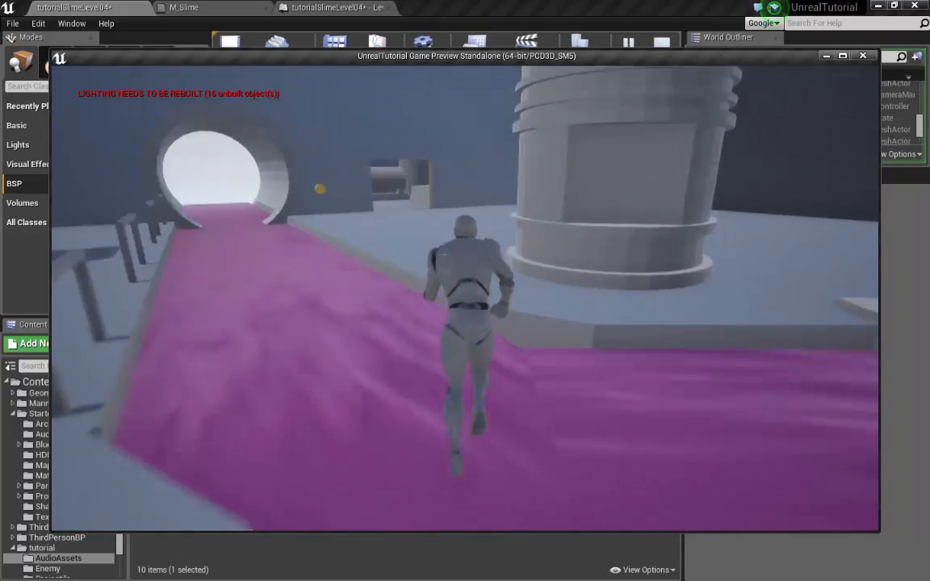
pyautogui.press('w')
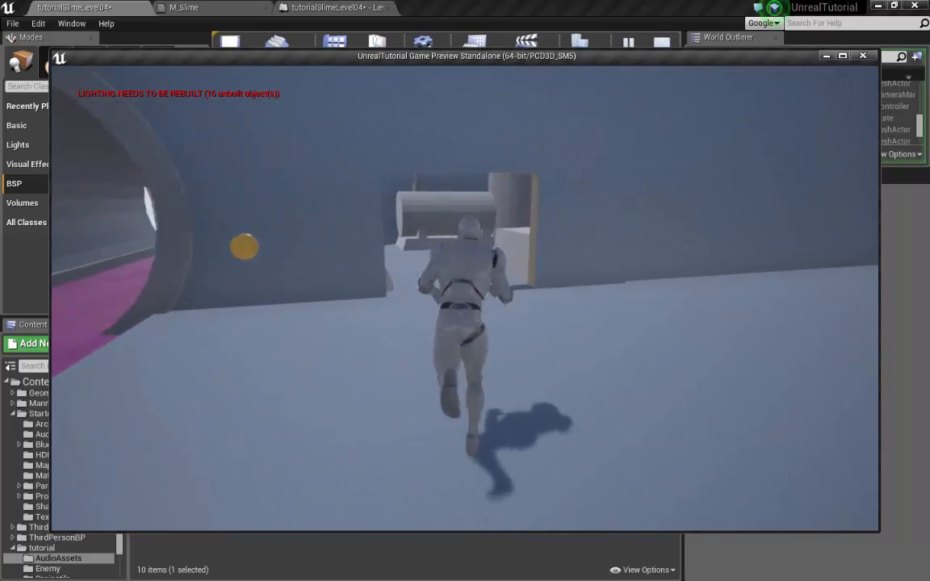
pyautogui.press('w')
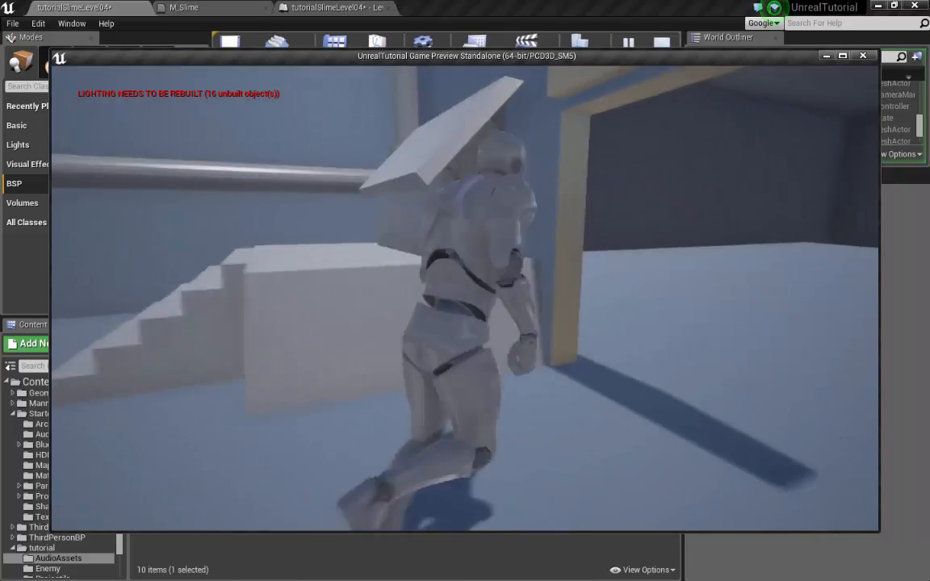
pyautogui.press('w')
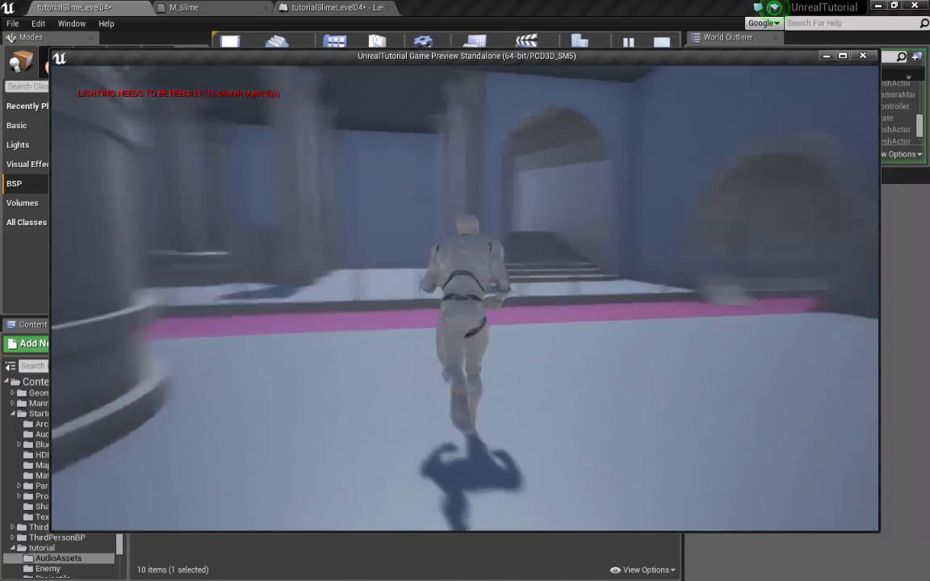
pyautogui.press('w')
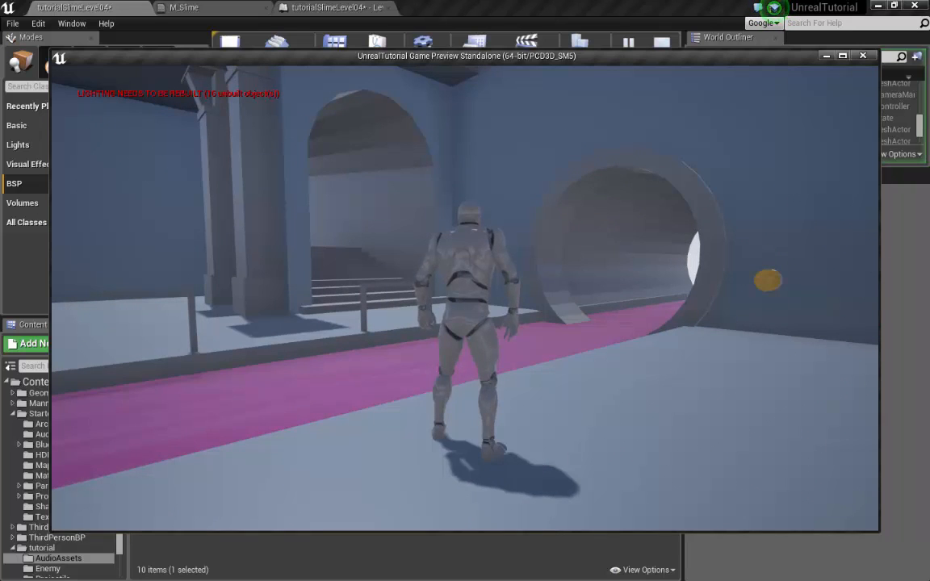